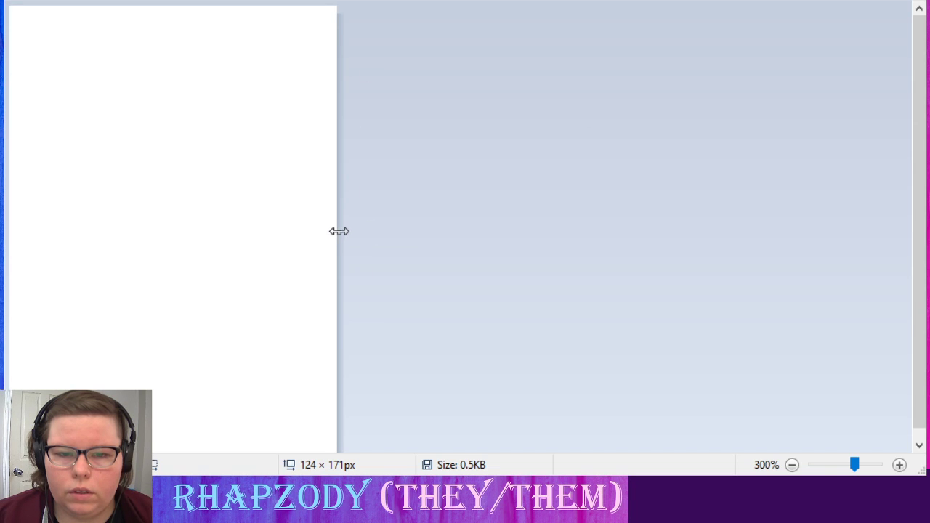
- Widen the blank canvas to 331 px and open the color palette image
{"action": "left_click_drag", "start_coordinate": [339, 231], "coordinate": [883, 231]}
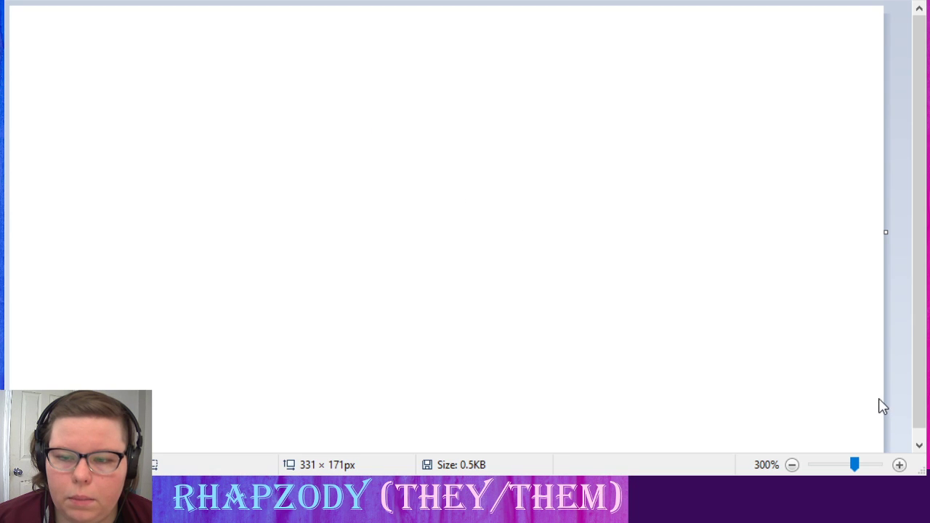
{"action": "double_click", "coordinate": [431, 193]}
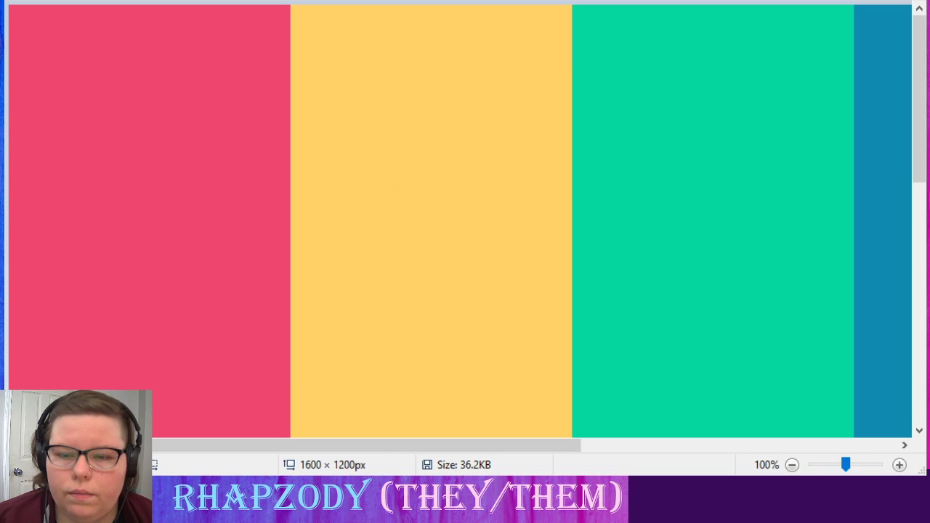
{"action": "left_click", "coordinate": [792, 465]}
{"action": "left_click", "coordinate": [792, 465]}
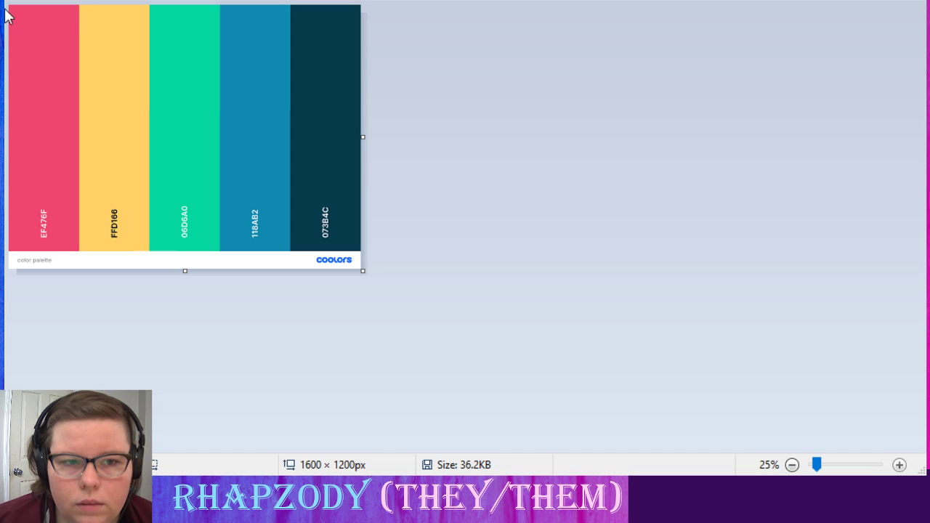
- Cut a 1033 × 53 px strip spanning all five palette colors and paste it into the blank canvas
{"action": "left_click_drag", "start_coordinate": [71, 6], "coordinate": [297, 18]}
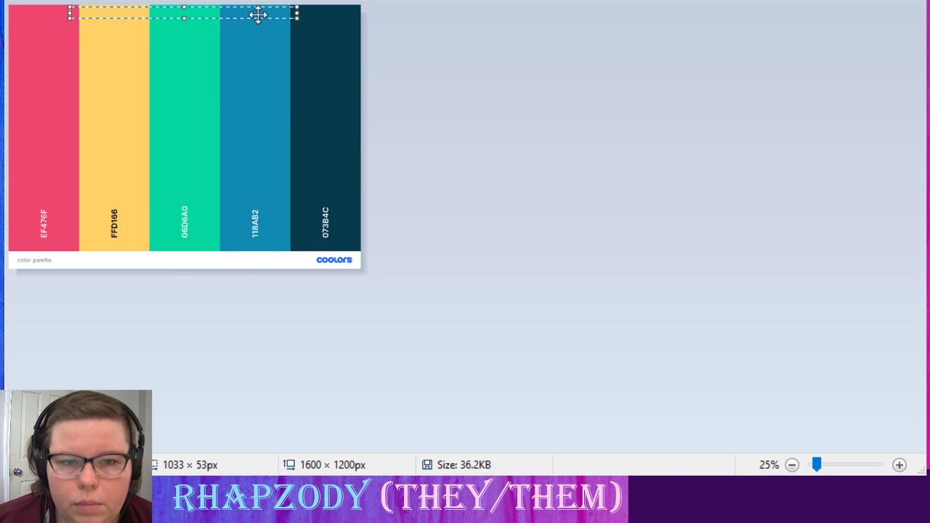
{"action": "key", "text": "Delete"}
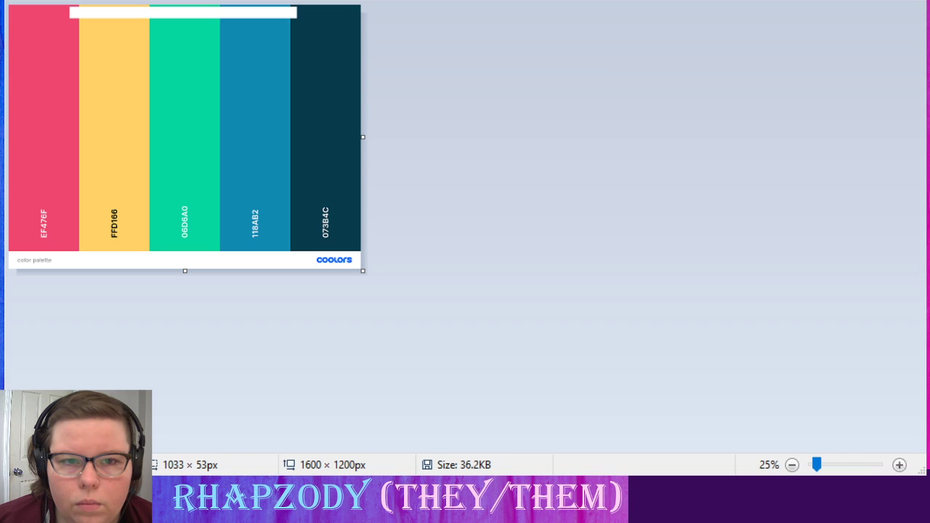
{"action": "left_click", "coordinate": [516, 201]}
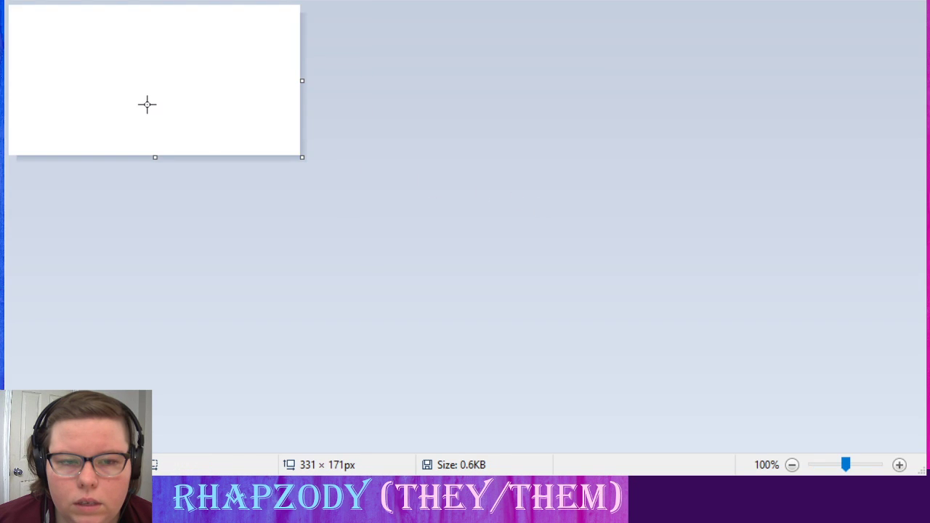
{"action": "key", "text": "ctrl+v"}
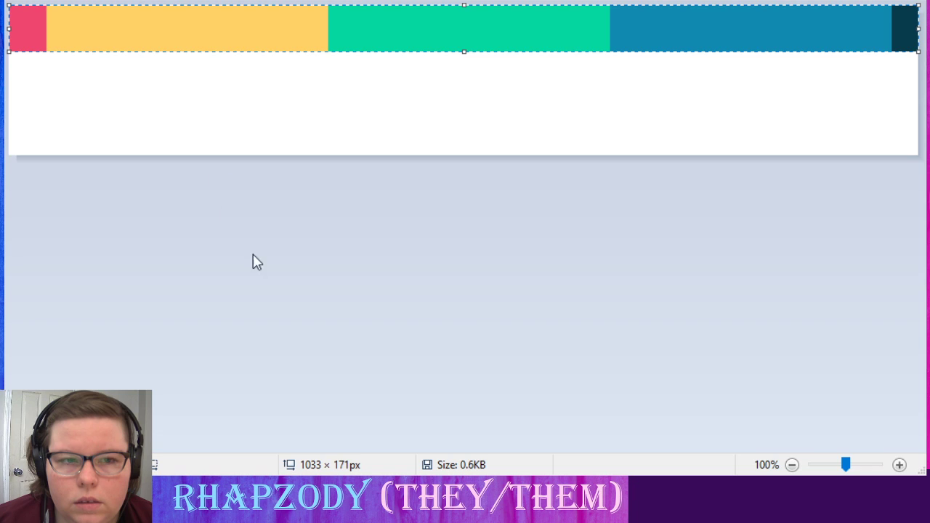
- Draw short stacked strokes in the strip's pink, yellow and green near the canvas's lower-left corner, each one above the last
{"action": "left_click_drag", "start_coordinate": [846, 465], "coordinate": [850, 465]}
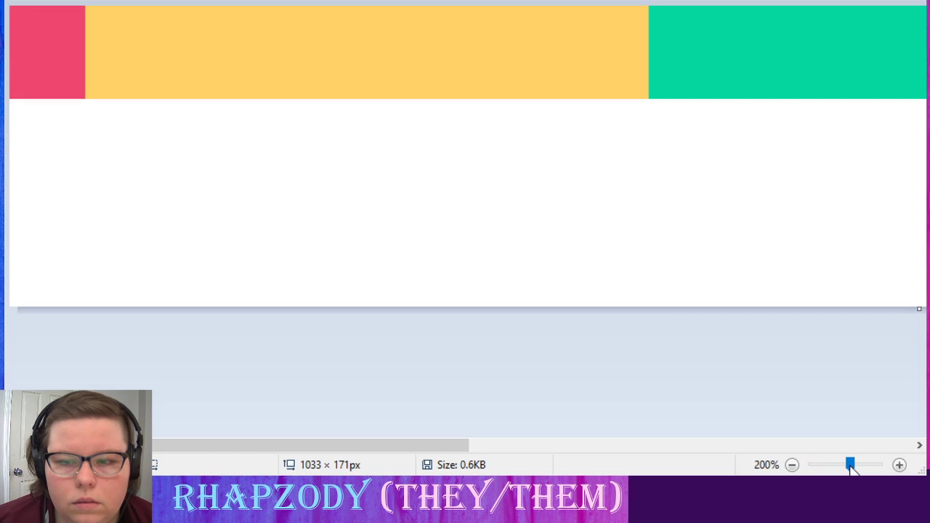
{"action": "left_click", "coordinate": [792, 465]}
{"action": "left_click", "coordinate": [792, 465]}
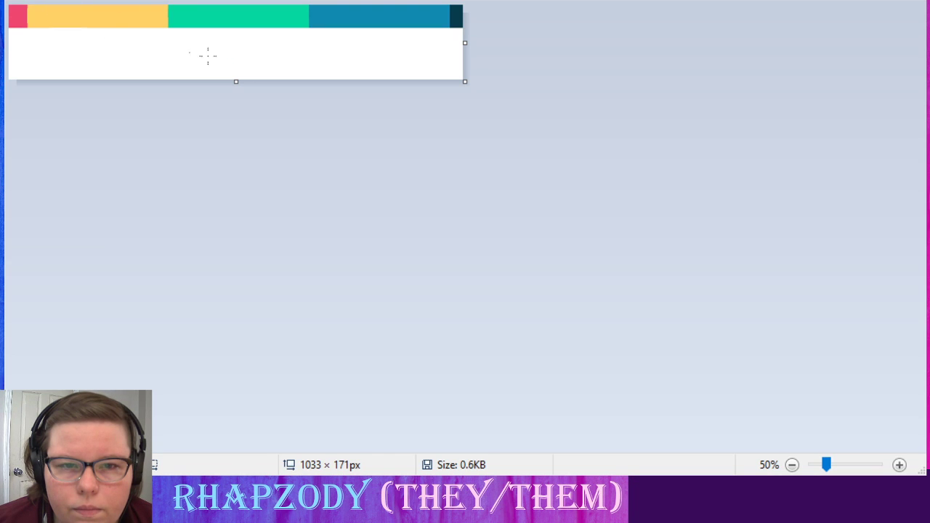
{"action": "left_click_drag", "start_coordinate": [826, 465], "coordinate": [854, 466]}
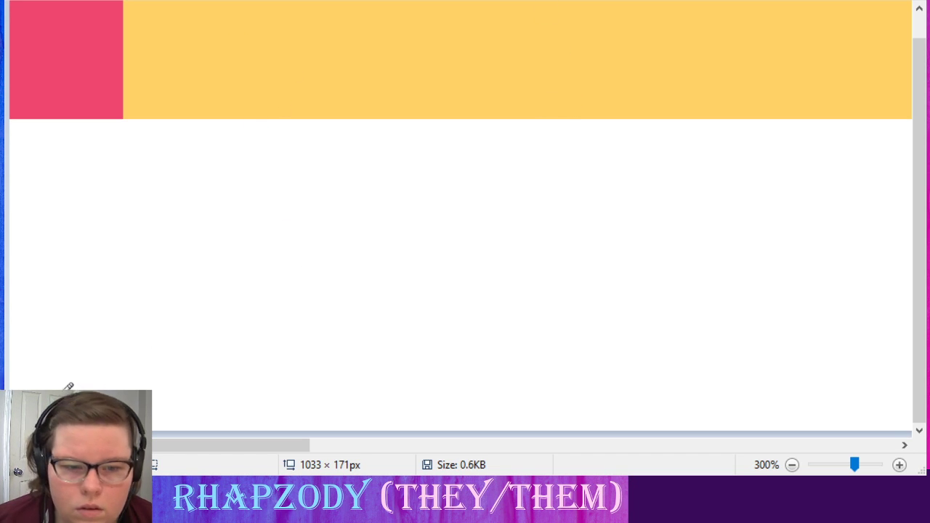
{"action": "left_click_drag", "start_coordinate": [45, 391], "coordinate": [120, 390]}
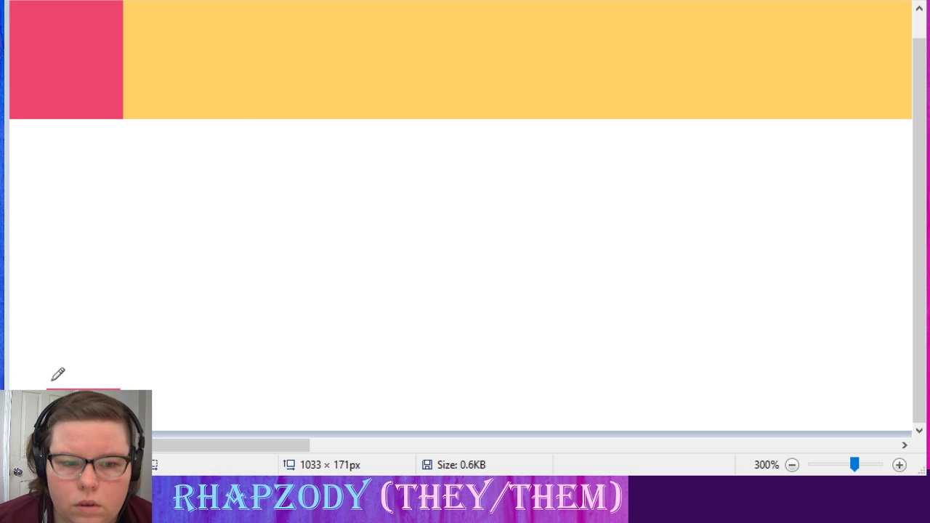
{"action": "left_click_drag", "start_coordinate": [52, 385], "coordinate": [125, 382]}
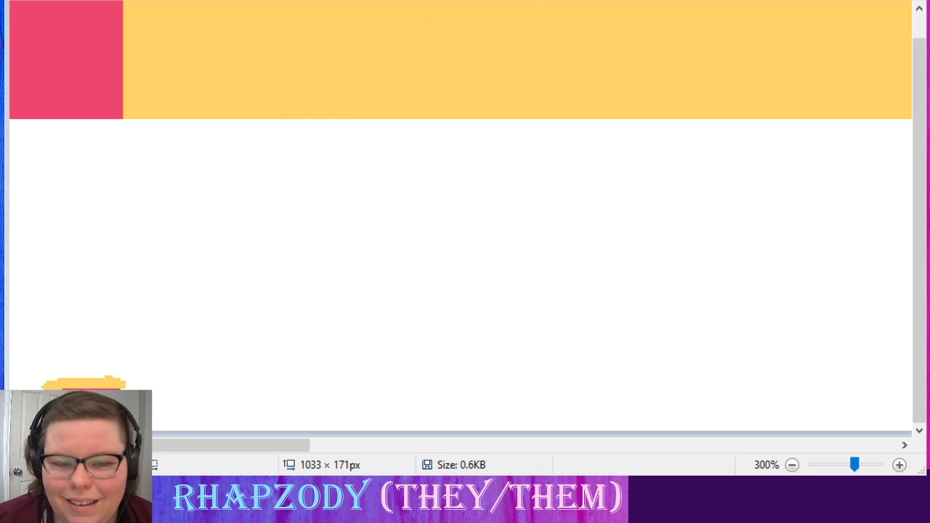
{"action": "mouse_move", "coordinate": [232, 446]}
{"action": "left_mouse_down"}
{"action": "mouse_move", "coordinate": [360, 446]}
{"action": "mouse_move", "coordinate": [182, 448]}
{"action": "left_mouse_up"}
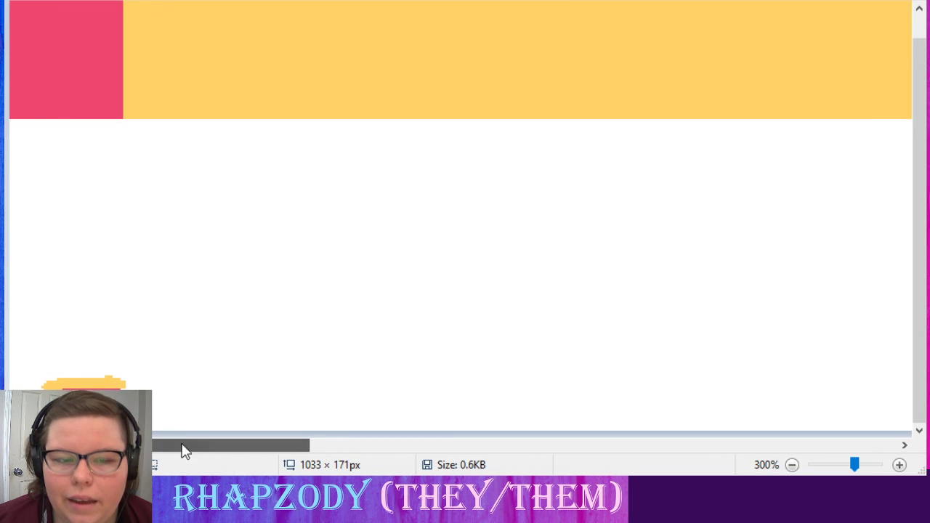
{"action": "left_click_drag", "start_coordinate": [42, 375], "coordinate": [126, 373]}
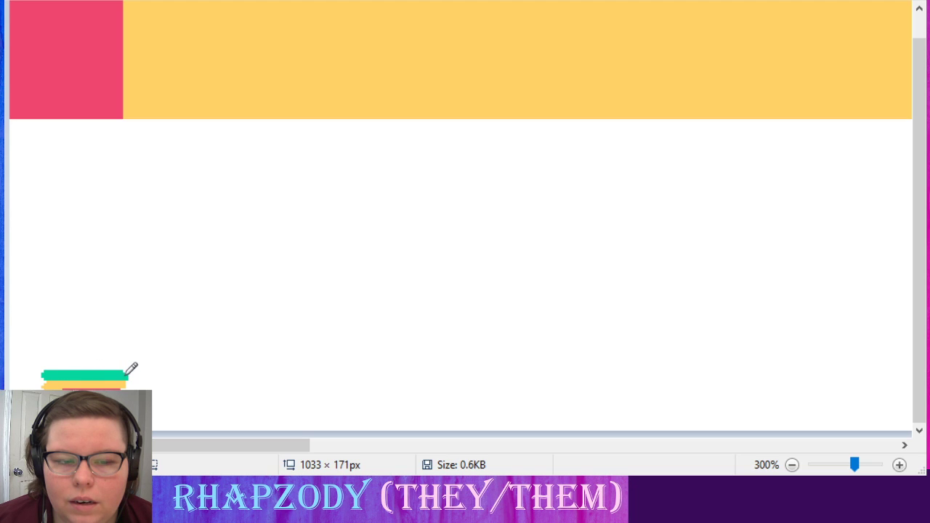
- Sample the blue from the palette strip and draw a blue stroke directly above the green one
{"action": "left_click_drag", "start_coordinate": [214, 444], "coordinate": [653, 439]}
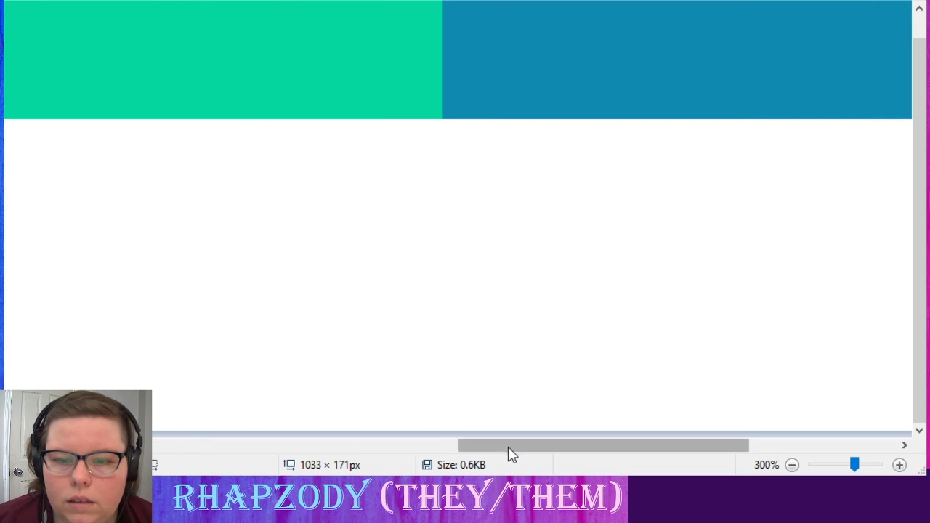
{"action": "left_click_drag", "start_coordinate": [509, 452], "coordinate": [205, 452]}
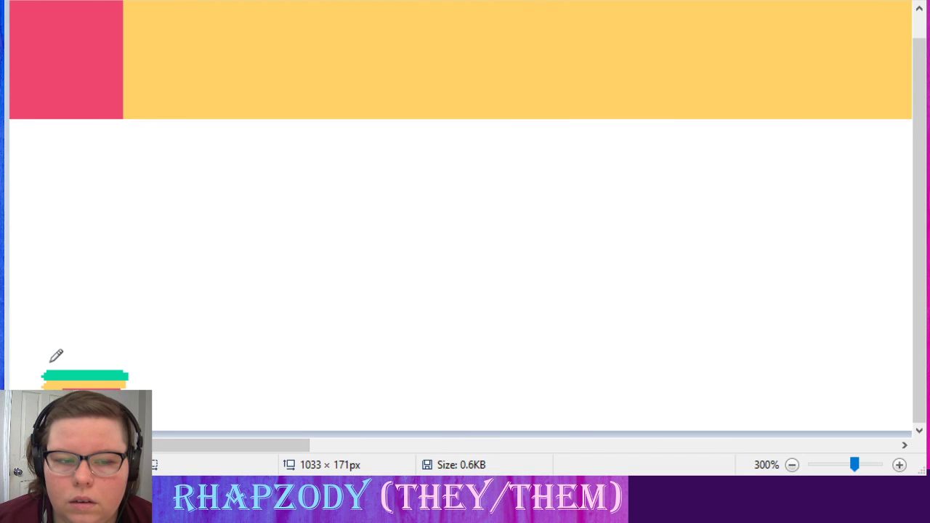
{"action": "left_click_drag", "start_coordinate": [42, 364], "coordinate": [111, 363]}
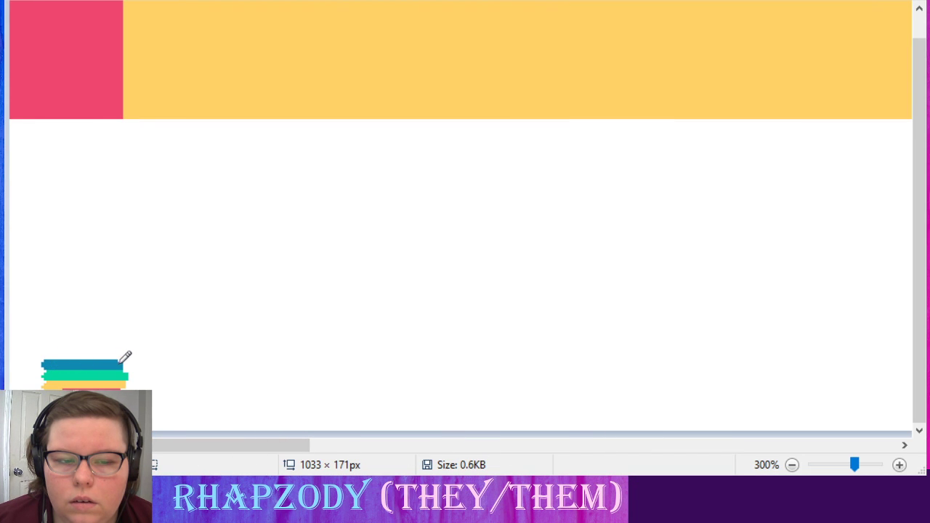
{"action": "left_click_drag", "start_coordinate": [189, 446], "coordinate": [131, 446]}
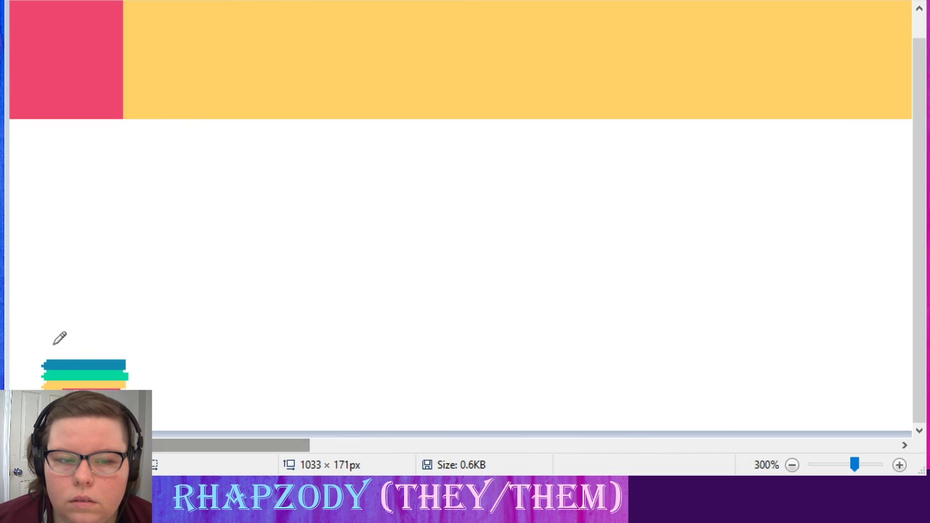
{"action": "left_click_drag", "start_coordinate": [45, 355], "coordinate": [96, 354]}
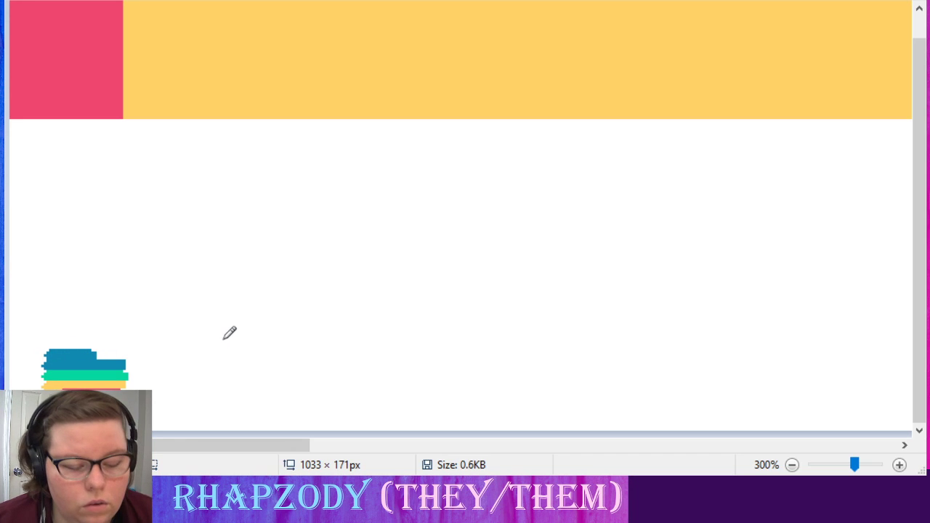
{"action": "key", "text": "ctrl+z"}
- Sample the dark navy at the palette strip's far end and draw a navy stroke above the blue one
{"action": "mouse_move", "coordinate": [250, 446]}
{"action": "left_mouse_down"}
{"action": "mouse_move", "coordinate": [587, 440]}
{"action": "mouse_move", "coordinate": [913, 404]}
{"action": "left_mouse_up"}
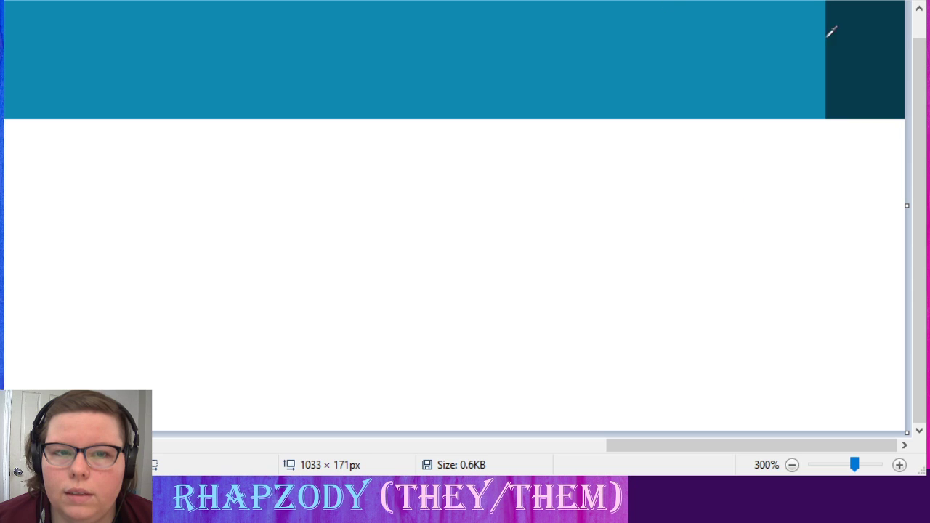
{"action": "mouse_move", "coordinate": [621, 445]}
{"action": "left_mouse_down"}
{"action": "mouse_move", "coordinate": [269, 446]}
{"action": "mouse_move", "coordinate": [745, 436]}
{"action": "mouse_move", "coordinate": [603, 450]}
{"action": "mouse_move", "coordinate": [109, 446]}
{"action": "left_mouse_up"}
{"action": "mouse_move", "coordinate": [48, 348]}
{"action": "left_mouse_down"}
{"action": "mouse_move", "coordinate": [44, 356]}
{"action": "mouse_move", "coordinate": [79, 347]}
{"action": "mouse_move", "coordinate": [71, 350]}
{"action": "mouse_move", "coordinate": [128, 353]}
{"action": "left_mouse_up"}
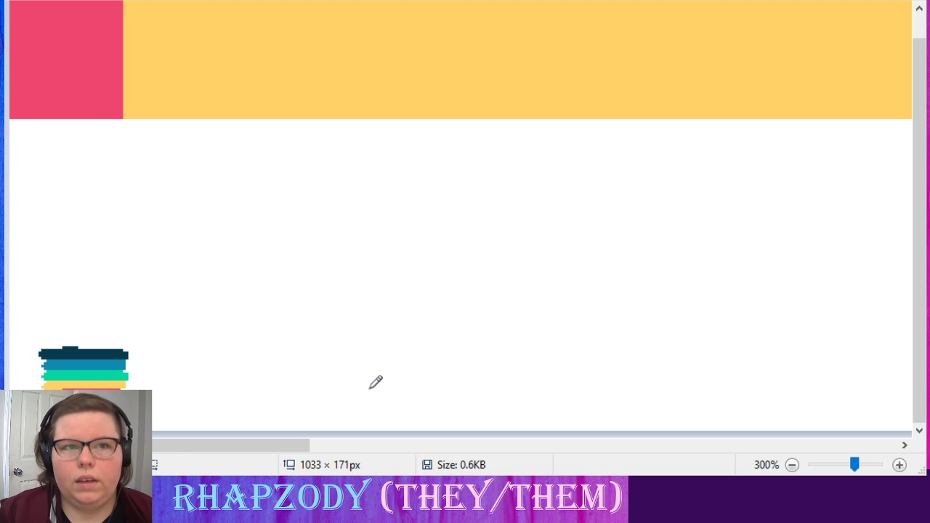
- Narrow the canvas from its right edge to 375 × 170 px, cutting off most of the palette strip beyond yellow
{"action": "left_click", "coordinate": [791, 466]}
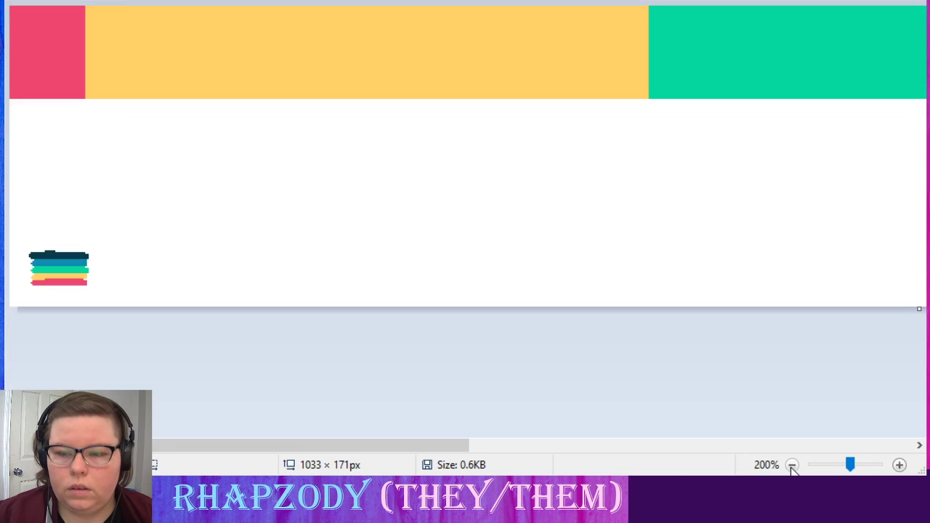
{"action": "left_click", "coordinate": [792, 466]}
{"action": "left_click", "coordinate": [792, 466]}
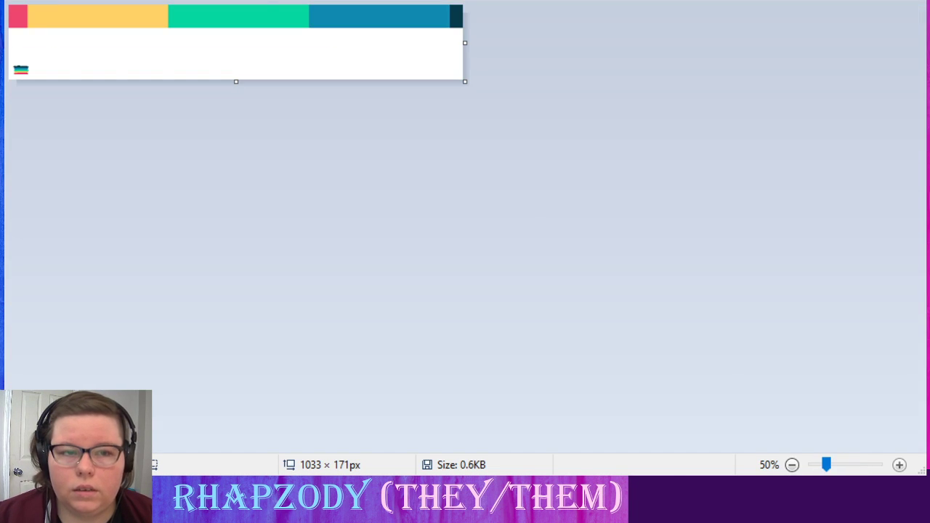
{"action": "left_click_drag", "start_coordinate": [467, 46], "coordinate": [239, 47]}
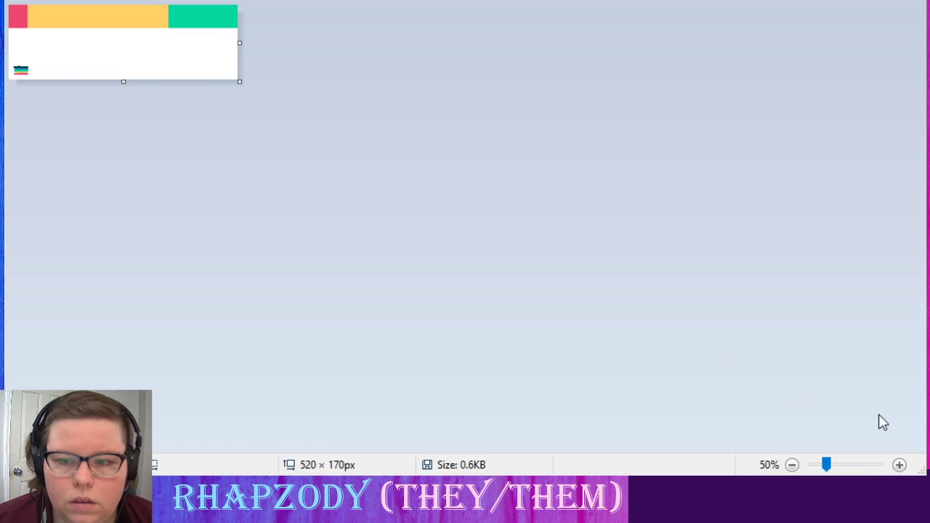
{"action": "left_click", "coordinate": [899, 465]}
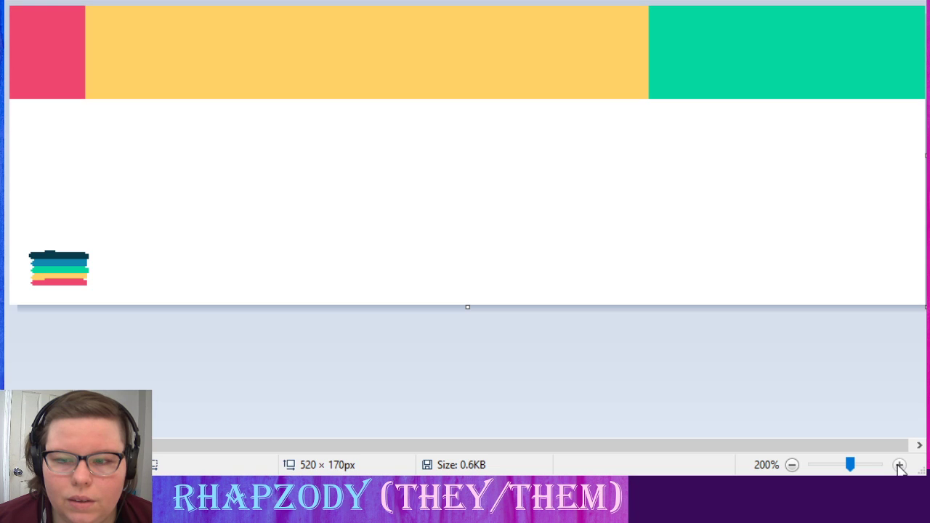
{"action": "left_click", "coordinate": [775, 465]}
{"action": "left_click", "coordinate": [794, 386]}
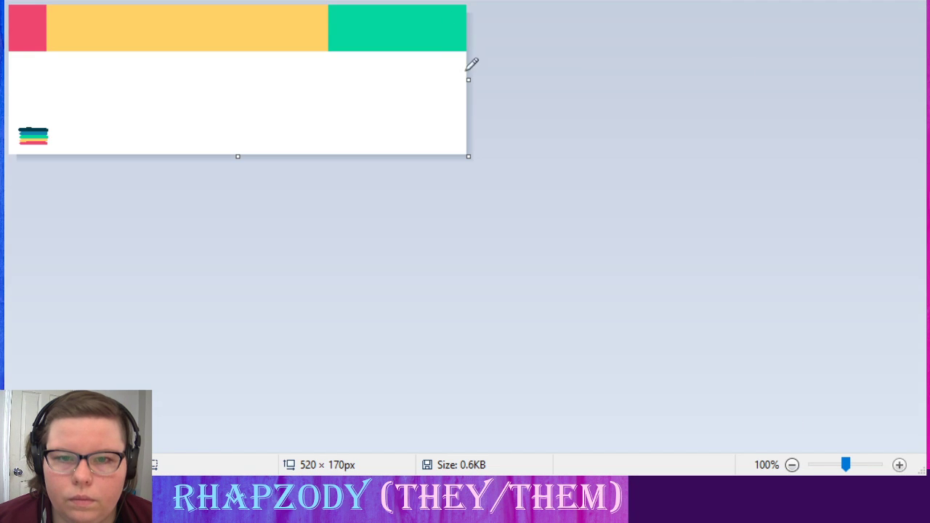
{"action": "left_click_drag", "start_coordinate": [471, 81], "coordinate": [339, 83]}
- Narrow the canvas further to 182 × 170 px, removing the rest of the green
{"action": "left_click", "coordinate": [792, 465]}
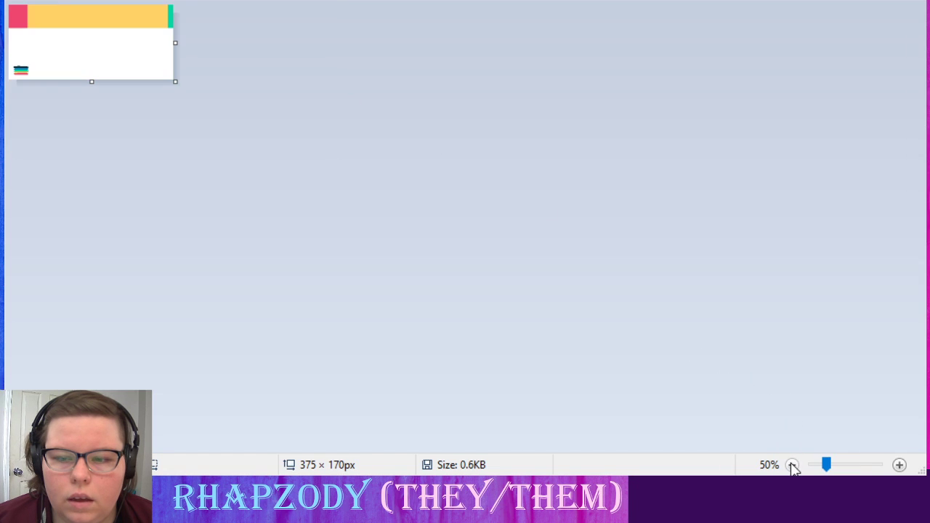
{"action": "left_click", "coordinate": [900, 466]}
{"action": "left_click", "coordinate": [899, 465]}
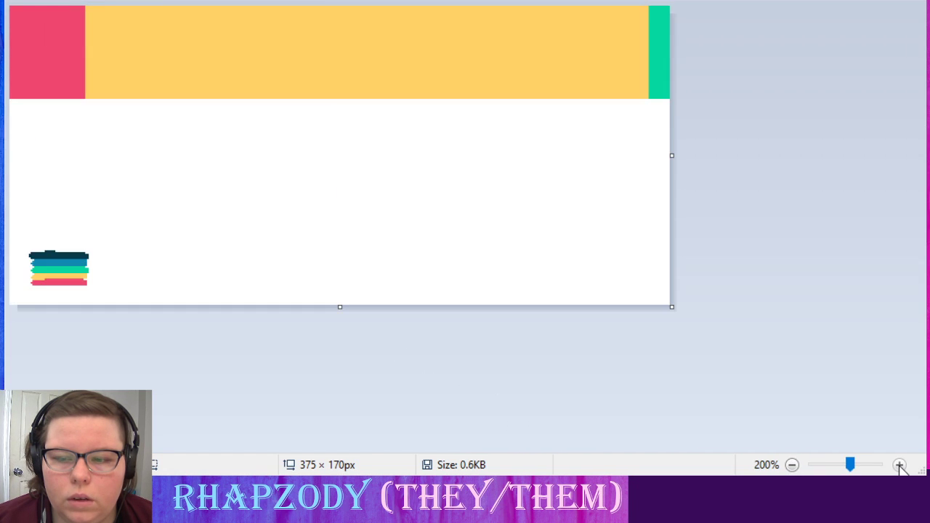
{"action": "left_click", "coordinate": [900, 465]}
{"action": "left_click", "coordinate": [792, 466]}
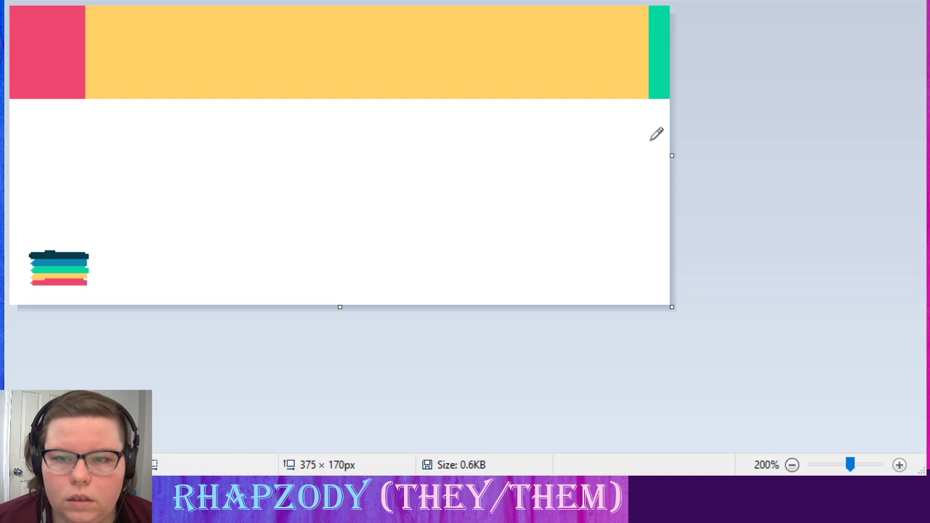
{"action": "left_click_drag", "start_coordinate": [671, 155], "coordinate": [331, 156]}
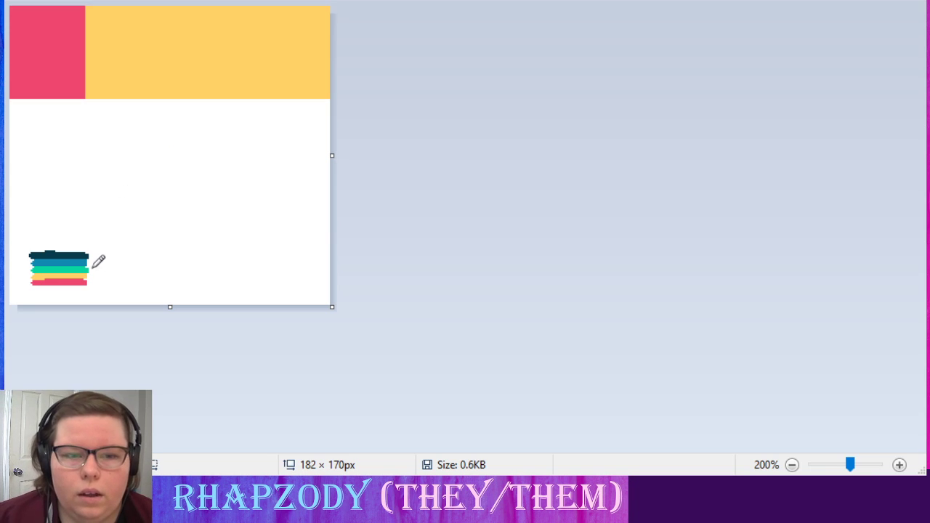
{"action": "left_click", "coordinate": [900, 465]}
{"action": "left_click", "coordinate": [900, 465]}
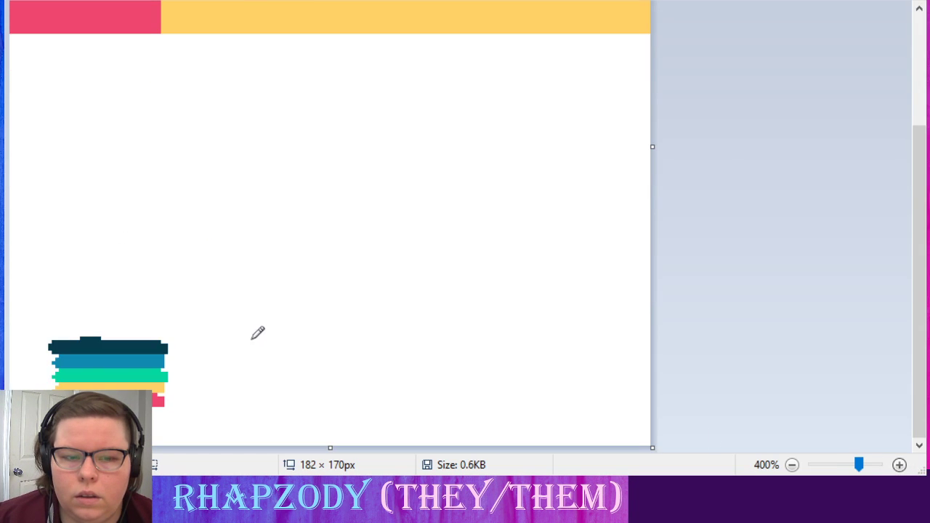
{"action": "left_click_drag", "start_coordinate": [133, 299], "coordinate": [9, 355]}
{"action": "mouse_move", "coordinate": [218, 442]}
{"action": "left_mouse_down"}
{"action": "mouse_move", "coordinate": [232, 356]}
{"action": "mouse_move", "coordinate": [95, 279]}
{"action": "left_mouse_up"}
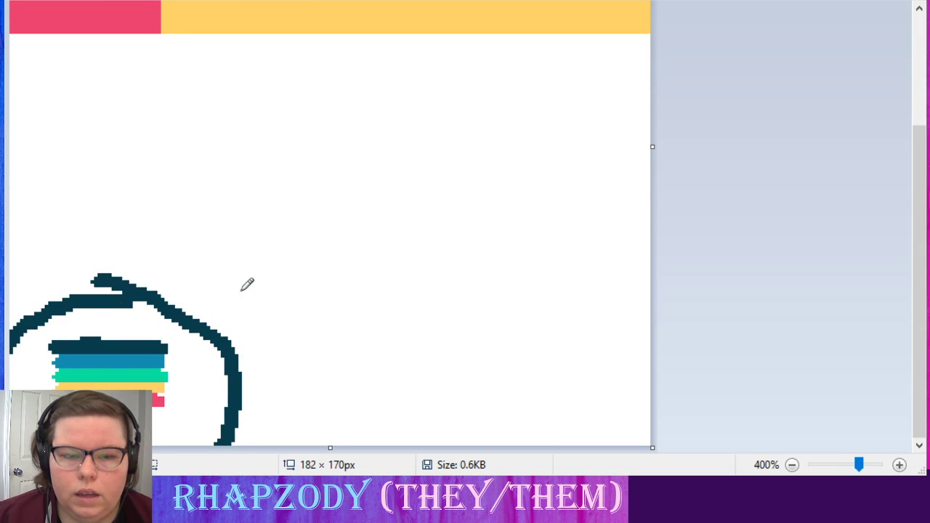
{"action": "key", "text": "ctrl+z"}
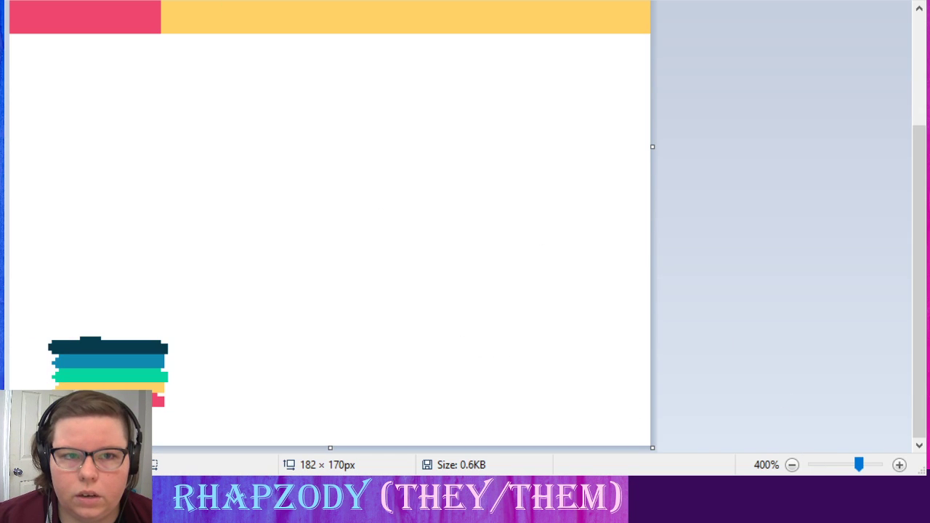
- Select the stack of five color strokes with a region about 58 × 37 px and move it up, just below the palette strip
{"action": "left_click_drag", "start_coordinate": [26, 307], "coordinate": [232, 438]}
{"action": "left_click_drag", "start_coordinate": [169, 400], "coordinate": [155, 181]}
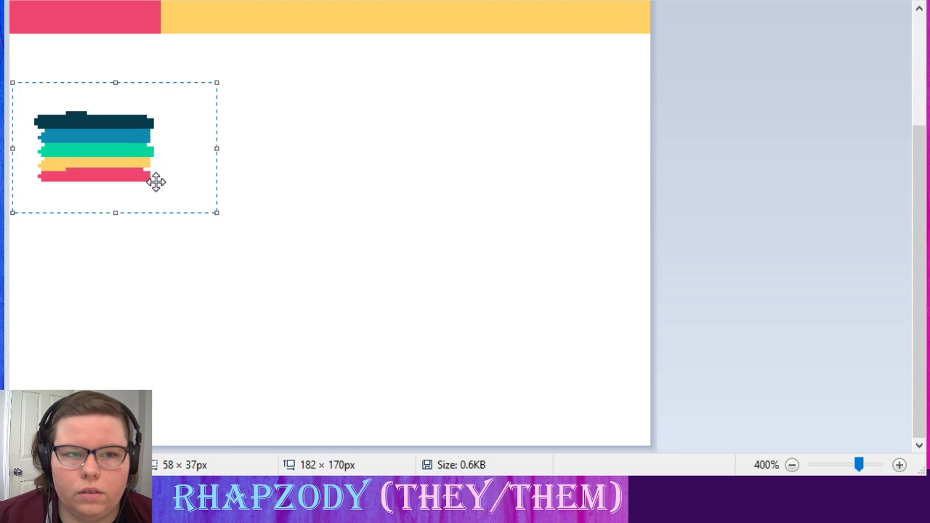
{"action": "scroll", "coordinate": [320, 232], "scroll_direction": "up", "scroll_amount": 3}
{"action": "left_click", "coordinate": [320, 232]}
{"action": "scroll", "coordinate": [321, 232], "scroll_direction": "up", "scroll_amount": 1}
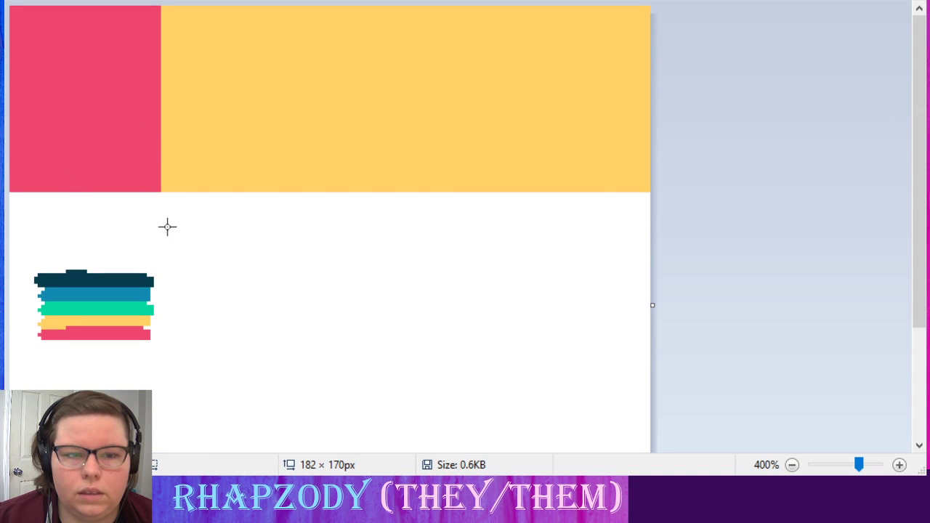
- Clear the leftover palette strip by erasing along its outer edge and filling the remaining yellow and pink areas with white
{"action": "left_click", "coordinate": [272, 3]}
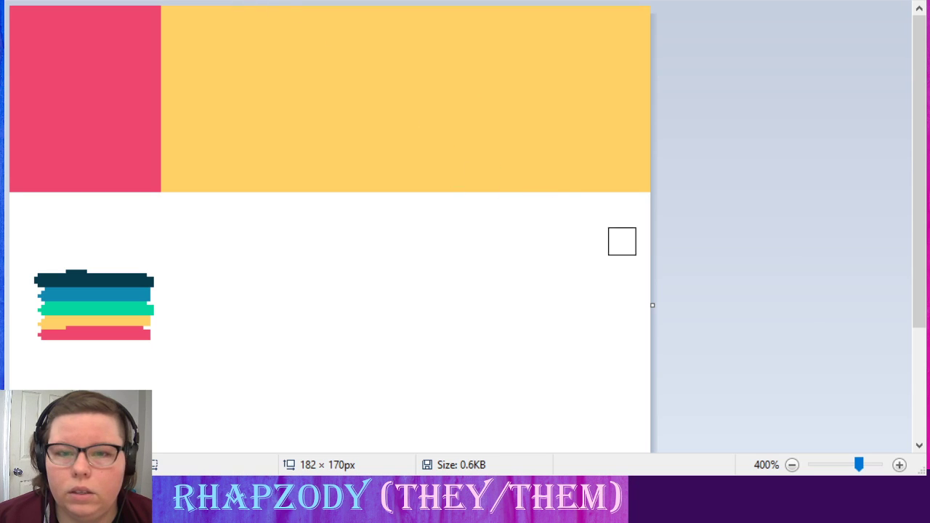
{"action": "left_click_drag", "start_coordinate": [639, 208], "coordinate": [634, 11]}
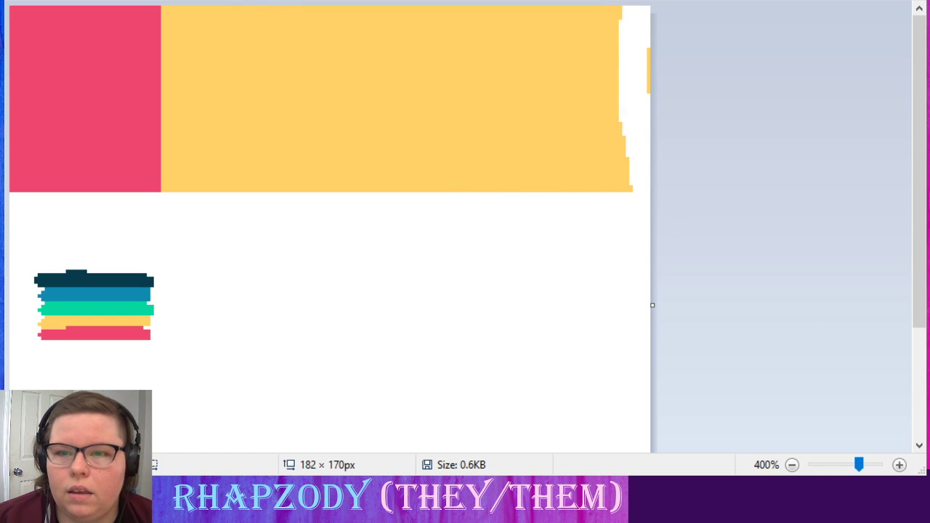
{"action": "left_click", "coordinate": [395, 128]}
{"action": "left_click", "coordinate": [107, 78]}
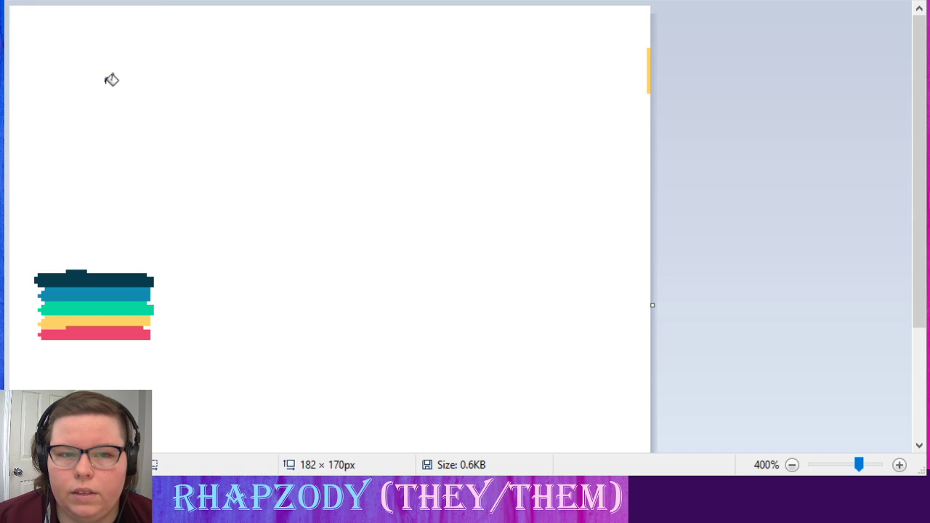
{"action": "left_click", "coordinate": [649, 69]}
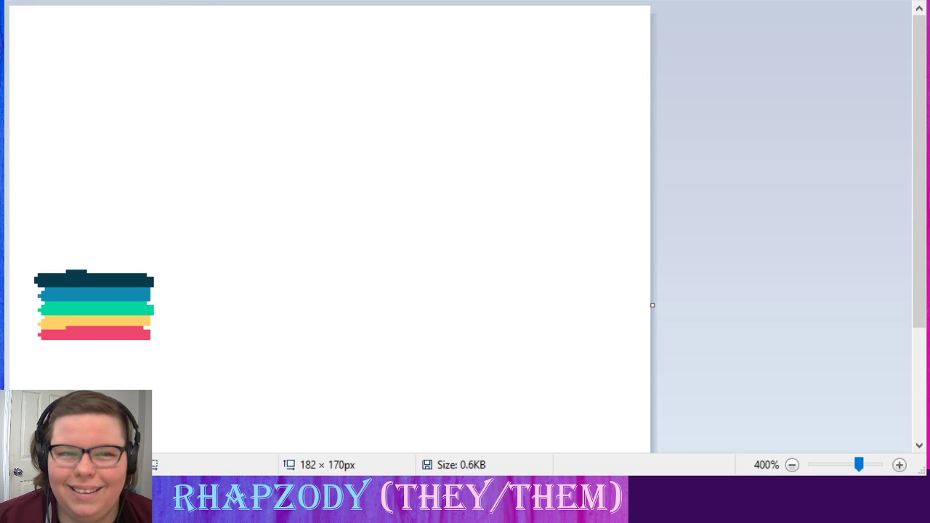
- Select the stack of five color strokes and move it into the canvas's upper-left corner
{"action": "left_click_drag", "start_coordinate": [28, 239], "coordinate": [165, 357]}
{"action": "left_click_drag", "start_coordinate": [127, 295], "coordinate": [112, 49]}
{"action": "left_click", "coordinate": [315, 223]}
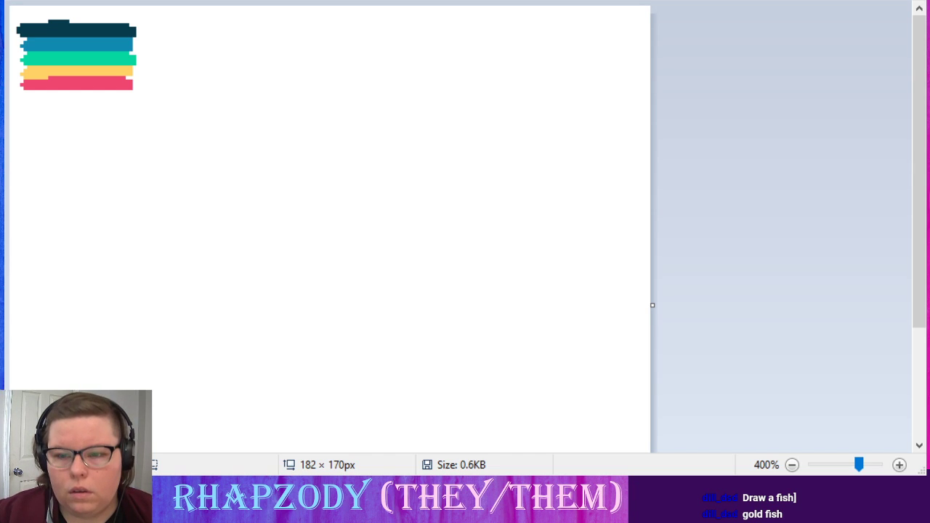
- Widen the canvas to 255 × 170 px and draw a thick light-pink rectangular frame about 152 × 108 px beside the swatch
{"action": "left_click_drag", "start_coordinate": [652, 305], "coordinate": [907, 306]}
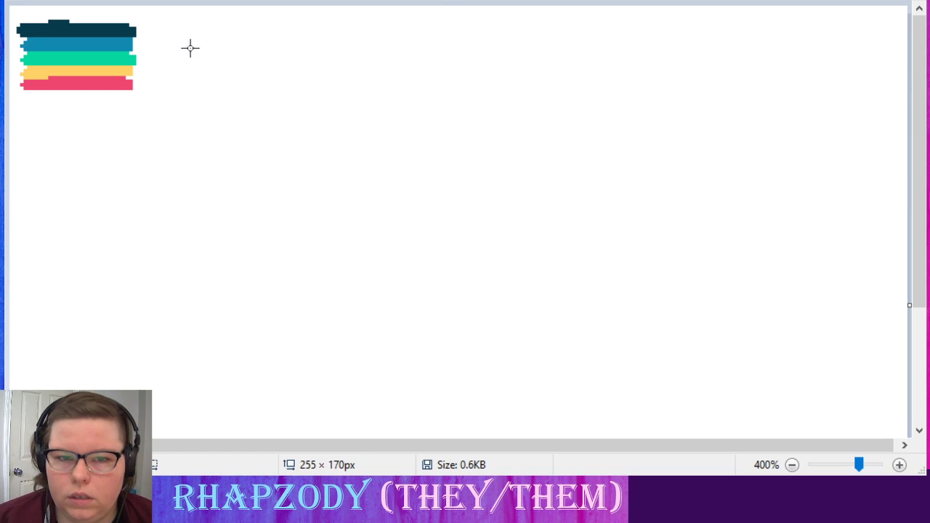
{"action": "mouse_move", "coordinate": [198, 37]}
{"action": "left_mouse_down"}
{"action": "mouse_move", "coordinate": [342, 154]}
{"action": "mouse_move", "coordinate": [619, 326]}
{"action": "mouse_move", "coordinate": [733, 415]}
{"action": "left_mouse_up"}
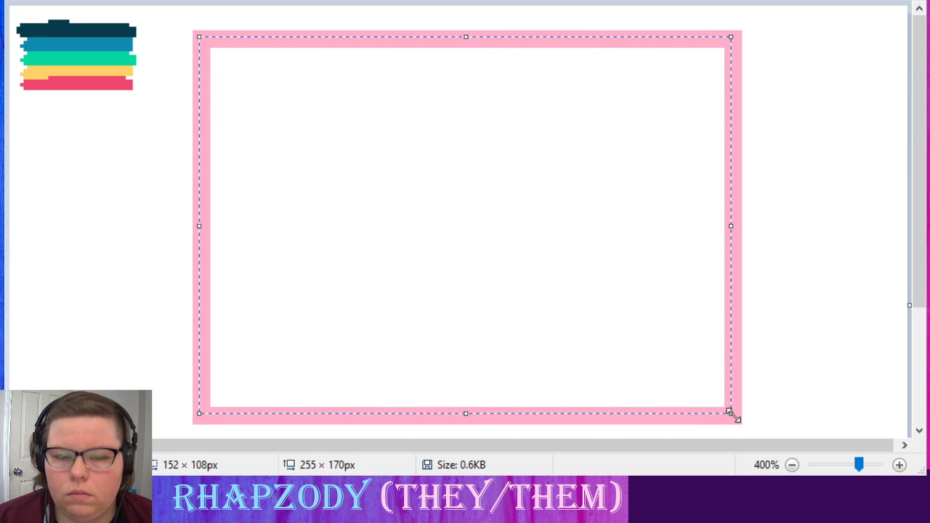
{"action": "left_click", "coordinate": [154, 136]}
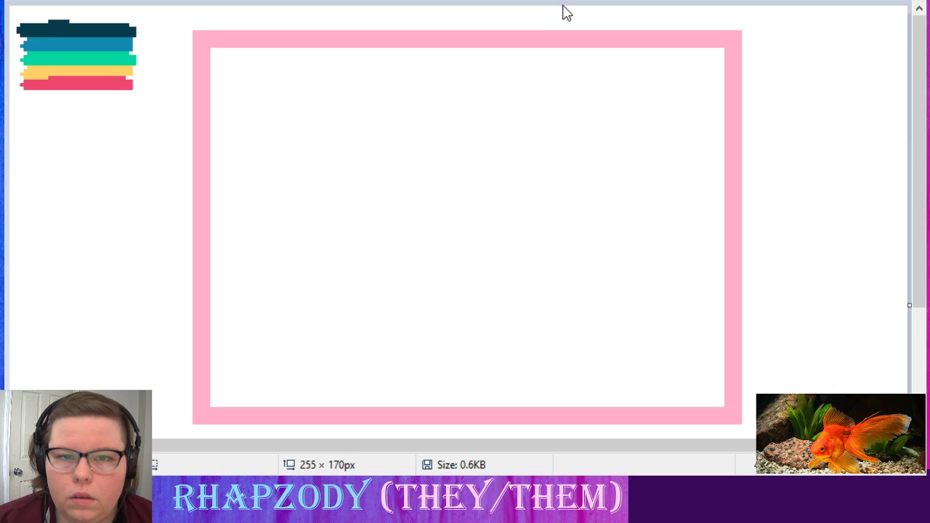
- Sketch the goldfish's back and forked tail in thin light pink, then move the outline up with a free-form selection
{"action": "mouse_move", "coordinate": [334, 298]}
{"action": "left_mouse_down"}
{"action": "mouse_move", "coordinate": [406, 232]}
{"action": "mouse_move", "coordinate": [483, 246]}
{"action": "mouse_move", "coordinate": [492, 219]}
{"action": "mouse_move", "coordinate": [525, 208]}
{"action": "mouse_move", "coordinate": [636, 207]}
{"action": "mouse_move", "coordinate": [655, 239]}
{"action": "mouse_move", "coordinate": [649, 258]}
{"action": "mouse_move", "coordinate": [528, 339]}
{"action": "mouse_move", "coordinate": [579, 378]}
{"action": "mouse_move", "coordinate": [485, 371]}
{"action": "left_mouse_up"}
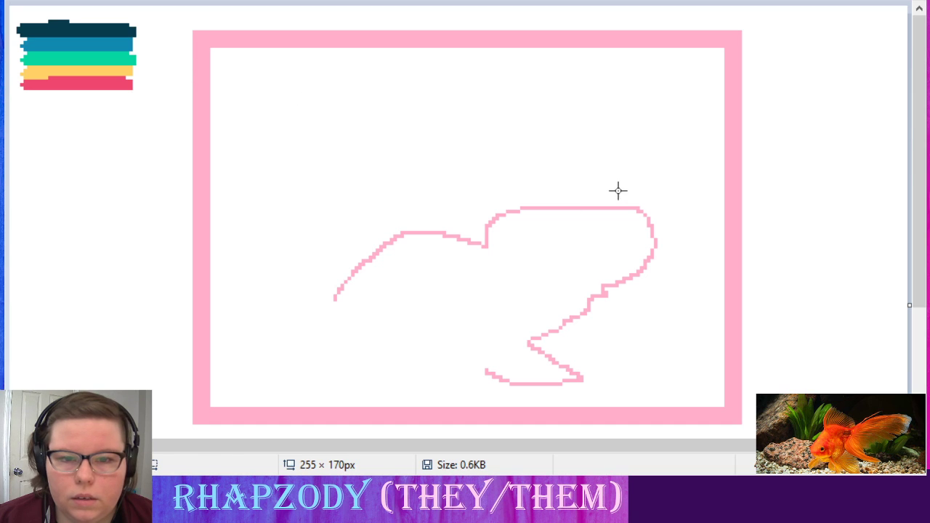
{"action": "mouse_move", "coordinate": [611, 177]}
{"action": "left_mouse_down"}
{"action": "mouse_move", "coordinate": [581, 175]}
{"action": "mouse_move", "coordinate": [340, 207]}
{"action": "mouse_move", "coordinate": [319, 296]}
{"action": "mouse_move", "coordinate": [356, 351]}
{"action": "mouse_move", "coordinate": [496, 393]}
{"action": "mouse_move", "coordinate": [563, 397]}
{"action": "mouse_move", "coordinate": [663, 328]}
{"action": "mouse_move", "coordinate": [695, 243]}
{"action": "mouse_move", "coordinate": [675, 199]}
{"action": "mouse_move", "coordinate": [602, 177]}
{"action": "left_mouse_up"}
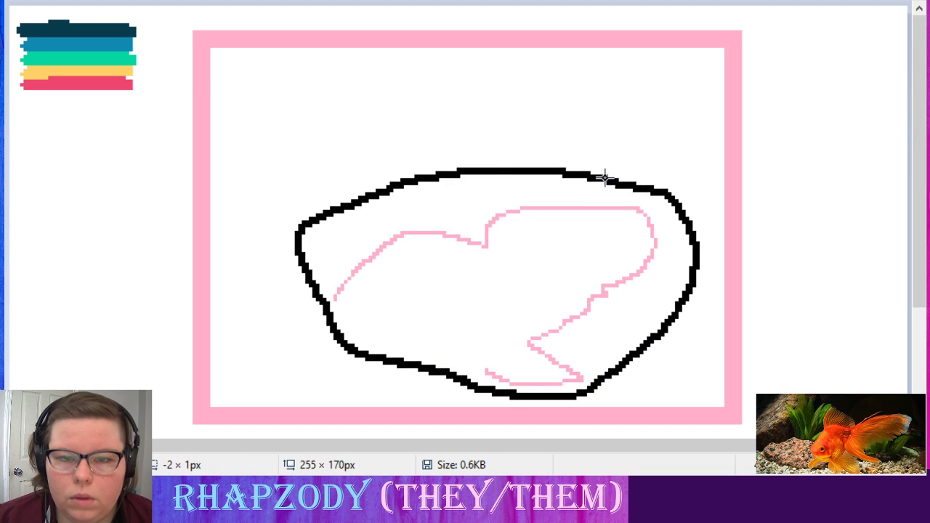
{"action": "left_click_drag", "start_coordinate": [605, 282], "coordinate": [557, 216]}
{"action": "left_click", "coordinate": [546, 87]}
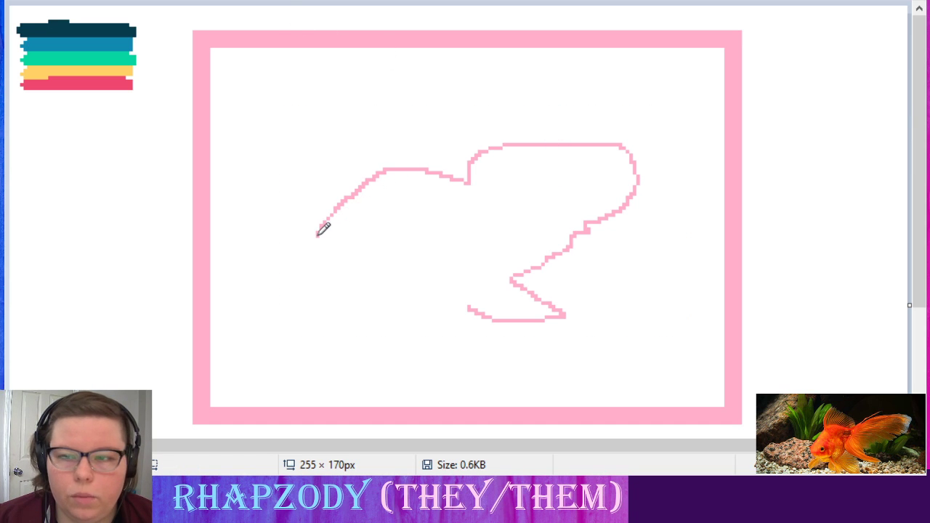
- Complete the body outline with the snout, smoothed tail joint and belly, and add a short curved line on the fish's side
{"action": "mouse_move", "coordinate": [317, 238]}
{"action": "left_mouse_down"}
{"action": "mouse_move", "coordinate": [313, 274]}
{"action": "mouse_move", "coordinate": [335, 296]}
{"action": "left_mouse_up"}
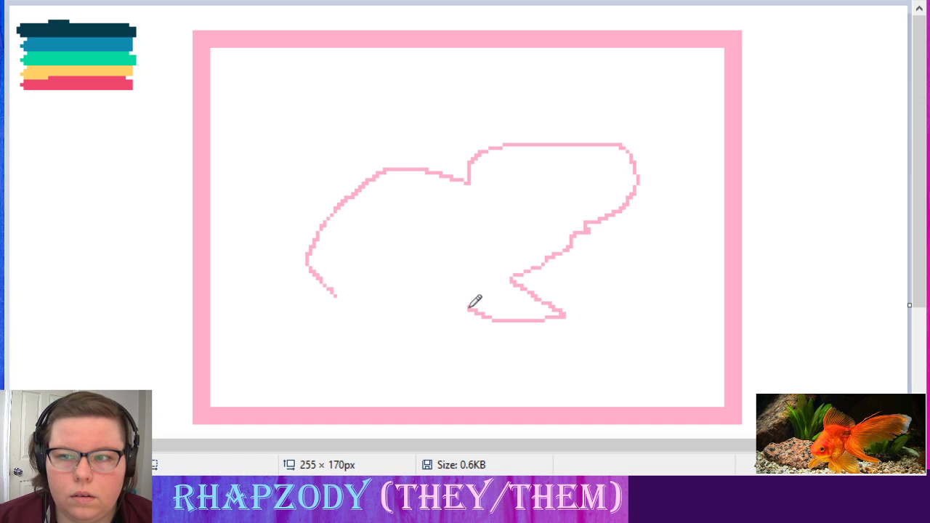
{"action": "mouse_move", "coordinate": [469, 307]}
{"action": "left_mouse_down"}
{"action": "mouse_move", "coordinate": [450, 262]}
{"action": "mouse_move", "coordinate": [475, 248]}
{"action": "mouse_move", "coordinate": [469, 183]}
{"action": "left_mouse_up"}
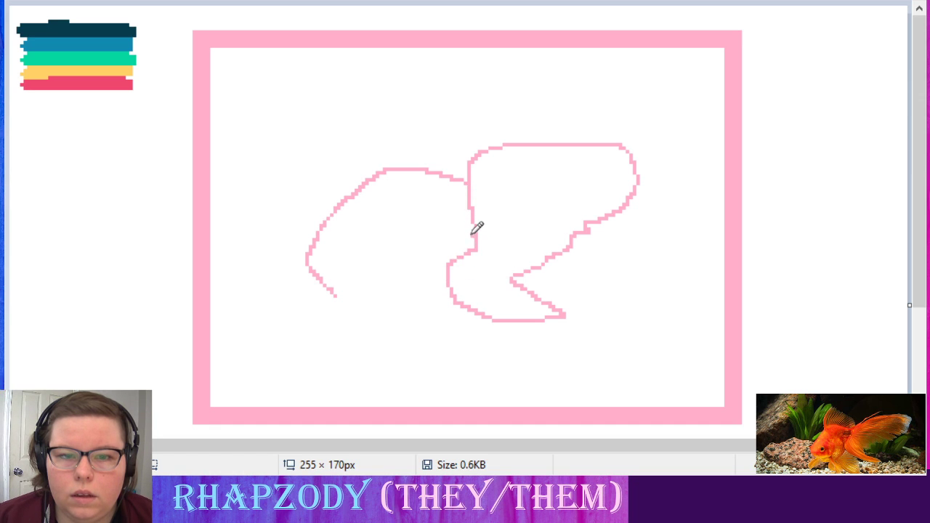
{"action": "left_click_drag", "start_coordinate": [478, 227], "coordinate": [477, 243]}
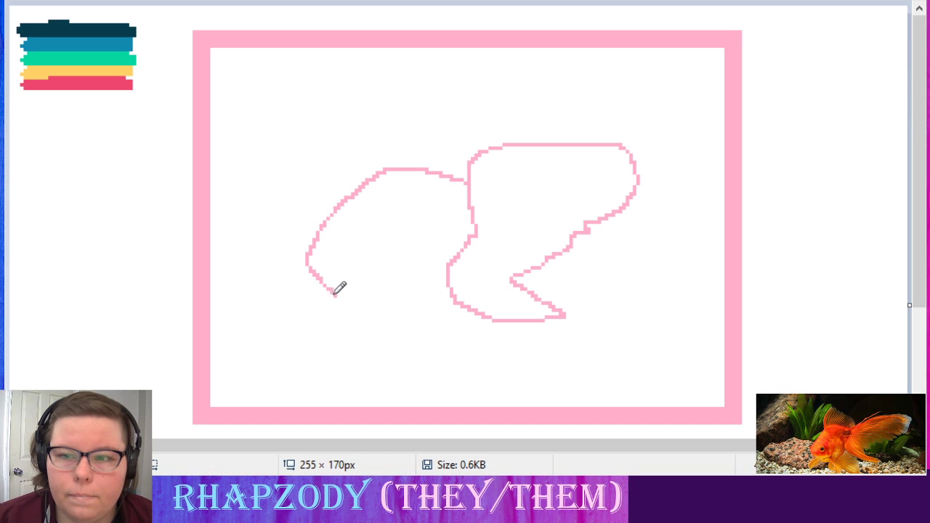
{"action": "left_click_drag", "start_coordinate": [381, 295], "coordinate": [413, 281]}
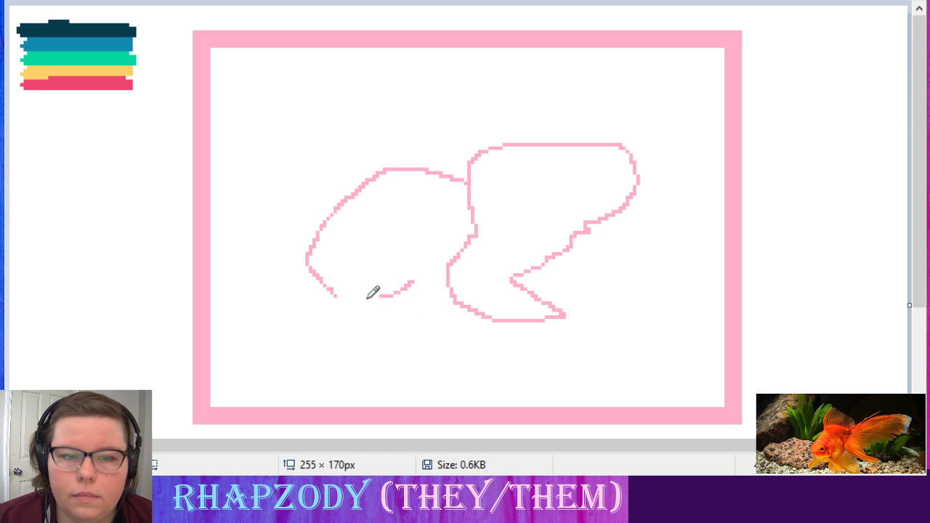
{"action": "mouse_move", "coordinate": [346, 301]}
{"action": "left_mouse_down"}
{"action": "mouse_move", "coordinate": [374, 320]}
{"action": "mouse_move", "coordinate": [434, 314]}
{"action": "left_mouse_up"}
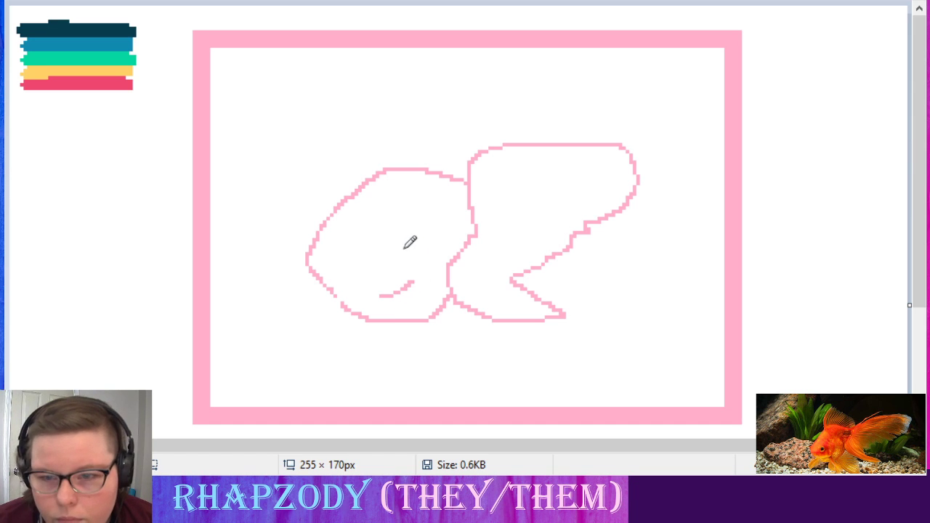
- Add a small square eye, a tiny bump on the snout for the far eye, and a front fin below the head
{"action": "mouse_move", "coordinate": [362, 233]}
{"action": "left_mouse_down"}
{"action": "mouse_move", "coordinate": [362, 245]}
{"action": "mouse_move", "coordinate": [376, 243]}
{"action": "mouse_move", "coordinate": [363, 234]}
{"action": "left_mouse_up"}
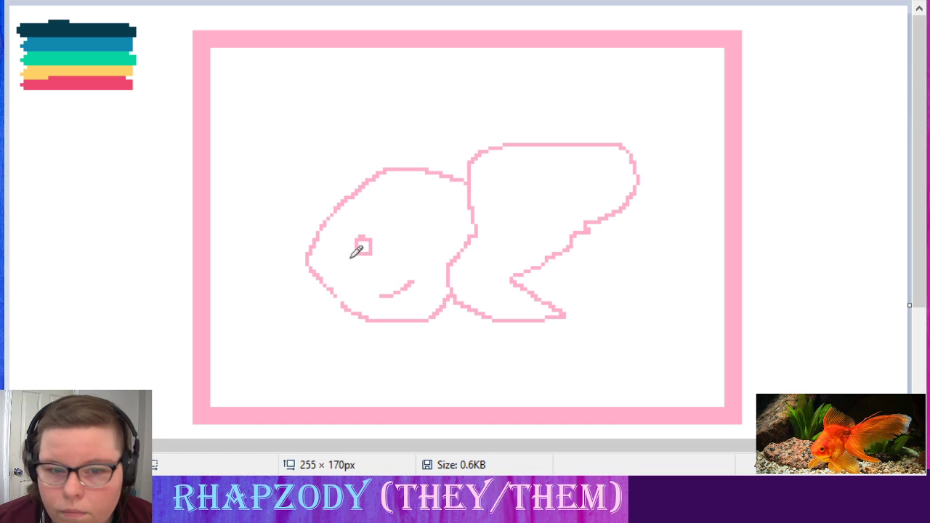
{"action": "left_click_drag", "start_coordinate": [305, 237], "coordinate": [306, 240]}
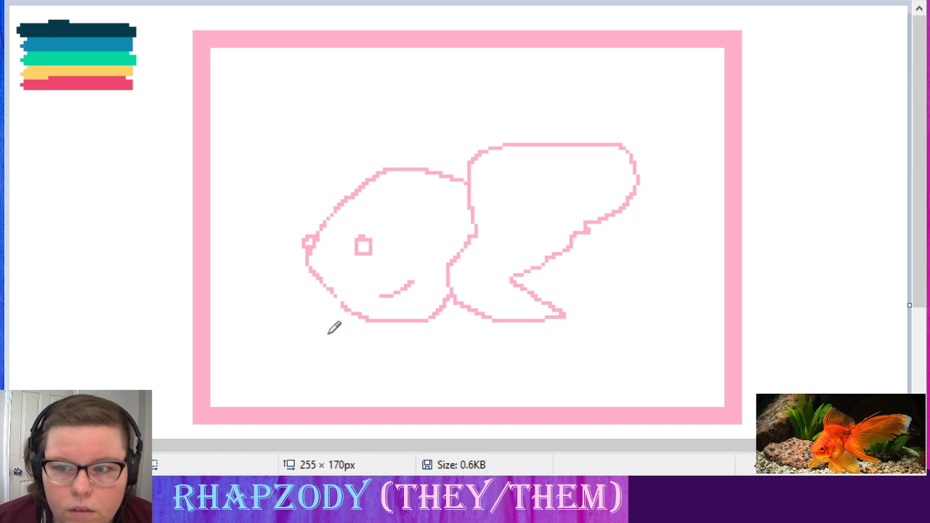
{"action": "mouse_move", "coordinate": [329, 291]}
{"action": "left_mouse_down"}
{"action": "mouse_move", "coordinate": [296, 323]}
{"action": "mouse_move", "coordinate": [301, 340]}
{"action": "mouse_move", "coordinate": [377, 322]}
{"action": "left_mouse_up"}
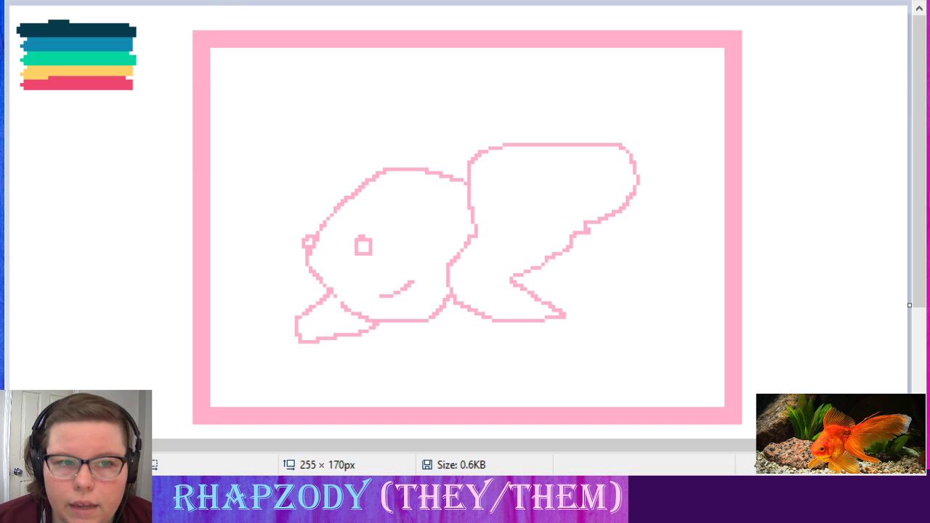
- Lengthen the tail by moving its free-form-selected outer parts away from the body, undoing and redoing one misplaced move
{"action": "mouse_move", "coordinate": [633, 126]}
{"action": "left_mouse_down"}
{"action": "mouse_move", "coordinate": [582, 147]}
{"action": "mouse_move", "coordinate": [502, 227]}
{"action": "mouse_move", "coordinate": [493, 289]}
{"action": "mouse_move", "coordinate": [537, 334]}
{"action": "mouse_move", "coordinate": [629, 313]}
{"action": "mouse_move", "coordinate": [659, 167]}
{"action": "mouse_move", "coordinate": [647, 128]}
{"action": "mouse_move", "coordinate": [616, 122]}
{"action": "left_mouse_up"}
{"action": "mouse_move", "coordinate": [616, 170]}
{"action": "left_mouse_down"}
{"action": "mouse_move", "coordinate": [633, 171]}
{"action": "mouse_move", "coordinate": [532, 278]}
{"action": "mouse_move", "coordinate": [656, 264]}
{"action": "mouse_move", "coordinate": [633, 146]}
{"action": "mouse_move", "coordinate": [609, 146]}
{"action": "mouse_move", "coordinate": [637, 179]}
{"action": "mouse_move", "coordinate": [628, 181]}
{"action": "left_mouse_up"}
{"action": "key", "text": "ctrl+d"}
{"action": "key", "text": "p"}
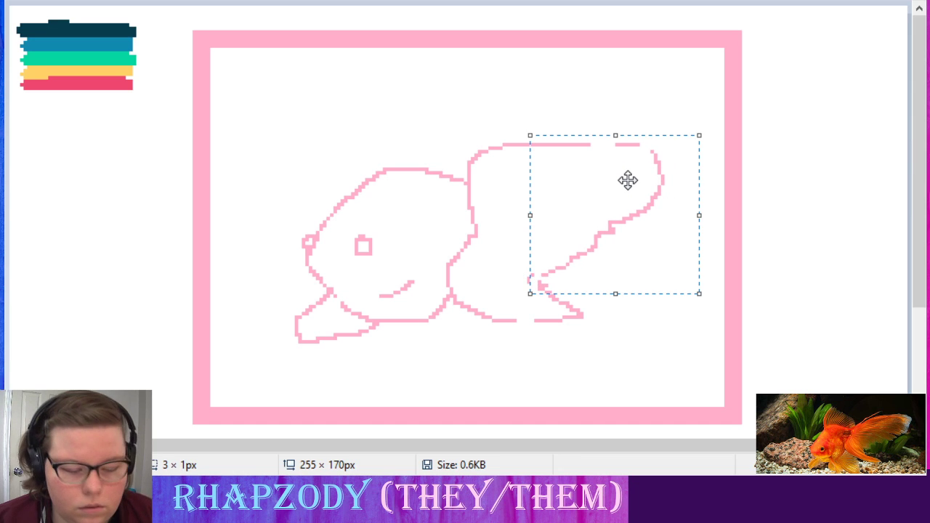
{"action": "key", "text": "ctrl+z"}
{"action": "key", "text": "p"}
{"action": "mouse_move", "coordinate": [614, 130]}
{"action": "left_mouse_down"}
{"action": "mouse_move", "coordinate": [549, 238]}
{"action": "mouse_move", "coordinate": [514, 259]}
{"action": "mouse_move", "coordinate": [513, 273]}
{"action": "mouse_move", "coordinate": [603, 275]}
{"action": "mouse_move", "coordinate": [675, 193]}
{"action": "mouse_move", "coordinate": [674, 150]}
{"action": "mouse_move", "coordinate": [646, 125]}
{"action": "mouse_move", "coordinate": [614, 128]}
{"action": "left_mouse_up"}
{"action": "left_click_drag", "start_coordinate": [623, 181], "coordinate": [644, 181]}
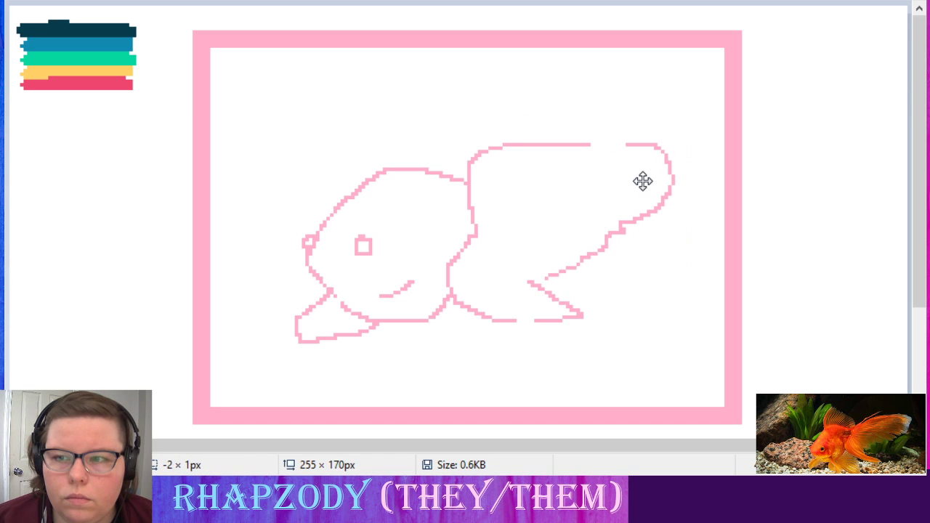
{"action": "left_click", "coordinate": [528, 98]}
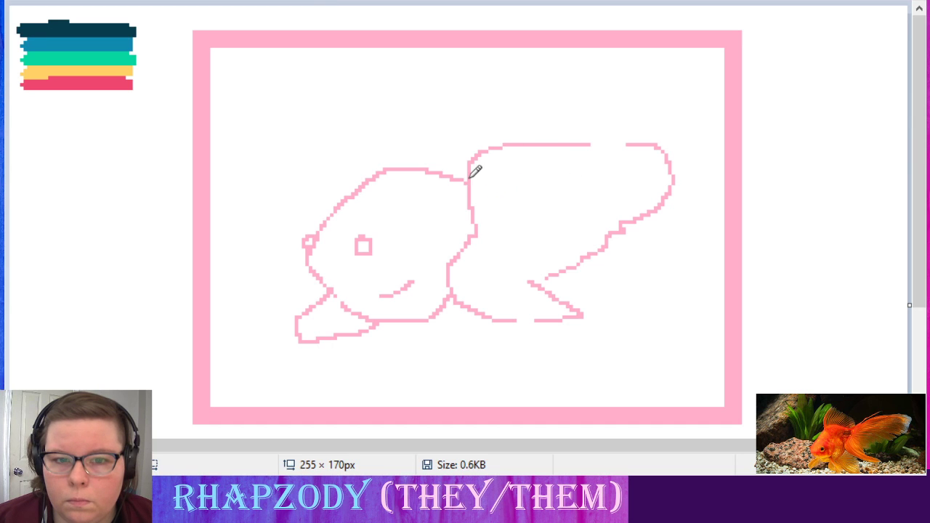
- Redraw the tail's upper edge as a slope from the body across the gap and erase the leftover old line
{"action": "mouse_move", "coordinate": [481, 152]}
{"action": "left_mouse_down"}
{"action": "mouse_move", "coordinate": [501, 136]}
{"action": "mouse_move", "coordinate": [500, 148]}
{"action": "mouse_move", "coordinate": [451, 178]}
{"action": "mouse_move", "coordinate": [537, 144]}
{"action": "mouse_move", "coordinate": [629, 144]}
{"action": "left_mouse_up"}
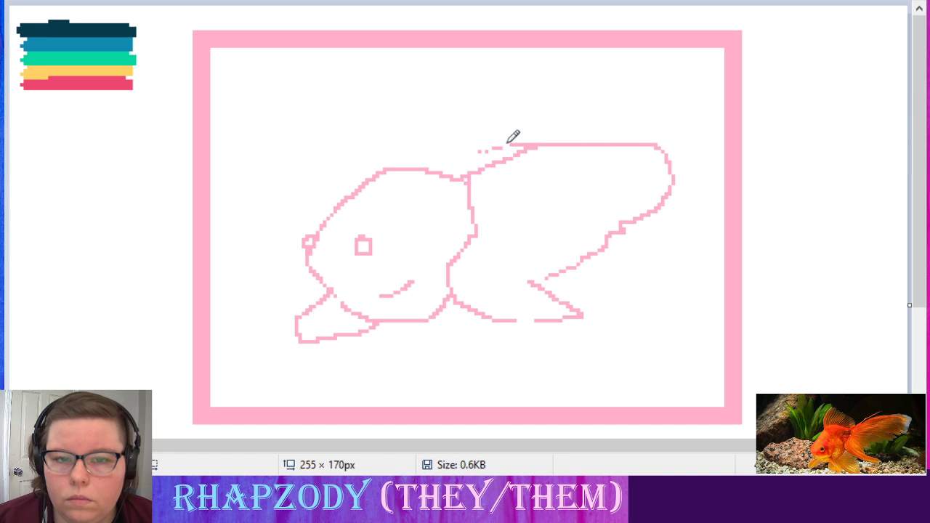
{"action": "mouse_move", "coordinate": [499, 143]}
{"action": "left_mouse_down"}
{"action": "mouse_move", "coordinate": [486, 145]}
{"action": "mouse_move", "coordinate": [537, 136]}
{"action": "left_mouse_up"}
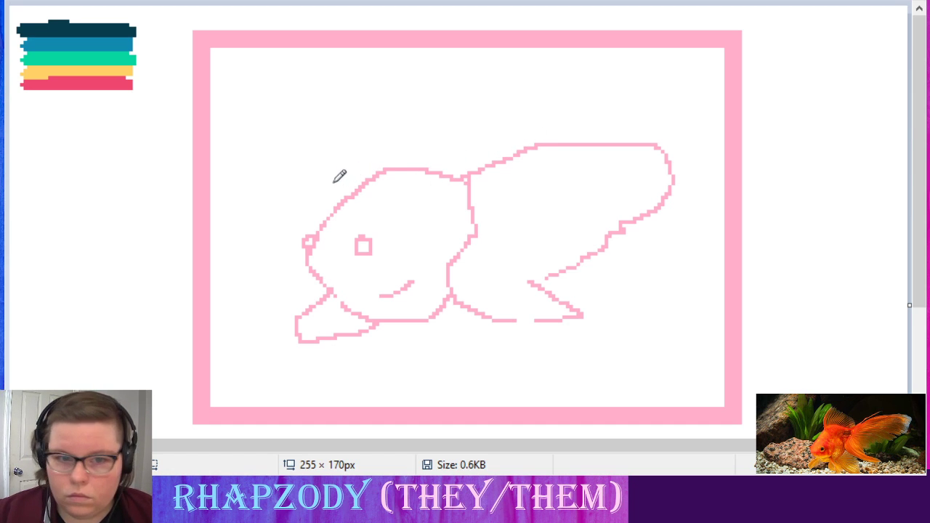
- Sketch a jagged dorsal fin on the back, two fins under the belly, and a short mouth line at the snout
{"action": "mouse_move", "coordinate": [358, 182]}
{"action": "left_mouse_down"}
{"action": "mouse_move", "coordinate": [349, 113]}
{"action": "mouse_move", "coordinate": [393, 77]}
{"action": "mouse_move", "coordinate": [439, 109]}
{"action": "mouse_move", "coordinate": [457, 107]}
{"action": "mouse_move", "coordinate": [505, 156]}
{"action": "left_mouse_up"}
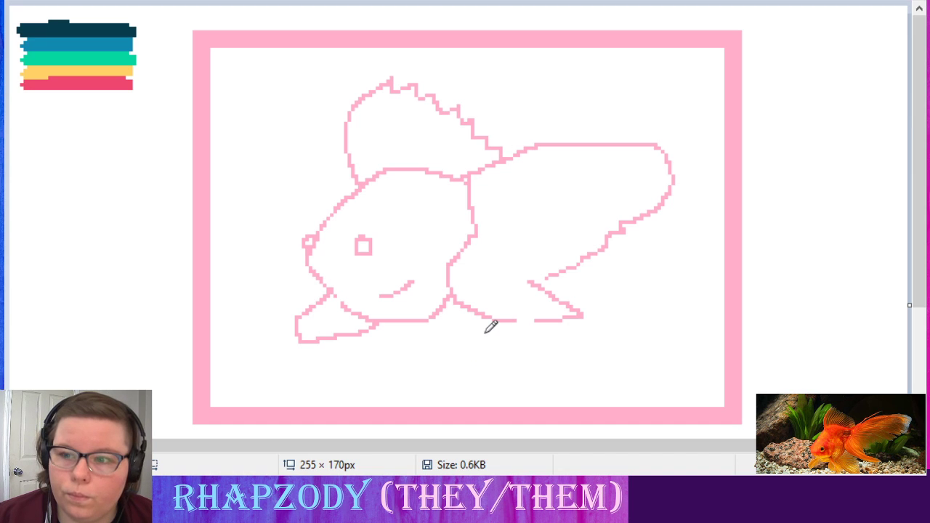
{"action": "mouse_move", "coordinate": [500, 315]}
{"action": "left_mouse_down"}
{"action": "mouse_move", "coordinate": [499, 380]}
{"action": "mouse_move", "coordinate": [461, 386]}
{"action": "mouse_move", "coordinate": [422, 319]}
{"action": "mouse_move", "coordinate": [407, 318]}
{"action": "mouse_move", "coordinate": [401, 325]}
{"action": "mouse_move", "coordinate": [431, 354]}
{"action": "left_mouse_up"}
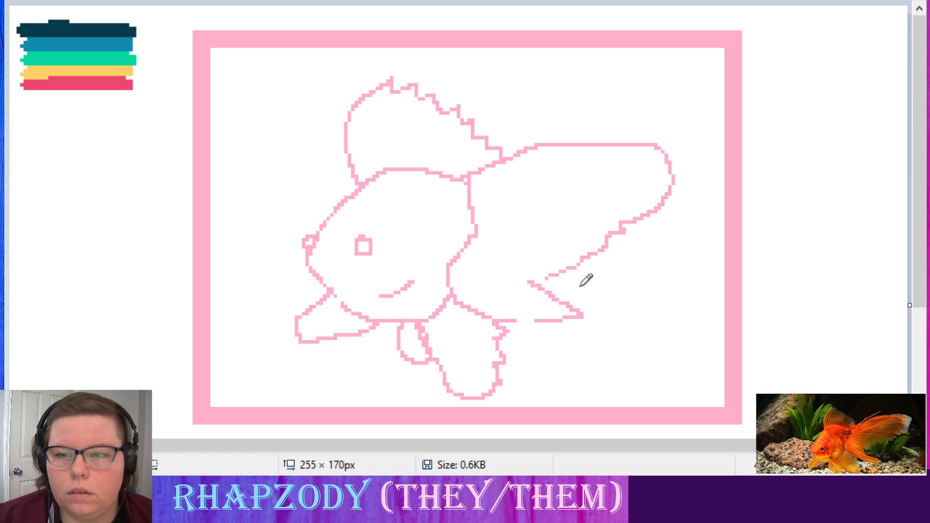
{"action": "left_click_drag", "start_coordinate": [318, 267], "coordinate": [343, 262]}
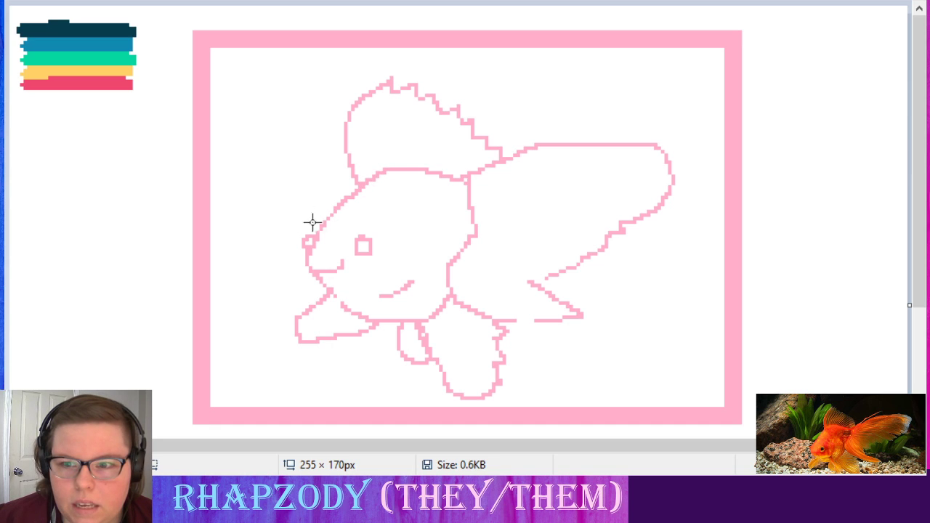
{"action": "left_click", "coordinate": [312, 286]}
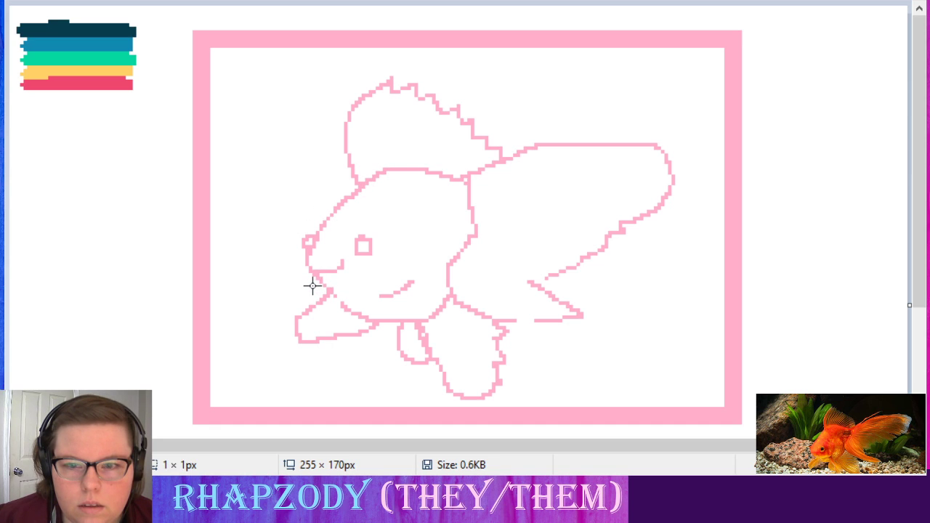
{"action": "left_click_drag", "start_coordinate": [312, 285], "coordinate": [288, 268]}
{"action": "key", "text": "ctrl+z"}
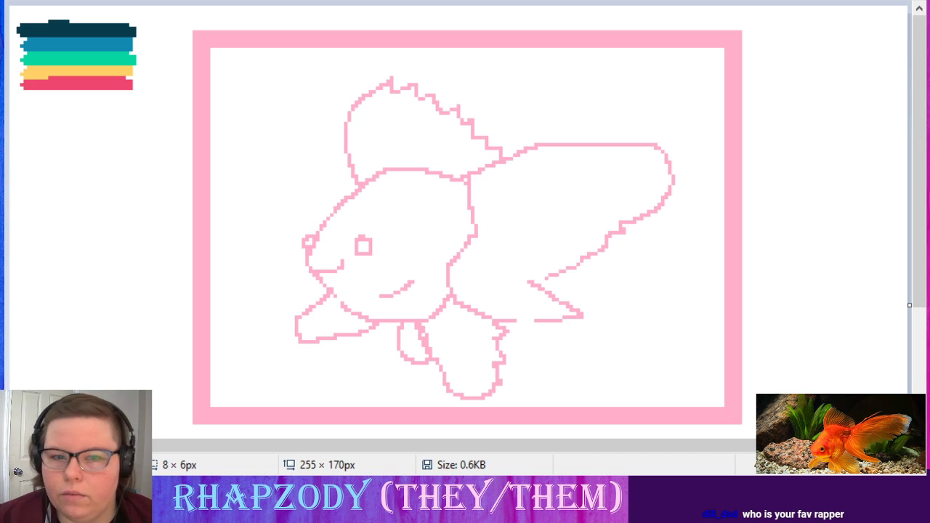
{"action": "left_click_drag", "start_coordinate": [365, 176], "coordinate": [306, 251]}
{"action": "left_click_drag", "start_coordinate": [339, 217], "coordinate": [339, 201]}
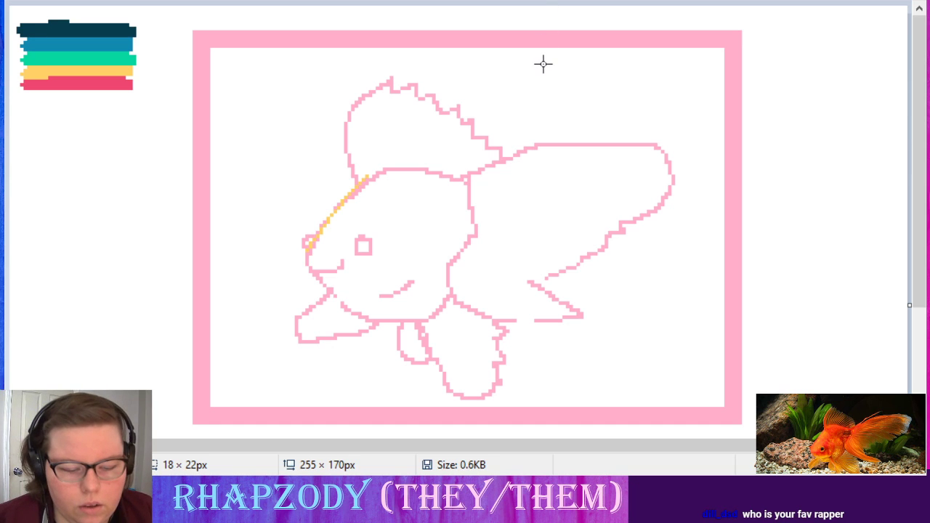
{"action": "key", "text": "ctrl+z"}
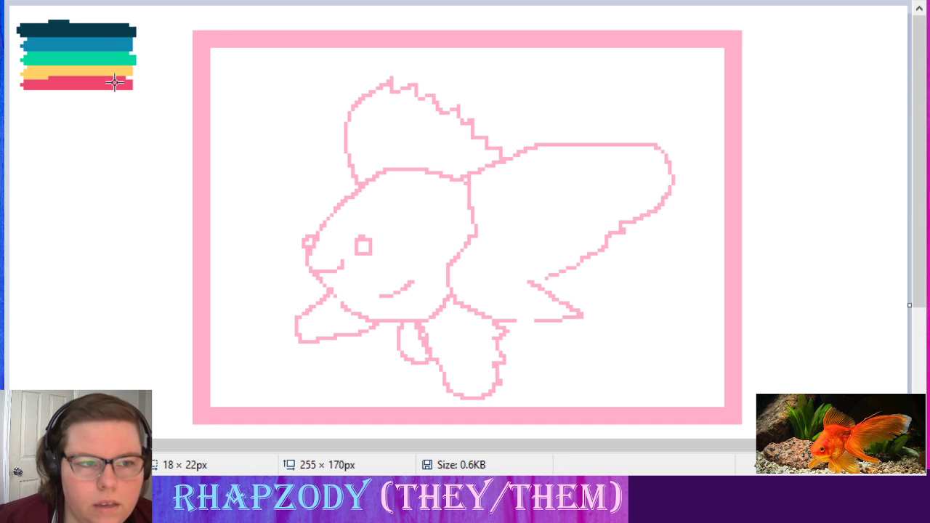
- Trace the forehead and snout down to the front fin in the swatch's crimson, using curves about 16 × 21 px and 8 × 11 px
{"action": "left_click_drag", "start_coordinate": [359, 186], "coordinate": [305, 255]}
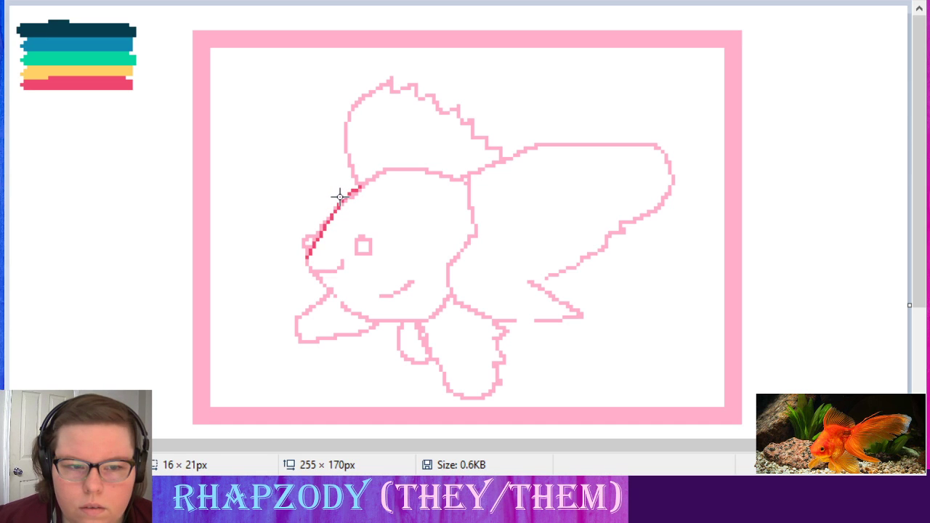
{"action": "left_click", "coordinate": [314, 248]}
{"action": "left_click", "coordinate": [255, 193]}
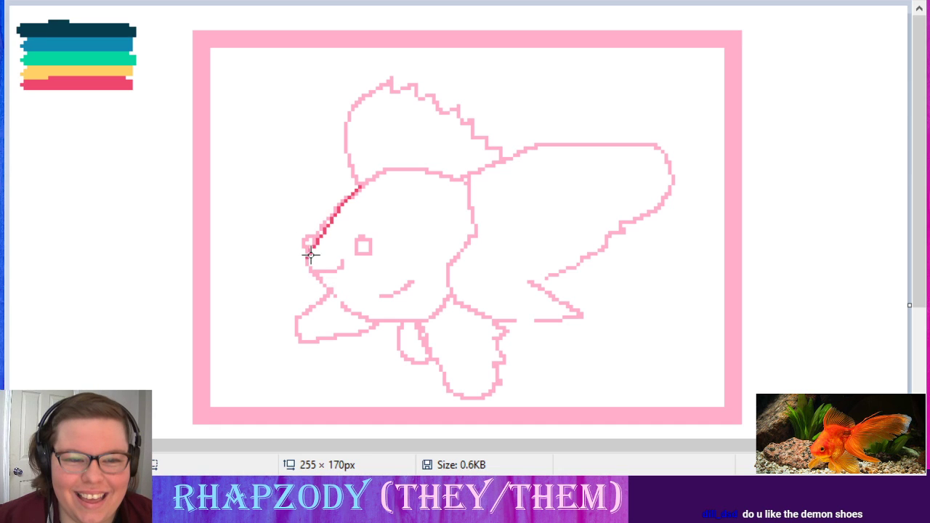
{"action": "mouse_move", "coordinate": [308, 254]}
{"action": "left_mouse_down"}
{"action": "mouse_move", "coordinate": [303, 278]}
{"action": "mouse_move", "coordinate": [329, 294]}
{"action": "mouse_move", "coordinate": [312, 272]}
{"action": "mouse_move", "coordinate": [308, 282]}
{"action": "left_mouse_up"}
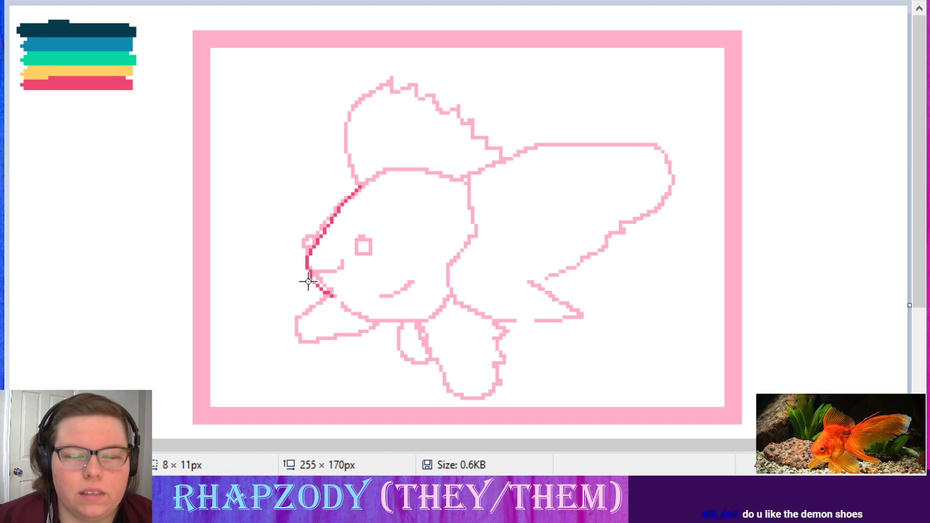
{"action": "left_click", "coordinate": [396, 333]}
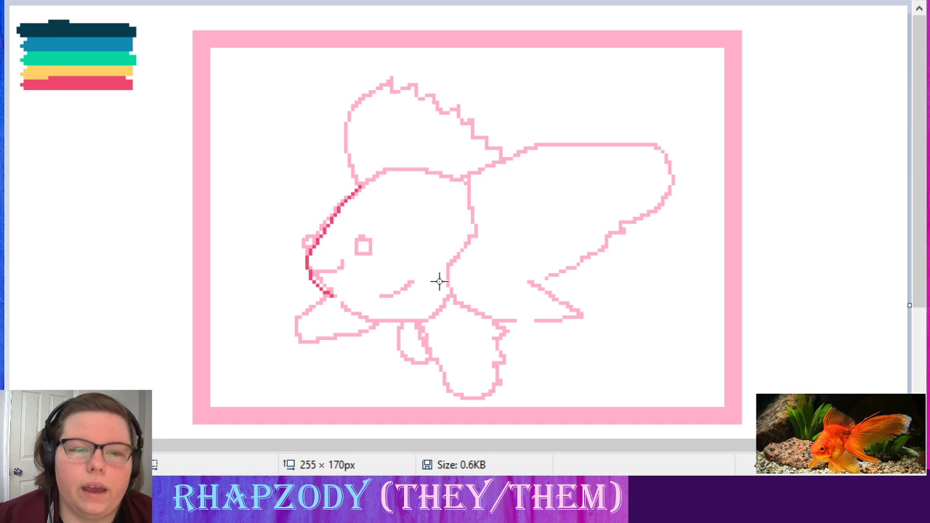
- Trace the curved line on the lower cheek and the top of the back in crimson, using a curve about 32 × 9 px for the back
{"action": "mouse_move", "coordinate": [416, 270]}
{"action": "left_mouse_down"}
{"action": "mouse_move", "coordinate": [372, 304]}
{"action": "mouse_move", "coordinate": [370, 293]}
{"action": "mouse_move", "coordinate": [412, 284]}
{"action": "left_mouse_up"}
{"action": "left_click", "coordinate": [440, 192]}
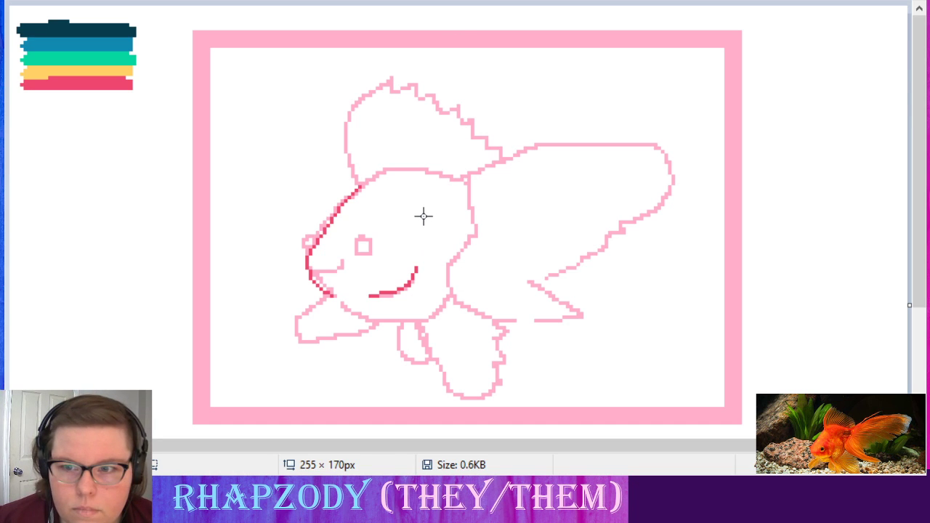
{"action": "mouse_move", "coordinate": [363, 185]}
{"action": "left_mouse_down"}
{"action": "mouse_move", "coordinate": [380, 173]}
{"action": "mouse_move", "coordinate": [400, 183]}
{"action": "left_mouse_up"}
{"action": "left_click_drag", "start_coordinate": [401, 183], "coordinate": [471, 179]}
{"action": "left_click_drag", "start_coordinate": [408, 175], "coordinate": [400, 157]}
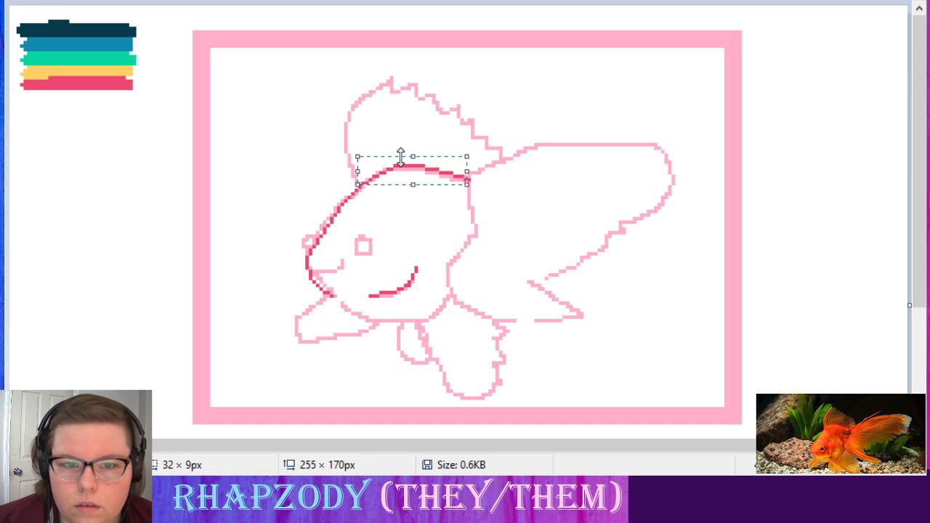
{"action": "left_click", "coordinate": [573, 92]}
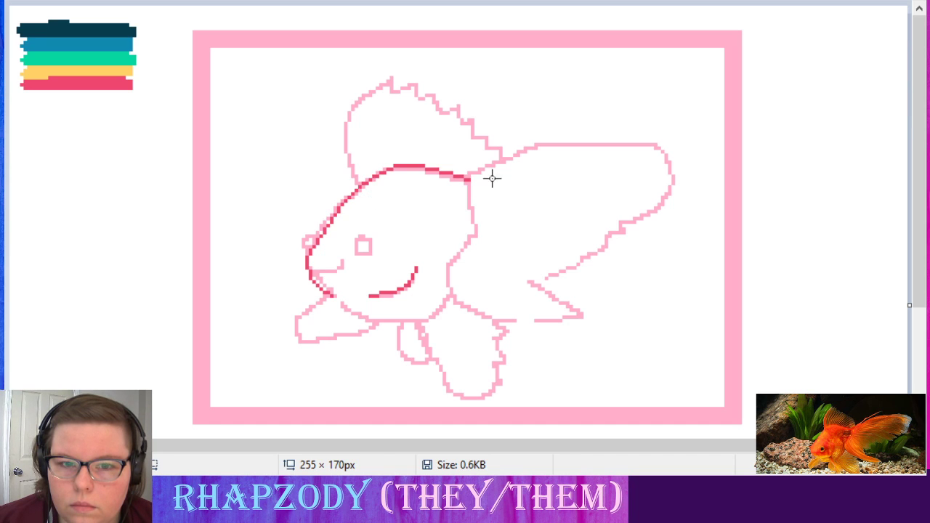
- Draw two crimson curves rising from the back at the tail base, the first about 29 × 20 px, meeting at the outer end
{"action": "left_click_drag", "start_coordinate": [468, 180], "coordinate": [567, 116]}
{"action": "mouse_move", "coordinate": [504, 157]}
{"action": "left_mouse_down"}
{"action": "mouse_move", "coordinate": [490, 149]}
{"action": "mouse_move", "coordinate": [499, 140]}
{"action": "mouse_move", "coordinate": [486, 153]}
{"action": "mouse_move", "coordinate": [514, 136]}
{"action": "left_mouse_up"}
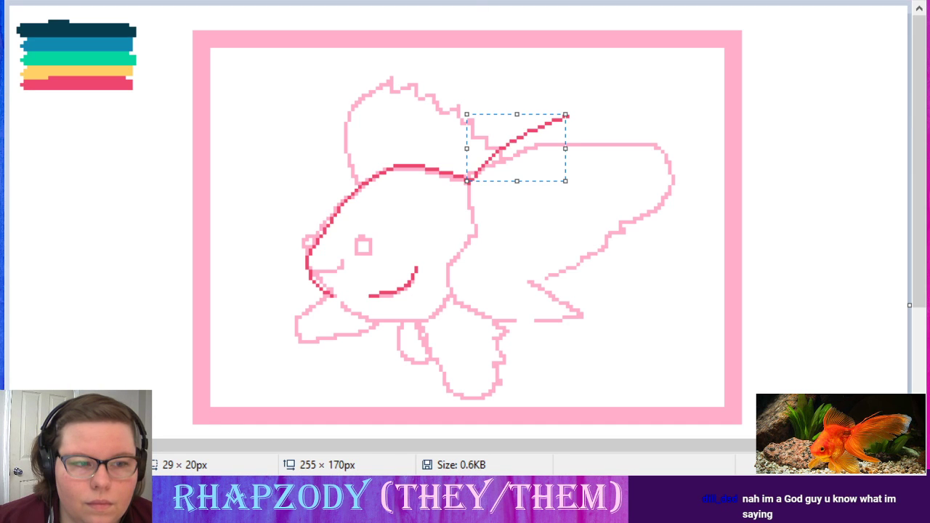
{"action": "left_click", "coordinate": [622, 105]}
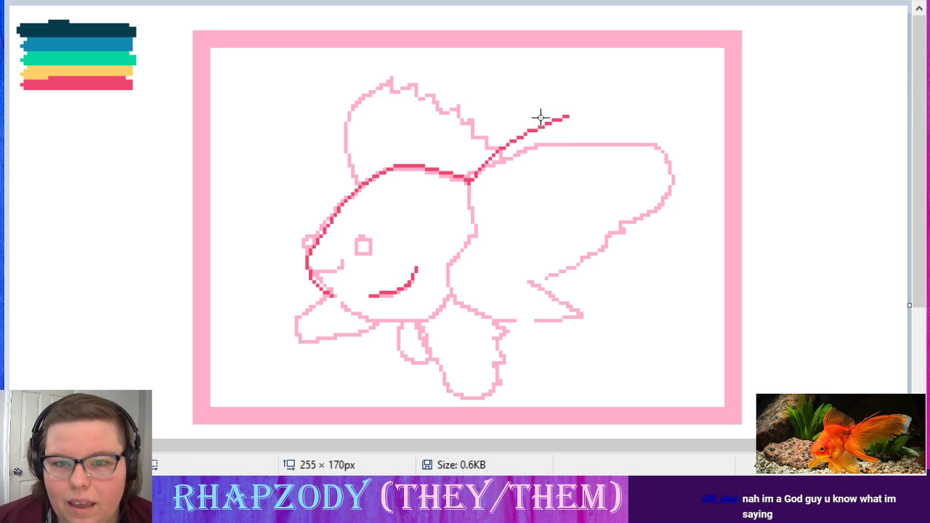
{"action": "mouse_move", "coordinate": [569, 117]}
{"action": "left_mouse_down"}
{"action": "mouse_move", "coordinate": [492, 165]}
{"action": "mouse_move", "coordinate": [530, 139]}
{"action": "mouse_move", "coordinate": [519, 137]}
{"action": "left_mouse_up"}
{"action": "left_click", "coordinate": [677, 85]}
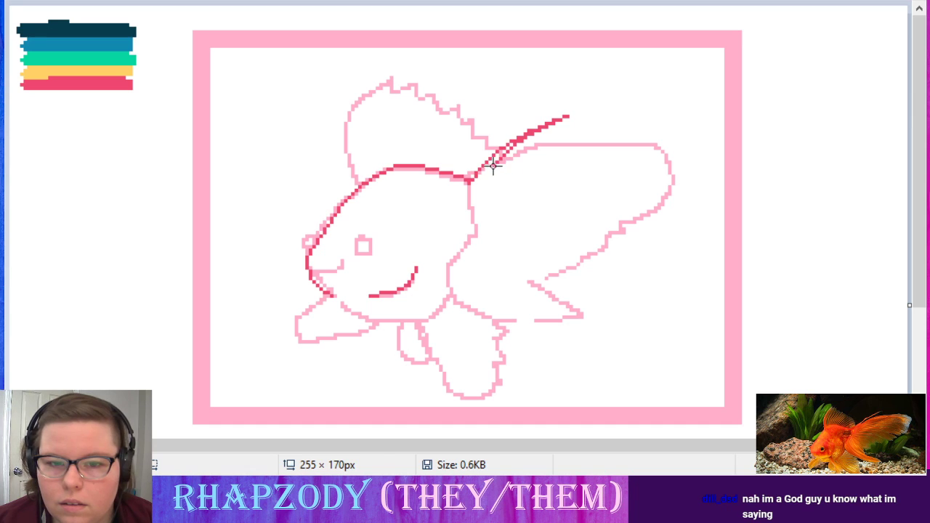
- Trace the tail's upper edge as an arch about 59 px wide, carrying it down around the rear tip with a curve about 8 × 13 px
{"action": "mouse_move", "coordinate": [494, 166]}
{"action": "left_mouse_down"}
{"action": "mouse_move", "coordinate": [623, 133]}
{"action": "mouse_move", "coordinate": [669, 143]}
{"action": "left_mouse_up"}
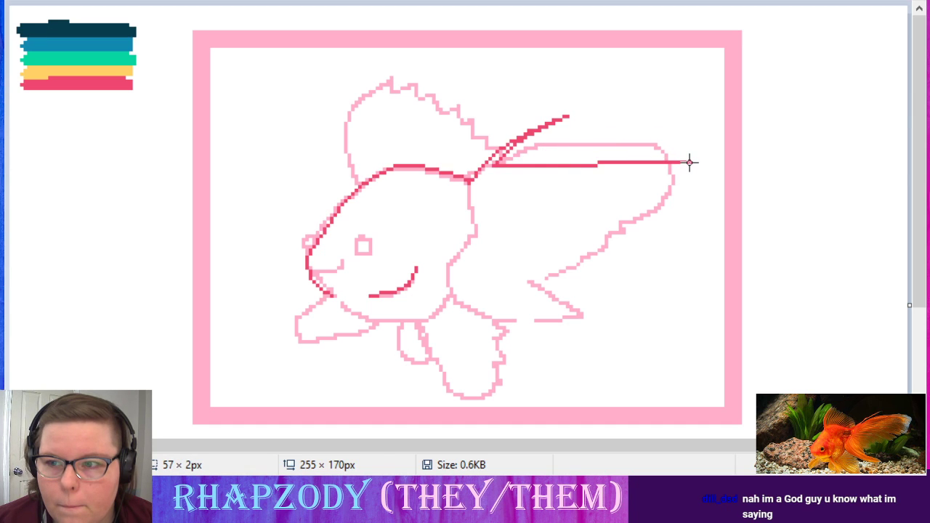
{"action": "mouse_move", "coordinate": [689, 162]}
{"action": "left_mouse_down"}
{"action": "mouse_move", "coordinate": [660, 139]}
{"action": "mouse_move", "coordinate": [696, 162]}
{"action": "left_mouse_up"}
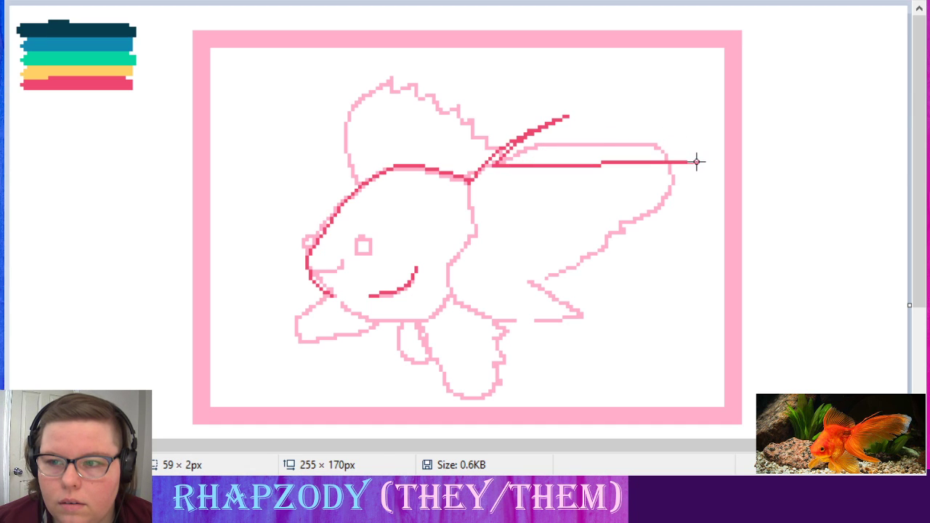
{"action": "left_click_drag", "start_coordinate": [529, 156], "coordinate": [642, 121]}
{"action": "left_click", "coordinate": [700, 234]}
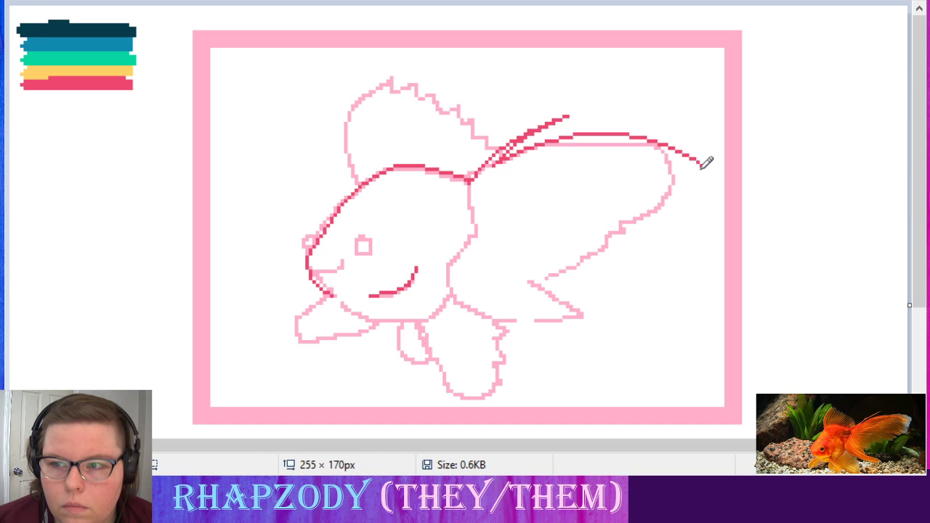
{"action": "left_click_drag", "start_coordinate": [701, 168], "coordinate": [701, 176]}
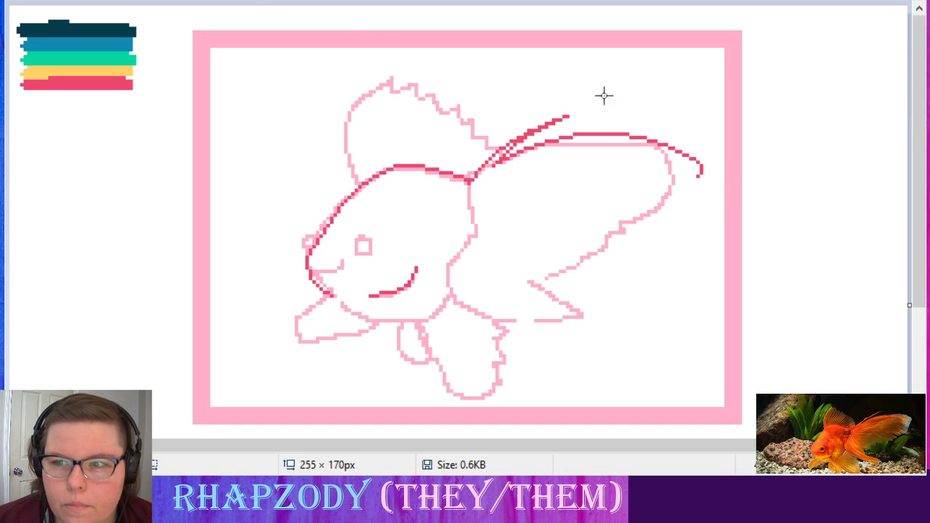
{"action": "left_click_drag", "start_coordinate": [699, 176], "coordinate": [673, 221]}
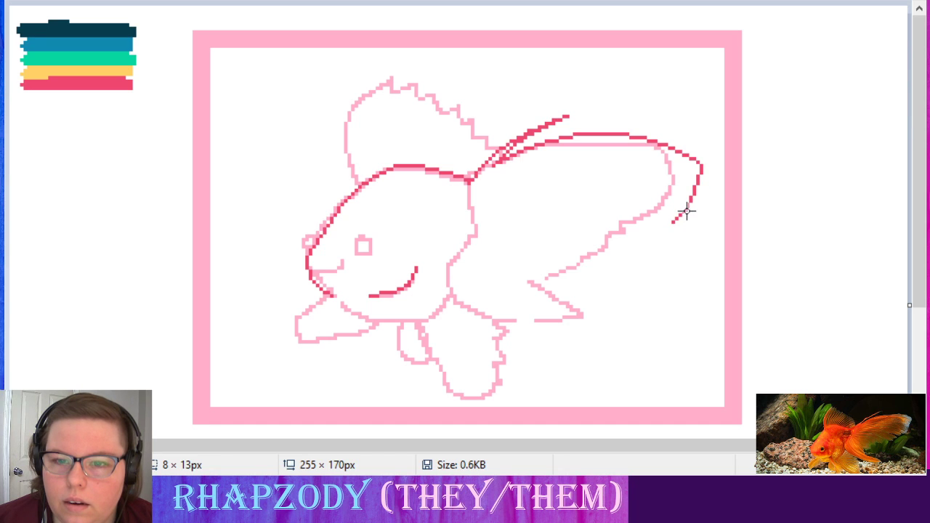
{"action": "left_click", "coordinate": [687, 244]}
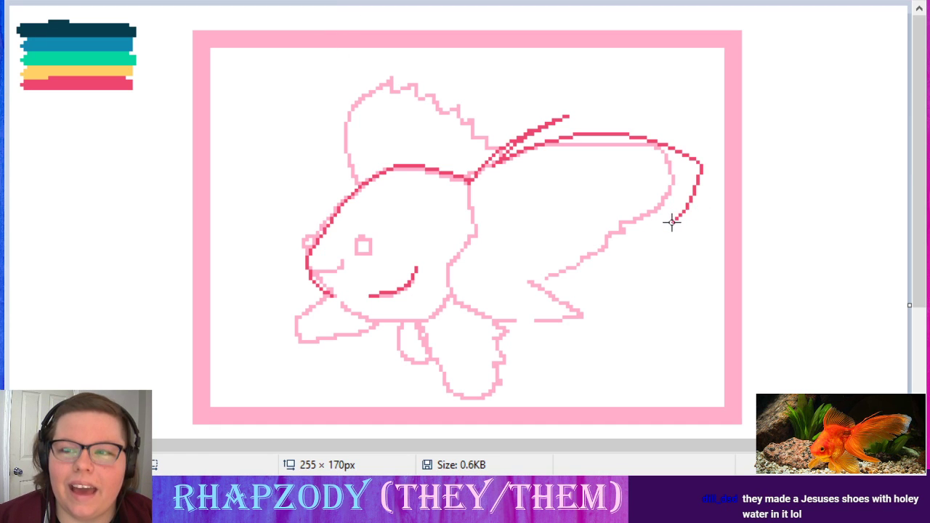
{"action": "mouse_move", "coordinate": [671, 223]}
{"action": "left_mouse_down"}
{"action": "mouse_move", "coordinate": [649, 214]}
{"action": "mouse_move", "coordinate": [664, 220]}
{"action": "left_mouse_up"}
{"action": "left_click", "coordinate": [701, 273]}
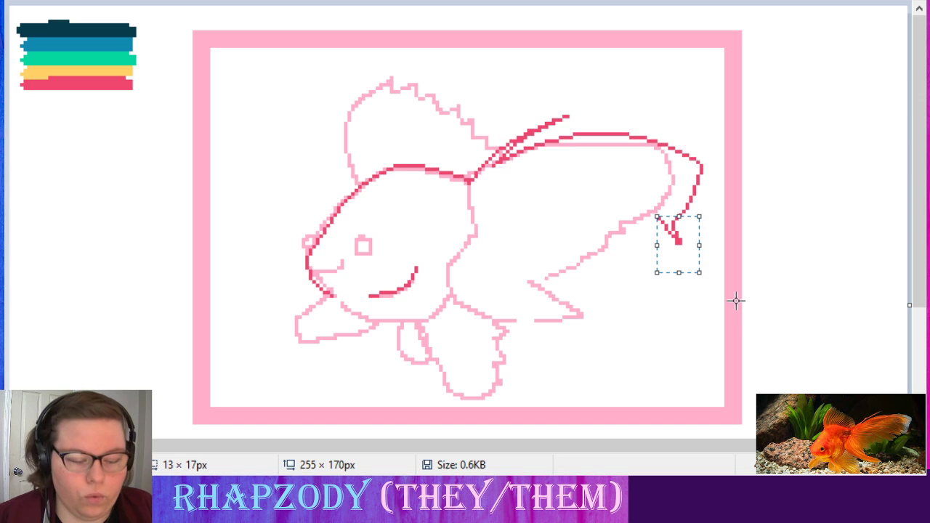
{"action": "key", "text": "ctrl+z"}
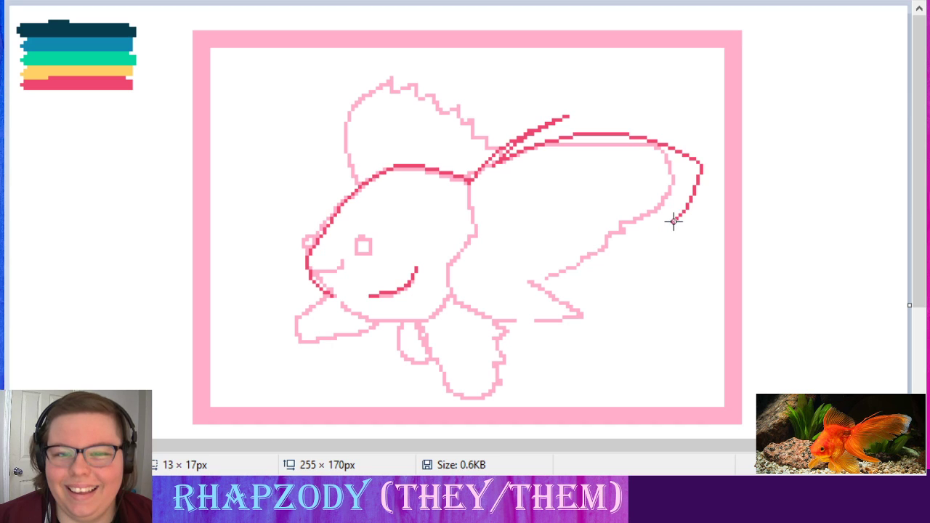
- Start the tail's ragged lower edge below the rear tip with short crimson curves, including an inward one about 13 × 6 px
{"action": "left_click_drag", "start_coordinate": [671, 221], "coordinate": [656, 214]}
{"action": "left_click", "coordinate": [649, 292]}
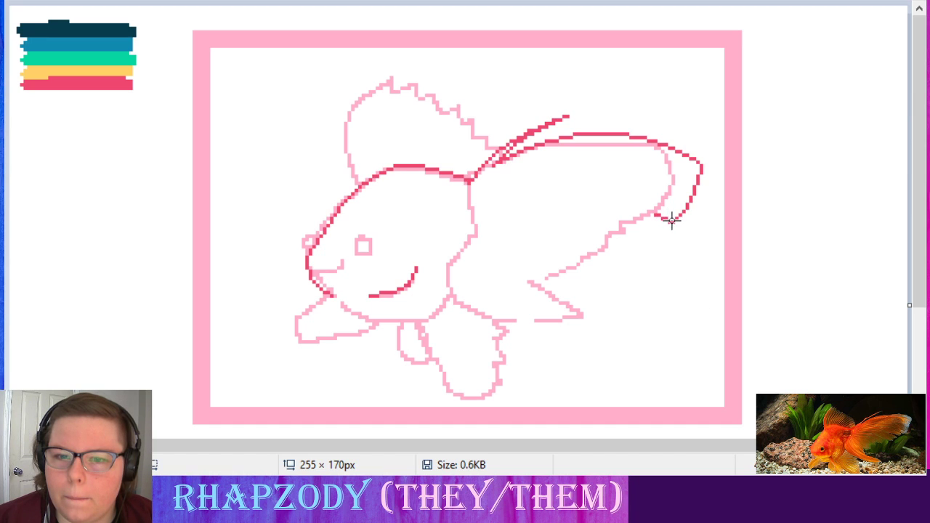
{"action": "left_click_drag", "start_coordinate": [664, 218], "coordinate": [617, 222]}
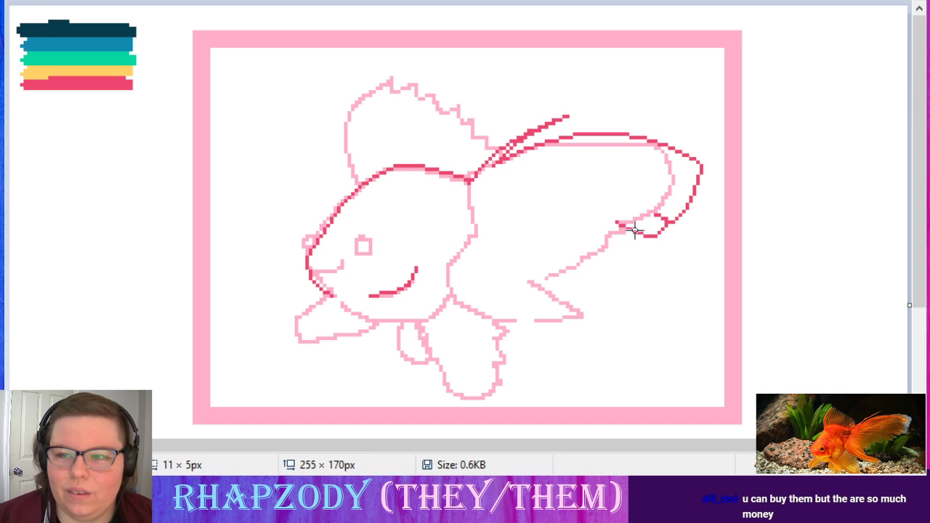
{"action": "left_click", "coordinate": [632, 232]}
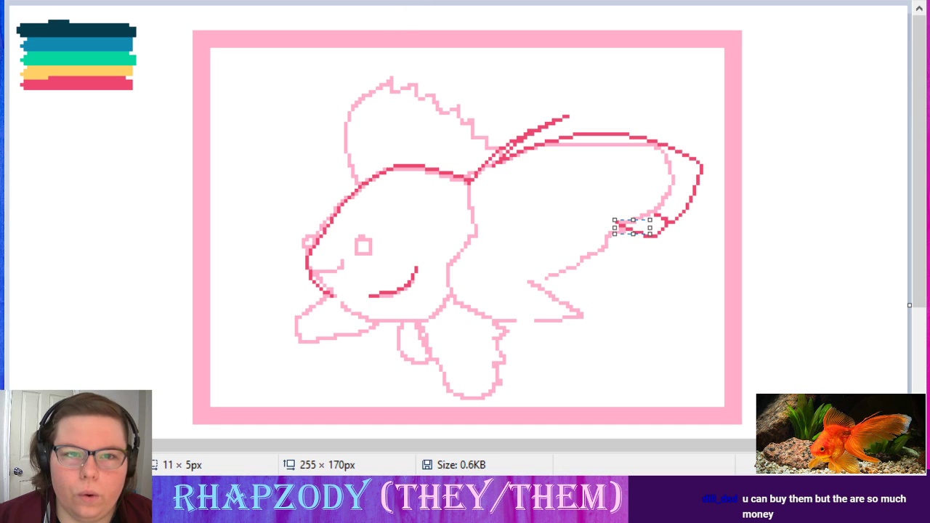
{"action": "left_click_drag", "start_coordinate": [623, 299], "coordinate": [623, 302]}
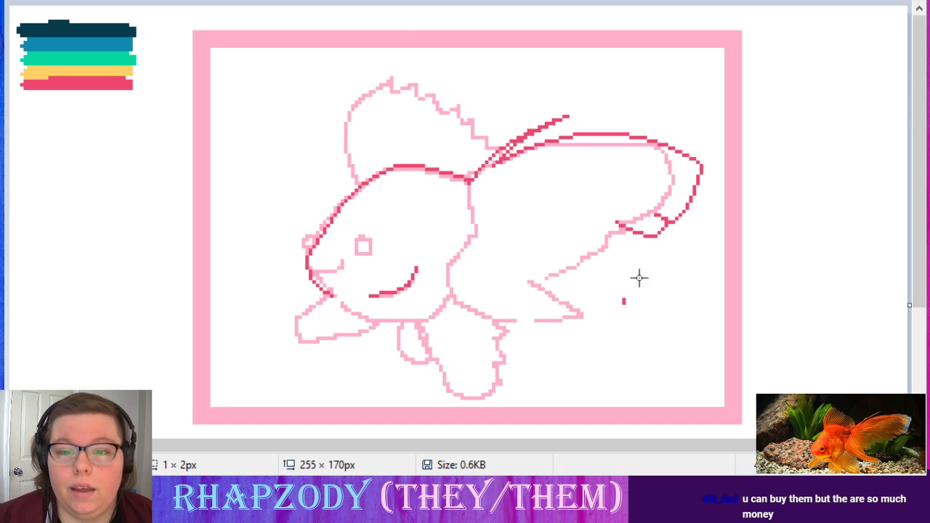
{"action": "key", "text": "ctrl+z"}
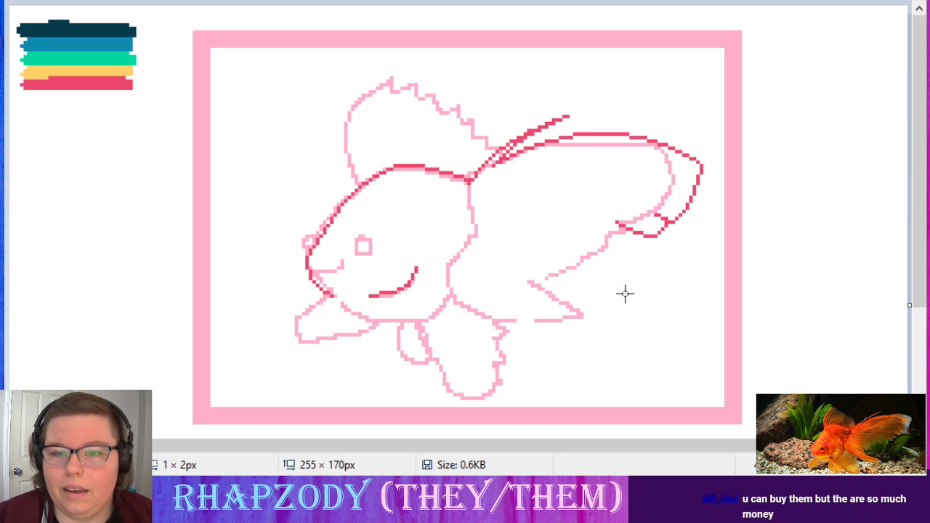
{"action": "mouse_move", "coordinate": [619, 230]}
{"action": "left_mouse_down"}
{"action": "mouse_move", "coordinate": [642, 244]}
{"action": "mouse_move", "coordinate": [636, 250]}
{"action": "mouse_move", "coordinate": [657, 251]}
{"action": "mouse_move", "coordinate": [656, 235]}
{"action": "mouse_move", "coordinate": [614, 218]}
{"action": "mouse_move", "coordinate": [633, 221]}
{"action": "left_mouse_up"}
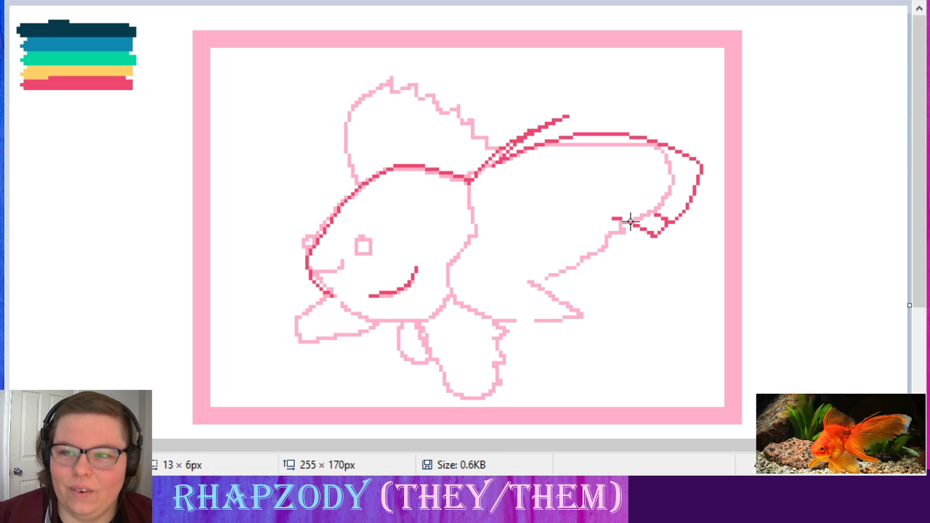
{"action": "left_click", "coordinate": [643, 258]}
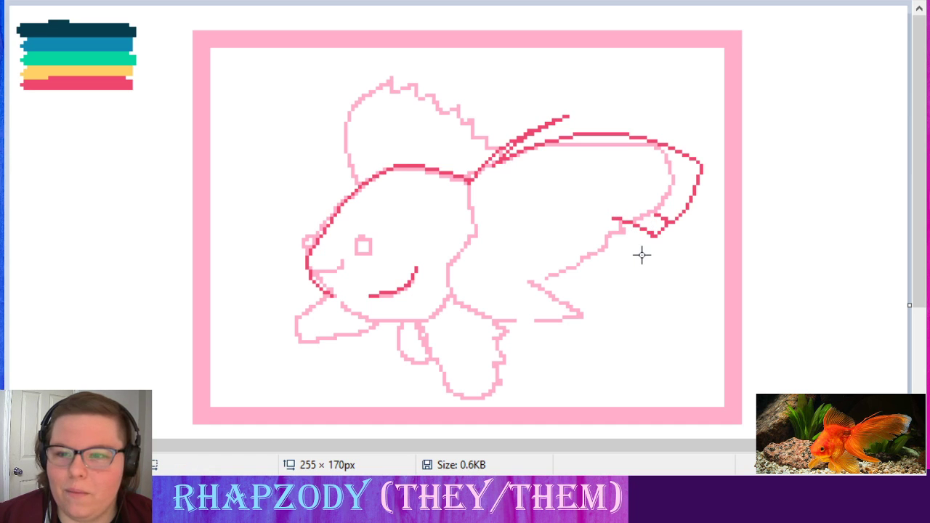
- Extend the ragged tail edge toward the body with small hooked crimson curves, starting with ones about 8 × 9 px and 5 × 2 px
{"action": "left_click", "coordinate": [615, 219]}
{"action": "left_click_drag", "start_coordinate": [614, 219], "coordinate": [644, 240]}
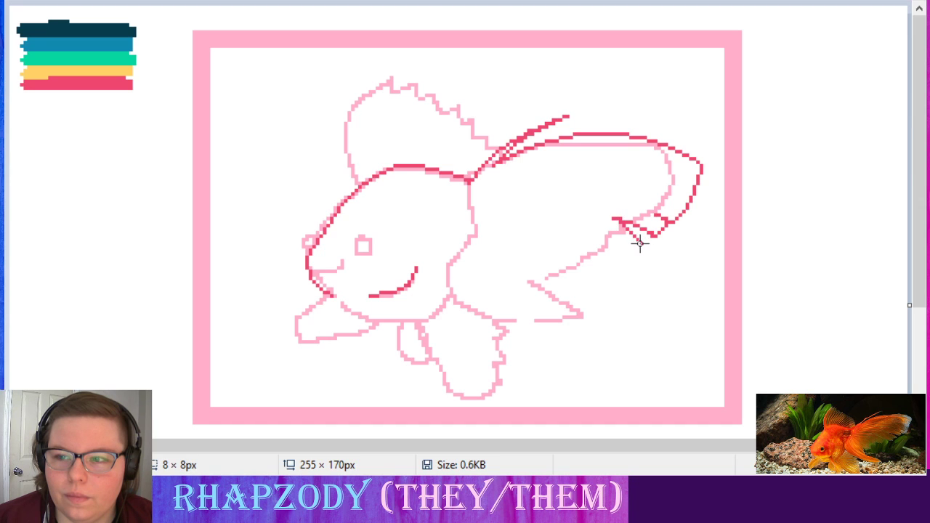
{"action": "left_click_drag", "start_coordinate": [643, 246], "coordinate": [633, 234]}
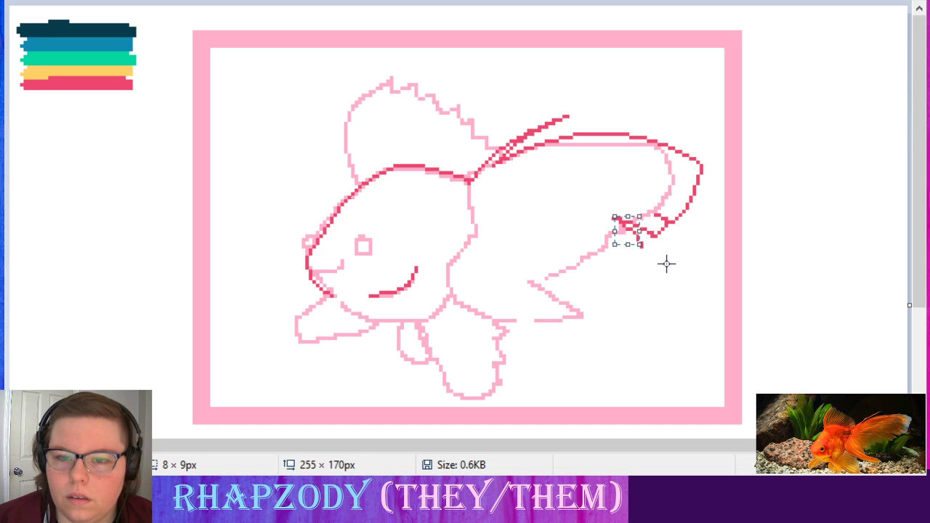
{"action": "key", "text": "Return"}
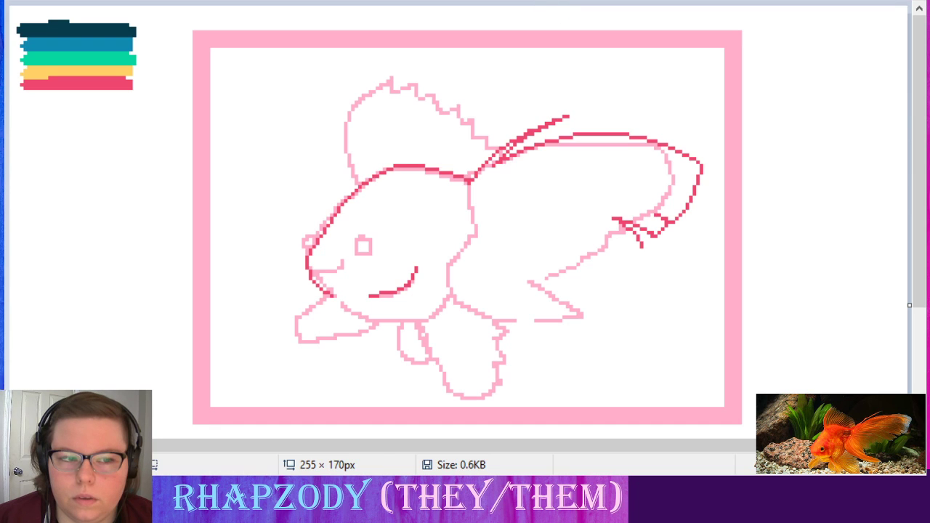
{"action": "left_click_drag", "start_coordinate": [639, 242], "coordinate": [626, 247]}
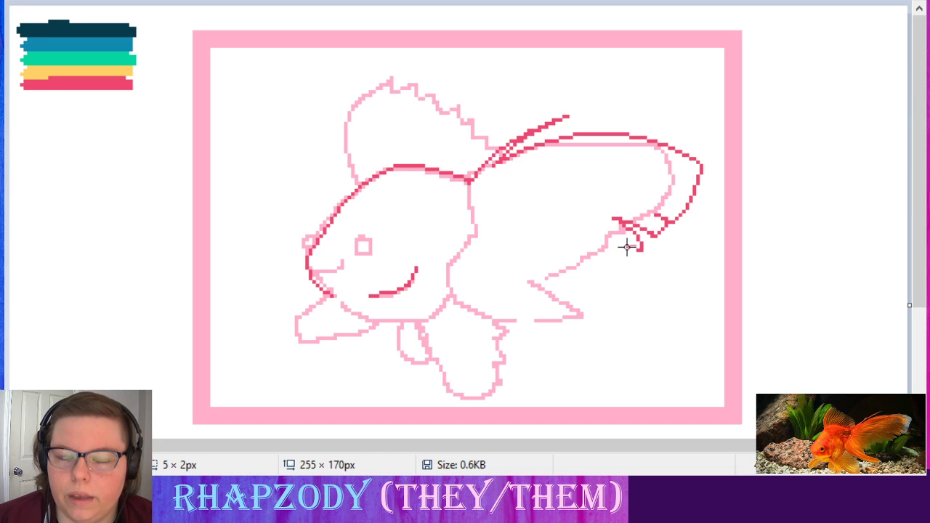
{"action": "key", "text": "Return"}
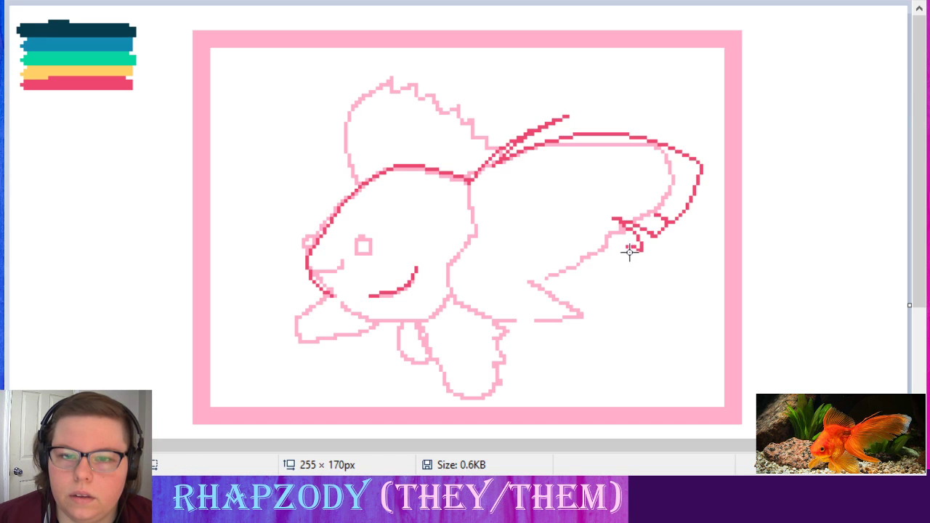
{"action": "left_click_drag", "start_coordinate": [629, 248], "coordinate": [627, 254]}
{"action": "key", "text": "Return"}
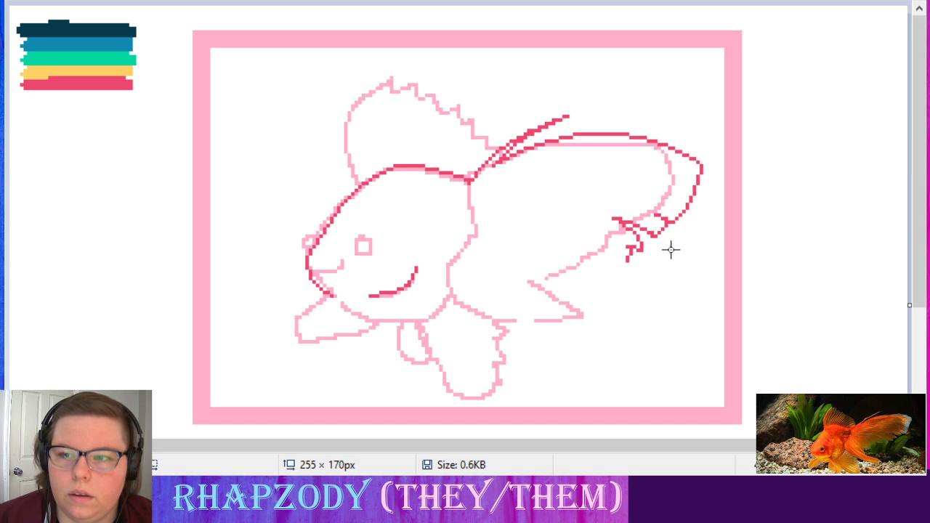
{"action": "mouse_move", "coordinate": [625, 257]}
{"action": "left_mouse_down"}
{"action": "mouse_move", "coordinate": [608, 248]}
{"action": "mouse_move", "coordinate": [610, 256]}
{"action": "left_mouse_up"}
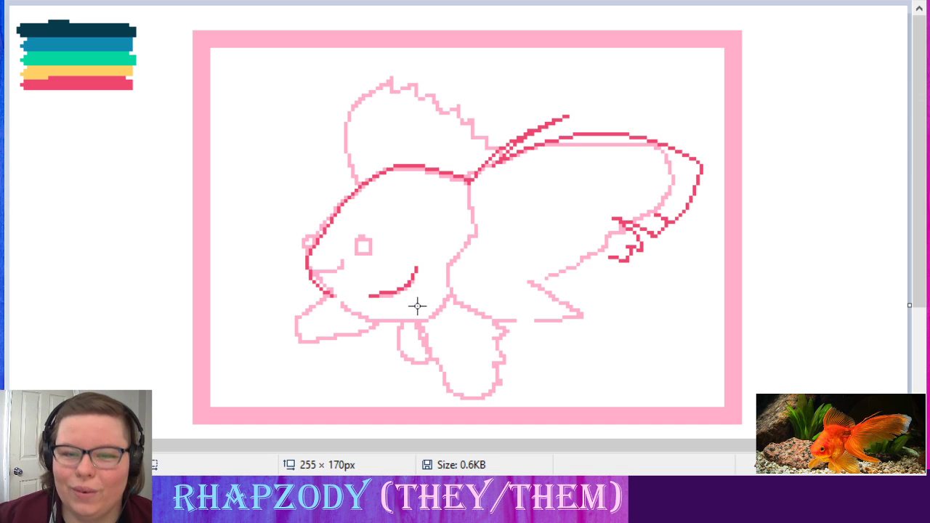
- Trace the body's rear edge from the tail base and sweep the tail's bottom edge outward with a crimson curve about 41 × 24 px
{"action": "mouse_move", "coordinate": [468, 179]}
{"action": "left_mouse_down"}
{"action": "mouse_move", "coordinate": [486, 227]}
{"action": "mouse_move", "coordinate": [474, 227]}
{"action": "mouse_move", "coordinate": [469, 181]}
{"action": "mouse_move", "coordinate": [487, 205]}
{"action": "mouse_move", "coordinate": [475, 217]}
{"action": "mouse_move", "coordinate": [484, 208]}
{"action": "mouse_move", "coordinate": [475, 193]}
{"action": "mouse_move", "coordinate": [490, 193]}
{"action": "mouse_move", "coordinate": [477, 195]}
{"action": "mouse_move", "coordinate": [468, 241]}
{"action": "mouse_move", "coordinate": [445, 271]}
{"action": "mouse_move", "coordinate": [465, 231]}
{"action": "mouse_move", "coordinate": [458, 237]}
{"action": "left_mouse_up"}
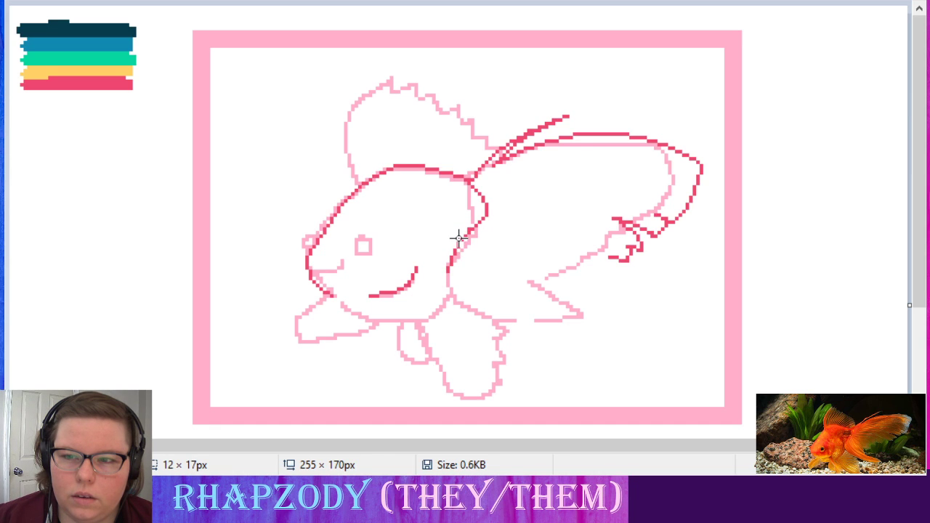
{"action": "key", "text": "Return"}
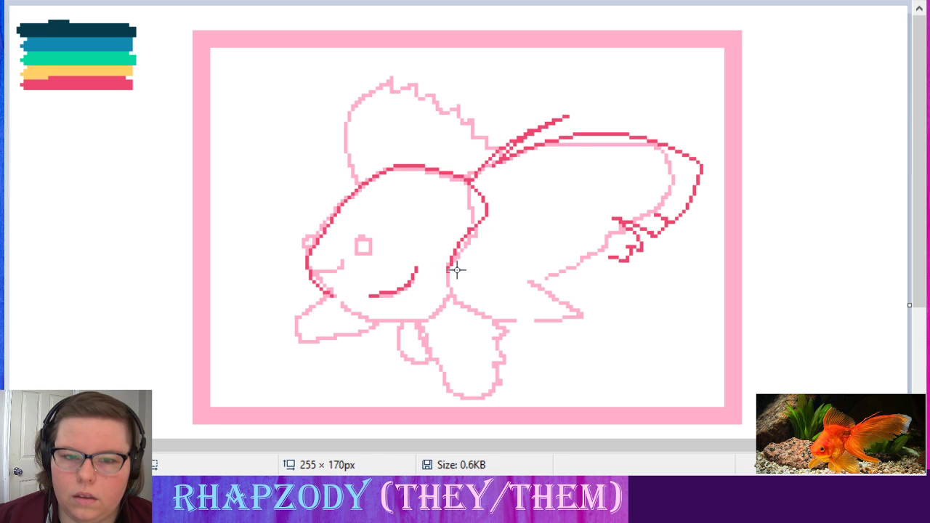
{"action": "mouse_move", "coordinate": [448, 274]}
{"action": "left_mouse_down"}
{"action": "mouse_move", "coordinate": [559, 329]}
{"action": "mouse_move", "coordinate": [592, 332]}
{"action": "mouse_move", "coordinate": [587, 351]}
{"action": "mouse_move", "coordinate": [494, 306]}
{"action": "mouse_move", "coordinate": [447, 309]}
{"action": "left_mouse_up"}
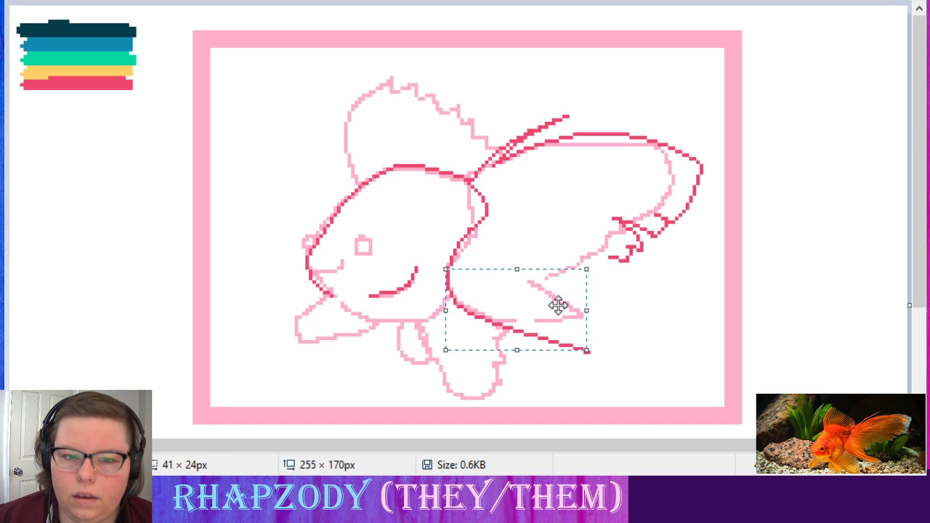
{"action": "left_click", "coordinate": [630, 305]}
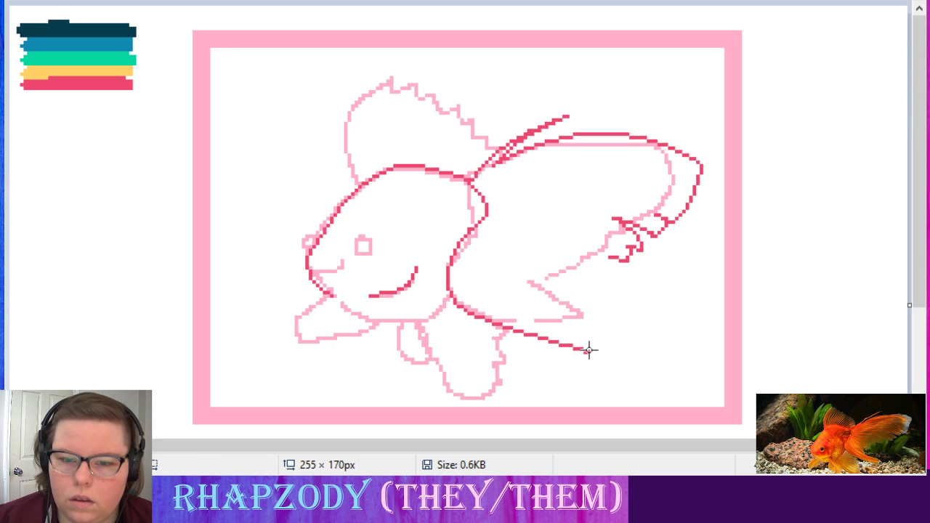
- Round off the lower tail tip with a curve about 6 × 6 px and trace back inward with one about 20 × 11 px
{"action": "left_click_drag", "start_coordinate": [587, 348], "coordinate": [606, 339]}
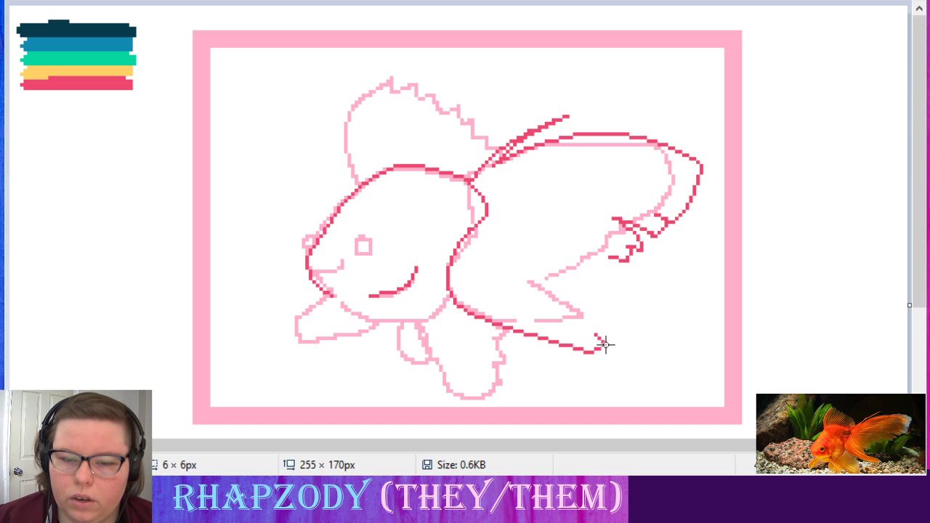
{"action": "left_click", "coordinate": [618, 316]}
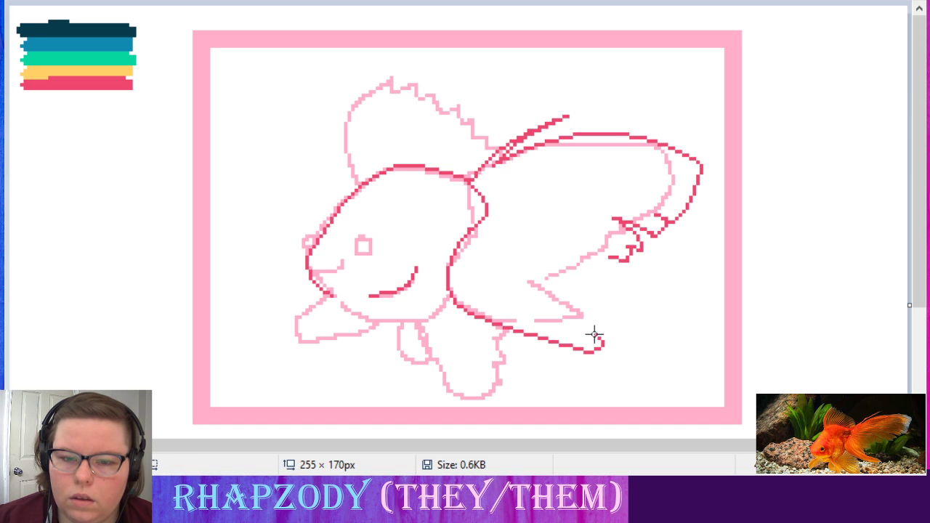
{"action": "left_click_drag", "start_coordinate": [600, 340], "coordinate": [527, 300]}
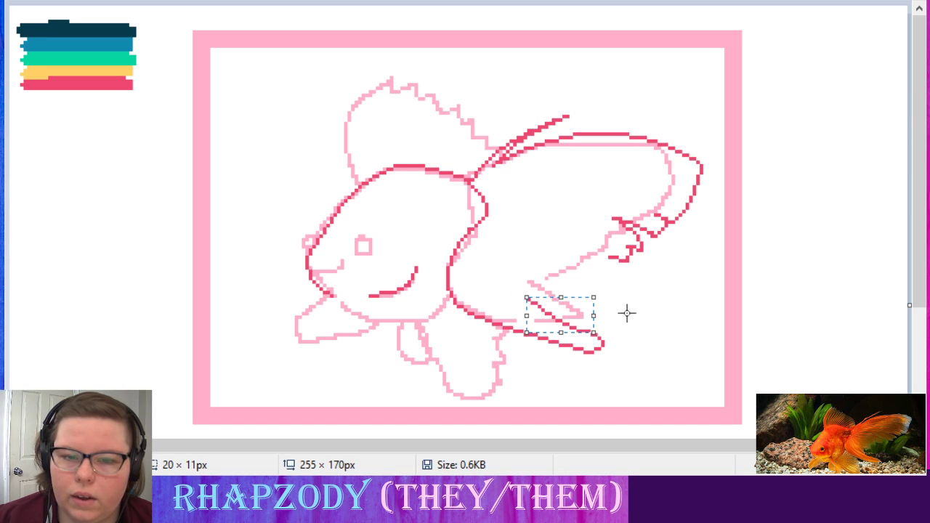
- Join the ragged tail edge to the lower tail lobe with an inward crimson curve about 24 × 13 px
{"action": "left_click", "coordinate": [649, 312]}
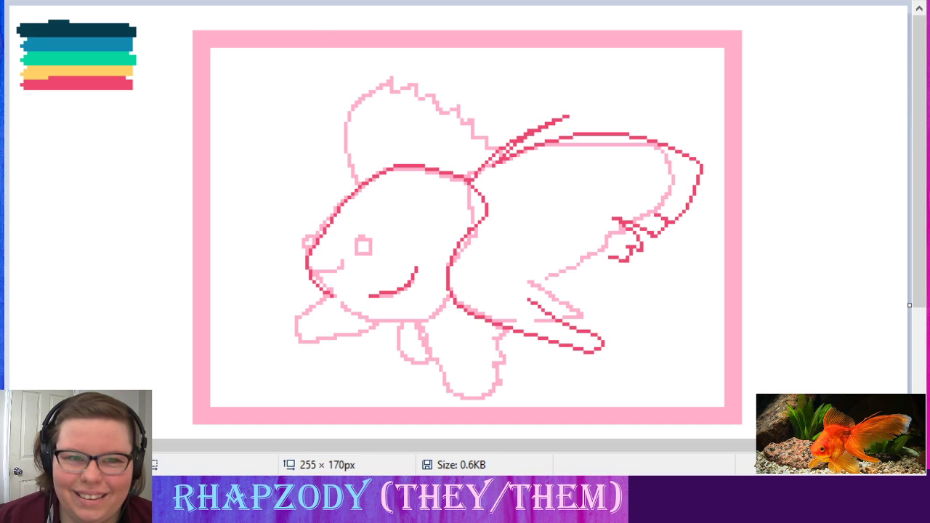
{"action": "mouse_move", "coordinate": [609, 258]}
{"action": "left_mouse_down"}
{"action": "mouse_move", "coordinate": [545, 283]}
{"action": "mouse_move", "coordinate": [529, 301]}
{"action": "mouse_move", "coordinate": [569, 263]}
{"action": "left_mouse_up"}
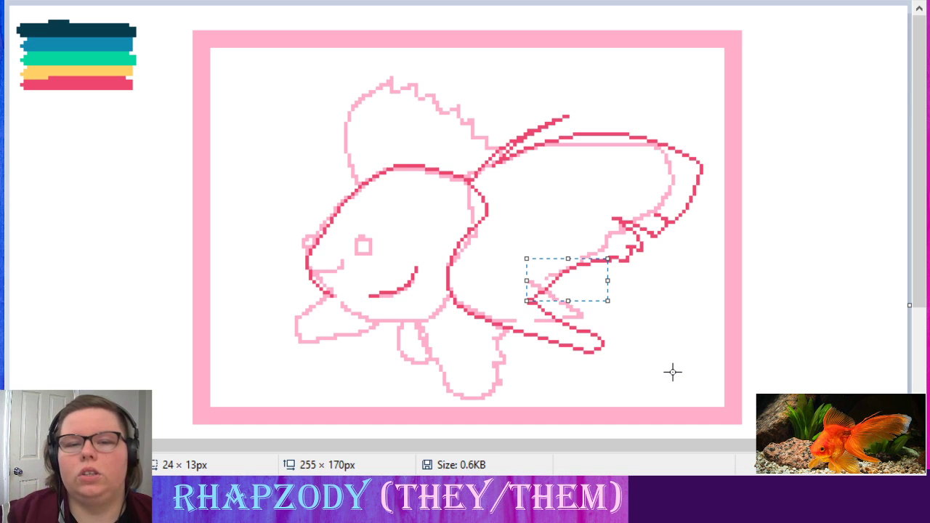
{"action": "left_click", "coordinate": [672, 331]}
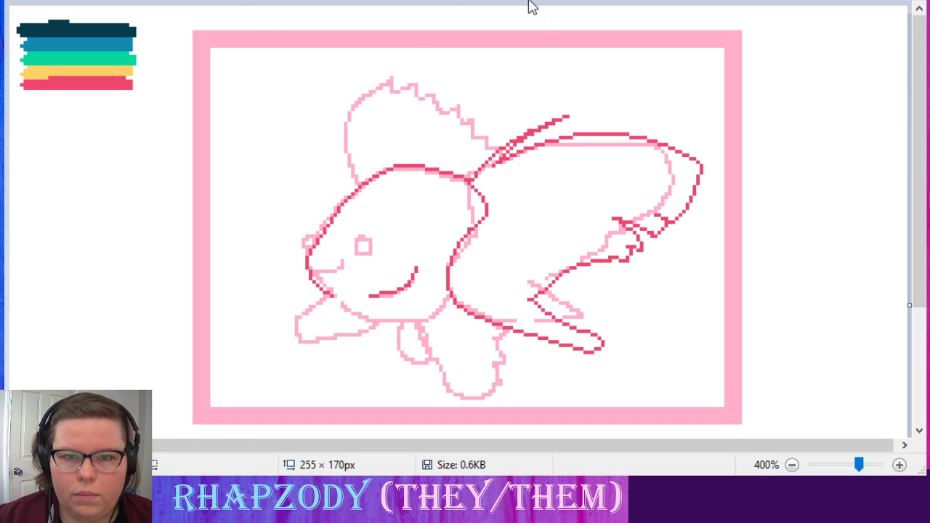
- Erase the whole fish drawing inside the pink frame and undo the stray erasure on the frame's edge
{"action": "mouse_move", "coordinate": [287, 100]}
{"action": "left_mouse_down"}
{"action": "mouse_move", "coordinate": [471, 93]}
{"action": "mouse_move", "coordinate": [364, 100]}
{"action": "mouse_move", "coordinate": [580, 128]}
{"action": "mouse_move", "coordinate": [667, 153]}
{"action": "mouse_move", "coordinate": [682, 174]}
{"action": "mouse_move", "coordinate": [683, 214]}
{"action": "mouse_move", "coordinate": [686, 167]}
{"action": "mouse_move", "coordinate": [615, 298]}
{"action": "mouse_move", "coordinate": [562, 343]}
{"action": "mouse_move", "coordinate": [454, 386]}
{"action": "mouse_move", "coordinate": [396, 375]}
{"action": "mouse_move", "coordinate": [305, 322]}
{"action": "mouse_move", "coordinate": [341, 209]}
{"action": "mouse_move", "coordinate": [440, 150]}
{"action": "mouse_move", "coordinate": [453, 280]}
{"action": "mouse_move", "coordinate": [347, 255]}
{"action": "mouse_move", "coordinate": [368, 266]}
{"action": "mouse_move", "coordinate": [355, 322]}
{"action": "mouse_move", "coordinate": [443, 351]}
{"action": "mouse_move", "coordinate": [510, 305]}
{"action": "mouse_move", "coordinate": [489, 337]}
{"action": "mouse_move", "coordinate": [601, 270]}
{"action": "mouse_move", "coordinate": [615, 203]}
{"action": "mouse_move", "coordinate": [537, 304]}
{"action": "mouse_move", "coordinate": [548, 238]}
{"action": "mouse_move", "coordinate": [510, 139]}
{"action": "mouse_move", "coordinate": [485, 266]}
{"action": "mouse_move", "coordinate": [463, 312]}
{"action": "mouse_move", "coordinate": [418, 259]}
{"action": "mouse_move", "coordinate": [446, 150]}
{"action": "mouse_move", "coordinate": [467, 121]}
{"action": "mouse_move", "coordinate": [361, 122]}
{"action": "mouse_move", "coordinate": [355, 199]}
{"action": "mouse_move", "coordinate": [328, 283]}
{"action": "left_mouse_up"}
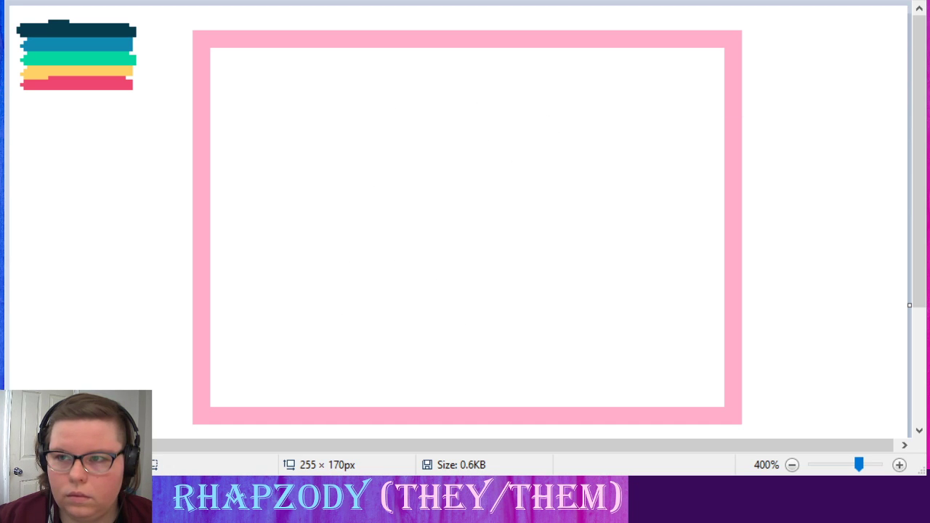
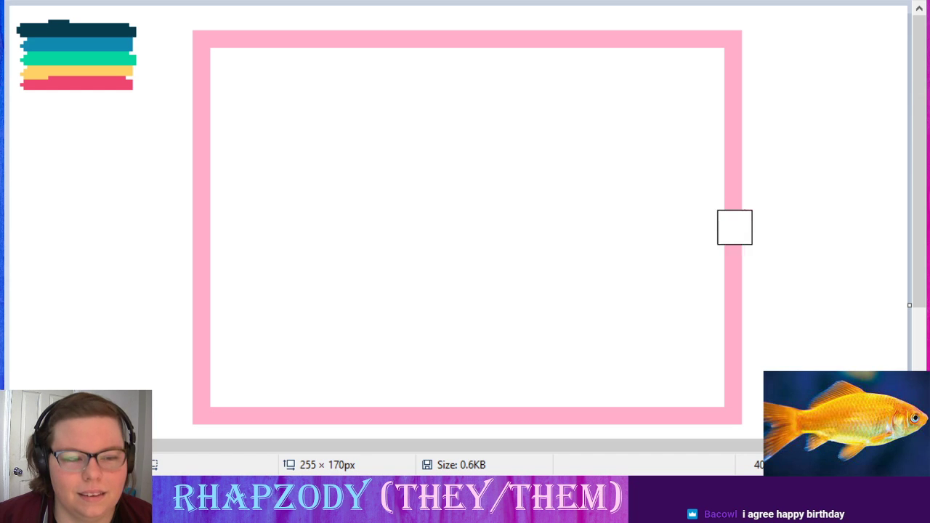
{"action": "left_click_drag", "start_coordinate": [735, 191], "coordinate": [735, 215]}
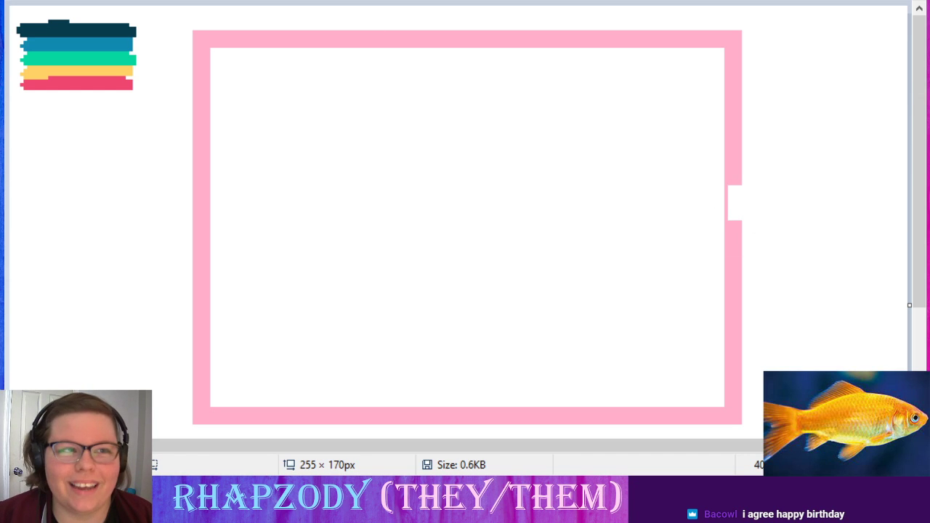
{"action": "key", "text": "ctrl+z"}
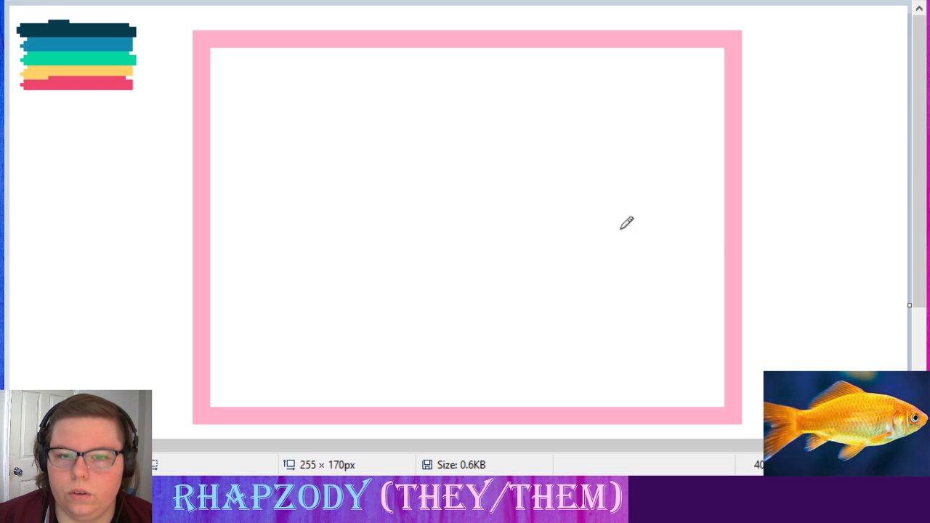
- Sketch a light pink fish facing right, with its forked tail edge moved farther back and a dorsal fin rising to a point
{"action": "mouse_move", "coordinate": [628, 232]}
{"action": "left_mouse_down"}
{"action": "mouse_move", "coordinate": [574, 208]}
{"action": "mouse_move", "coordinate": [475, 194]}
{"action": "mouse_move", "coordinate": [287, 211]}
{"action": "mouse_move", "coordinate": [279, 220]}
{"action": "mouse_move", "coordinate": [307, 249]}
{"action": "mouse_move", "coordinate": [304, 265]}
{"action": "mouse_move", "coordinate": [275, 286]}
{"action": "mouse_move", "coordinate": [274, 311]}
{"action": "mouse_move", "coordinate": [393, 269]}
{"action": "mouse_move", "coordinate": [531, 295]}
{"action": "mouse_move", "coordinate": [593, 292]}
{"action": "mouse_move", "coordinate": [642, 252]}
{"action": "mouse_move", "coordinate": [632, 233]}
{"action": "mouse_move", "coordinate": [501, 173]}
{"action": "mouse_move", "coordinate": [412, 203]}
{"action": "left_mouse_up"}
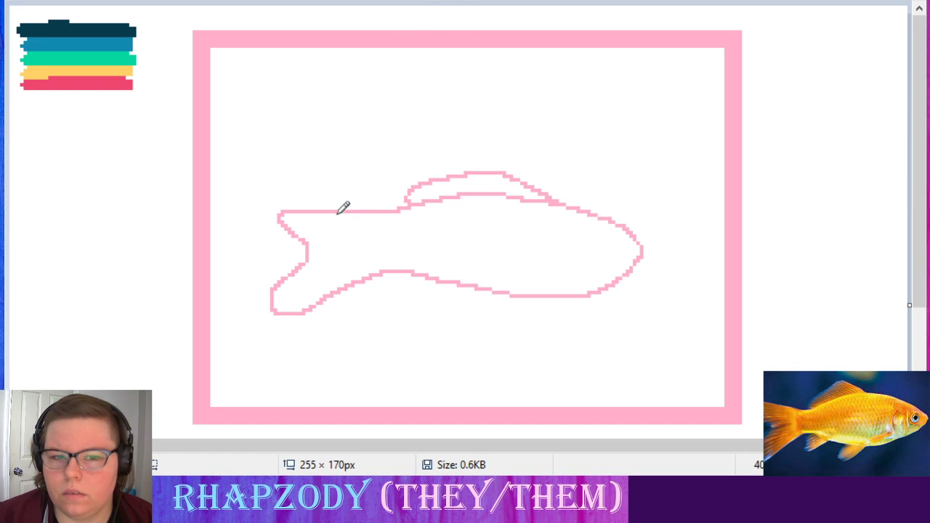
{"action": "mouse_move", "coordinate": [326, 208]}
{"action": "left_mouse_down"}
{"action": "mouse_move", "coordinate": [254, 204]}
{"action": "mouse_move", "coordinate": [247, 214]}
{"action": "mouse_move", "coordinate": [259, 234]}
{"action": "mouse_move", "coordinate": [290, 248]}
{"action": "mouse_move", "coordinate": [262, 313]}
{"action": "mouse_move", "coordinate": [304, 313]}
{"action": "left_mouse_up"}
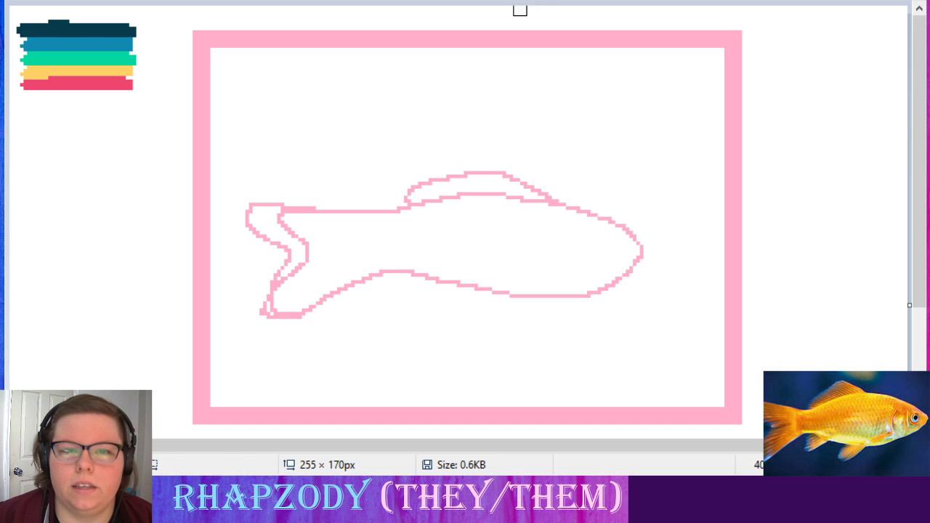
{"action": "mouse_move", "coordinate": [281, 219]}
{"action": "left_mouse_down"}
{"action": "mouse_move", "coordinate": [323, 238]}
{"action": "mouse_move", "coordinate": [309, 238]}
{"action": "mouse_move", "coordinate": [308, 263]}
{"action": "mouse_move", "coordinate": [277, 301]}
{"action": "mouse_move", "coordinate": [284, 283]}
{"action": "mouse_move", "coordinate": [273, 308]}
{"action": "left_mouse_up"}
{"action": "left_click", "coordinate": [289, 232]}
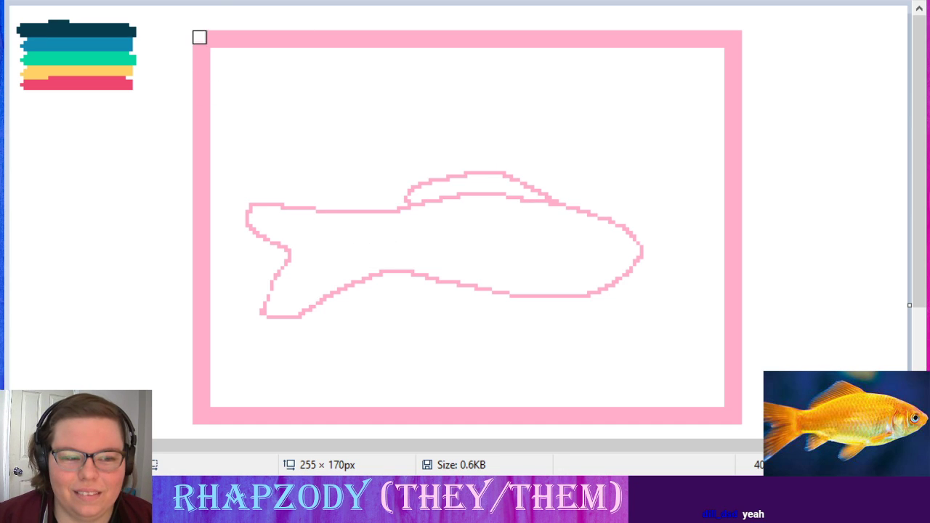
{"action": "left_click", "coordinate": [208, 1]}
{"action": "mouse_move", "coordinate": [553, 197]}
{"action": "left_mouse_down"}
{"action": "mouse_move", "coordinate": [479, 162]}
{"action": "mouse_move", "coordinate": [423, 181]}
{"action": "mouse_move", "coordinate": [399, 206]}
{"action": "left_mouse_up"}
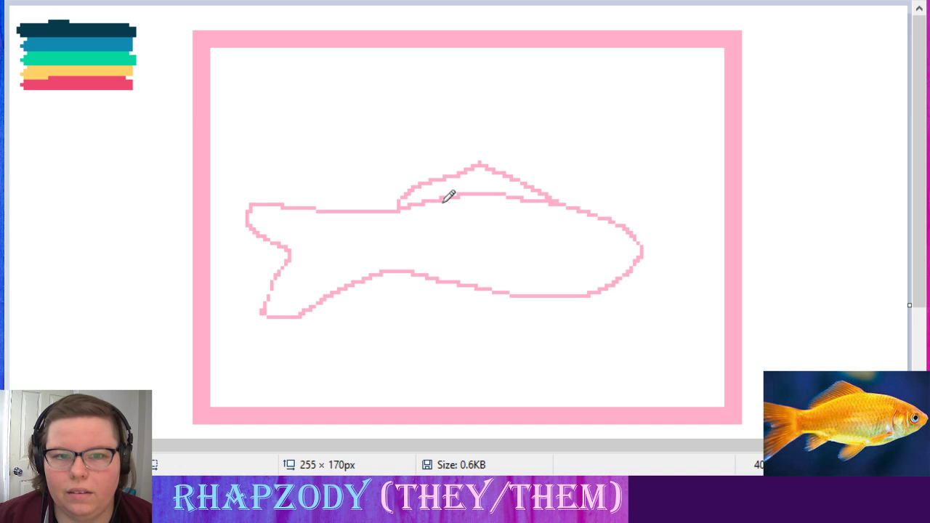
- Redraw the head and upper back farther out, erase the old edge and add a small round eye in light pink
{"action": "mouse_move", "coordinate": [487, 181]}
{"action": "left_mouse_down"}
{"action": "mouse_move", "coordinate": [580, 193]}
{"action": "mouse_move", "coordinate": [628, 214]}
{"action": "mouse_move", "coordinate": [658, 245]}
{"action": "mouse_move", "coordinate": [629, 271]}
{"action": "left_mouse_up"}
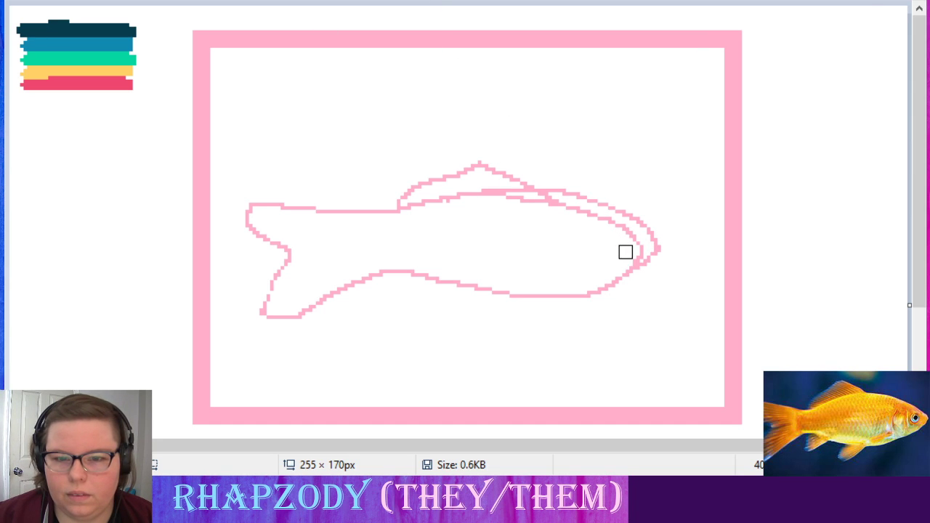
{"action": "mouse_move", "coordinate": [635, 247]}
{"action": "left_mouse_down"}
{"action": "mouse_move", "coordinate": [569, 206]}
{"action": "mouse_move", "coordinate": [495, 199]}
{"action": "left_mouse_up"}
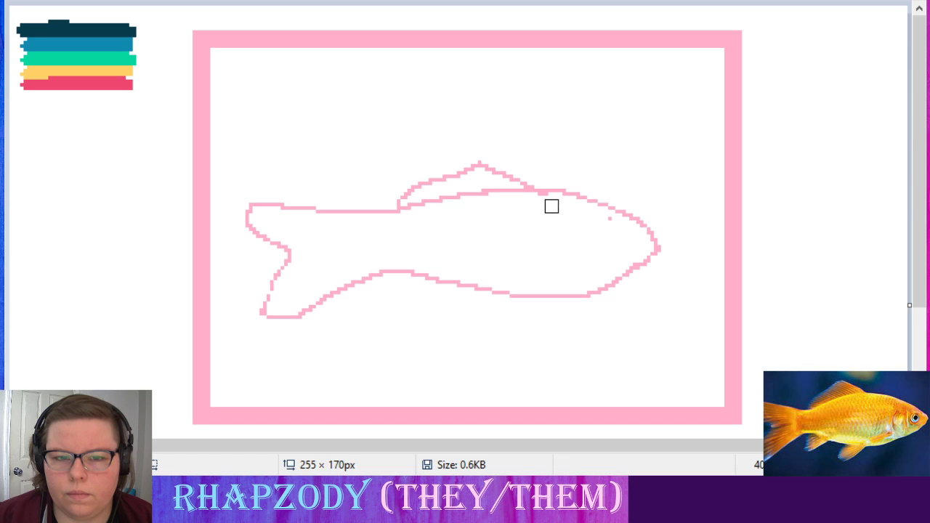
{"action": "left_click", "coordinate": [605, 224]}
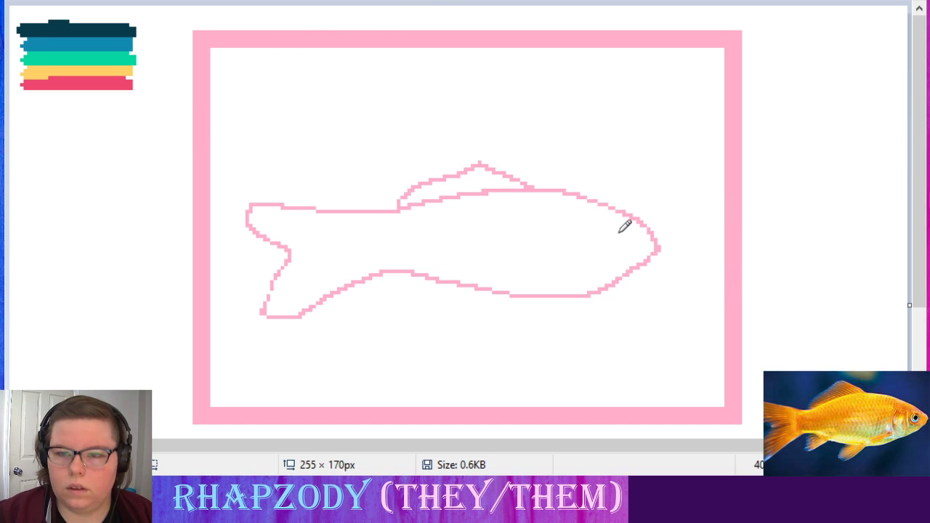
{"action": "left_click_drag", "start_coordinate": [614, 242], "coordinate": [630, 228]}
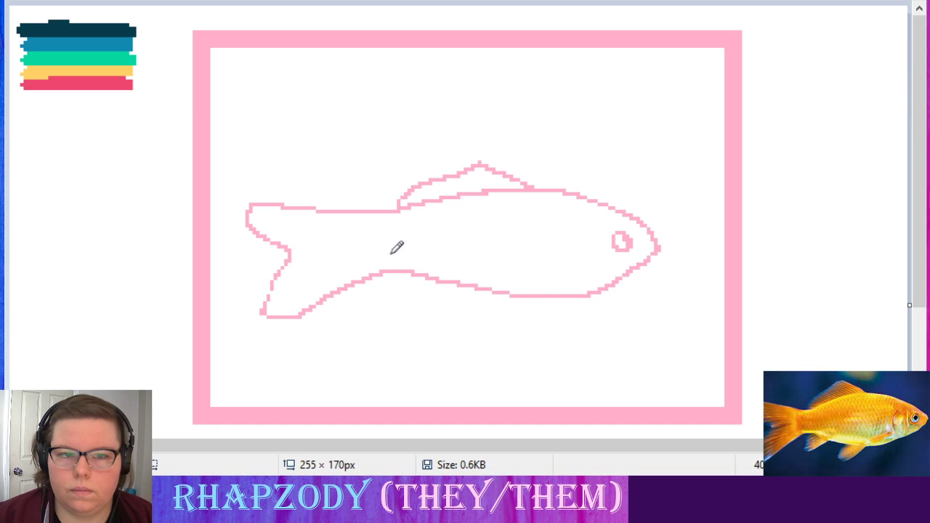
- Narrow the tail base with inward curves above and below, erase the old edges and round off the lower tail tip
{"action": "mouse_move", "coordinate": [296, 207]}
{"action": "left_mouse_down"}
{"action": "mouse_move", "coordinate": [365, 223]}
{"action": "mouse_move", "coordinate": [408, 210]}
{"action": "left_mouse_up"}
{"action": "mouse_move", "coordinate": [425, 266]}
{"action": "left_mouse_down"}
{"action": "mouse_move", "coordinate": [380, 249]}
{"action": "mouse_move", "coordinate": [349, 261]}
{"action": "mouse_move", "coordinate": [297, 314]}
{"action": "left_mouse_up"}
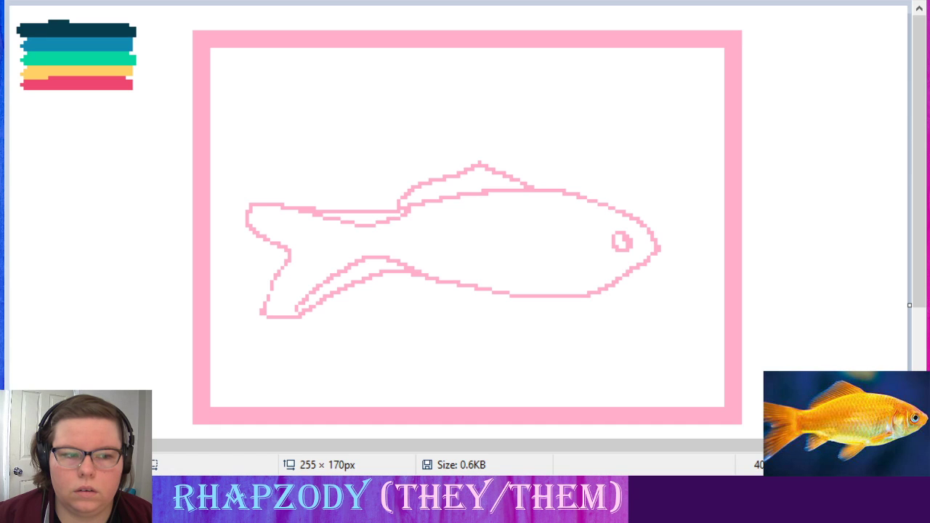
{"action": "left_click_drag", "start_coordinate": [392, 208], "coordinate": [333, 206]}
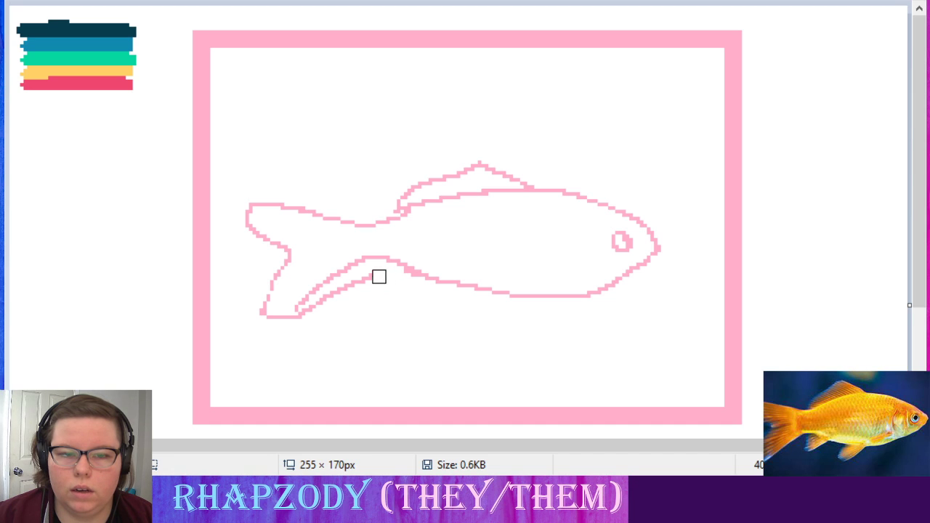
{"action": "left_click_drag", "start_coordinate": [378, 277], "coordinate": [307, 318]}
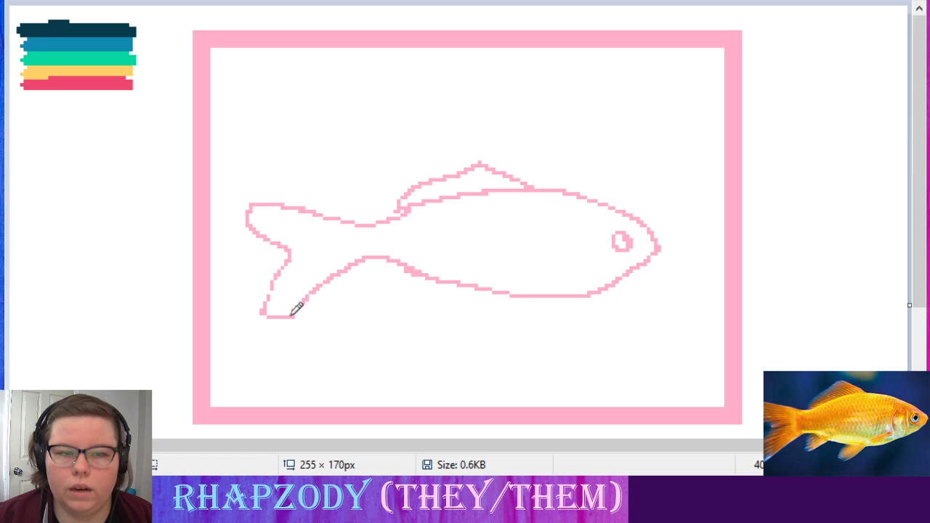
{"action": "mouse_move", "coordinate": [294, 311]}
{"action": "left_mouse_down"}
{"action": "mouse_move", "coordinate": [273, 322]}
{"action": "mouse_move", "coordinate": [262, 314]}
{"action": "left_mouse_up"}
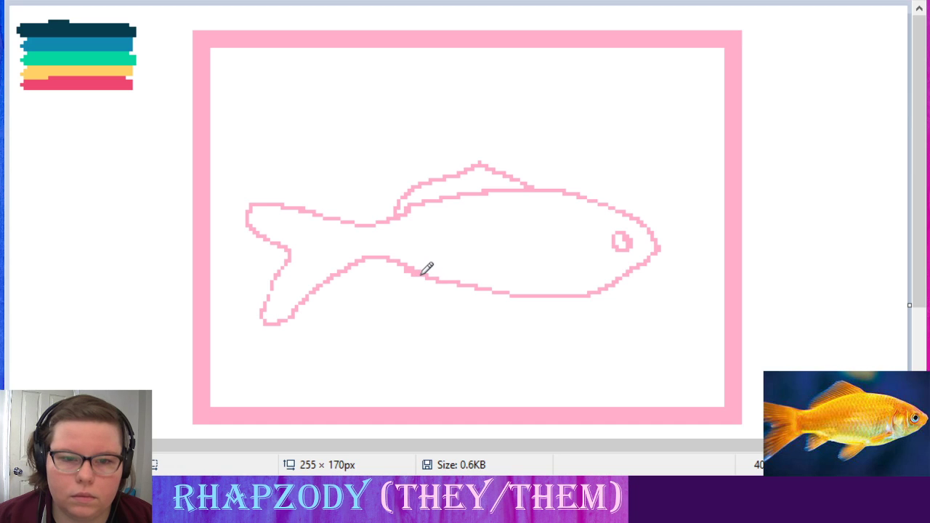
- Add a small pointed fin beneath the tail base and extend the dorsal fin's rear slope down to the back
{"action": "mouse_move", "coordinate": [426, 266]}
{"action": "left_mouse_down"}
{"action": "mouse_move", "coordinate": [385, 281]}
{"action": "mouse_move", "coordinate": [380, 268]}
{"action": "left_mouse_up"}
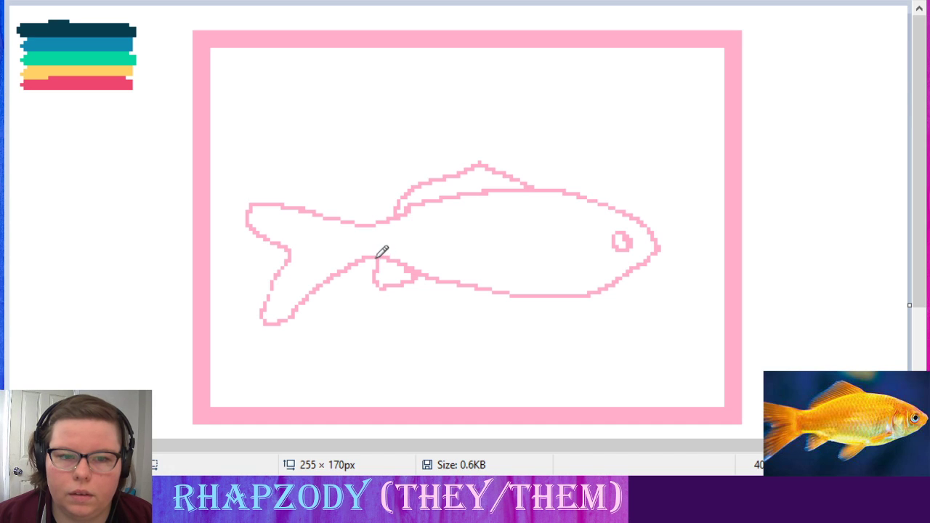
{"action": "left_click_drag", "start_coordinate": [380, 273], "coordinate": [384, 275]}
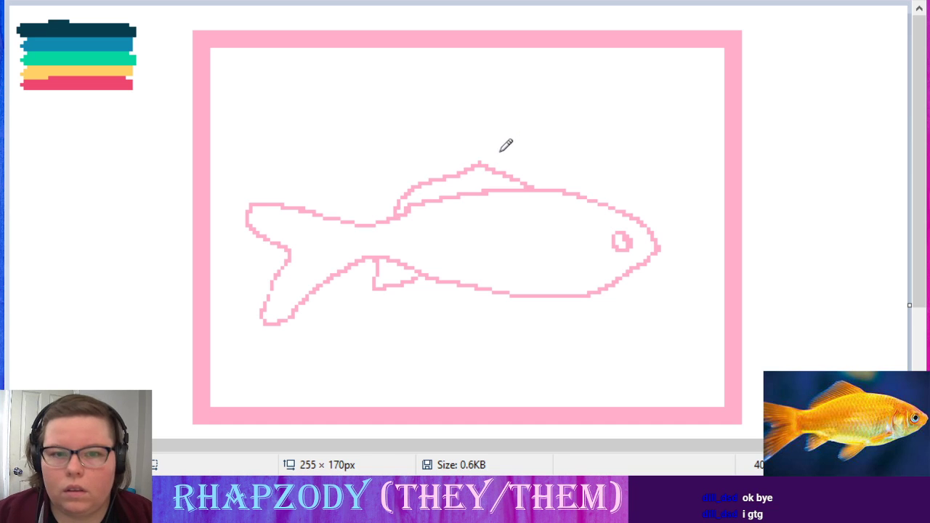
{"action": "mouse_move", "coordinate": [490, 155]}
{"action": "left_mouse_down"}
{"action": "mouse_move", "coordinate": [418, 183]}
{"action": "mouse_move", "coordinate": [387, 215]}
{"action": "mouse_move", "coordinate": [404, 193]}
{"action": "left_mouse_up"}
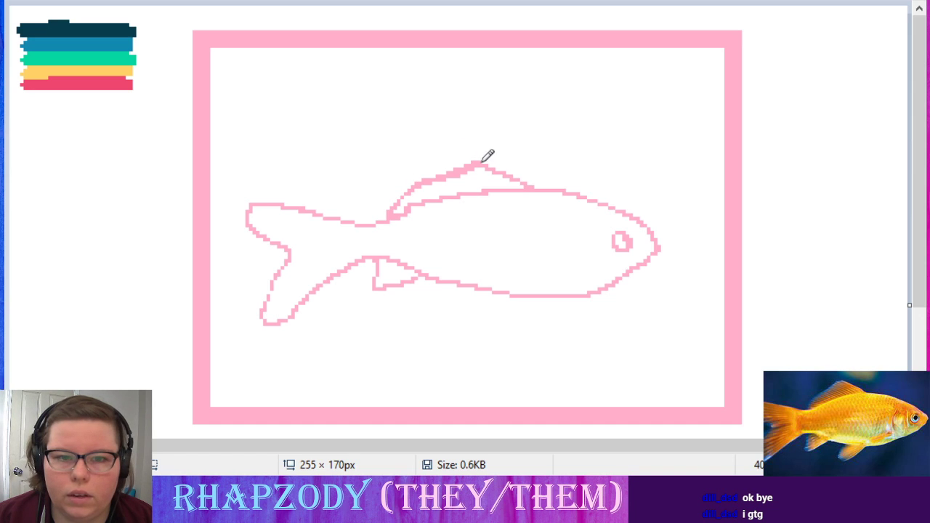
{"action": "left_click_drag", "start_coordinate": [489, 157], "coordinate": [441, 170]}
{"action": "key", "text": "ctrl+z"}
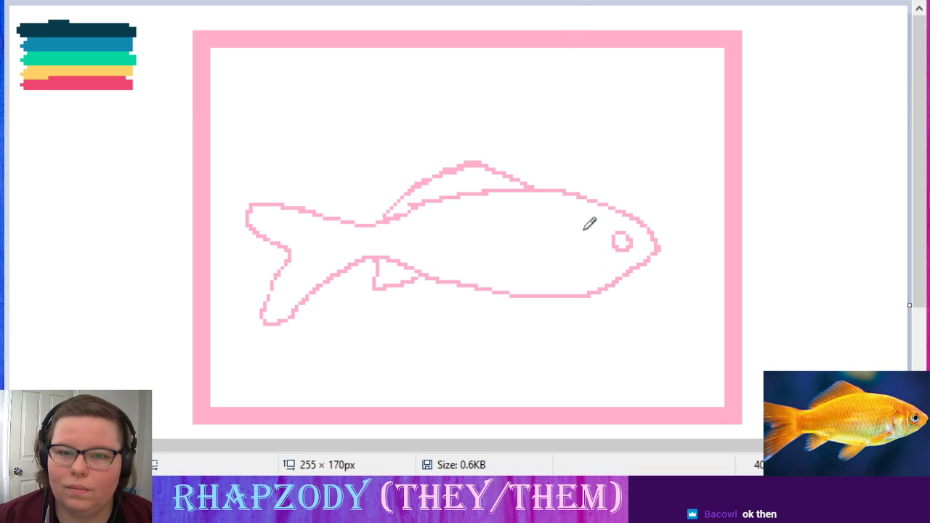
- Draw the curved gill line behind the eye, a thin side fin below it and a slanted fin under the belly
{"action": "left_click_drag", "start_coordinate": [584, 230], "coordinate": [584, 270]}
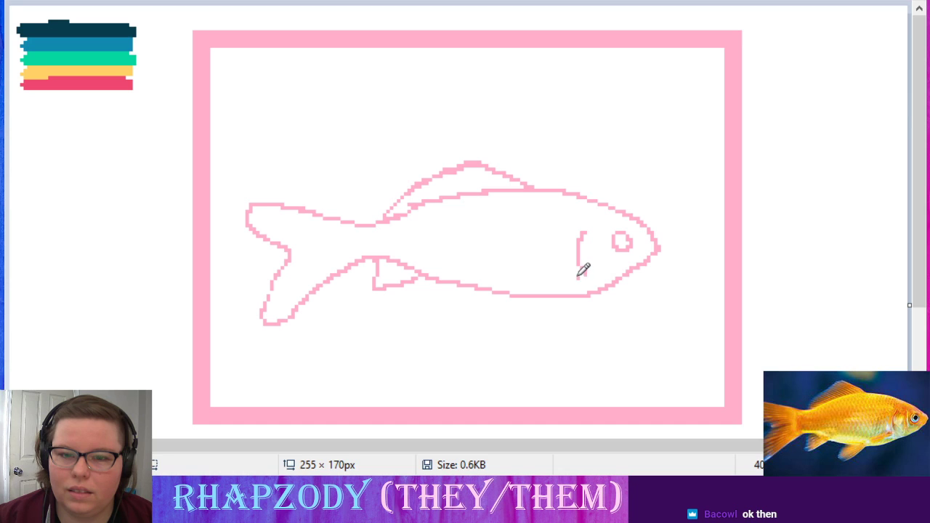
{"action": "mouse_move", "coordinate": [580, 275]}
{"action": "left_mouse_down"}
{"action": "mouse_move", "coordinate": [541, 281]}
{"action": "mouse_move", "coordinate": [585, 277]}
{"action": "left_mouse_up"}
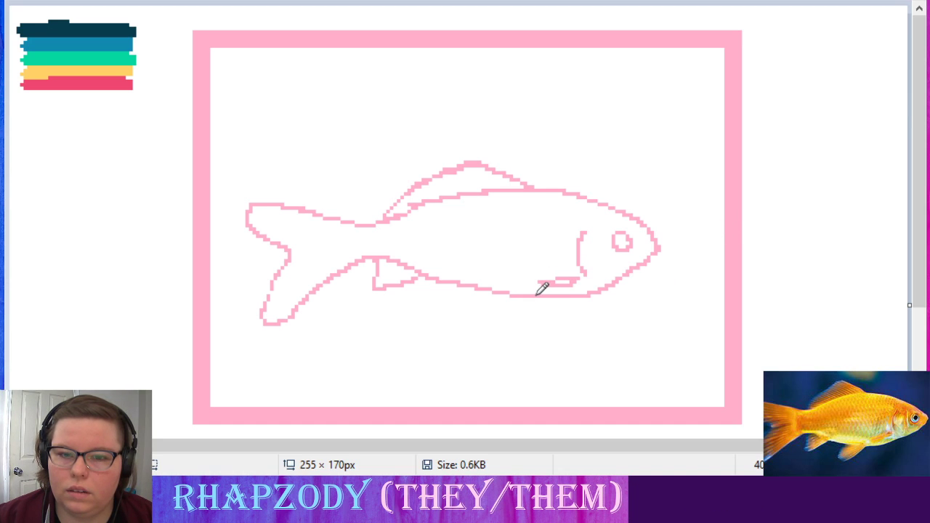
{"action": "mouse_move", "coordinate": [542, 289]}
{"action": "left_mouse_down"}
{"action": "mouse_move", "coordinate": [479, 317]}
{"action": "mouse_move", "coordinate": [508, 290]}
{"action": "left_mouse_up"}
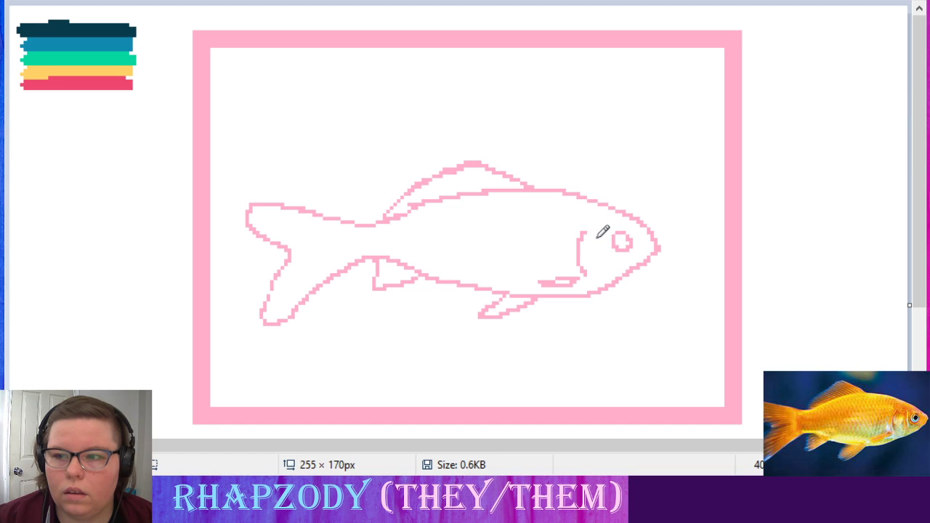
- Add a short cheek mark behind the eye and two small light pink bubbles above the head
{"action": "left_click_drag", "start_coordinate": [598, 237], "coordinate": [605, 252]}
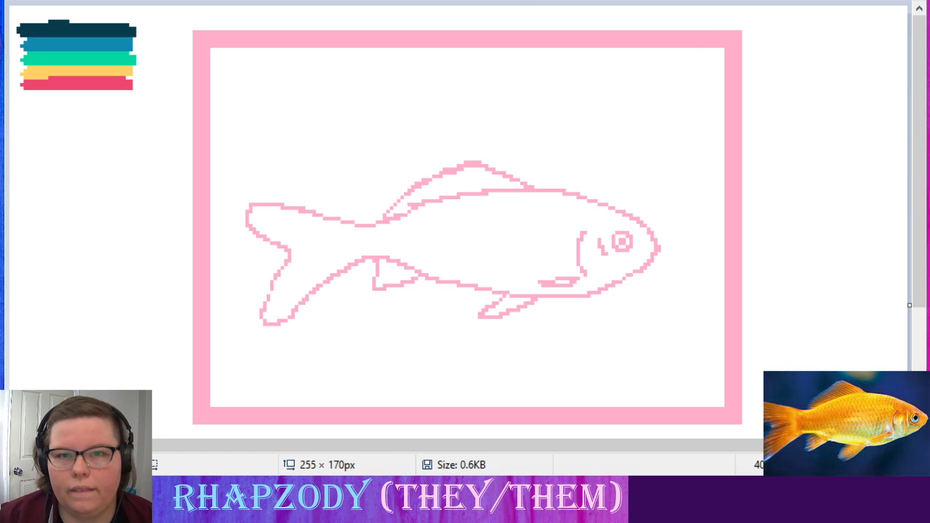
{"action": "left_click", "coordinate": [644, 191]}
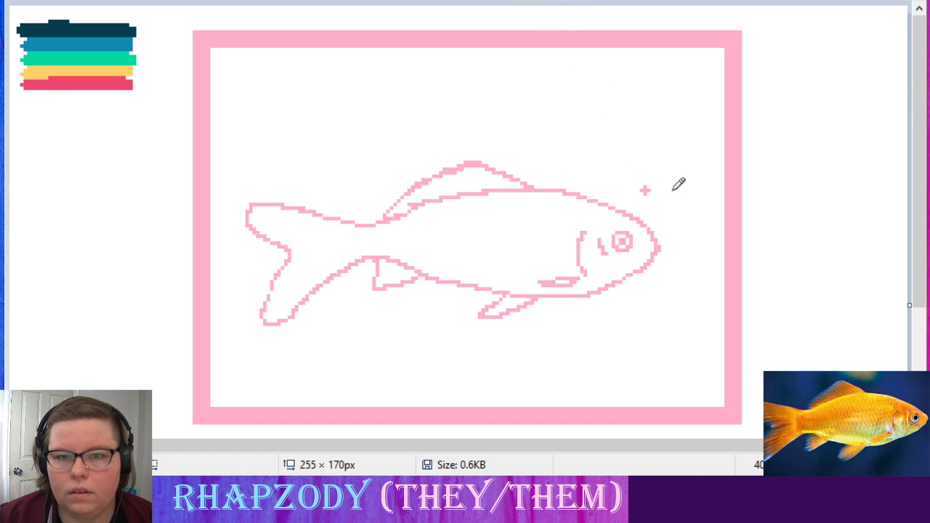
{"action": "left_click", "coordinate": [616, 157]}
{"action": "left_click", "coordinate": [646, 129]}
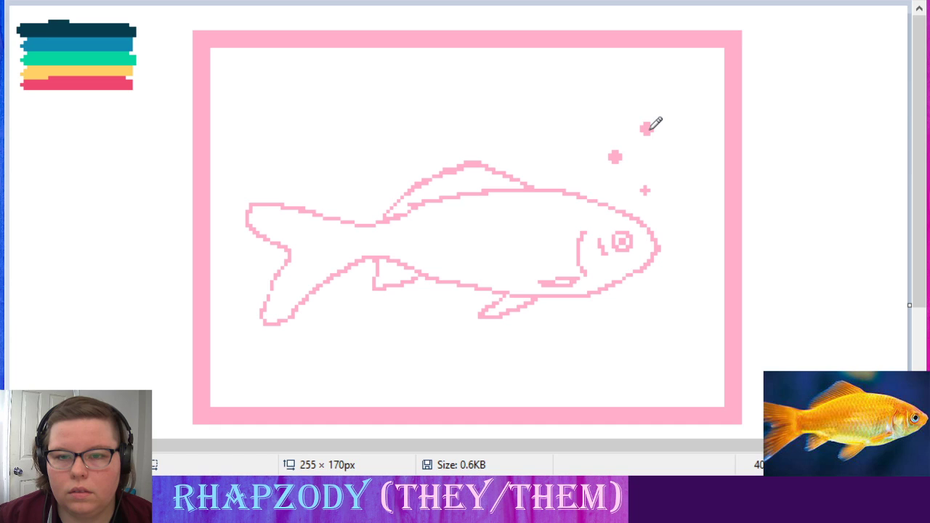
{"action": "left_click_drag", "start_coordinate": [652, 133], "coordinate": [631, 131]}
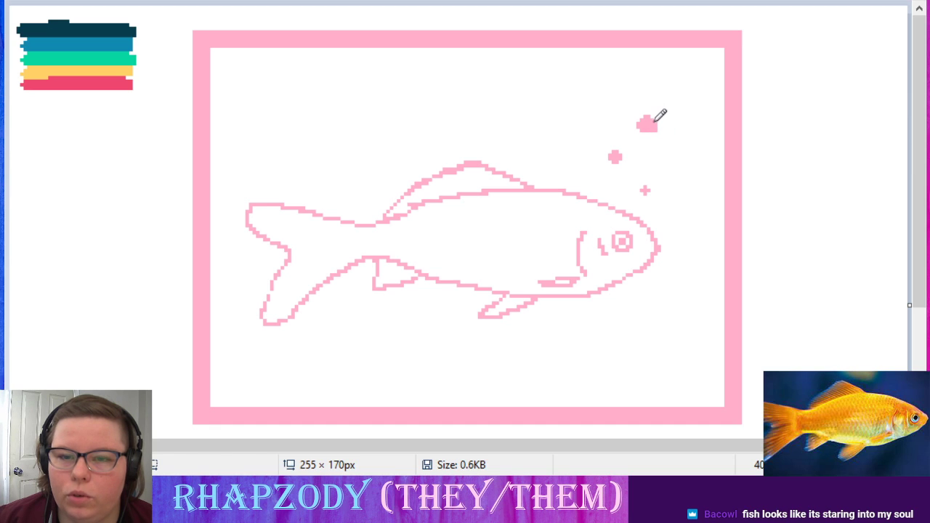
{"action": "left_click", "coordinate": [655, 121]}
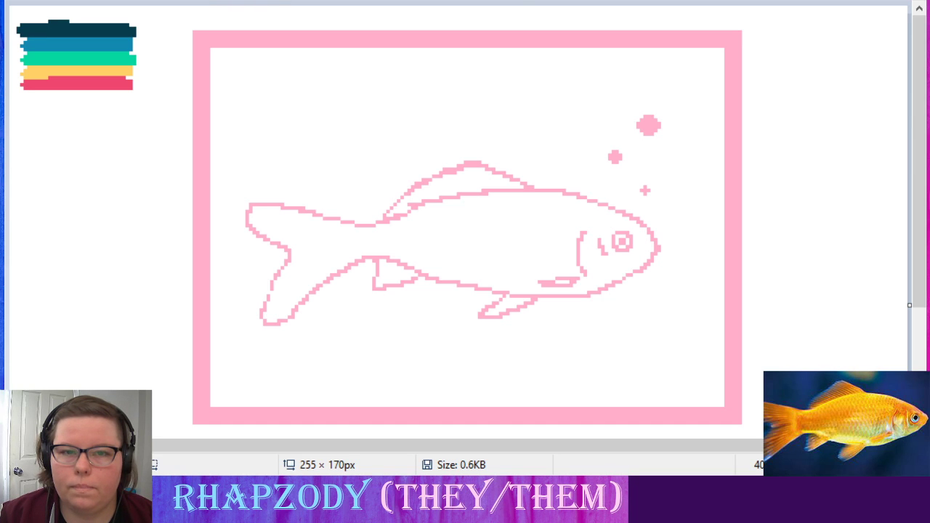
{"action": "left_click_drag", "start_coordinate": [660, 135], "coordinate": [644, 119]}
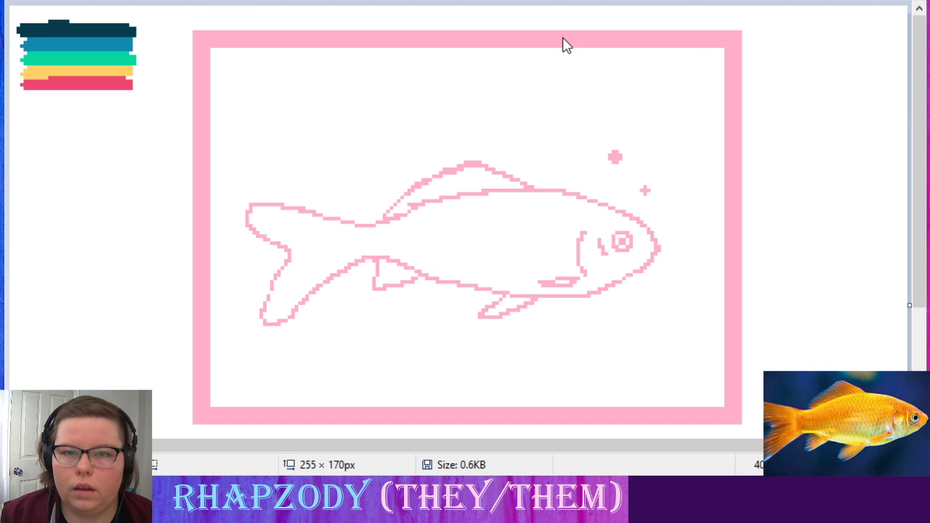
{"action": "left_click", "coordinate": [664, 85]}
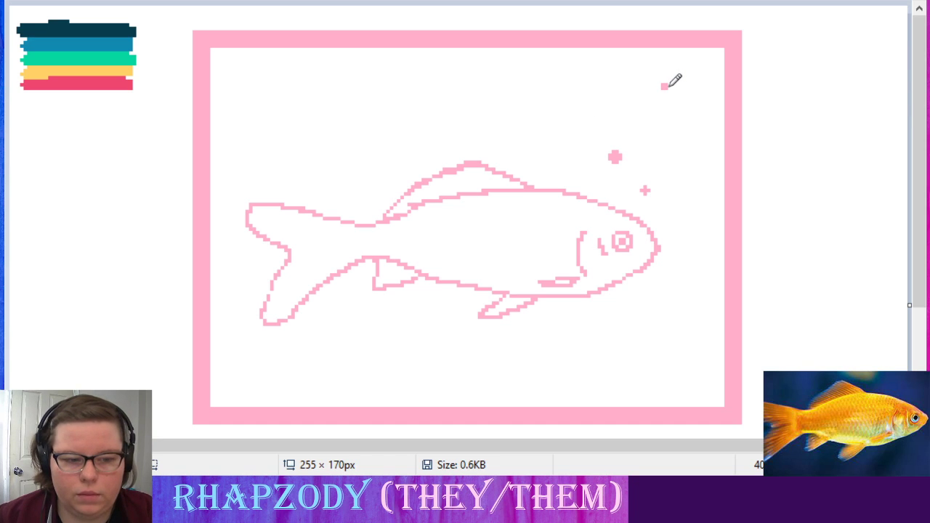
{"action": "key", "text": "ctrl+z"}
{"action": "key", "text": "ctrl+z"}
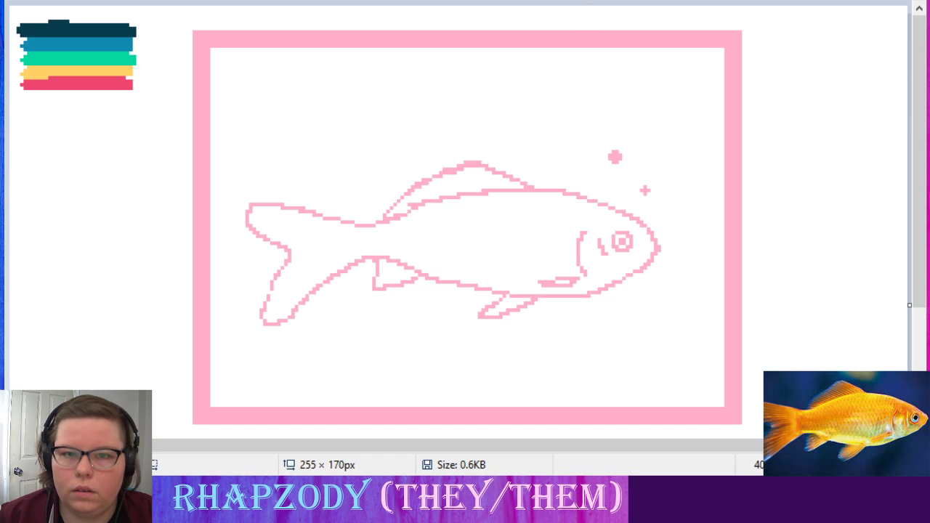
- Add a small plus-shaped light pink bubble above and in front of the other two
{"action": "left_click", "coordinate": [673, 113]}
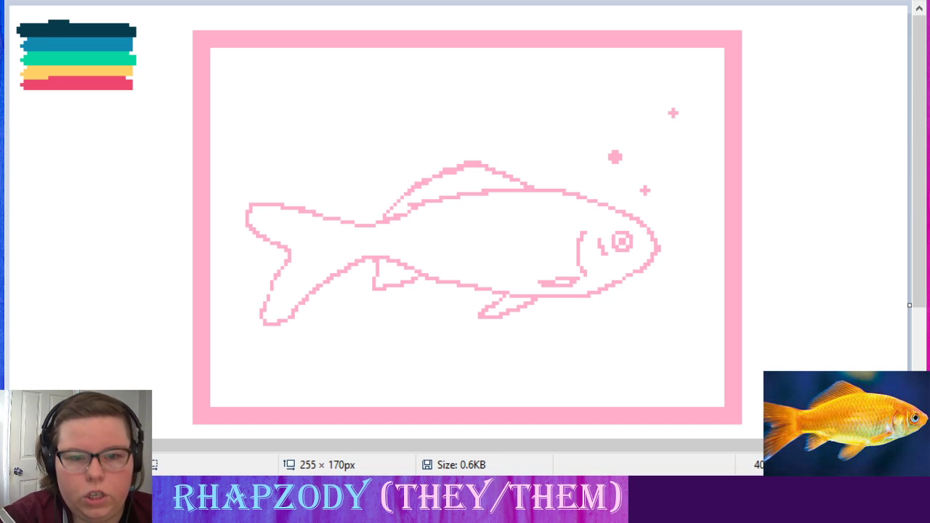
- Redraw the belly fin with the pencil in light pink as a longer, rounder lobe below the body
{"action": "key", "text": "p"}
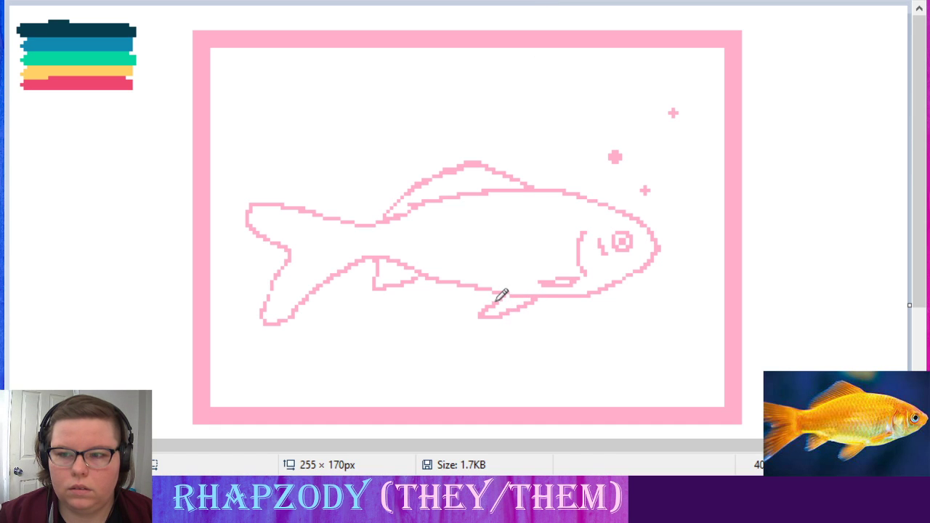
{"action": "mouse_move", "coordinate": [487, 301]}
{"action": "left_mouse_down"}
{"action": "mouse_move", "coordinate": [474, 319]}
{"action": "mouse_move", "coordinate": [496, 314]}
{"action": "mouse_move", "coordinate": [483, 311]}
{"action": "mouse_move", "coordinate": [489, 307]}
{"action": "mouse_move", "coordinate": [482, 312]}
{"action": "mouse_move", "coordinate": [517, 308]}
{"action": "mouse_move", "coordinate": [501, 314]}
{"action": "left_mouse_up"}
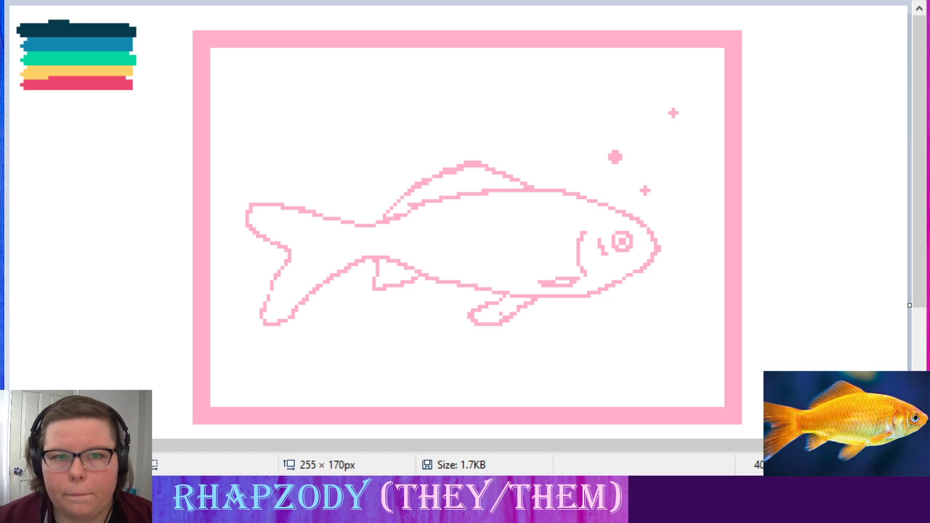
- Pick up the deep pink from the palette swatches and trace the head's upper curve from the snout to the front of the dorsal fin
{"action": "left_click", "coordinate": [103, 81]}
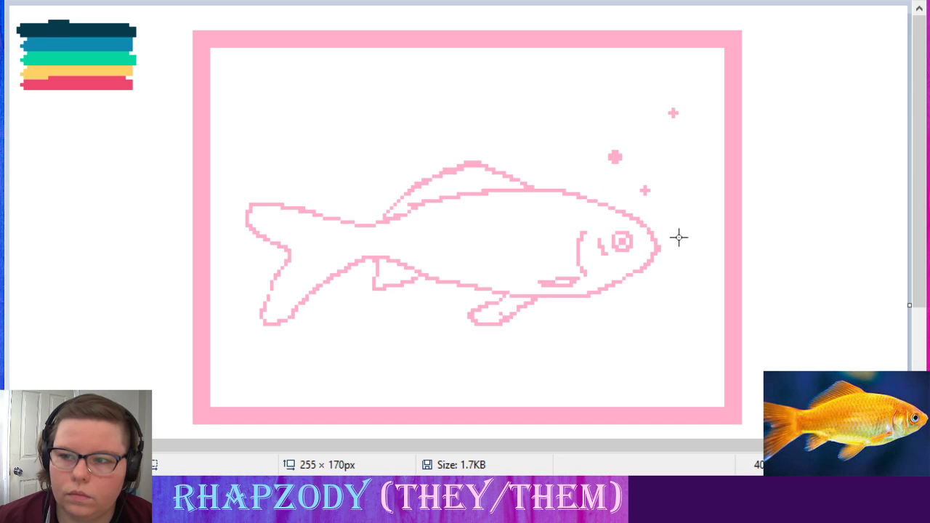
{"action": "left_click_drag", "start_coordinate": [663, 242], "coordinate": [530, 183]}
{"action": "left_click_drag", "start_coordinate": [646, 231], "coordinate": [590, 186]}
{"action": "left_click", "coordinate": [549, 97]}
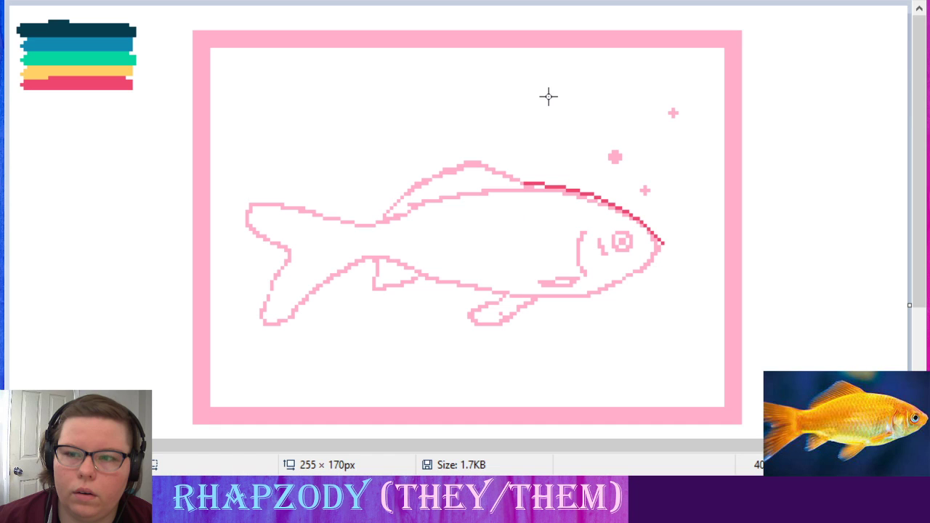
- Trace the back in deep pink with a curve arching from the front of the dorsal fin down to the tail base
{"action": "left_click_drag", "start_coordinate": [523, 184], "coordinate": [367, 226]}
{"action": "left_click_drag", "start_coordinate": [457, 208], "coordinate": [370, 223]}
{"action": "key", "text": "ctrl+z"}
{"action": "left_click", "coordinate": [526, 182]}
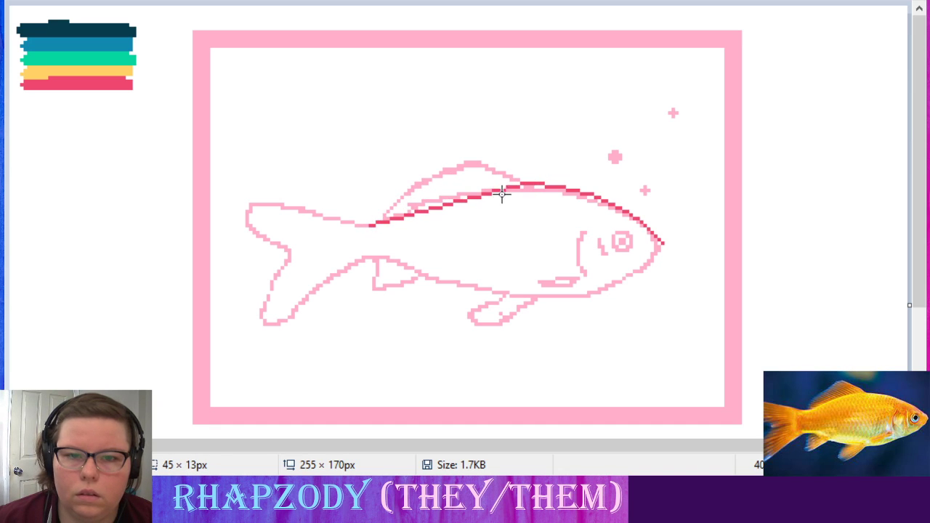
{"action": "left_click_drag", "start_coordinate": [501, 191], "coordinate": [454, 189]}
{"action": "key", "text": "Return"}
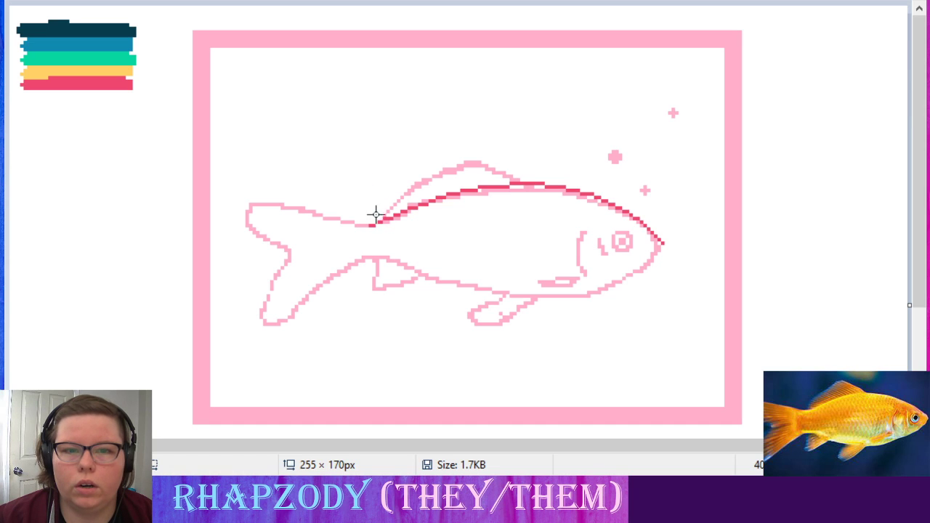
- Outline the upper tail lobe in deep pink, from the tail base out to a pointed tip and curving in to the notch
{"action": "left_click_drag", "start_coordinate": [372, 224], "coordinate": [245, 190]}
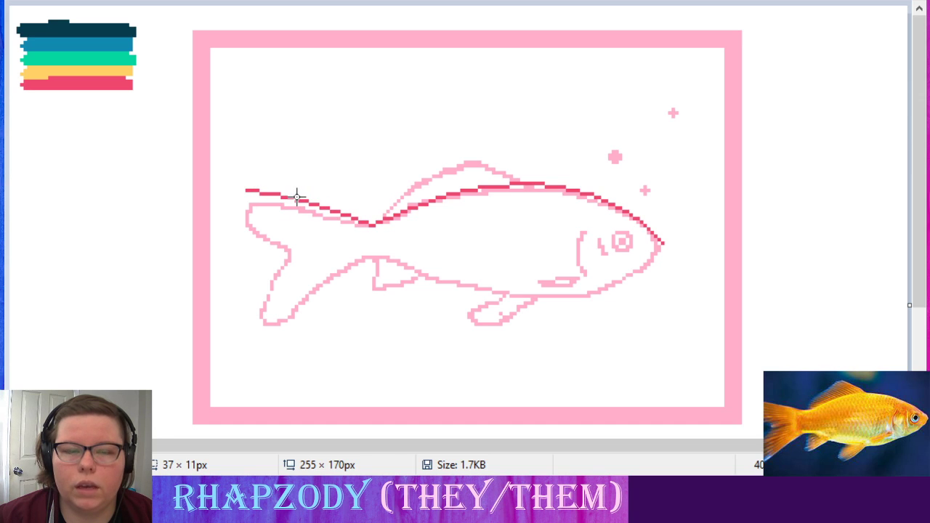
{"action": "left_click", "coordinate": [285, 102]}
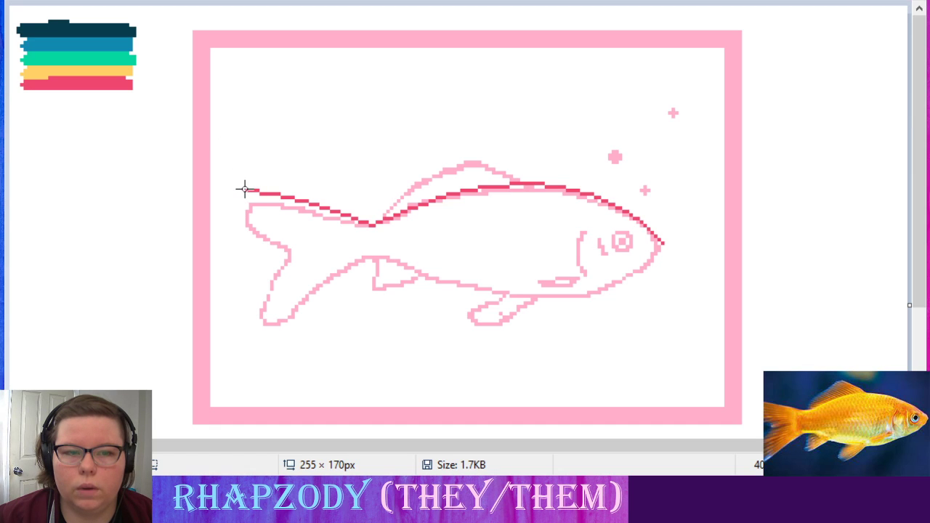
{"action": "left_click_drag", "start_coordinate": [245, 189], "coordinate": [293, 255]}
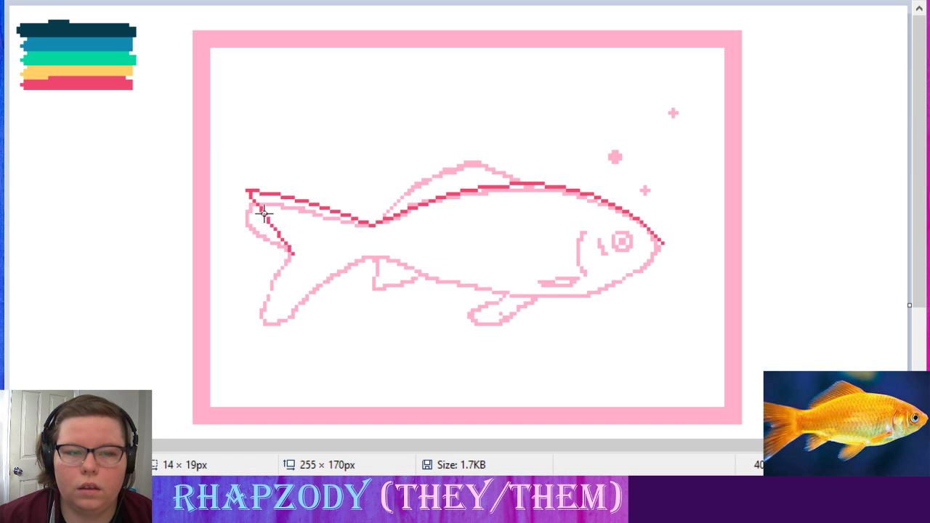
{"action": "mouse_move", "coordinate": [263, 212]}
{"action": "left_mouse_down"}
{"action": "mouse_move", "coordinate": [240, 222]}
{"action": "mouse_move", "coordinate": [247, 216]}
{"action": "mouse_move", "coordinate": [230, 202]}
{"action": "mouse_move", "coordinate": [253, 233]}
{"action": "left_mouse_up"}
{"action": "left_click", "coordinate": [301, 110]}
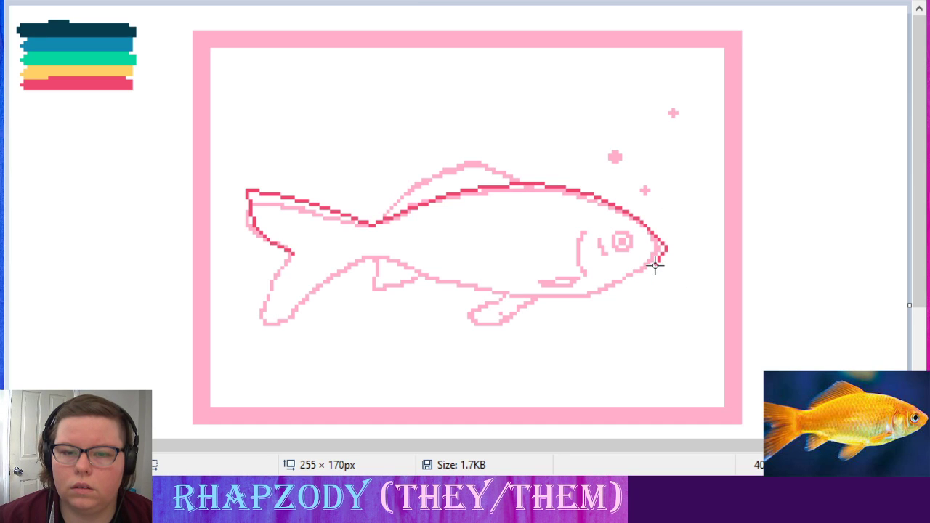
- Trace the lower head in deep pink with a curve from the snout to just below the side fin, replacing the shorter first attempt
{"action": "left_click_drag", "start_coordinate": [656, 264], "coordinate": [596, 293]}
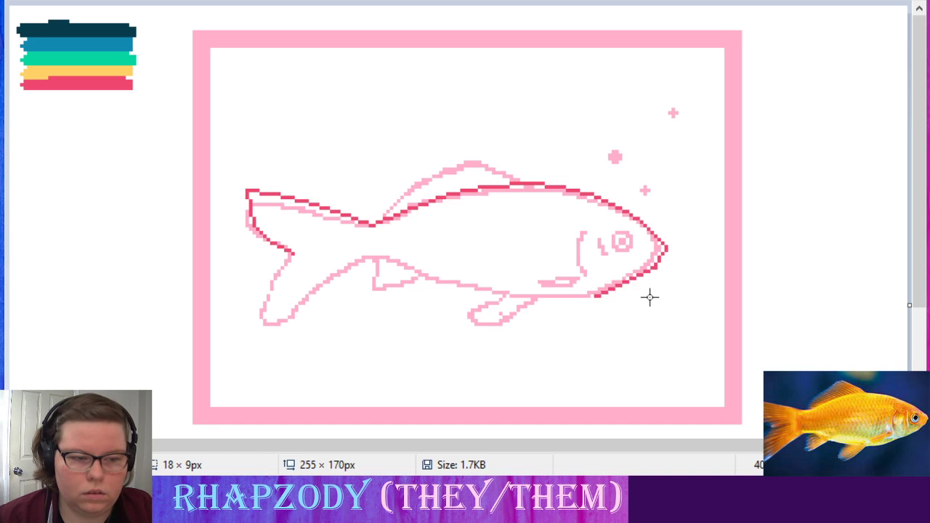
{"action": "key", "text": "ctrl+z"}
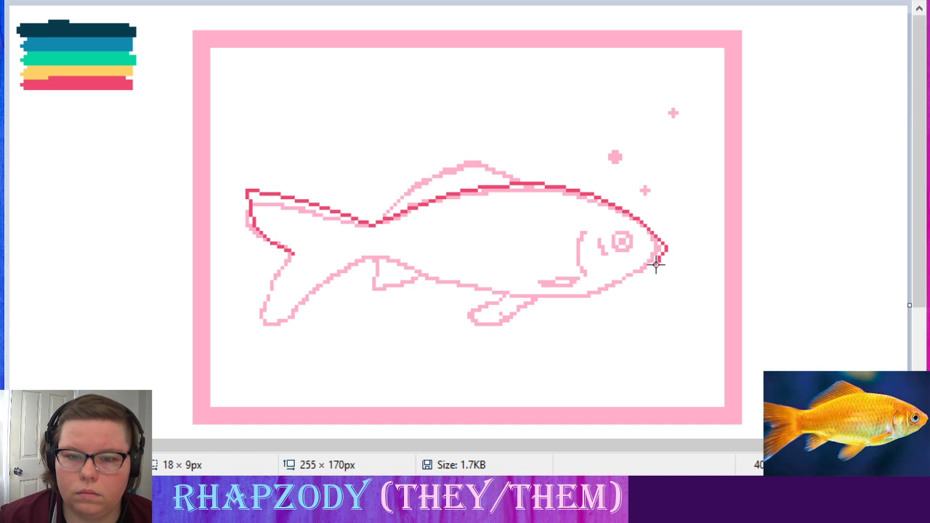
{"action": "left_click_drag", "start_coordinate": [656, 263], "coordinate": [573, 303]}
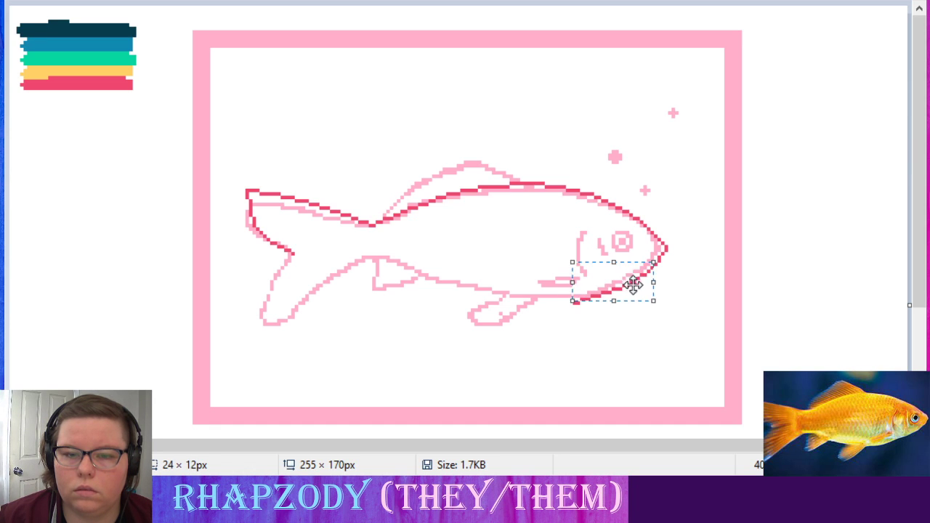
{"action": "left_click", "coordinate": [662, 321]}
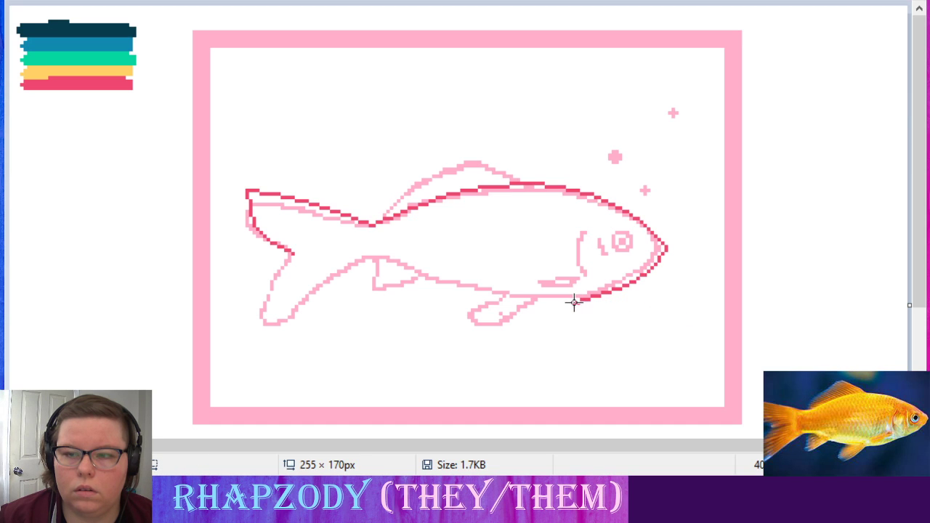
- Trace the belly in deep pink with a sagging curve from below the side fin to the tail base, and undo the stray dash beneath it
{"action": "left_click_drag", "start_coordinate": [574, 303], "coordinate": [367, 255]}
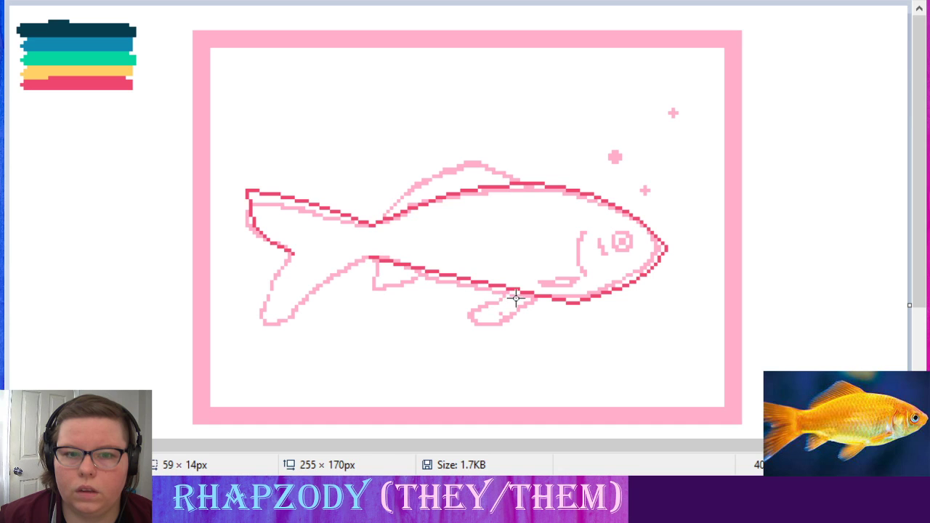
{"action": "left_click_drag", "start_coordinate": [516, 296], "coordinate": [411, 281]}
{"action": "left_click", "coordinate": [411, 356]}
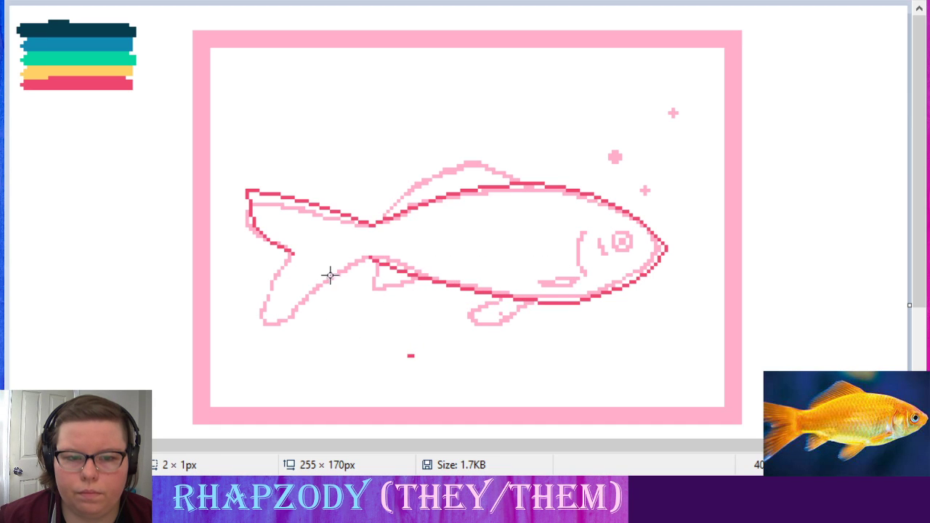
{"action": "key", "text": "ctrl+z"}
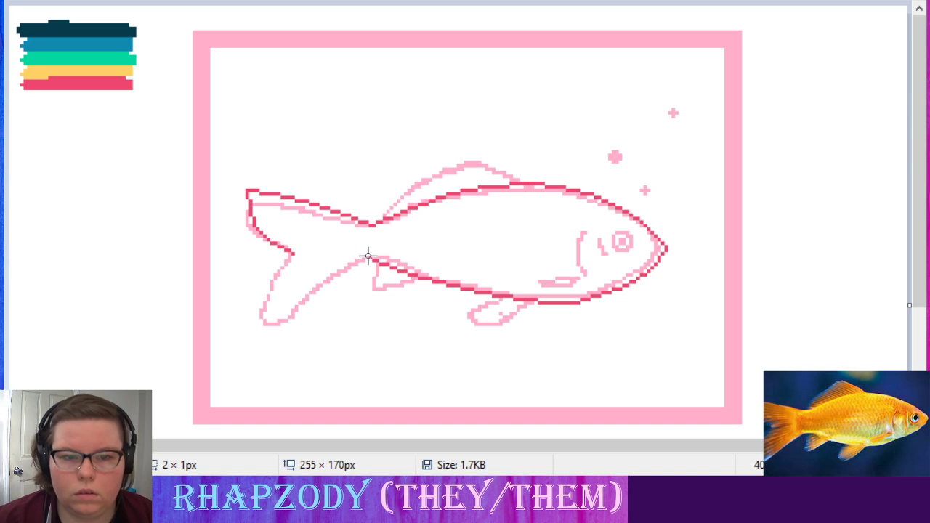
- Outline the lower tail lobe in deep pink from the tail base to the lower tip and up to the notch, and erase the stray dash
{"action": "left_click_drag", "start_coordinate": [365, 257], "coordinate": [259, 320]}
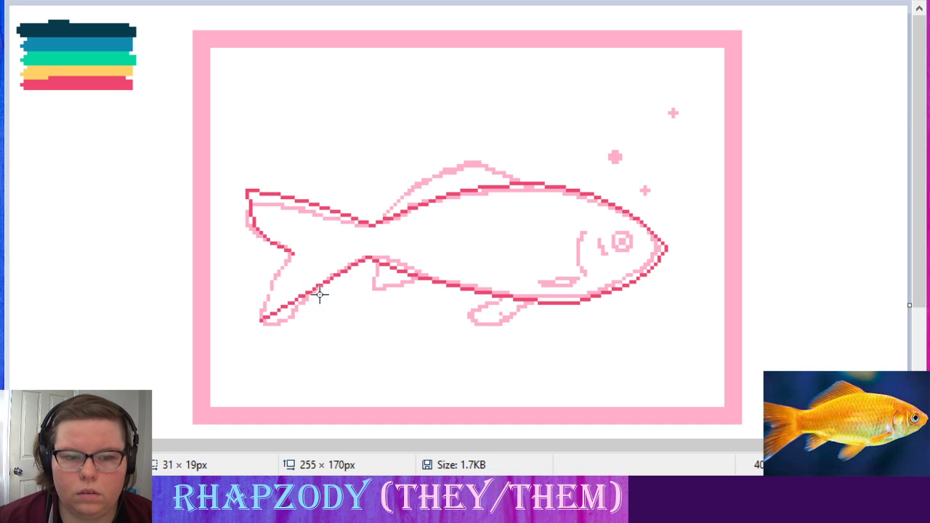
{"action": "left_click_drag", "start_coordinate": [314, 291], "coordinate": [311, 298]}
{"action": "key", "text": "Return"}
{"action": "left_click_drag", "start_coordinate": [292, 255], "coordinate": [252, 294]}
{"action": "left_click", "coordinate": [368, 362]}
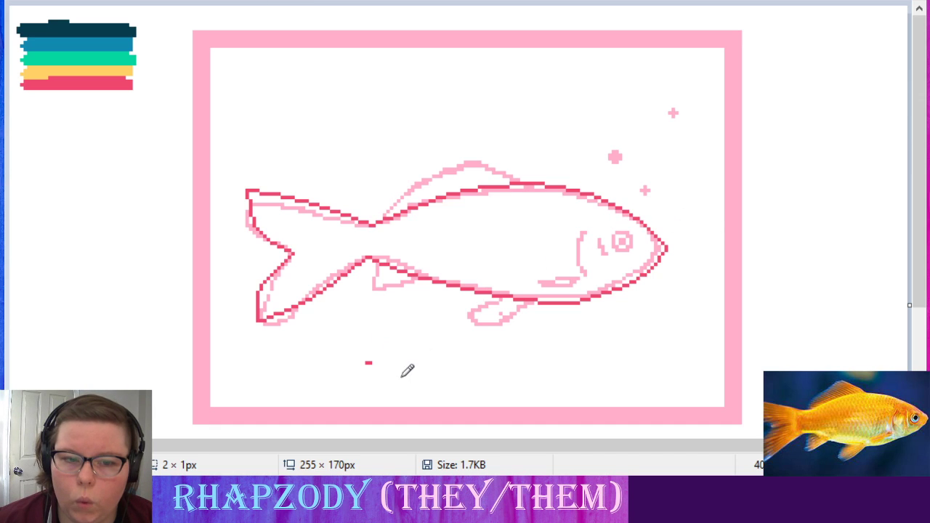
{"action": "right_click", "coordinate": [367, 362]}
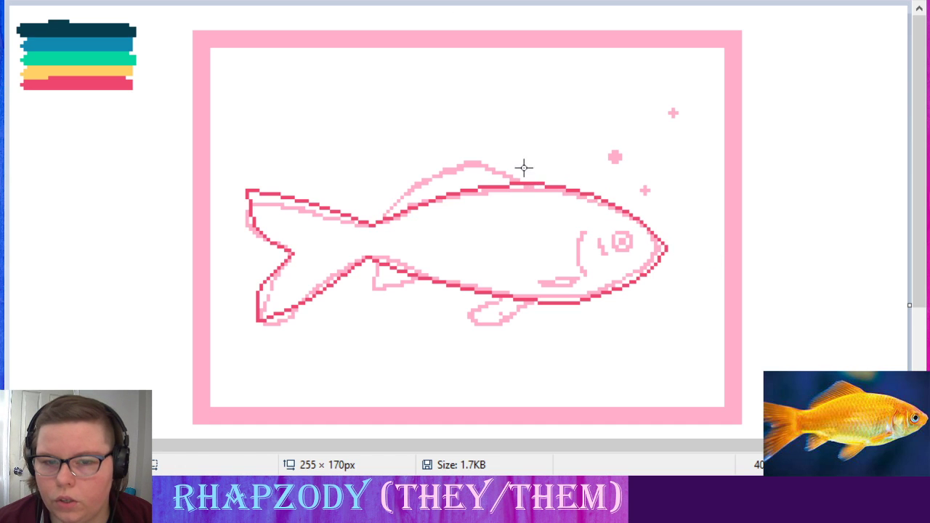
- Trace the dorsal fin's front edge in deep pink from the back up to its peak and trim the overshooting end
{"action": "left_click_drag", "start_coordinate": [525, 182], "coordinate": [465, 147]}
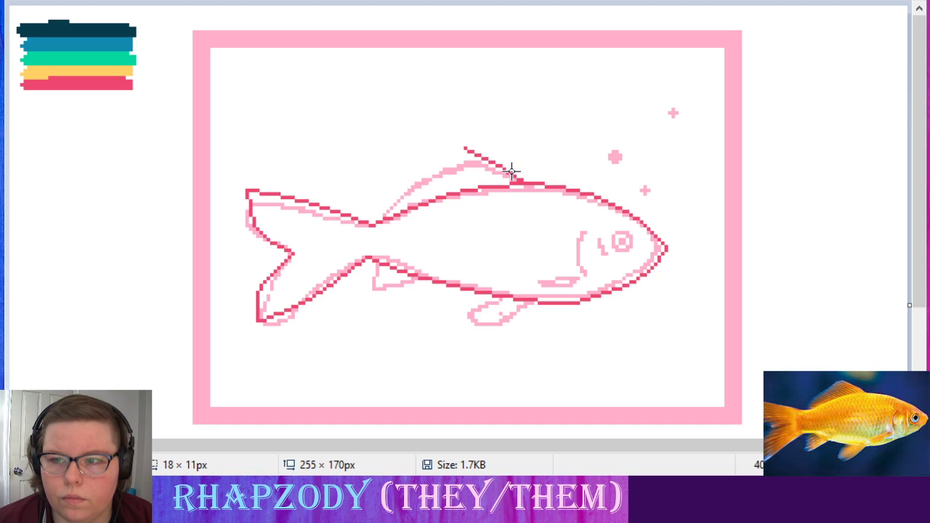
{"action": "key", "text": "Return"}
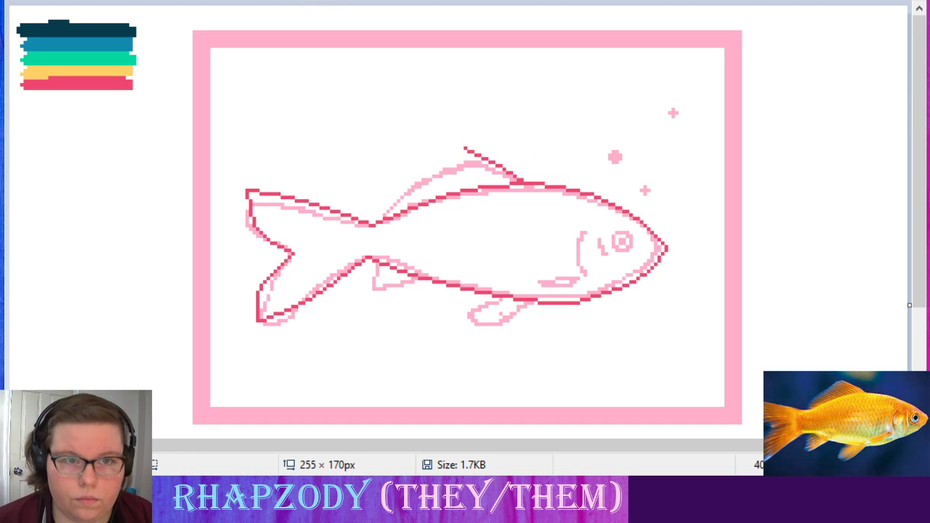
{"action": "mouse_move", "coordinate": [475, 140]}
{"action": "left_mouse_down"}
{"action": "mouse_move", "coordinate": [450, 143]}
{"action": "mouse_move", "coordinate": [458, 146]}
{"action": "left_mouse_up"}
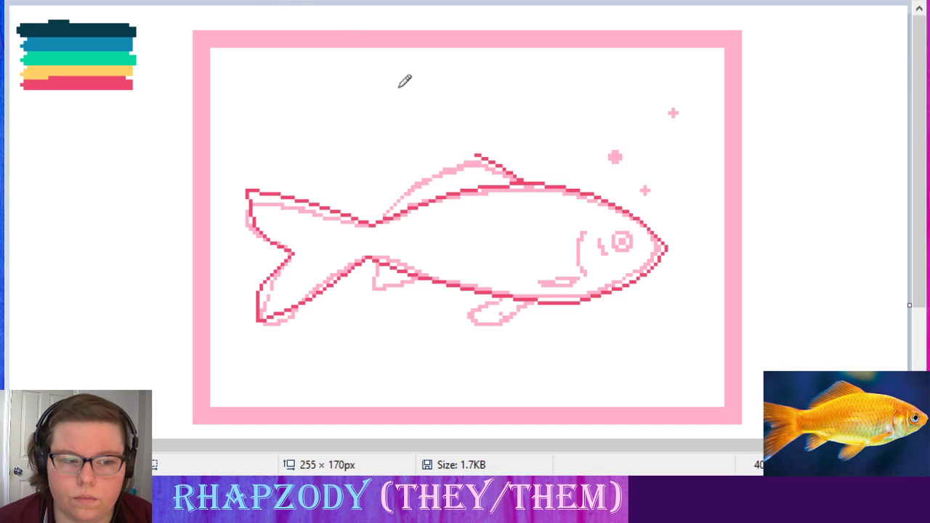
{"action": "left_click", "coordinate": [476, 154]}
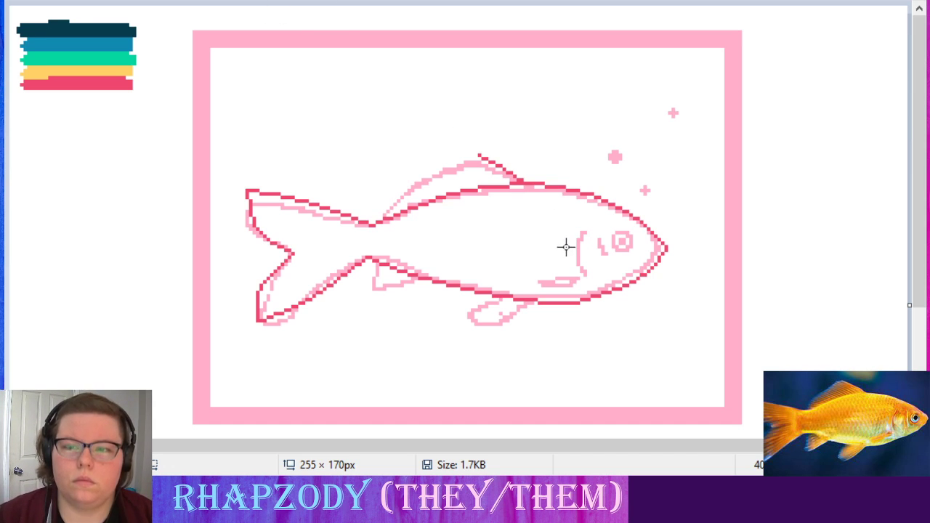
- Trace the dorsal fin's rear slope in deep pink from the peak down to the back near the tail base
{"action": "left_click_drag", "start_coordinate": [479, 156], "coordinate": [397, 188]}
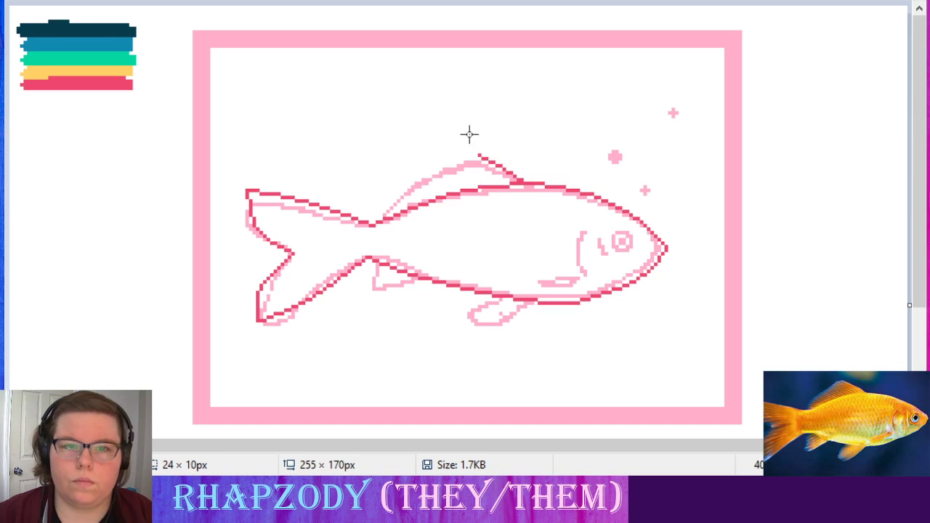
{"action": "mouse_move", "coordinate": [479, 153]}
{"action": "left_mouse_down"}
{"action": "mouse_move", "coordinate": [388, 171]}
{"action": "mouse_move", "coordinate": [387, 192]}
{"action": "mouse_move", "coordinate": [423, 182]}
{"action": "mouse_move", "coordinate": [408, 187]}
{"action": "left_mouse_up"}
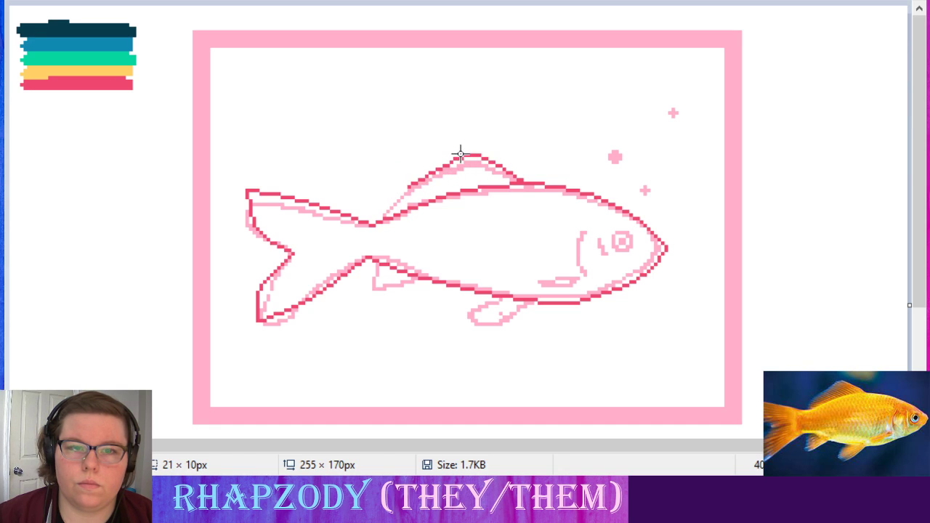
{"action": "left_click_drag", "start_coordinate": [468, 165], "coordinate": [377, 222]}
{"action": "left_click", "coordinate": [367, 124]}
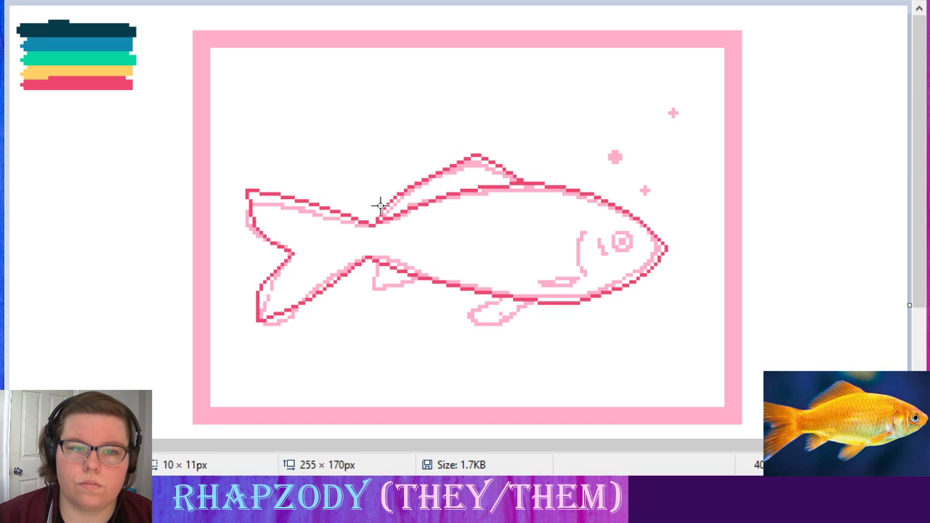
{"action": "left_click", "coordinate": [365, 133]}
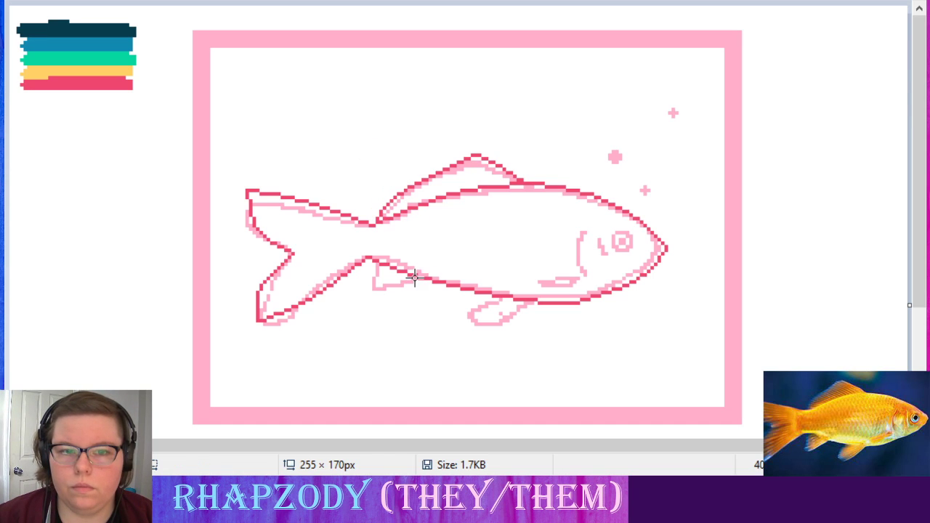
- Outline the small fin beneath the tail base in deep pink with a curved lower edge and a vertical rear edge, undoing the stray line below
{"action": "left_click_drag", "start_coordinate": [412, 271], "coordinate": [374, 297]}
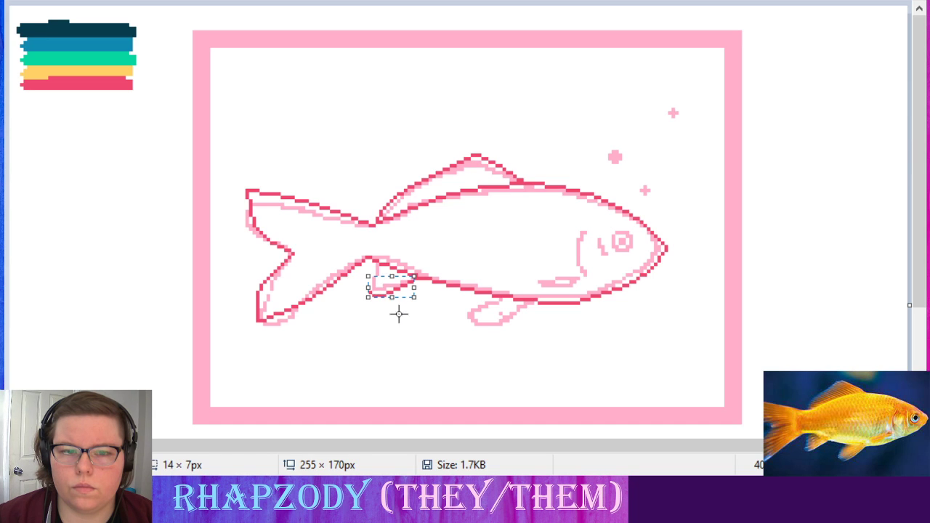
{"action": "left_click", "coordinate": [419, 328]}
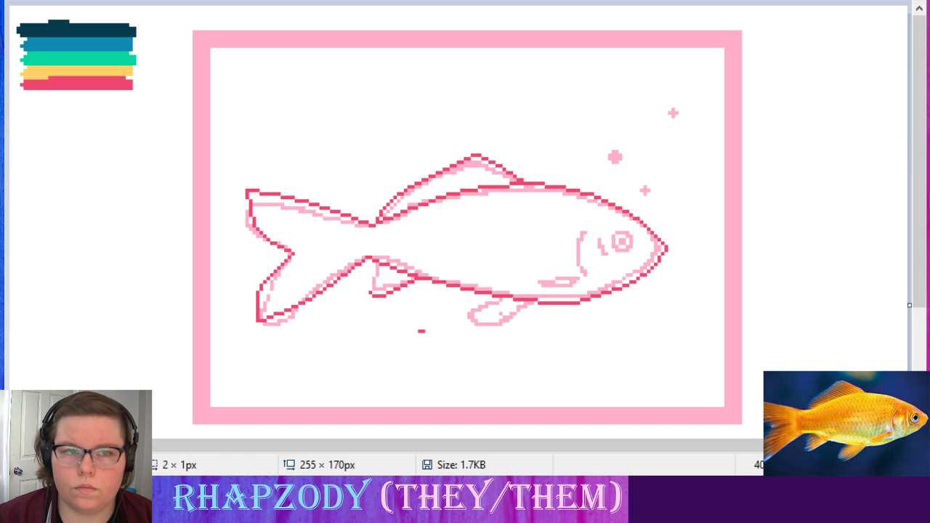
{"action": "left_click_drag", "start_coordinate": [420, 331], "coordinate": [618, 298]}
{"action": "left_click_drag", "start_coordinate": [679, 288], "coordinate": [538, 399]}
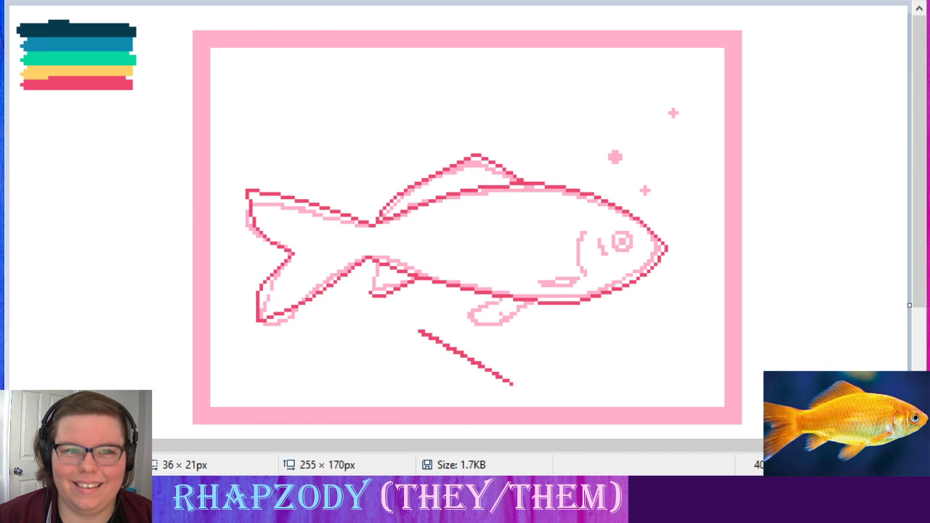
{"action": "key", "text": "ctrl+z"}
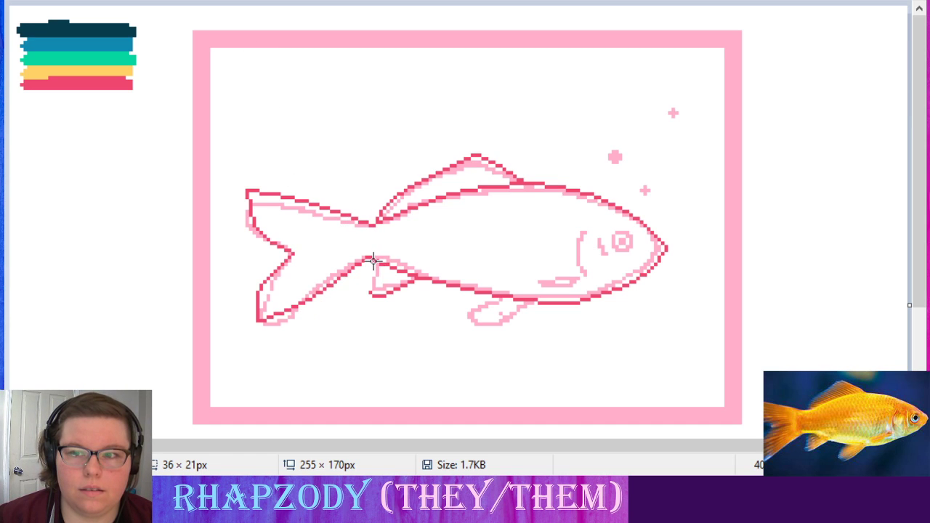
{"action": "left_click_drag", "start_coordinate": [372, 261], "coordinate": [371, 294]}
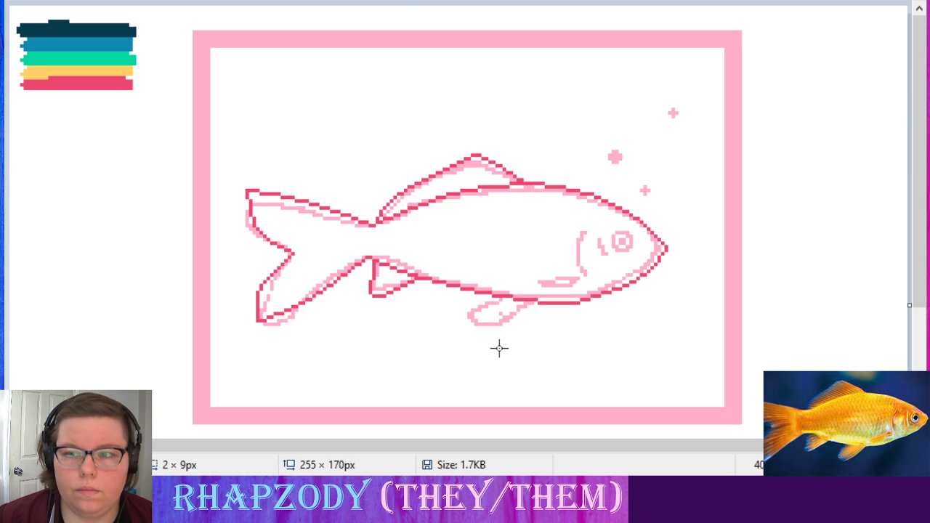
- Trace the belly fin's front edge in deep pink with a curve from the belly line down past the sketched tip
{"action": "mouse_move", "coordinate": [533, 291]}
{"action": "left_mouse_down"}
{"action": "mouse_move", "coordinate": [478, 339]}
{"action": "mouse_move", "coordinate": [468, 332]}
{"action": "mouse_move", "coordinate": [473, 321]}
{"action": "mouse_move", "coordinate": [491, 327]}
{"action": "left_mouse_up"}
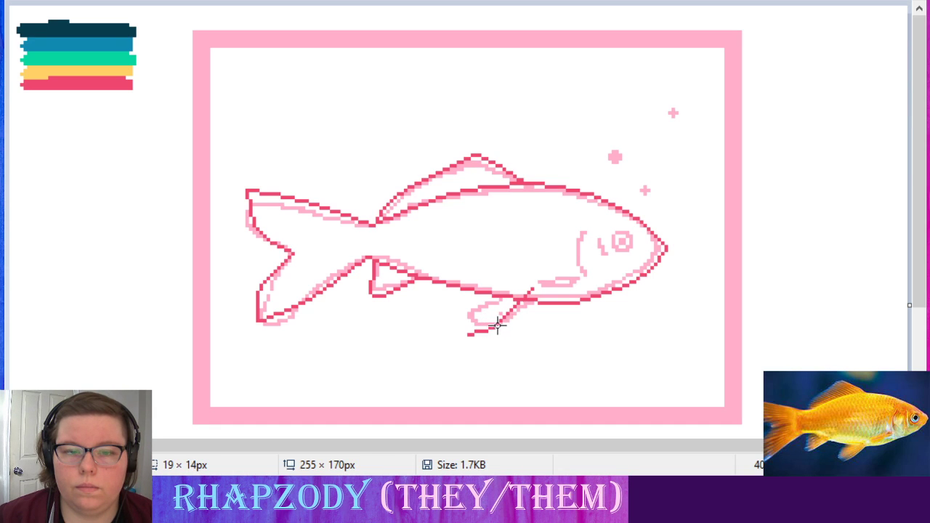
{"action": "left_click", "coordinate": [566, 336]}
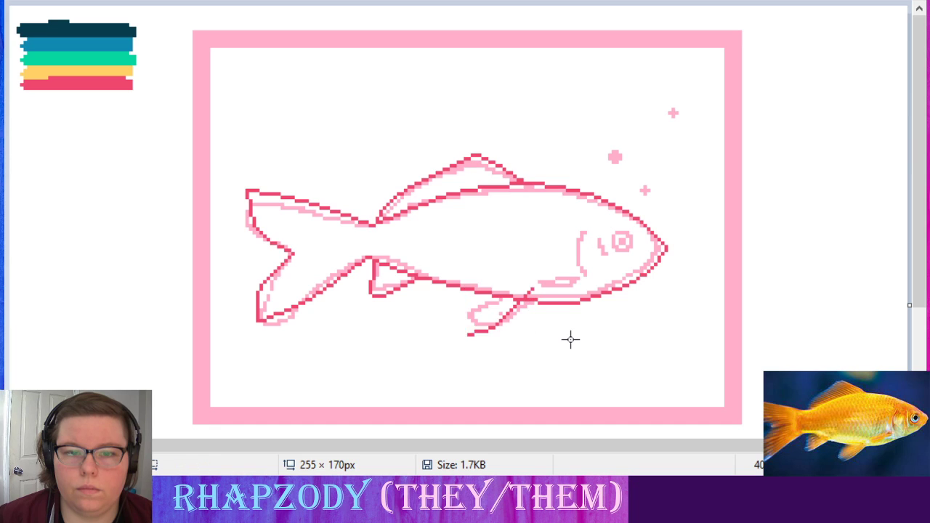
- Trace the belly fin's upper edge in deep pink from the belly line and close the outline with a curved tip
{"action": "left_click", "coordinate": [523, 287]}
{"action": "left_click_drag", "start_coordinate": [522, 288], "coordinate": [468, 306]}
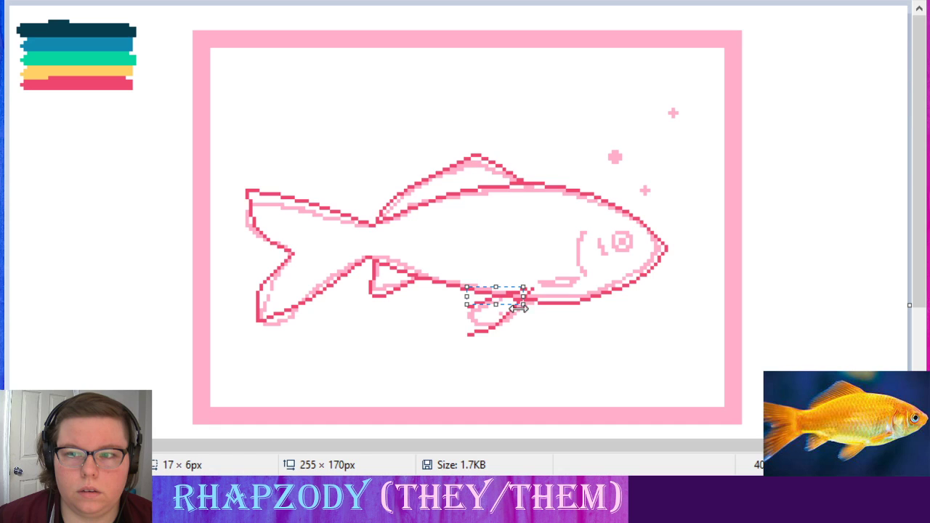
{"action": "left_click", "coordinate": [560, 337]}
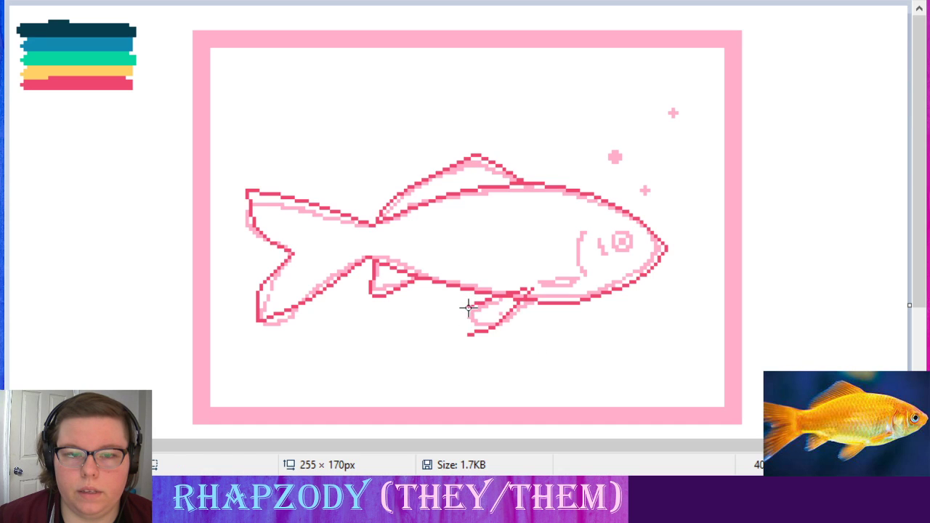
{"action": "mouse_move", "coordinate": [468, 305]}
{"action": "left_mouse_down"}
{"action": "mouse_move", "coordinate": [469, 326]}
{"action": "mouse_move", "coordinate": [455, 317]}
{"action": "mouse_move", "coordinate": [452, 329]}
{"action": "mouse_move", "coordinate": [470, 328]}
{"action": "mouse_move", "coordinate": [466, 305]}
{"action": "mouse_move", "coordinate": [461, 326]}
{"action": "mouse_move", "coordinate": [442, 324]}
{"action": "mouse_move", "coordinate": [447, 317]}
{"action": "mouse_move", "coordinate": [453, 332]}
{"action": "mouse_move", "coordinate": [465, 306]}
{"action": "mouse_move", "coordinate": [467, 344]}
{"action": "mouse_move", "coordinate": [448, 326]}
{"action": "left_mouse_up"}
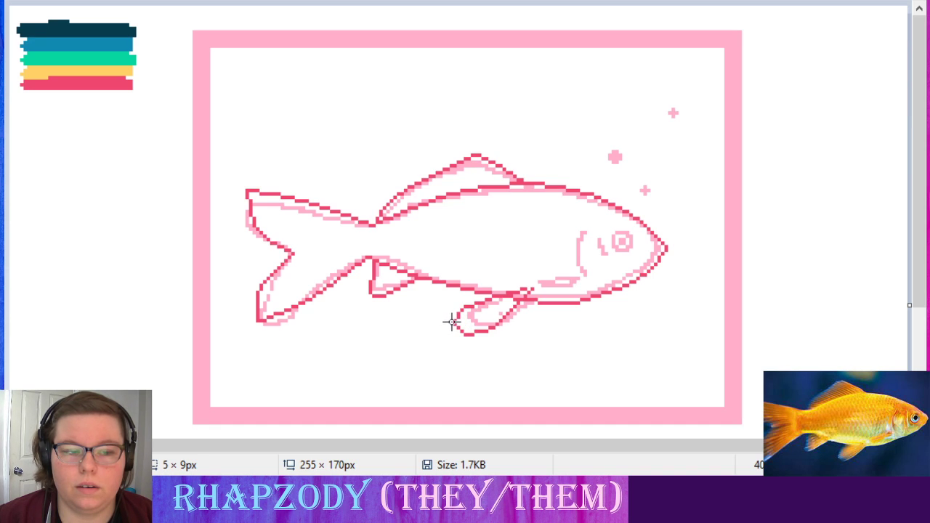
{"action": "left_click", "coordinate": [576, 356]}
{"action": "key", "text": "ctrl+z"}
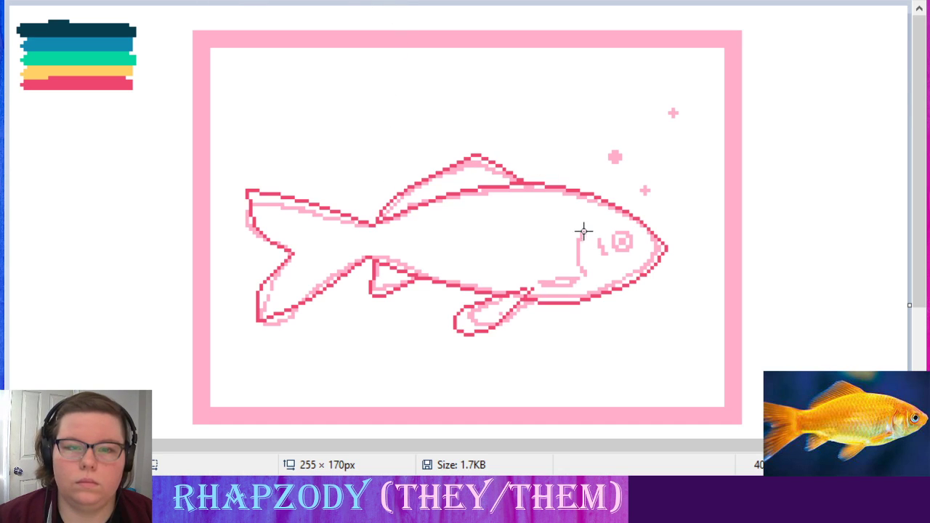
- Trace the gill cover and the short mark behind the eye as two curved deep pink lines
{"action": "left_click_drag", "start_coordinate": [586, 226], "coordinate": [577, 266]}
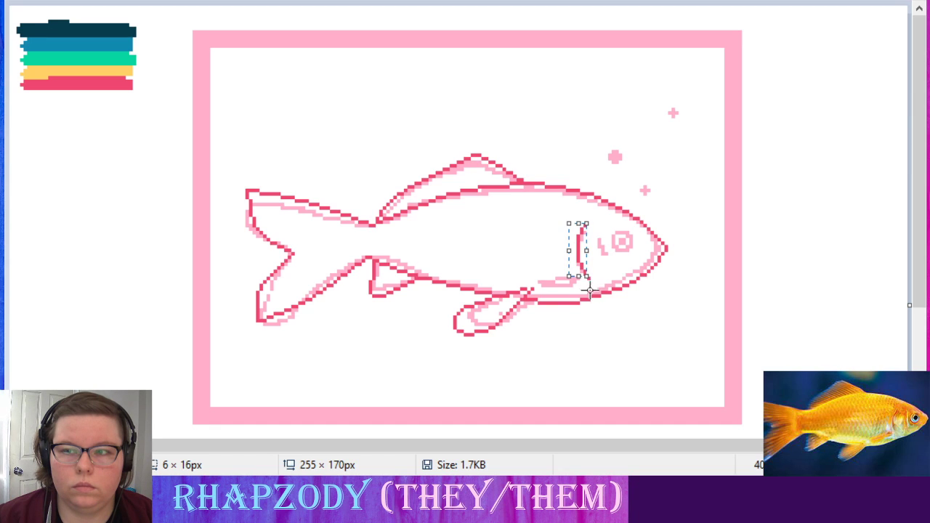
{"action": "left_click", "coordinate": [643, 342]}
{"action": "mouse_move", "coordinate": [596, 229]}
{"action": "left_mouse_down"}
{"action": "mouse_move", "coordinate": [603, 251]}
{"action": "mouse_move", "coordinate": [608, 245]}
{"action": "mouse_move", "coordinate": [596, 256]}
{"action": "left_mouse_up"}
{"action": "left_click", "coordinate": [646, 317]}
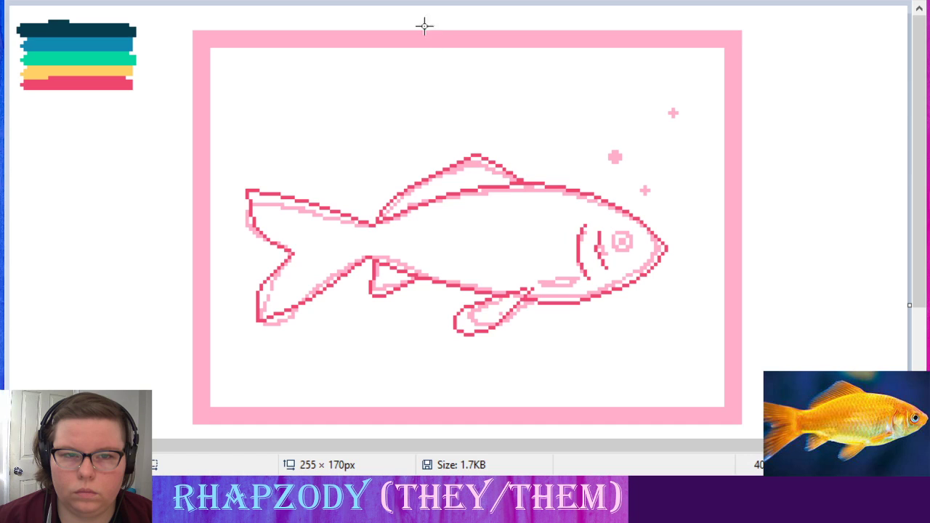
{"action": "left_click_drag", "start_coordinate": [620, 234], "coordinate": [636, 251]}
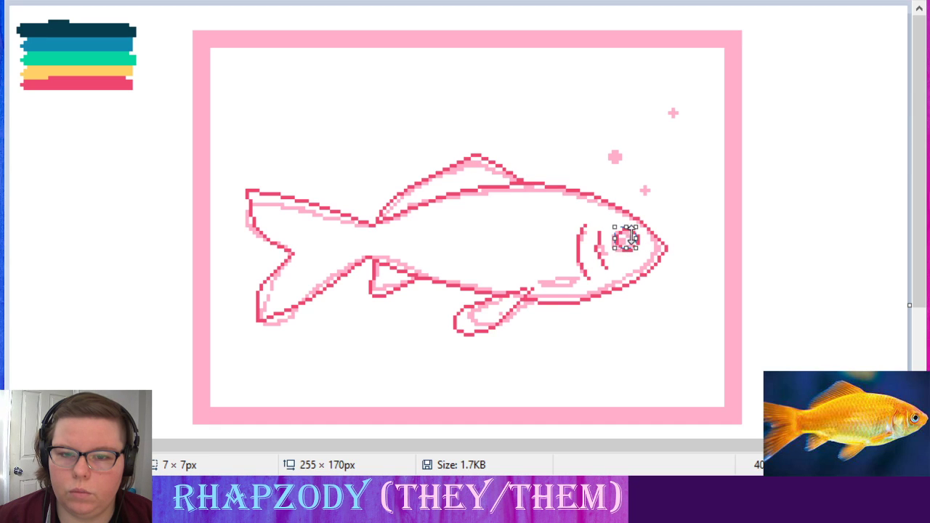
{"action": "key", "text": "Return"}
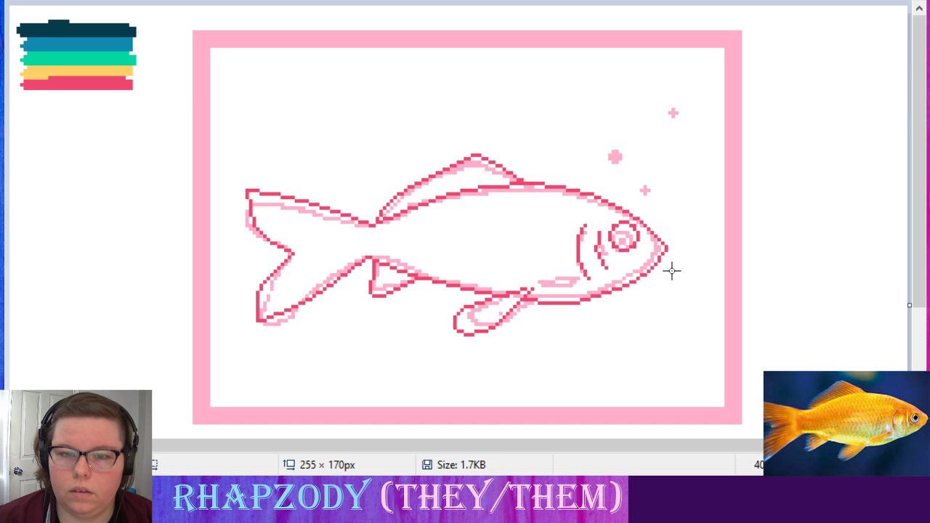
{"action": "key", "text": "ctrl+z"}
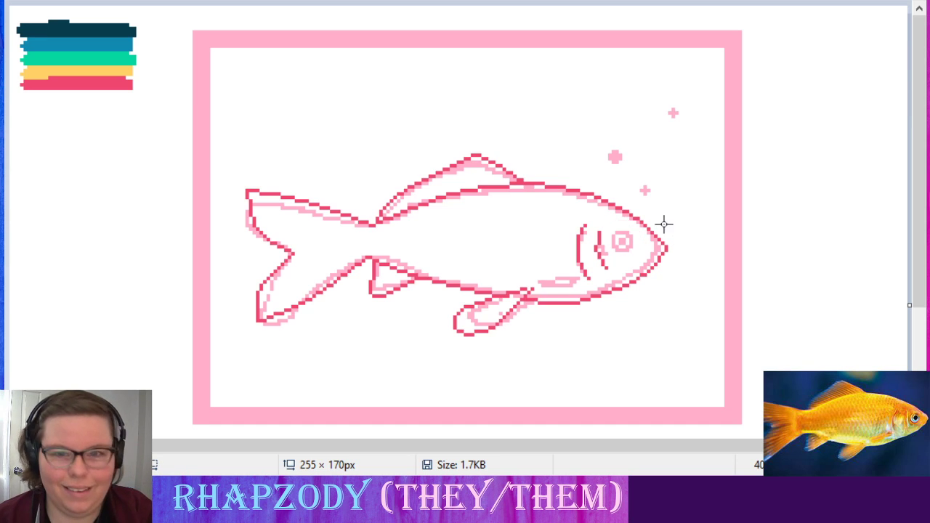
- Outline the eye with a deep pink ring around the sketched one and colour the pupil deep pink
{"action": "left_click_drag", "start_coordinate": [612, 233], "coordinate": [623, 247]}
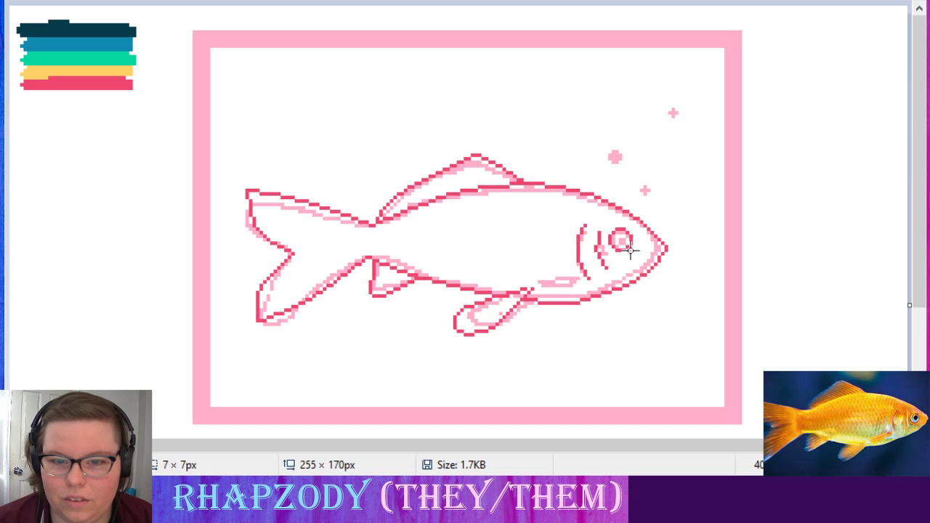
{"action": "key", "text": "Return"}
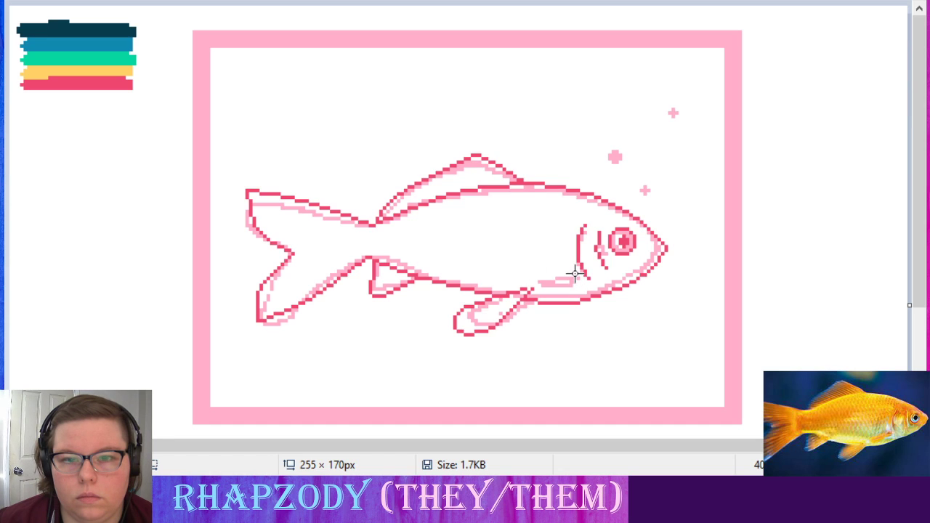
- Trace the small side fin behind the gill cover in deep pink and undo the stray mark on the body
{"action": "left_click_drag", "start_coordinate": [574, 277], "coordinate": [542, 285]}
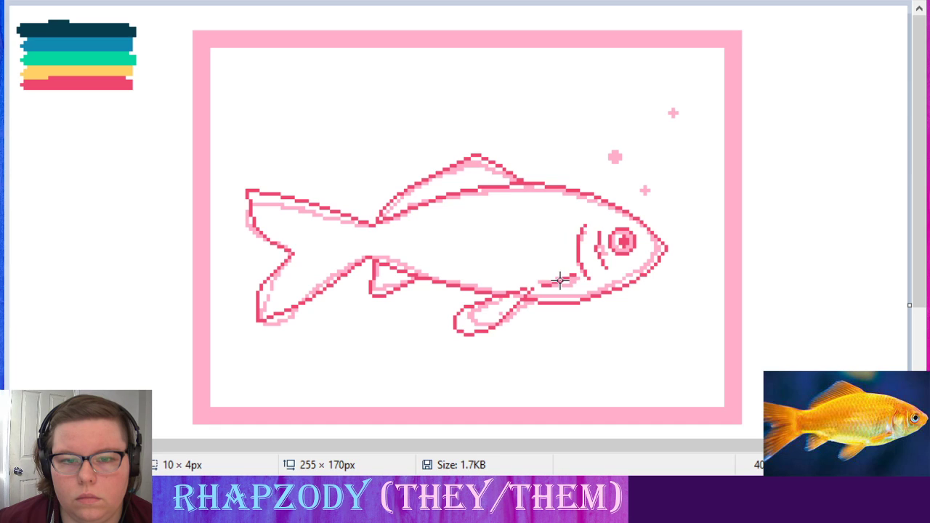
{"action": "left_click_drag", "start_coordinate": [536, 273], "coordinate": [575, 284]}
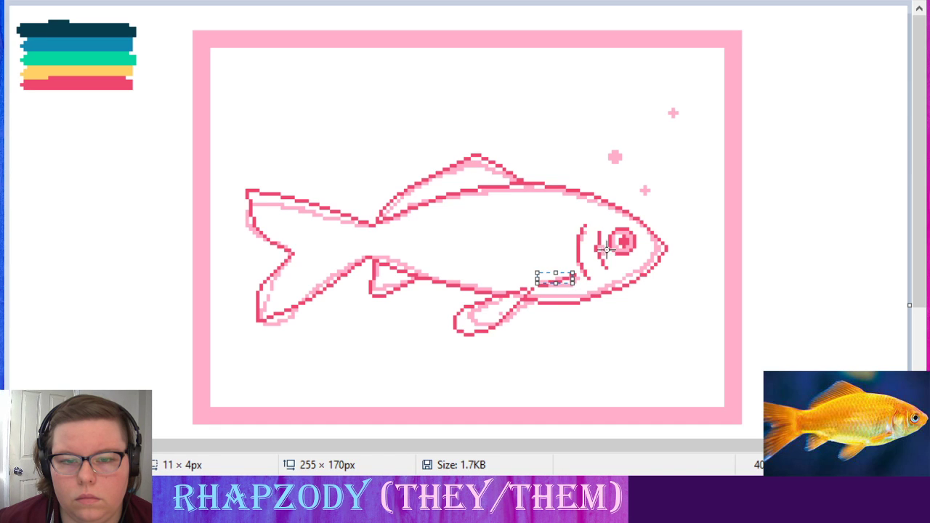
{"action": "left_click", "coordinate": [555, 226]}
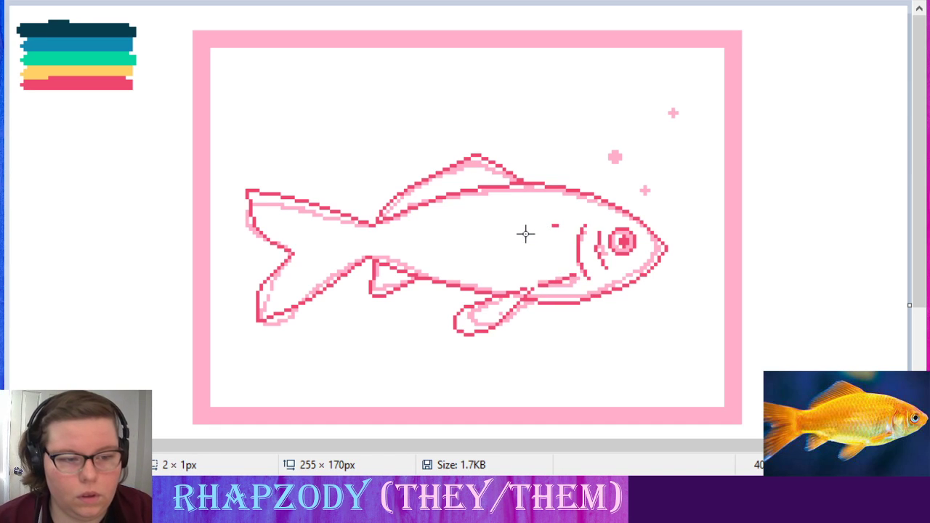
{"action": "key", "text": "ctrl+z"}
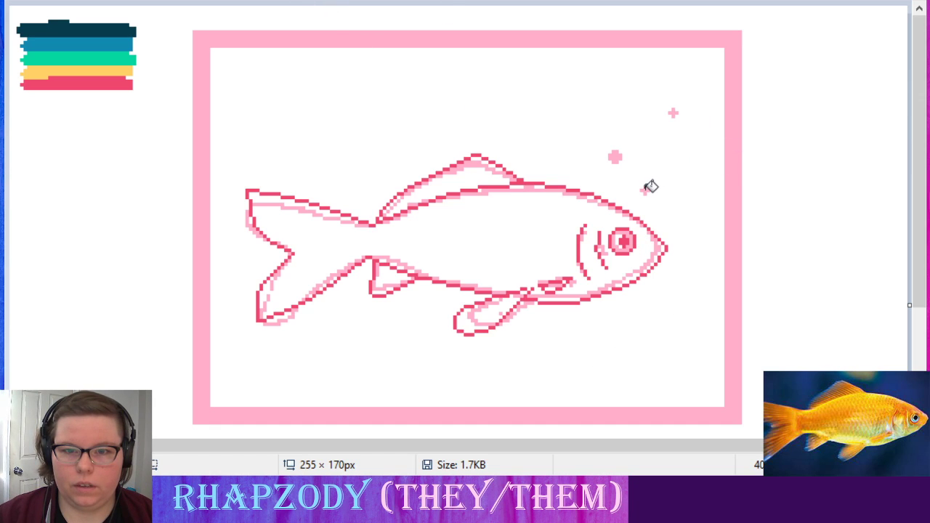
- Fill the three bubbles above the fish's head with deep pink and save the drawing
{"action": "left_click", "coordinate": [615, 156]}
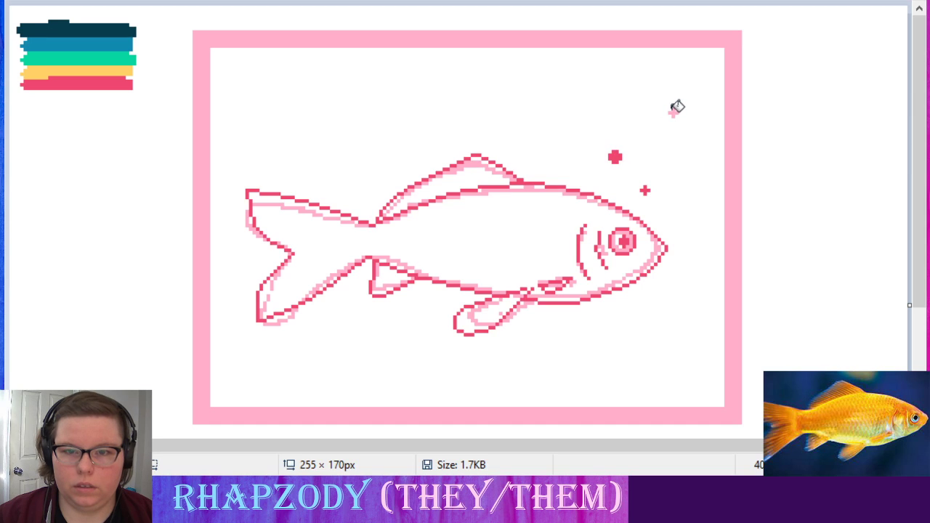
{"action": "left_click", "coordinate": [673, 112]}
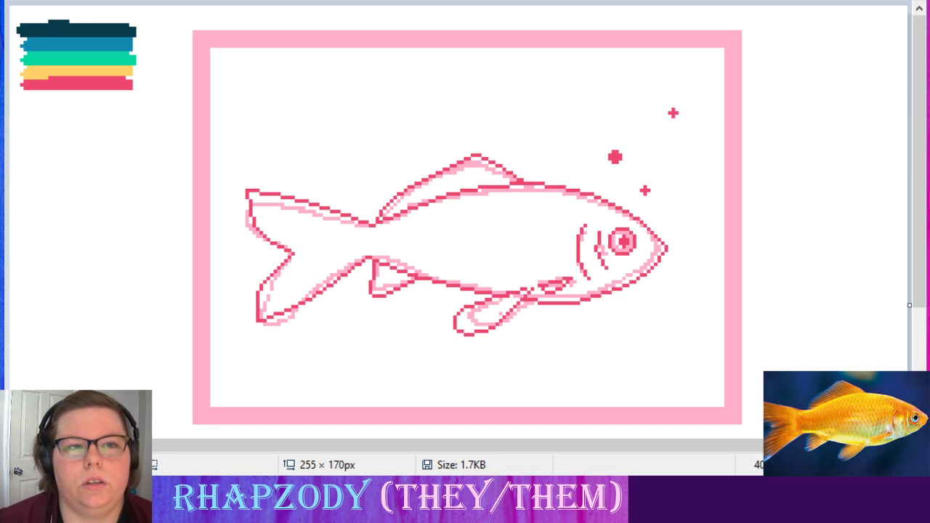
{"action": "key", "text": "ctrl+s"}
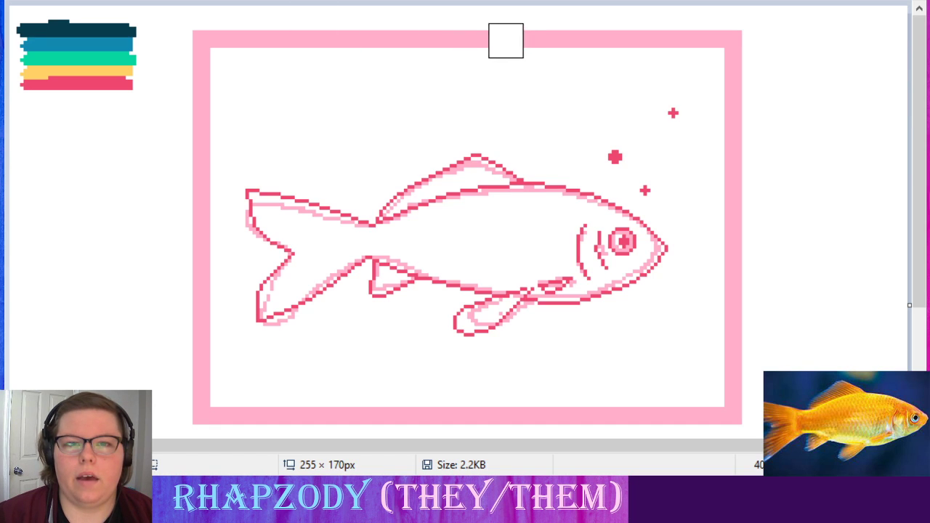
{"action": "left_click", "coordinate": [523, 38]}
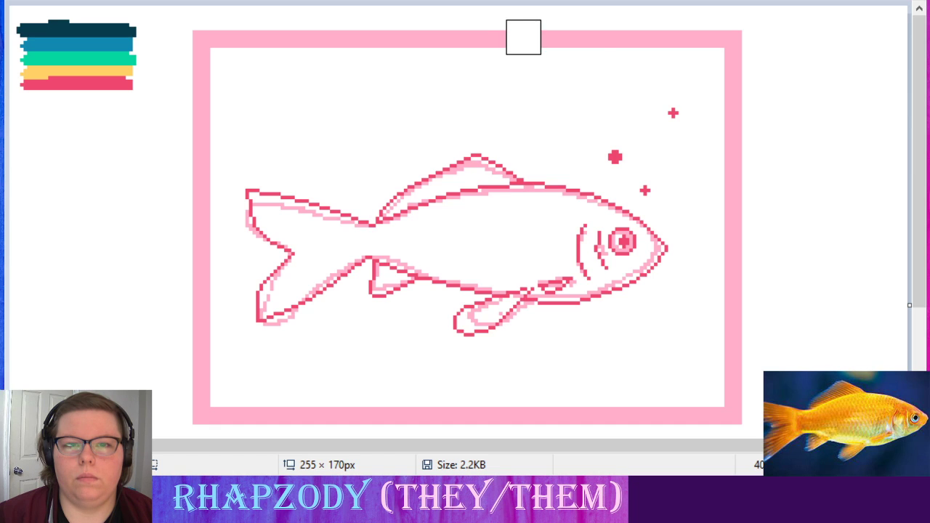
{"action": "key", "text": "ctrl+z"}
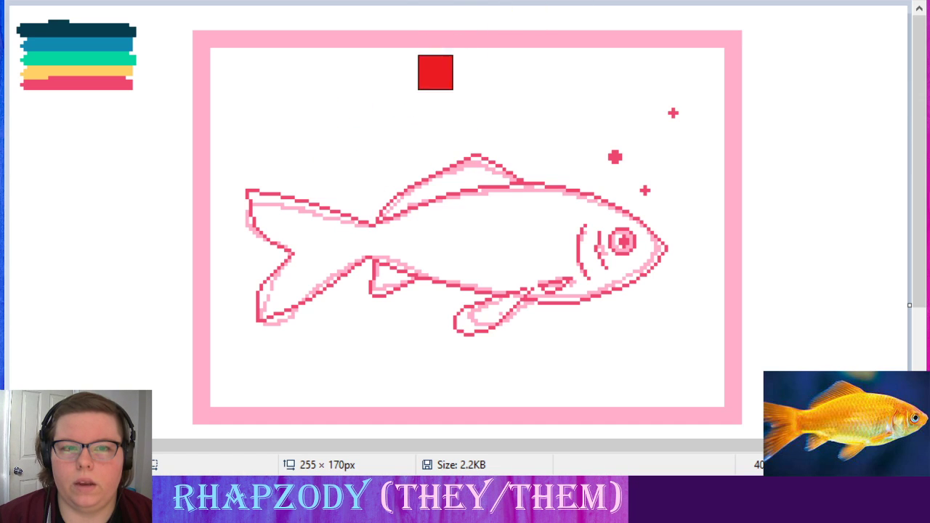
{"action": "mouse_move", "coordinate": [482, 27]}
{"action": "left_mouse_down"}
{"action": "mouse_move", "coordinate": [429, 44]}
{"action": "mouse_move", "coordinate": [550, 42]}
{"action": "mouse_move", "coordinate": [284, 108]}
{"action": "mouse_move", "coordinate": [623, 68]}
{"action": "mouse_move", "coordinate": [626, 76]}
{"action": "mouse_move", "coordinate": [625, 63]}
{"action": "mouse_move", "coordinate": [399, 104]}
{"action": "left_mouse_up"}
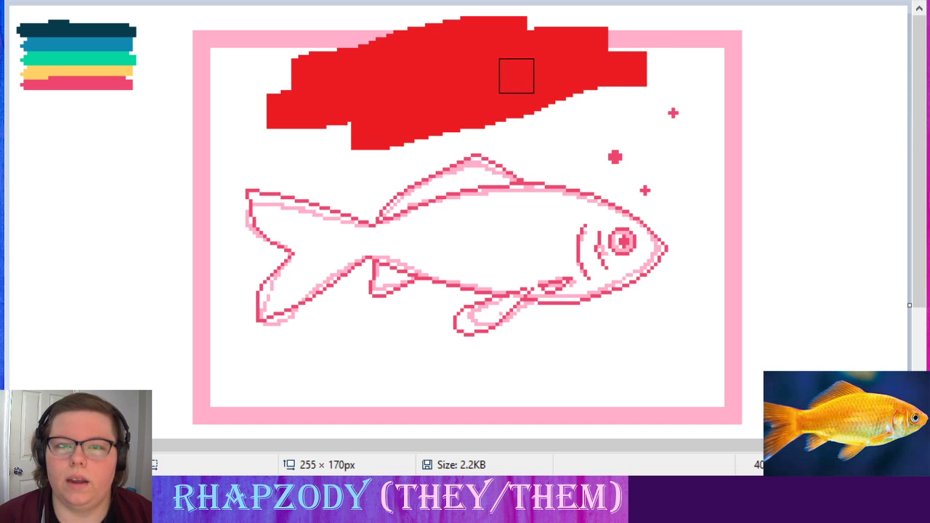
{"action": "key", "text": "ctrl+z"}
{"action": "key", "text": "ctrl+z"}
{"action": "key", "text": "ctrl+z"}
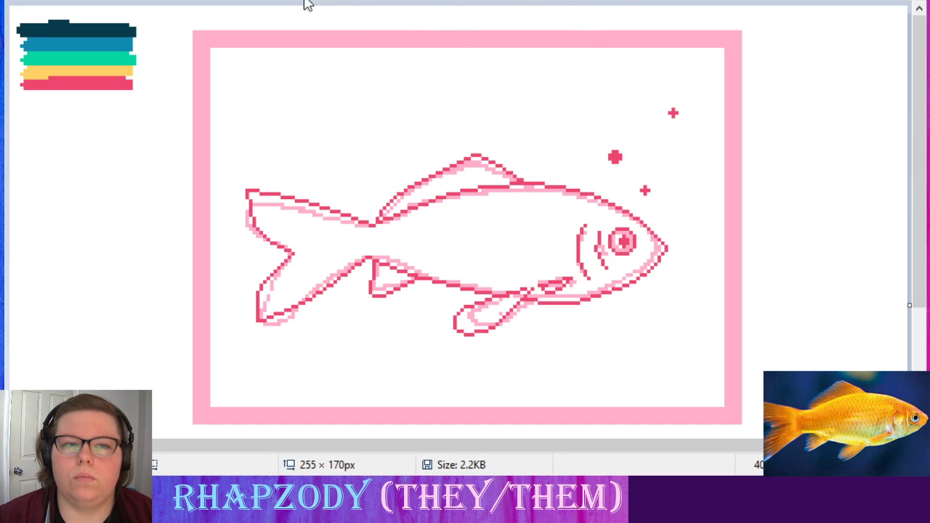
{"action": "mouse_move", "coordinate": [473, 98]}
{"action": "left_mouse_down"}
{"action": "mouse_move", "coordinate": [519, 85]}
{"action": "mouse_move", "coordinate": [493, 112]}
{"action": "mouse_move", "coordinate": [437, 105]}
{"action": "mouse_move", "coordinate": [483, 91]}
{"action": "mouse_move", "coordinate": [492, 33]}
{"action": "mouse_move", "coordinate": [463, 42]}
{"action": "mouse_move", "coordinate": [484, 187]}
{"action": "left_mouse_up"}
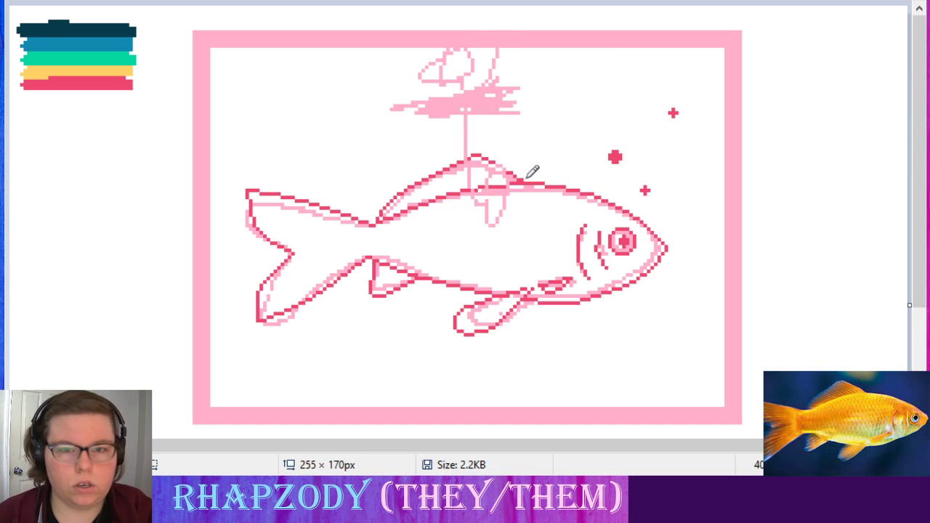
{"action": "key", "text": "ctrl+z"}
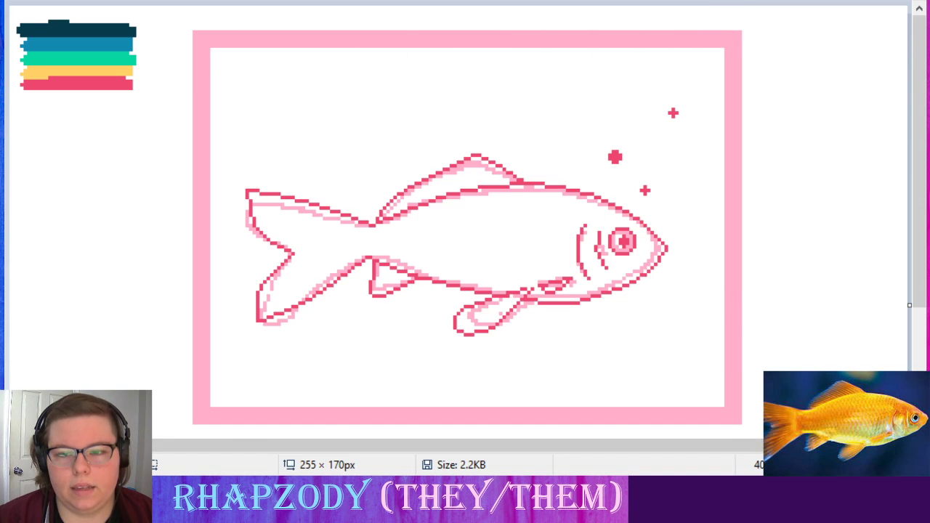
- Fill the leftover light pink sketch lines around the tail's upper lobe with white
{"action": "scroll", "coordinate": [849, 293], "scroll_direction": "up", "scroll_amount": 1}
{"action": "left_click_drag", "start_coordinate": [598, 449], "coordinate": [678, 449]}
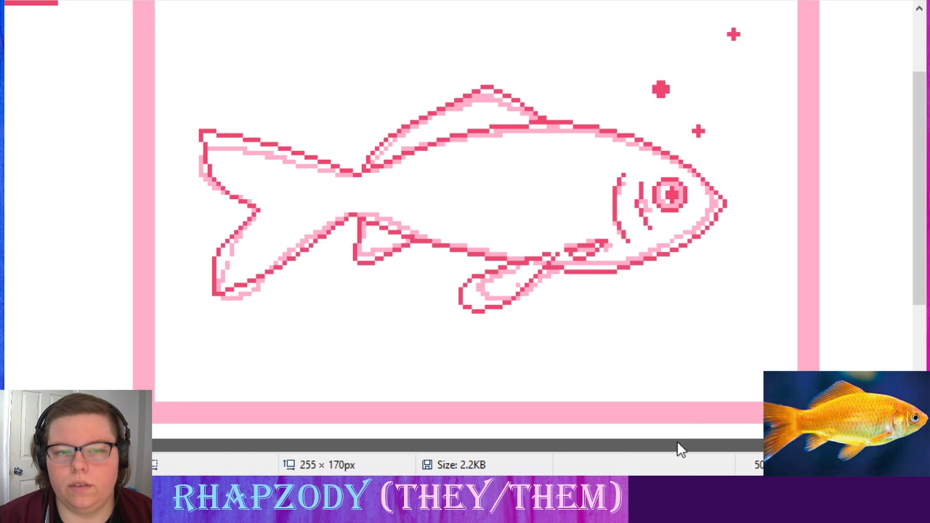
{"action": "scroll", "coordinate": [512, 269], "scroll_direction": "up", "scroll_amount": 1}
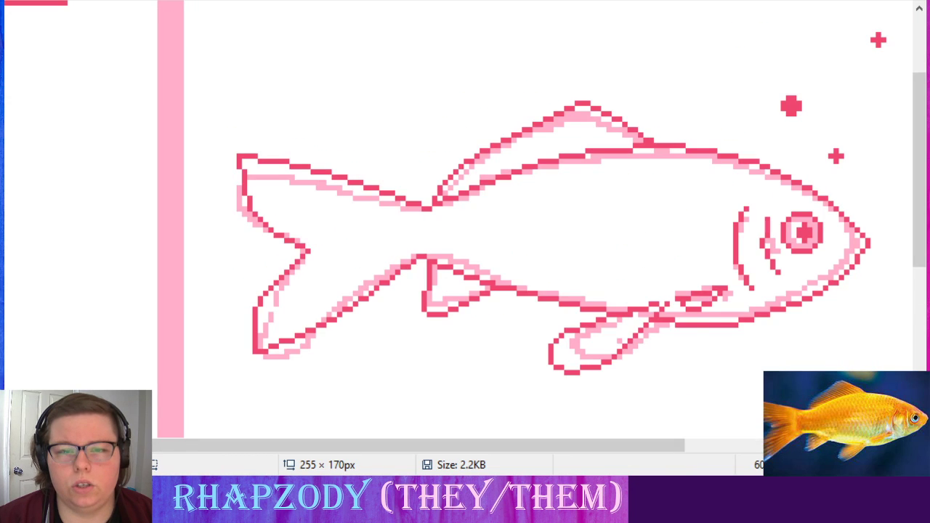
{"action": "scroll", "coordinate": [397, 264], "scroll_direction": "up", "scroll_amount": 1}
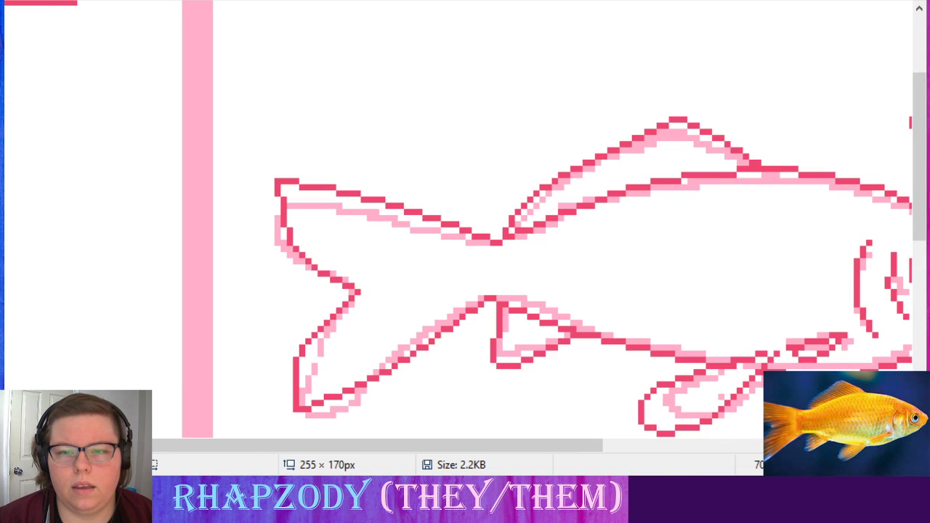
{"action": "scroll", "coordinate": [398, 255], "scroll_direction": "down", "scroll_amount": 2}
{"action": "scroll", "coordinate": [398, 265], "scroll_direction": "down", "scroll_amount": 3}
{"action": "scroll", "coordinate": [397, 260], "scroll_direction": "up", "scroll_amount": 3}
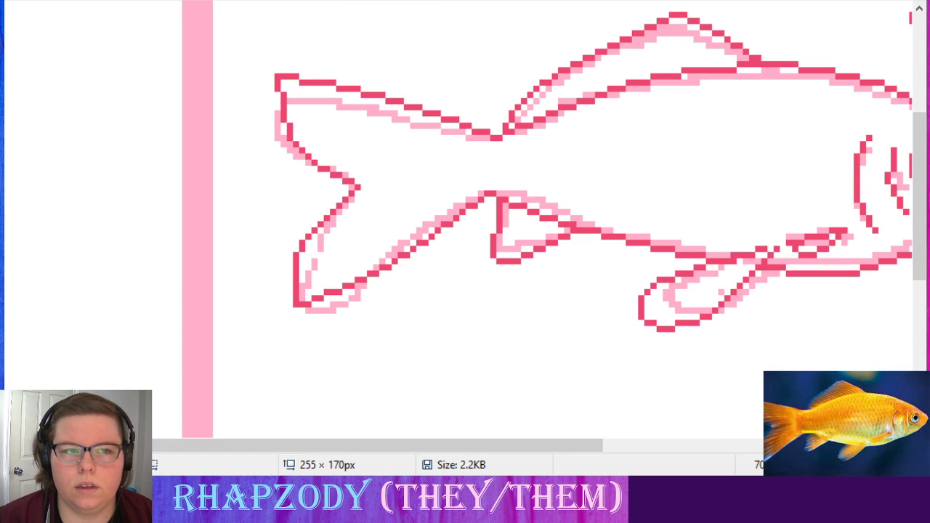
{"action": "key", "text": "ctrl+z"}
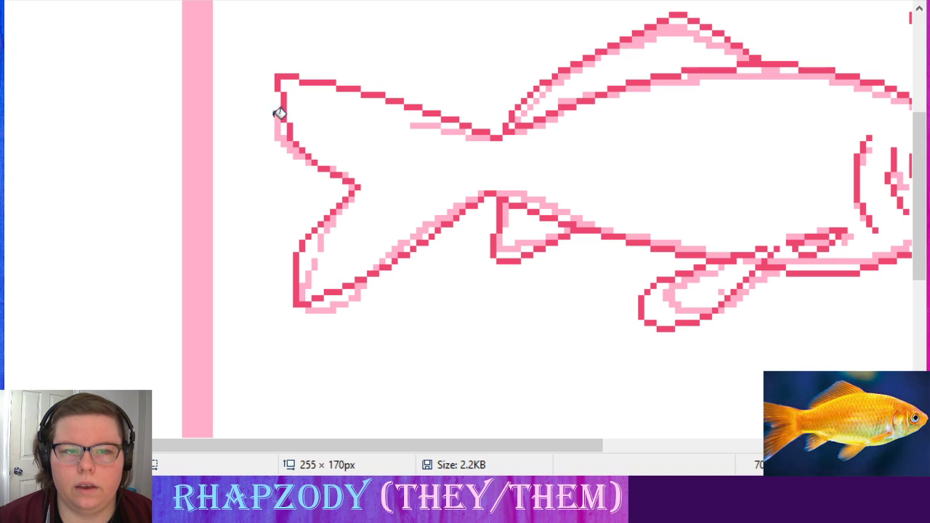
{"action": "key", "text": "ctrl+z"}
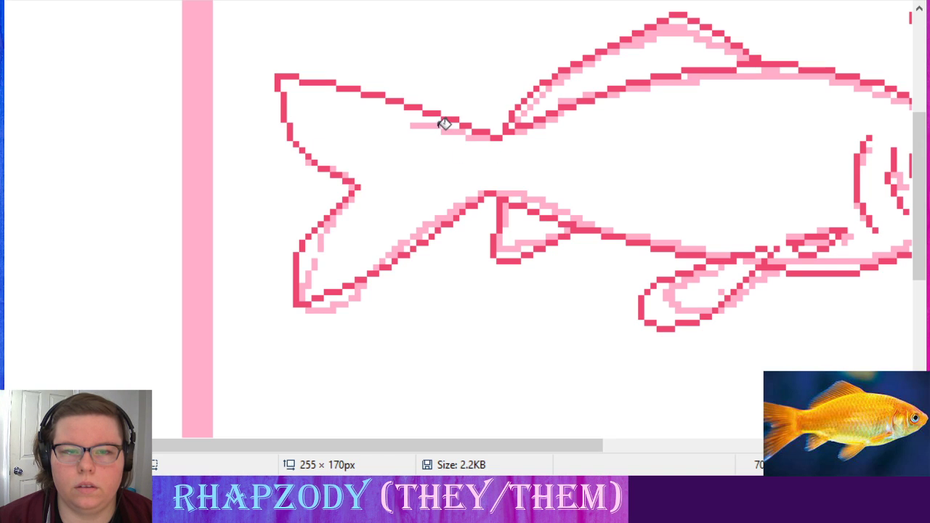
{"action": "key", "text": "ctrl+z"}
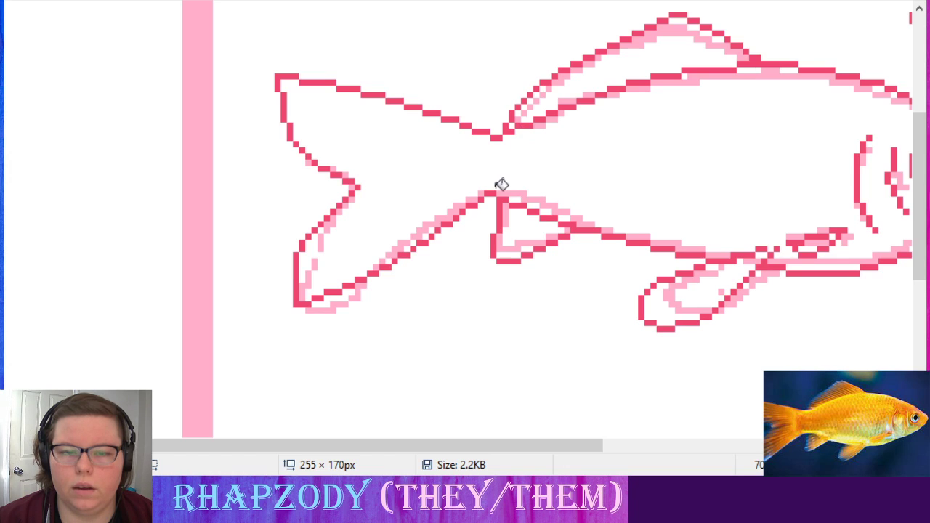
- Fill the light pink sketch remnants around the tail's lower lobe and the small fin beneath the tail base with white
{"action": "key", "text": "ctrl+z"}
{"action": "mouse_move", "coordinate": [437, 220]}
{"action": "left_mouse_down"}
{"action": "mouse_move", "coordinate": [407, 228]}
{"action": "mouse_move", "coordinate": [409, 241]}
{"action": "mouse_move", "coordinate": [352, 275]}
{"action": "mouse_move", "coordinate": [317, 264]}
{"action": "mouse_move", "coordinate": [340, 224]}
{"action": "mouse_move", "coordinate": [332, 212]}
{"action": "mouse_move", "coordinate": [307, 281]}
{"action": "mouse_move", "coordinate": [339, 306]}
{"action": "mouse_move", "coordinate": [388, 259]}
{"action": "left_mouse_up"}
{"action": "left_click_drag", "start_coordinate": [497, 256], "coordinate": [519, 243]}
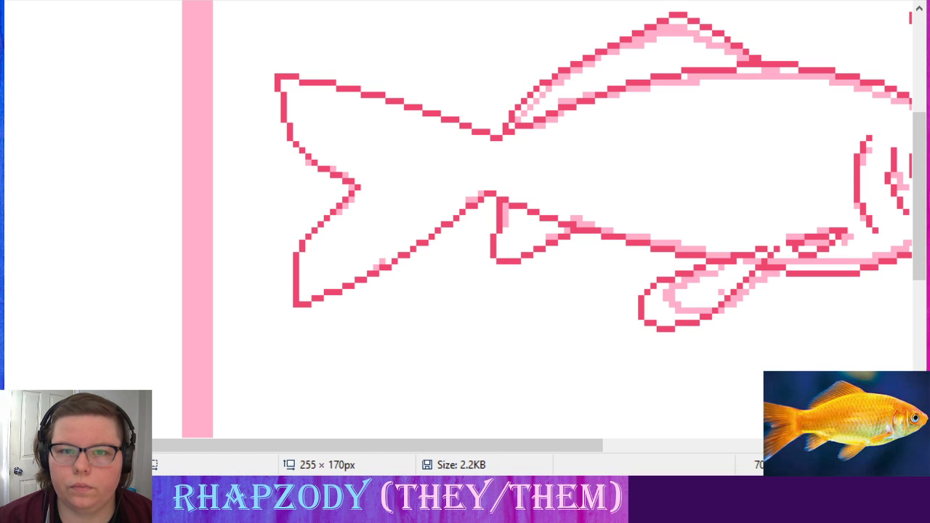
- Fill the light pink sketch remnants at the dorsal fin's peak, along the back and around the large belly fin with white
{"action": "left_click", "coordinate": [686, 32]}
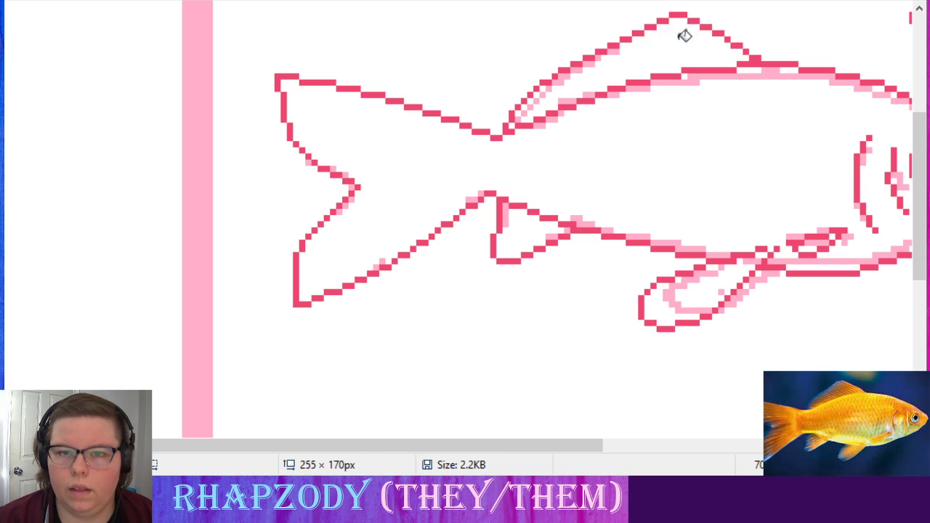
{"action": "left_click", "coordinate": [698, 76]}
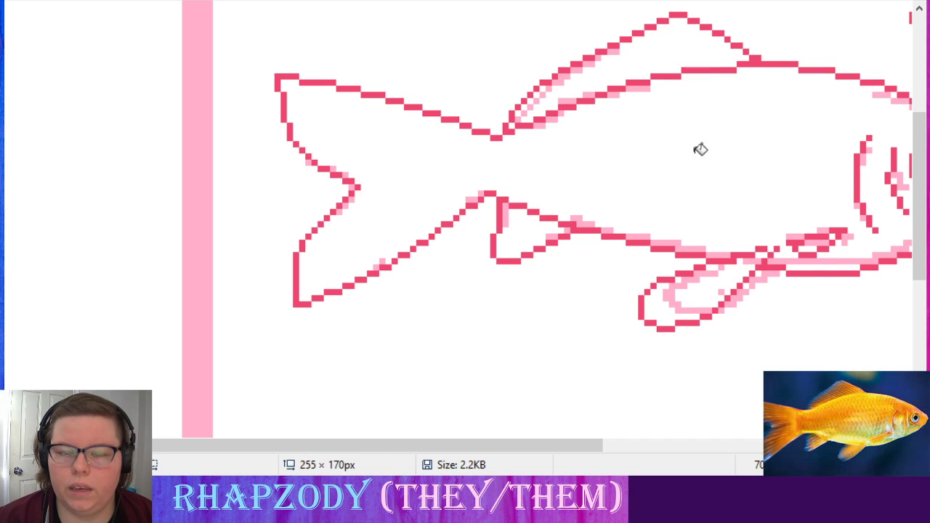
{"action": "left_click", "coordinate": [729, 251]}
{"action": "left_click", "coordinate": [679, 281]}
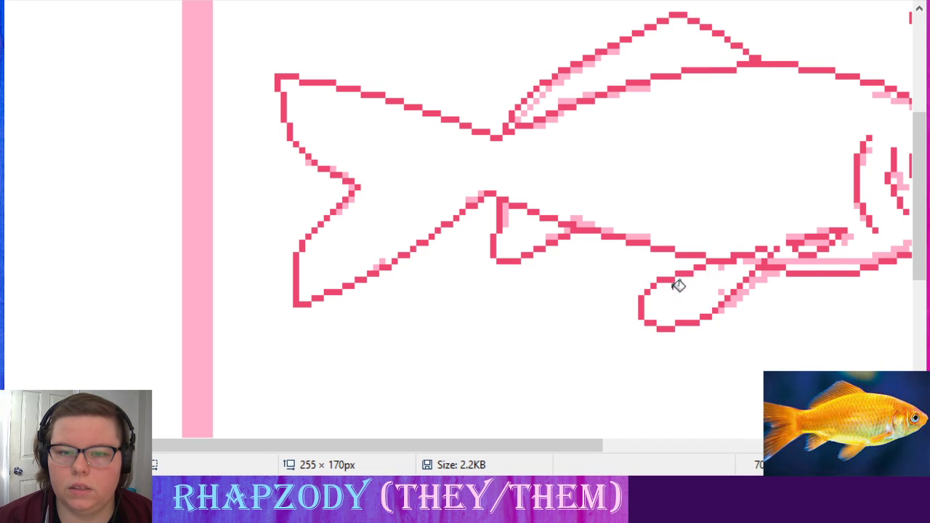
- Fill the light pink remnants along the rear belly, small rear fin, tail base and lower dorsal fin with white
{"action": "left_click", "coordinate": [646, 236]}
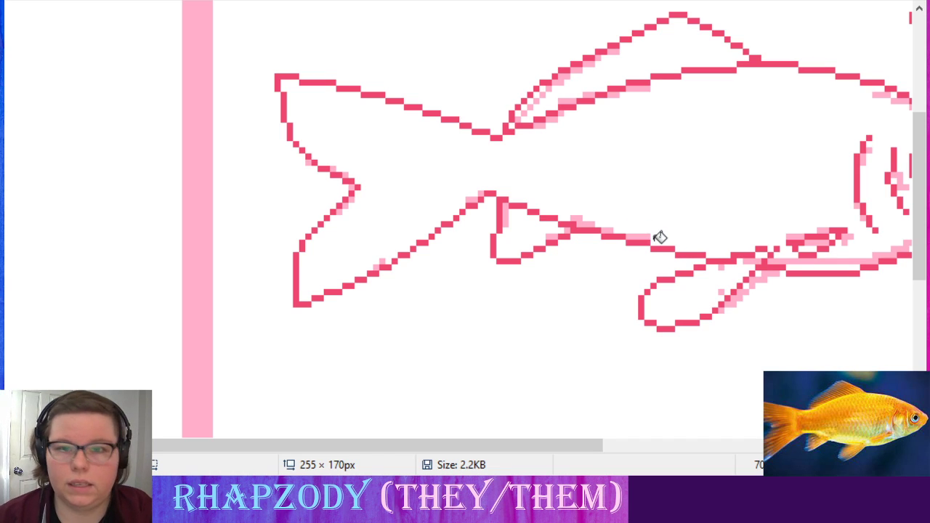
{"action": "left_click", "coordinate": [644, 236]}
{"action": "left_click", "coordinate": [610, 230]}
{"action": "left_click", "coordinate": [589, 224]}
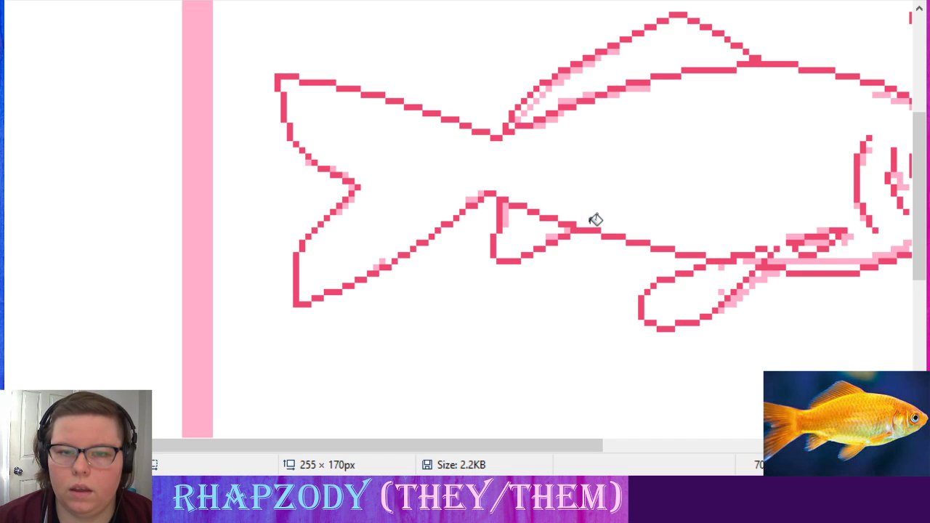
{"action": "left_click", "coordinate": [554, 234]}
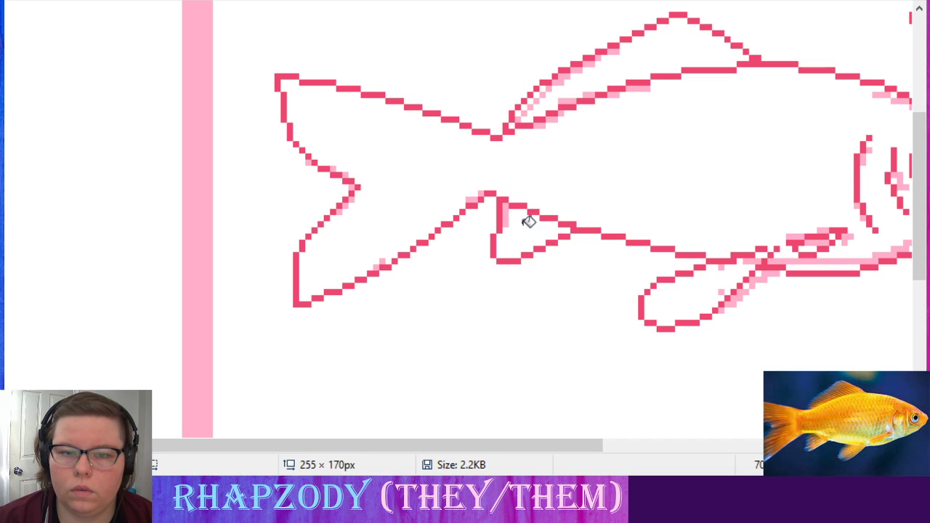
{"action": "left_click", "coordinate": [475, 198]}
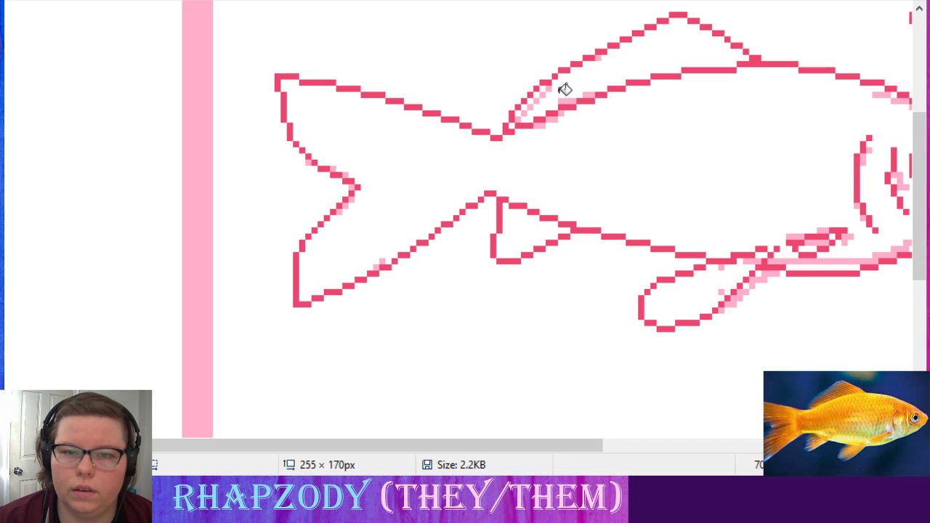
{"action": "mouse_move", "coordinate": [594, 90]}
{"action": "left_mouse_down"}
{"action": "mouse_move", "coordinate": [567, 95]}
{"action": "mouse_move", "coordinate": [548, 121]}
{"action": "left_mouse_up"}
- Fill the light pink sketch areas inside the eye ring, at the snout, beside the gill line and along the lower jaw with white
{"action": "left_click_drag", "start_coordinate": [529, 441], "coordinate": [691, 429]}
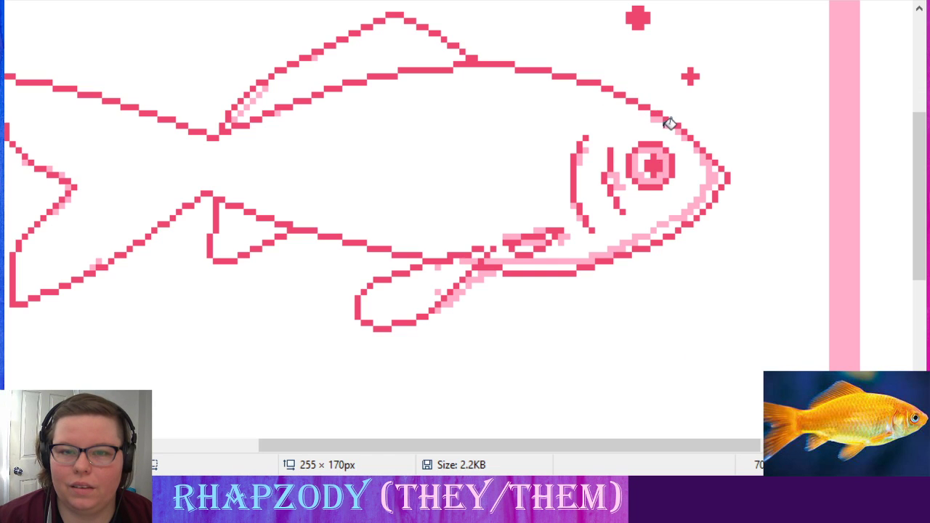
{"action": "left_click", "coordinate": [667, 164]}
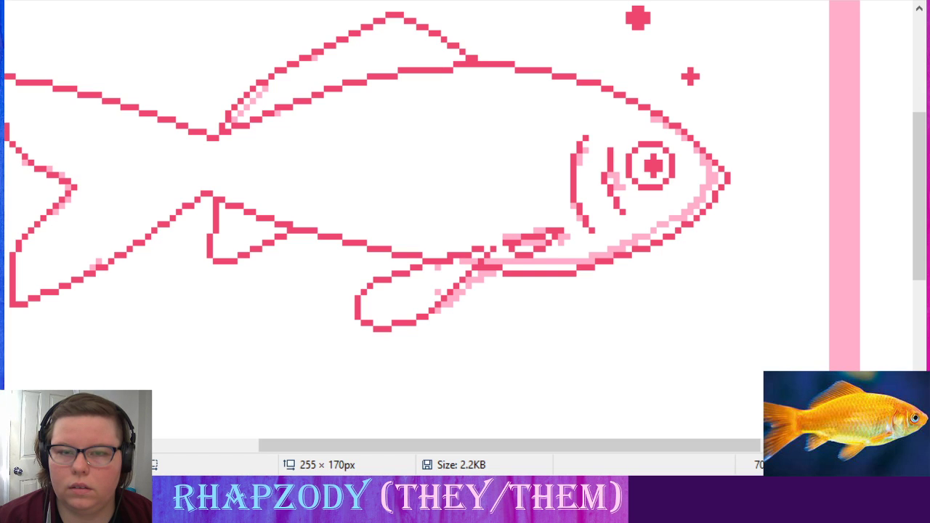
{"action": "left_click", "coordinate": [713, 178]}
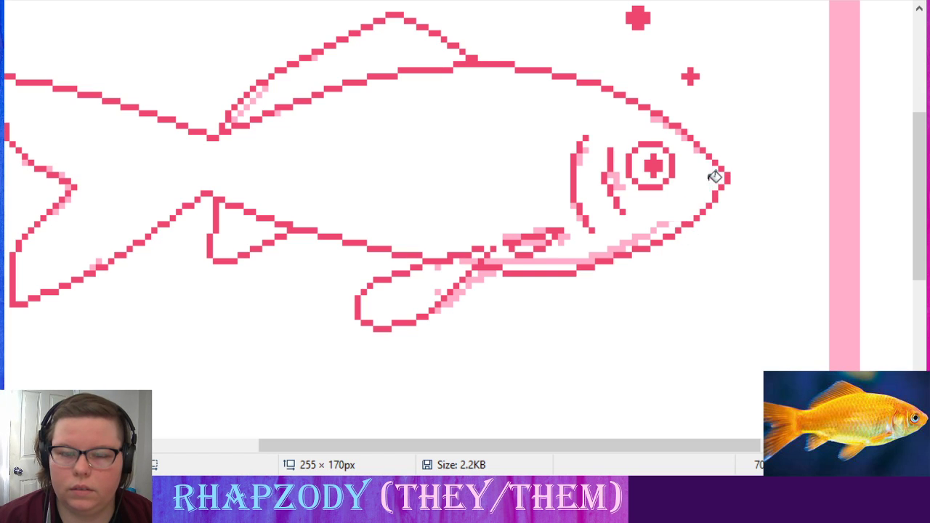
{"action": "left_click", "coordinate": [616, 179]}
{"action": "left_click", "coordinate": [640, 235]}
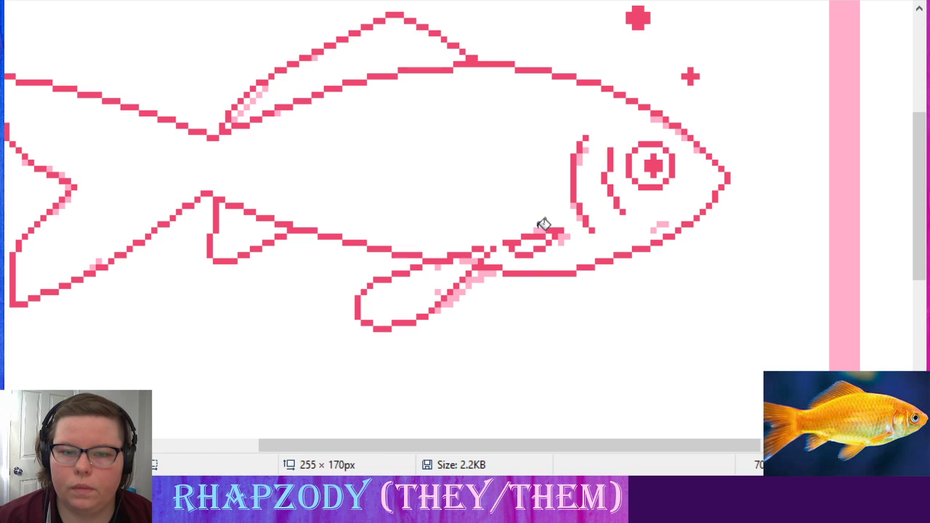
- Fill the light pink remnants around the small side fin, the large belly fin's front edge and the chin with white
{"action": "left_click", "coordinate": [567, 234]}
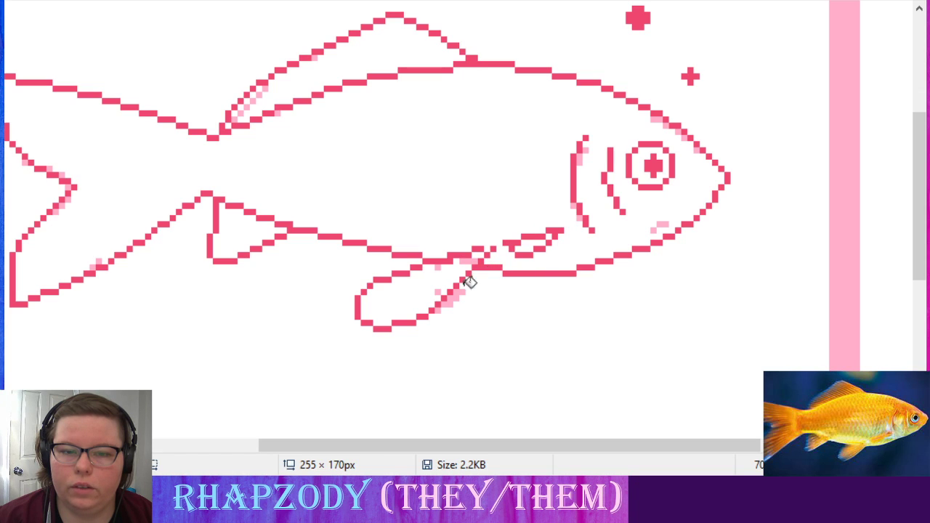
{"action": "left_click", "coordinate": [449, 297]}
{"action": "left_click", "coordinate": [481, 256]}
{"action": "left_click", "coordinate": [658, 223]}
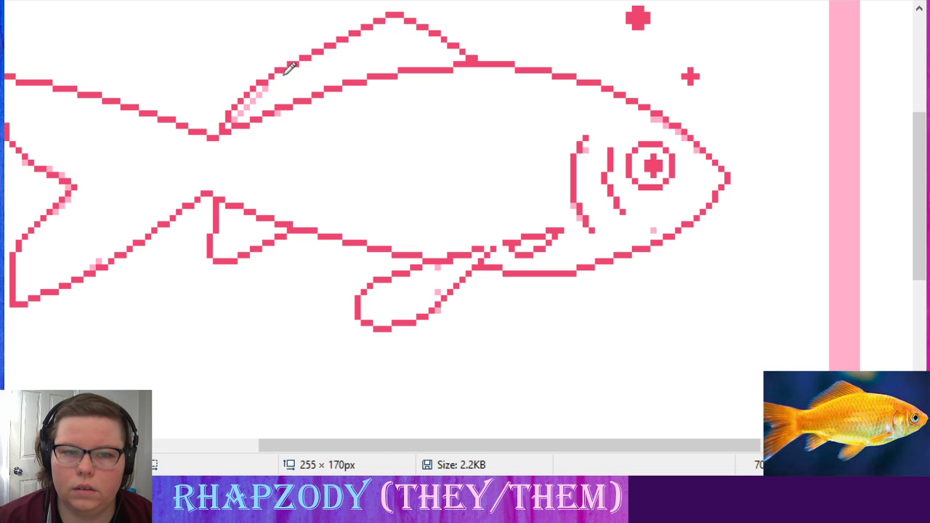
- Pencil white over the stray light pink pixels at the dorsal fin base, belly fin, forehead and gill cover
{"action": "left_click_drag", "start_coordinate": [286, 73], "coordinate": [245, 111]}
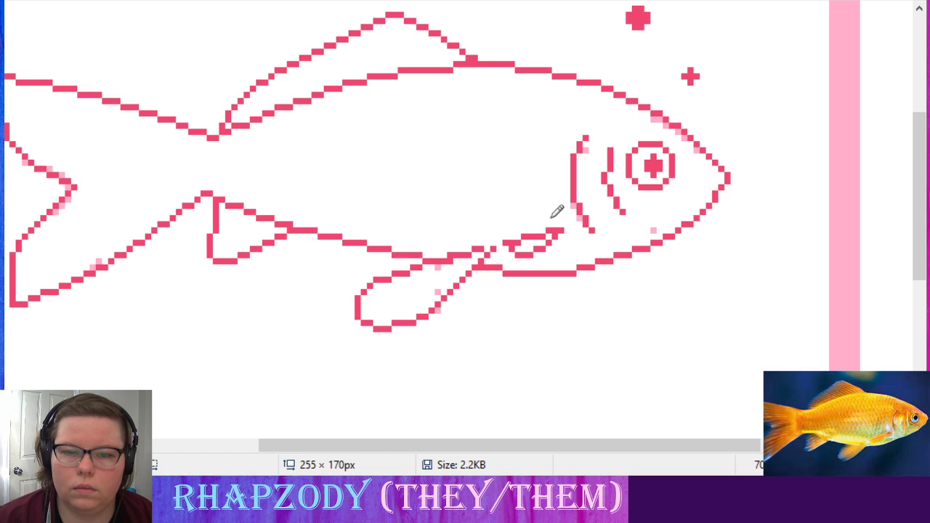
{"action": "left_click_drag", "start_coordinate": [449, 255], "coordinate": [447, 304]}
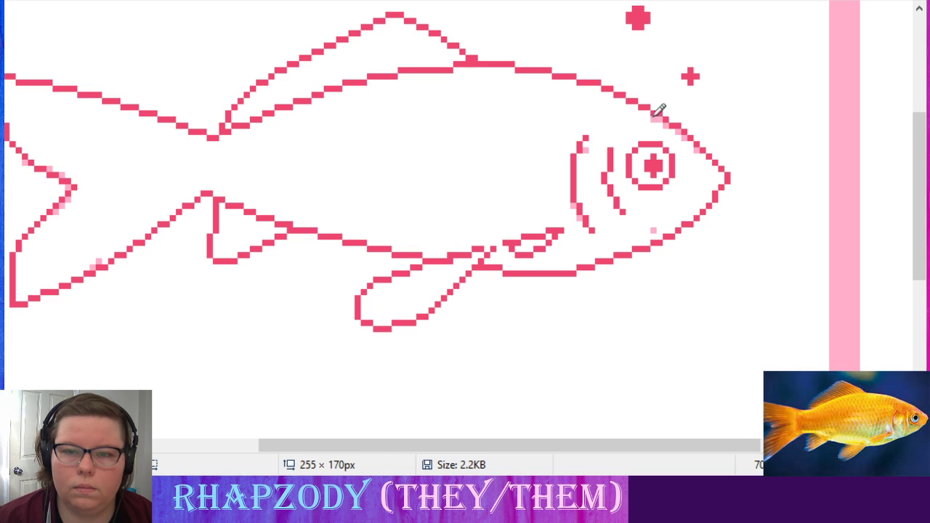
{"action": "left_click_drag", "start_coordinate": [661, 108], "coordinate": [669, 116]}
{"action": "left_click", "coordinate": [696, 147]}
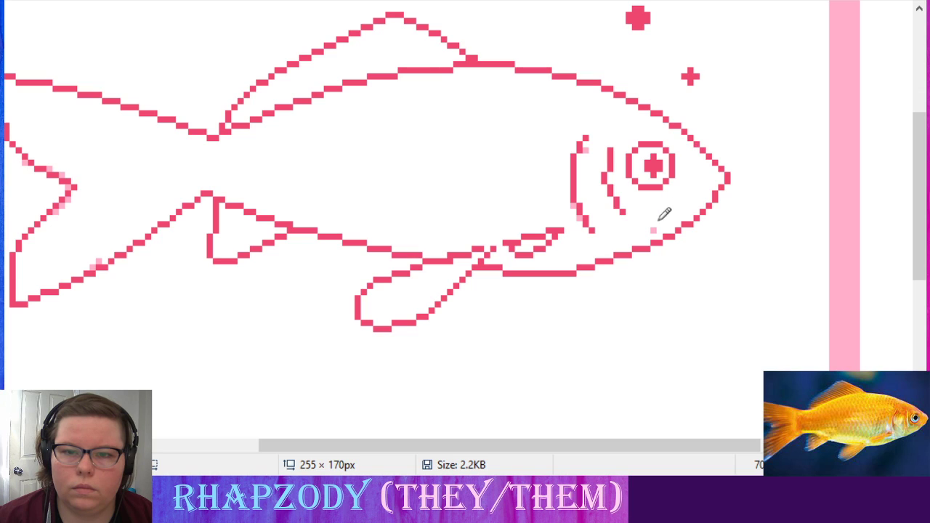
{"action": "left_click", "coordinate": [580, 212]}
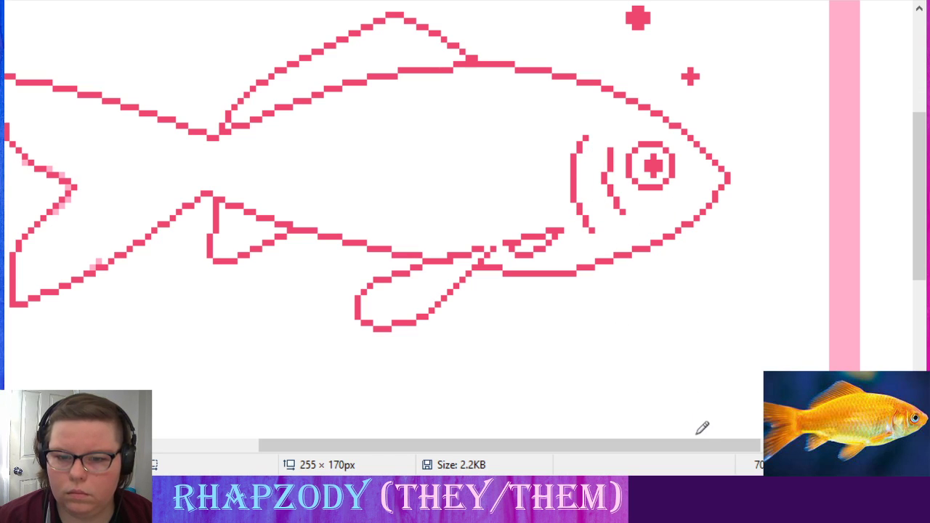
- Pencil white over the last light pink pixels along the tail's lower edge and fork
{"action": "left_click_drag", "start_coordinate": [698, 446], "coordinate": [591, 452]}
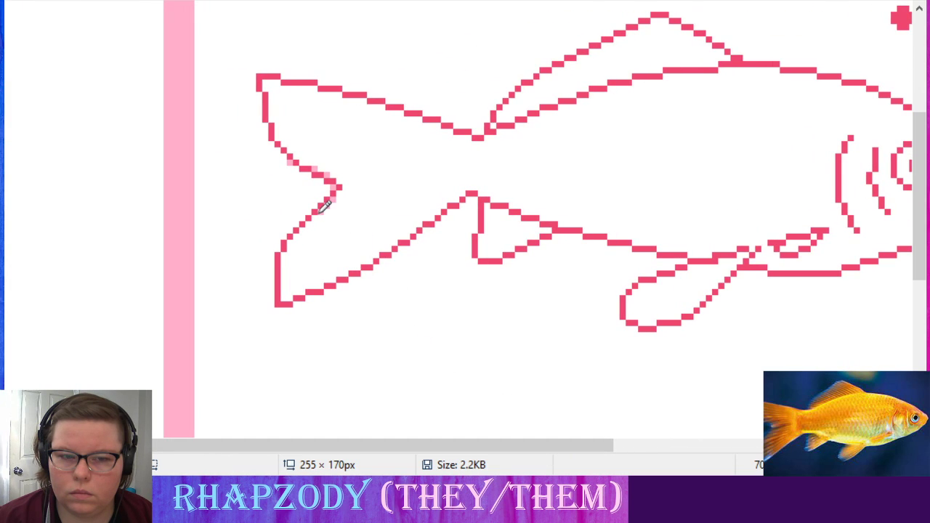
{"action": "mouse_move", "coordinate": [337, 193]}
{"action": "left_mouse_down"}
{"action": "mouse_move", "coordinate": [321, 166]}
{"action": "mouse_move", "coordinate": [288, 163]}
{"action": "left_mouse_up"}
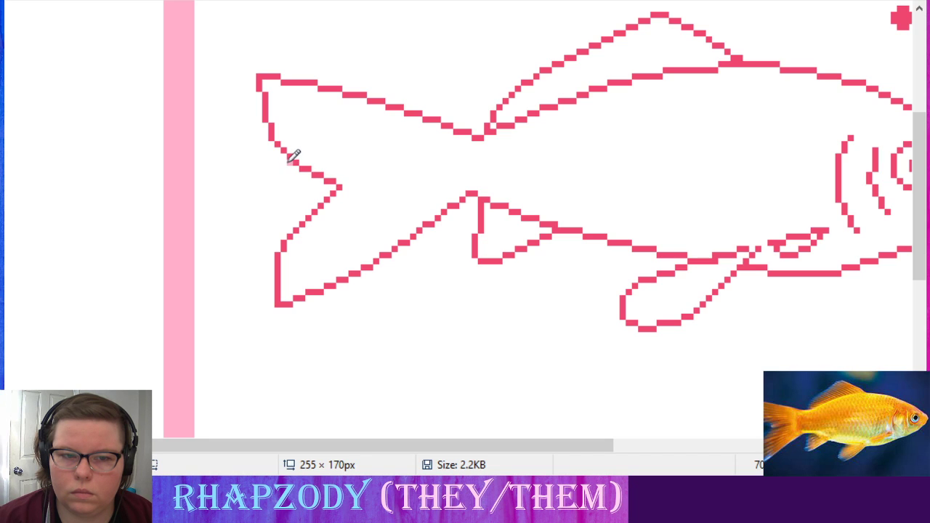
{"action": "left_click_drag", "start_coordinate": [519, 446], "coordinate": [634, 449]}
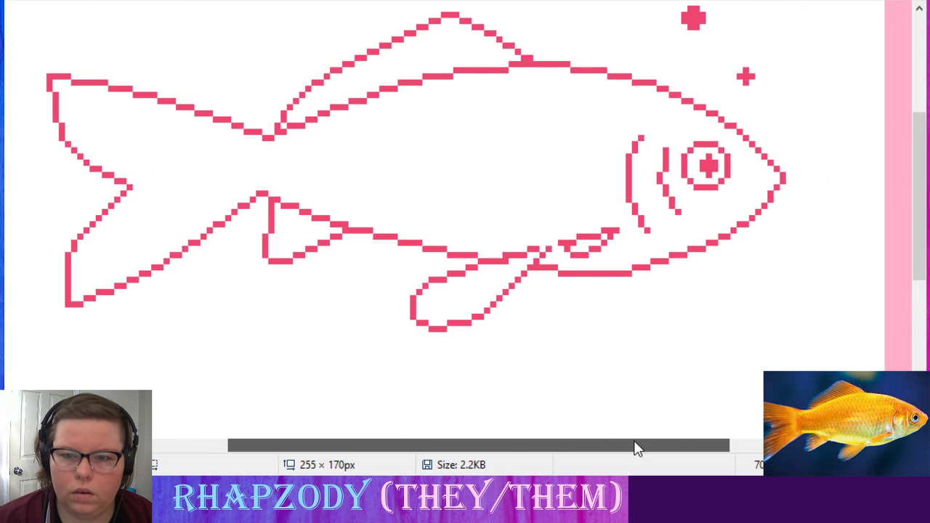
{"action": "scroll", "coordinate": [634, 291], "scroll_direction": "up", "scroll_amount": 3}
{"action": "scroll", "coordinate": [626, 301], "scroll_direction": "down", "scroll_amount": 3}
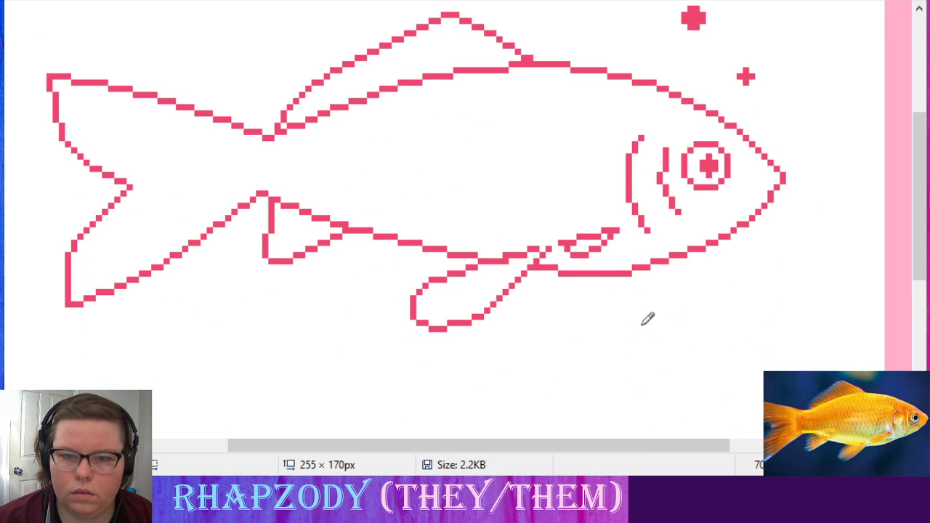
{"action": "scroll", "coordinate": [592, 260], "scroll_direction": "down", "scroll_amount": 3}
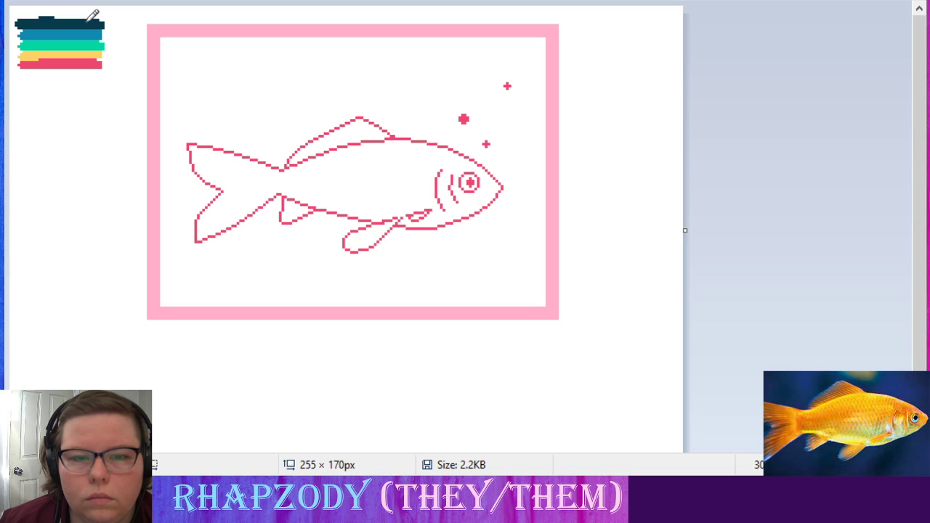
- Fill the fish's body, dorsal fin and both lower fins with the palette's yellow
{"action": "left_click", "coordinate": [69, 56]}
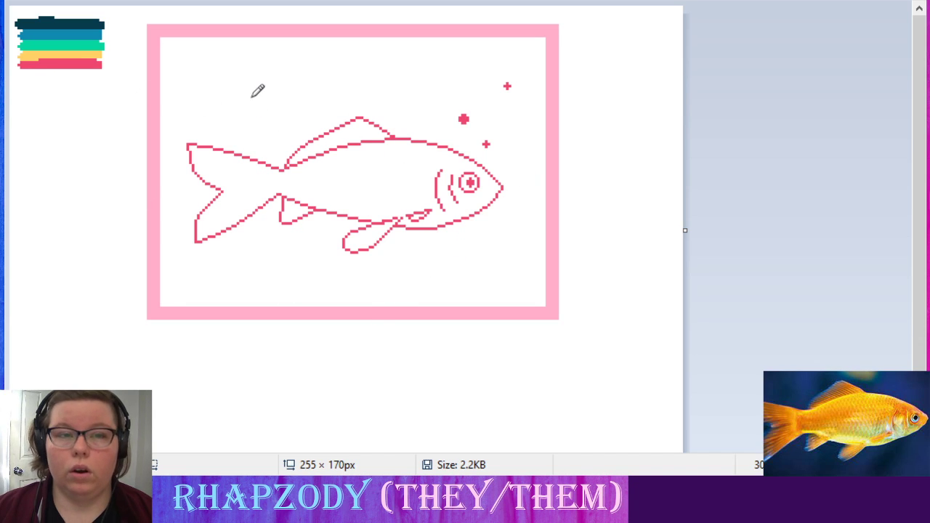
{"action": "left_click", "coordinate": [409, 175]}
{"action": "left_click", "coordinate": [350, 143]}
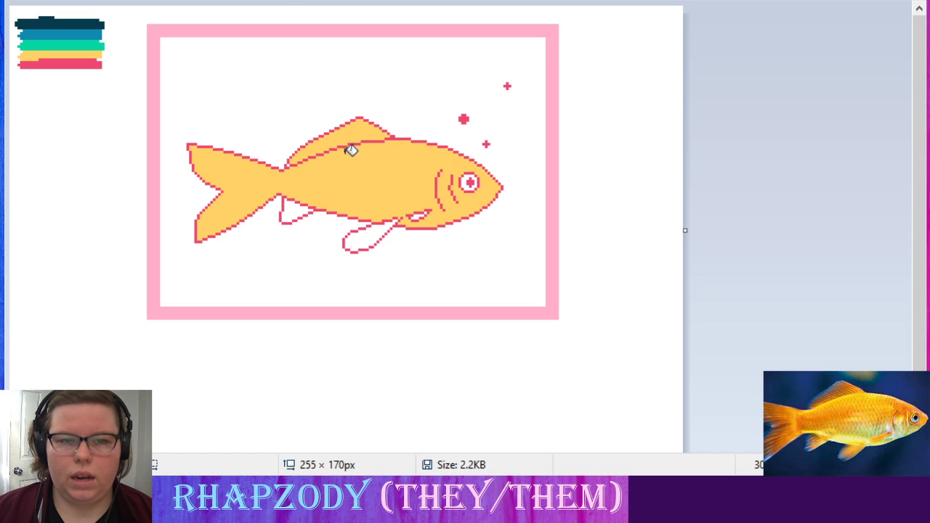
{"action": "left_click", "coordinate": [292, 207]}
{"action": "left_click", "coordinate": [388, 227]}
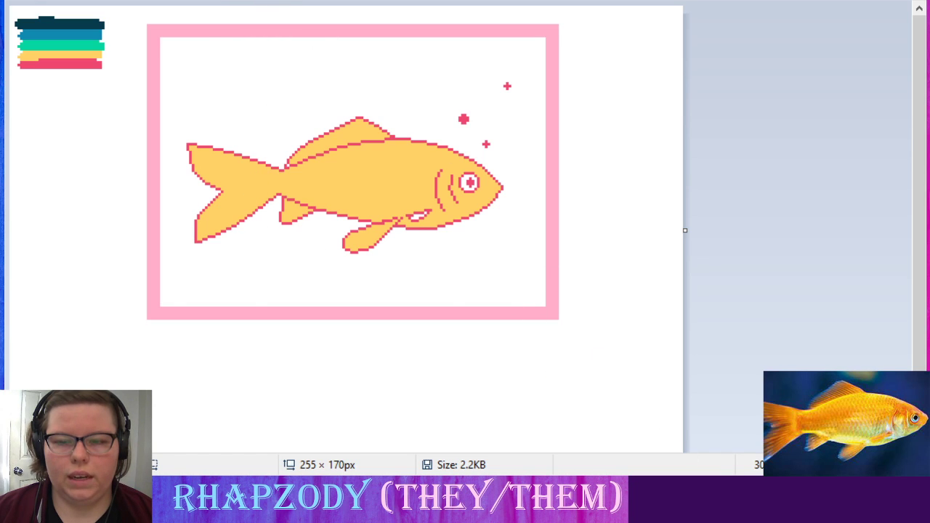
- Fill the small side fin behind the gill cover with yellow
{"action": "scroll", "coordinate": [685, 326], "scroll_direction": "up", "scroll_amount": 2}
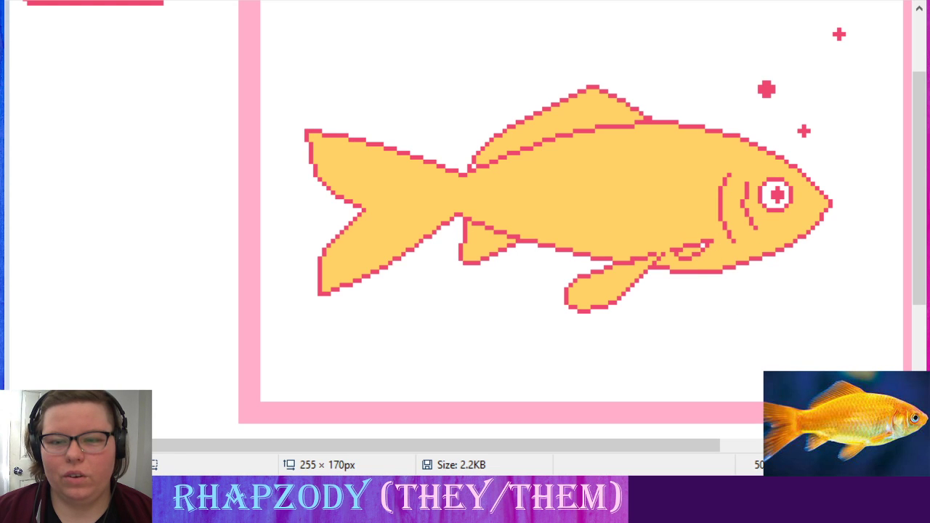
{"action": "left_click_drag", "start_coordinate": [652, 445], "coordinate": [772, 452]}
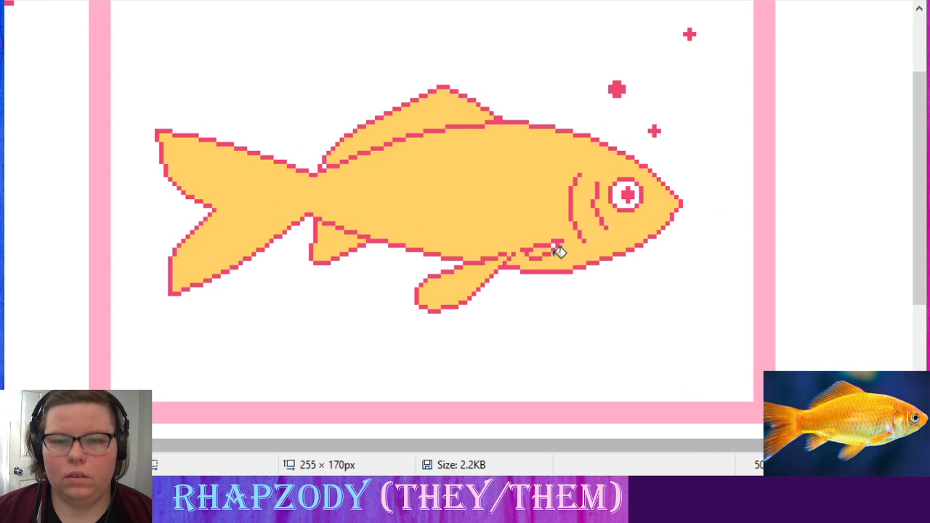
{"action": "key", "text": "ctrl+plus"}
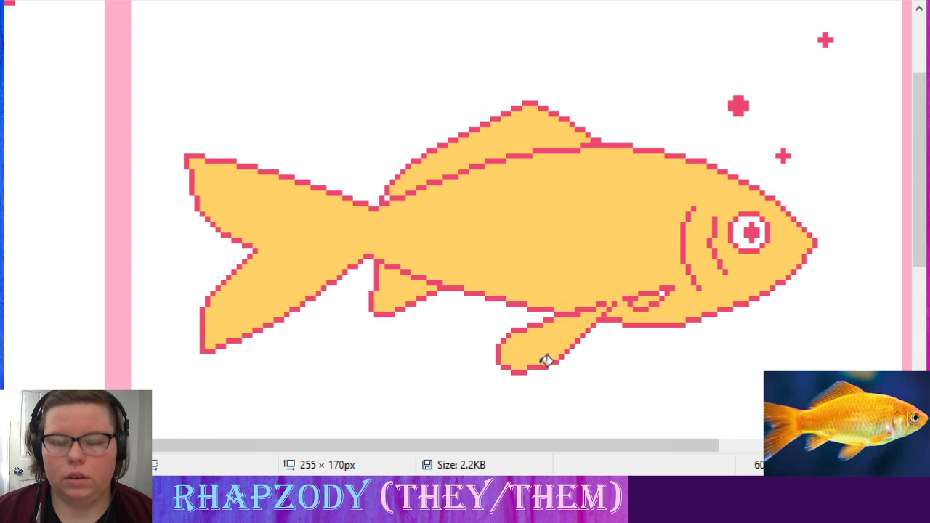
{"action": "left_click_drag", "start_coordinate": [534, 445], "coordinate": [588, 434]}
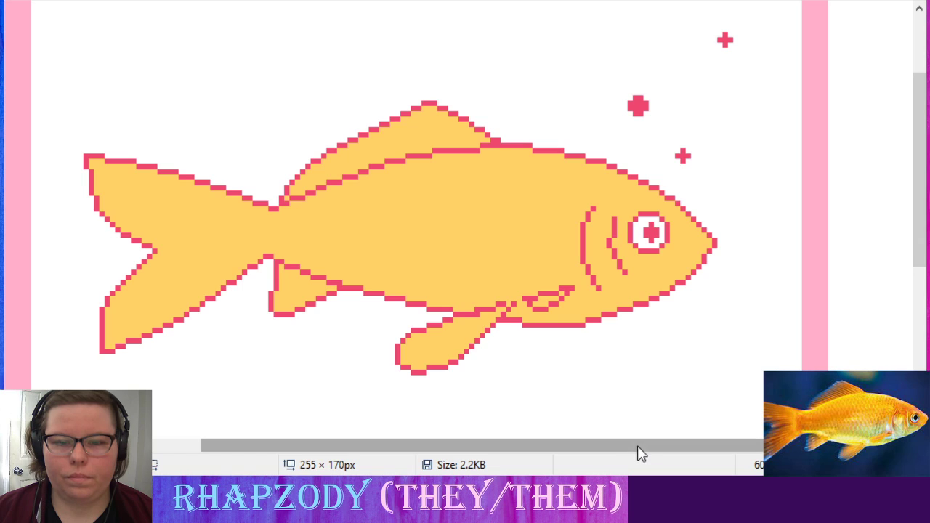
- Fill the background inside the pink frame with the palette's medium blue
{"action": "scroll", "coordinate": [407, 218], "scroll_direction": "down", "scroll_amount": 2}
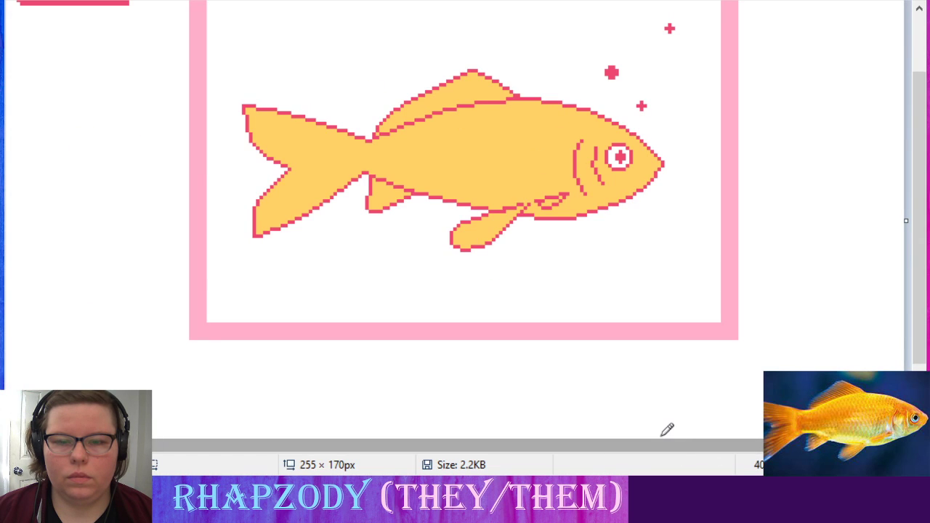
{"action": "scroll", "coordinate": [346, 332], "scroll_direction": "up", "scroll_amount": 2}
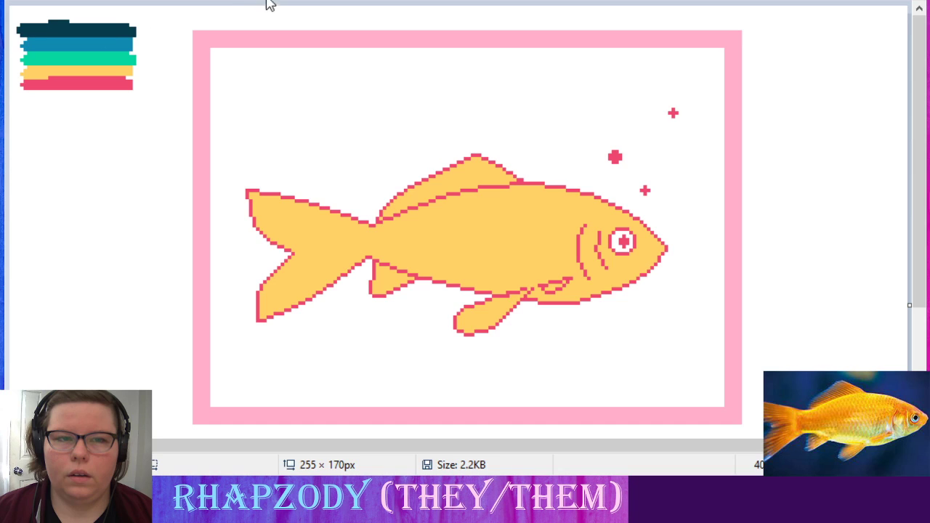
{"action": "left_click", "coordinate": [397, 95]}
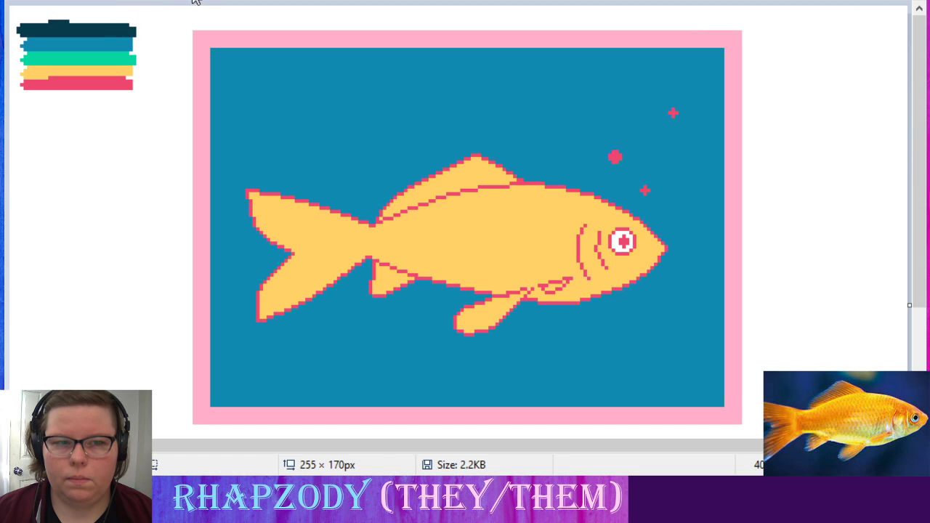
- Brush the palette's dark navy around all edges of the blue background, widening it into an irregular border inside the pink frame
{"action": "mouse_move", "coordinate": [256, 79]}
{"action": "left_mouse_down"}
{"action": "mouse_move", "coordinate": [288, 54]}
{"action": "mouse_move", "coordinate": [217, 86]}
{"action": "mouse_move", "coordinate": [196, 115]}
{"action": "mouse_move", "coordinate": [210, 61]}
{"action": "left_mouse_up"}
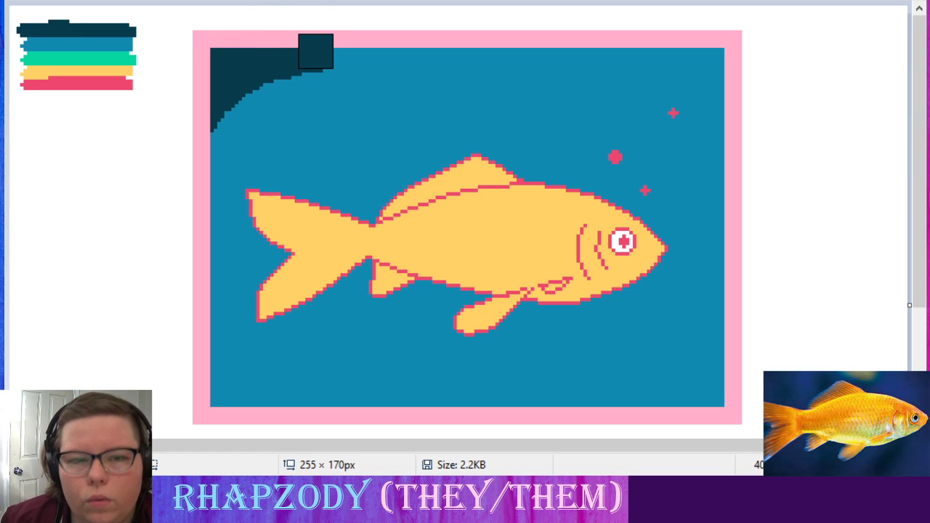
{"action": "mouse_move", "coordinate": [322, 51]}
{"action": "left_mouse_down"}
{"action": "mouse_move", "coordinate": [588, 51]}
{"action": "mouse_move", "coordinate": [704, 83]}
{"action": "mouse_move", "coordinate": [753, 121]}
{"action": "mouse_move", "coordinate": [685, 29]}
{"action": "left_mouse_up"}
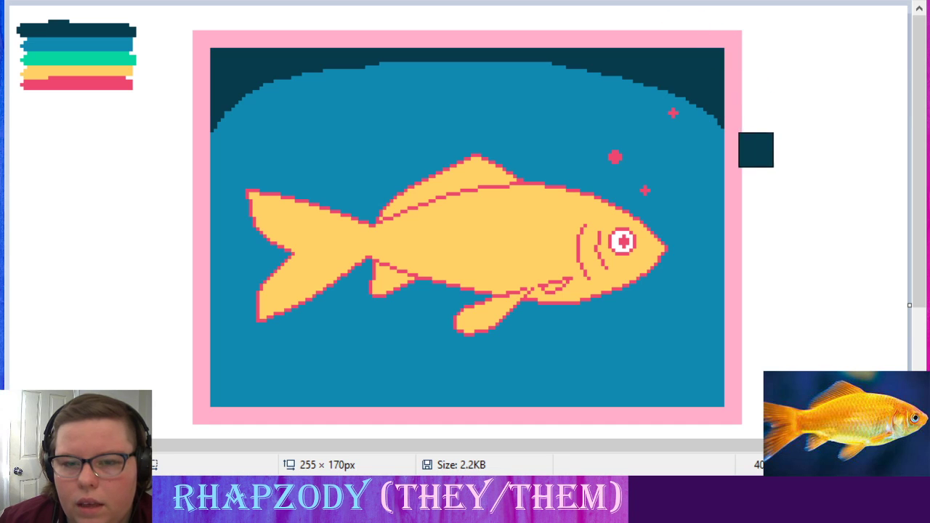
{"action": "left_click_drag", "start_coordinate": [741, 369], "coordinate": [676, 402]}
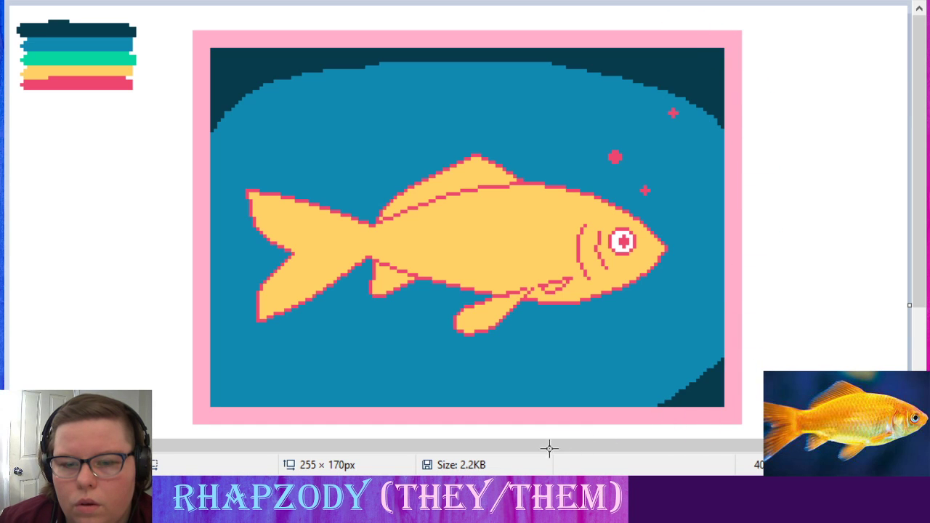
{"action": "mouse_move", "coordinate": [407, 424]}
{"action": "left_mouse_down"}
{"action": "mouse_move", "coordinate": [167, 375]}
{"action": "mouse_move", "coordinate": [353, 421]}
{"action": "left_mouse_up"}
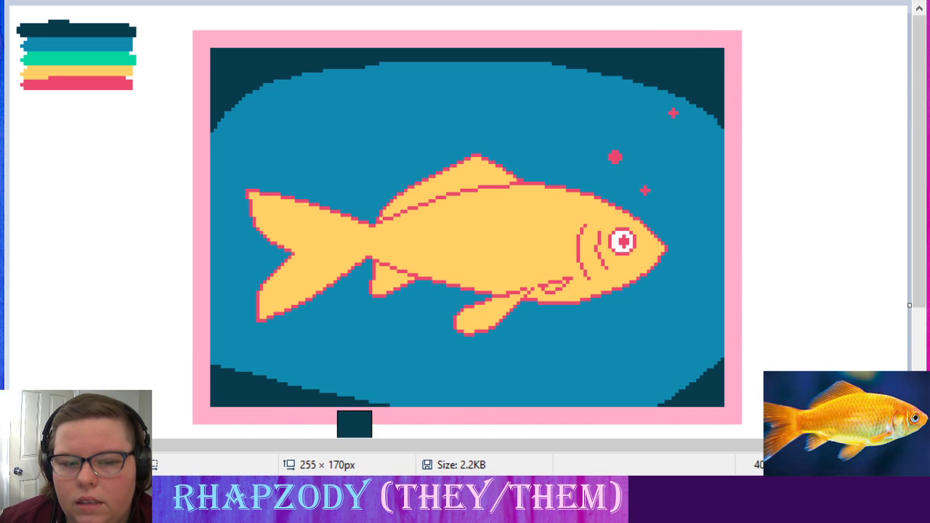
{"action": "left_click_drag", "start_coordinate": [742, 389], "coordinate": [587, 414]}
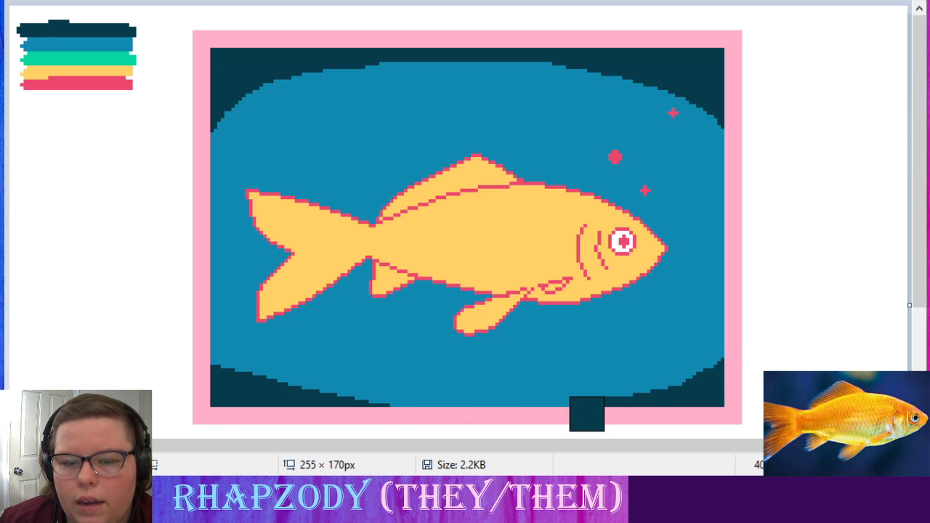
{"action": "mouse_move", "coordinate": [445, 417]}
{"action": "left_mouse_down"}
{"action": "mouse_move", "coordinate": [362, 406]}
{"action": "mouse_move", "coordinate": [288, 382]}
{"action": "mouse_move", "coordinate": [218, 340]}
{"action": "mouse_move", "coordinate": [189, 278]}
{"action": "left_mouse_up"}
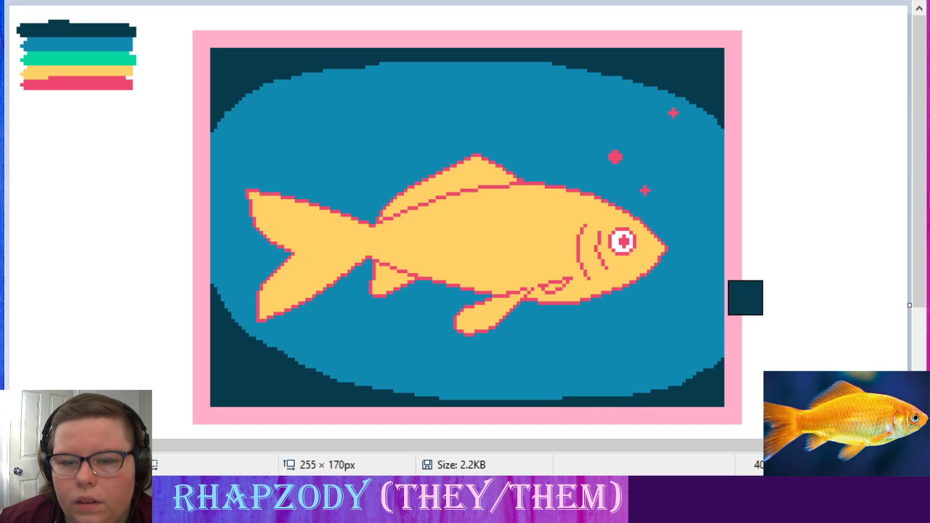
{"action": "left_click_drag", "start_coordinate": [722, 337], "coordinate": [720, 373]}
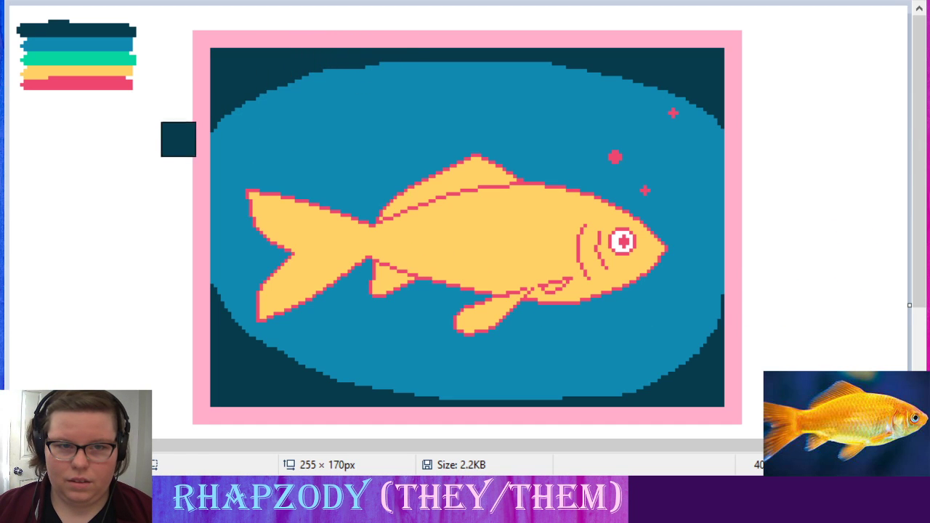
{"action": "mouse_move", "coordinate": [195, 117]}
{"action": "left_mouse_down"}
{"action": "mouse_move", "coordinate": [322, 61]}
{"action": "mouse_move", "coordinate": [390, 51]}
{"action": "mouse_move", "coordinate": [576, 62]}
{"action": "mouse_move", "coordinate": [650, 87]}
{"action": "mouse_move", "coordinate": [725, 128]}
{"action": "mouse_move", "coordinate": [759, 192]}
{"action": "mouse_move", "coordinate": [717, 265]}
{"action": "mouse_move", "coordinate": [717, 336]}
{"action": "mouse_move", "coordinate": [594, 421]}
{"action": "mouse_move", "coordinate": [323, 392]}
{"action": "mouse_move", "coordinate": [298, 364]}
{"action": "mouse_move", "coordinate": [228, 340]}
{"action": "mouse_move", "coordinate": [193, 288]}
{"action": "mouse_move", "coordinate": [207, 135]}
{"action": "mouse_move", "coordinate": [362, 72]}
{"action": "mouse_move", "coordinate": [439, 83]}
{"action": "mouse_move", "coordinate": [605, 78]}
{"action": "mouse_move", "coordinate": [660, 107]}
{"action": "mouse_move", "coordinate": [725, 160]}
{"action": "mouse_move", "coordinate": [731, 139]}
{"action": "mouse_move", "coordinate": [647, 93]}
{"action": "mouse_move", "coordinate": [495, 104]}
{"action": "mouse_move", "coordinate": [226, 84]}
{"action": "left_mouse_up"}
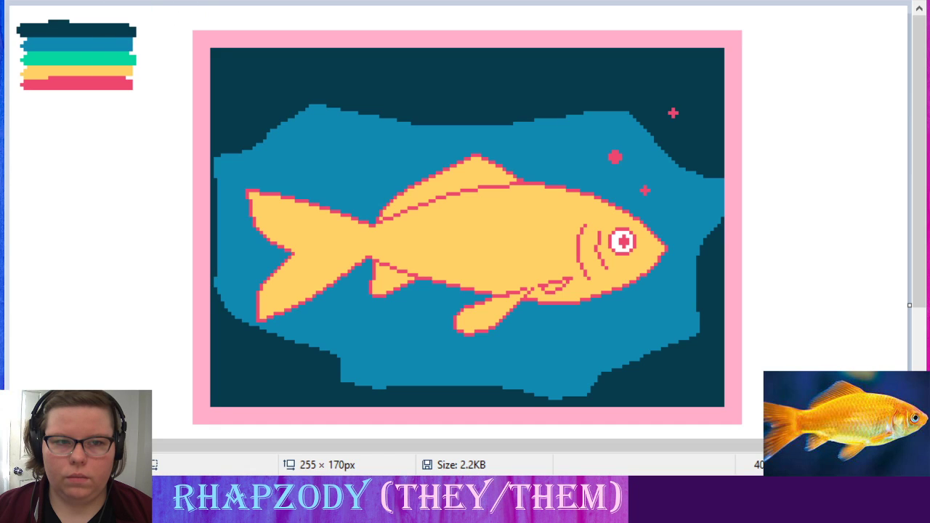
- Fill the three bubbles above the fish's head with the palette's green
{"action": "left_click", "coordinate": [620, 157]}
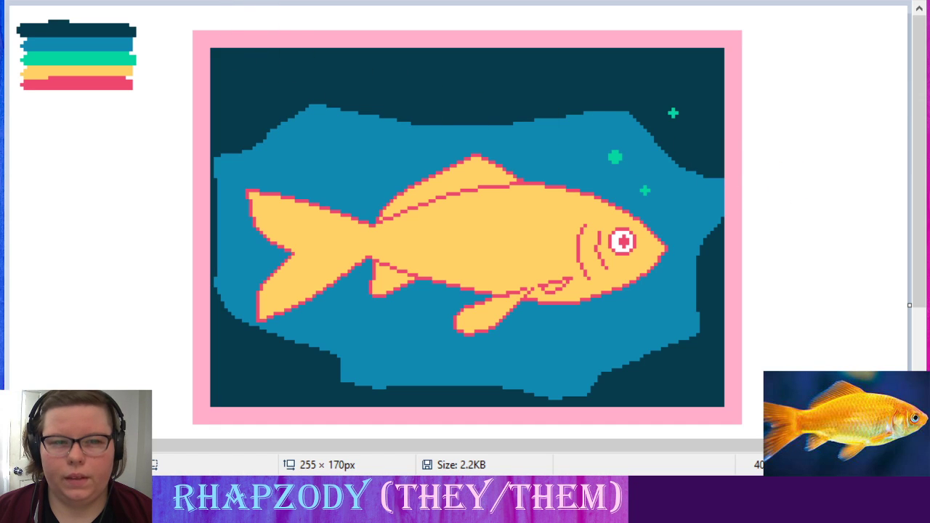
- Pencil palette green over the outline pixels where the dorsal fin and both lower fins join the body
{"action": "key", "text": "ctrl+plus"}
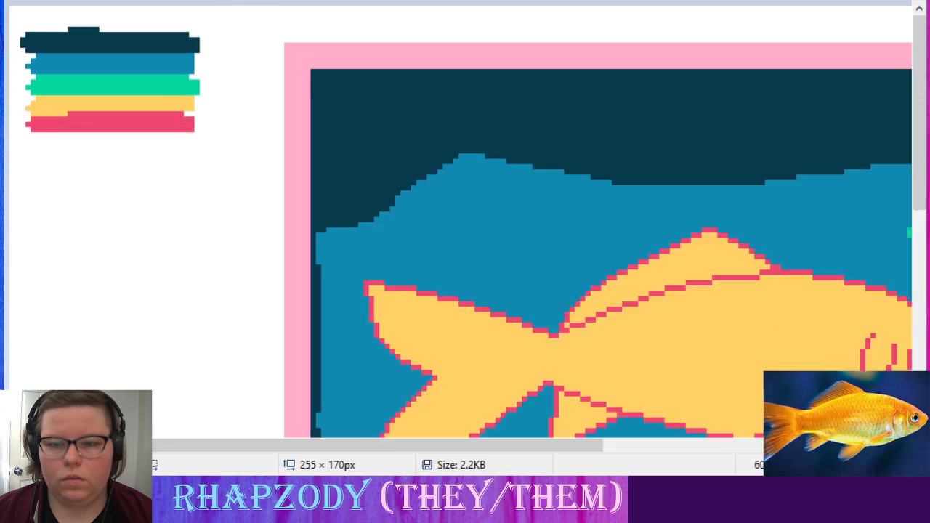
{"action": "scroll", "coordinate": [531, 415], "scroll_direction": "down", "scroll_amount": 3}
{"action": "left_click_drag", "start_coordinate": [550, 453], "coordinate": [686, 453]}
{"action": "scroll", "coordinate": [675, 272], "scroll_direction": "up", "scroll_amount": 2}
{"action": "scroll", "coordinate": [669, 271], "scroll_direction": "down", "scroll_amount": 2}
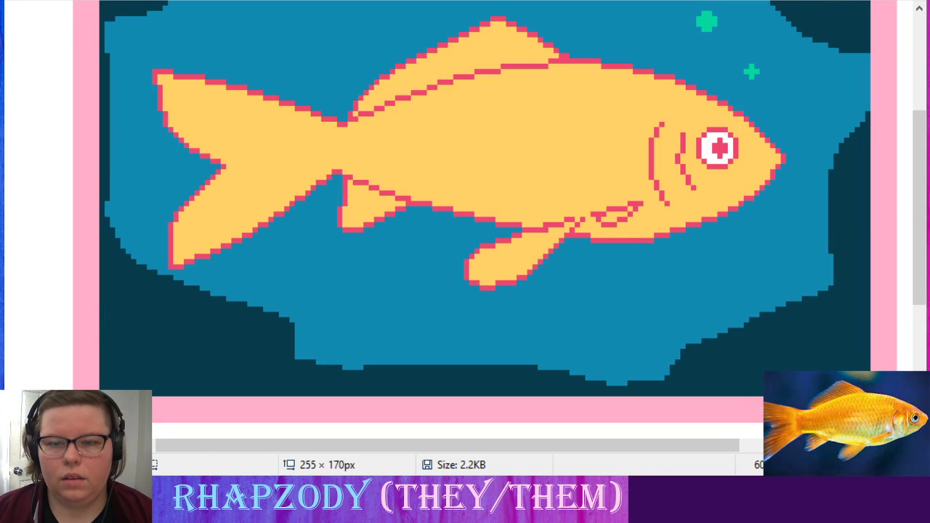
{"action": "key", "text": "ctrl+plus"}
{"action": "left_click_drag", "start_coordinate": [598, 453], "coordinate": [649, 455]}
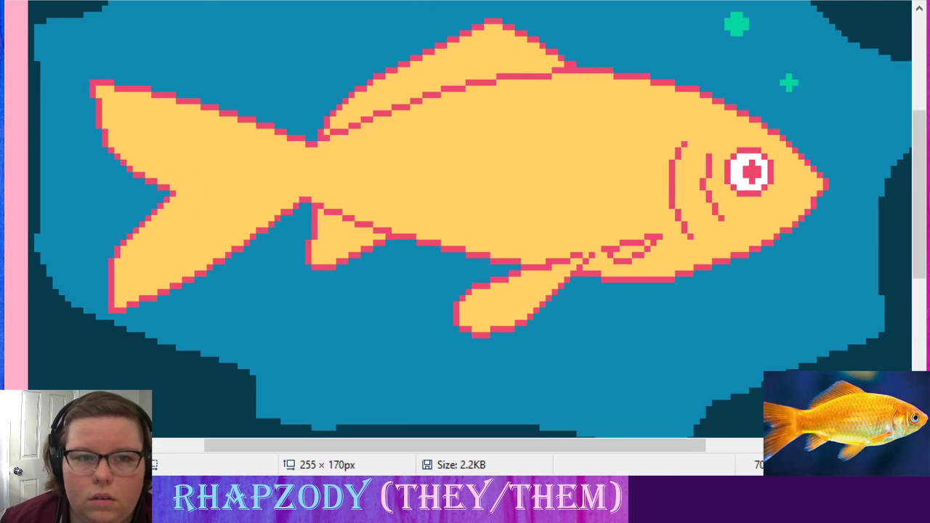
{"action": "left_click", "coordinate": [790, 82]}
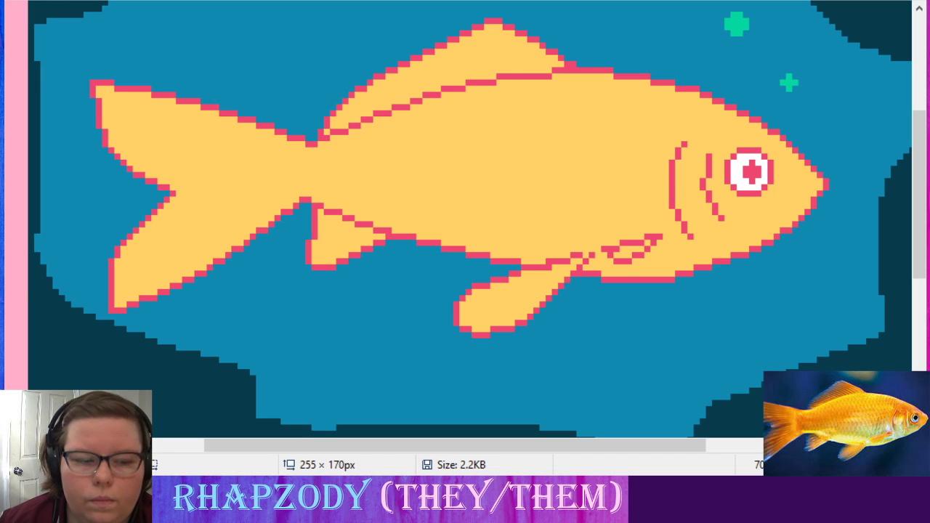
{"action": "scroll", "coordinate": [785, 262], "scroll_direction": "up", "scroll_amount": 1}
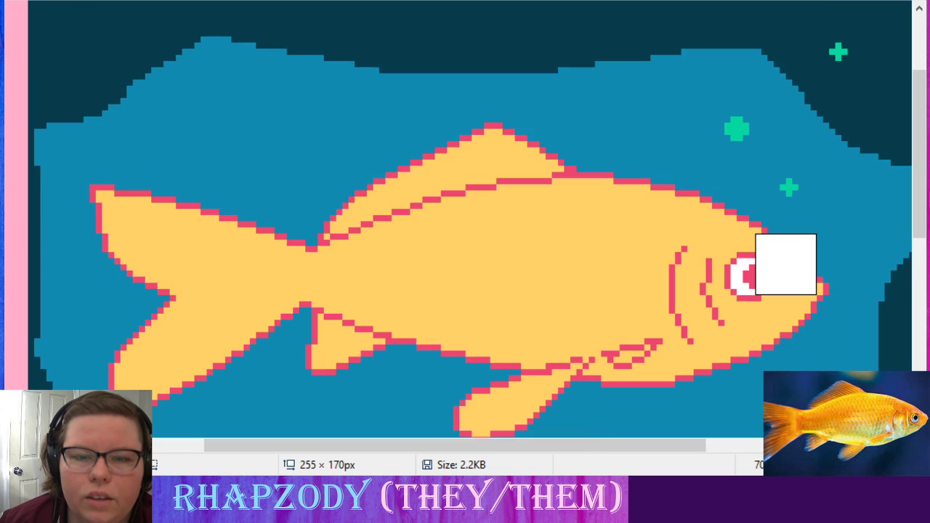
{"action": "scroll", "coordinate": [784, 263], "scroll_direction": "down", "scroll_amount": 4}
{"action": "scroll", "coordinate": [786, 263], "scroll_direction": "up", "scroll_amount": 5}
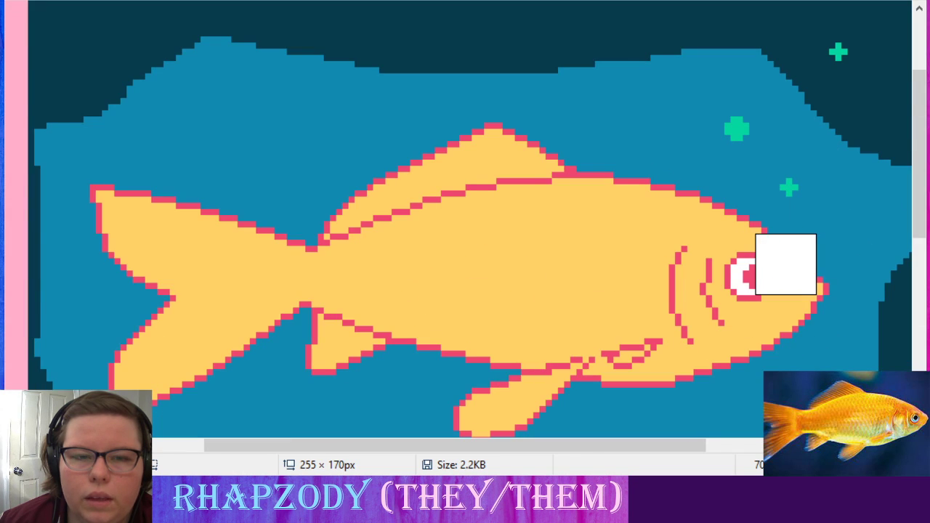
{"action": "scroll", "coordinate": [785, 264], "scroll_direction": "down", "scroll_amount": 2}
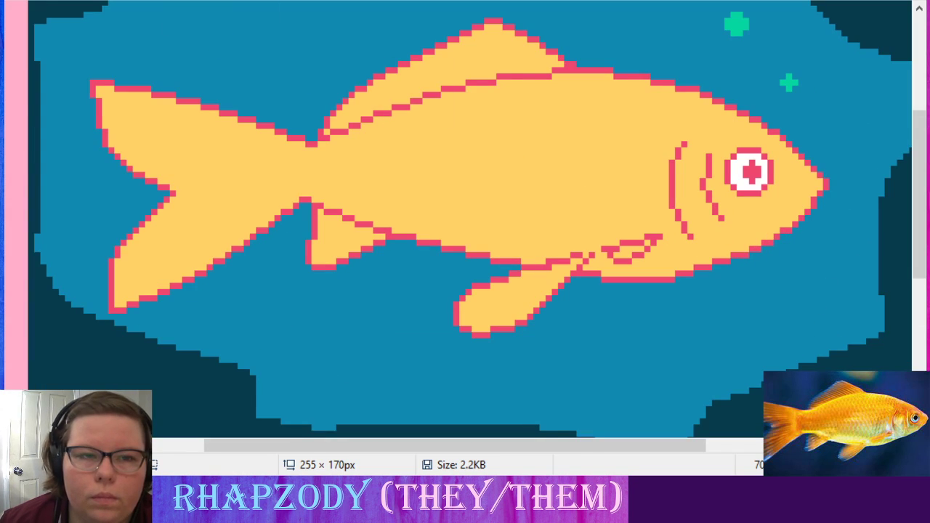
{"action": "left_click", "coordinate": [316, 218]}
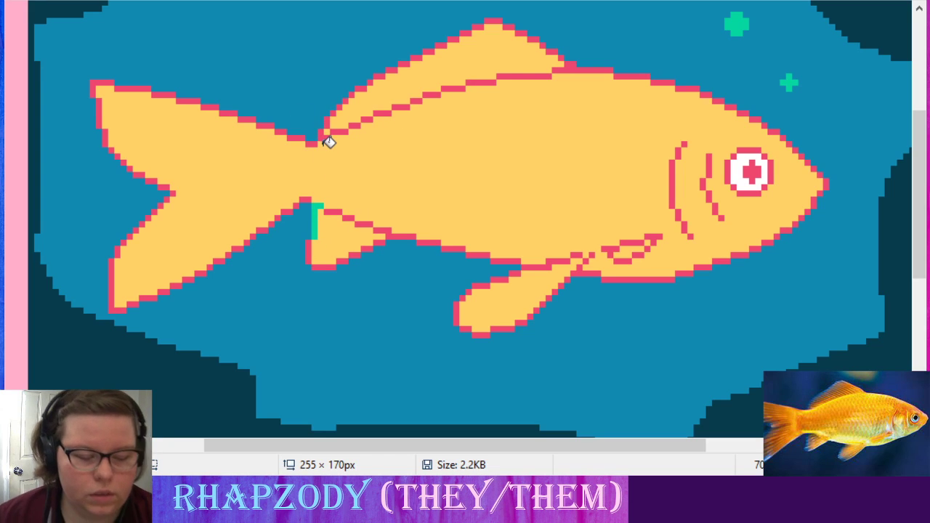
{"action": "key", "text": "ctrl+z"}
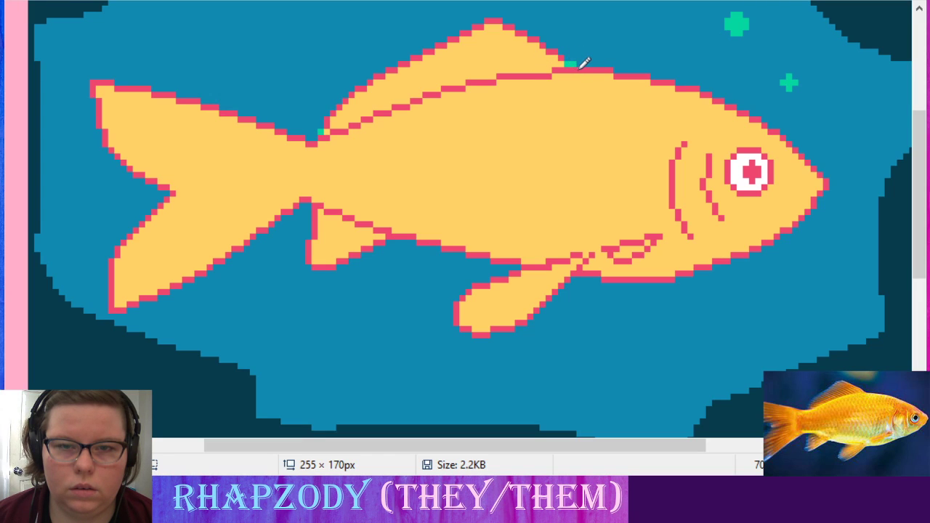
{"action": "left_click", "coordinate": [321, 134]}
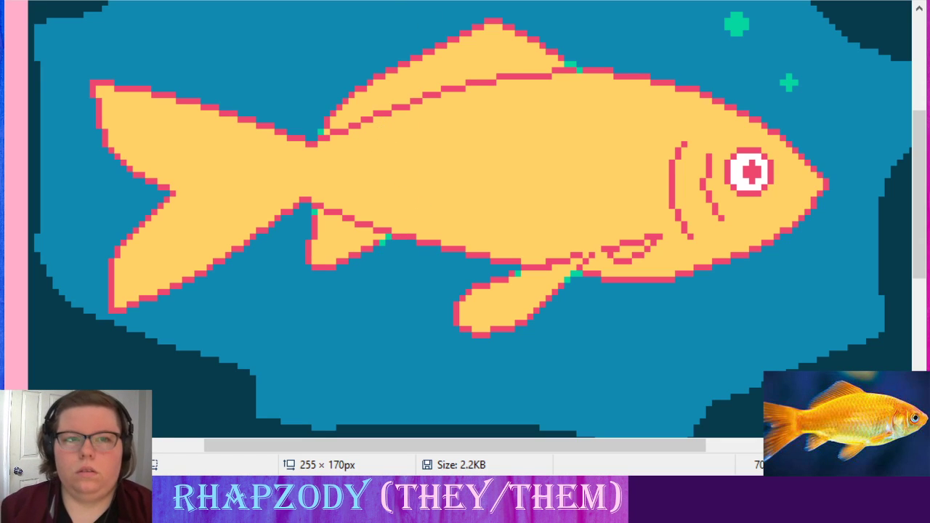
- Fill the outline segments along the belly between the lower fins and around the front lower fin with green
{"action": "mouse_move", "coordinate": [387, 237]}
{"action": "left_mouse_down"}
{"action": "mouse_move", "coordinate": [485, 251]}
{"action": "mouse_move", "coordinate": [513, 274]}
{"action": "mouse_move", "coordinate": [473, 286]}
{"action": "left_mouse_up"}
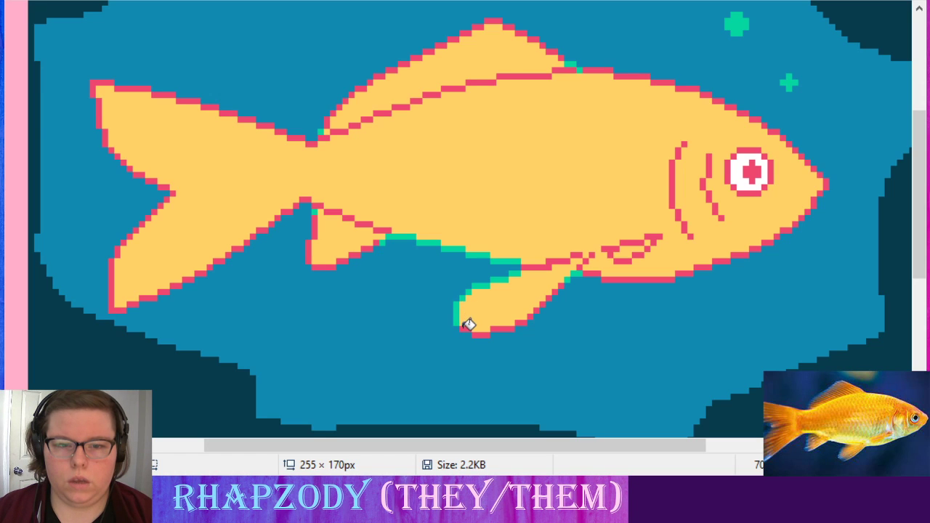
{"action": "left_click", "coordinate": [471, 327]}
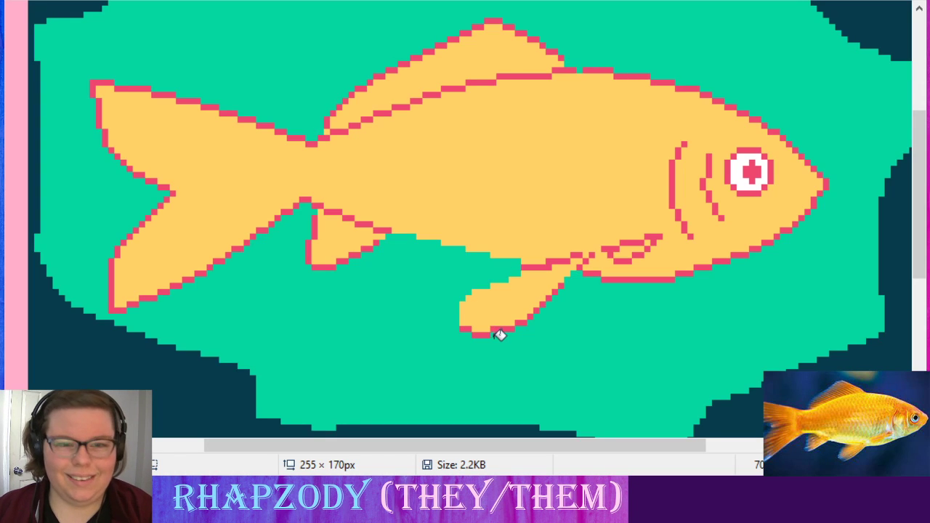
{"action": "key", "text": "ctrl+z"}
{"action": "mouse_move", "coordinate": [473, 324]}
{"action": "left_mouse_down"}
{"action": "mouse_move", "coordinate": [496, 327]}
{"action": "mouse_move", "coordinate": [543, 308]}
{"action": "left_mouse_up"}
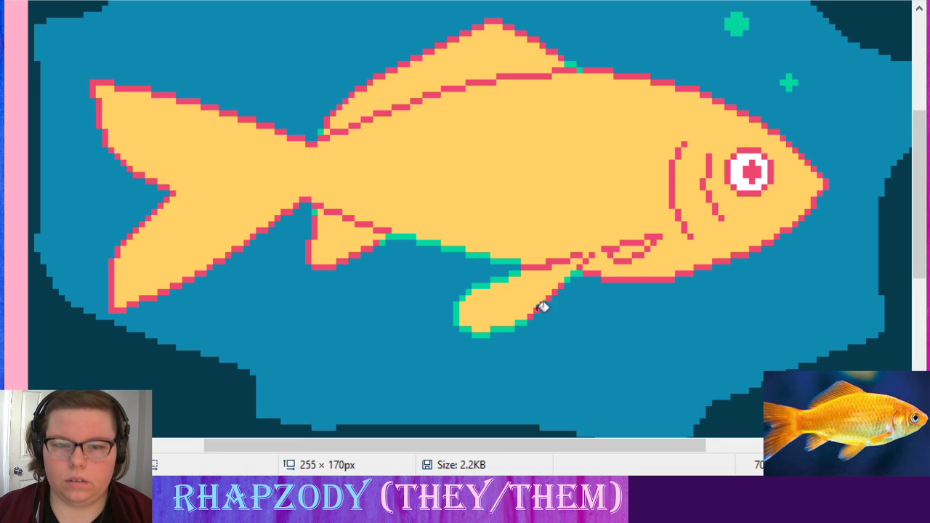
- Fill outline segments green from the front belly to the snout, along the back ahead of the dorsal fin and at its tip
{"action": "mouse_move", "coordinate": [596, 271]}
{"action": "left_mouse_down"}
{"action": "mouse_move", "coordinate": [630, 286]}
{"action": "mouse_move", "coordinate": [639, 276]}
{"action": "mouse_move", "coordinate": [676, 278]}
{"action": "mouse_move", "coordinate": [759, 253]}
{"action": "mouse_move", "coordinate": [747, 250]}
{"action": "mouse_move", "coordinate": [790, 230]}
{"action": "left_mouse_up"}
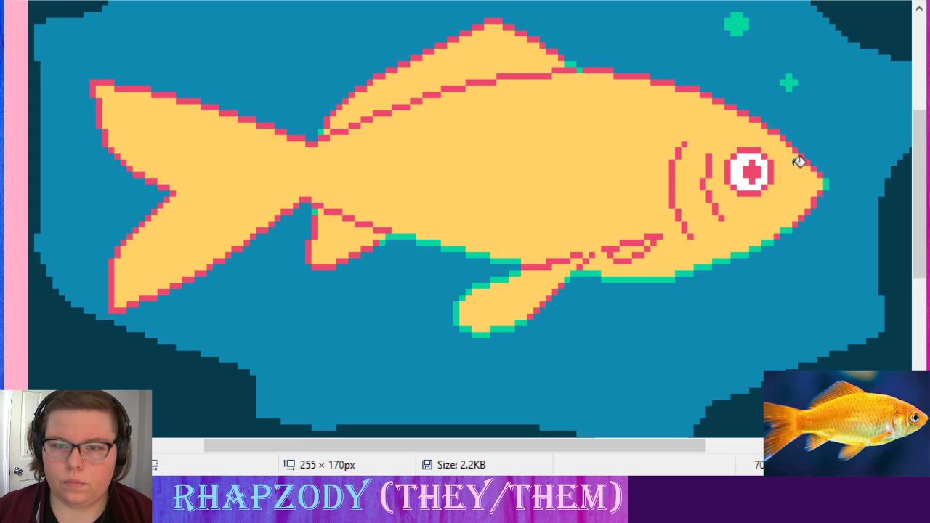
{"action": "mouse_move", "coordinate": [627, 69]}
{"action": "left_mouse_down"}
{"action": "mouse_move", "coordinate": [608, 68]}
{"action": "mouse_move", "coordinate": [629, 72]}
{"action": "left_mouse_up"}
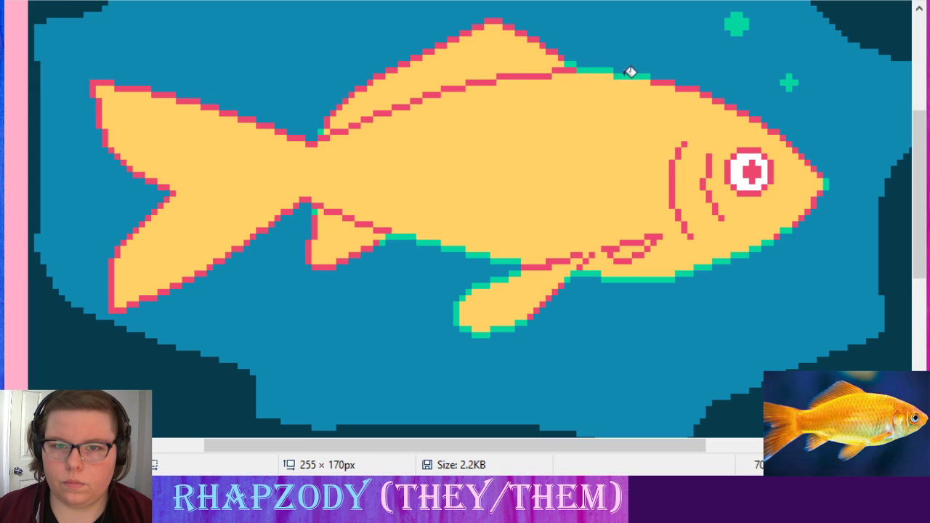
{"action": "left_click", "coordinate": [499, 18]}
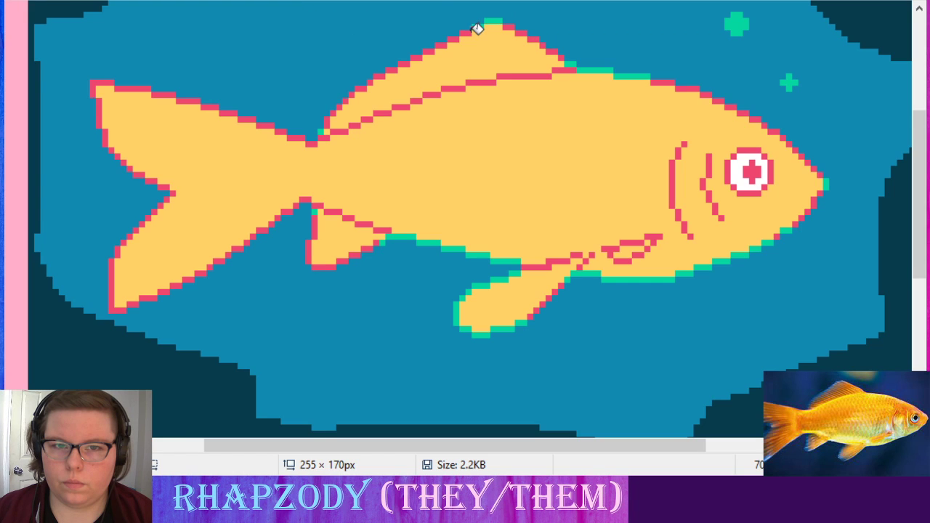
- Fill the outline segments around the small rear lower fin with green
{"action": "scroll", "coordinate": [465, 218], "scroll_direction": "up", "scroll_amount": 1, "text": "ctrl"}
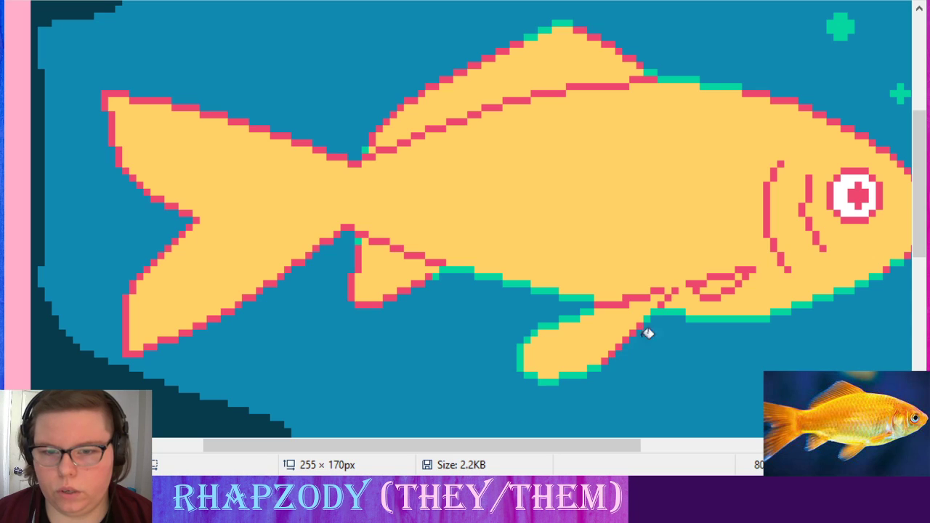
{"action": "mouse_move", "coordinate": [358, 246]}
{"action": "left_mouse_down"}
{"action": "mouse_move", "coordinate": [356, 276]}
{"action": "mouse_move", "coordinate": [368, 293]}
{"action": "left_mouse_up"}
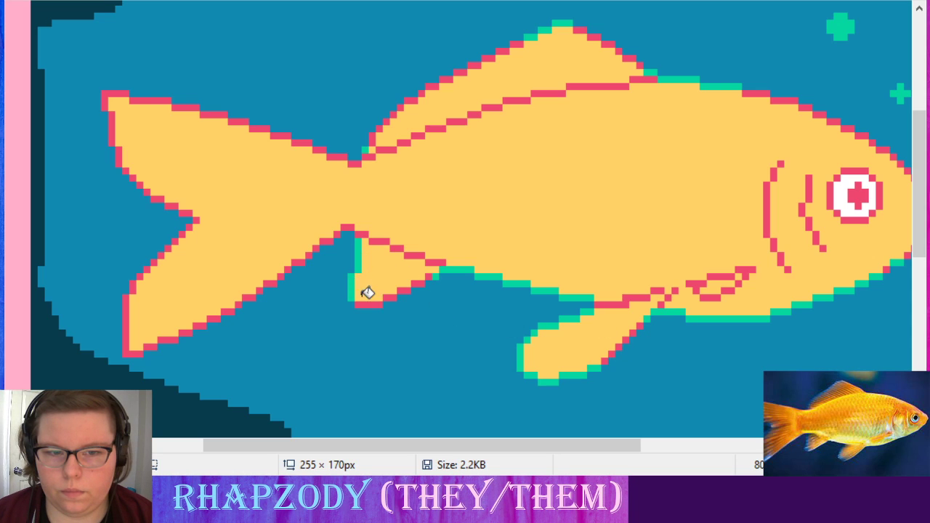
{"action": "left_click", "coordinate": [374, 304]}
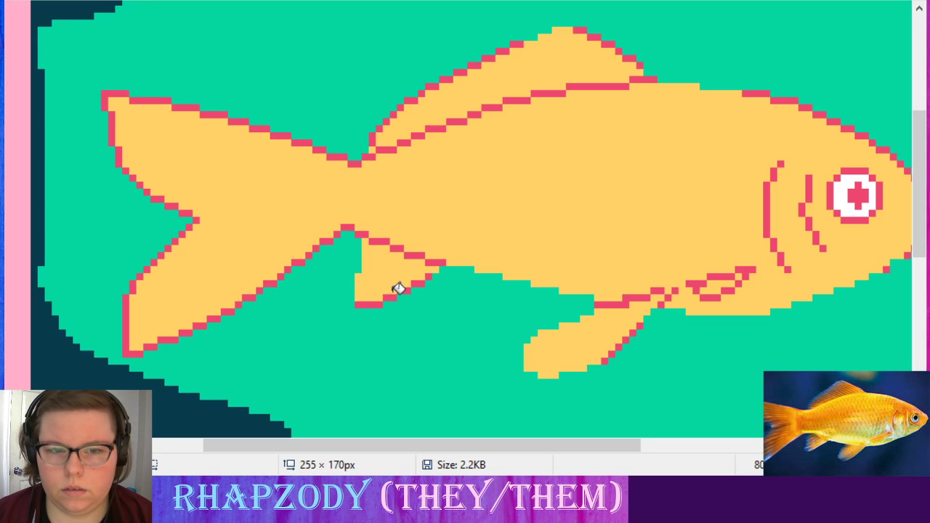
{"action": "key", "text": "ctrl+z"}
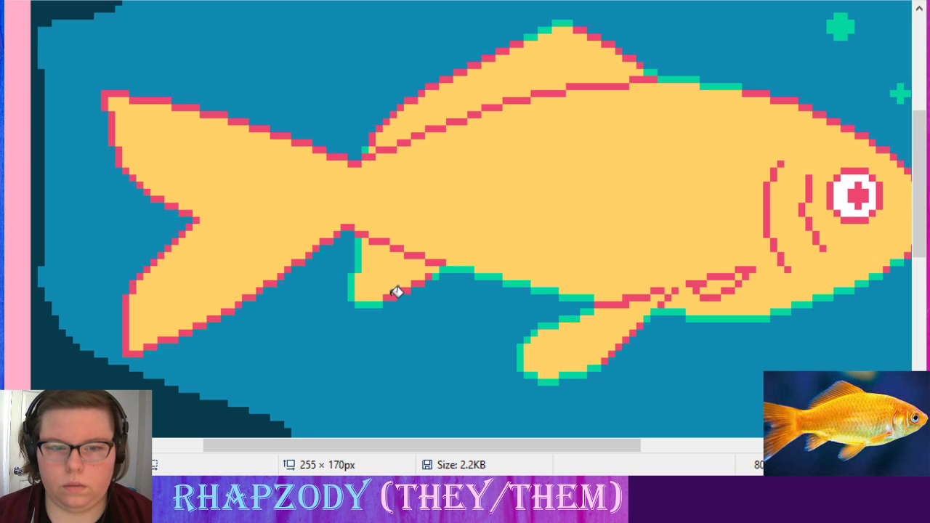
{"action": "left_click_drag", "start_coordinate": [407, 288], "coordinate": [426, 277]}
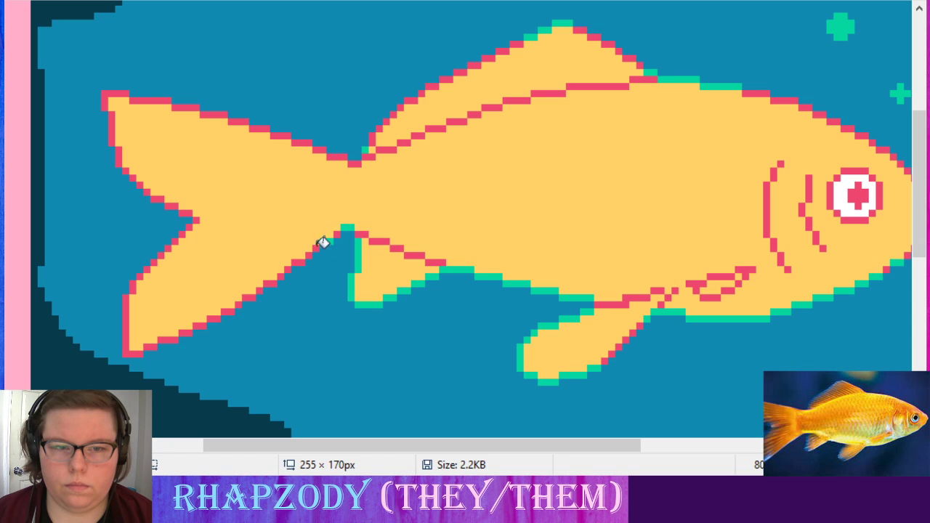
- Fill the outline segments along the underside and rear edge of the tail's lower lobe with green
{"action": "left_click", "coordinate": [306, 260]}
{"action": "key", "text": "ctrl+z"}
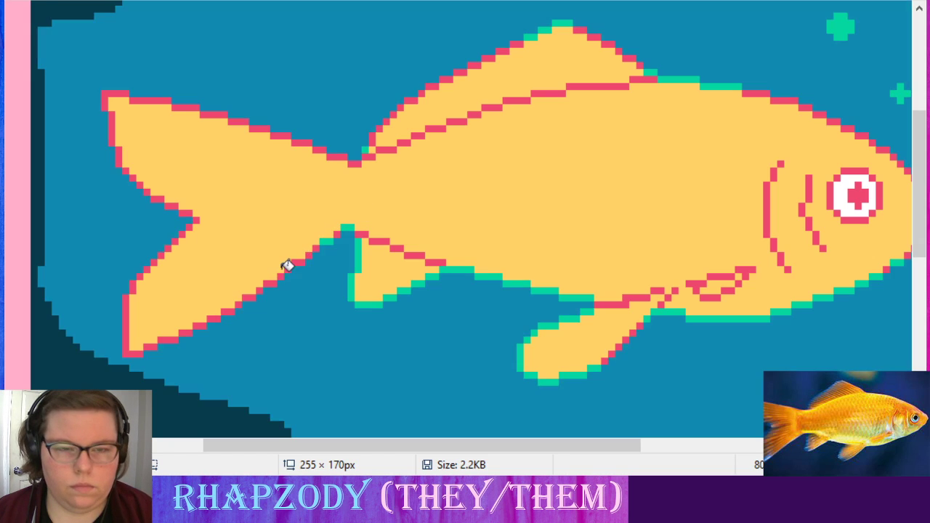
{"action": "left_click", "coordinate": [126, 311]}
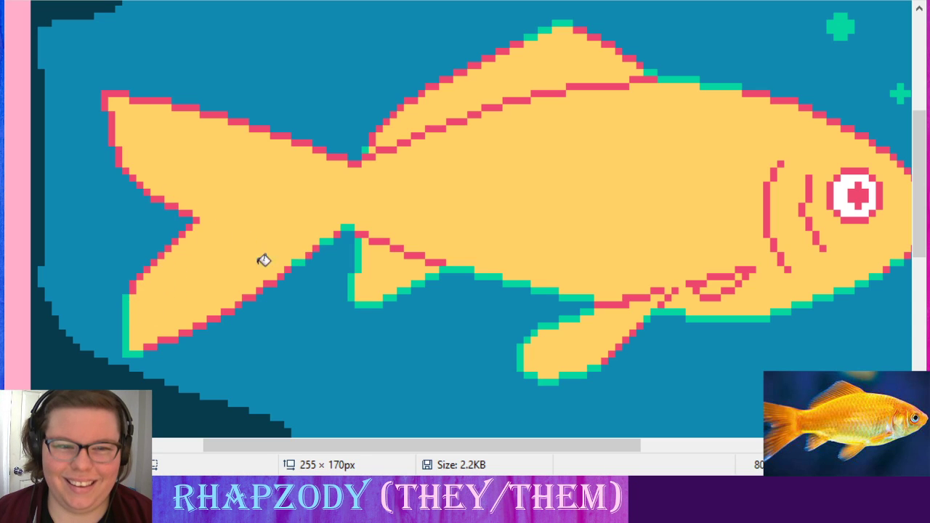
{"action": "mouse_move", "coordinate": [276, 279]}
{"action": "left_mouse_down"}
{"action": "mouse_move", "coordinate": [150, 345]}
{"action": "mouse_move", "coordinate": [145, 280]}
{"action": "left_mouse_up"}
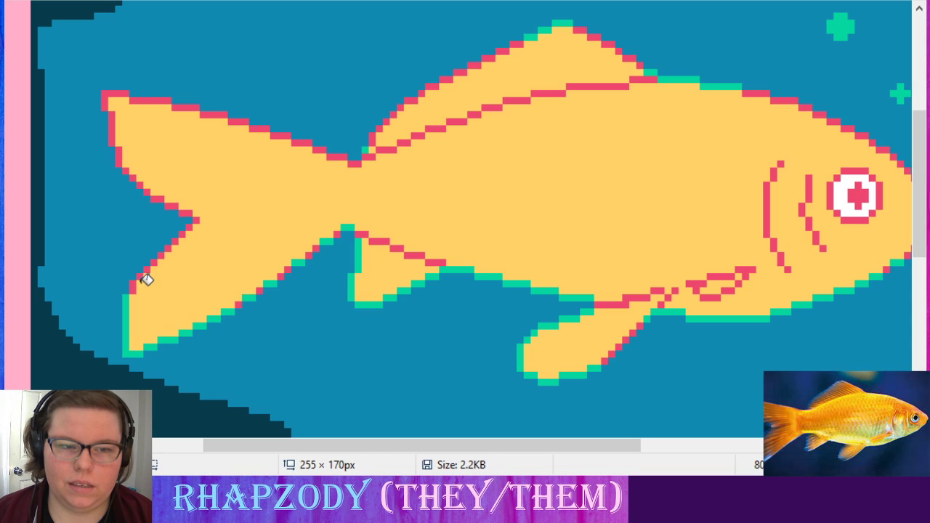
{"action": "left_click", "coordinate": [135, 287]}
- Fill the outline segments around the tail's upper lobe, from the fork along the top edge to the body, with green
{"action": "left_click_drag", "start_coordinate": [189, 209], "coordinate": [151, 190]}
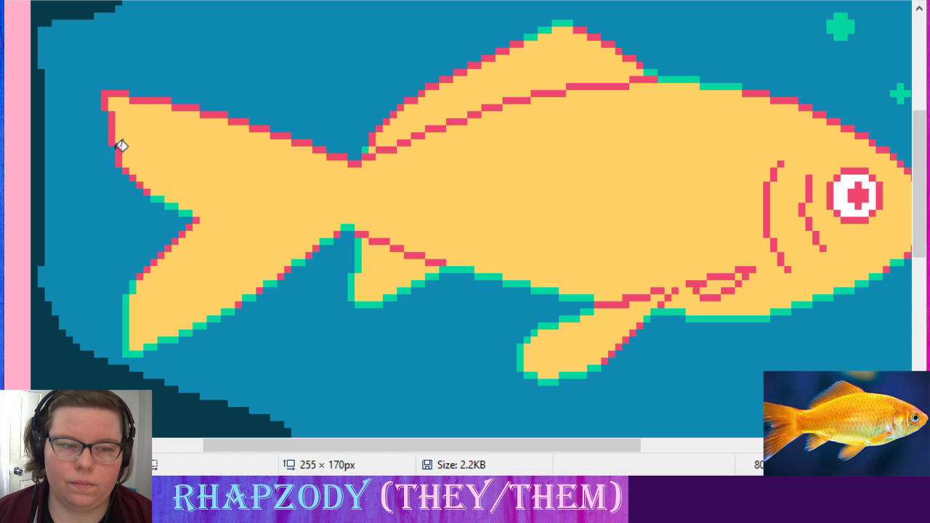
{"action": "mouse_move", "coordinate": [121, 146]}
{"action": "left_mouse_down"}
{"action": "mouse_move", "coordinate": [103, 87]}
{"action": "mouse_move", "coordinate": [220, 110]}
{"action": "mouse_move", "coordinate": [361, 155]}
{"action": "mouse_move", "coordinate": [356, 161]}
{"action": "left_mouse_up"}
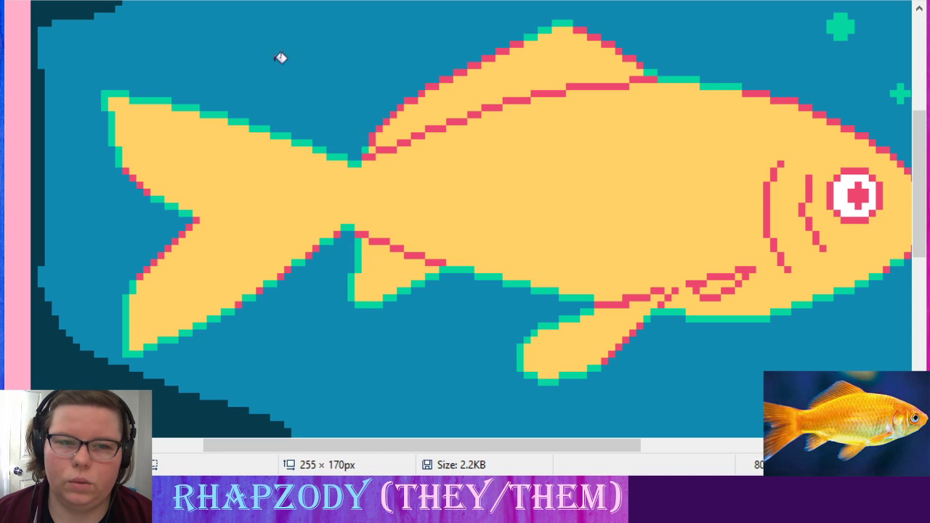
- Recolour the pink outline segments along the dorsal fin and along the back above the eye green
{"action": "left_click", "coordinate": [367, 153]}
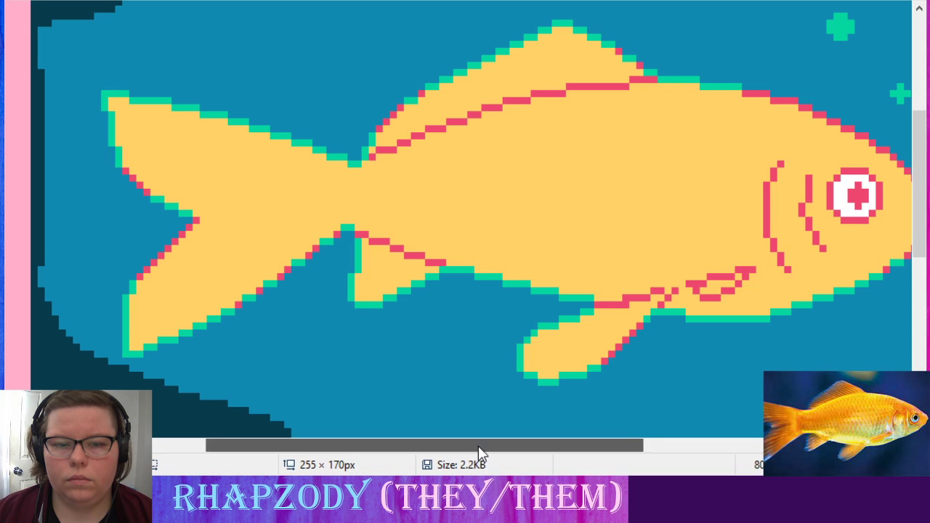
{"action": "left_click_drag", "start_coordinate": [478, 445], "coordinate": [595, 449]}
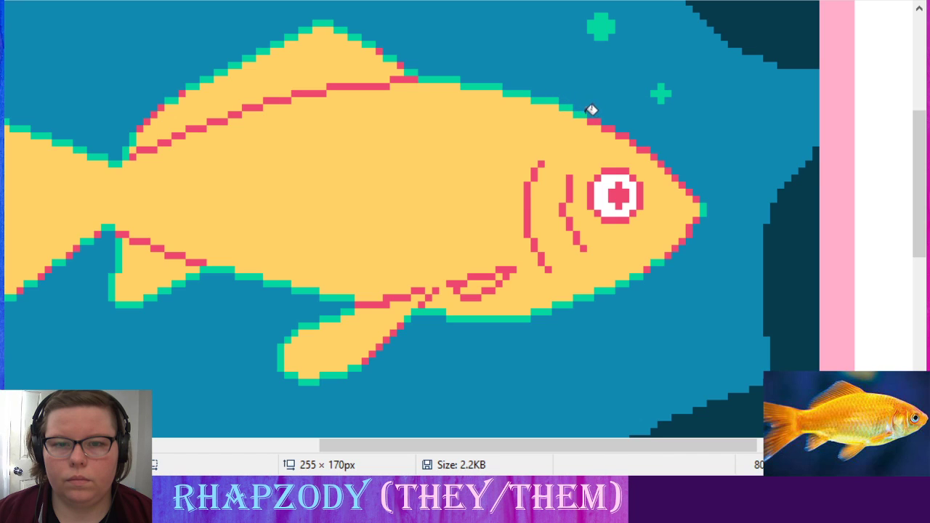
{"action": "left_click_drag", "start_coordinate": [600, 116], "coordinate": [646, 147]}
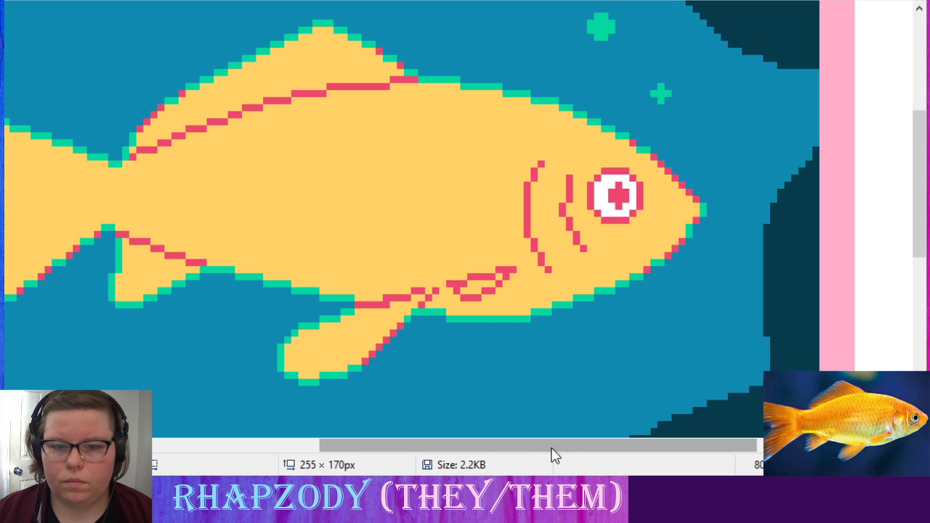
- Trace green lines over the pink outline segments at the tail's inner fork, tail underside, dorsal fin's rear edge and front lower fin
{"action": "left_click_drag", "start_coordinate": [552, 455], "coordinate": [444, 455]}
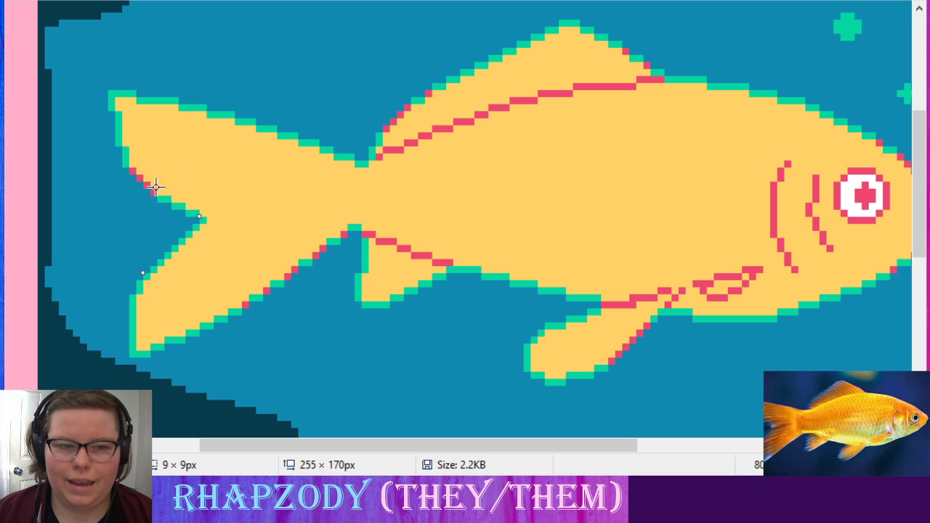
{"action": "left_click_drag", "start_coordinate": [134, 168], "coordinate": [150, 188]}
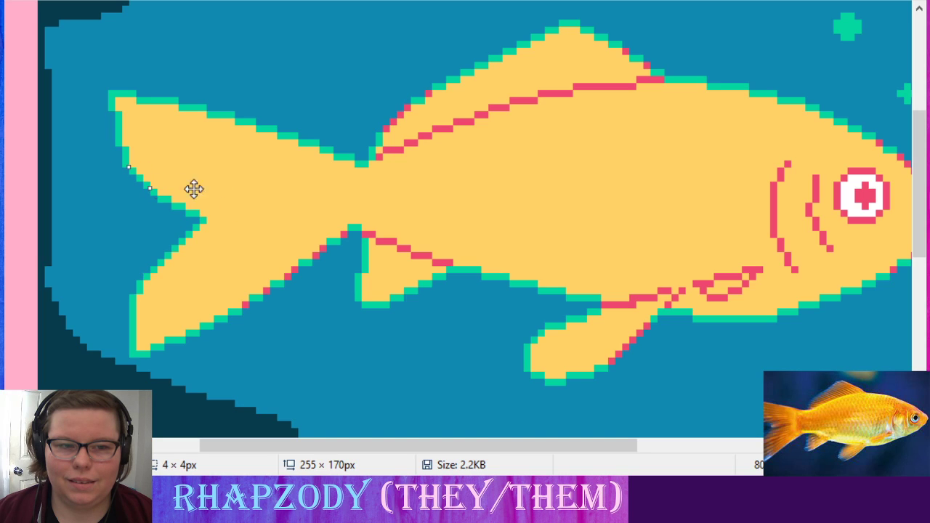
{"action": "left_click_drag", "start_coordinate": [408, 107], "coordinate": [383, 130]}
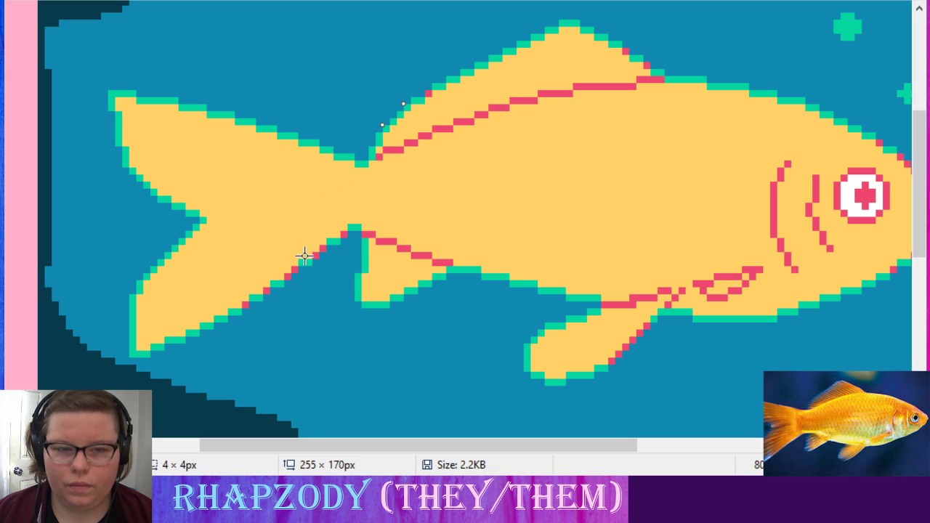
{"action": "left_click_drag", "start_coordinate": [324, 248], "coordinate": [315, 254]}
{"action": "left_click_drag", "start_coordinate": [645, 324], "coordinate": [608, 357]}
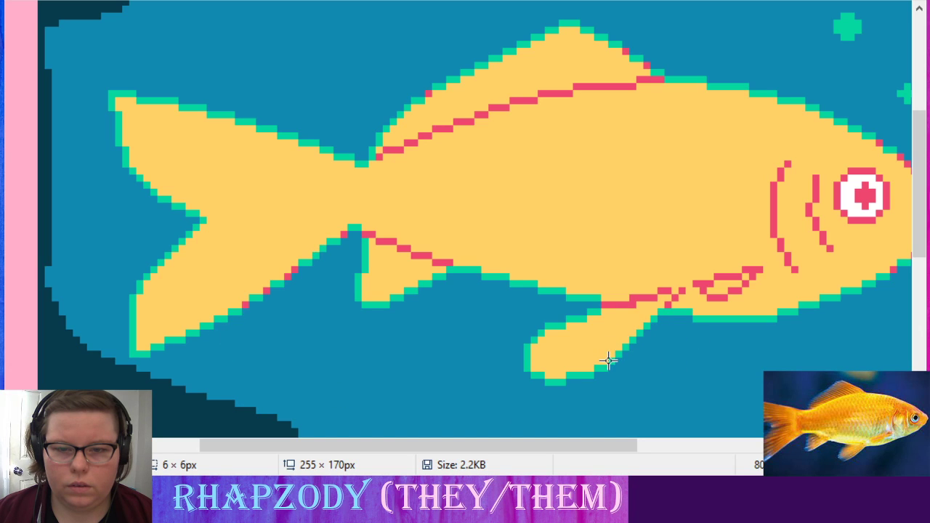
{"action": "left_click_drag", "start_coordinate": [293, 268], "coordinate": [290, 275]}
- Trace the outline from the forehead down to the snout with a green line, undoing and redrawing the first attempt
{"action": "left_click_drag", "start_coordinate": [458, 444], "coordinate": [599, 446]}
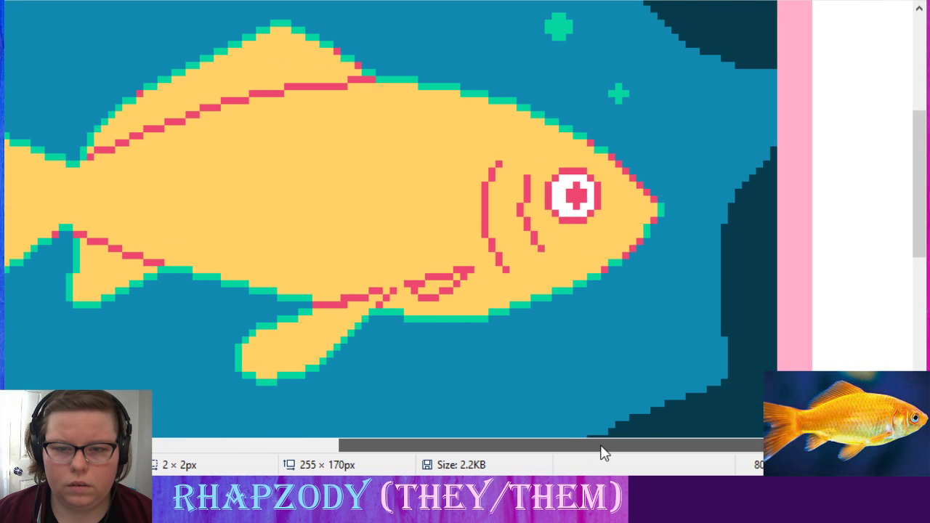
{"action": "left_click_drag", "start_coordinate": [615, 163], "coordinate": [646, 194]}
{"action": "key", "text": "ctrl+z"}
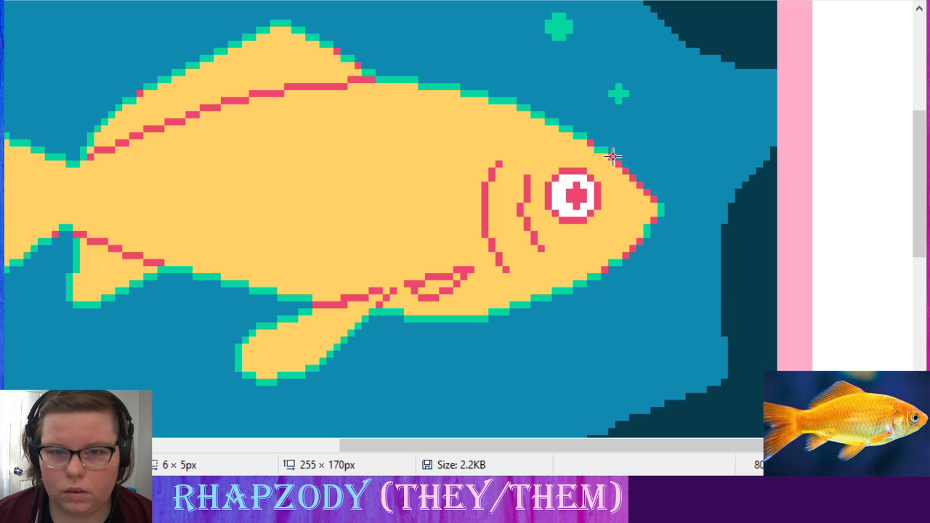
{"action": "left_click_drag", "start_coordinate": [612, 157], "coordinate": [651, 195]}
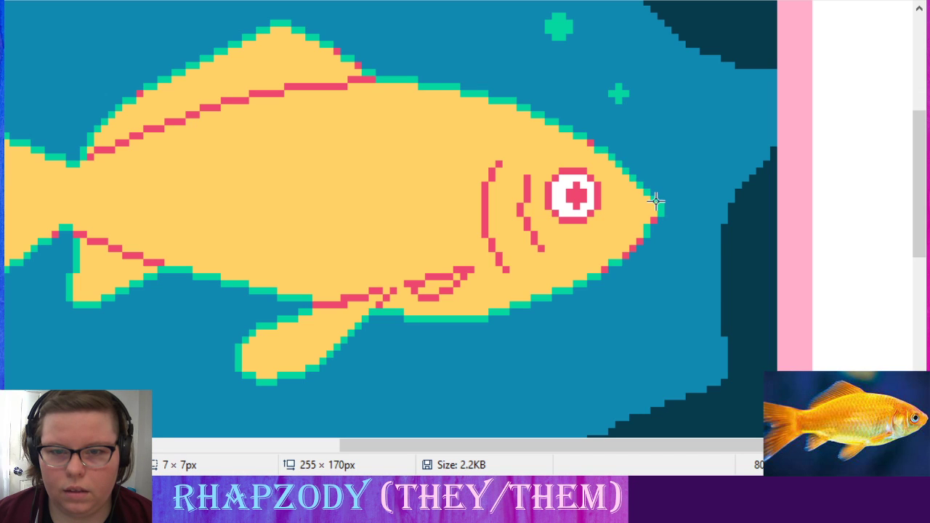
{"action": "left_click", "coordinate": [715, 238]}
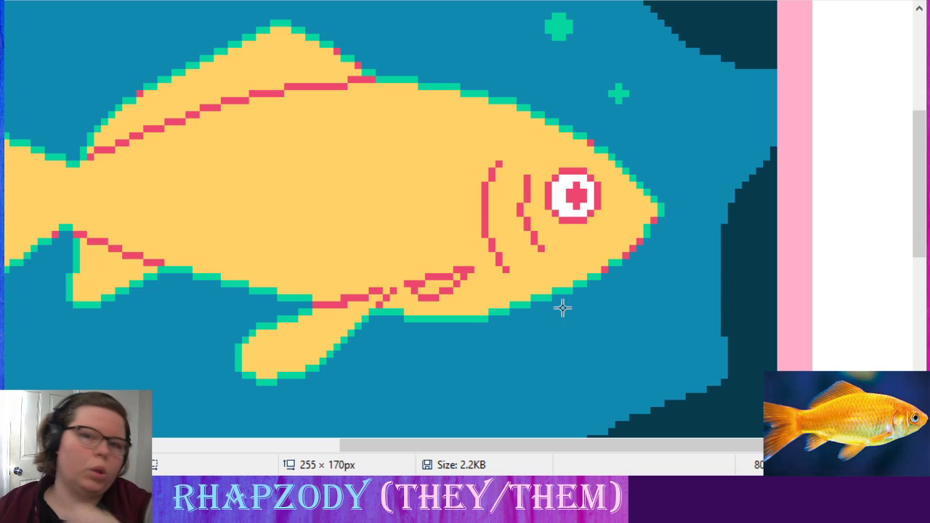
- Recolour the remaining stray pink outline pixels along the jaw, dorsal fin, forehead and tail green
{"action": "scroll", "coordinate": [411, 312], "scroll_direction": "up", "scroll_amount": 1}
{"action": "scroll", "coordinate": [141, 194], "scroll_direction": "down", "scroll_amount": 2}
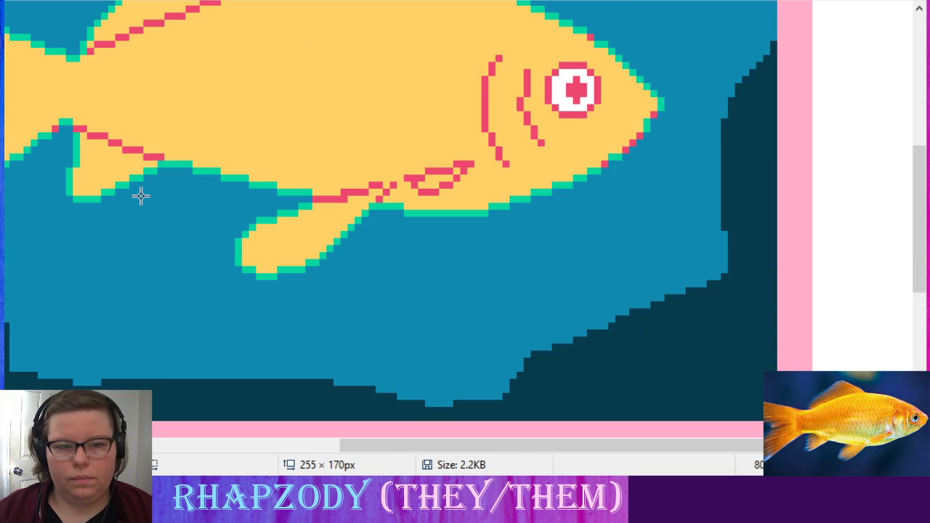
{"action": "scroll", "coordinate": [140, 196], "scroll_direction": "up", "scroll_amount": 1}
{"action": "scroll", "coordinate": [141, 196], "scroll_direction": "down", "scroll_amount": 1}
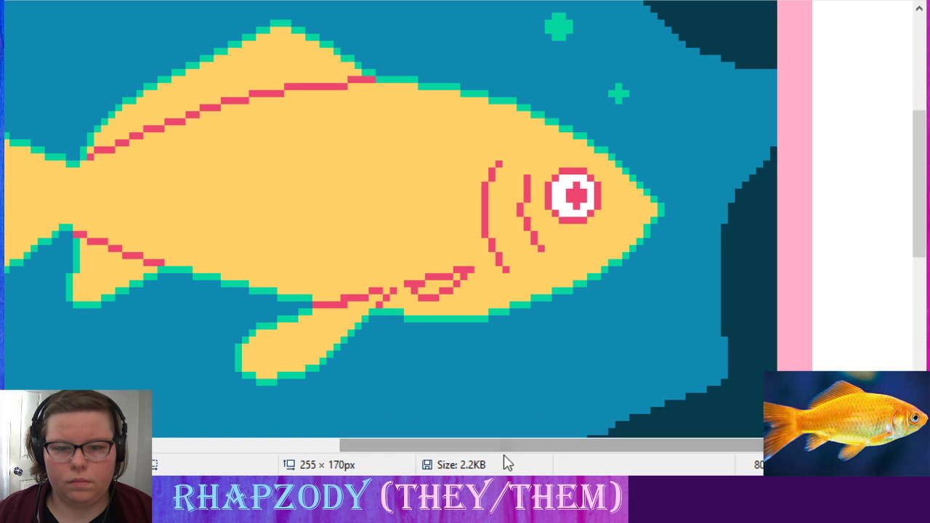
{"action": "left_click_drag", "start_coordinate": [507, 445], "coordinate": [364, 450]}
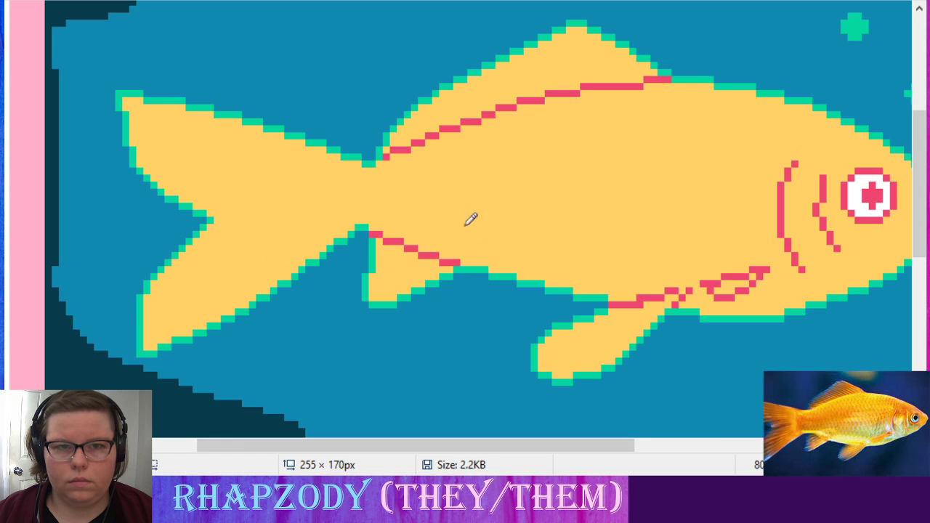
- Fill the fish's pupil with navy and try blue and green around it before refilling that area white
{"action": "left_click_drag", "start_coordinate": [505, 445], "coordinate": [626, 429]}
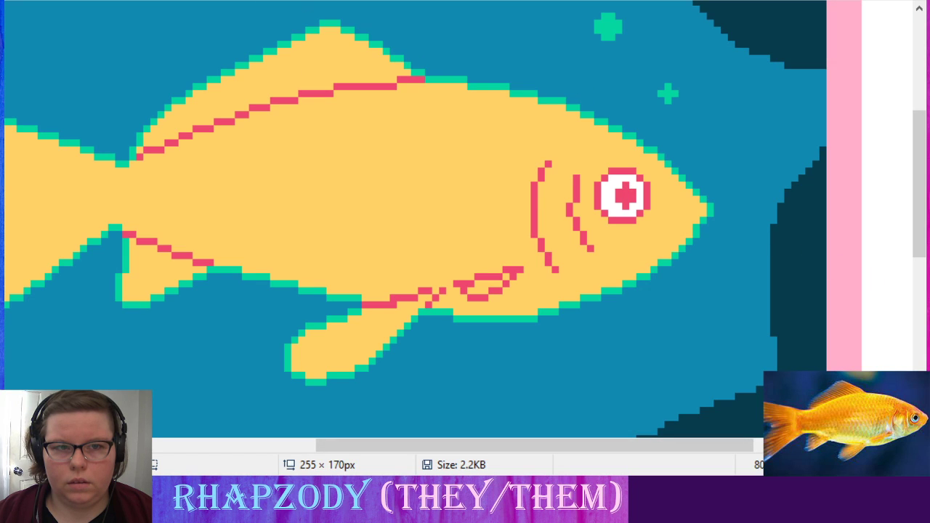
{"action": "left_click_drag", "start_coordinate": [638, 195], "coordinate": [616, 196]}
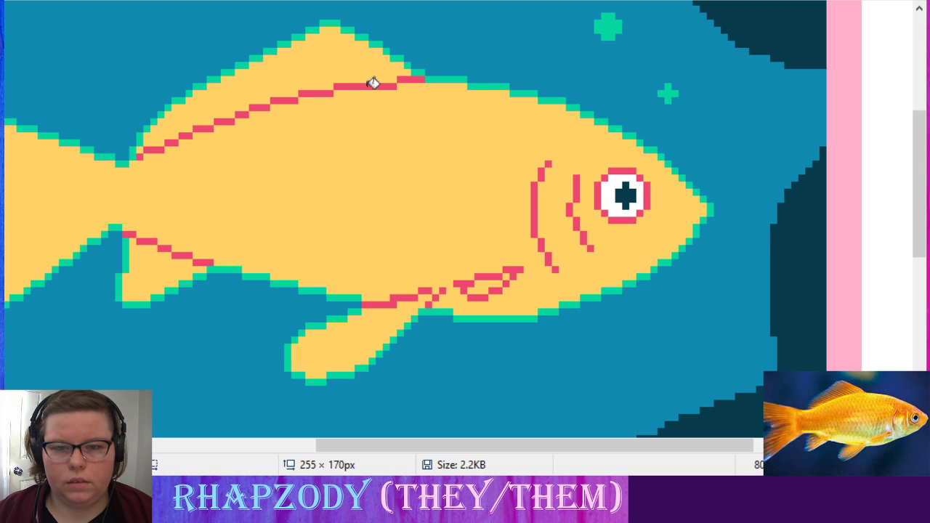
{"action": "left_click", "coordinate": [619, 178]}
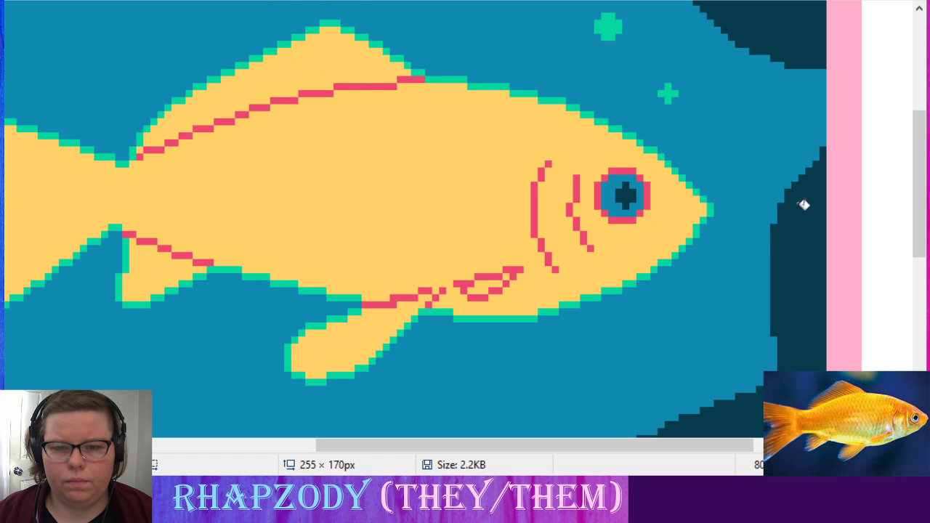
{"action": "left_click", "coordinate": [614, 183]}
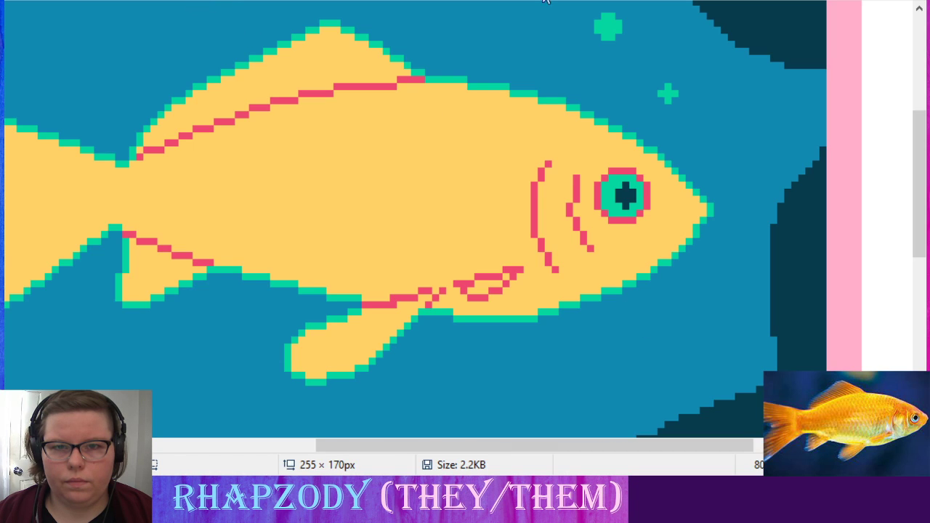
{"action": "left_click", "coordinate": [614, 191]}
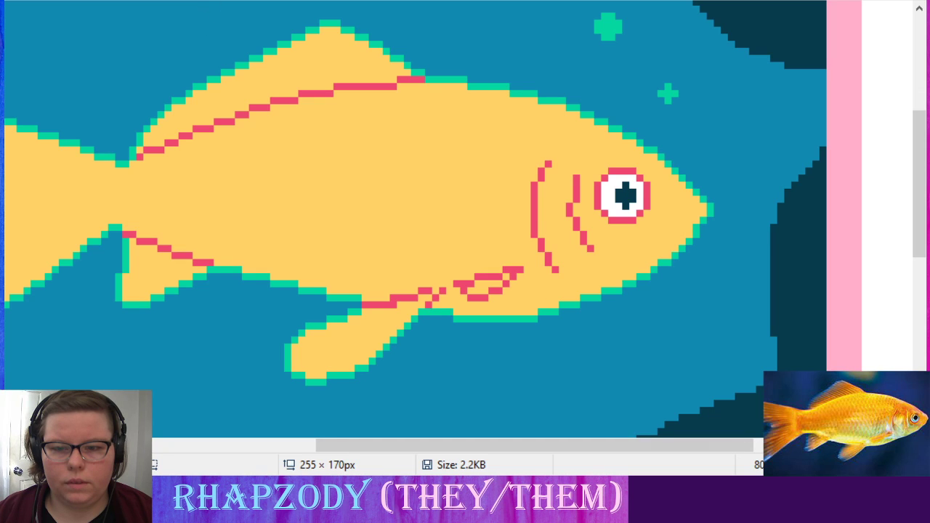
- Examine the whole goldfish picture within its pink frame at a smaller scale
{"action": "key", "text": "ctrl+minus"}
{"action": "key", "text": "ctrl+minus"}
{"action": "key", "text": "ctrl+minus"}
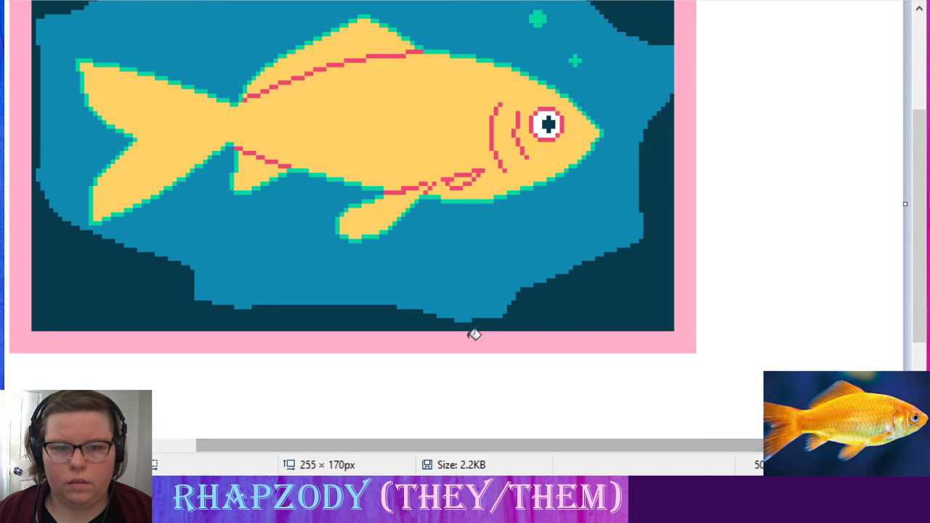
{"action": "scroll", "coordinate": [474, 334], "scroll_direction": "up", "scroll_amount": 3}
{"action": "scroll", "coordinate": [476, 335], "scroll_direction": "down", "scroll_amount": 2}
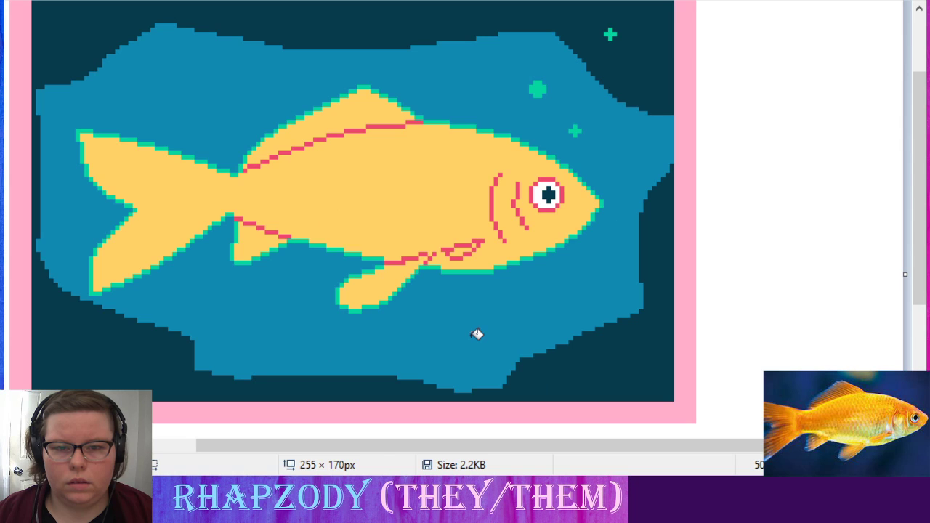
{"action": "scroll", "coordinate": [476, 334], "scroll_direction": "up", "scroll_amount": 2}
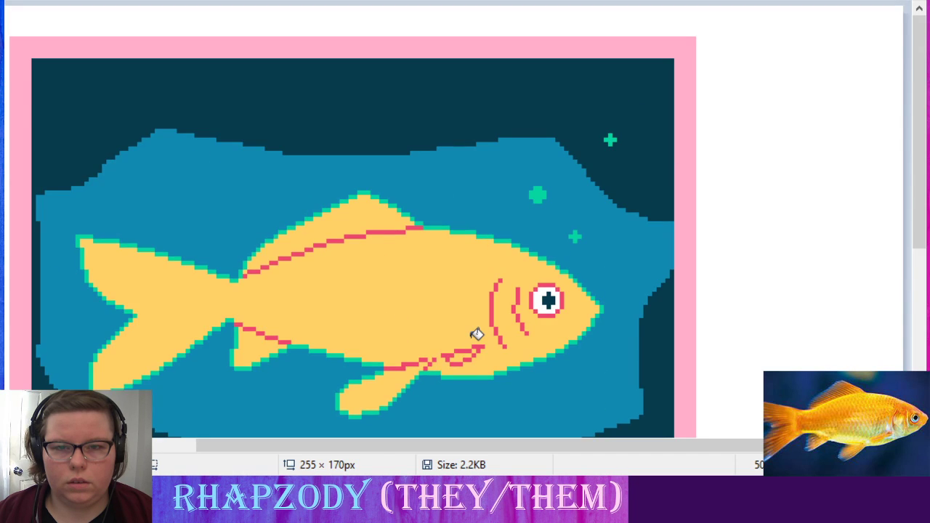
{"action": "scroll", "coordinate": [476, 334], "scroll_direction": "down", "scroll_amount": 2}
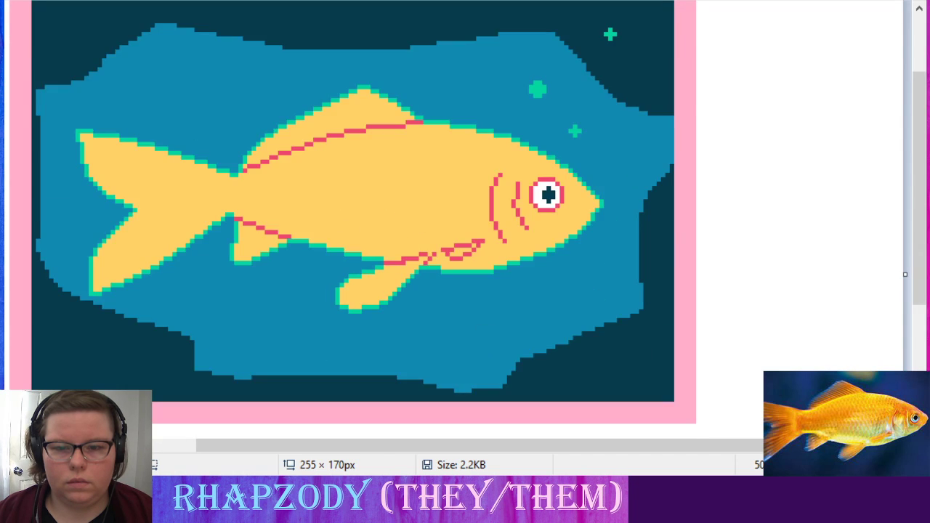
{"action": "scroll", "coordinate": [477, 304], "scroll_direction": "down", "scroll_amount": 2, "text": "ctrl"}
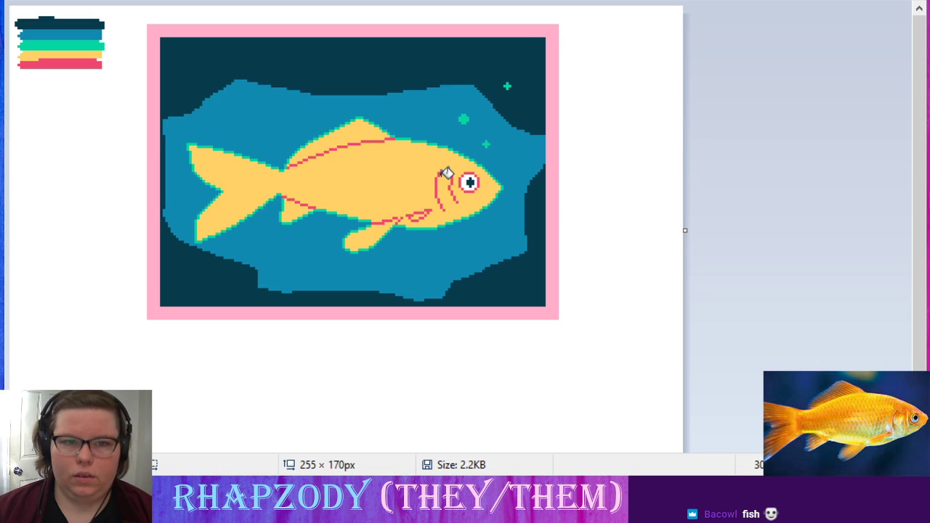
- Fill the navy and blue background, the fish's body, the dorsal fin and both lower fins with white
{"action": "left_click", "coordinate": [369, 63]}
{"action": "left_click", "coordinate": [311, 99]}
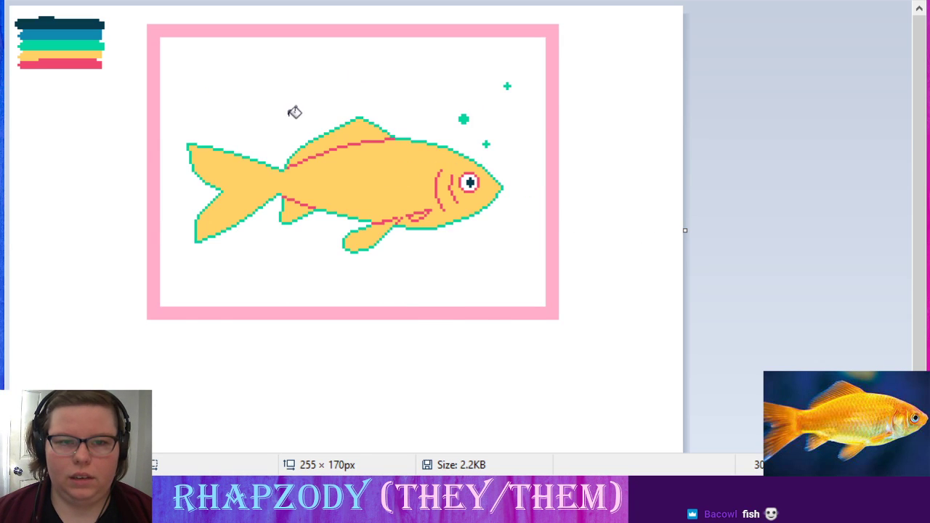
{"action": "left_click", "coordinate": [354, 175]}
{"action": "left_click", "coordinate": [341, 133]}
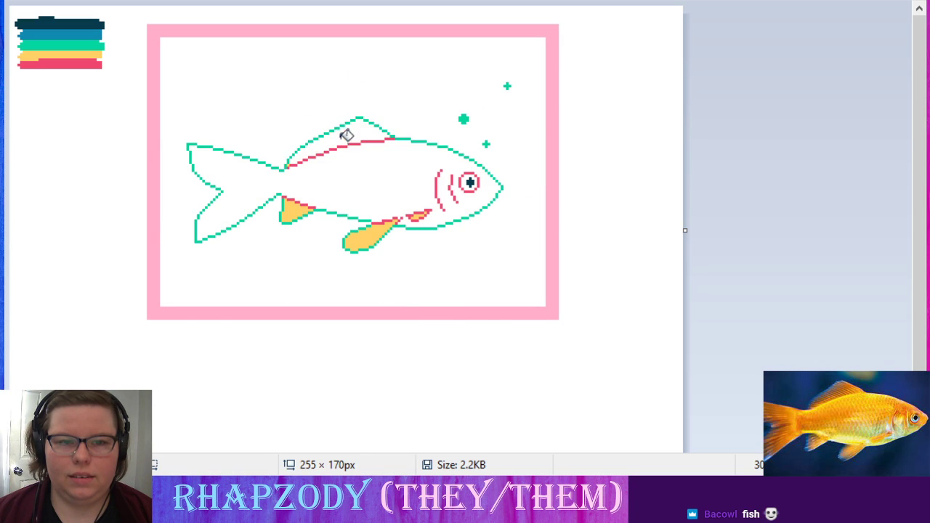
{"action": "left_click", "coordinate": [367, 232]}
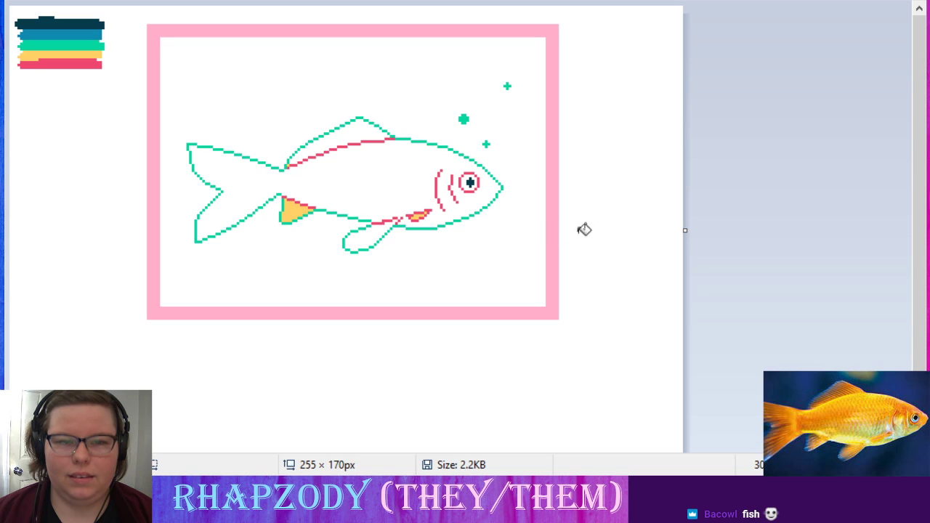
{"action": "left_click", "coordinate": [294, 211]}
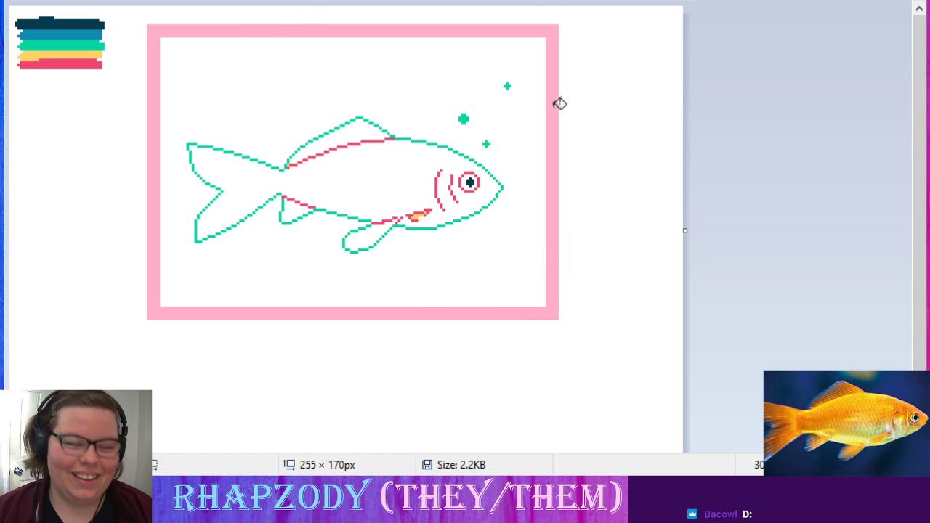
- Undo all the white fills on the background and the fish
{"action": "key", "text": "ctrl+z"}
{"action": "key", "text": "ctrl+z"}
{"action": "key", "text": "ctrl+z"}
{"action": "key", "text": "ctrl+z"}
{"action": "key", "text": "ctrl+z"}
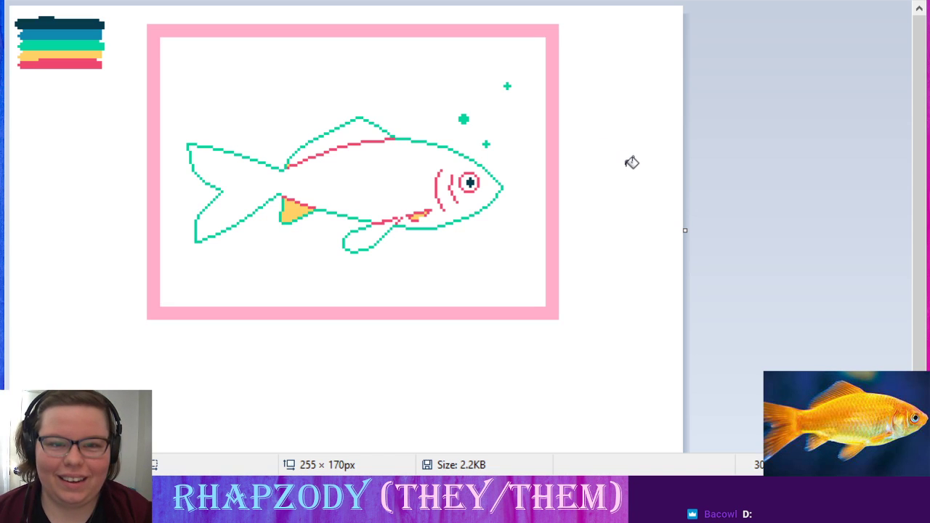
{"action": "key", "text": "ctrl+z"}
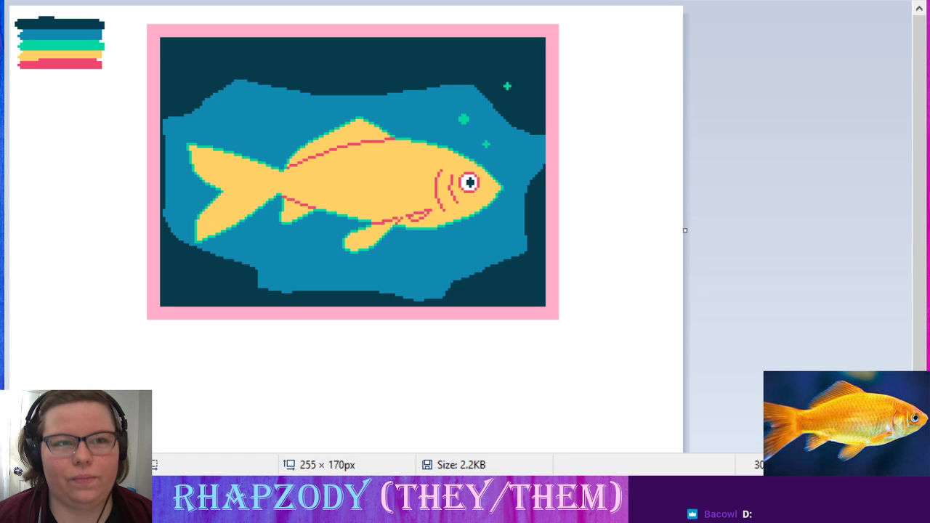
- Start a new image, enlarge its canvas to 1011 × 502 px and try to draw a rectangle about 490 × 377 px in its middle
{"action": "key", "text": "ctrl+n"}
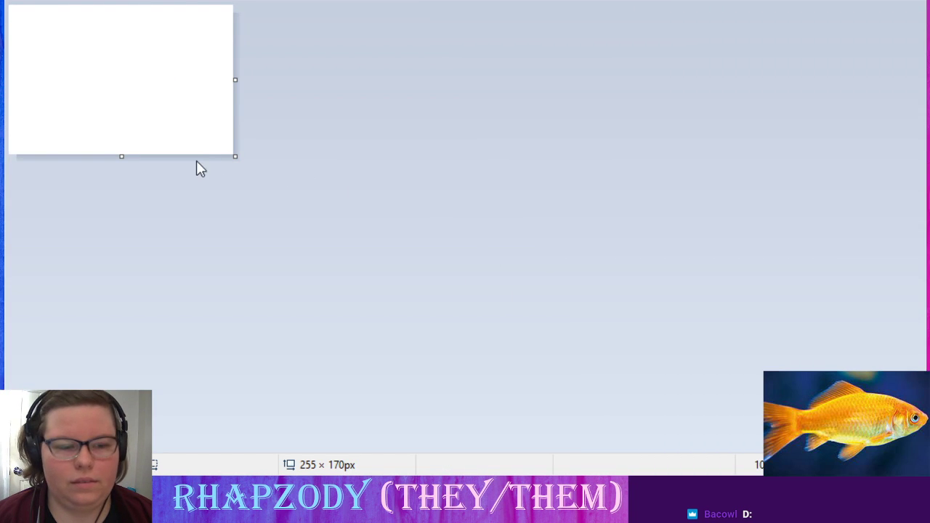
{"action": "left_click_drag", "start_coordinate": [235, 157], "coordinate": [899, 448]}
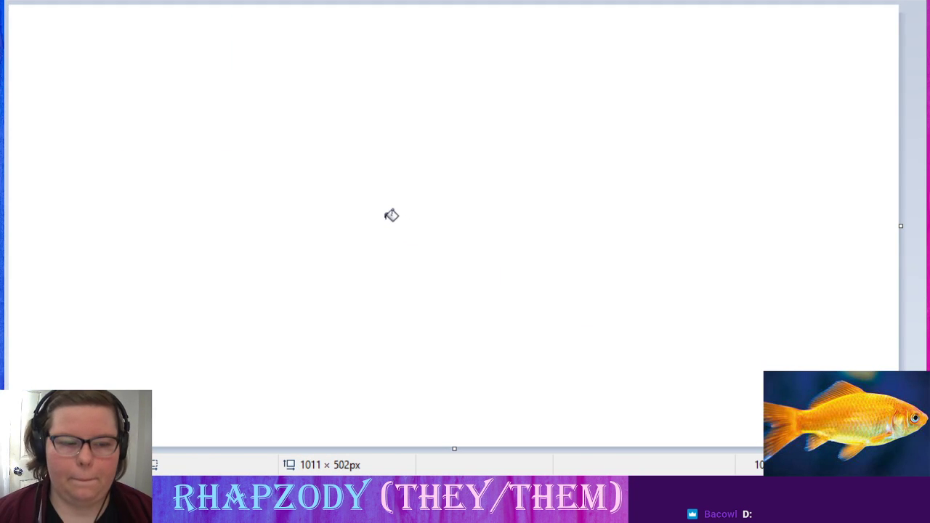
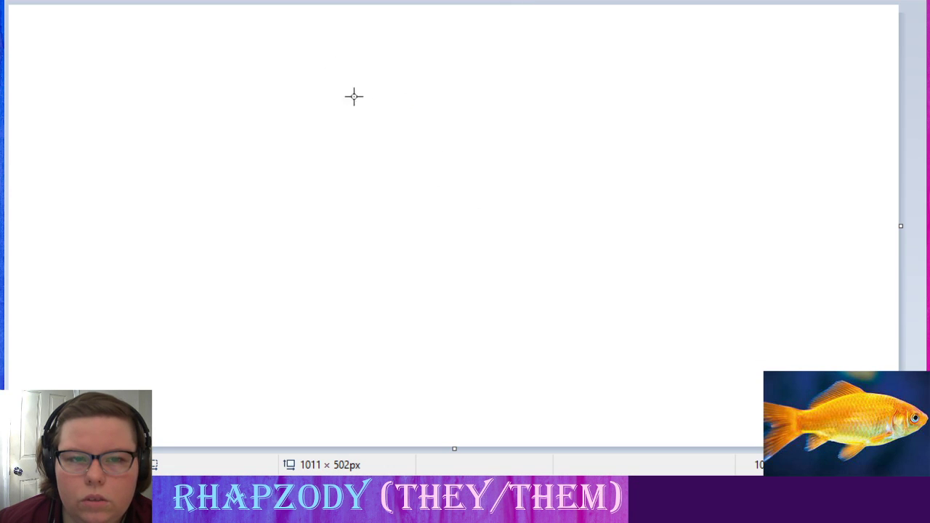
{"action": "left_click_drag", "start_coordinate": [230, 34], "coordinate": [661, 365]}
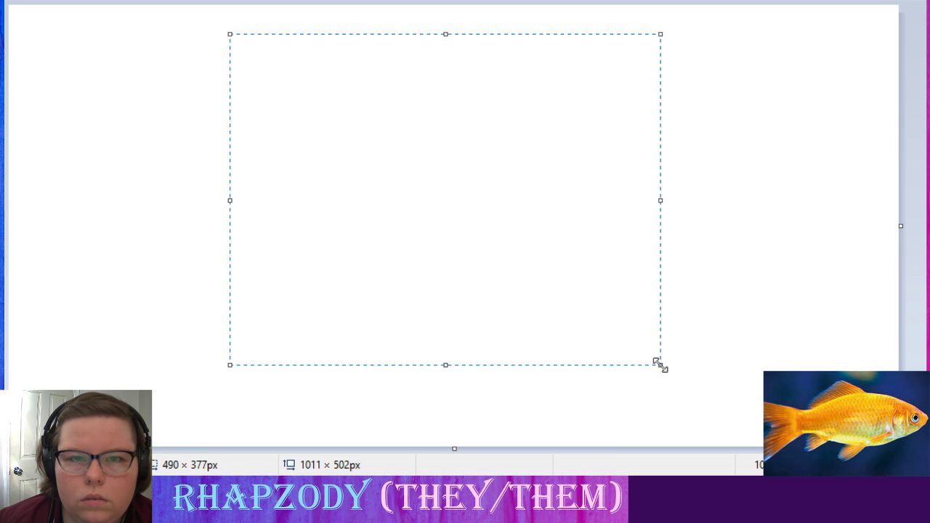
{"action": "left_click", "coordinate": [744, 328]}
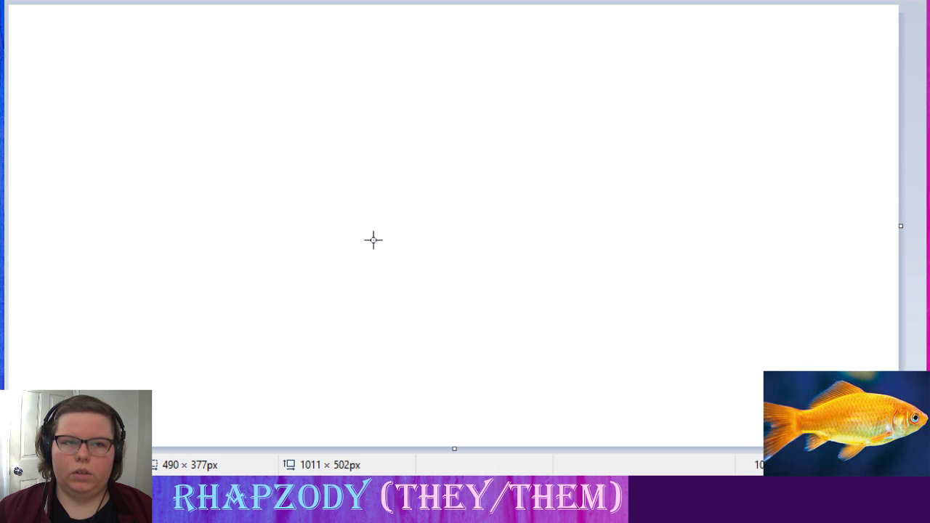
- Draw a pink square about 42 × 41 px in the canvas's upper middle and try freehand pencil lines inside it
{"action": "left_click_drag", "start_coordinate": [377, 19], "coordinate": [413, 54]}
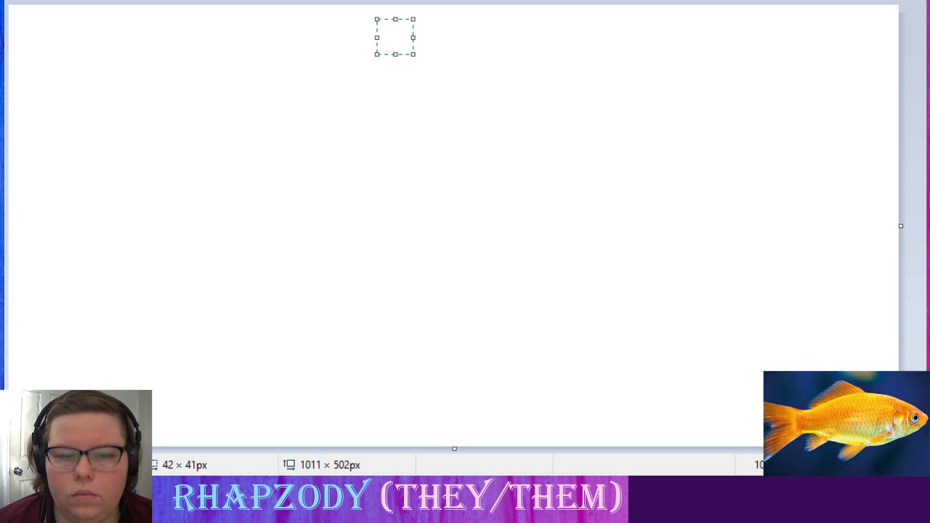
{"action": "left_click", "coordinate": [772, 365]}
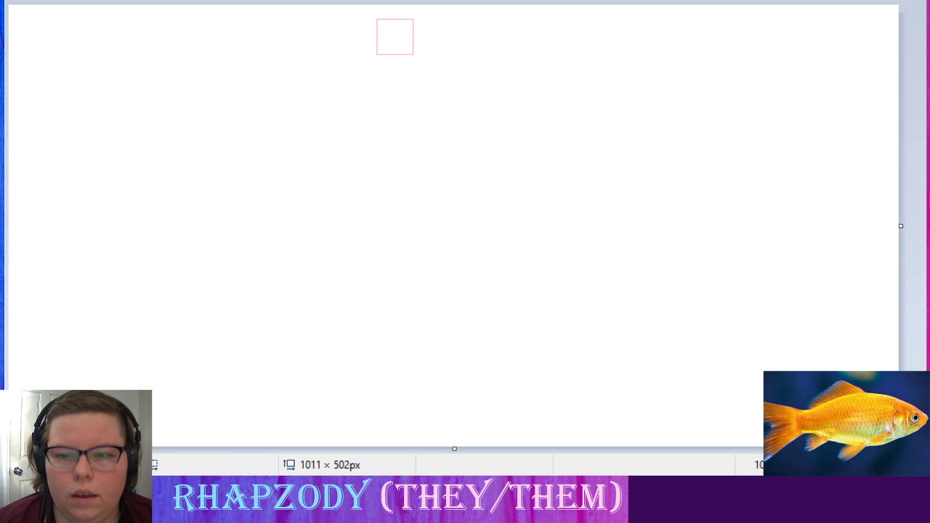
{"action": "left_click_drag", "start_coordinate": [849, 465], "coordinate": [874, 465]}
{"action": "left_click_drag", "start_coordinate": [199, 447], "coordinate": [466, 443]}
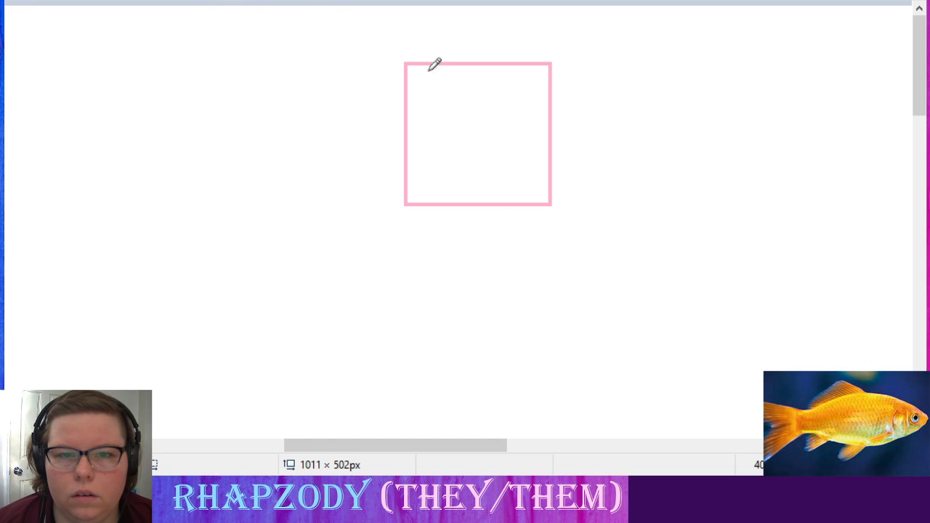
{"action": "mouse_move", "coordinate": [465, 84]}
{"action": "left_mouse_down"}
{"action": "mouse_move", "coordinate": [477, 162]}
{"action": "mouse_move", "coordinate": [493, 165]}
{"action": "mouse_move", "coordinate": [526, 149]}
{"action": "mouse_move", "coordinate": [483, 119]}
{"action": "left_mouse_up"}
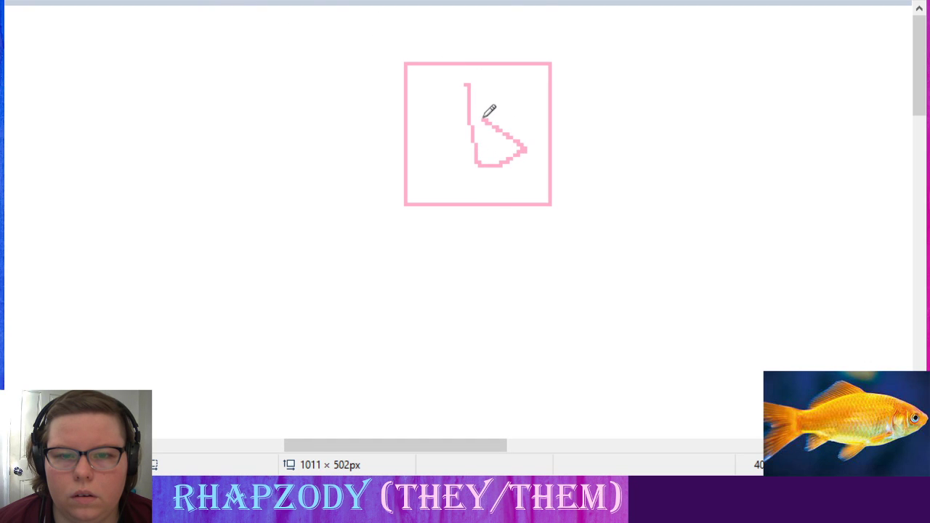
{"action": "key", "text": "ctrl+z"}
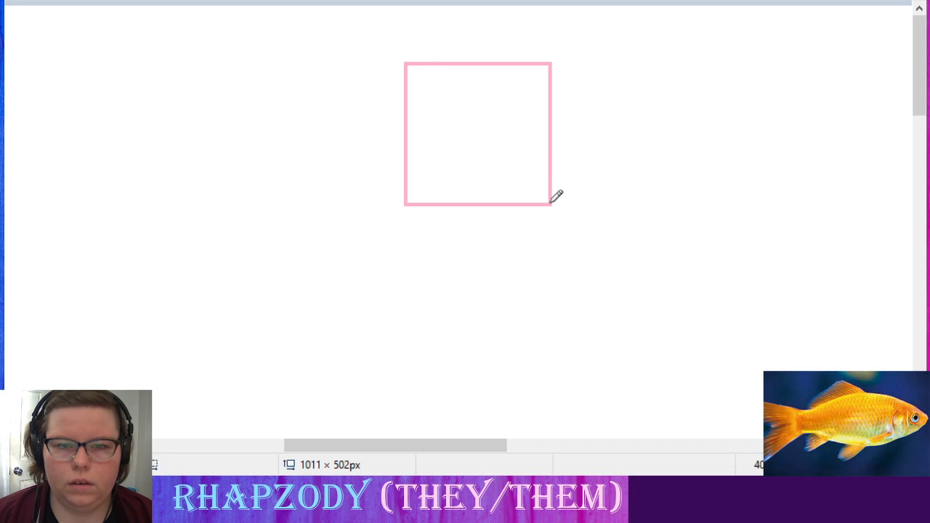
{"action": "left_click_drag", "start_coordinate": [473, 106], "coordinate": [486, 188]}
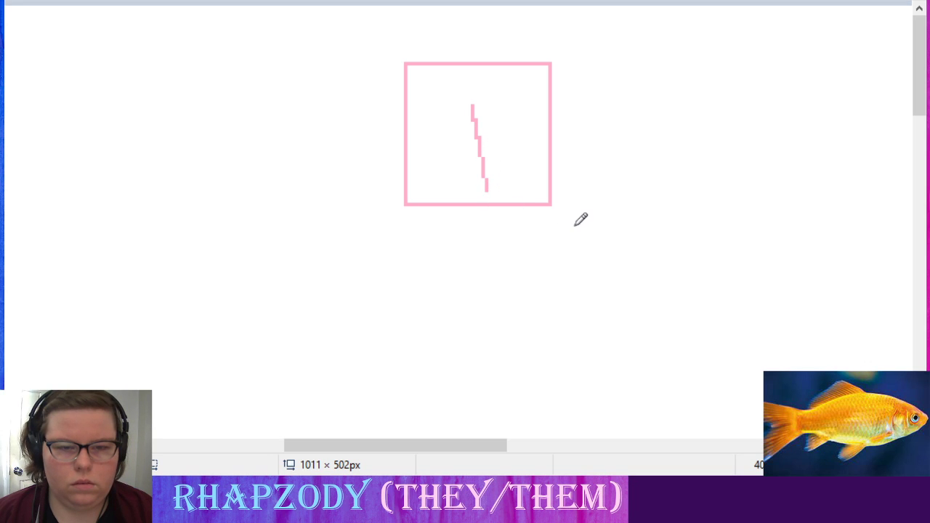
{"action": "key", "text": "ctrl+z"}
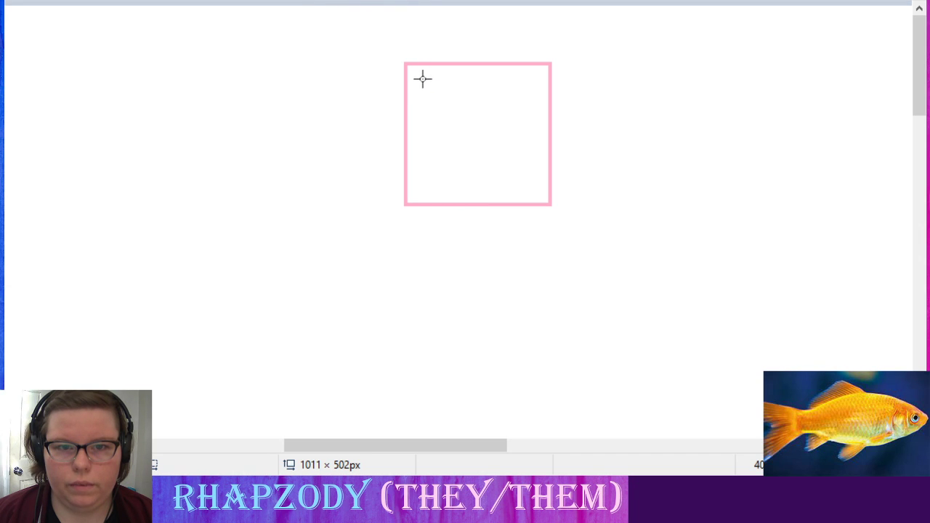
- Draw a slightly smaller pink square inside the first one and erase the outer square
{"action": "left_click_drag", "start_coordinate": [415, 77], "coordinate": [539, 185]}
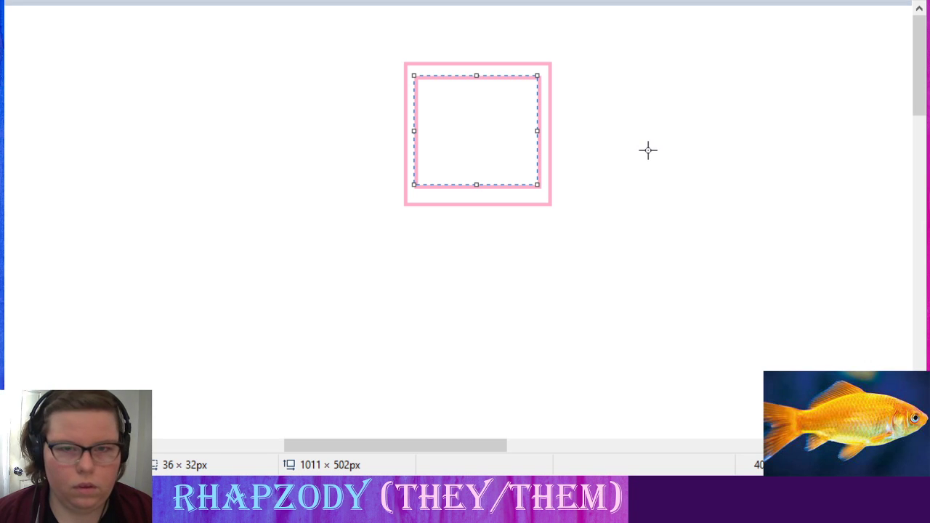
{"action": "key", "text": "ctrl+z"}
{"action": "mouse_move", "coordinate": [419, 77]}
{"action": "left_mouse_down"}
{"action": "mouse_move", "coordinate": [533, 175]}
{"action": "mouse_move", "coordinate": [536, 189]}
{"action": "left_mouse_up"}
{"action": "left_click", "coordinate": [607, 164]}
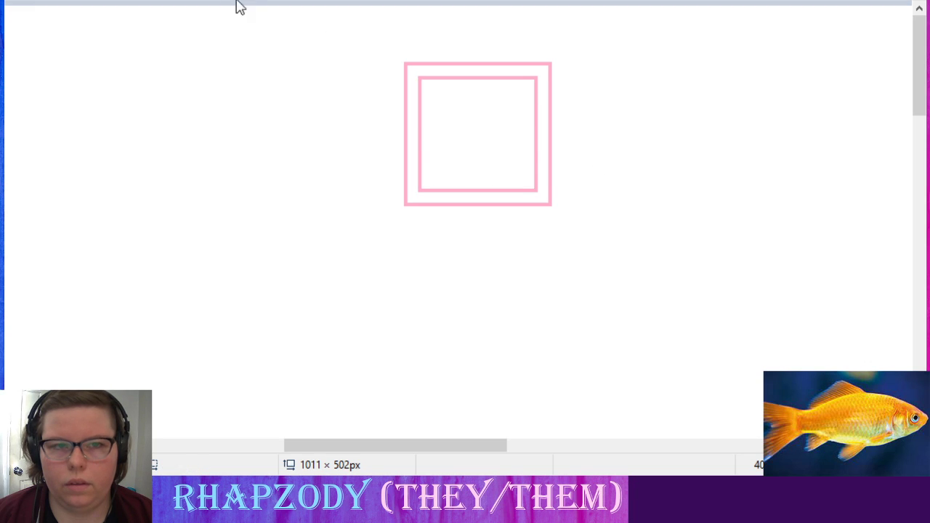
{"action": "left_click", "coordinate": [239, 0]}
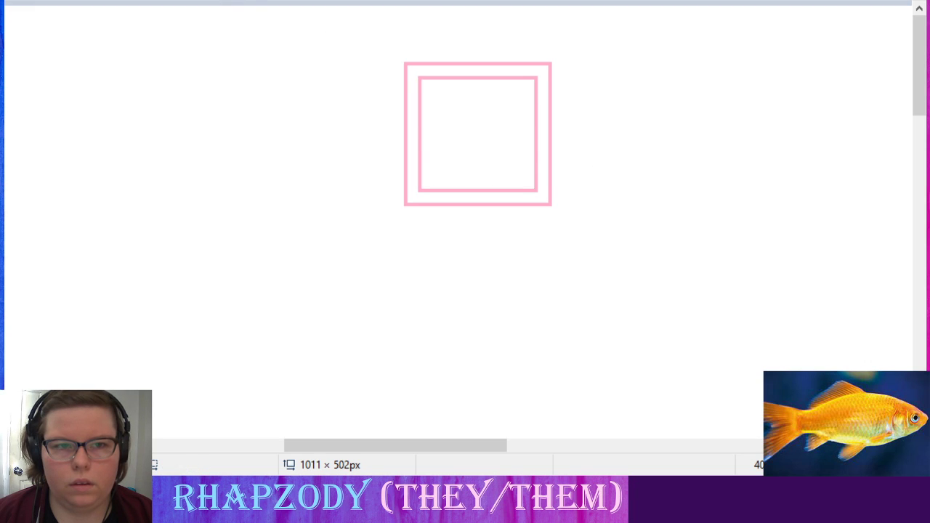
{"action": "right_click", "coordinate": [412, 64]}
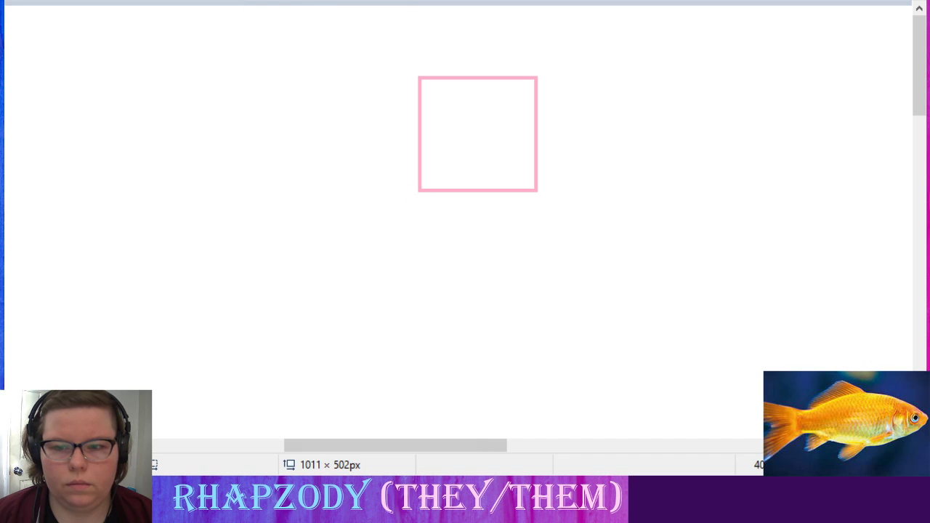
- Examine the pink square enlarged and within the whole canvas
{"action": "key", "text": "ctrl+plus"}
{"action": "key", "text": "ctrl+plus"}
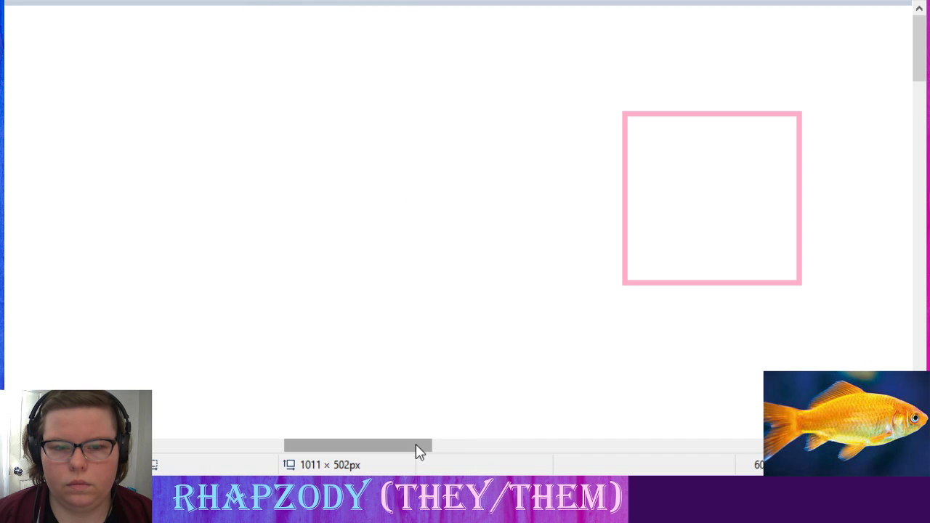
{"action": "left_click_drag", "start_coordinate": [417, 451], "coordinate": [459, 457]}
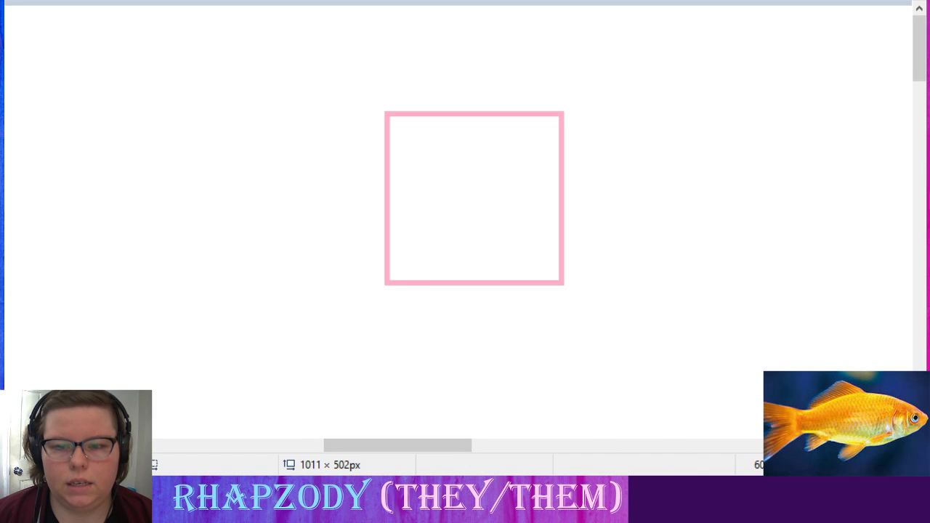
{"action": "key", "text": "ctrl+minus"}
{"action": "key", "text": "ctrl+minus"}
{"action": "key", "text": "ctrl+minus"}
{"action": "key", "text": "ctrl+minus"}
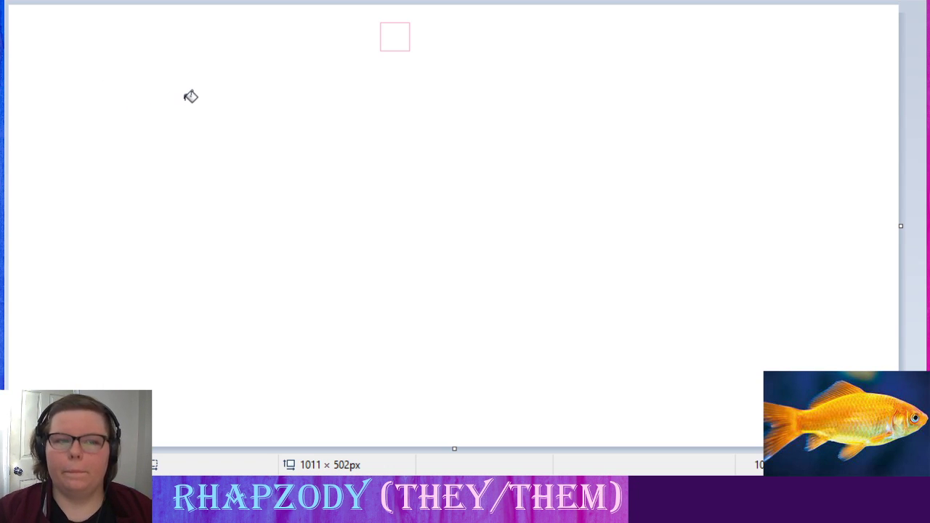
- Try three separate pink pixels in a column inside the square and erase them again
{"action": "left_click_drag", "start_coordinate": [843, 465], "coordinate": [869, 465]}
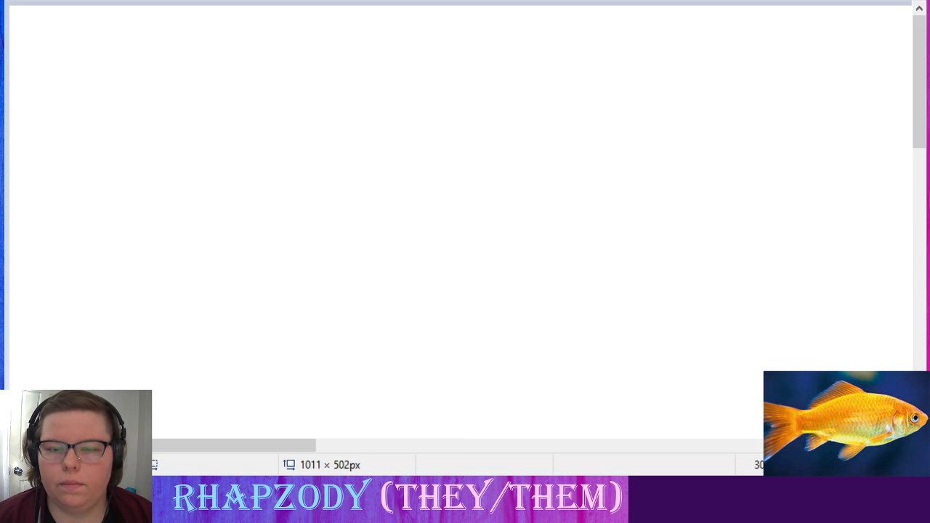
{"action": "left_click_drag", "start_coordinate": [183, 449], "coordinate": [484, 473]}
{"action": "left_click", "coordinate": [399, 118]}
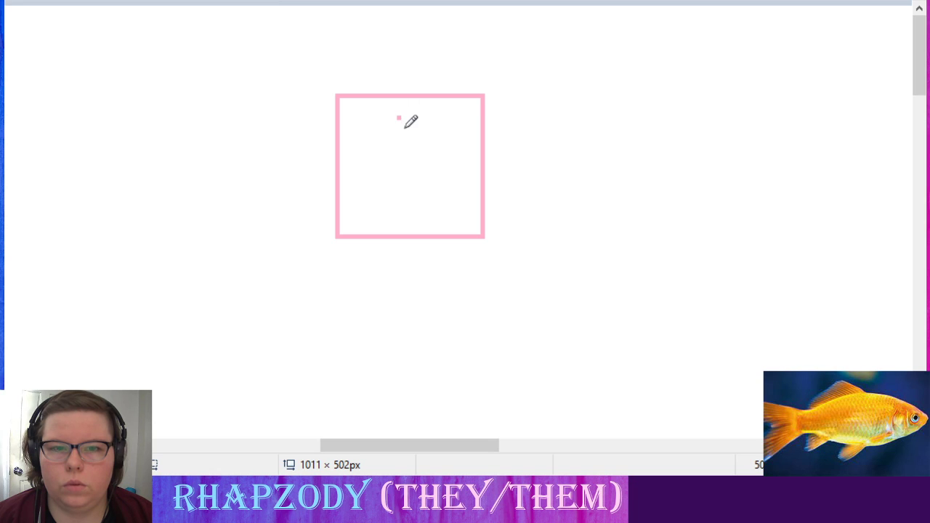
{"action": "left_click", "coordinate": [399, 131]}
{"action": "left_click", "coordinate": [398, 143]}
{"action": "right_click", "coordinate": [398, 143]}
{"action": "right_click", "coordinate": [398, 130]}
{"action": "right_click", "coordinate": [398, 118]}
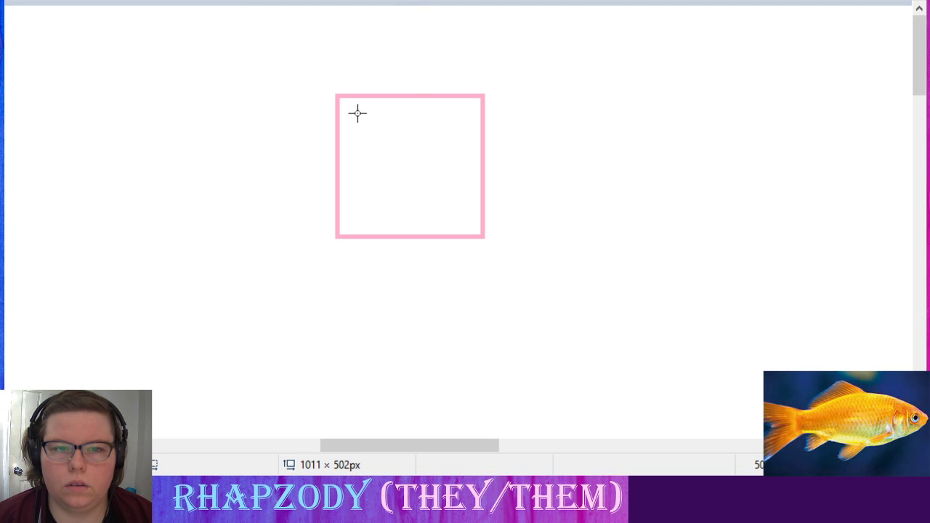
- Draw a smaller pink square centred inside the existing one and erase the outer square with white
{"action": "left_click_drag", "start_coordinate": [361, 120], "coordinate": [457, 209]}
{"action": "left_click", "coordinate": [526, 192]}
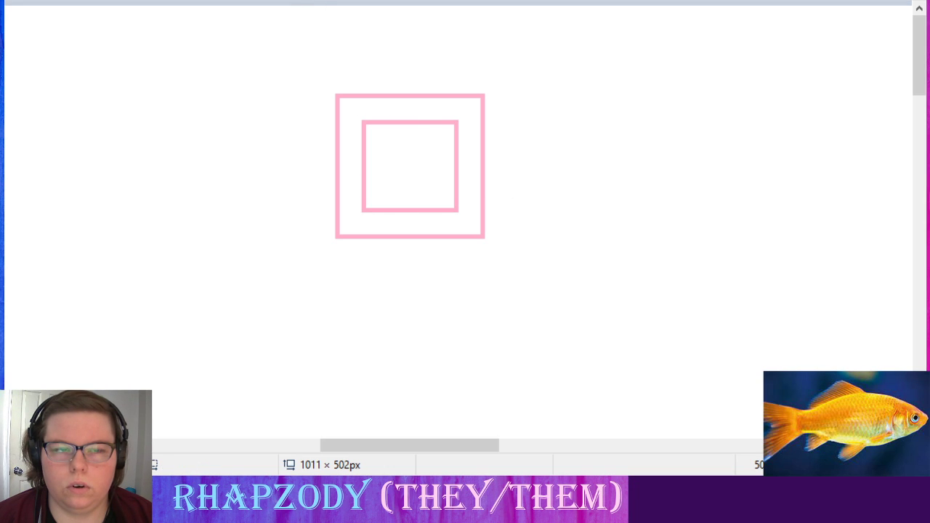
{"action": "left_click", "coordinate": [394, 93]}
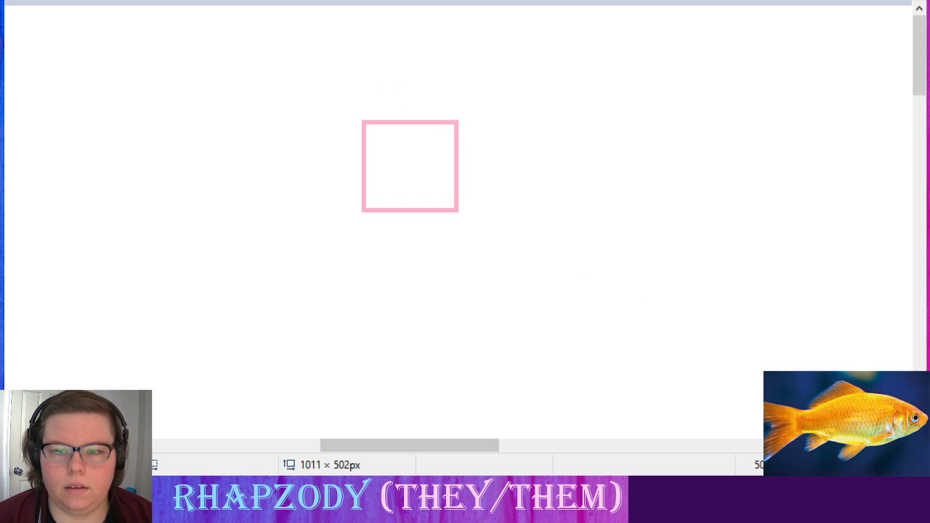
- Try a freehand pink pencil sketch inside the small square and undo it
{"action": "left_click_drag", "start_coordinate": [862, 465], "coordinate": [888, 466]}
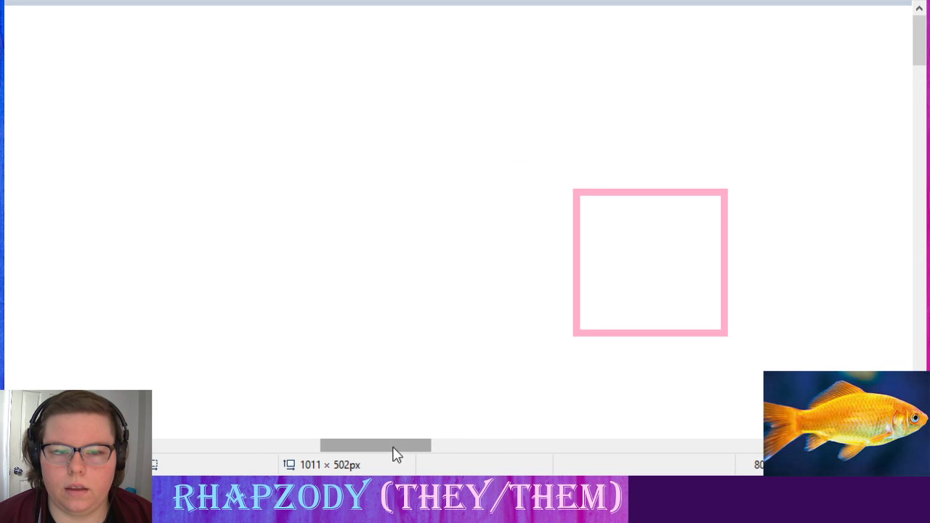
{"action": "left_click_drag", "start_coordinate": [393, 445], "coordinate": [424, 450]}
{"action": "scroll", "coordinate": [521, 289], "scroll_direction": "down", "scroll_amount": 1}
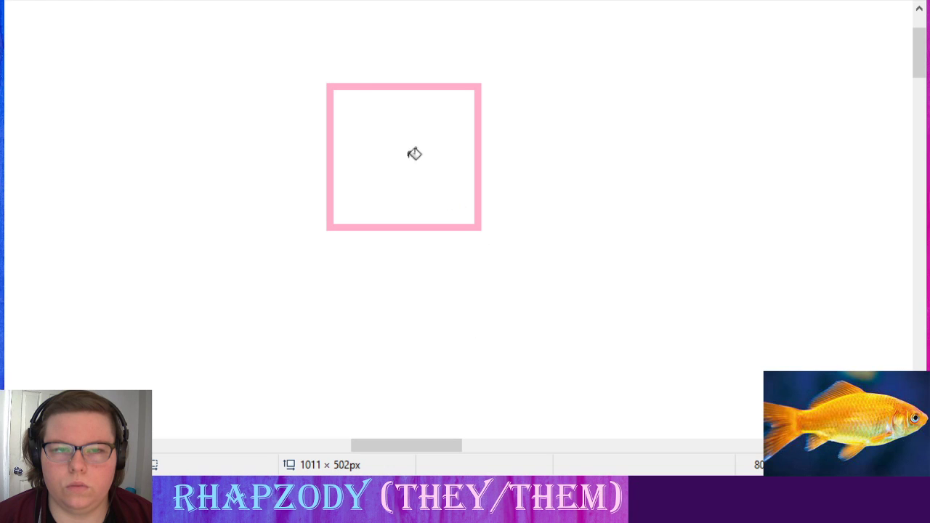
{"action": "mouse_move", "coordinate": [400, 113]}
{"action": "left_mouse_down"}
{"action": "mouse_move", "coordinate": [409, 200]}
{"action": "mouse_move", "coordinate": [385, 176]}
{"action": "mouse_move", "coordinate": [417, 170]}
{"action": "mouse_move", "coordinate": [385, 146]}
{"action": "left_mouse_up"}
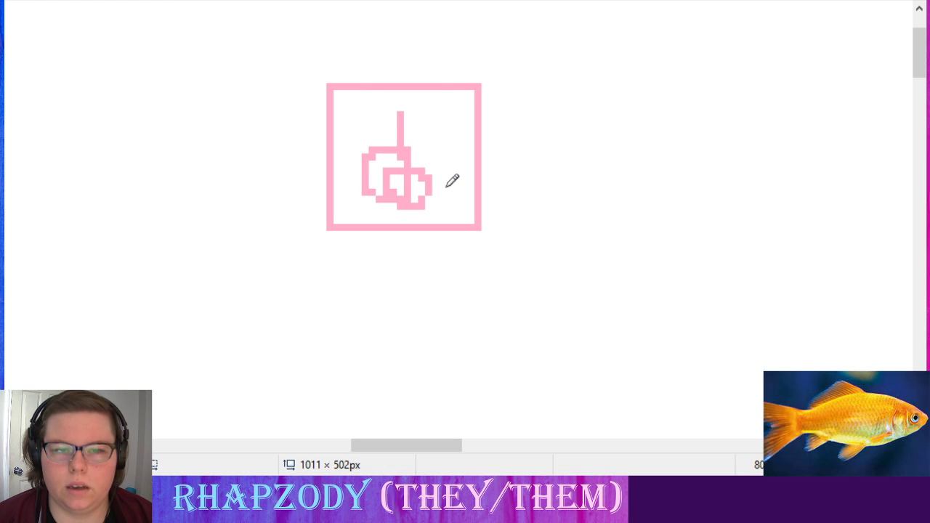
{"action": "key", "text": "ctrl+z"}
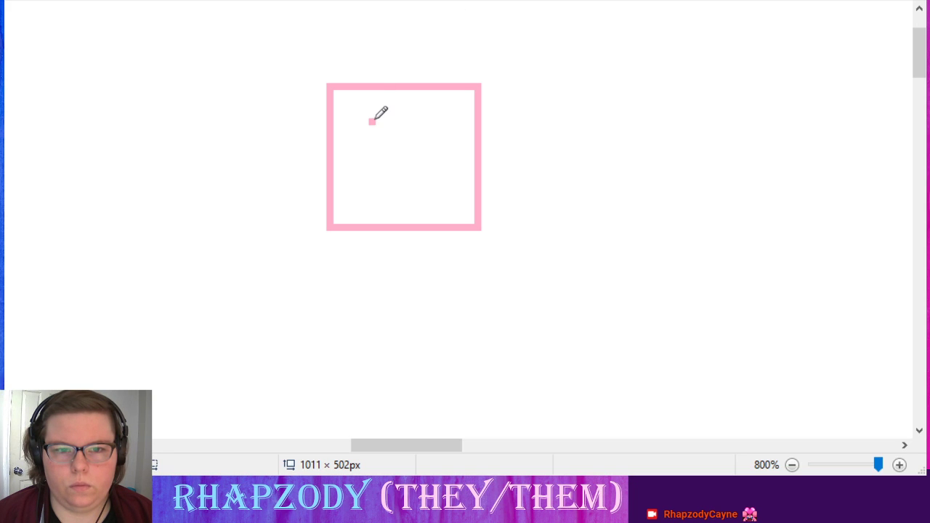
- Draw a pink pixel figure with a head, two arms and two feet inside the square frame
{"action": "mouse_move", "coordinate": [370, 119]}
{"action": "left_mouse_down"}
{"action": "mouse_move", "coordinate": [400, 144]}
{"action": "mouse_move", "coordinate": [412, 133]}
{"action": "mouse_move", "coordinate": [378, 123]}
{"action": "mouse_move", "coordinate": [393, 141]}
{"action": "mouse_move", "coordinate": [380, 115]}
{"action": "mouse_move", "coordinate": [391, 103]}
{"action": "mouse_move", "coordinate": [417, 106]}
{"action": "mouse_move", "coordinate": [406, 117]}
{"action": "mouse_move", "coordinate": [415, 138]}
{"action": "mouse_move", "coordinate": [377, 148]}
{"action": "mouse_move", "coordinate": [403, 153]}
{"action": "mouse_move", "coordinate": [412, 142]}
{"action": "mouse_move", "coordinate": [437, 166]}
{"action": "left_mouse_up"}
{"action": "mouse_move", "coordinate": [380, 128]}
{"action": "left_mouse_down"}
{"action": "mouse_move", "coordinate": [352, 160]}
{"action": "mouse_move", "coordinate": [360, 168]}
{"action": "mouse_move", "coordinate": [397, 152]}
{"action": "mouse_move", "coordinate": [386, 144]}
{"action": "mouse_move", "coordinate": [385, 172]}
{"action": "mouse_move", "coordinate": [395, 177]}
{"action": "mouse_move", "coordinate": [406, 150]}
{"action": "mouse_move", "coordinate": [391, 152]}
{"action": "mouse_move", "coordinate": [401, 167]}
{"action": "mouse_move", "coordinate": [371, 194]}
{"action": "mouse_move", "coordinate": [411, 174]}
{"action": "left_mouse_up"}
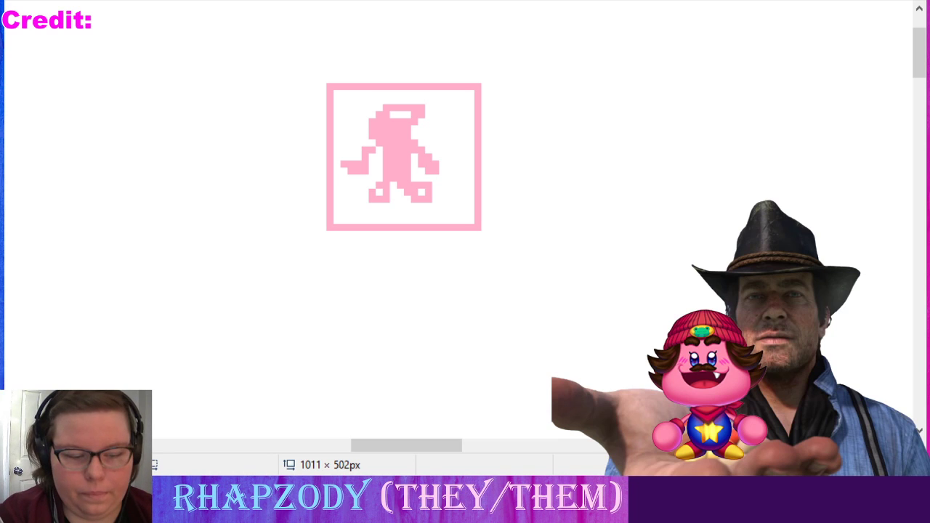
- Enter the artist's name in the credit caption for the reference picture
{"action": "type", "text": "MarKat"}
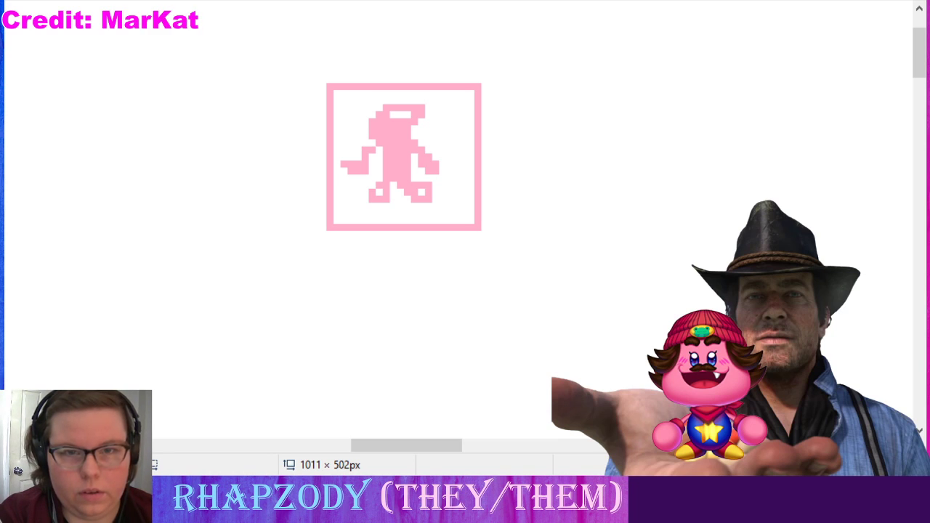
{"action": "type", "text": "oto"}
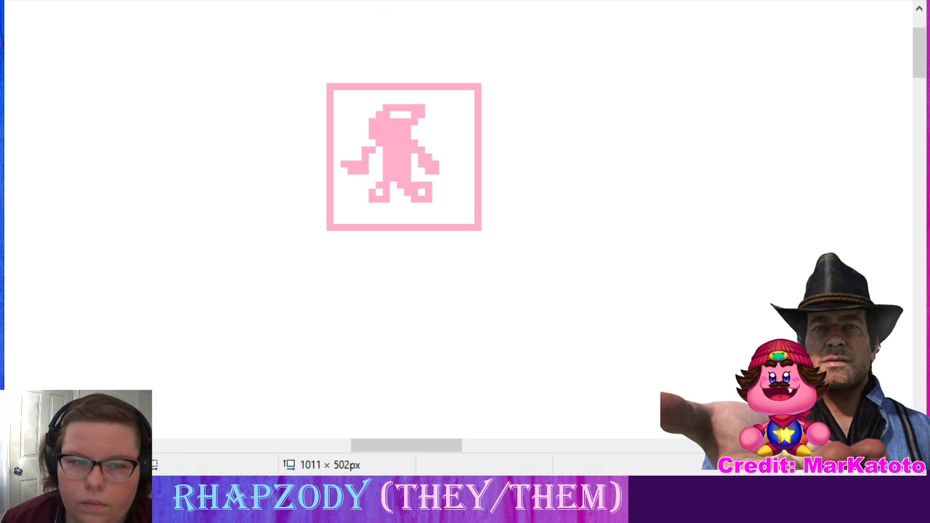
- Draw a palette of six stacked one-pixel stripes in pink, lighter red, yellow, green, brown and blue beside the framed figure
{"action": "left_click_drag", "start_coordinate": [608, 86], "coordinate": [728, 86]}
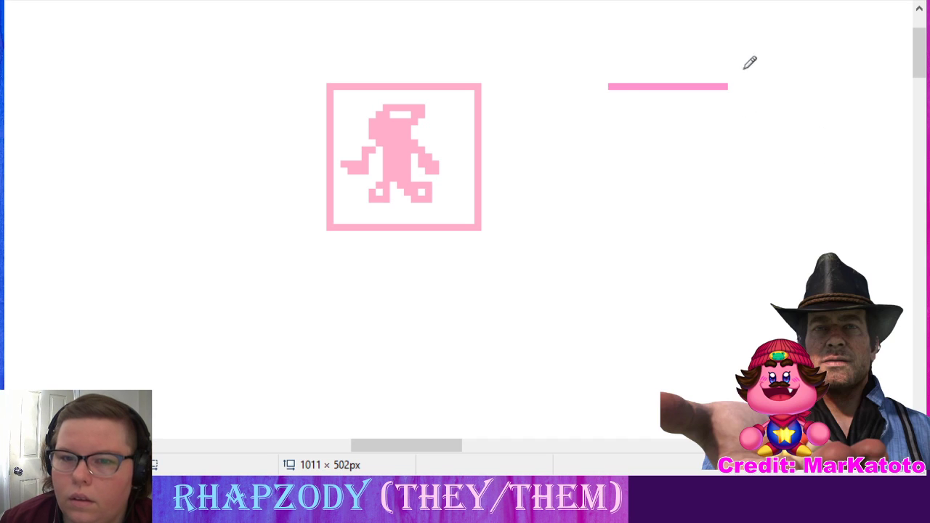
{"action": "left_click_drag", "start_coordinate": [616, 87], "coordinate": [733, 88]}
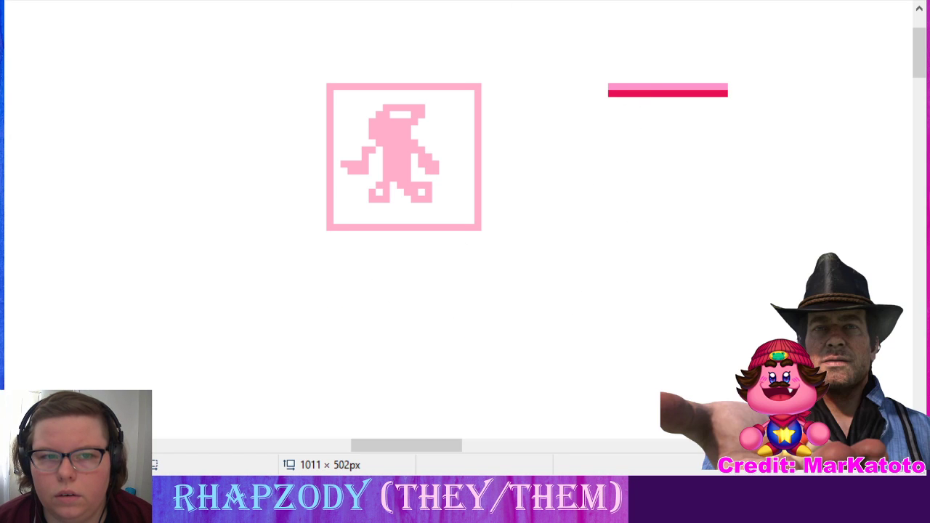
{"action": "left_click", "coordinate": [650, 93]}
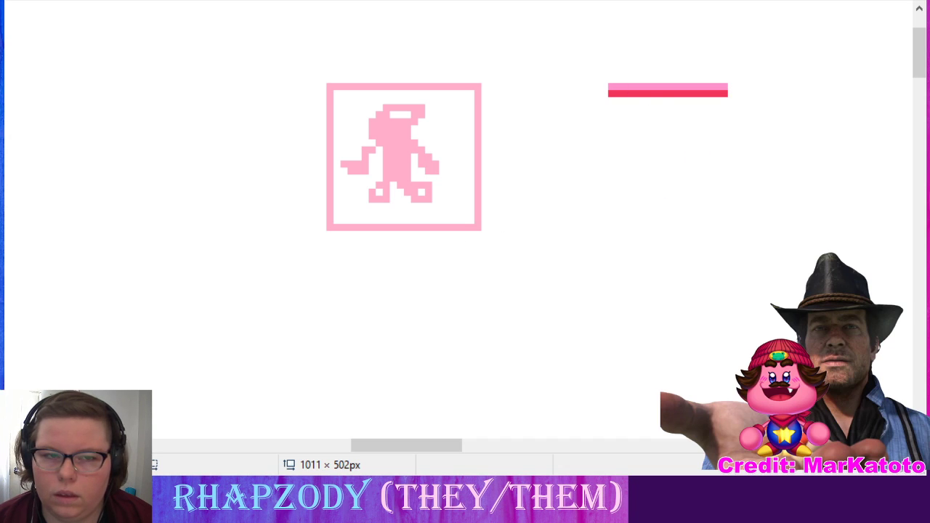
{"action": "left_click_drag", "start_coordinate": [611, 101], "coordinate": [728, 99]}
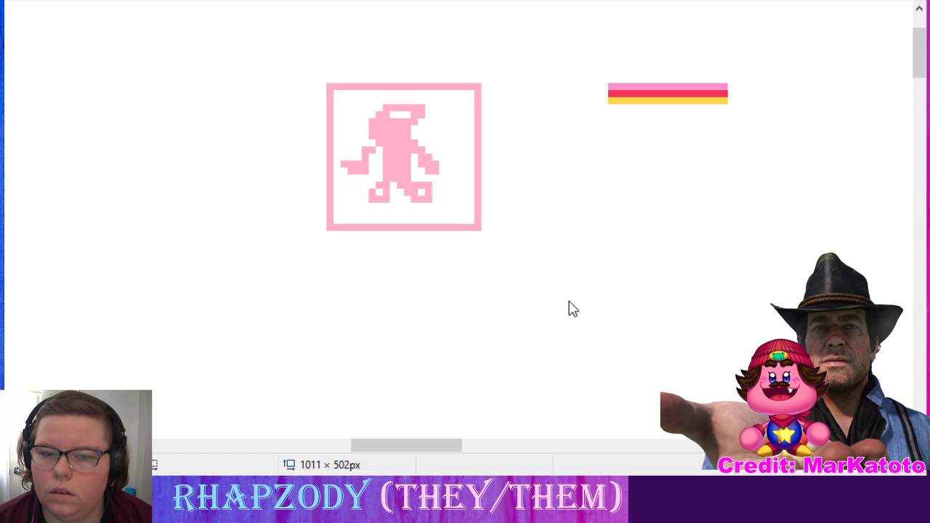
{"action": "left_click_drag", "start_coordinate": [609, 107], "coordinate": [728, 107]}
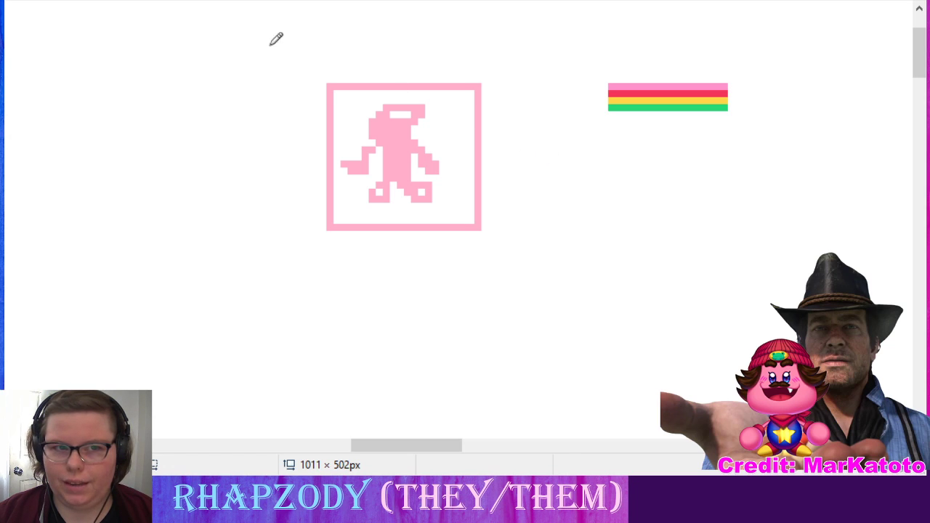
{"action": "left_click", "coordinate": [142, 1]}
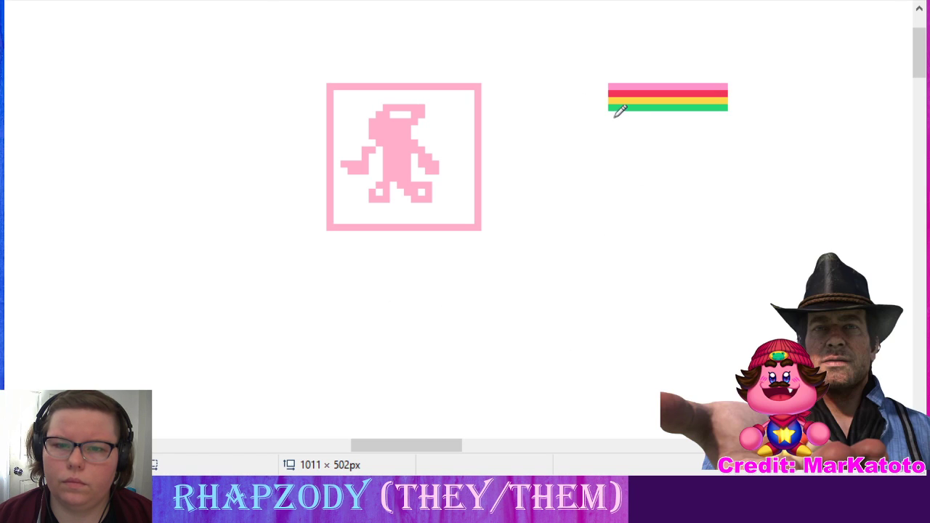
{"action": "left_click_drag", "start_coordinate": [609, 115], "coordinate": [728, 114]}
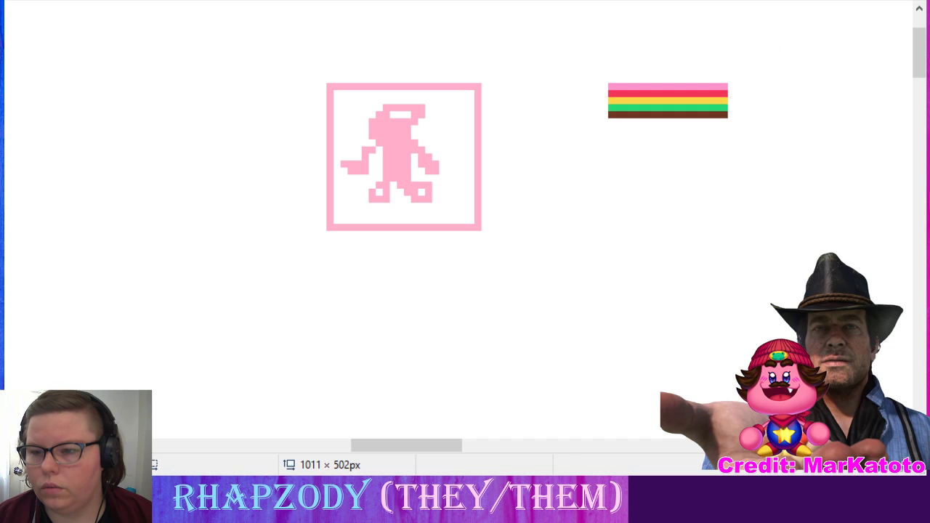
{"action": "left_click_drag", "start_coordinate": [610, 121], "coordinate": [727, 121]}
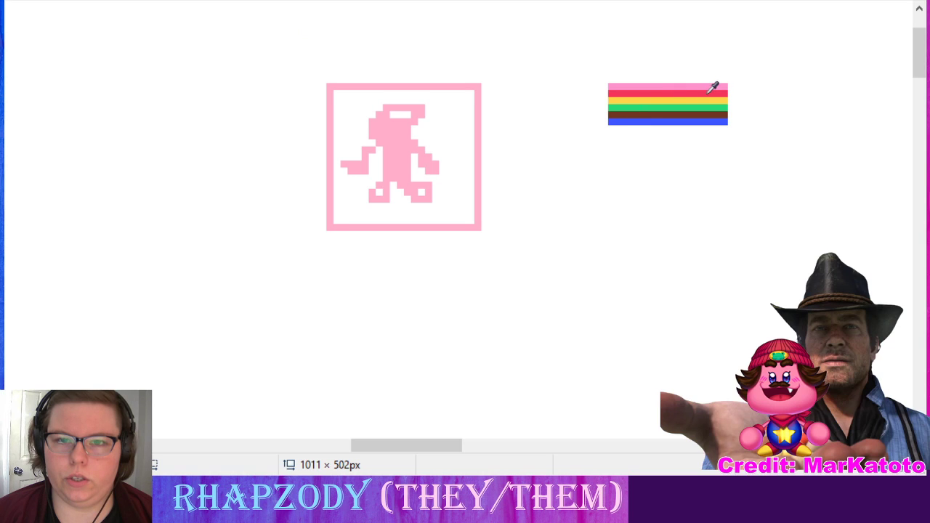
- Fill the whole figure inside the frame, including its separate arm, with the palette's pink
{"action": "left_click", "coordinate": [389, 129]}
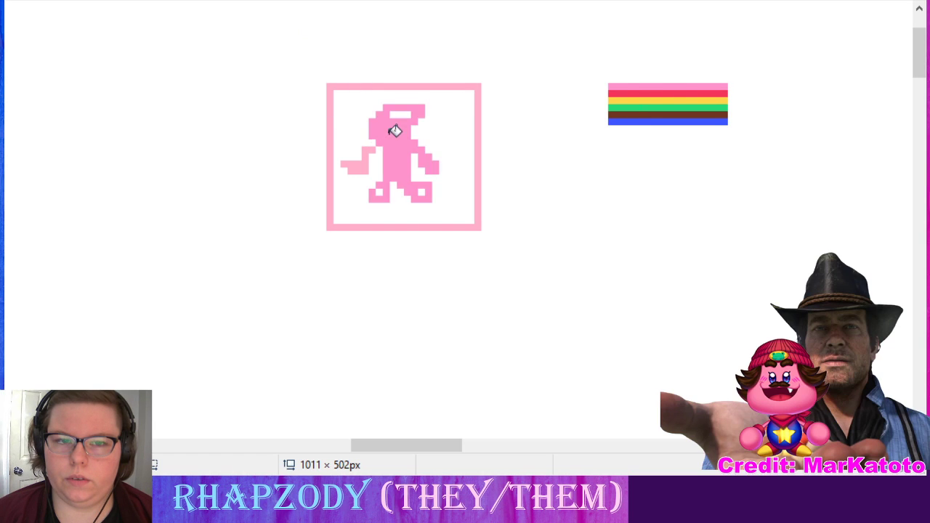
{"action": "left_click", "coordinate": [367, 158]}
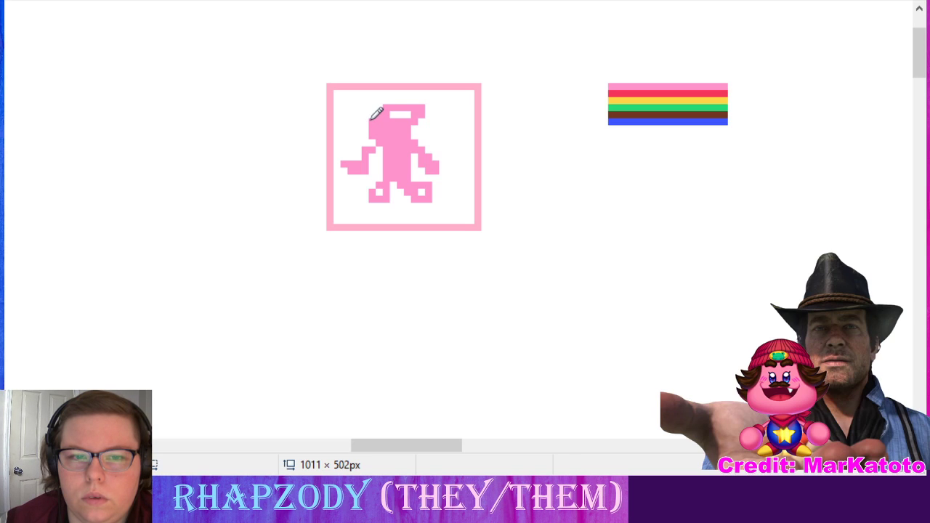
- Erase the figure's arms and enlarge its head into a broad, solid pink dome
{"action": "left_click_drag", "start_coordinate": [376, 113], "coordinate": [374, 128]}
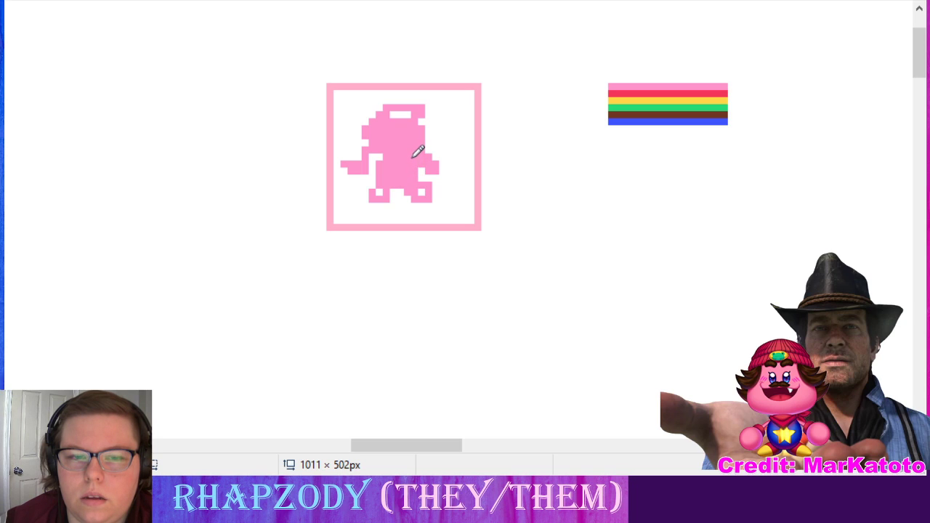
{"action": "mouse_move", "coordinate": [419, 150]}
{"action": "left_mouse_down"}
{"action": "mouse_move", "coordinate": [436, 173]}
{"action": "mouse_move", "coordinate": [425, 150]}
{"action": "left_mouse_up"}
{"action": "mouse_move", "coordinate": [368, 165]}
{"action": "left_mouse_down"}
{"action": "mouse_move", "coordinate": [353, 163]}
{"action": "mouse_move", "coordinate": [361, 174]}
{"action": "left_mouse_up"}
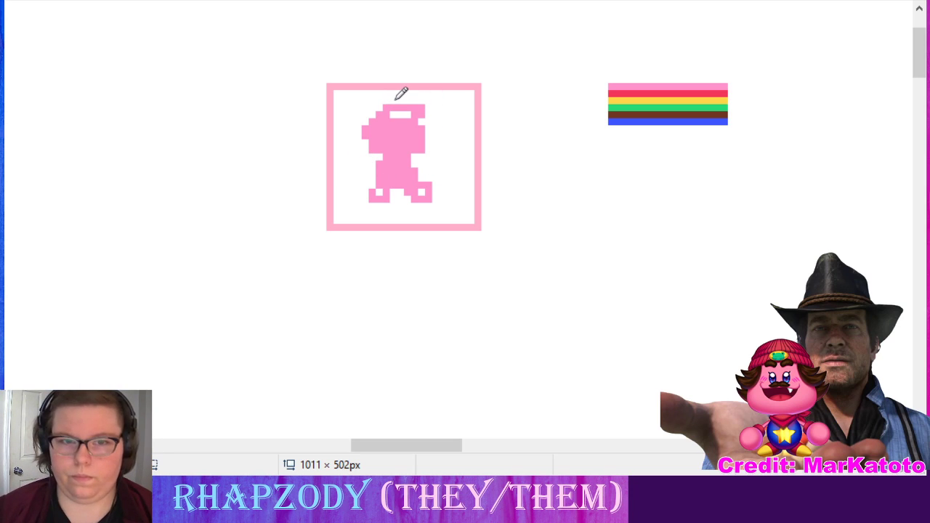
{"action": "mouse_move", "coordinate": [398, 95]}
{"action": "left_mouse_down"}
{"action": "mouse_move", "coordinate": [436, 125]}
{"action": "mouse_move", "coordinate": [435, 143]}
{"action": "mouse_move", "coordinate": [418, 147]}
{"action": "mouse_move", "coordinate": [422, 119]}
{"action": "mouse_move", "coordinate": [398, 115]}
{"action": "mouse_move", "coordinate": [368, 138]}
{"action": "mouse_move", "coordinate": [375, 148]}
{"action": "mouse_move", "coordinate": [362, 147]}
{"action": "mouse_move", "coordinate": [384, 159]}
{"action": "mouse_move", "coordinate": [361, 138]}
{"action": "left_mouse_up"}
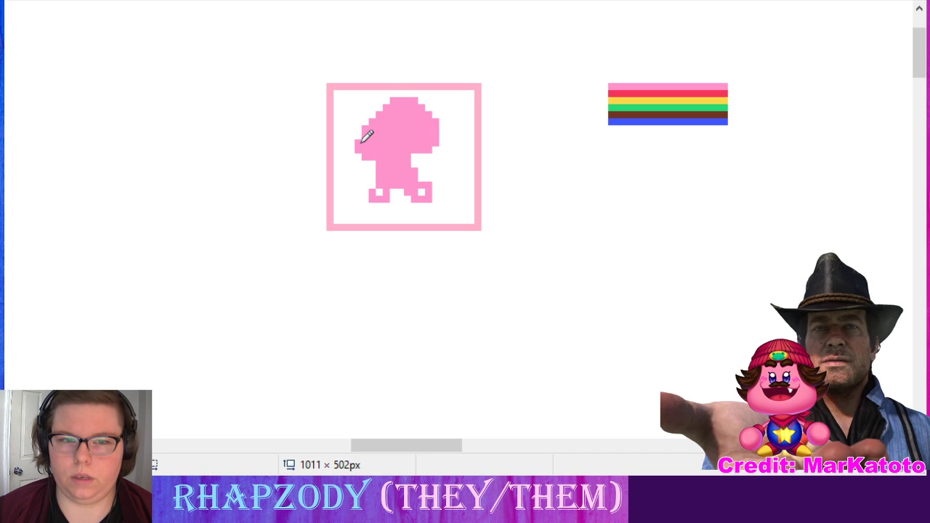
{"action": "right_click", "coordinate": [414, 156]}
{"action": "mouse_move", "coordinate": [433, 146]}
{"action": "left_mouse_down"}
{"action": "mouse_move", "coordinate": [421, 149]}
{"action": "mouse_move", "coordinate": [440, 133]}
{"action": "mouse_move", "coordinate": [443, 146]}
{"action": "mouse_move", "coordinate": [443, 131]}
{"action": "left_mouse_up"}
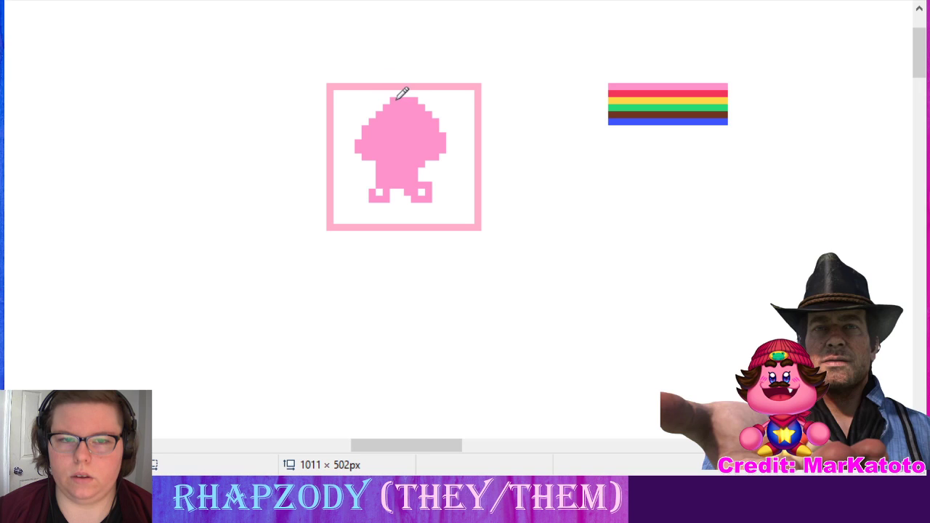
- Trim the top of the head, even out its sides, and replace the old feet with a longer narrow body
{"action": "left_click_drag", "start_coordinate": [398, 100], "coordinate": [418, 101]}
{"action": "left_click", "coordinate": [388, 106]}
{"action": "left_click", "coordinate": [419, 106]}
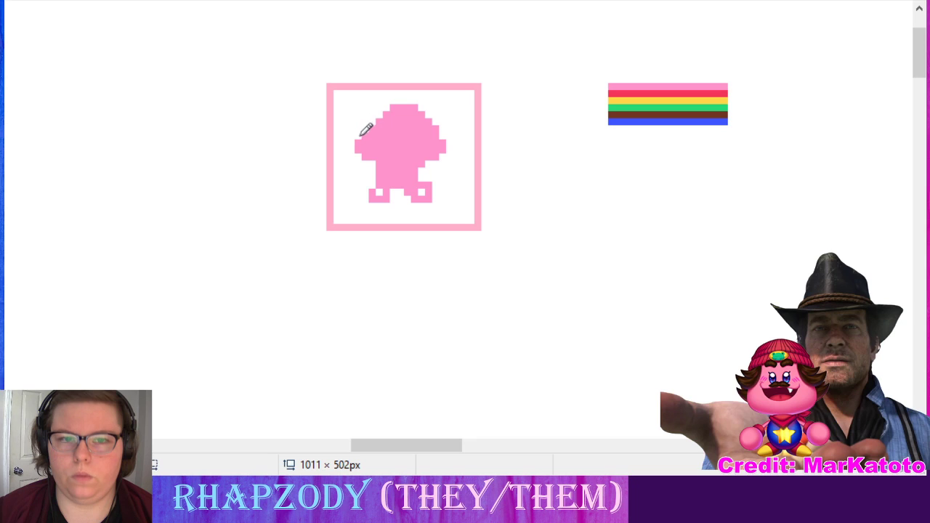
{"action": "left_click_drag", "start_coordinate": [366, 130], "coordinate": [365, 161]}
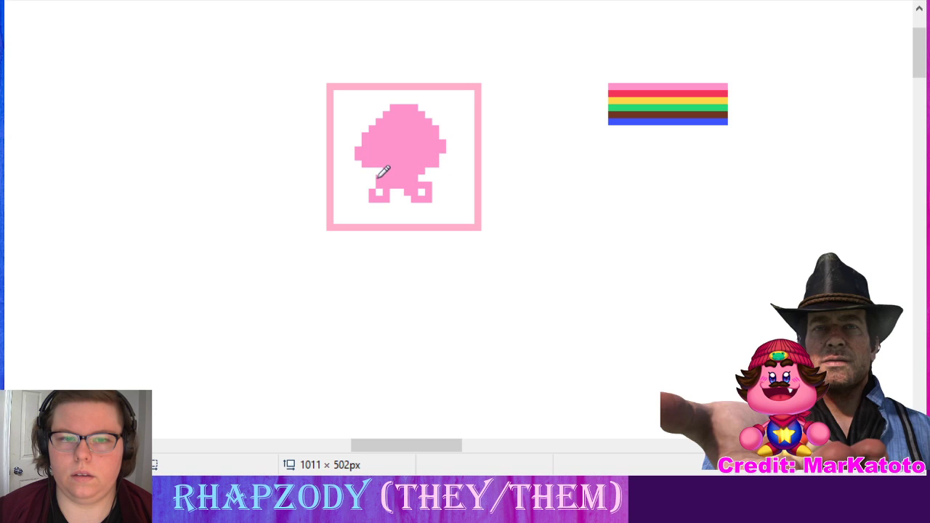
{"action": "mouse_move", "coordinate": [383, 171]}
{"action": "left_mouse_down"}
{"action": "mouse_move", "coordinate": [383, 191]}
{"action": "mouse_move", "coordinate": [434, 178]}
{"action": "mouse_move", "coordinate": [415, 183]}
{"action": "mouse_move", "coordinate": [433, 186]}
{"action": "mouse_move", "coordinate": [380, 186]}
{"action": "mouse_move", "coordinate": [385, 170]}
{"action": "left_mouse_up"}
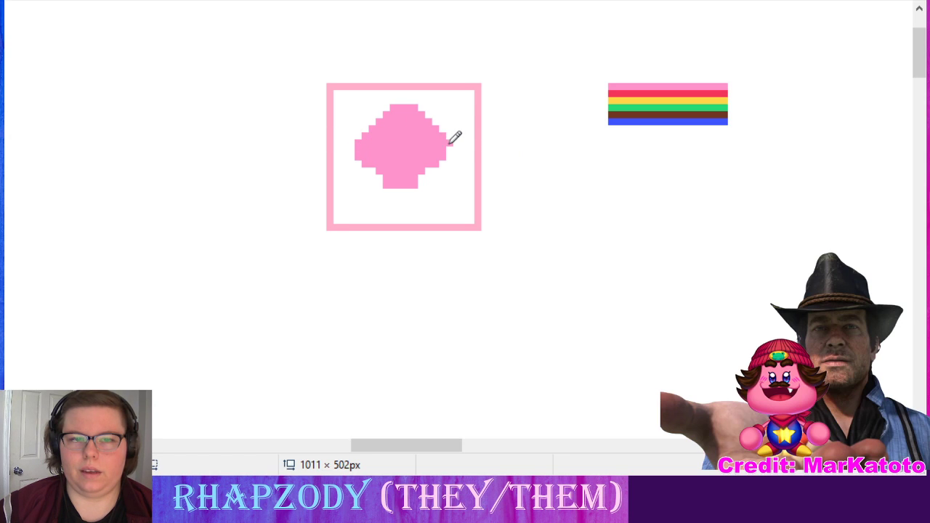
{"action": "mouse_move", "coordinate": [448, 144]}
{"action": "left_mouse_down"}
{"action": "mouse_move", "coordinate": [421, 168]}
{"action": "mouse_move", "coordinate": [442, 164]}
{"action": "left_mouse_up"}
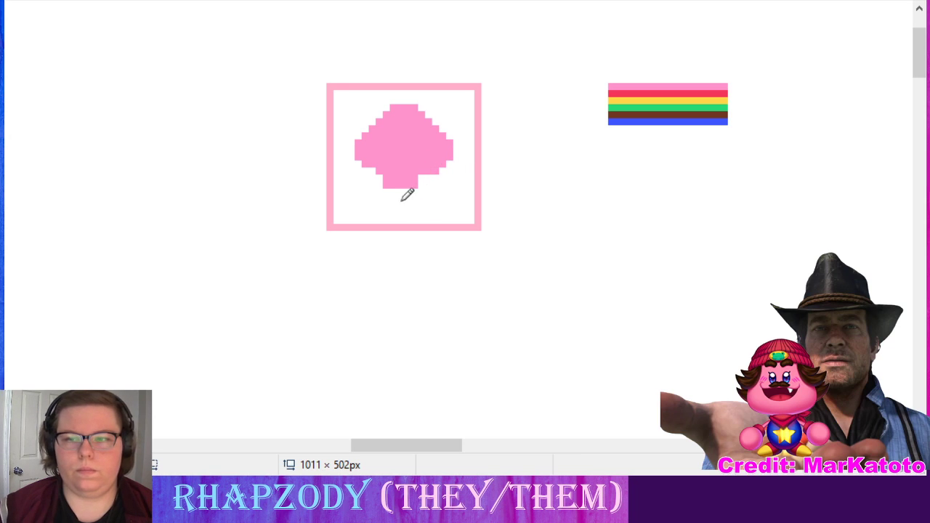
{"action": "mouse_move", "coordinate": [389, 188]}
{"action": "left_mouse_down"}
{"action": "mouse_move", "coordinate": [416, 188]}
{"action": "mouse_move", "coordinate": [419, 174]}
{"action": "mouse_move", "coordinate": [420, 189]}
{"action": "mouse_move", "coordinate": [402, 197]}
{"action": "mouse_move", "coordinate": [390, 187]}
{"action": "left_mouse_up"}
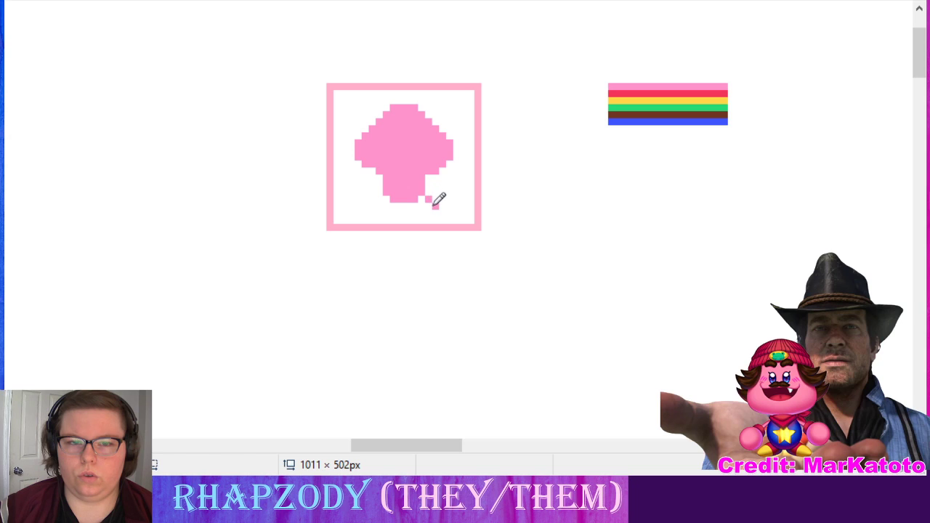
- Draw two outlined pink feet beneath the body and a small arm with a blocky hand on each side
{"action": "left_click", "coordinate": [427, 211]}
{"action": "left_click", "coordinate": [414, 212]}
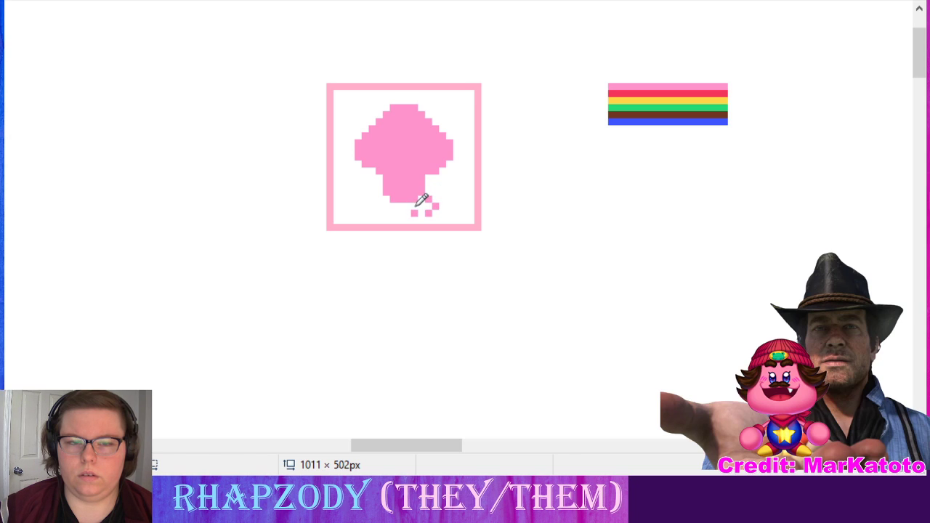
{"action": "left_click", "coordinate": [415, 207]}
{"action": "left_click", "coordinate": [419, 210]}
{"action": "right_click", "coordinate": [386, 198]}
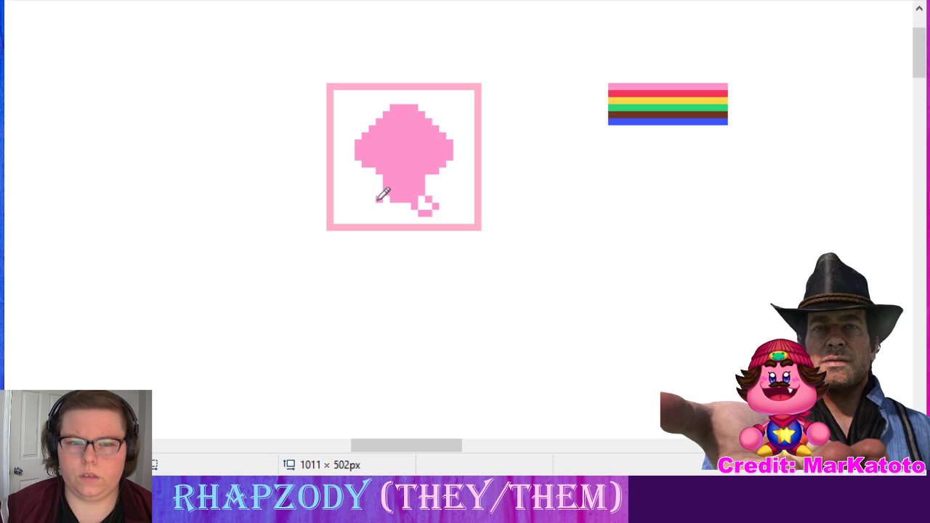
{"action": "left_click", "coordinate": [378, 197]}
{"action": "left_click_drag", "start_coordinate": [372, 205], "coordinate": [385, 211]}
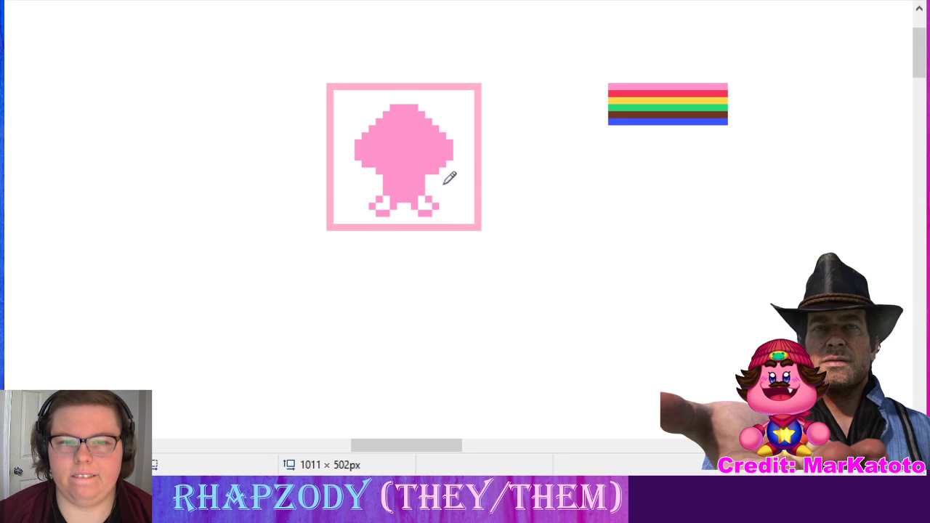
{"action": "left_click_drag", "start_coordinate": [436, 185], "coordinate": [436, 180]}
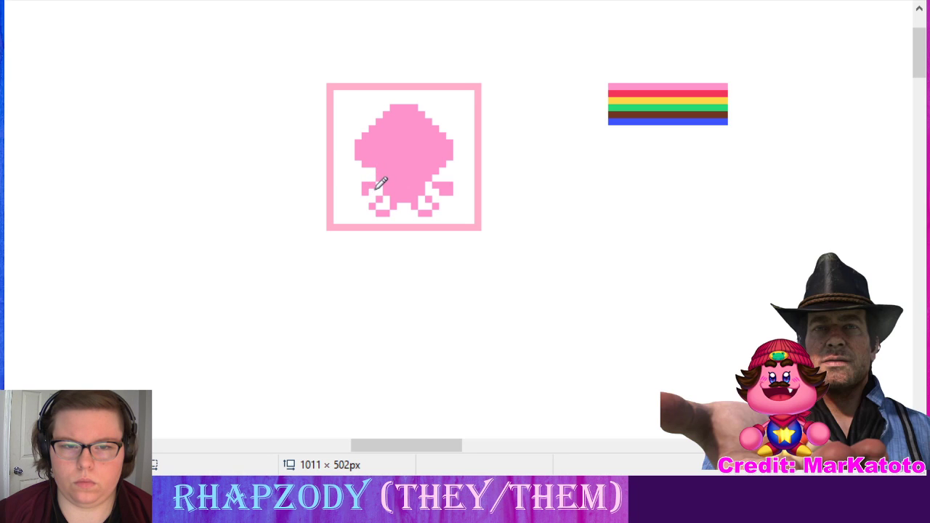
{"action": "left_click", "coordinate": [358, 187]}
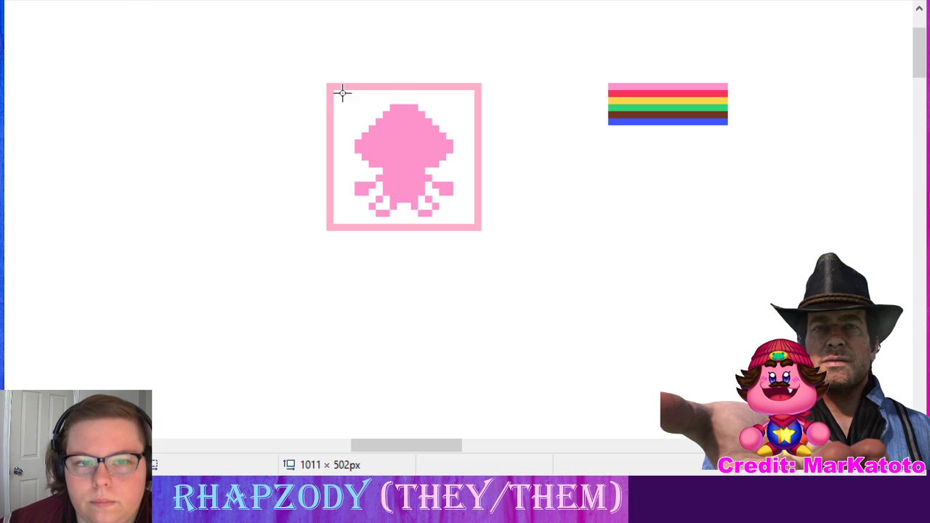
- Select the whole figure and stretch it to 19 × 19 px inside the pink frame
{"action": "left_click_drag", "start_coordinate": [352, 104], "coordinate": [403, 226]}
{"action": "left_click_drag", "start_coordinate": [402, 107], "coordinate": [403, 89]}
{"action": "left_click_drag", "start_coordinate": [460, 156], "coordinate": [467, 156]}
{"action": "left_click_drag", "start_coordinate": [347, 157], "coordinate": [332, 155]}
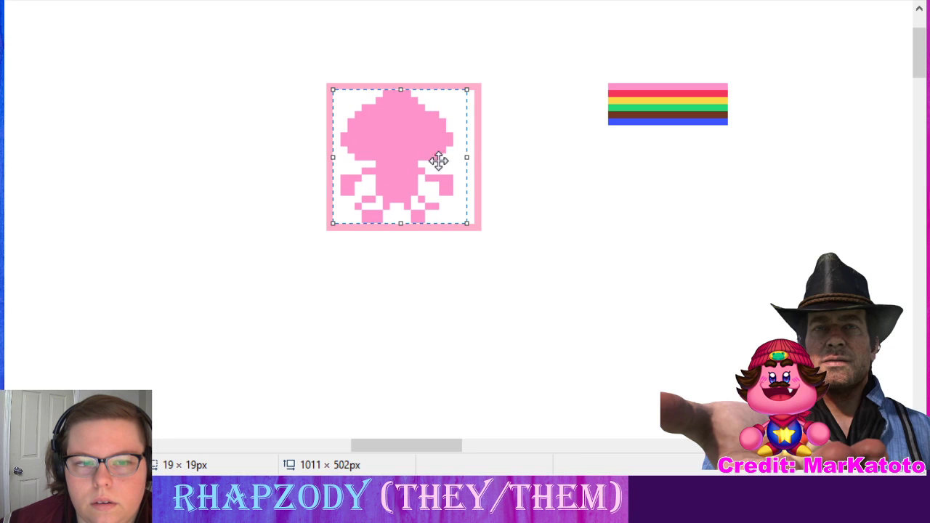
{"action": "left_click_drag", "start_coordinate": [467, 157], "coordinate": [482, 157]}
{"action": "left_click_drag", "start_coordinate": [487, 163], "coordinate": [474, 157]}
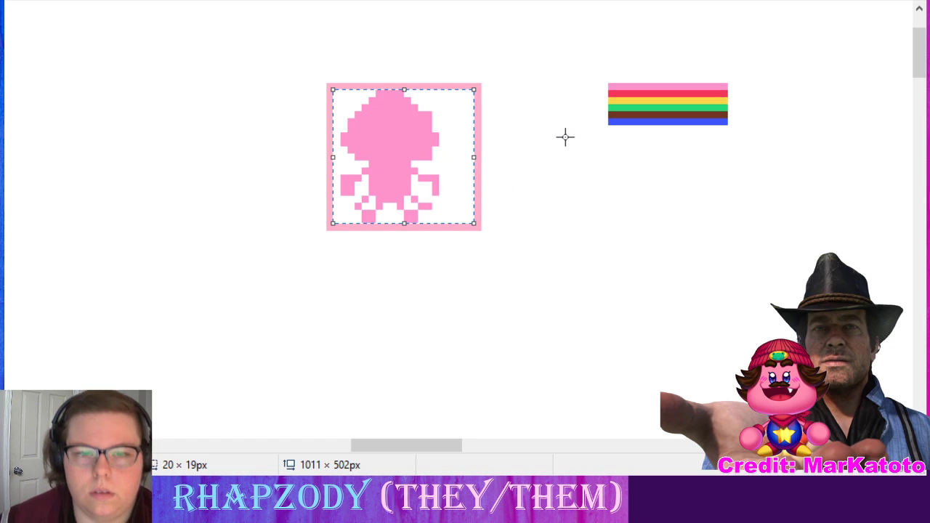
{"action": "key", "text": "ctrl+z"}
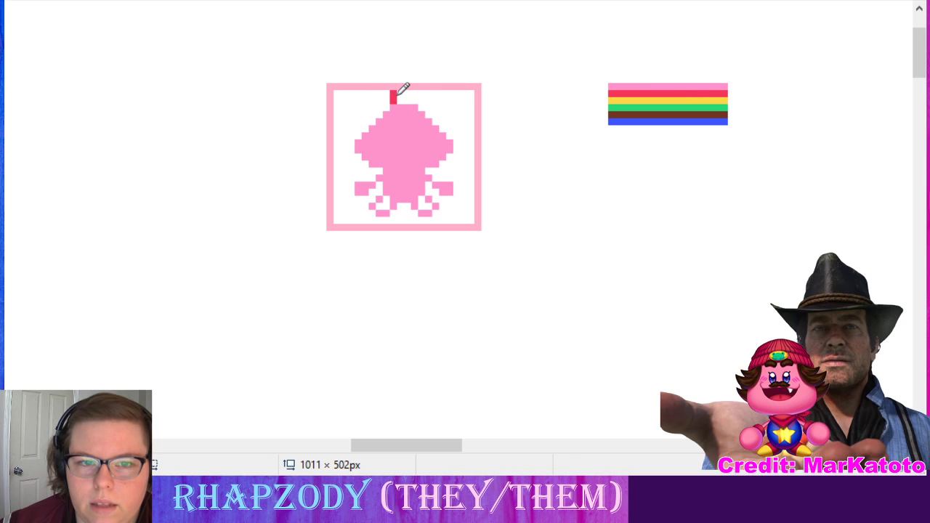
- Paint the red top of a cap above the pink head, stepping both sides outward and filling the centre
{"action": "left_click_drag", "start_coordinate": [398, 93], "coordinate": [409, 99]}
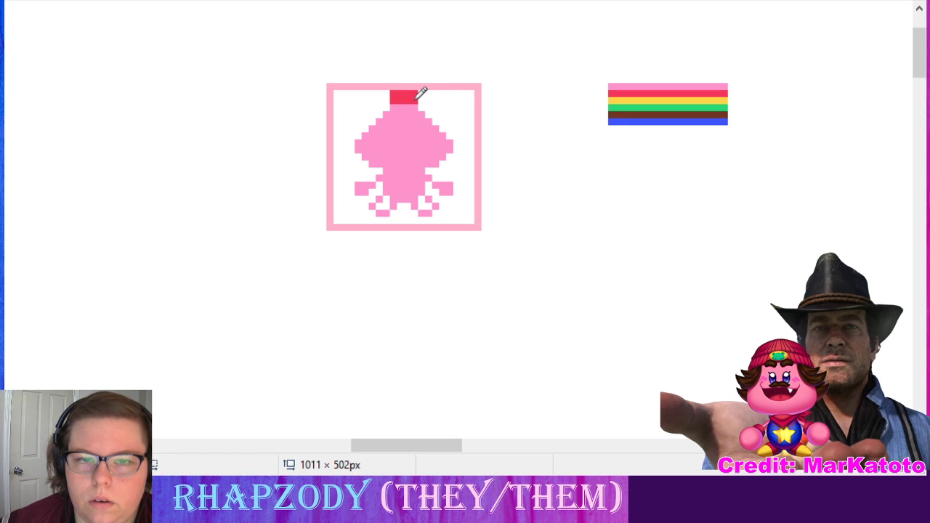
{"action": "left_click_drag", "start_coordinate": [388, 94], "coordinate": [386, 100]}
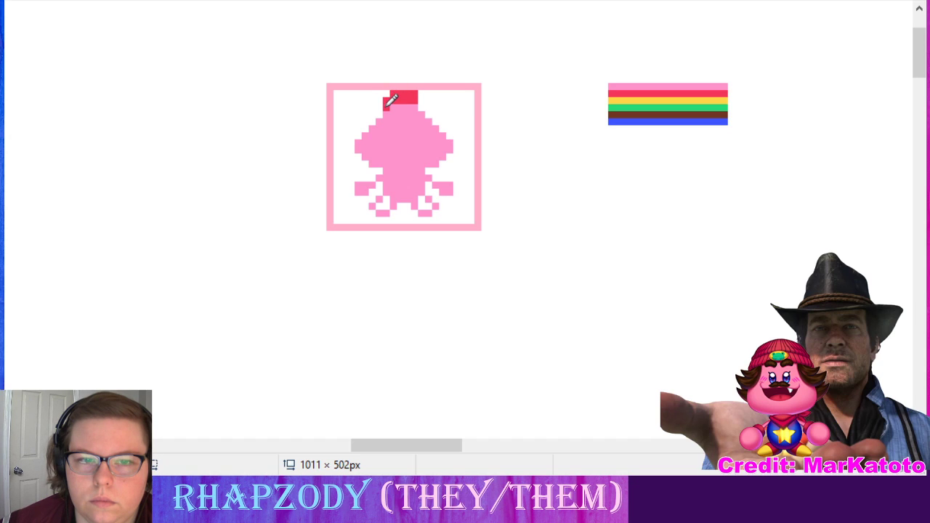
{"action": "left_click_drag", "start_coordinate": [384, 104], "coordinate": [391, 105]}
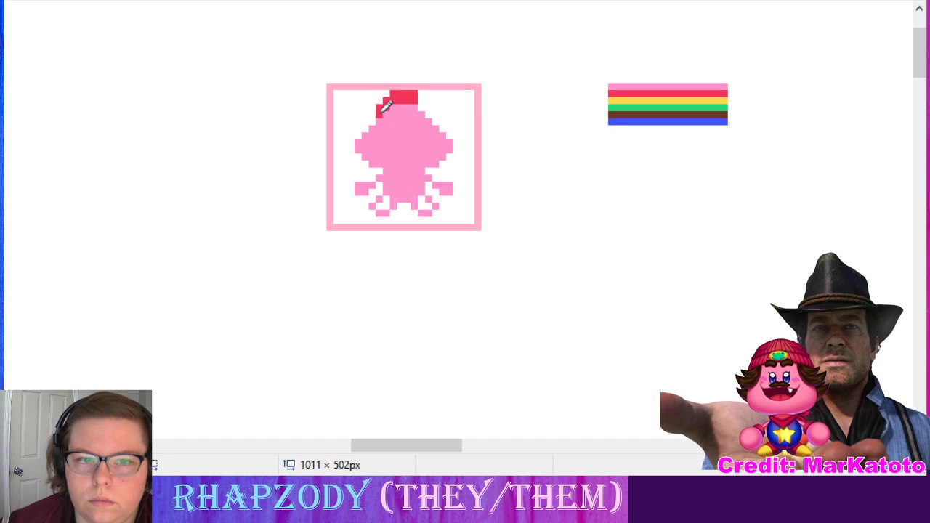
{"action": "left_click", "coordinate": [421, 107]}
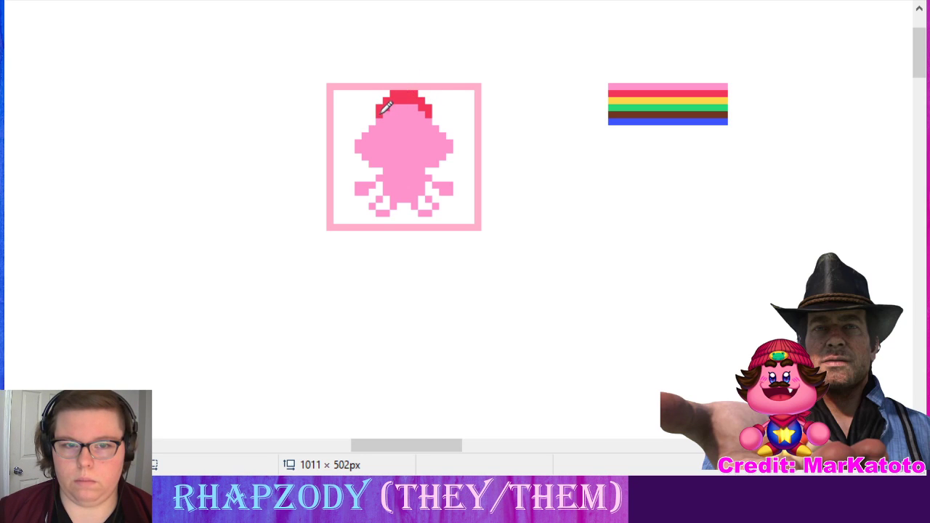
{"action": "mouse_move", "coordinate": [386, 107]}
{"action": "left_mouse_down"}
{"action": "mouse_move", "coordinate": [424, 112]}
{"action": "mouse_move", "coordinate": [393, 103]}
{"action": "left_mouse_up"}
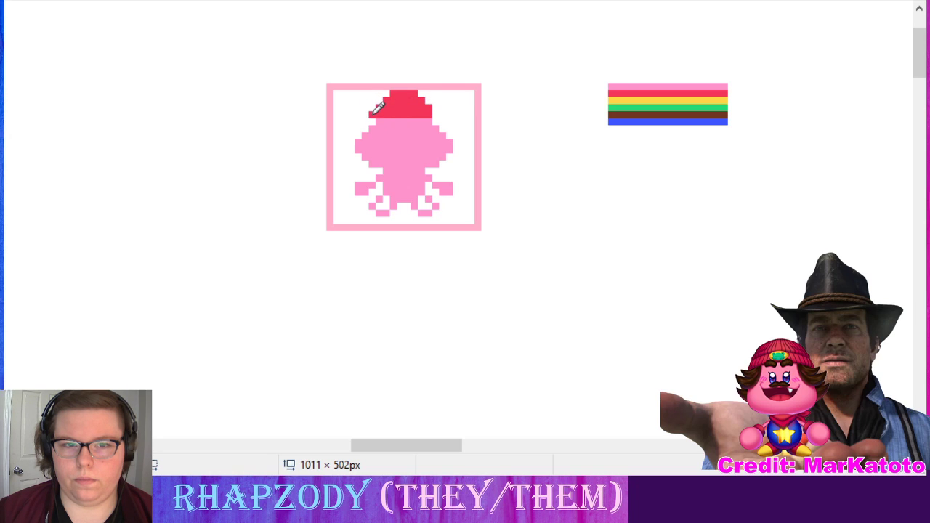
- Widen the red cap with symmetrical stepped sides down to a brim as wide as the head, keeping a pink notch at its lower centre
{"action": "left_click", "coordinate": [372, 120]}
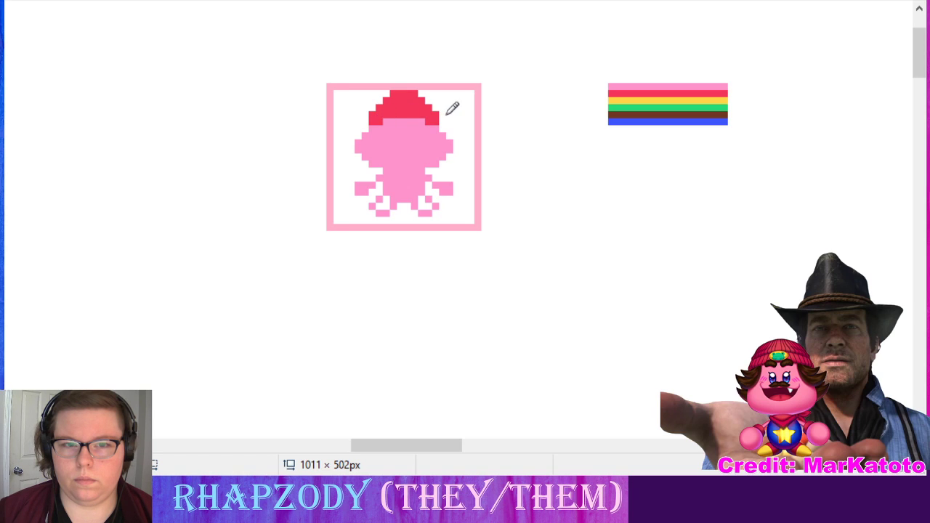
{"action": "left_click", "coordinate": [374, 105]}
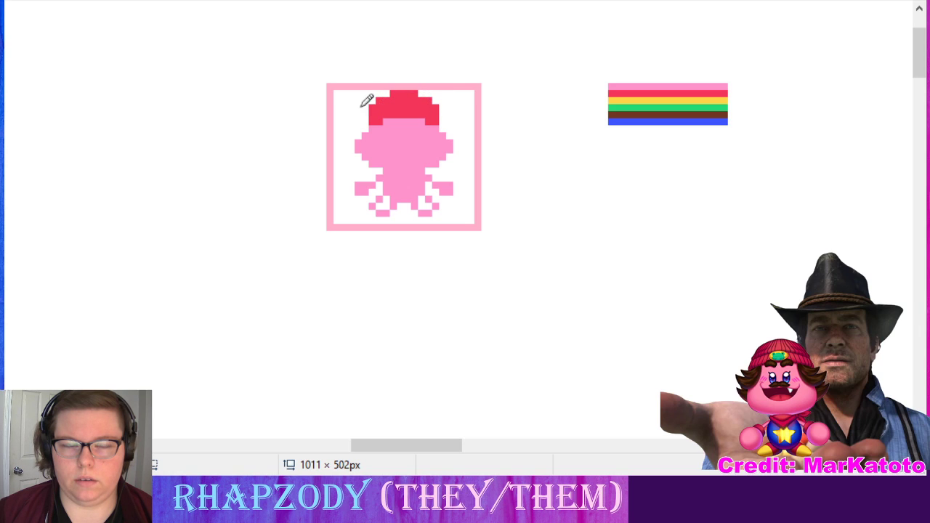
{"action": "left_click_drag", "start_coordinate": [371, 104], "coordinate": [372, 111]}
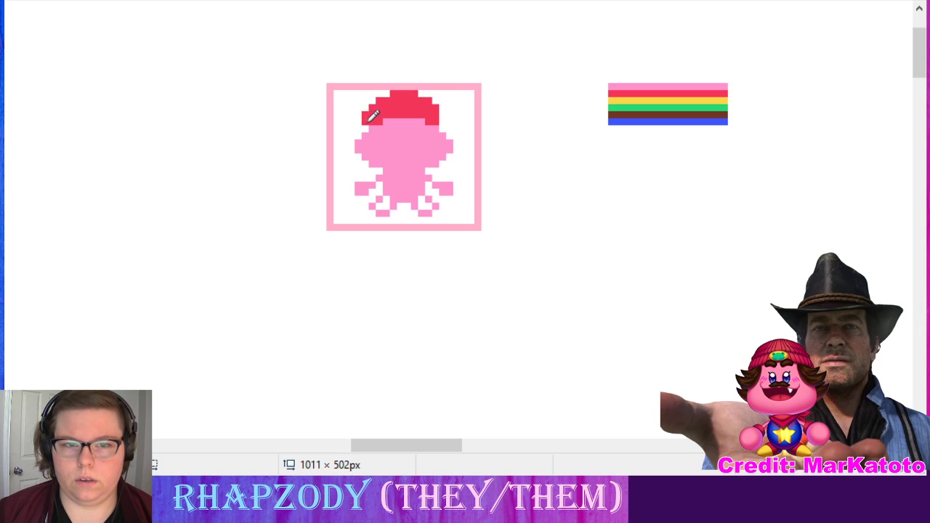
{"action": "left_click", "coordinate": [444, 113]}
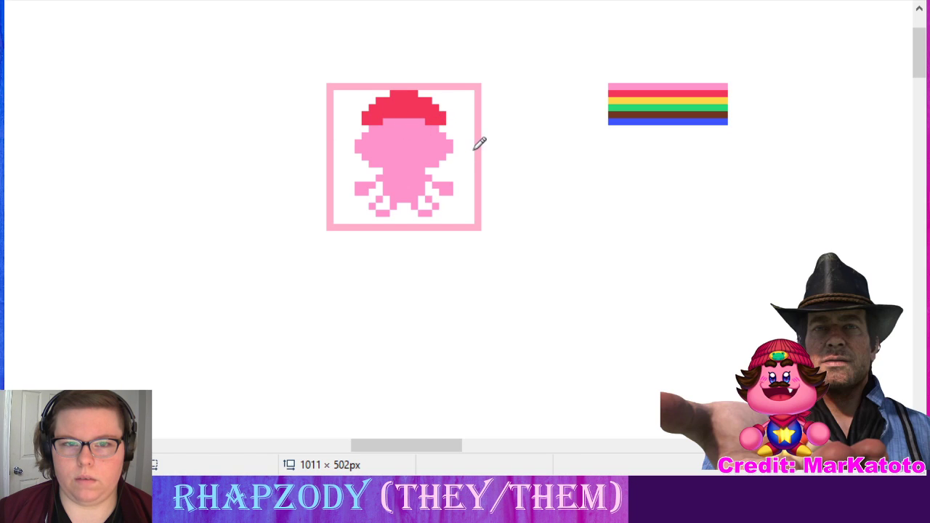
{"action": "left_click_drag", "start_coordinate": [390, 117], "coordinate": [429, 117]}
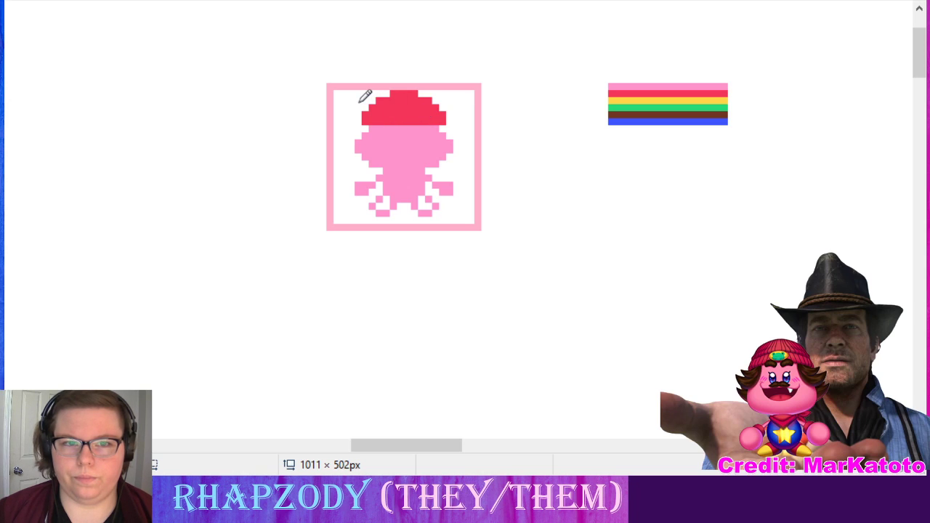
{"action": "key", "text": "ctrl+z"}
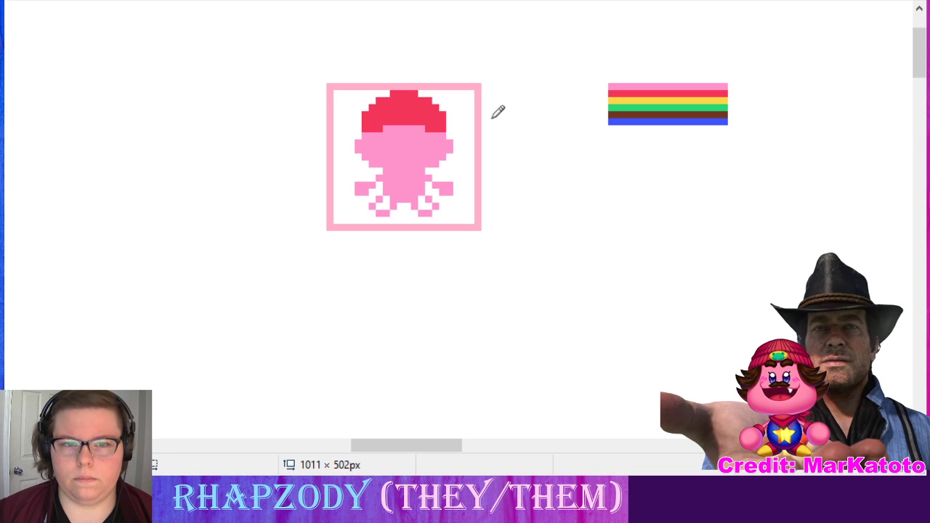
{"action": "left_click_drag", "start_coordinate": [359, 129], "coordinate": [358, 119]}
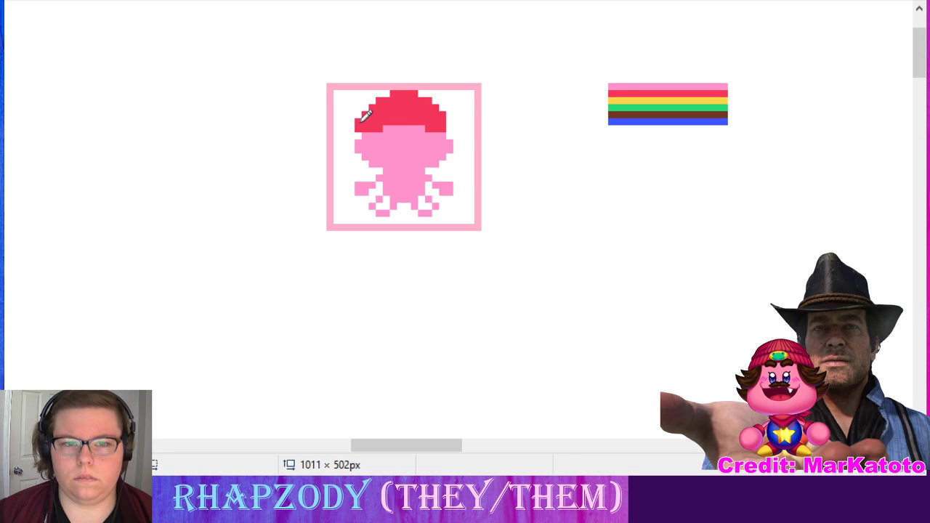
{"action": "left_click", "coordinate": [450, 128]}
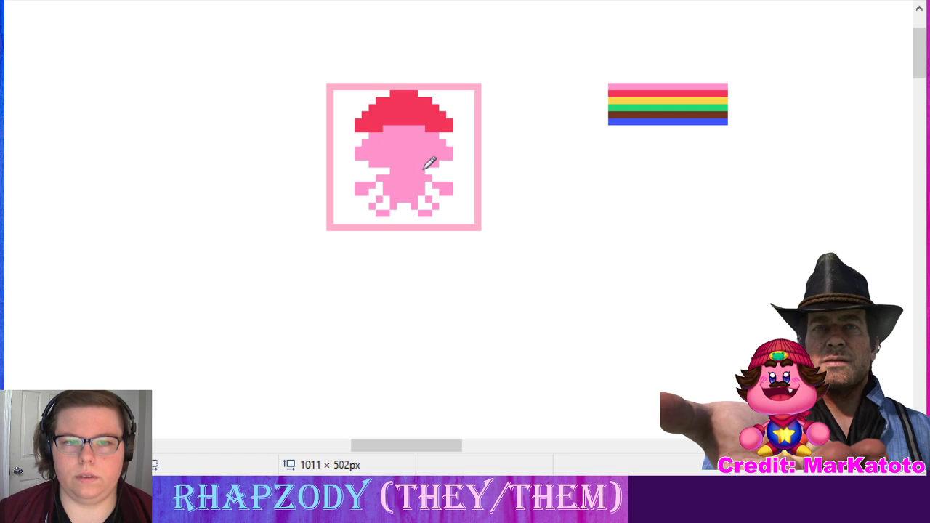
- Reshape the pink head's left and right edges pixel by pixel into symmetrical rounded cheeks below the cap
{"action": "left_click", "coordinate": [357, 149]}
{"action": "left_click_drag", "start_coordinate": [452, 150], "coordinate": [453, 153]}
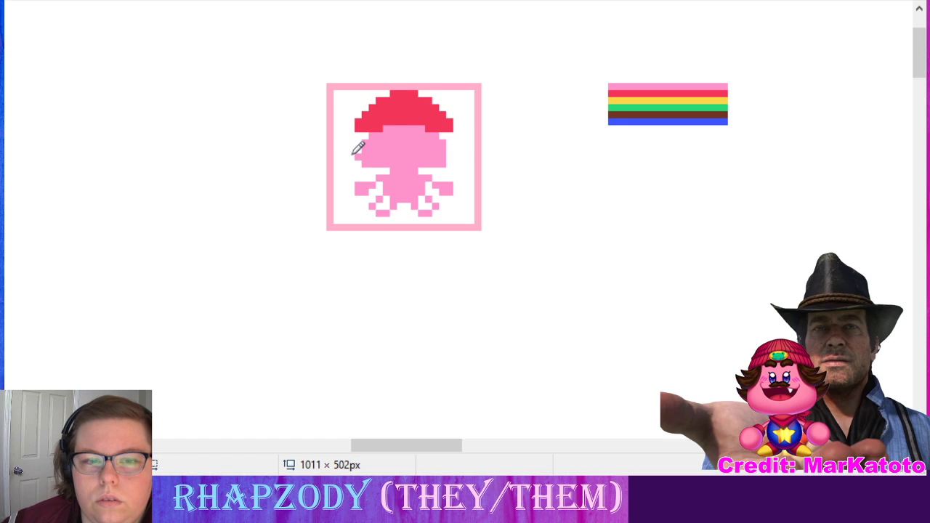
{"action": "left_click", "coordinate": [357, 155]}
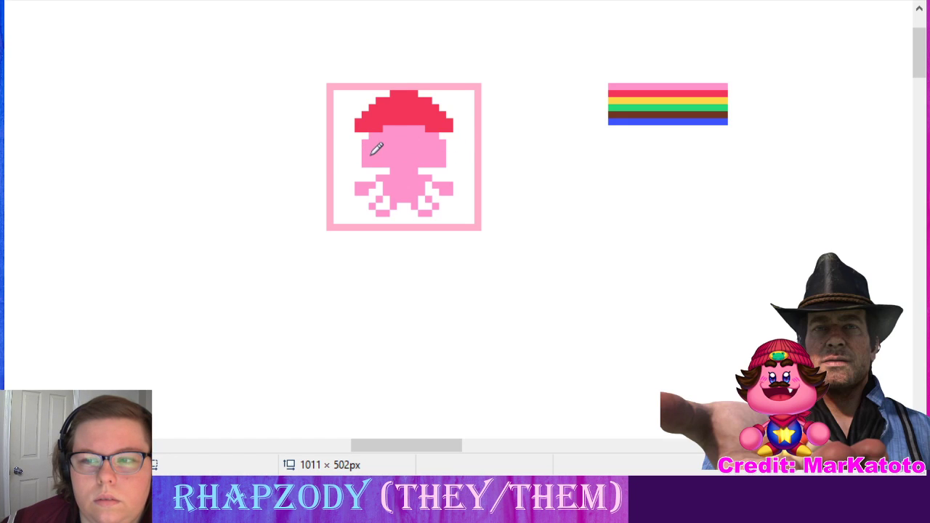
{"action": "left_click", "coordinate": [361, 158]}
{"action": "left_click", "coordinate": [450, 164]}
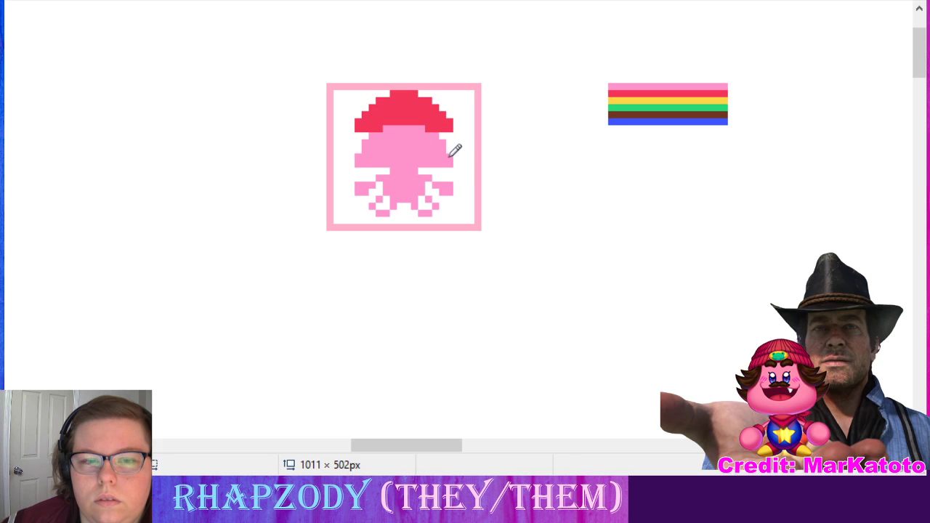
{"action": "left_click", "coordinate": [448, 158]}
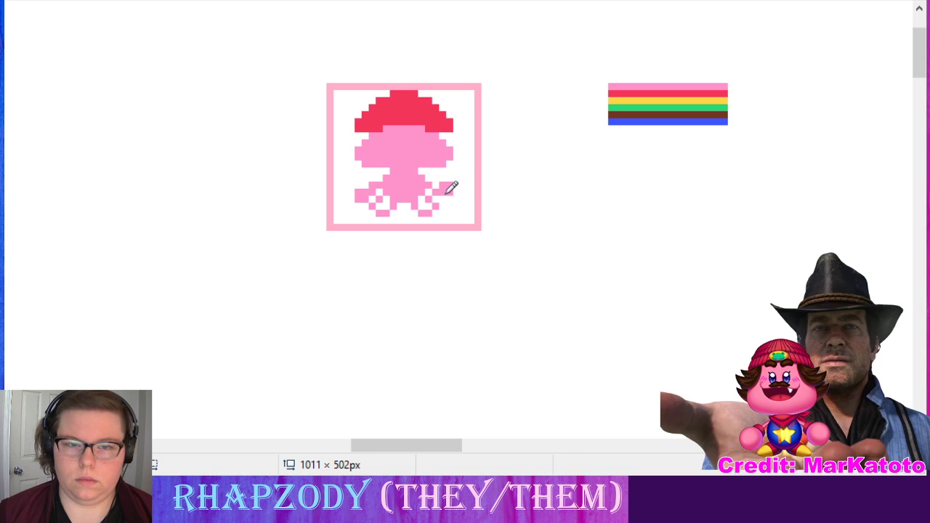
- Redraw the character's pink hands one row lower and extend the legs and feet down to the frame's lower edge
{"action": "left_click", "coordinate": [438, 194]}
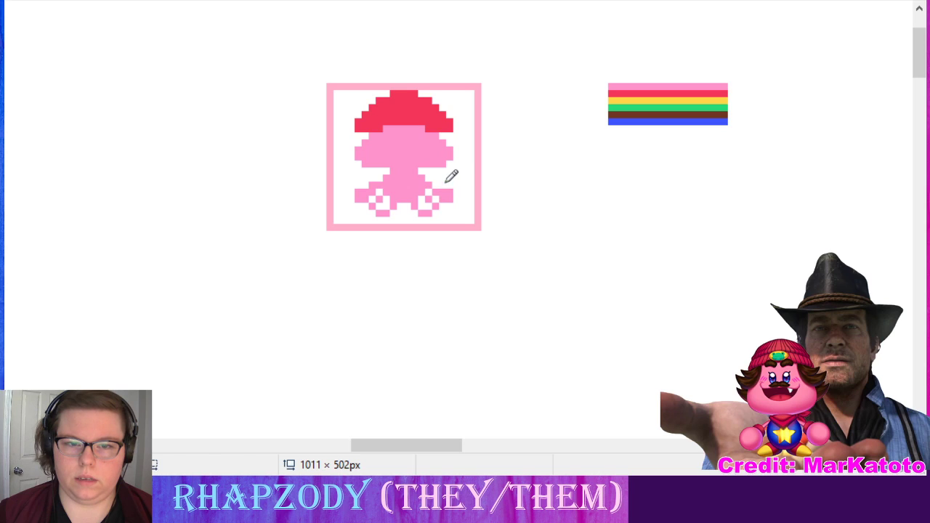
{"action": "left_click", "coordinate": [373, 208]}
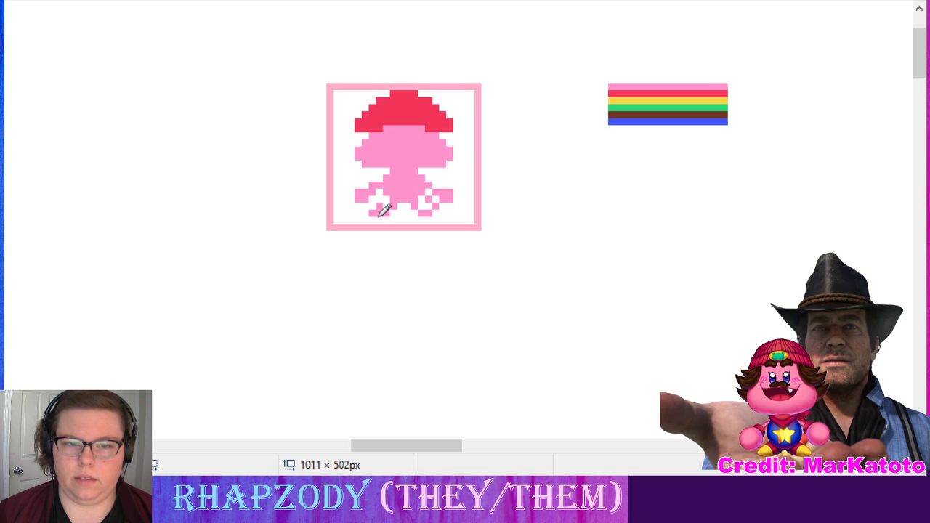
{"action": "left_click", "coordinate": [383, 216]}
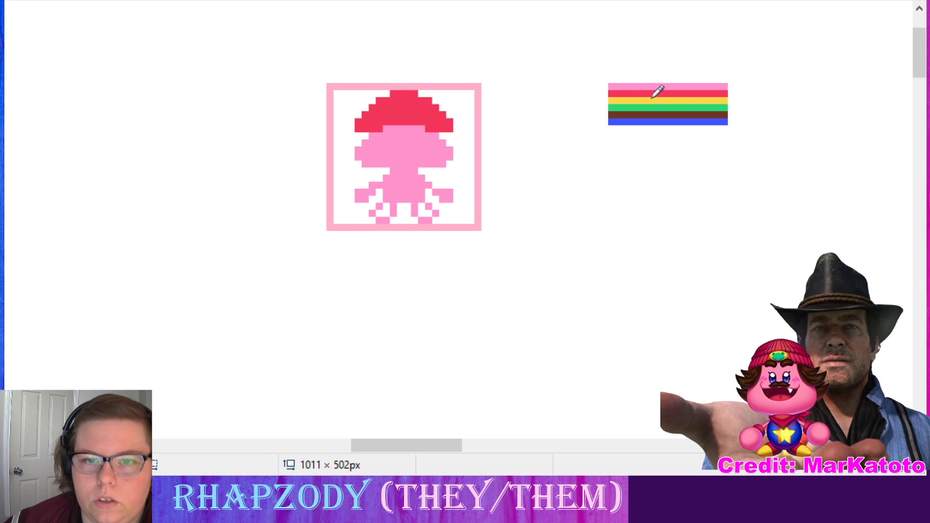
- Paint a yellow badge with a green centre on the cap's front using the palette stripe colours, and save the image
{"action": "left_click", "coordinate": [401, 118]}
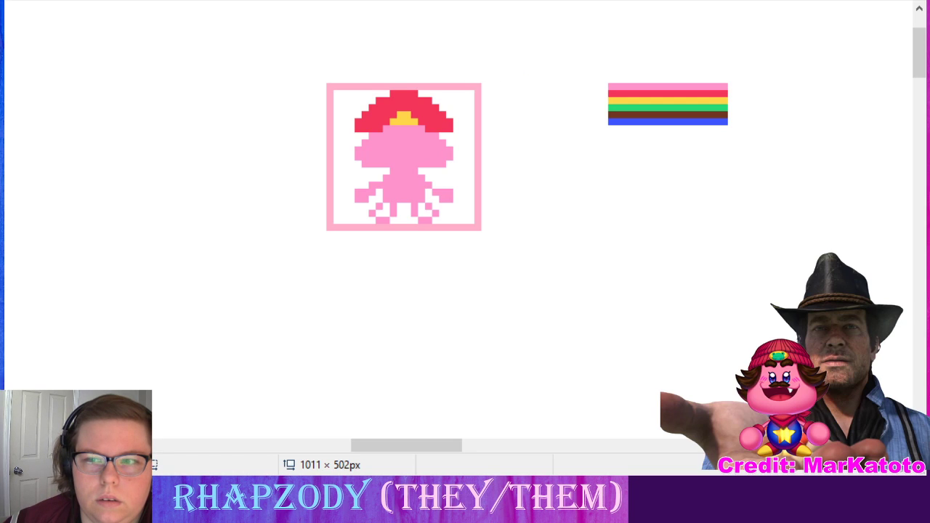
{"action": "left_click", "coordinate": [669, 98]}
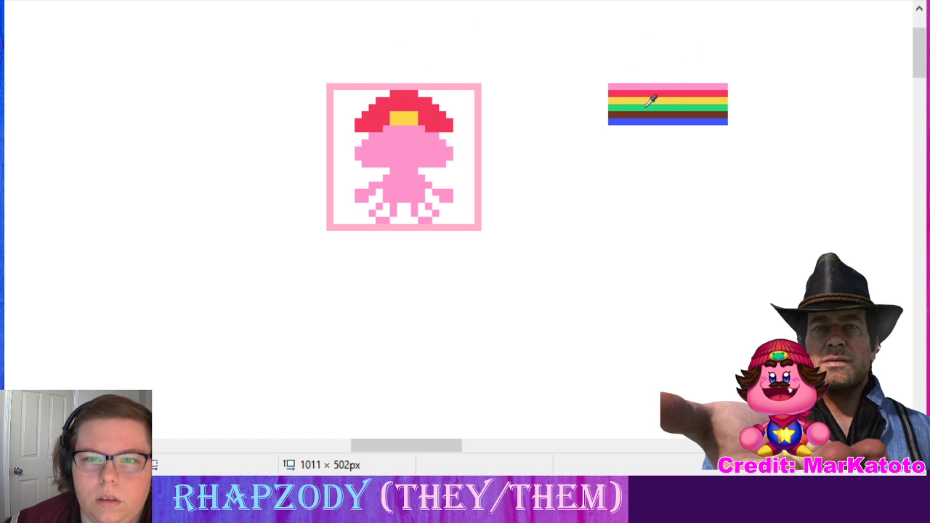
{"action": "left_click", "coordinate": [646, 106]}
{"action": "left_click", "coordinate": [407, 116]}
{"action": "left_click", "coordinate": [400, 117]}
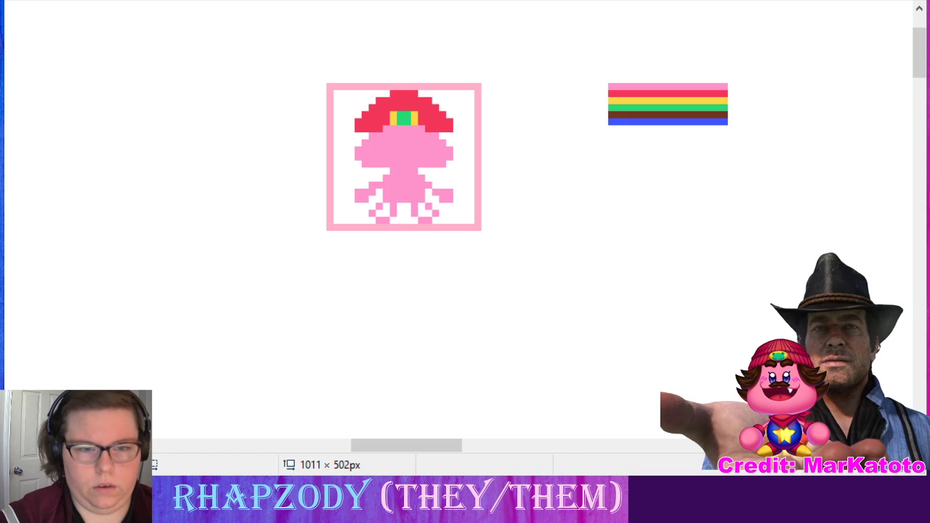
{"action": "key", "text": "ctrl+s"}
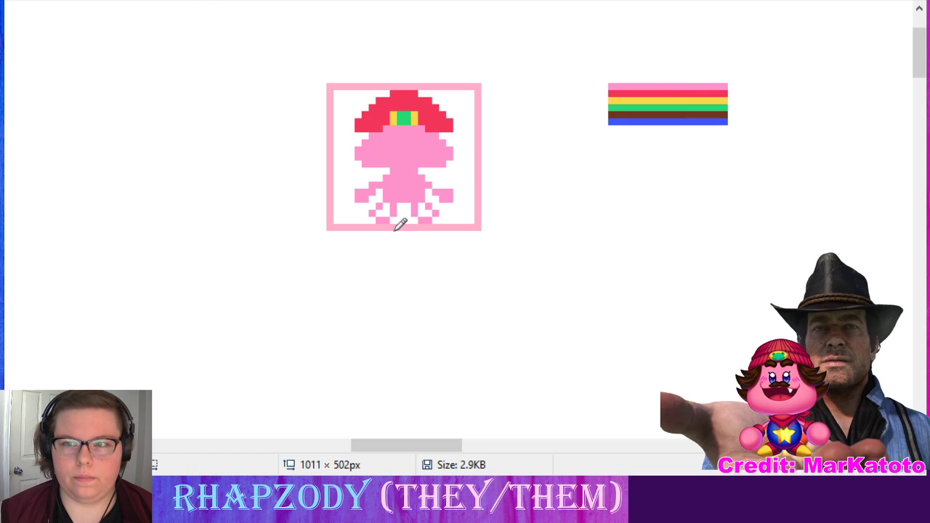
- Paint two short brown hair strands under the badge and matching stepped brown tufts sticking out on both sides below the cap
{"action": "left_click", "coordinate": [417, 128]}
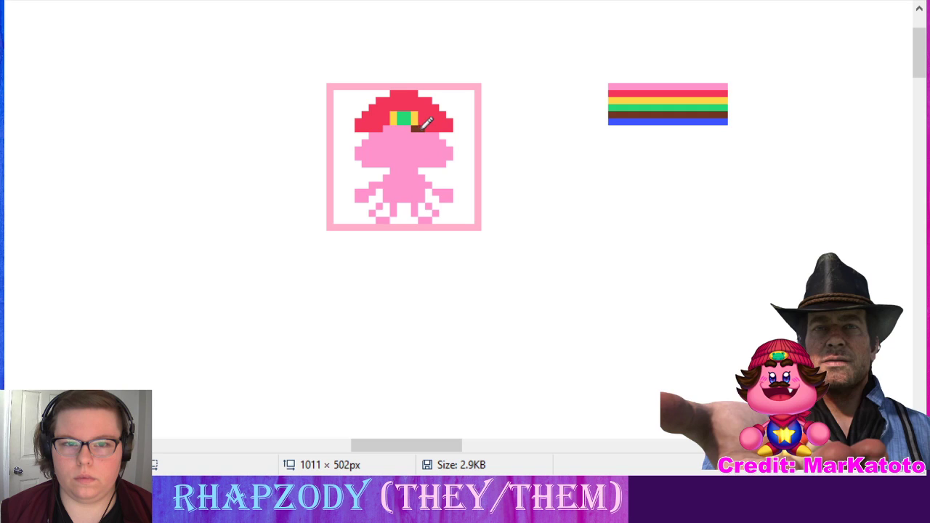
{"action": "left_click", "coordinate": [389, 128]}
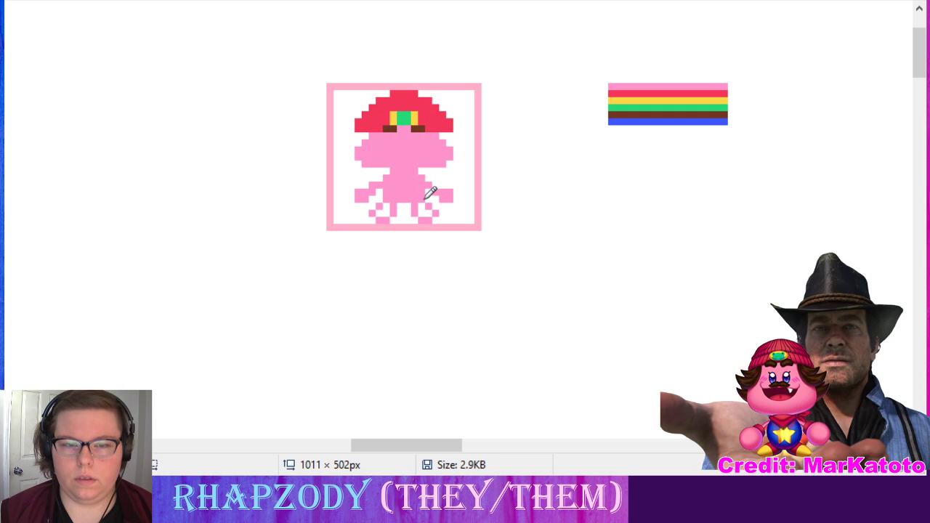
{"action": "left_click", "coordinate": [443, 135]}
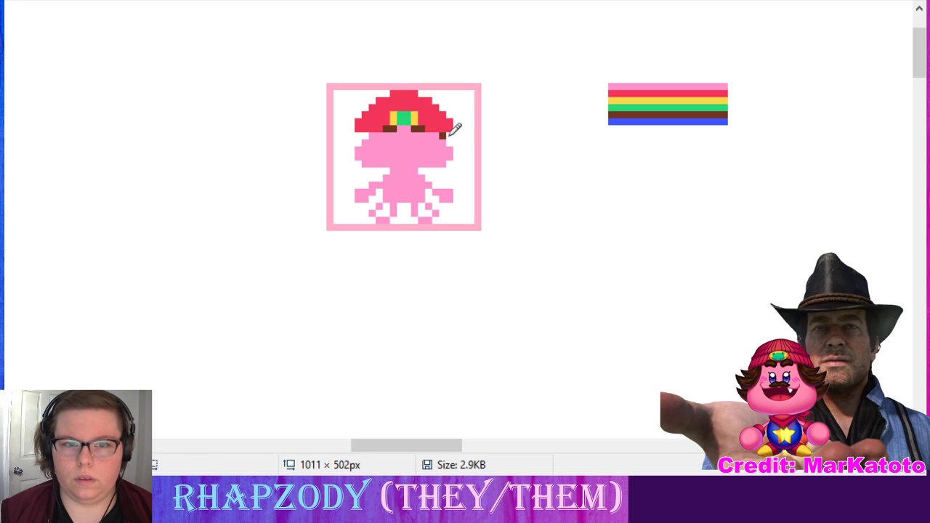
{"action": "left_click", "coordinate": [450, 135]}
{"action": "left_click", "coordinate": [455, 141]}
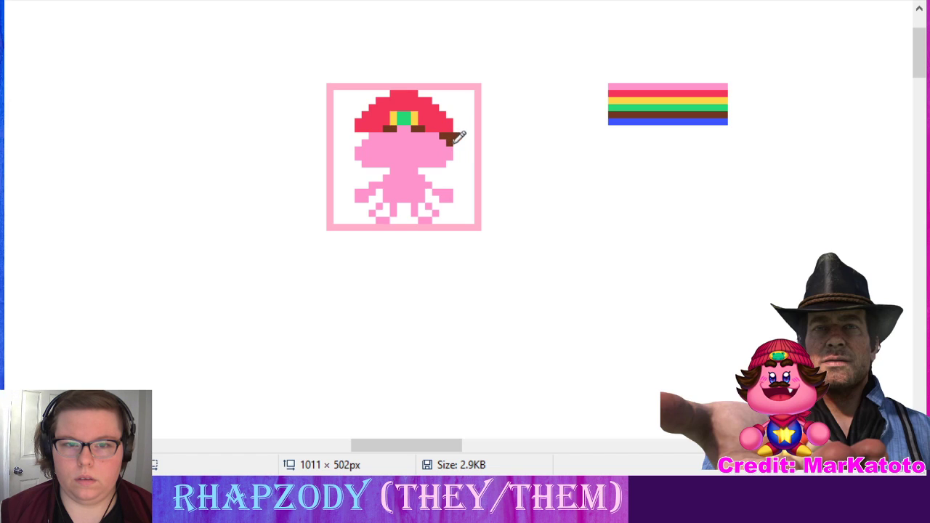
{"action": "left_click", "coordinate": [462, 141]}
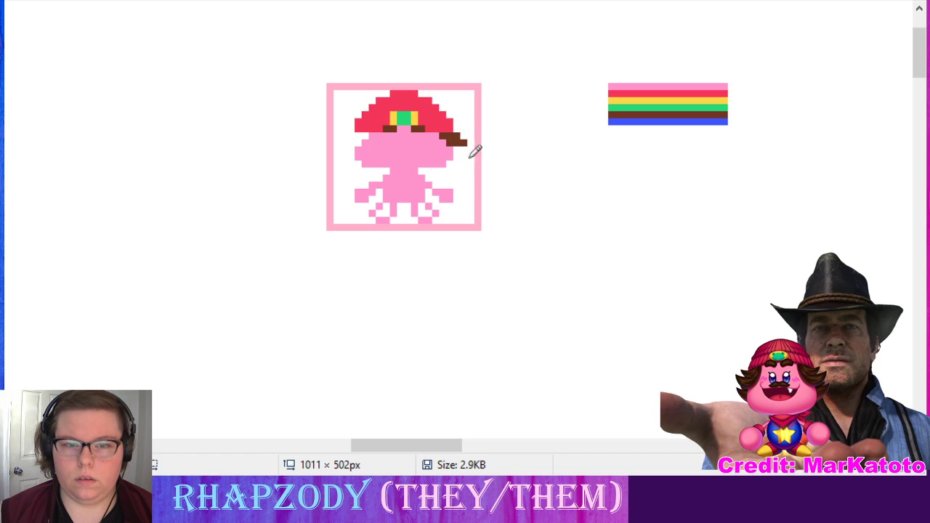
{"action": "left_click", "coordinate": [358, 135]}
{"action": "left_click", "coordinate": [353, 136]}
{"action": "left_click", "coordinate": [345, 140]}
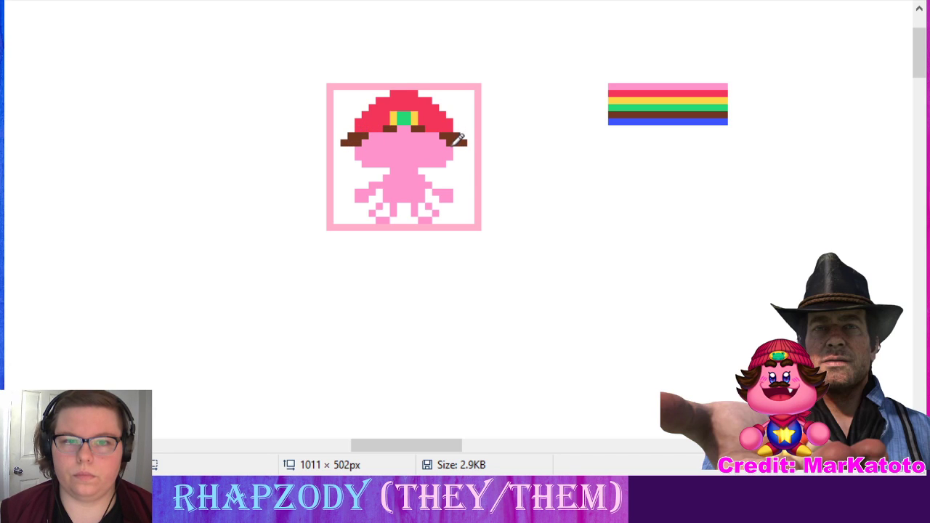
- Paint a second brown spike below each side tuft of hair, keeping both sides symmetrical
{"action": "left_click", "coordinate": [456, 156]}
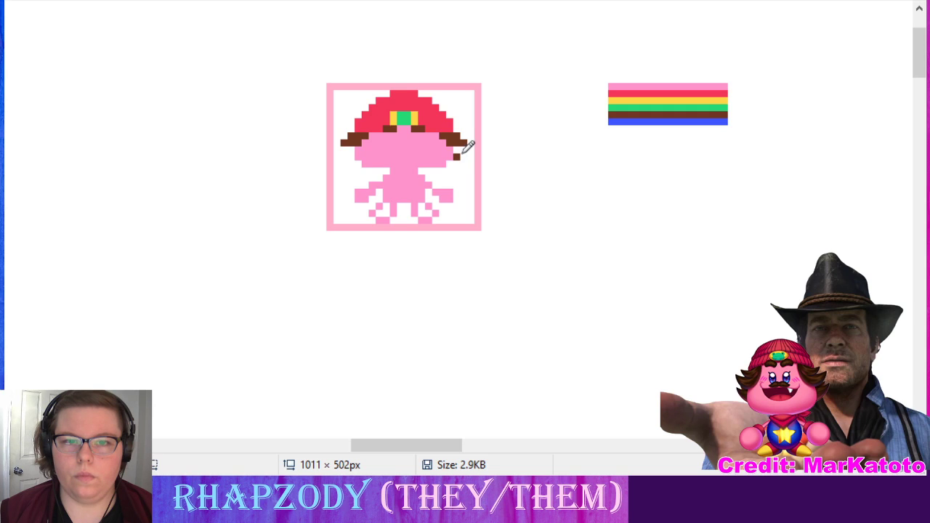
{"action": "left_click", "coordinate": [463, 156]}
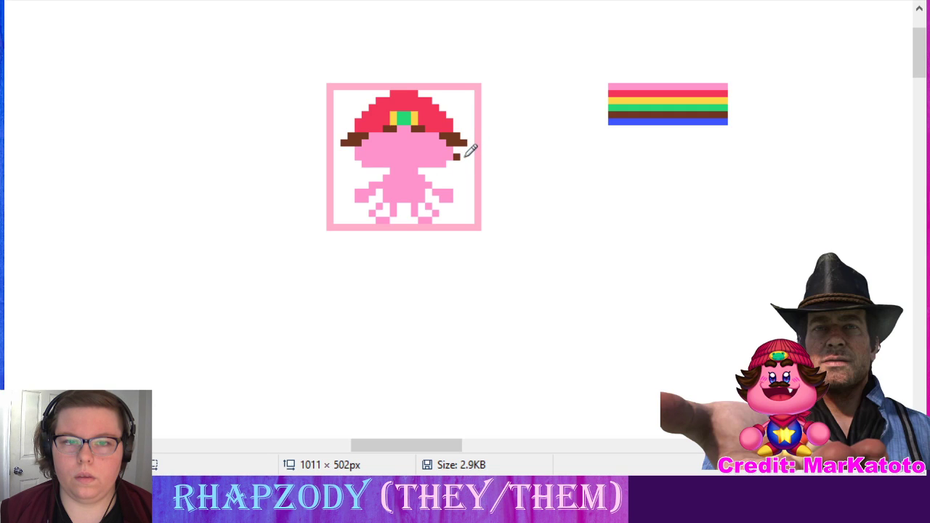
{"action": "left_click", "coordinate": [463, 149]}
{"action": "mouse_move", "coordinate": [469, 143]}
{"action": "left_mouse_down"}
{"action": "mouse_move", "coordinate": [465, 154]}
{"action": "mouse_move", "coordinate": [472, 145]}
{"action": "left_mouse_up"}
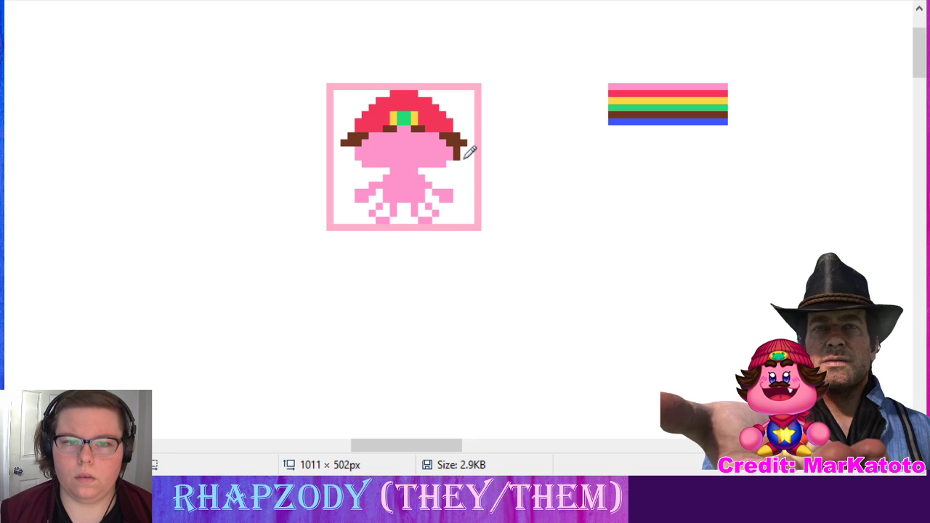
{"action": "mouse_move", "coordinate": [354, 145]}
{"action": "left_mouse_down"}
{"action": "mouse_move", "coordinate": [384, 161]}
{"action": "mouse_move", "coordinate": [347, 155]}
{"action": "left_mouse_up"}
{"action": "key", "text": "ctrl+z"}
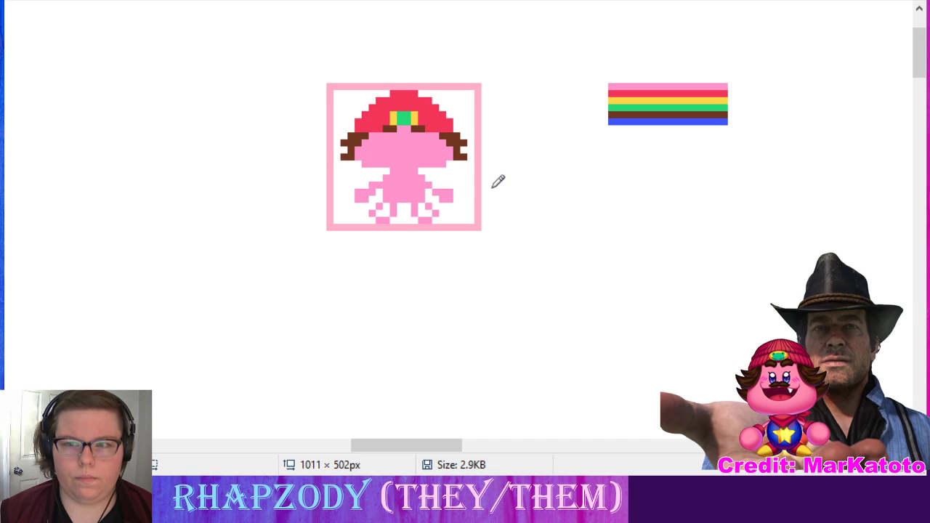
- Try to add a third pair of stepped brown hair strands beside the lower cheeks
{"action": "left_click", "coordinate": [352, 168]}
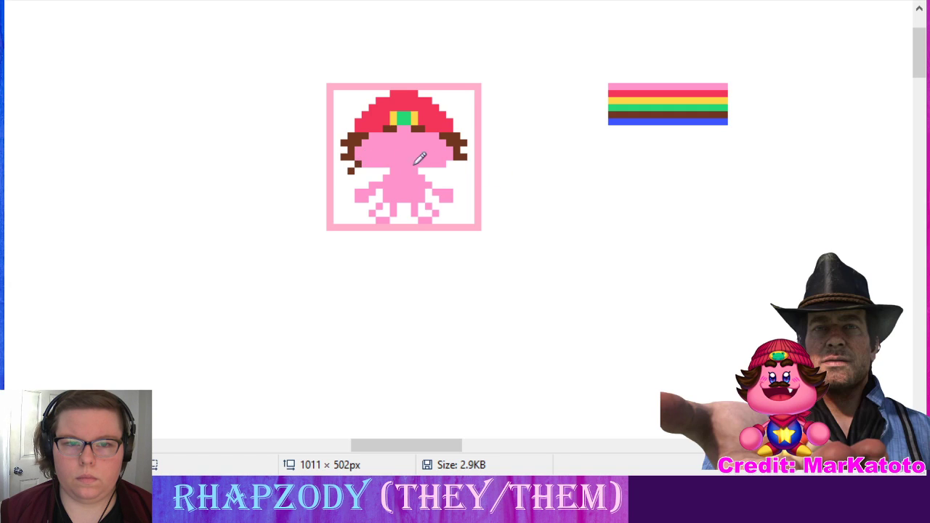
{"action": "left_click", "coordinate": [452, 168]}
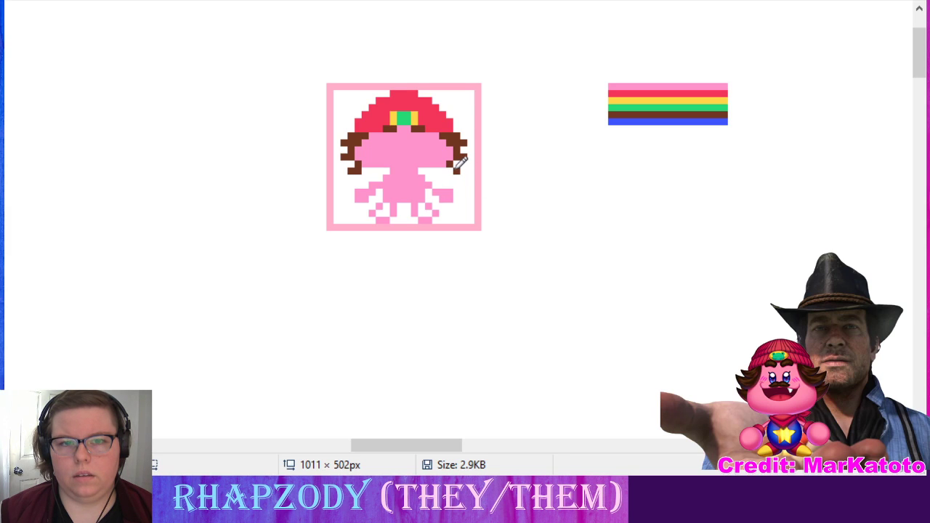
{"action": "left_click", "coordinate": [355, 170]}
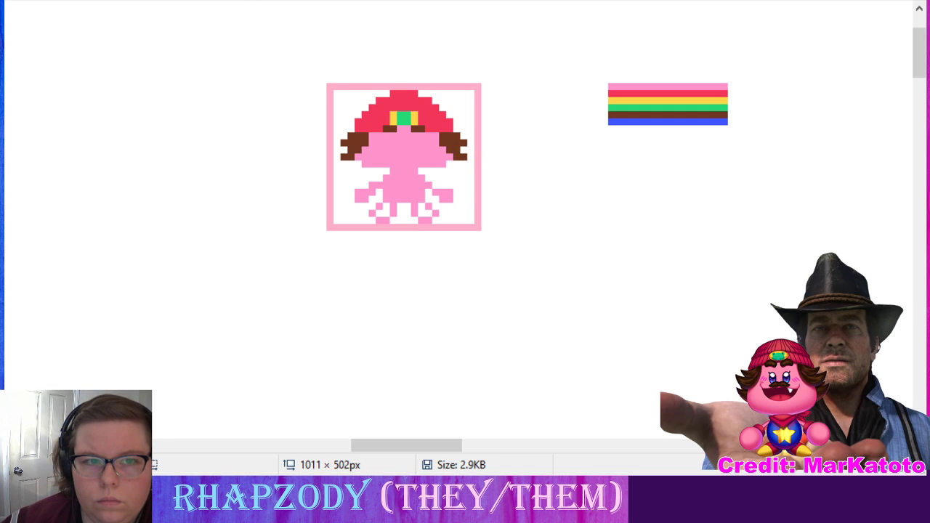
- Paint a red neckerchief with a centre point and a small knot on one side below the head, using the palette's red
{"action": "left_click", "coordinate": [680, 92]}
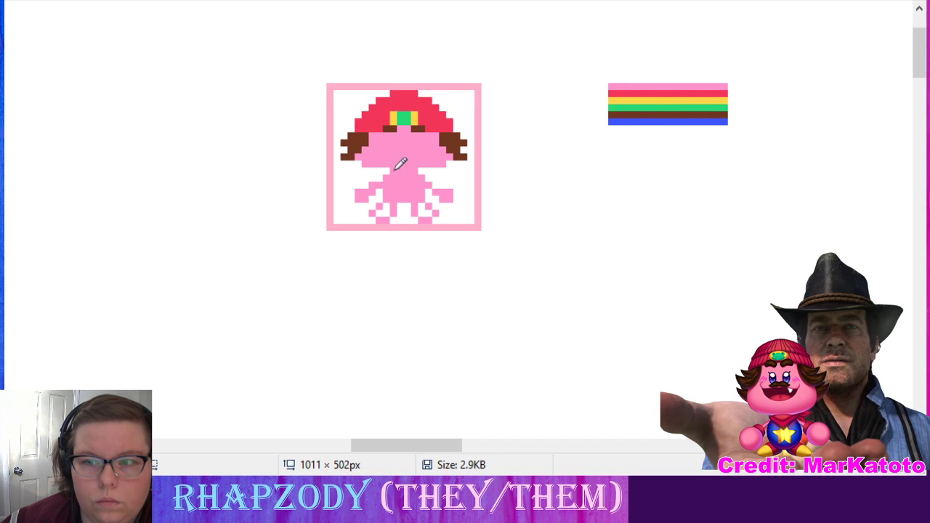
{"action": "left_click", "coordinate": [394, 171]}
{"action": "left_click", "coordinate": [400, 171]}
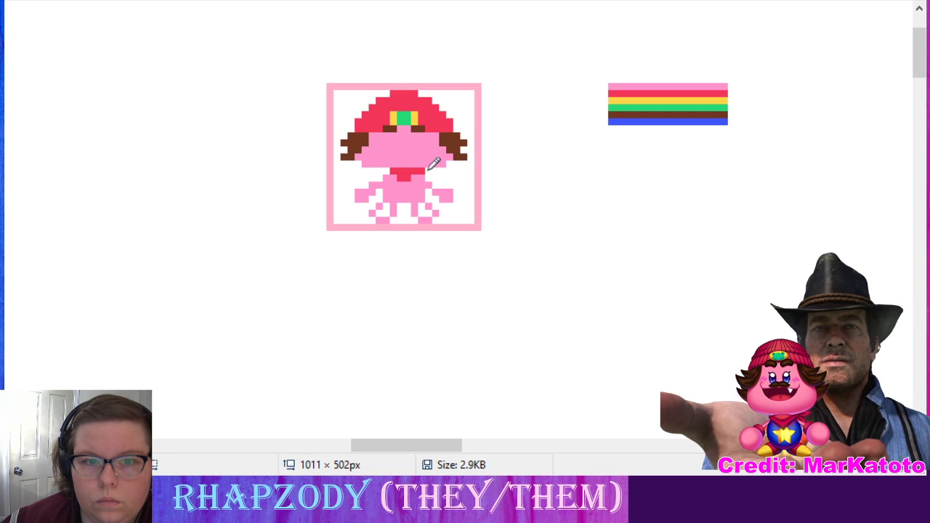
{"action": "left_click", "coordinate": [430, 175]}
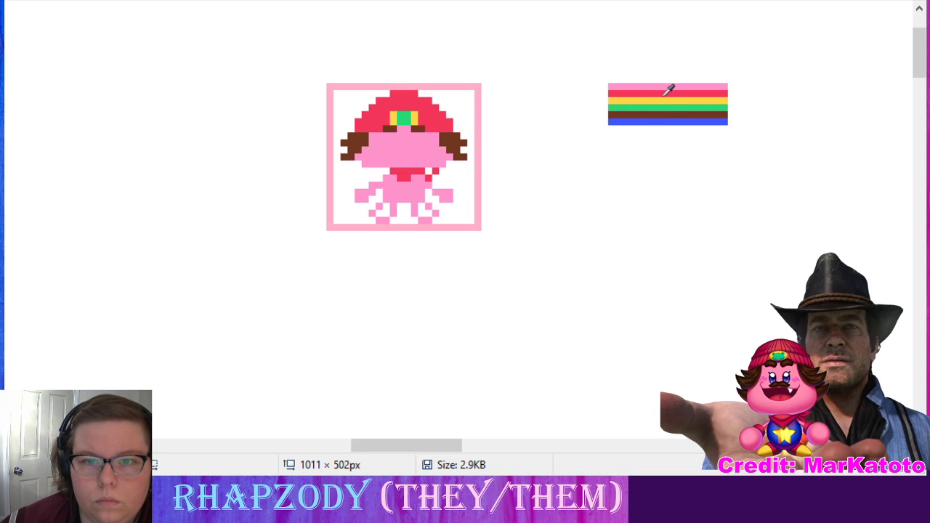
- Outline the pink torso in the palette's blue and fill its interior with the same blue
{"action": "left_click", "coordinate": [682, 118]}
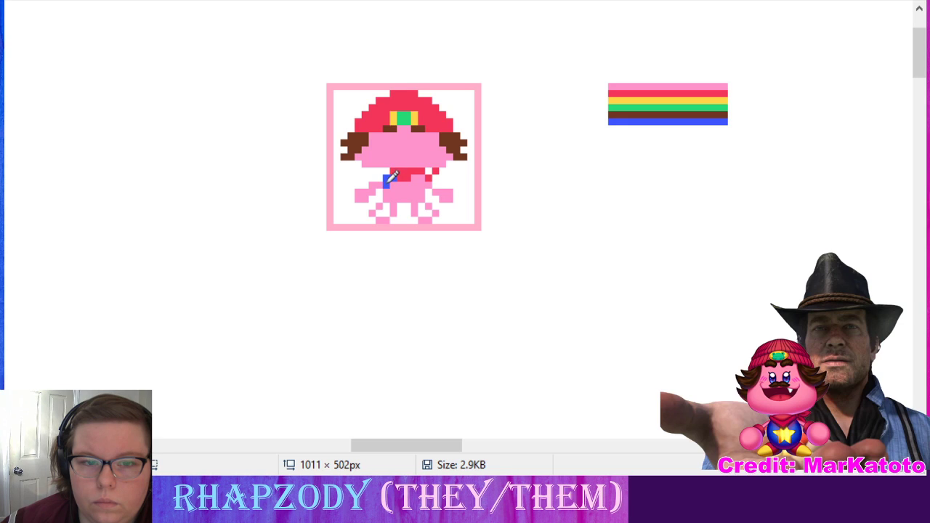
{"action": "left_click_drag", "start_coordinate": [387, 190], "coordinate": [418, 194]}
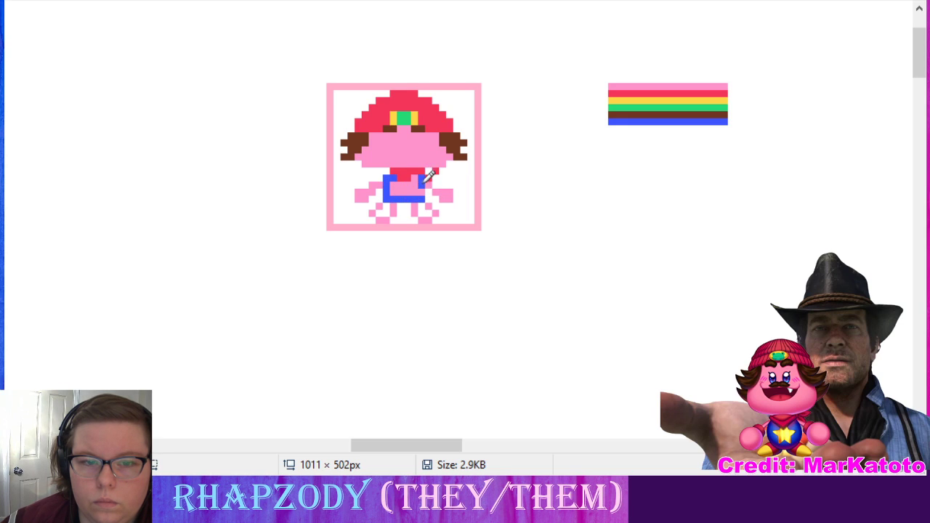
{"action": "mouse_move", "coordinate": [424, 199]}
{"action": "left_mouse_down"}
{"action": "mouse_move", "coordinate": [423, 177]}
{"action": "mouse_move", "coordinate": [407, 176]}
{"action": "left_mouse_up"}
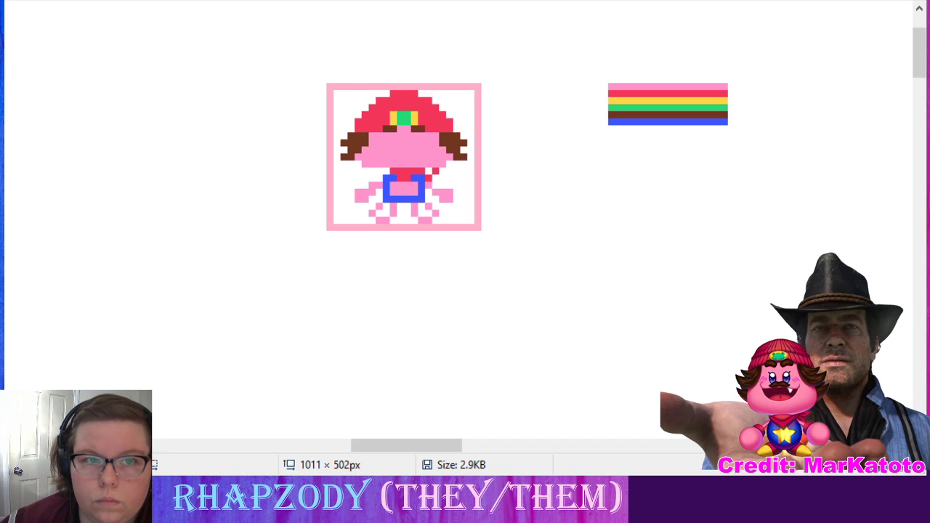
{"action": "left_click", "coordinate": [408, 187]}
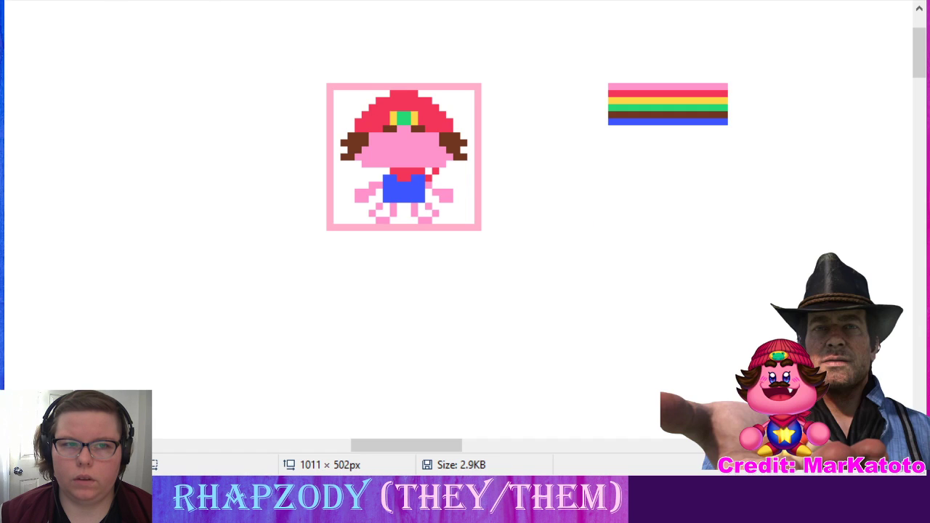
- Move the body and lower frame down one pixel row and fill the gap with pink to deepen the chin
{"action": "left_click_drag", "start_coordinate": [321, 167], "coordinate": [460, 223]}
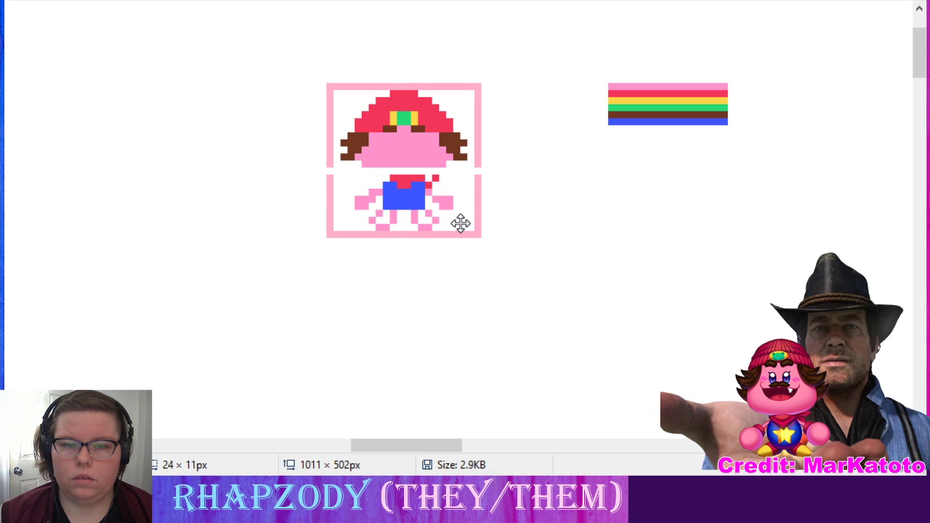
{"action": "left_click", "coordinate": [542, 176]}
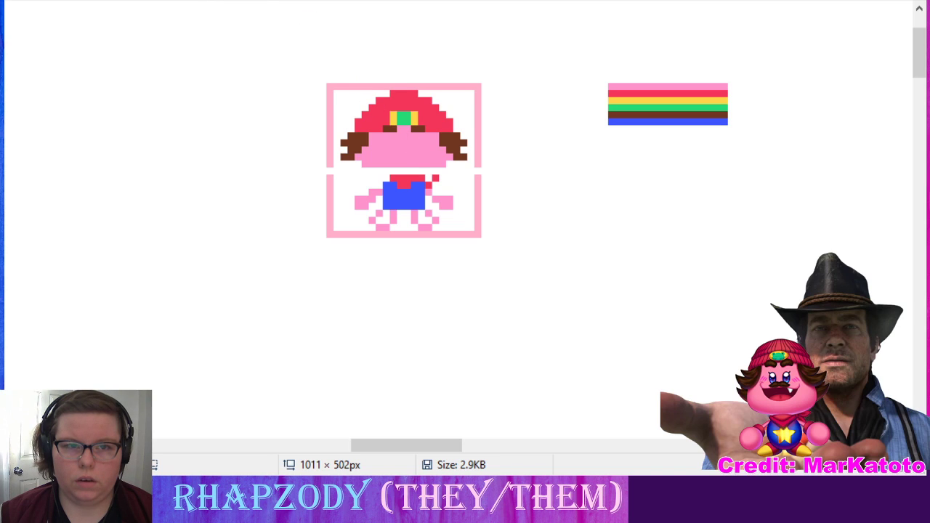
{"action": "left_click_drag", "start_coordinate": [378, 169], "coordinate": [439, 170]}
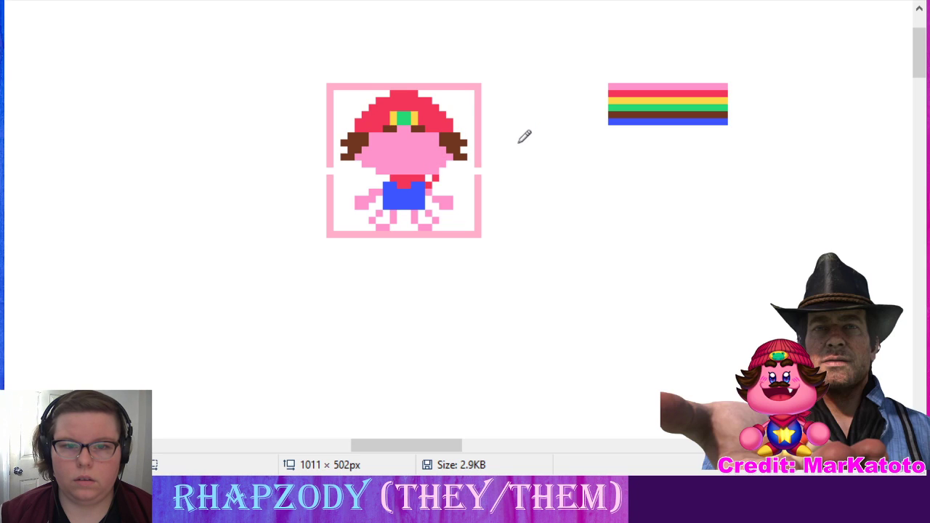
{"action": "left_click", "coordinate": [372, 170]}
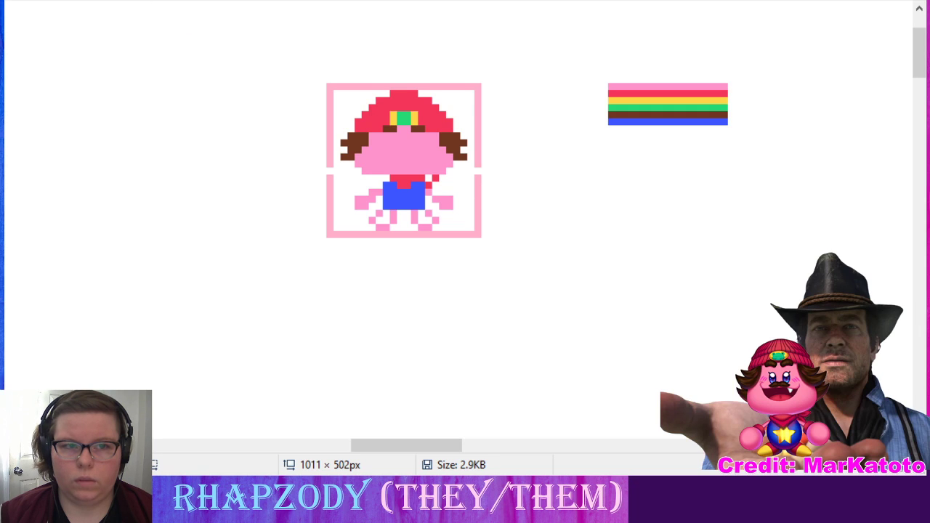
- Lower the body by another pixel row, round off the pink chin, close the frame's sides and save the image
{"action": "left_click_drag", "start_coordinate": [314, 176], "coordinate": [465, 223]}
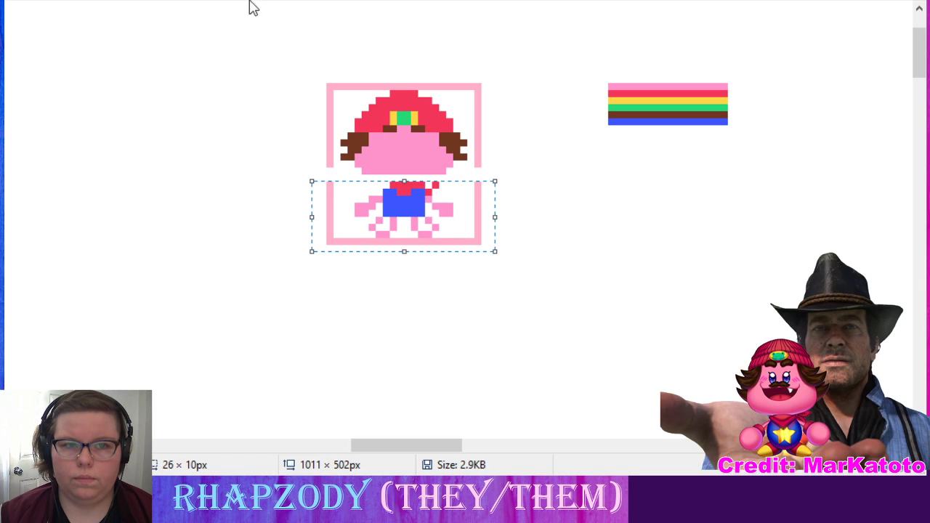
{"action": "key", "text": "Escape"}
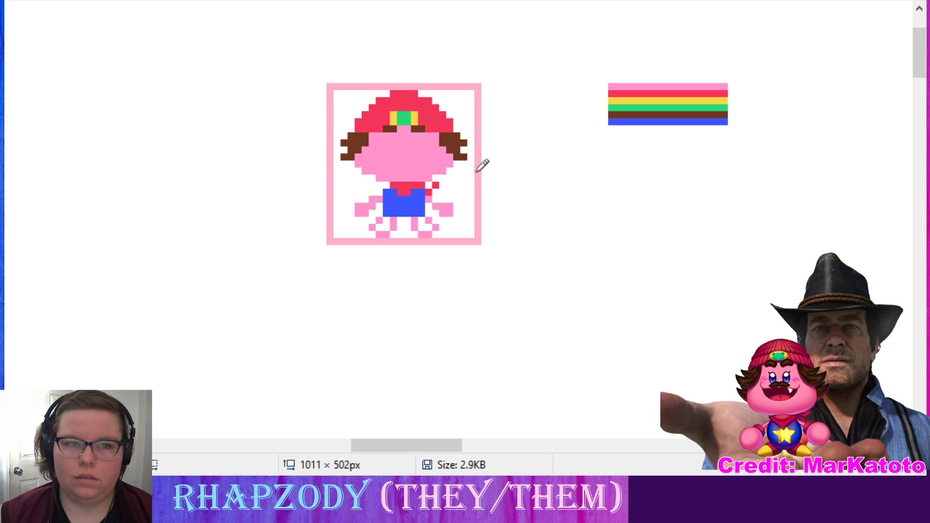
{"action": "key", "text": "ctrl+s"}
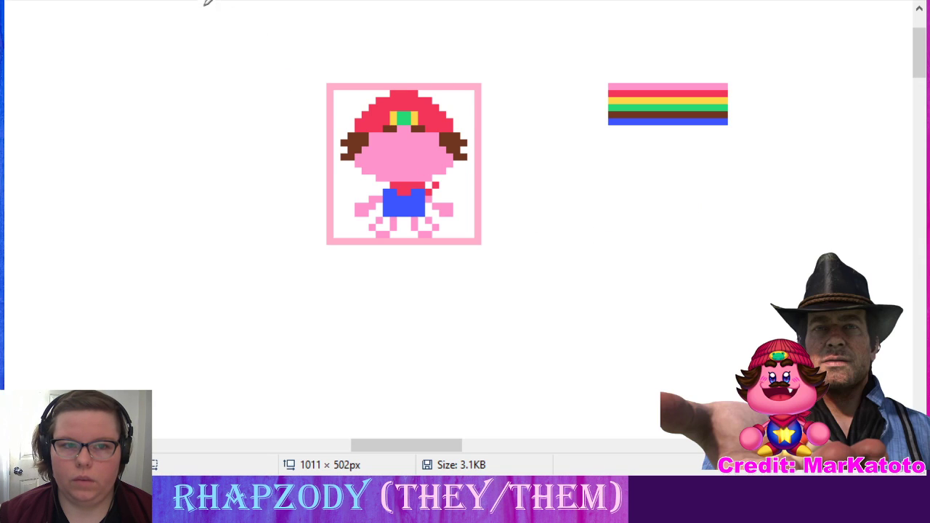
- Try a yellow cuff pixel on the wrist on the neckerchief knot's side
{"action": "left_click", "coordinate": [435, 195]}
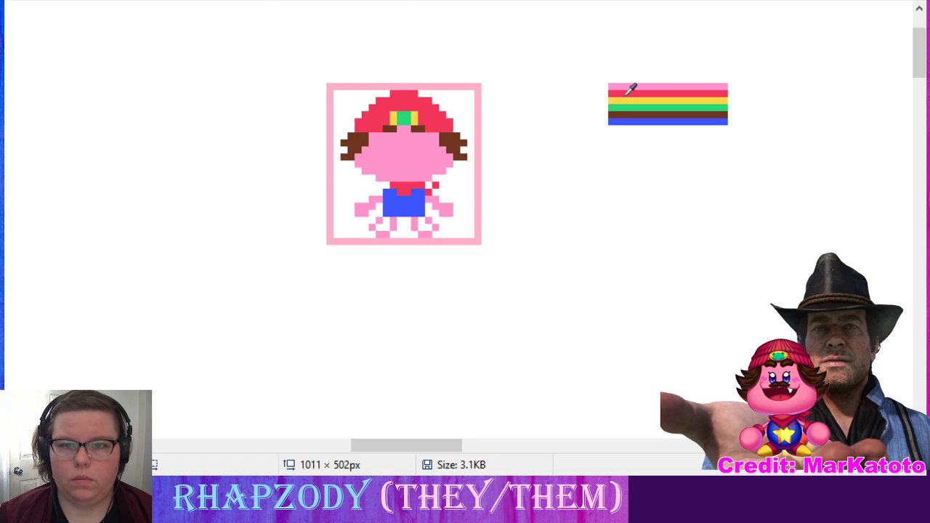
{"action": "left_click", "coordinate": [632, 88]}
{"action": "left_click", "coordinate": [435, 207]}
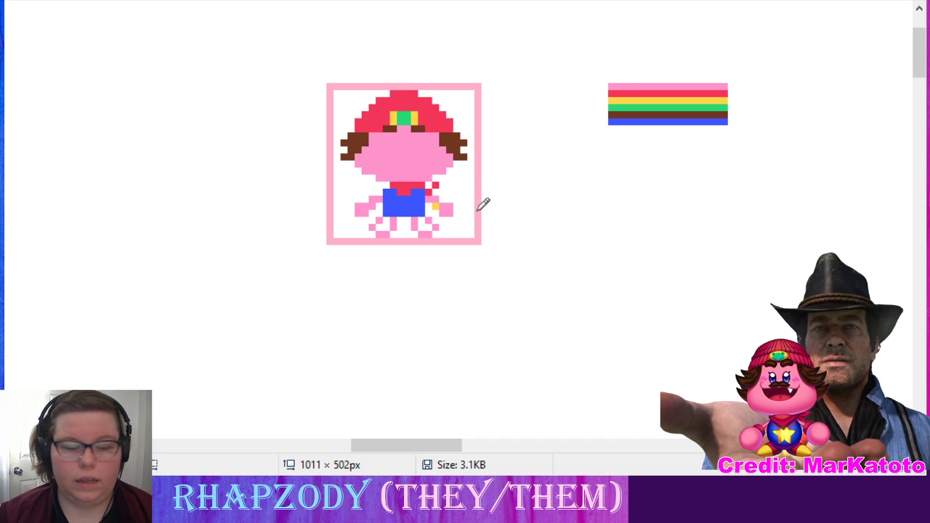
{"action": "left_click", "coordinate": [625, 0]}
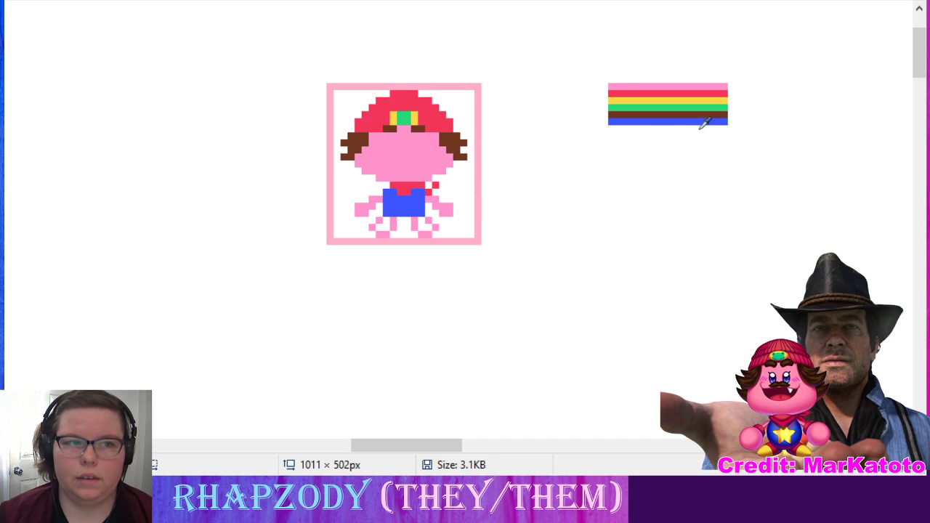
- Paint two-pixel diagonal red cuffs on both wrists using the palette's red
{"action": "left_click", "coordinate": [715, 92]}
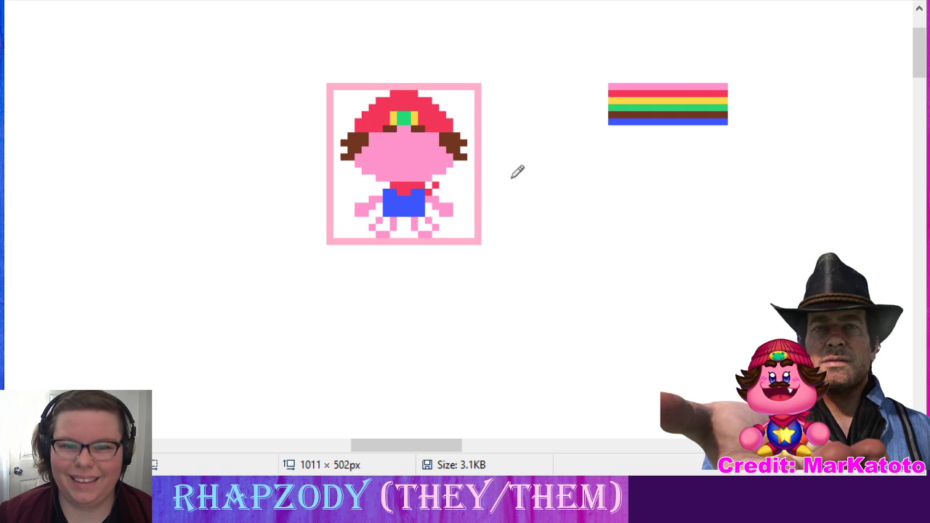
{"action": "left_click", "coordinate": [436, 206]}
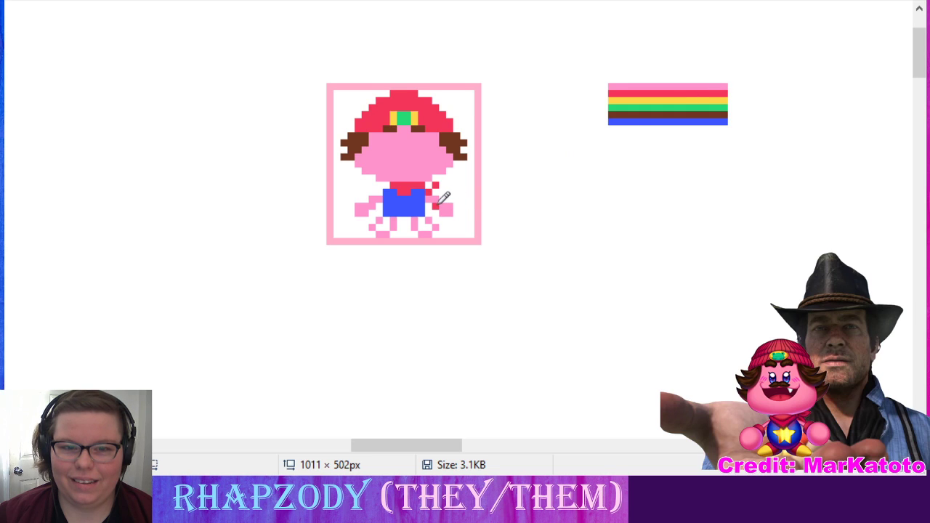
{"action": "left_click", "coordinate": [443, 200]}
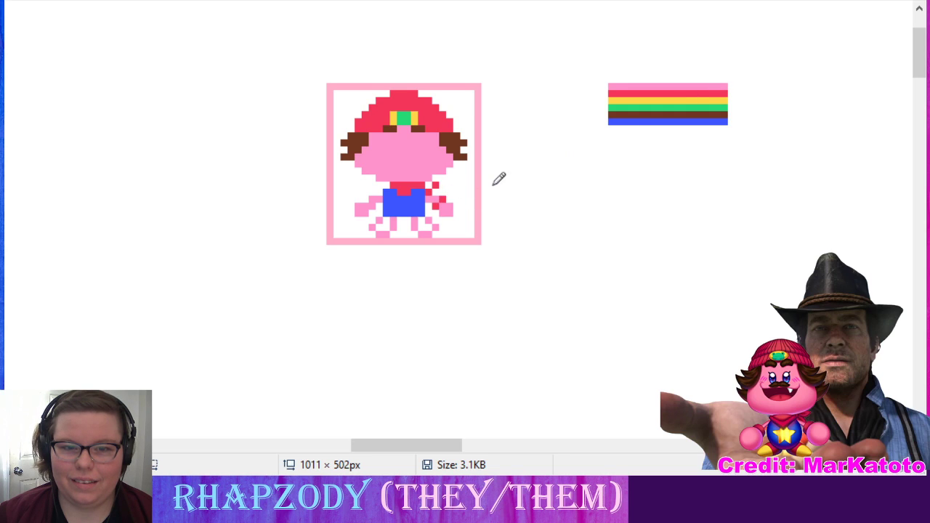
{"action": "left_click", "coordinate": [370, 205]}
{"action": "left_click", "coordinate": [365, 198]}
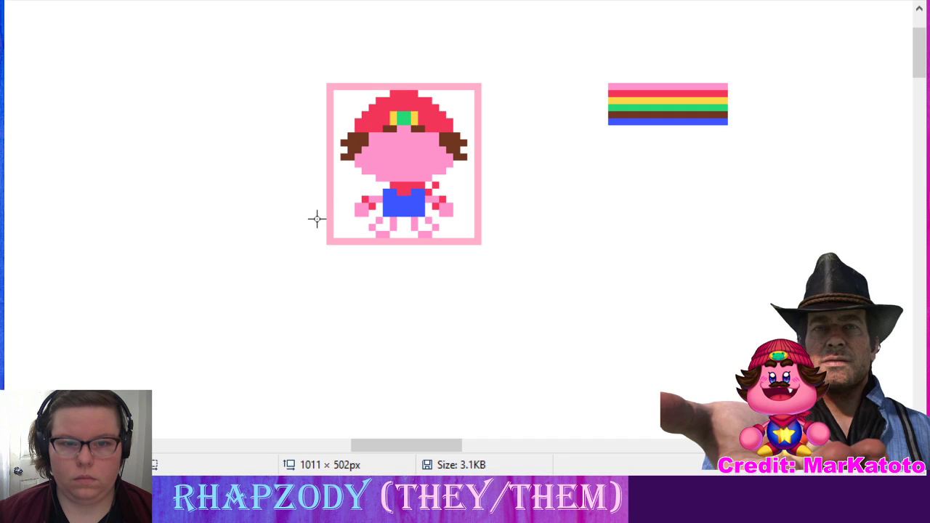
- Move the legs and lower frame down one pixel row and extend the blue torso with a narrower row below
{"action": "left_click_drag", "start_coordinate": [321, 218], "coordinate": [506, 261]}
{"action": "left_click_drag", "start_coordinate": [426, 245], "coordinate": [428, 251]}
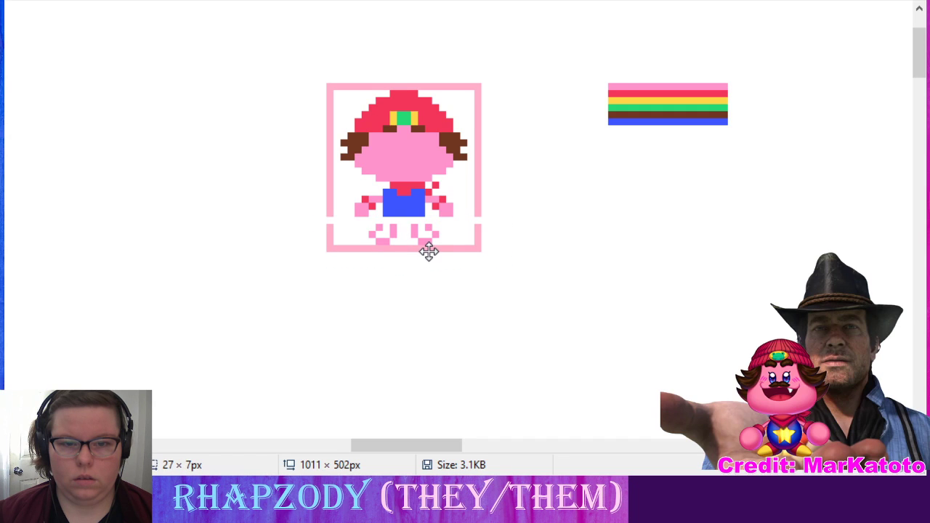
{"action": "left_click", "coordinate": [212, 85]}
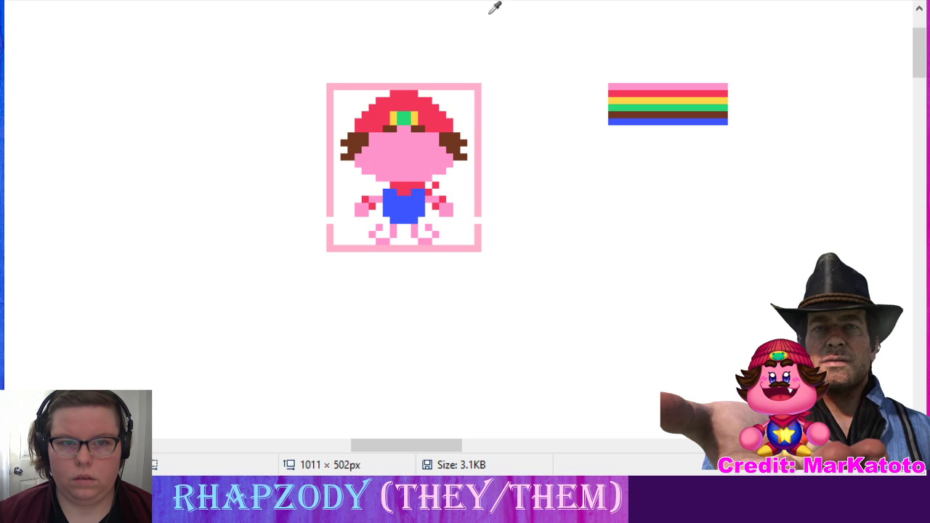
- Widen the red neckerchief by one pixel and paint a small yellow star on the blue torso
{"action": "left_click", "coordinate": [639, 91]}
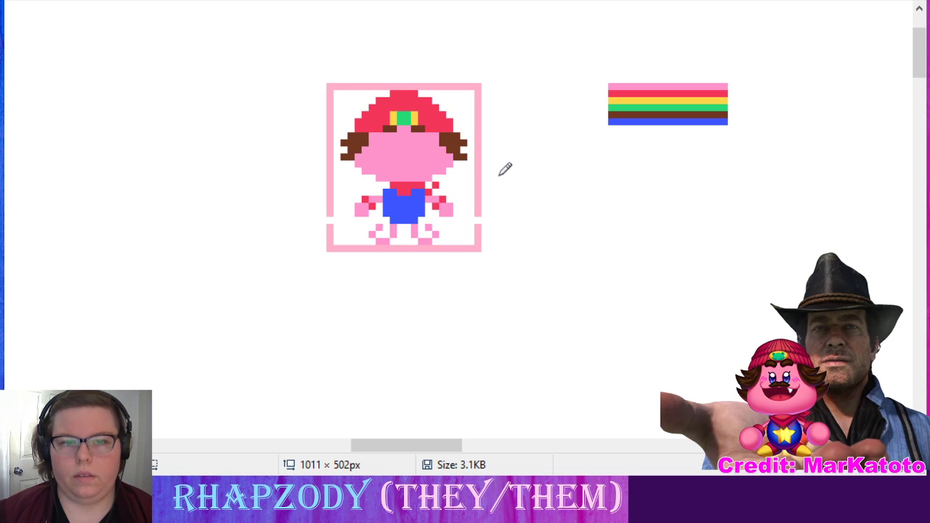
{"action": "left_click", "coordinate": [249, 1]}
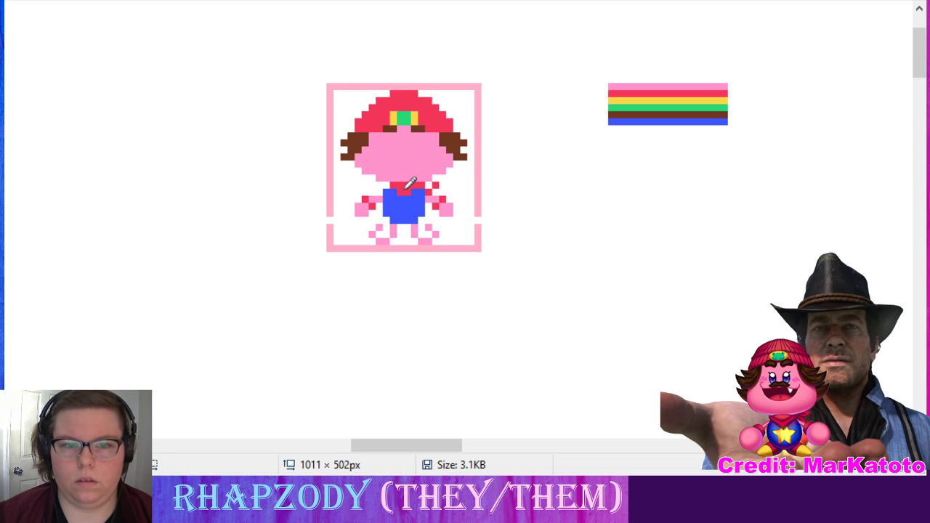
{"action": "left_click", "coordinate": [398, 179]}
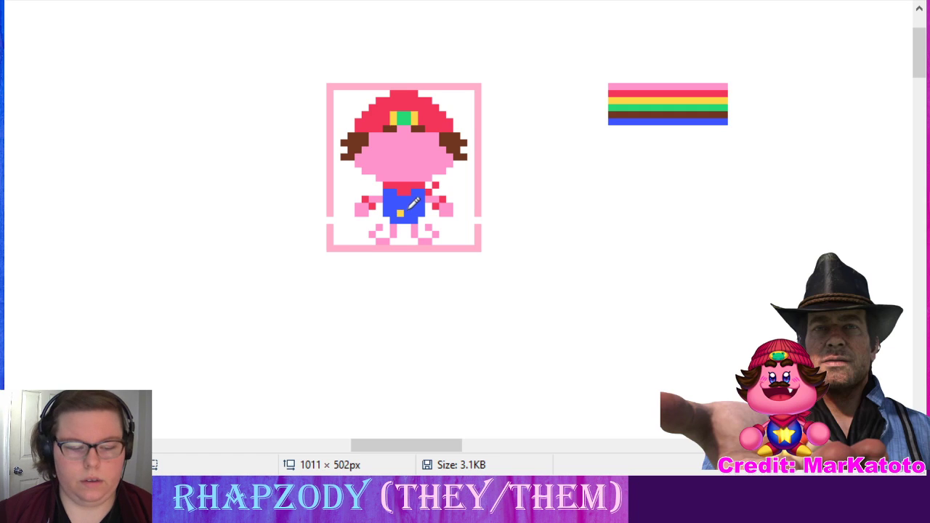
{"action": "right_click", "coordinate": [401, 213]}
{"action": "left_click", "coordinate": [393, 212]}
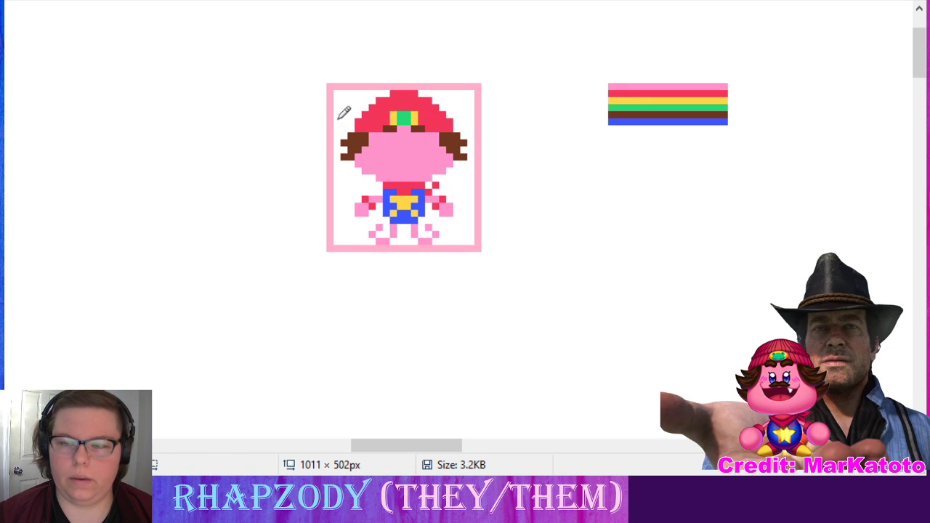
- Recolour both legs and inner feet red, and add yellow pixels on the outer side of each boot
{"action": "left_click", "coordinate": [424, 227]}
{"action": "left_click", "coordinate": [416, 227]}
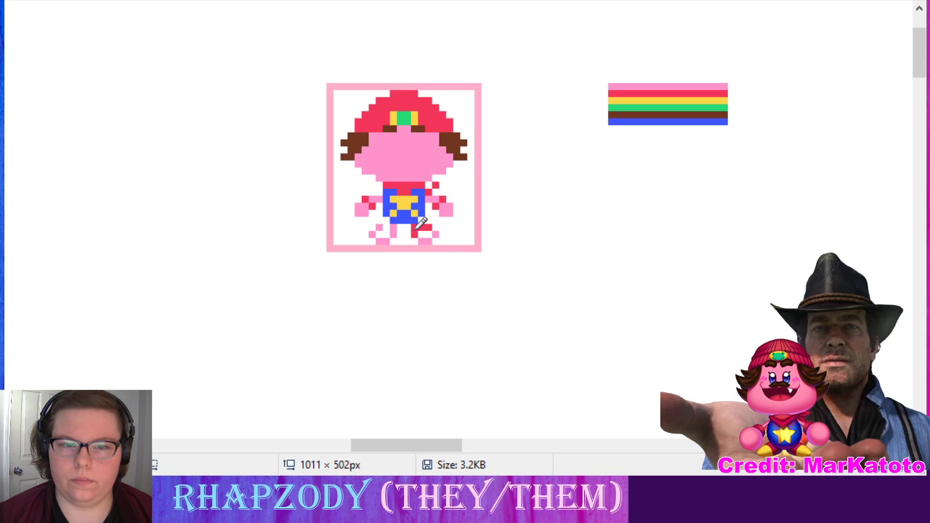
{"action": "left_click", "coordinate": [425, 233]}
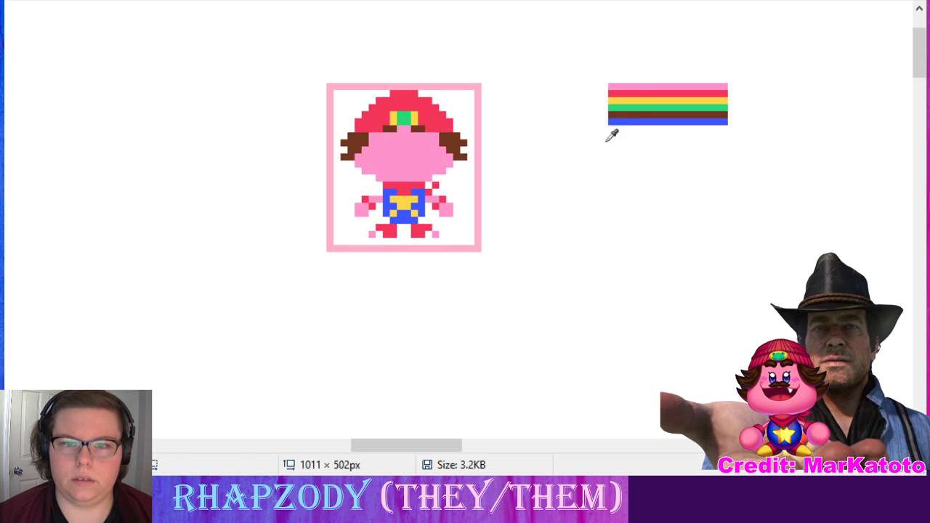
{"action": "left_click", "coordinate": [433, 233]}
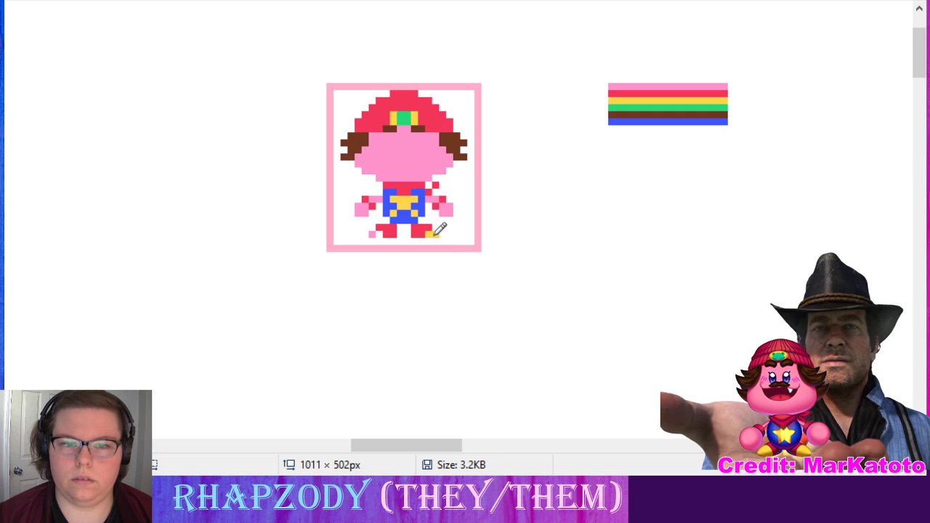
{"action": "left_click", "coordinate": [384, 234]}
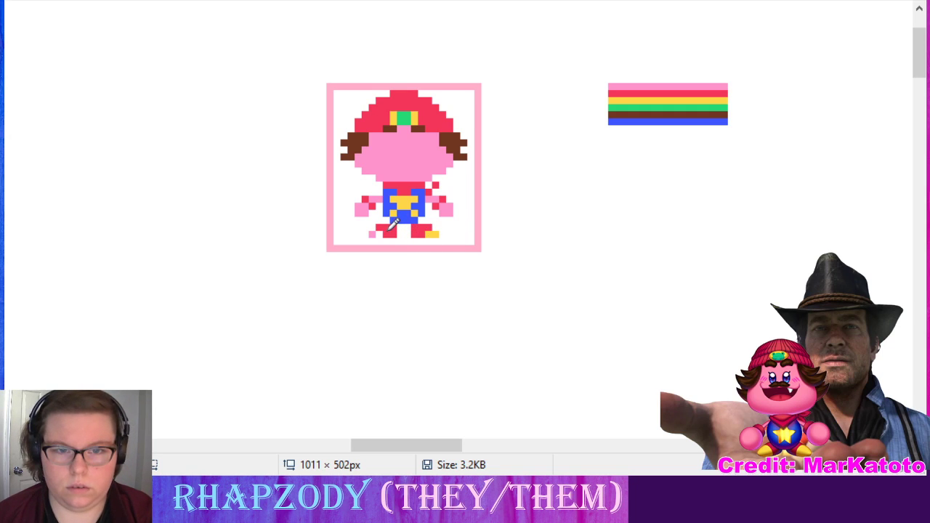
{"action": "left_click", "coordinate": [372, 234]}
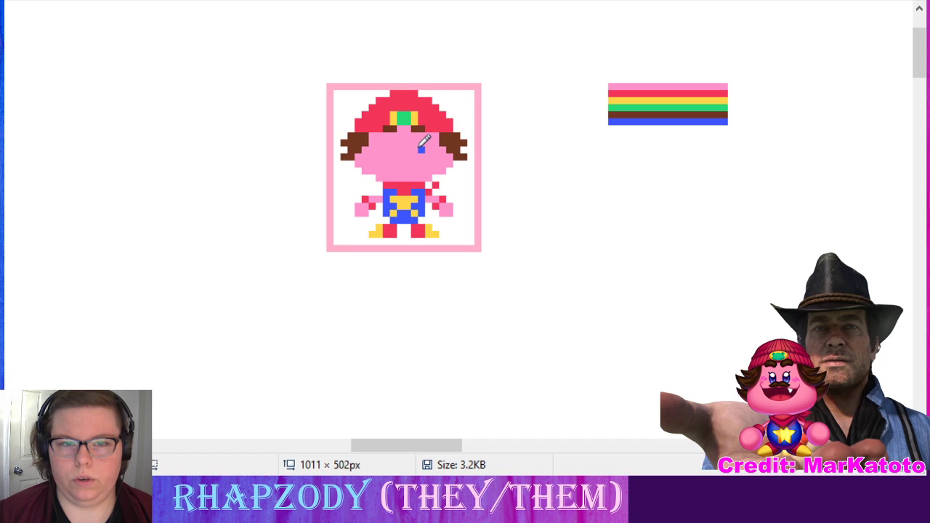
{"action": "mouse_move", "coordinate": [421, 150]}
{"action": "left_mouse_down"}
{"action": "mouse_move", "coordinate": [420, 142]}
{"action": "mouse_move", "coordinate": [386, 150]}
{"action": "left_mouse_up"}
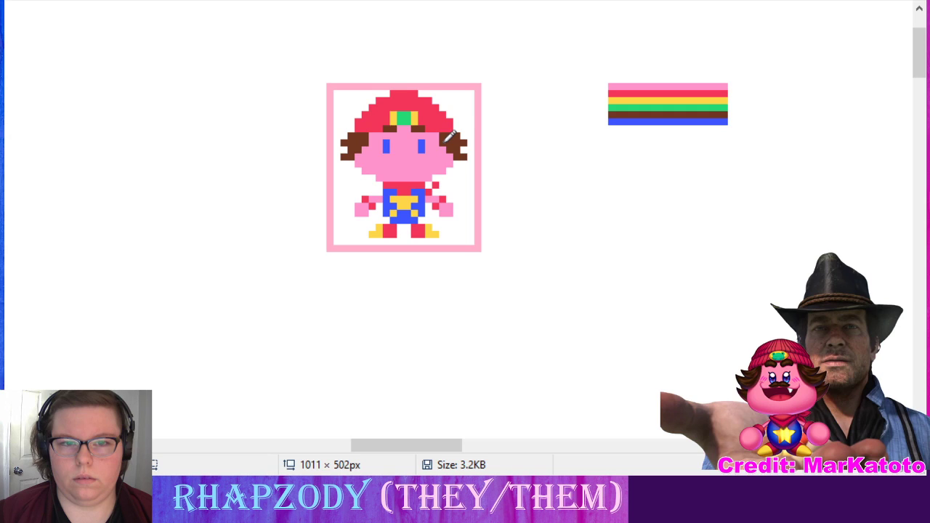
{"action": "key", "text": "ctrl+z"}
{"action": "key", "text": "ctrl+z"}
{"action": "key", "text": "ctrl+z"}
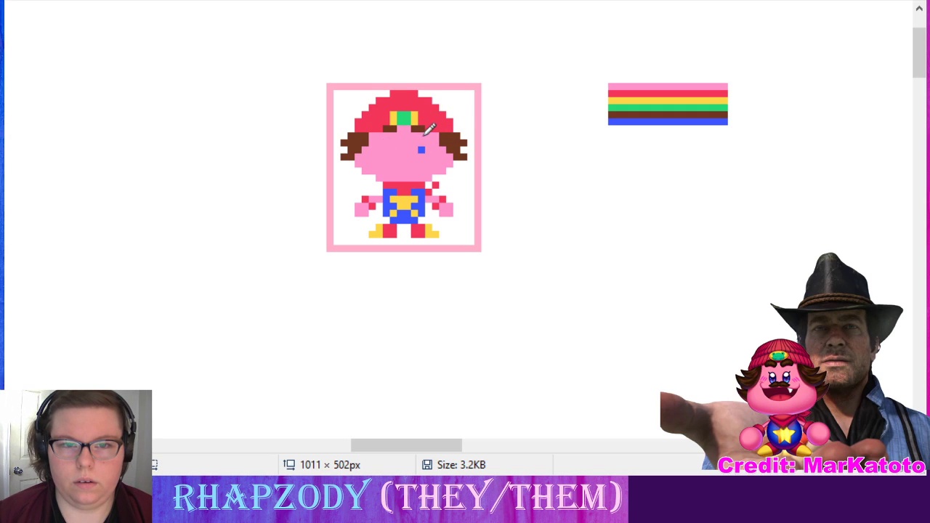
{"action": "key", "text": "ctrl+z"}
- Paint two narrow eyes two pixels apart, each a white pixel above a blue pixel, and try widening the blue by one pixel
{"action": "left_click_drag", "start_coordinate": [415, 144], "coordinate": [415, 151]}
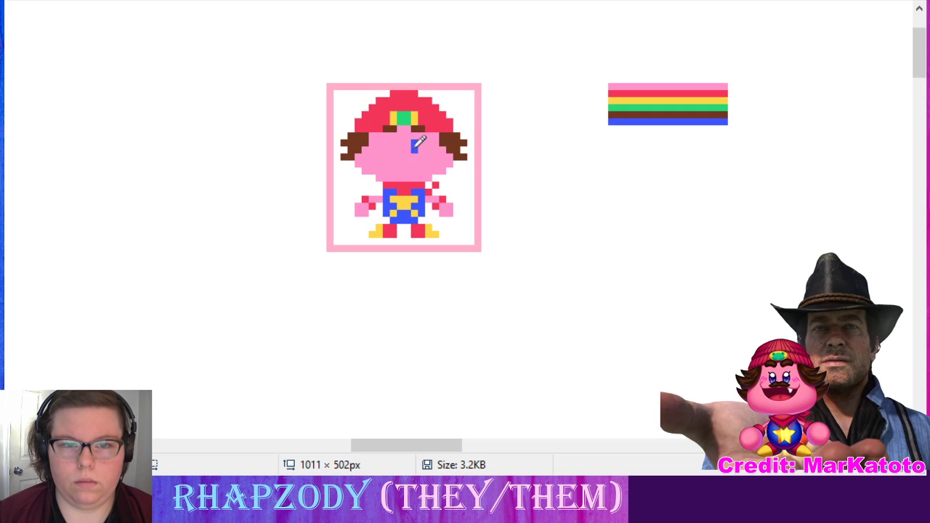
{"action": "left_click", "coordinate": [393, 143]}
{"action": "left_click", "coordinate": [393, 149]}
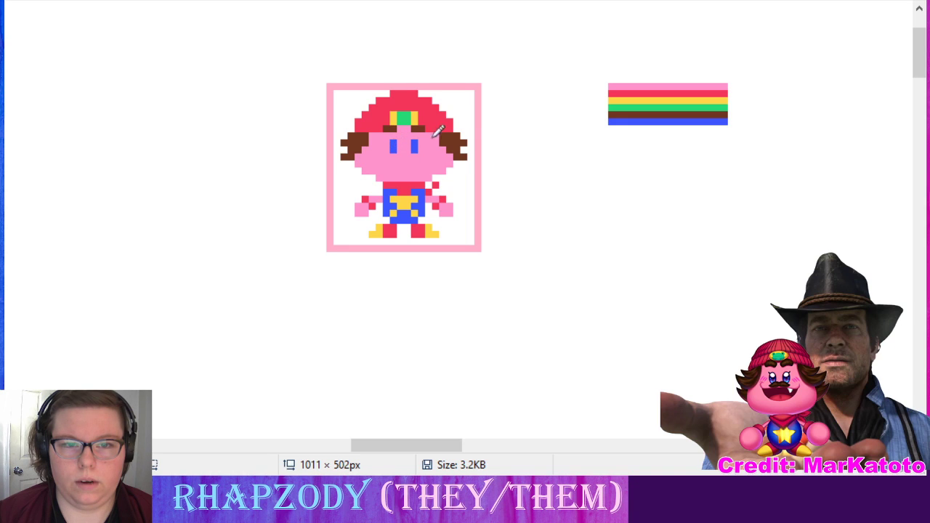
{"action": "right_click", "coordinate": [415, 143]}
{"action": "right_click", "coordinate": [393, 142]}
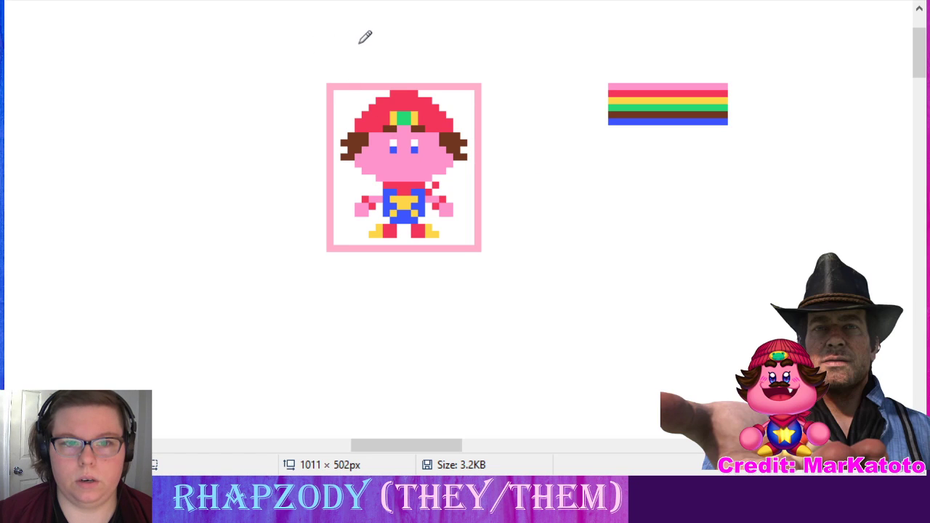
{"action": "left_click", "coordinate": [387, 149]}
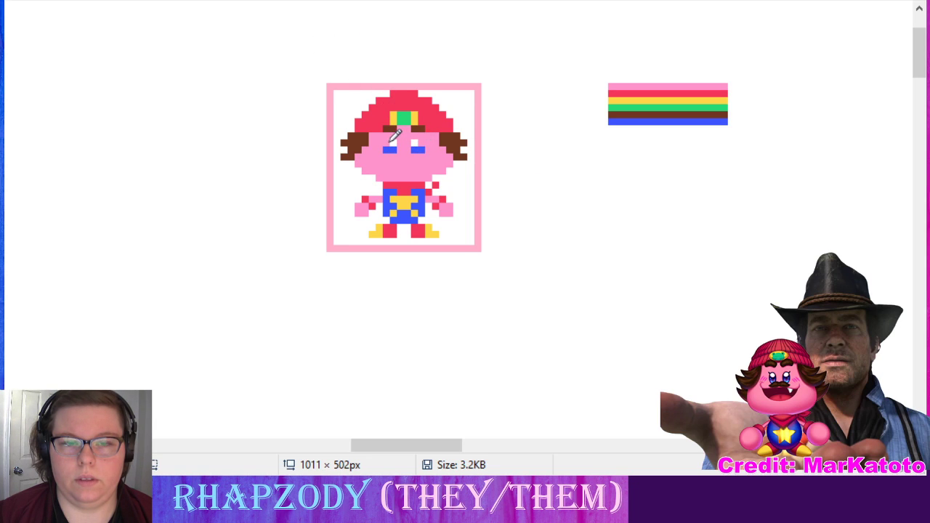
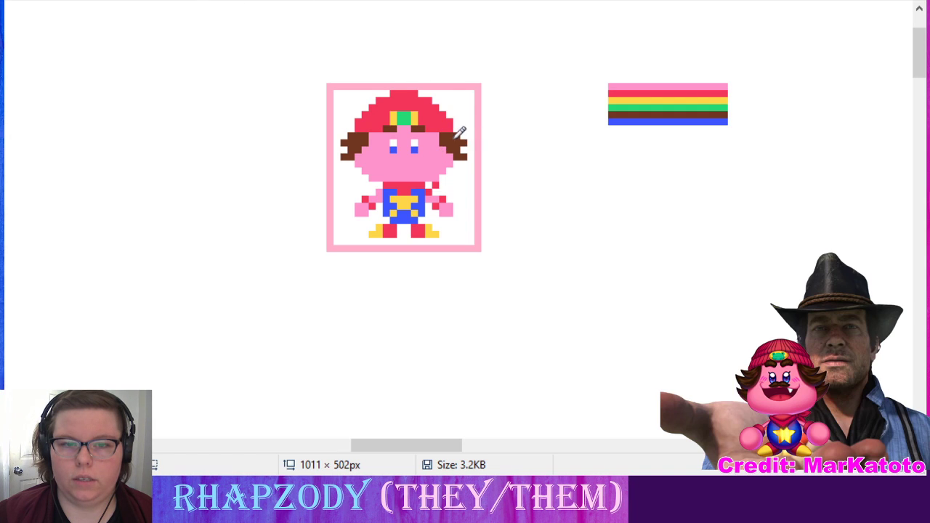
- Paint a two-pixel-wide brown moustache centred below the eyes, undo its drooping end pixels, and add one white tooth pixel beneath
{"action": "left_click", "coordinate": [407, 157]}
{"action": "left_click", "coordinate": [414, 163]}
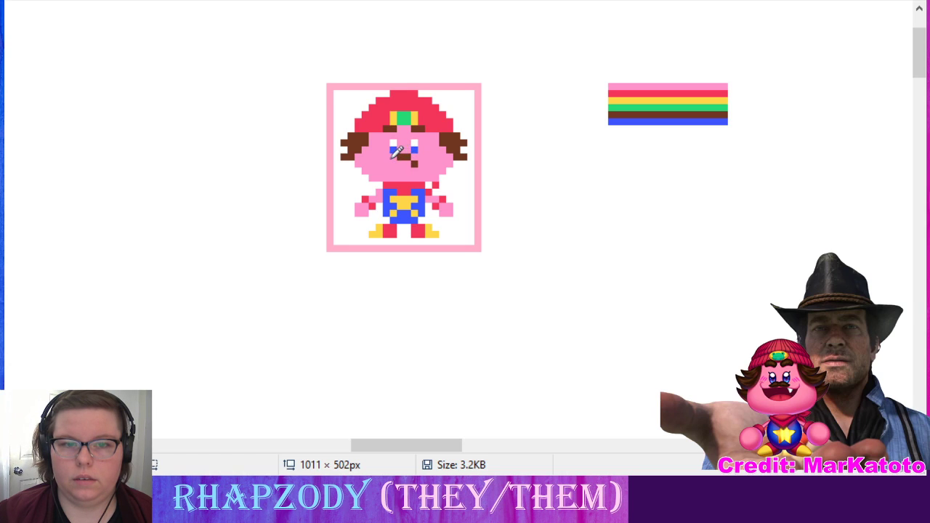
{"action": "left_click", "coordinate": [393, 164]}
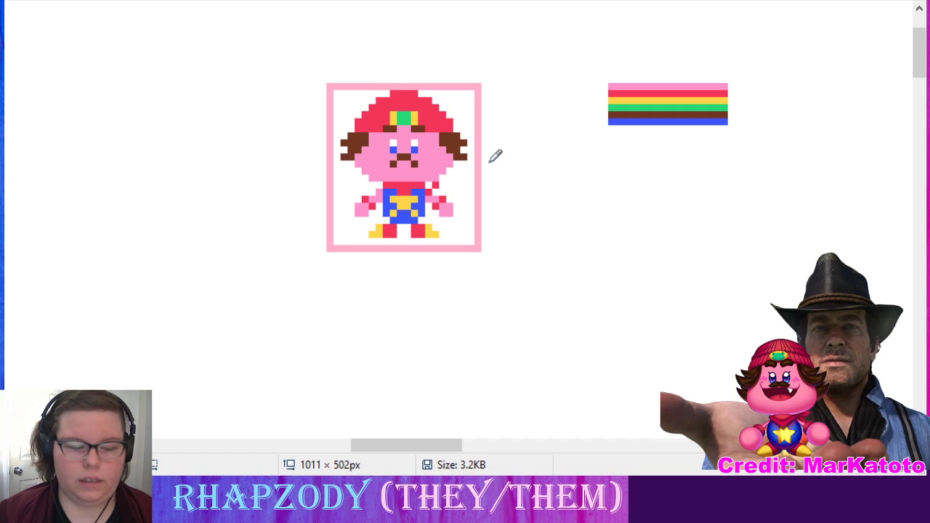
{"action": "key", "text": "ctrl+z"}
{"action": "key", "text": "ctrl+z"}
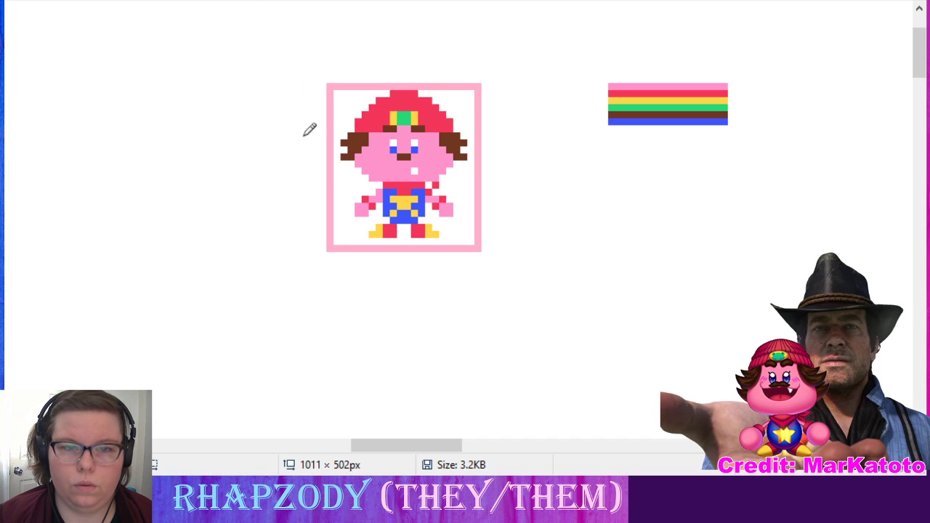
- Raise the pink frame's lower edge one pixel row to sit against the boots, and try filling the frame white
{"action": "mouse_move", "coordinate": [340, 239]}
{"action": "left_mouse_down"}
{"action": "mouse_move", "coordinate": [476, 239]}
{"action": "mouse_move", "coordinate": [487, 249]}
{"action": "mouse_move", "coordinate": [326, 247]}
{"action": "left_mouse_up"}
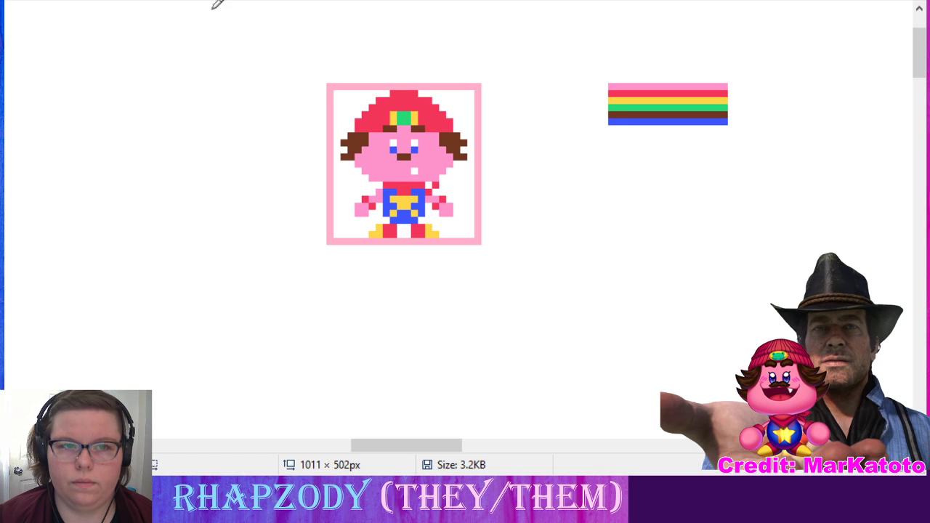
{"action": "left_click", "coordinate": [330, 87]}
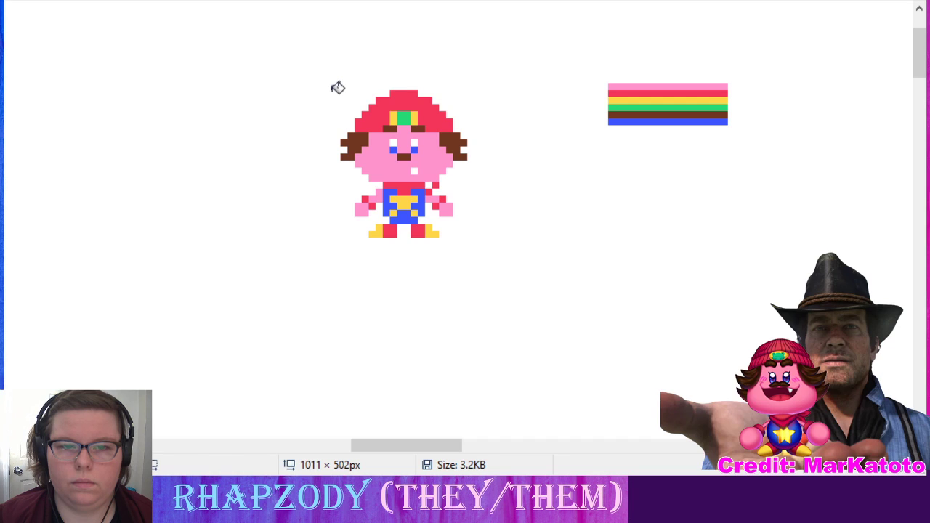
{"action": "key", "text": "ctrl+z"}
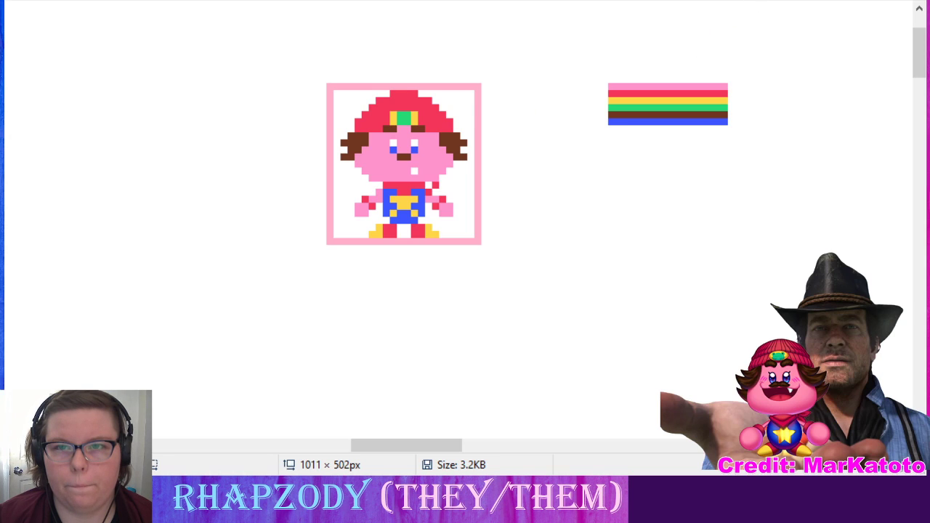
- Fill the sprite's background, the gaps between the legs and beside the neckerchief, and the pink frame with light blue
{"action": "left_click", "coordinate": [462, 94]}
{"action": "left_click", "coordinate": [355, 107]}
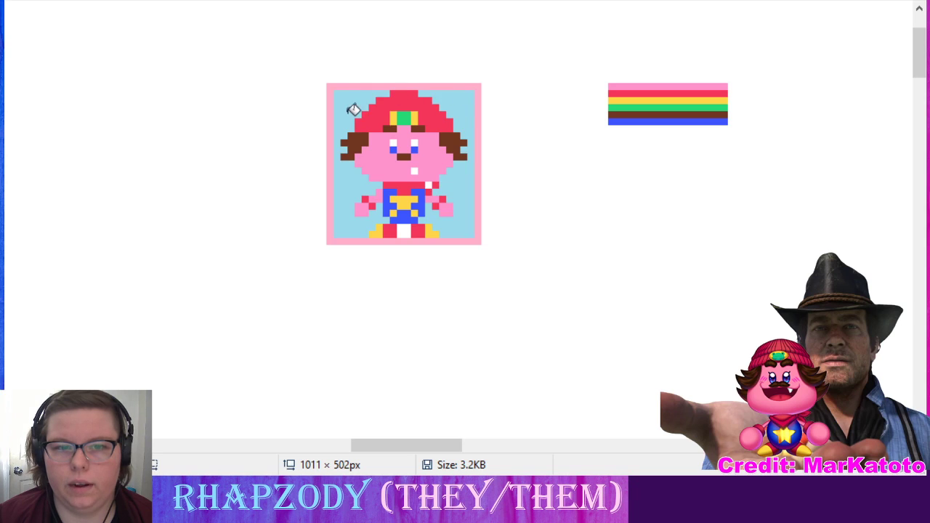
{"action": "left_click", "coordinate": [404, 231]}
{"action": "left_click", "coordinate": [431, 186]}
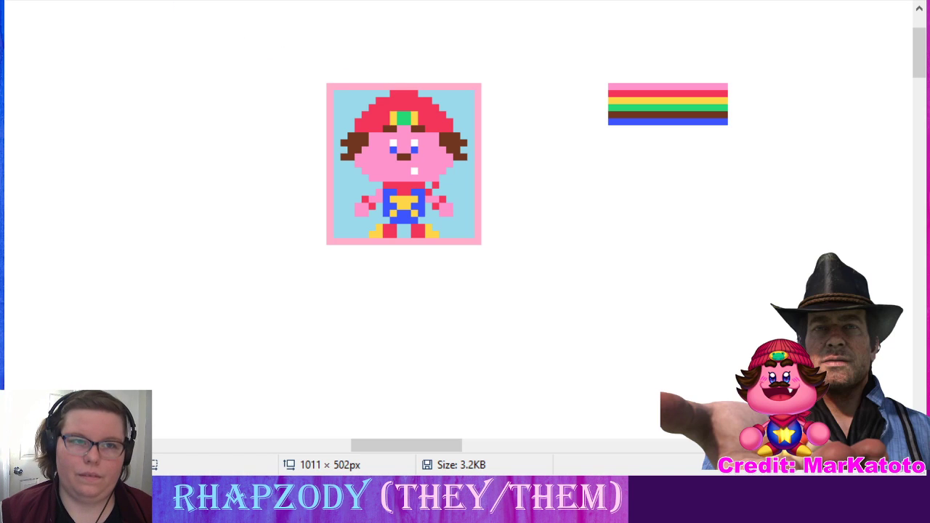
{"action": "left_click", "coordinate": [333, 86]}
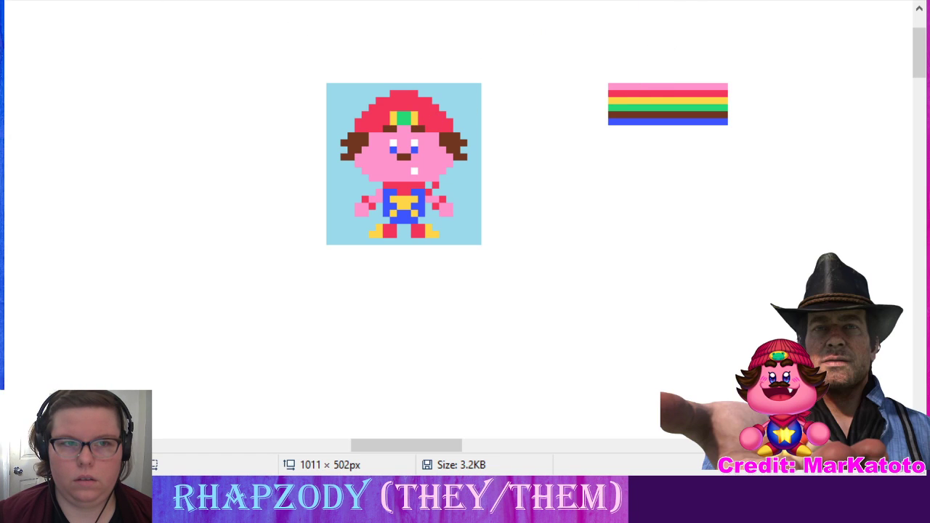
- Move the light blue sprite tile toward the canvas's left side and place a duplicate between it and the palette stripes
{"action": "left_click_drag", "start_coordinate": [322, 84], "coordinate": [485, 247]}
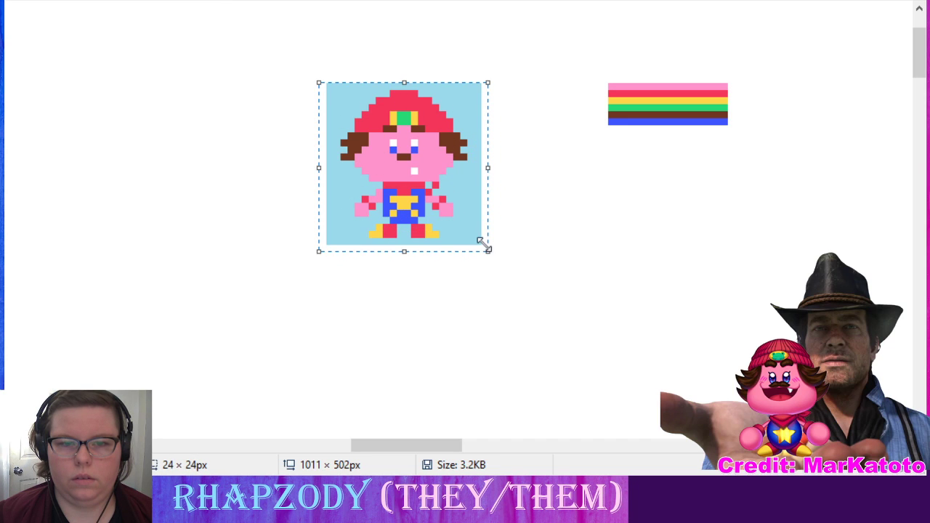
{"action": "left_click", "coordinate": [325, 78]}
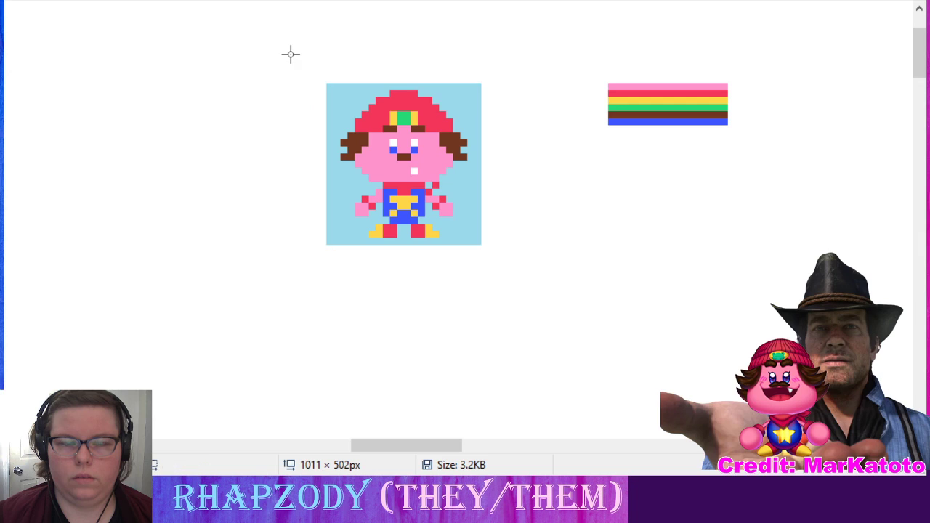
{"action": "left_click_drag", "start_coordinate": [320, 77], "coordinate": [486, 247]}
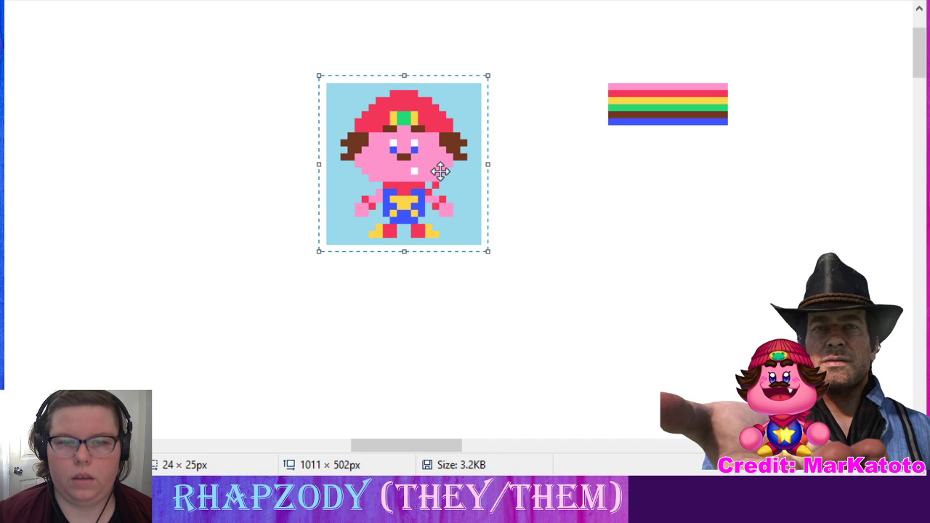
{"action": "left_click_drag", "start_coordinate": [419, 165], "coordinate": [144, 152]}
{"action": "left_click", "coordinate": [355, 133]}
{"action": "left_click_drag", "start_coordinate": [288, 76], "coordinate": [529, 235]}
{"action": "key", "text": "ctrl+v"}
{"action": "left_click_drag", "start_coordinate": [111, 35], "coordinate": [432, 99]}
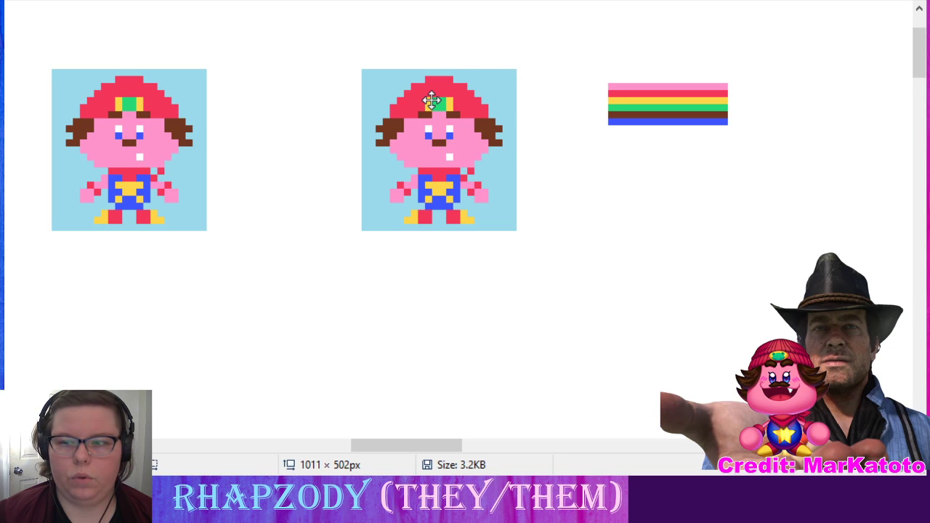
{"action": "left_click", "coordinate": [656, 272]}
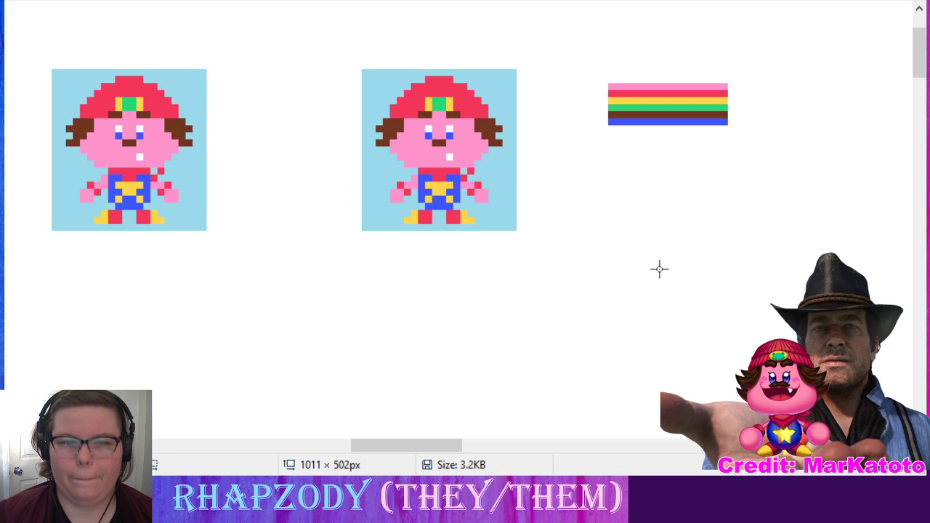
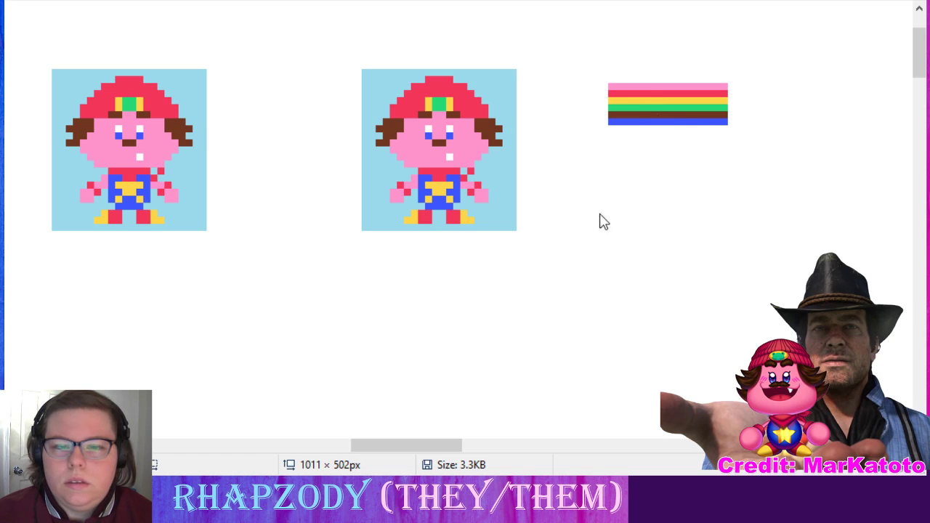
- Try turquoise, green, magenta, purple and orange backgrounds on the left sprite, including the neckerchief gap, and settle on a deeper sky blue
{"action": "left_click", "coordinate": [194, 176]}
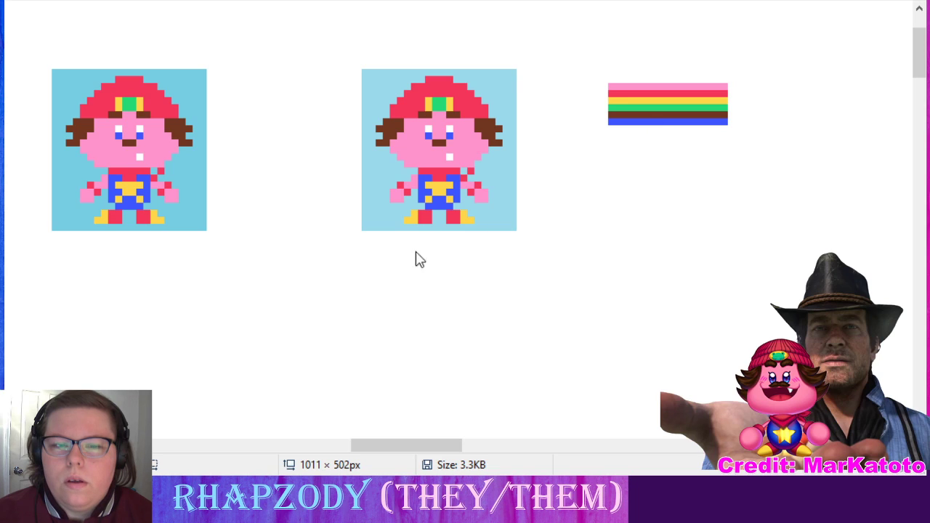
{"action": "left_click", "coordinate": [197, 175]}
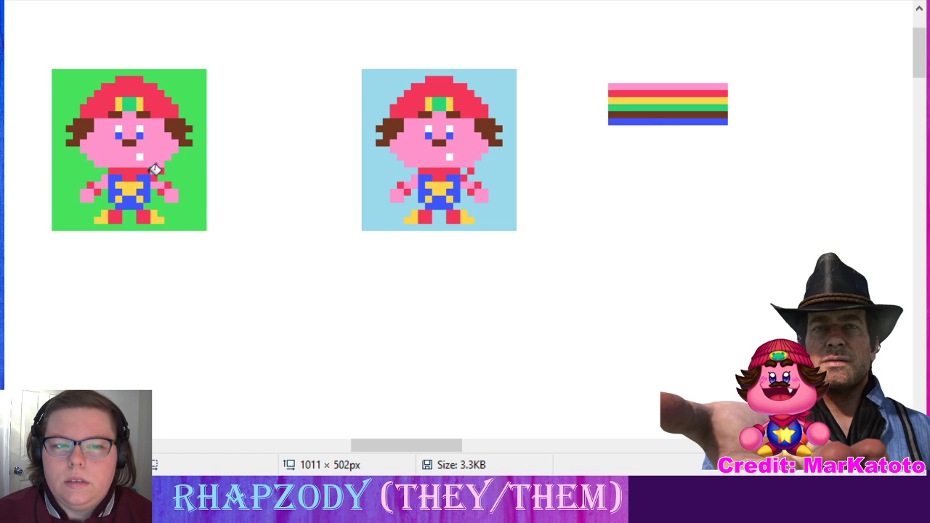
{"action": "left_click", "coordinate": [154, 170]}
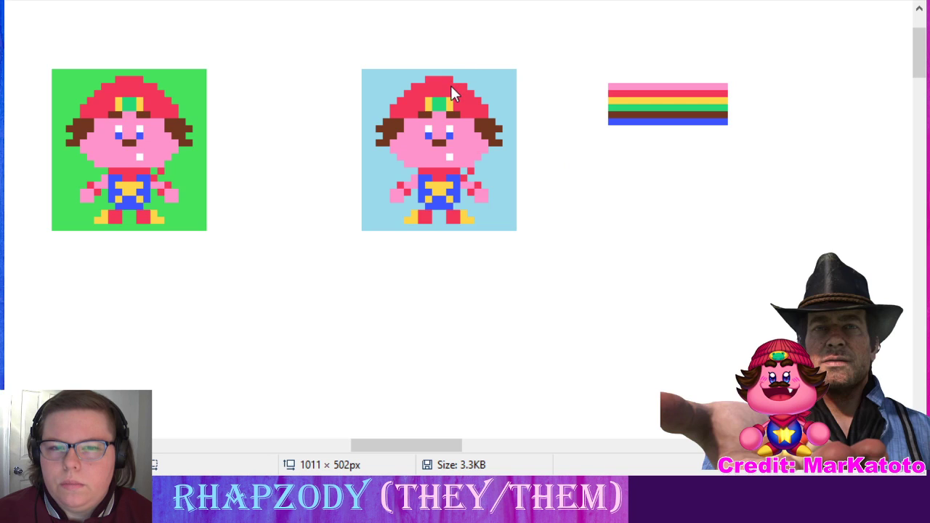
{"action": "left_click", "coordinate": [189, 167]}
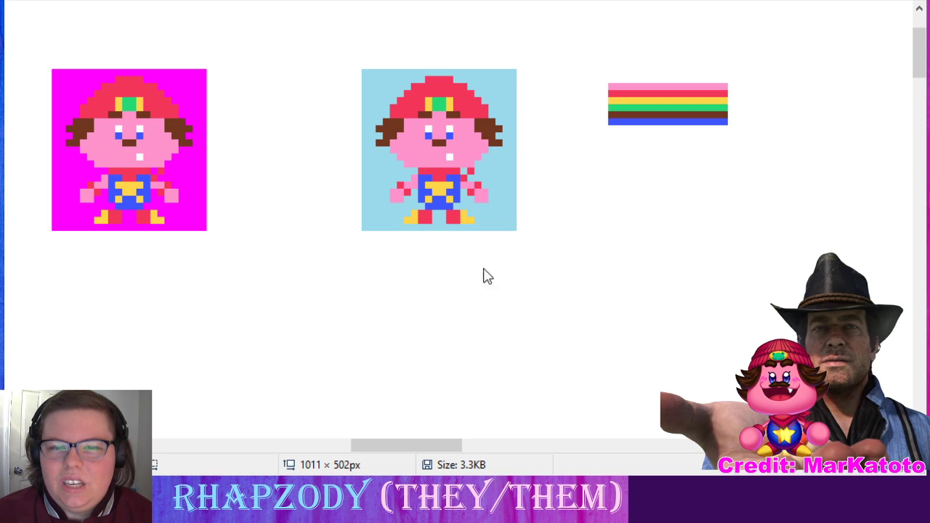
{"action": "left_click", "coordinate": [203, 172]}
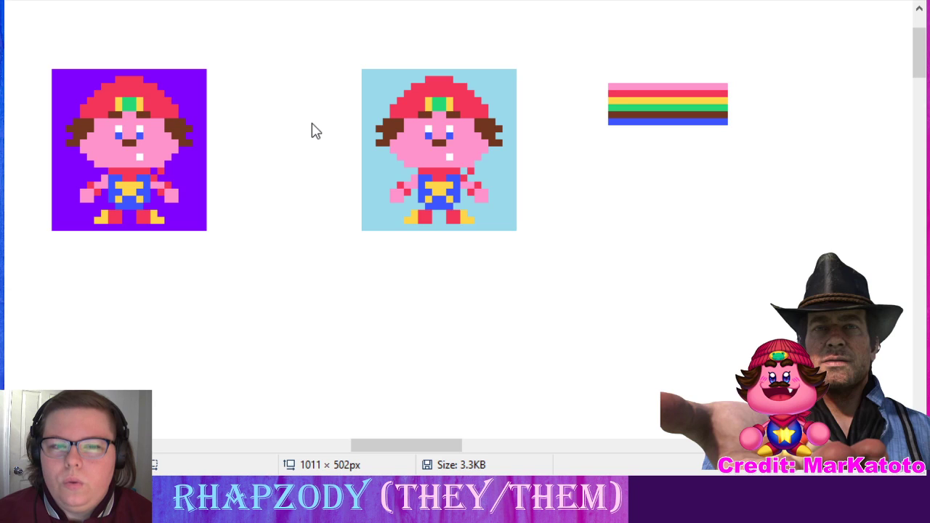
{"action": "left_click", "coordinate": [193, 166]}
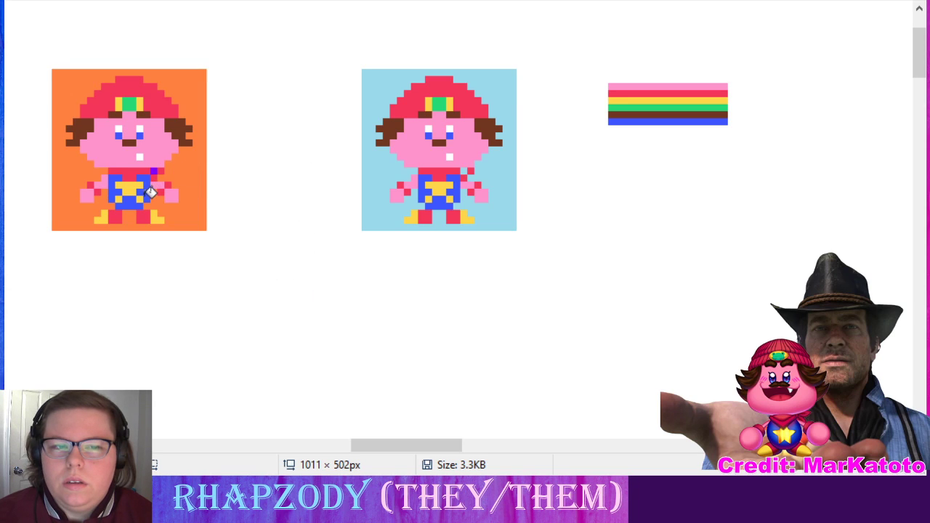
{"action": "left_click", "coordinate": [154, 172]}
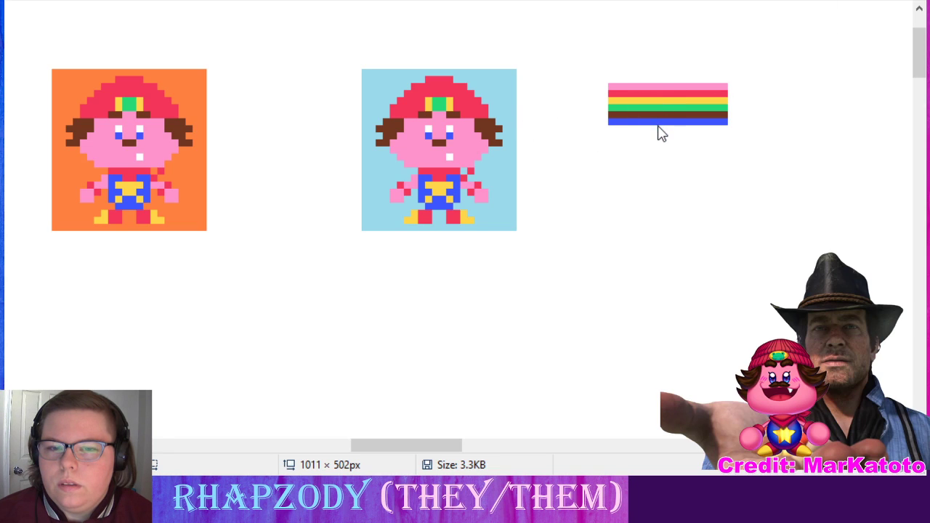
{"action": "left_click", "coordinate": [180, 179]}
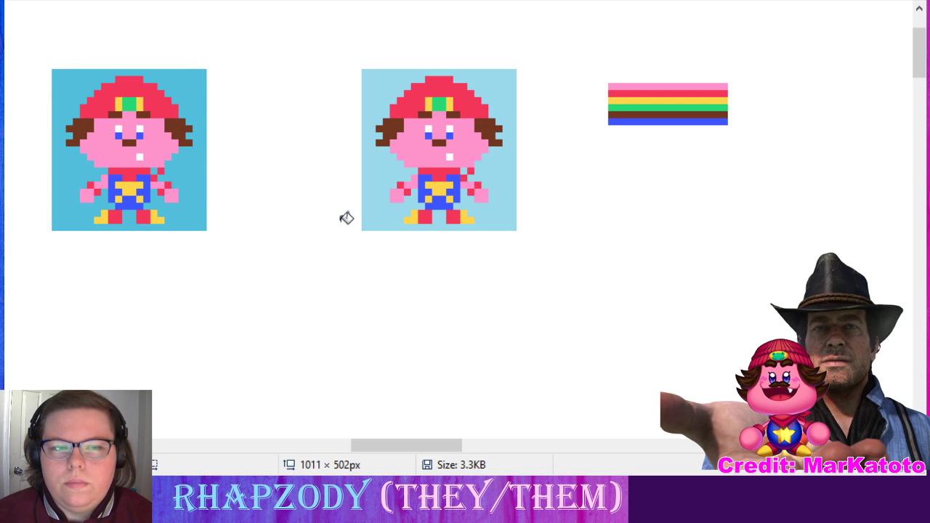
- Fill the duplicate sprite's background with the deeper sky blue, and extend a darker pink swatch across the pink palette stripe's right part
{"action": "left_click", "coordinate": [393, 221]}
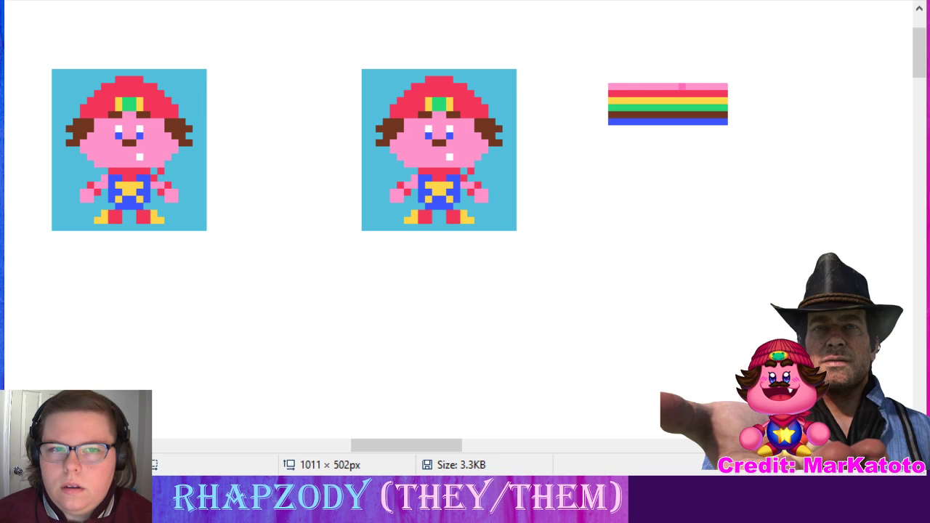
{"action": "left_click", "coordinate": [694, 85]}
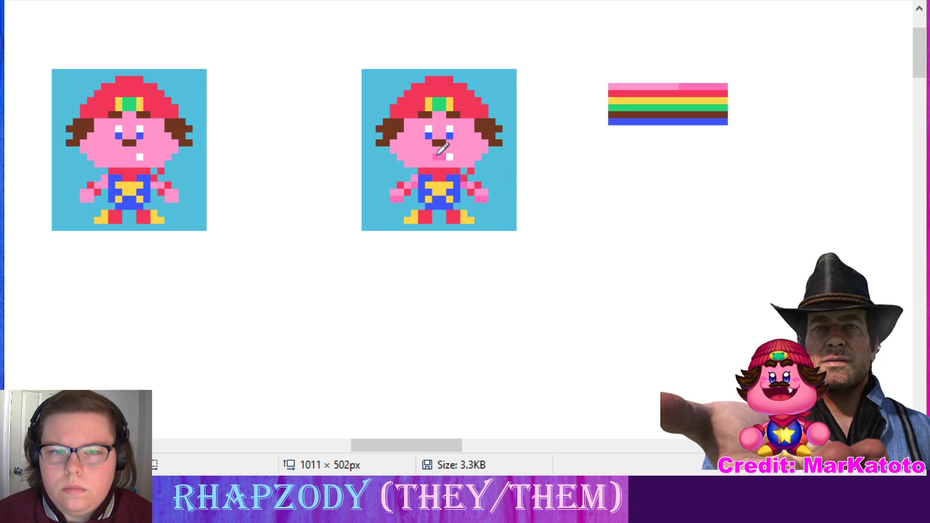
{"action": "left_click_drag", "start_coordinate": [435, 155], "coordinate": [422, 149]}
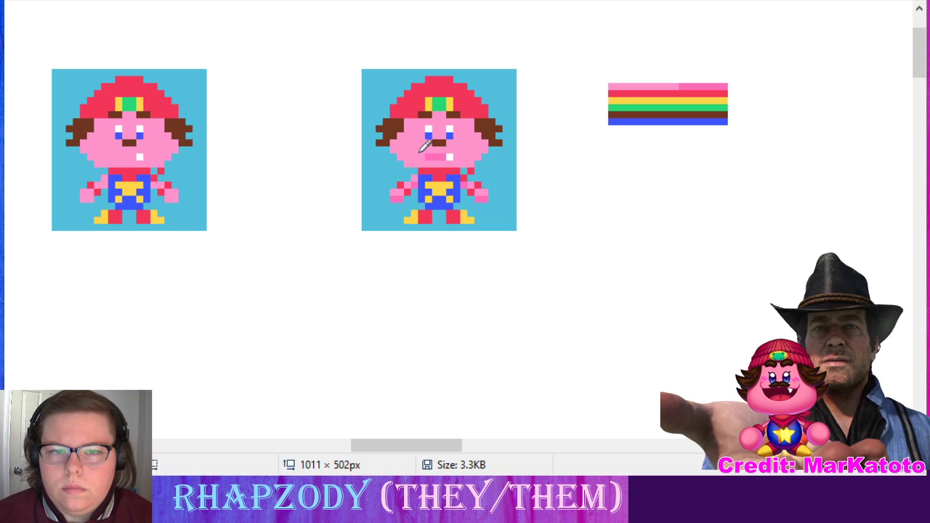
{"action": "left_click", "coordinate": [457, 149]}
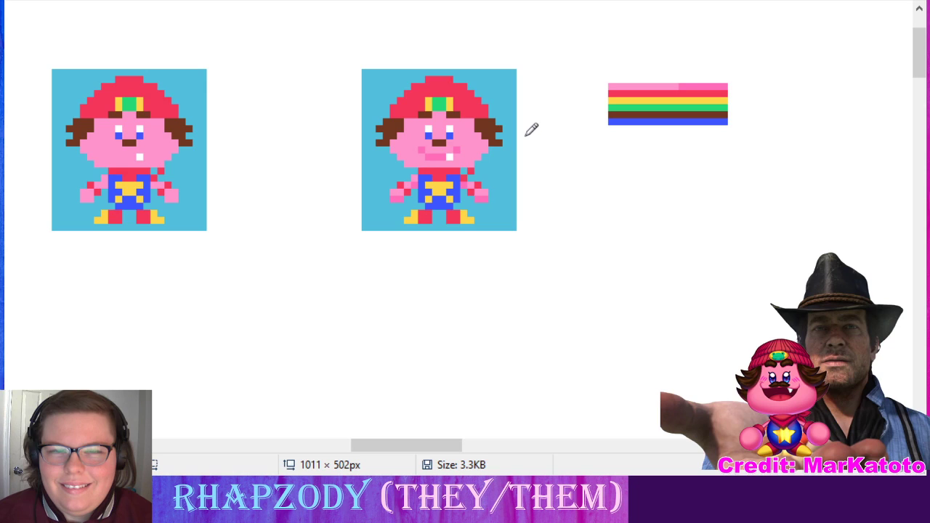
{"action": "key", "text": "ctrl+z"}
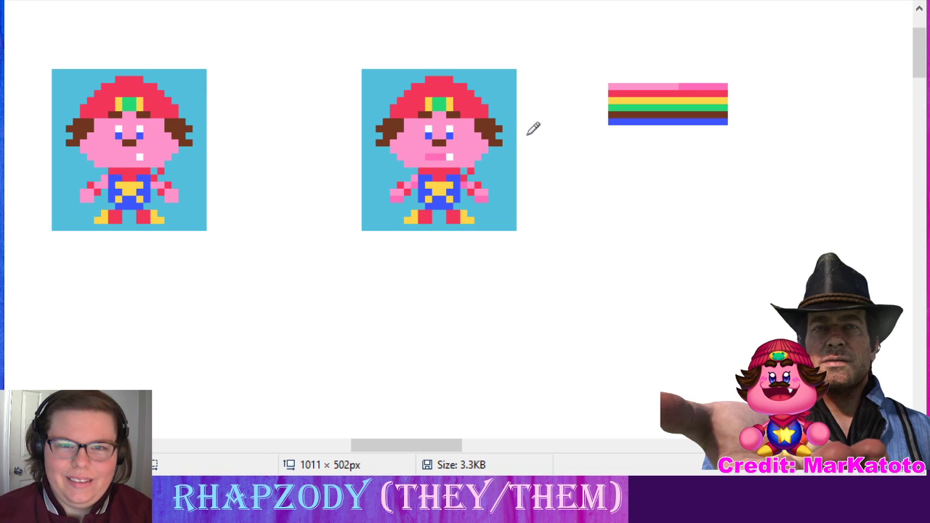
{"action": "key", "text": "ctrl+z"}
{"action": "key", "text": "ctrl+z"}
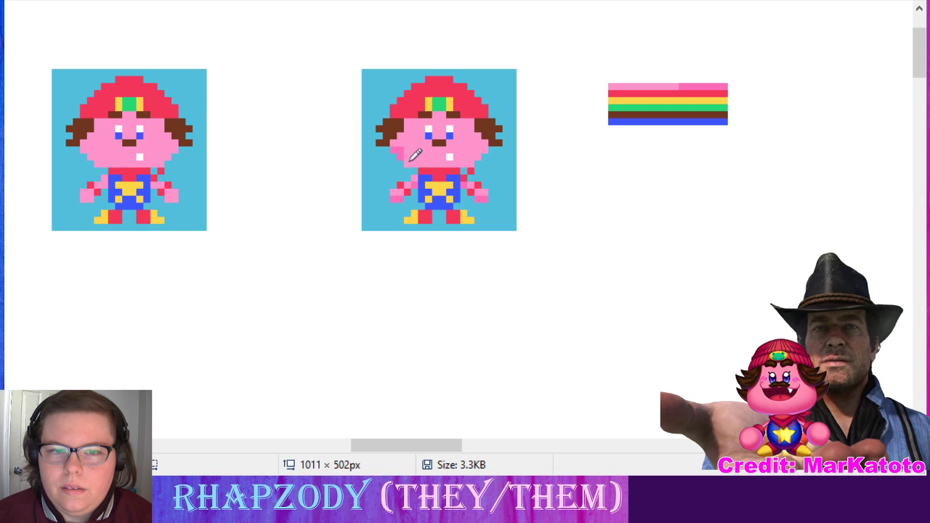
- Shade the lower edge of the duplicate sprite's face with the darker pink along the chin
{"action": "left_click_drag", "start_coordinate": [411, 160], "coordinate": [467, 162]}
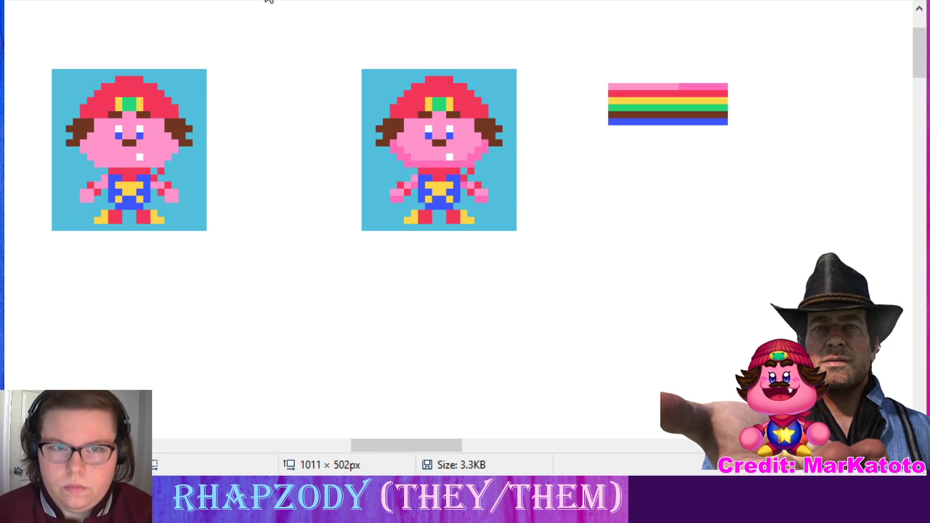
{"action": "left_click_drag", "start_coordinate": [576, 182], "coordinate": [576, 223]}
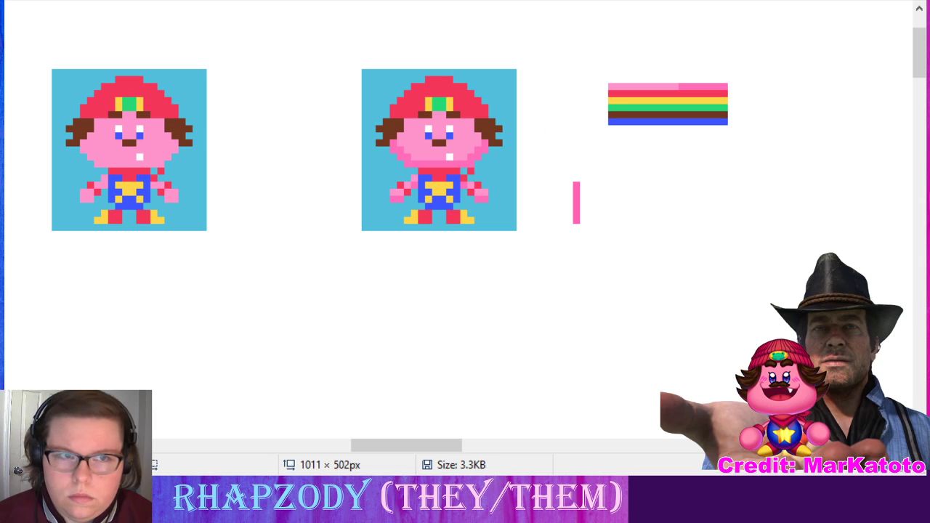
{"action": "left_click", "coordinate": [691, 84]}
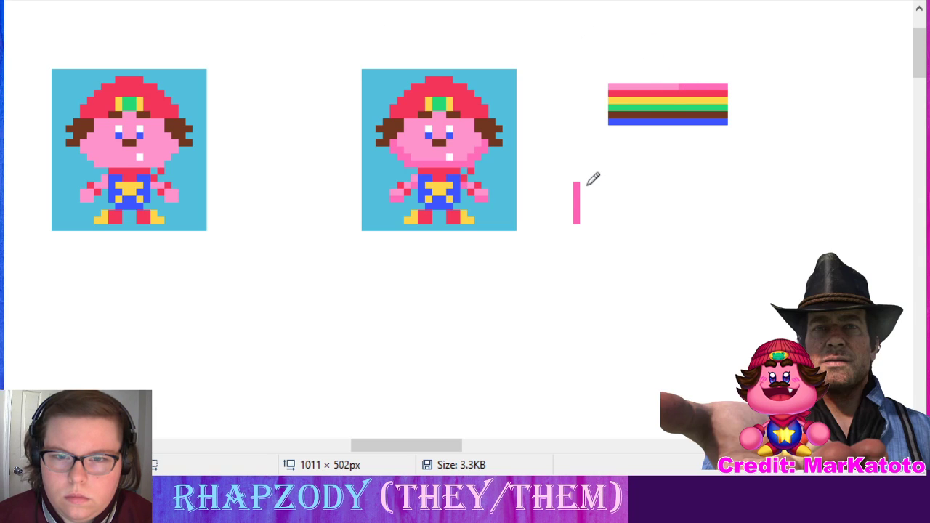
{"action": "left_click_drag", "start_coordinate": [588, 184], "coordinate": [586, 209]}
{"action": "right_click", "coordinate": [590, 186]}
{"action": "right_click", "coordinate": [590, 208]}
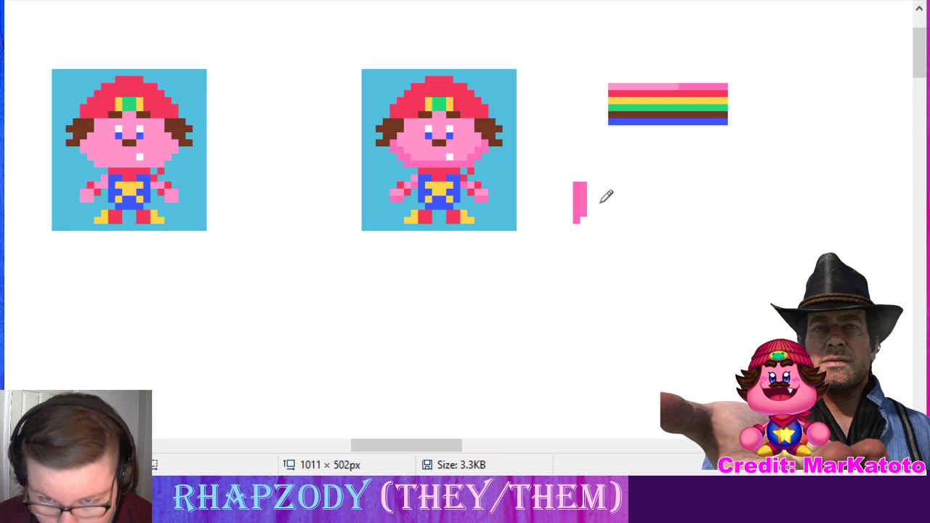
{"action": "left_click", "coordinate": [245, 1]}
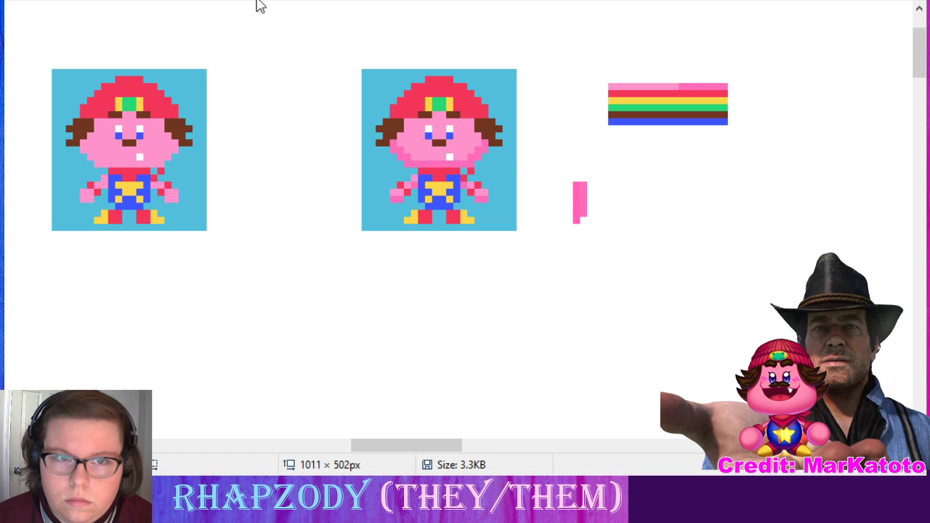
{"action": "left_click", "coordinate": [582, 196]}
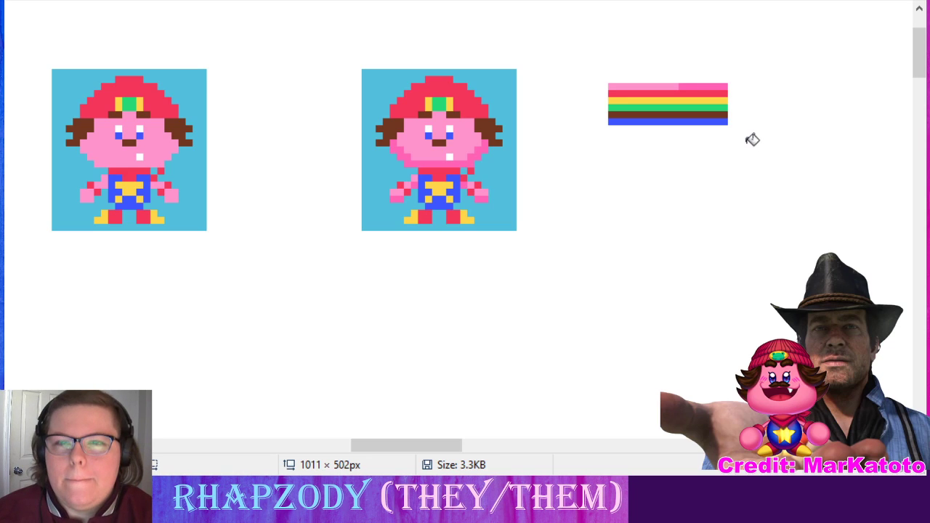
- Sample the cap's red and fill the right part of the red palette stripe with a deep magenta shade
{"action": "left_click", "coordinate": [233, 1]}
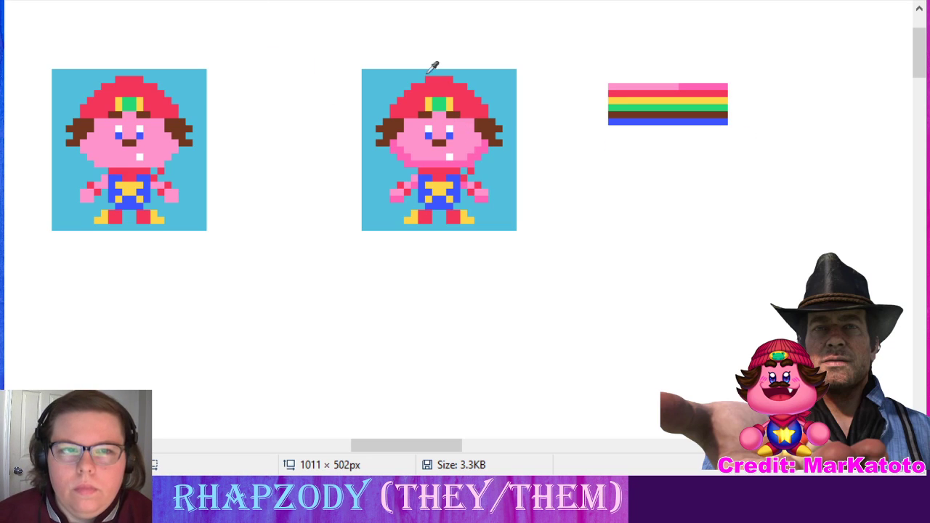
{"action": "left_click", "coordinate": [475, 98]}
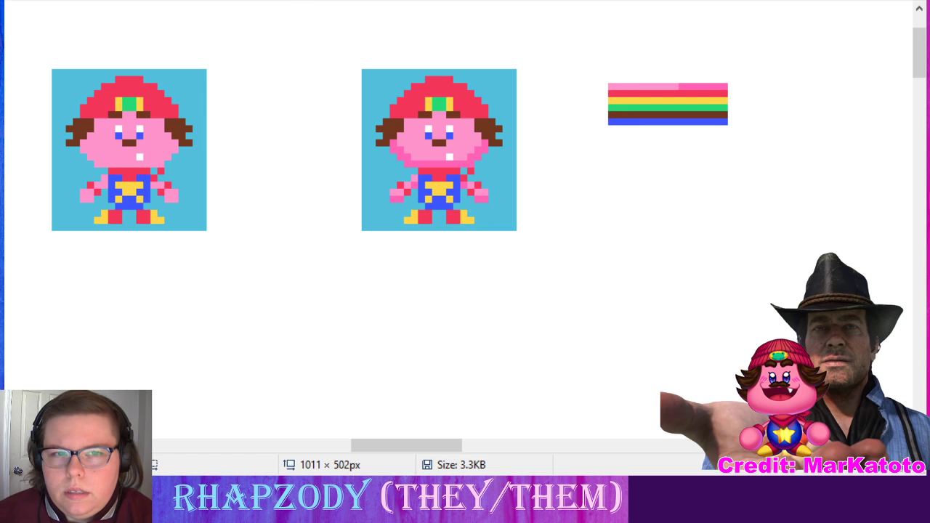
{"action": "left_click", "coordinate": [681, 93]}
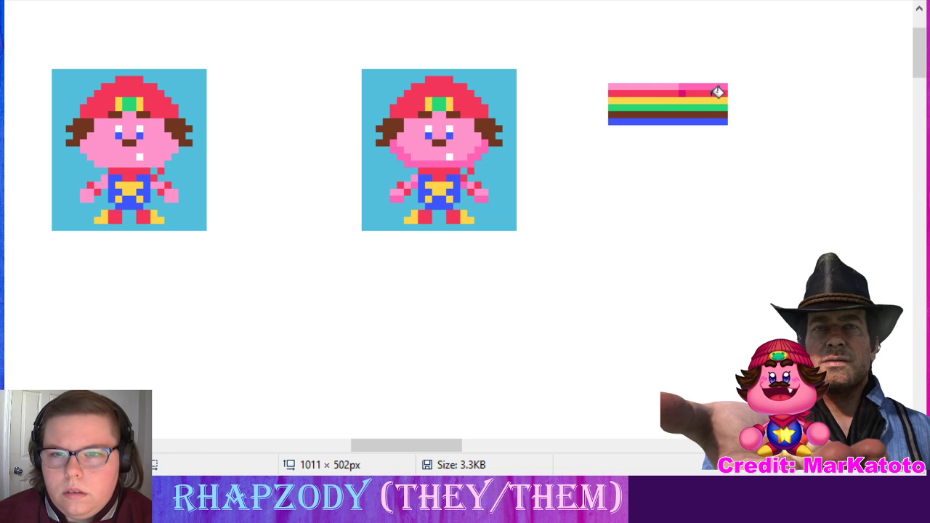
{"action": "left_click", "coordinate": [717, 92]}
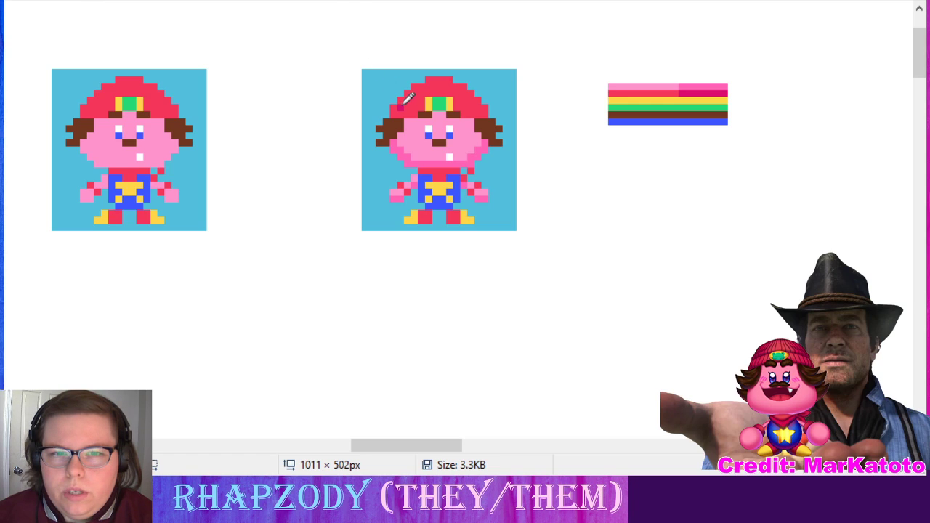
- Paint a deep magenta row across the duplicate sprite's cap on both sides of the badge, plus vertical ribs up to the crown
{"action": "left_click_drag", "start_coordinate": [404, 105], "coordinate": [419, 107]}
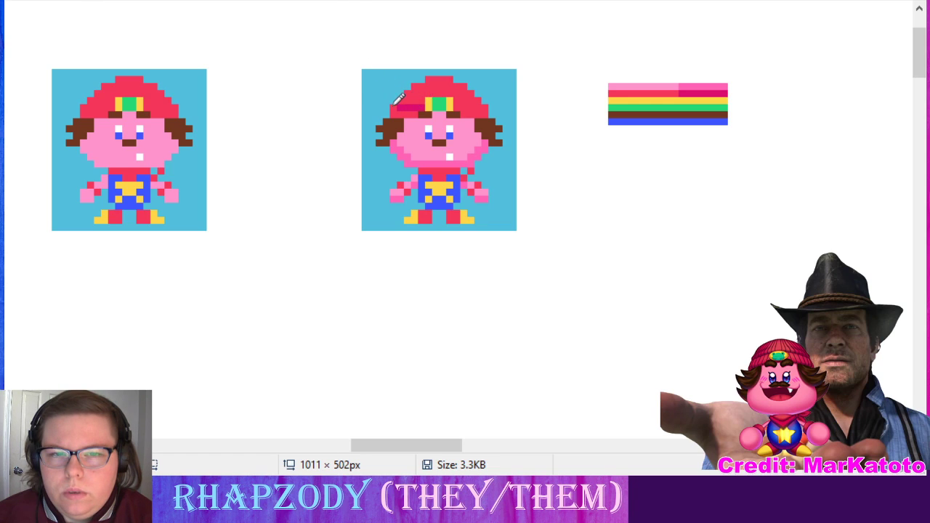
{"action": "left_click_drag", "start_coordinate": [460, 106], "coordinate": [490, 107]}
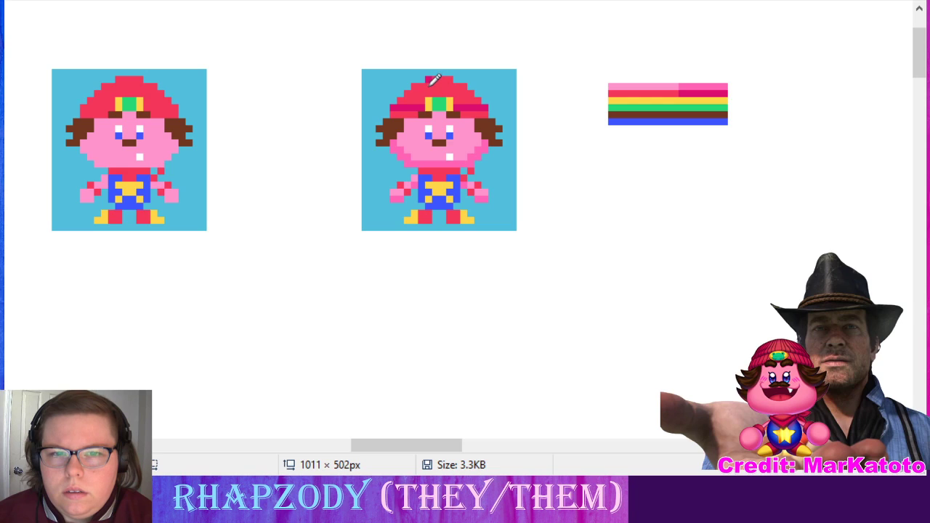
{"action": "left_click_drag", "start_coordinate": [427, 88], "coordinate": [425, 96]}
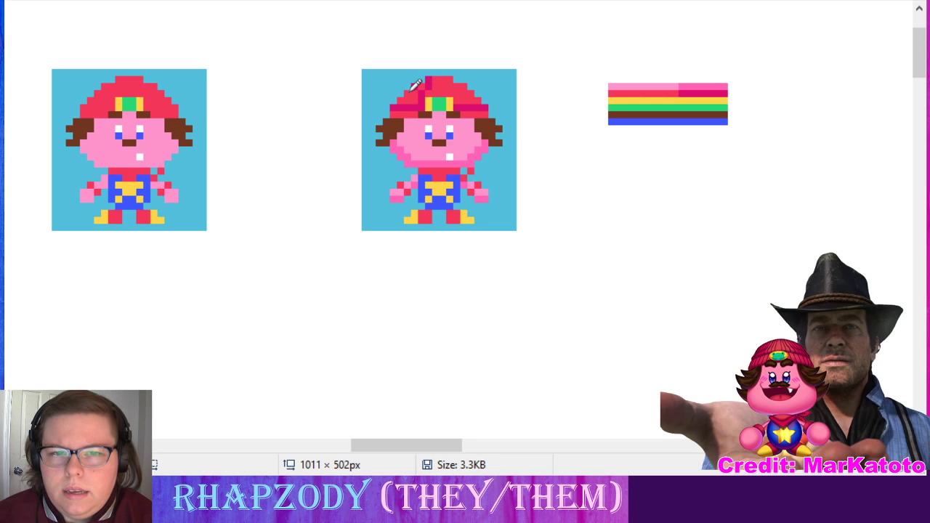
{"action": "left_click", "coordinate": [413, 88]}
{"action": "left_click", "coordinate": [463, 86]}
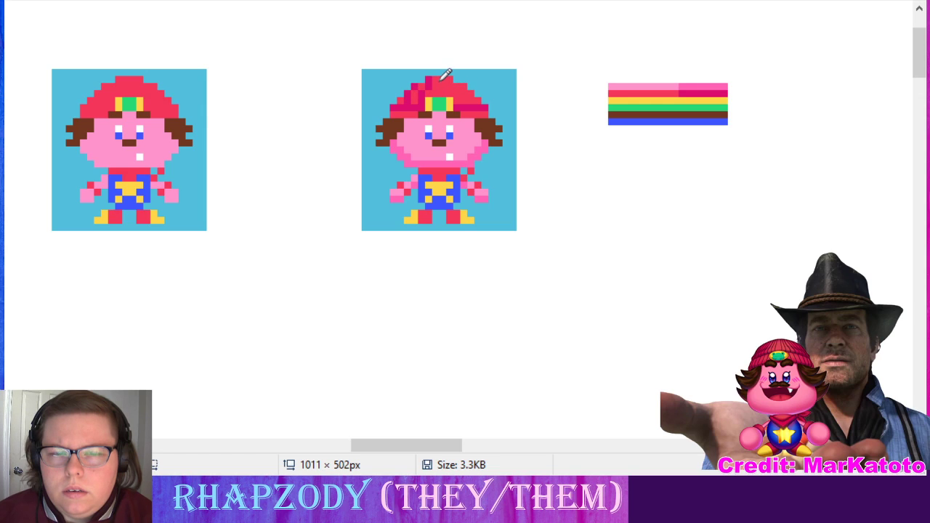
{"action": "left_click", "coordinate": [444, 86]}
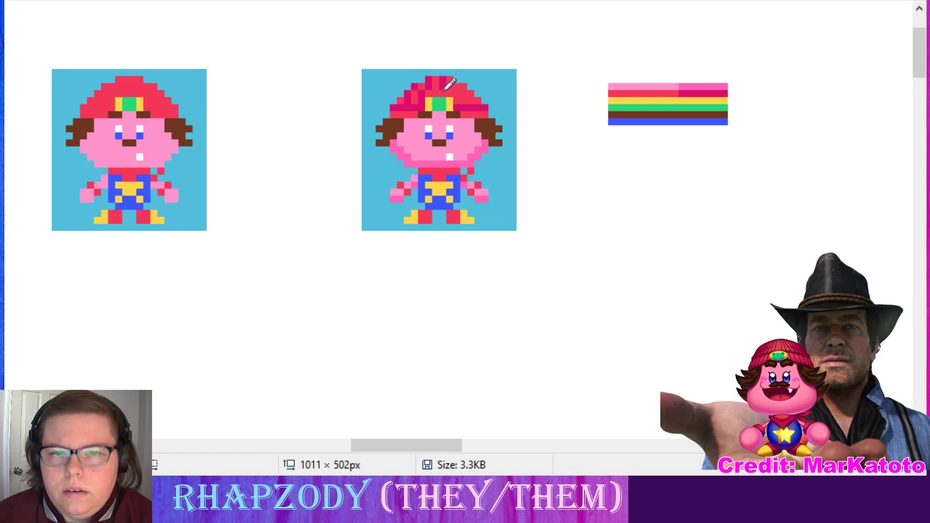
{"action": "left_click", "coordinate": [444, 91]}
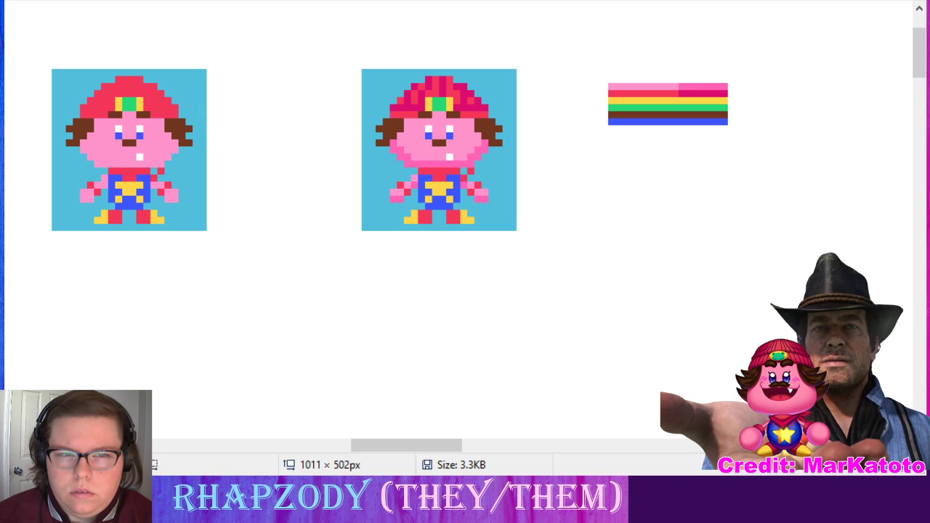
- Fill the white canvas around the sprites with light pink, and rework the duplicate's cap into alternating red and deep magenta vertical stripes
{"action": "left_click", "coordinate": [312, 81]}
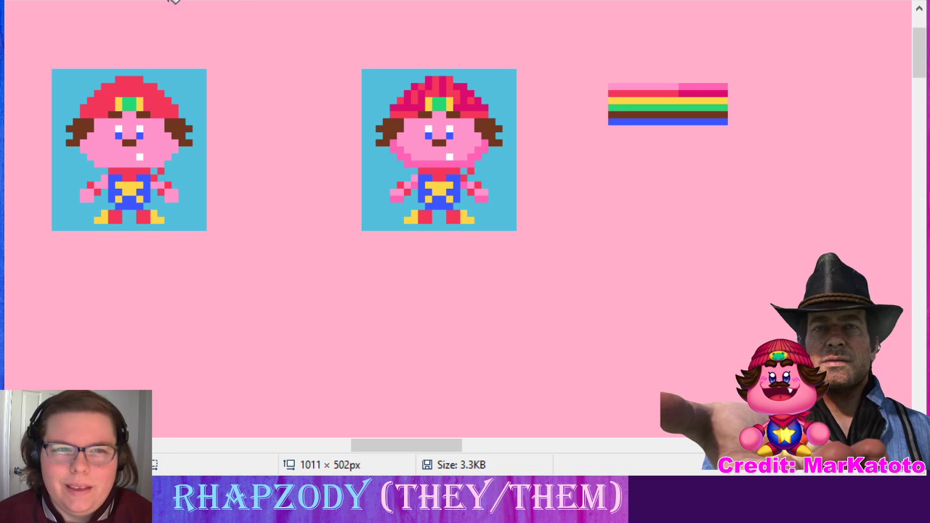
{"action": "key", "text": "k"}
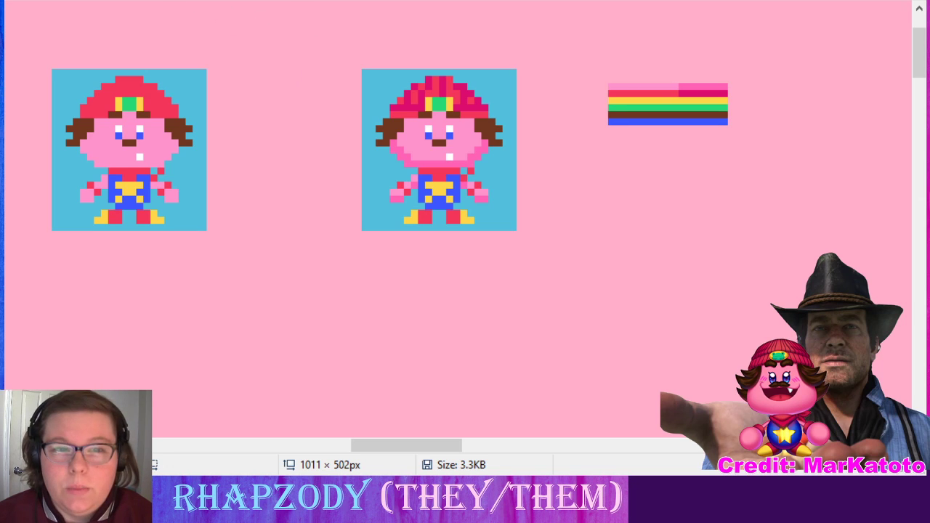
{"action": "left_click", "coordinate": [478, 94]}
{"action": "key", "text": "p"}
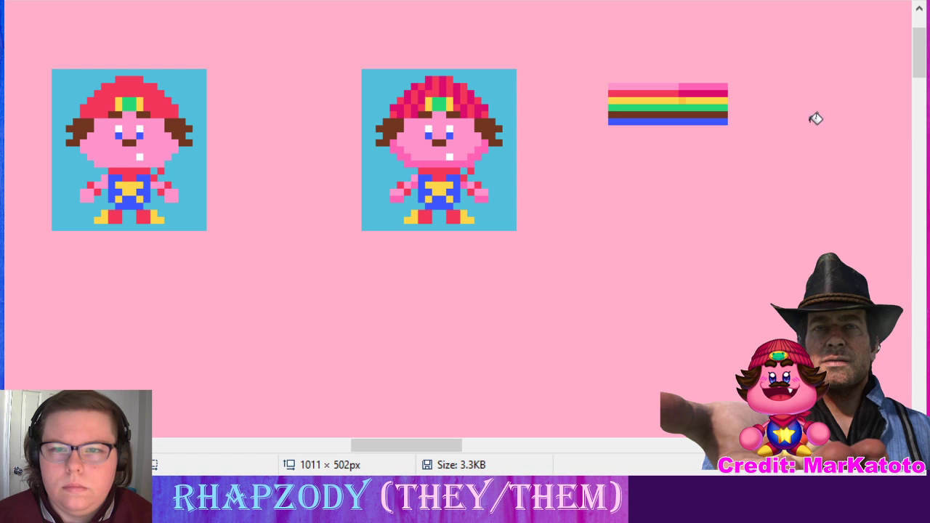
- Shade the duplicate sprite's wristbands and neckerchief with deep magenta
{"action": "left_click", "coordinate": [726, 95]}
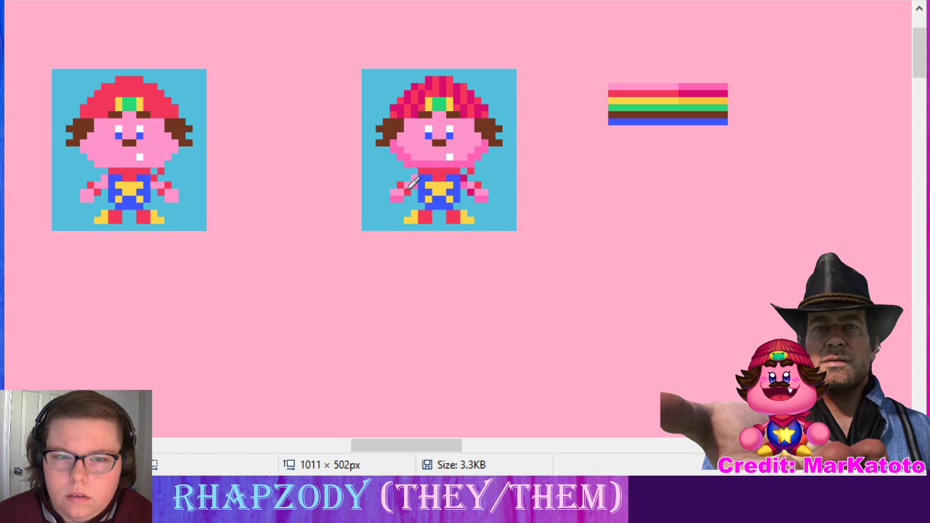
{"action": "left_click", "coordinate": [449, 170]}
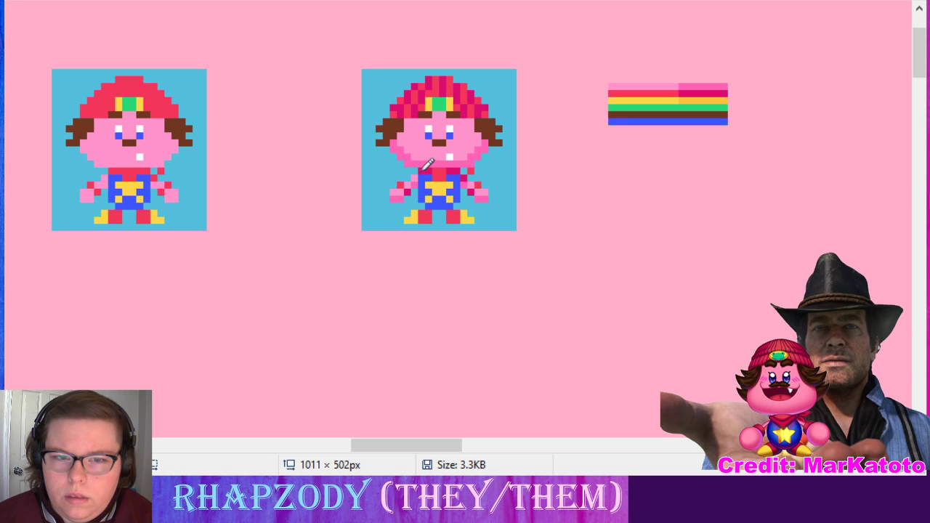
{"action": "left_click", "coordinate": [441, 171]}
{"action": "left_click", "coordinate": [437, 171]}
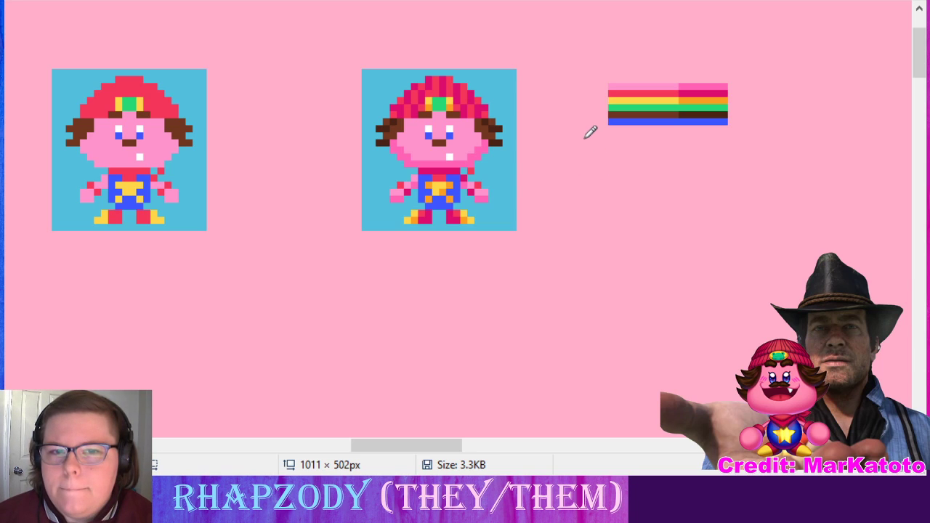
- Add teal and indigo shades to the right part of the green and blue palette stripes, shading the duplicate's overalls with the indigo
{"action": "left_click", "coordinate": [603, 2]}
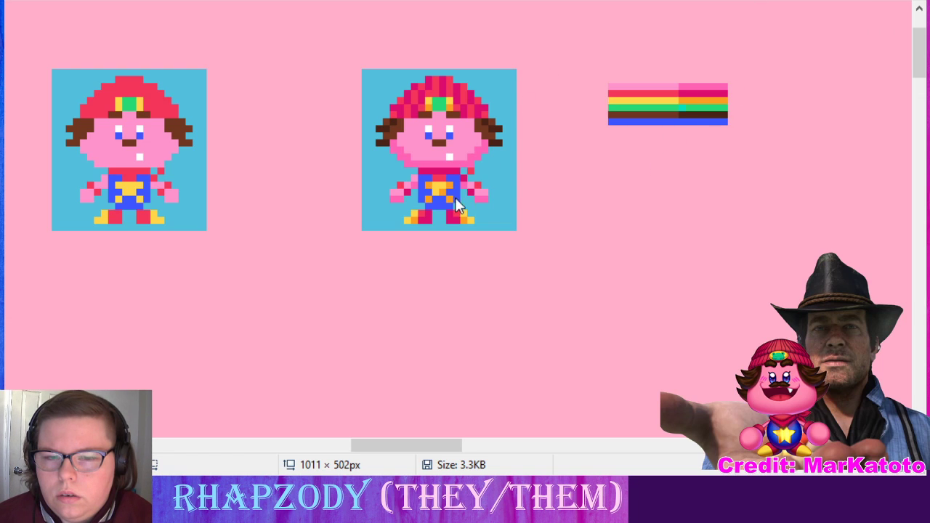
{"action": "left_click", "coordinate": [694, 106]}
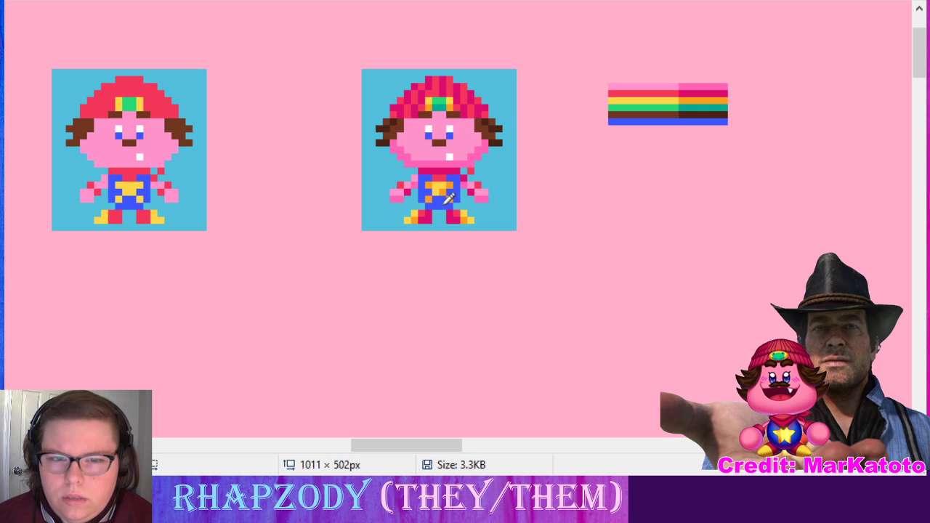
{"action": "mouse_move", "coordinate": [434, 203]}
{"action": "left_mouse_down"}
{"action": "mouse_move", "coordinate": [458, 203]}
{"action": "mouse_move", "coordinate": [433, 198]}
{"action": "left_mouse_up"}
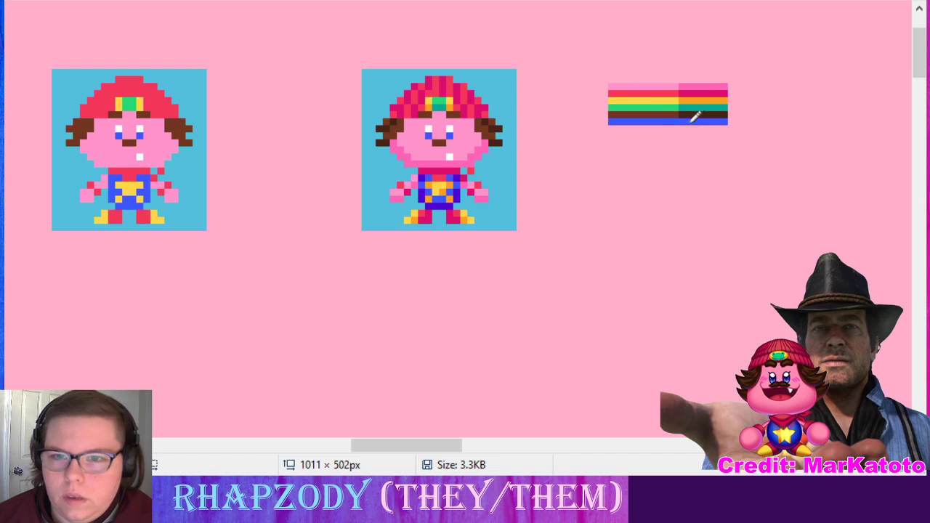
{"action": "left_click_drag", "start_coordinate": [682, 120], "coordinate": [726, 120]}
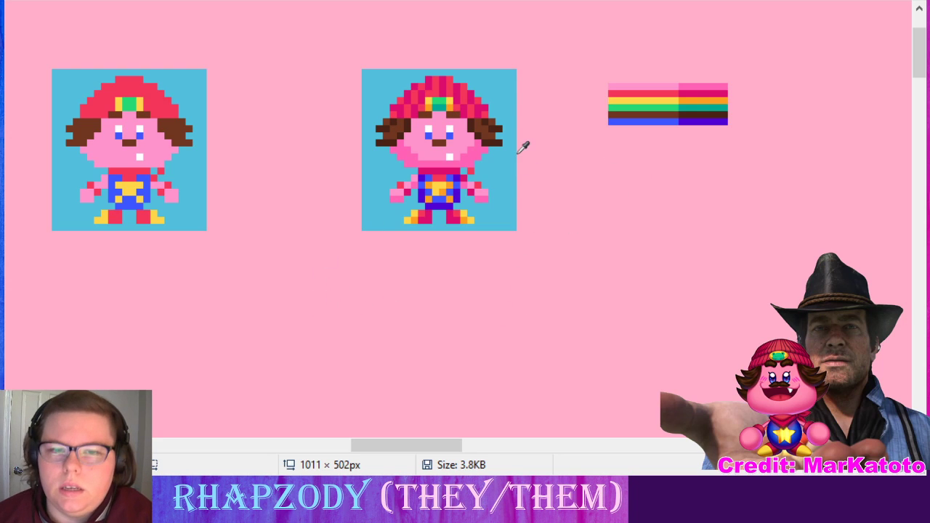
- Add bright magenta cheek patches on both sides of the duplicate sprite's nose
{"action": "left_click", "coordinate": [461, 142]}
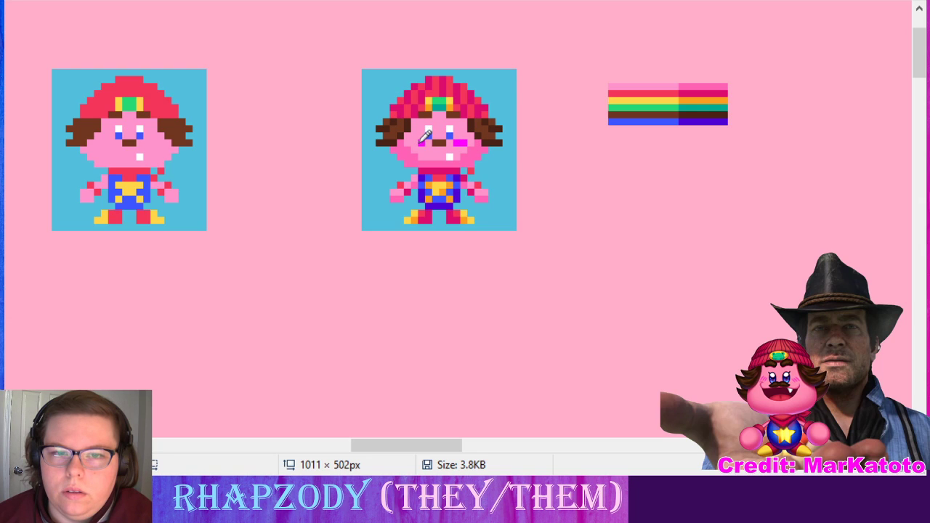
{"action": "left_click_drag", "start_coordinate": [410, 143], "coordinate": [420, 143]}
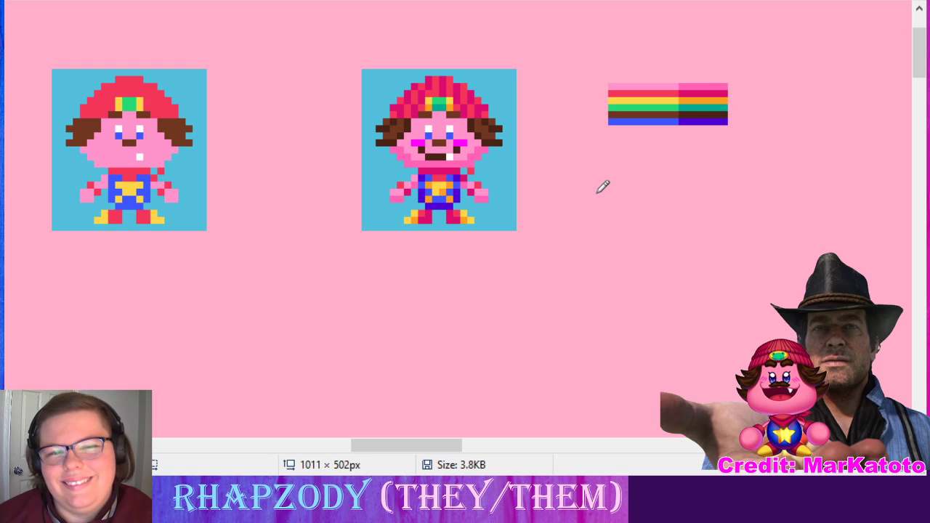
- Paint a dark brown smiling mouth around the white tooth on the original sprite, matching the duplicate's mouth
{"action": "left_click", "coordinate": [150, 148]}
{"action": "left_click_drag", "start_coordinate": [151, 149], "coordinate": [131, 153]}
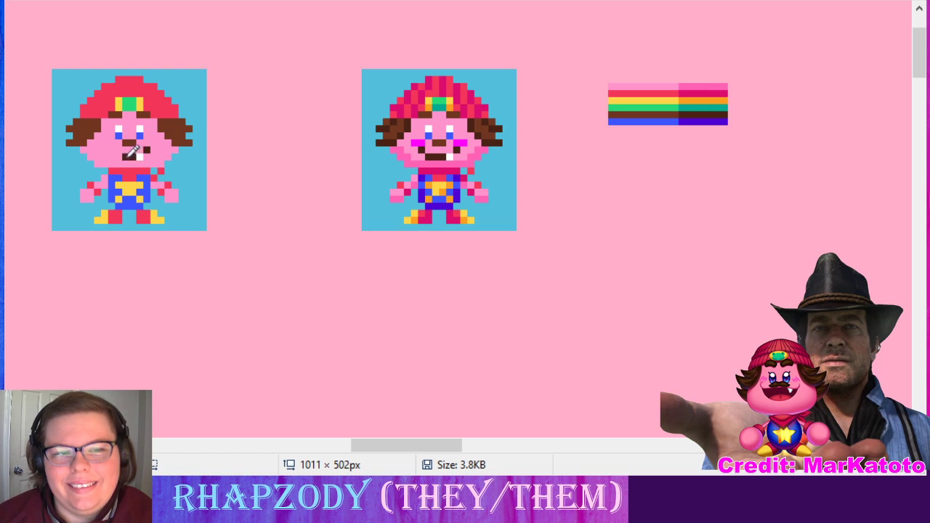
{"action": "left_click", "coordinate": [119, 151]}
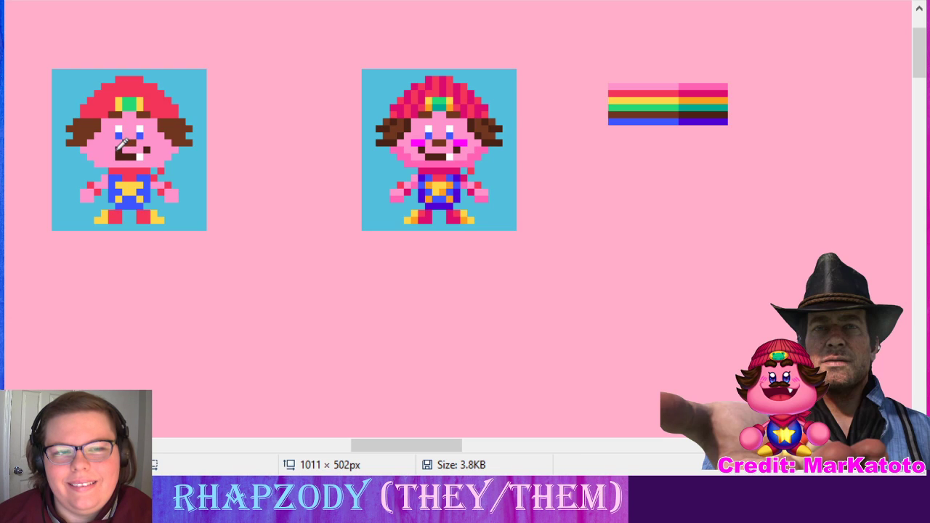
{"action": "left_click", "coordinate": [127, 150]}
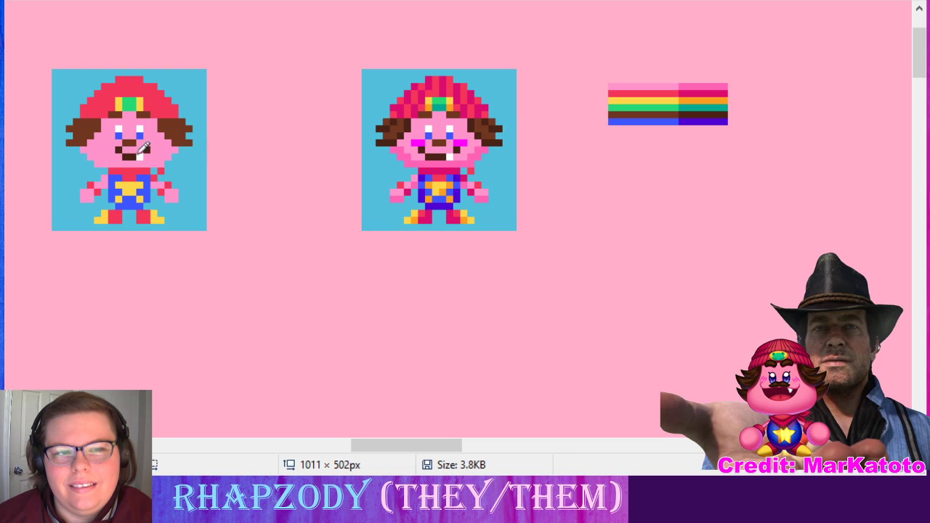
{"action": "left_click", "coordinate": [113, 150]}
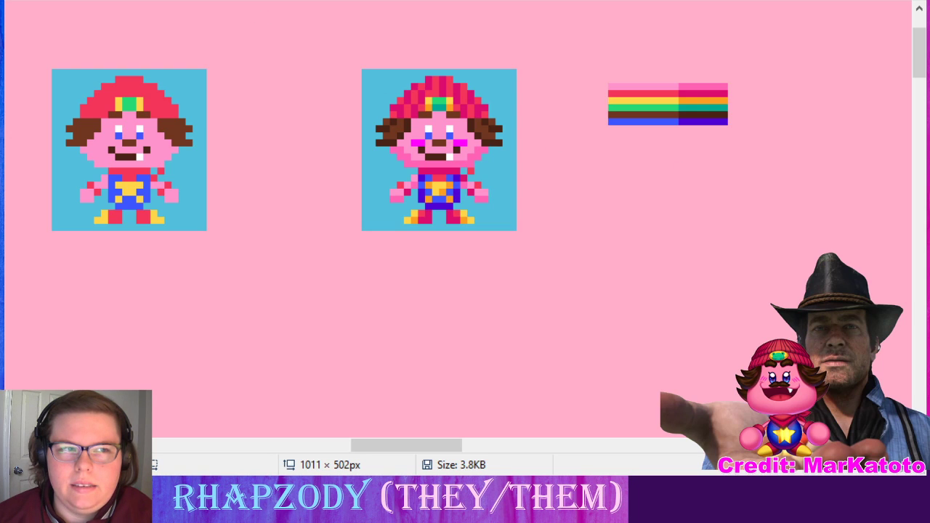
- Move the shaded duplicate sprite with its blue background close beside the original, leaving a narrow pink gap
{"action": "left_click_drag", "start_coordinate": [349, 64], "coordinate": [524, 230]}
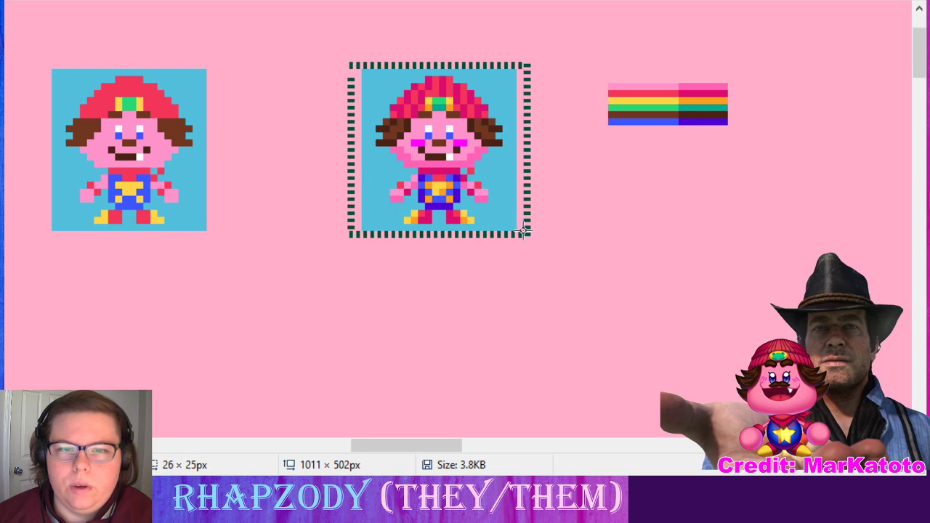
{"action": "left_click_drag", "start_coordinate": [506, 193], "coordinate": [448, 201]}
{"action": "key", "text": "ctrl+z"}
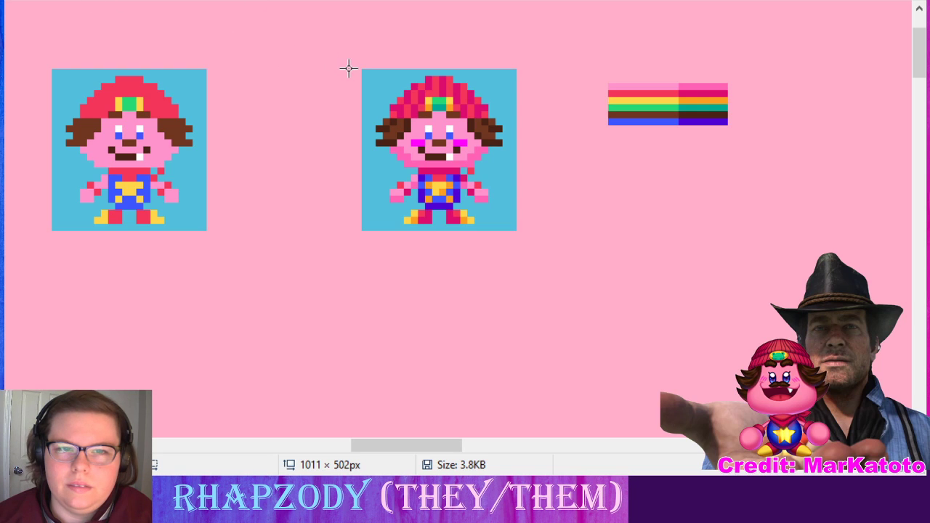
{"action": "left_click_drag", "start_coordinate": [349, 65], "coordinate": [527, 231]}
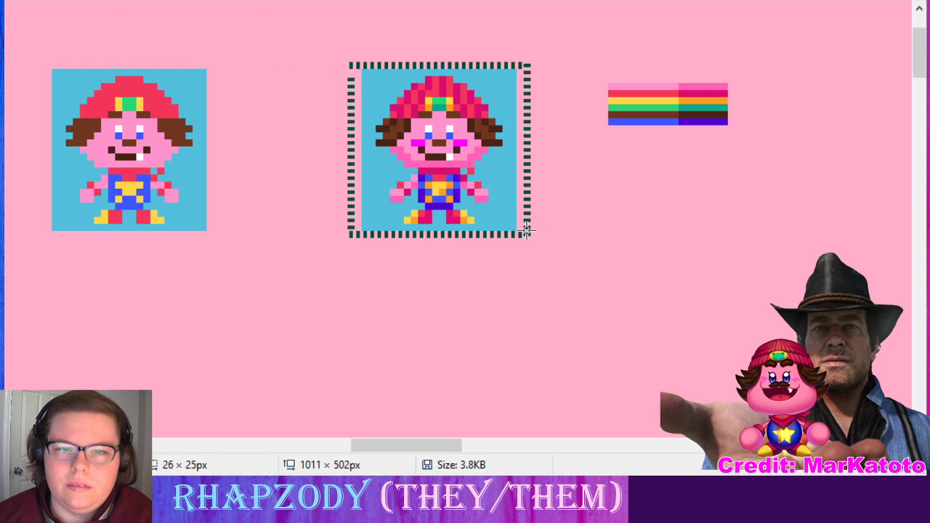
{"action": "left_click_drag", "start_coordinate": [502, 195], "coordinate": [360, 189]}
{"action": "key", "text": "s"}
{"action": "left_click", "coordinate": [492, 210]}
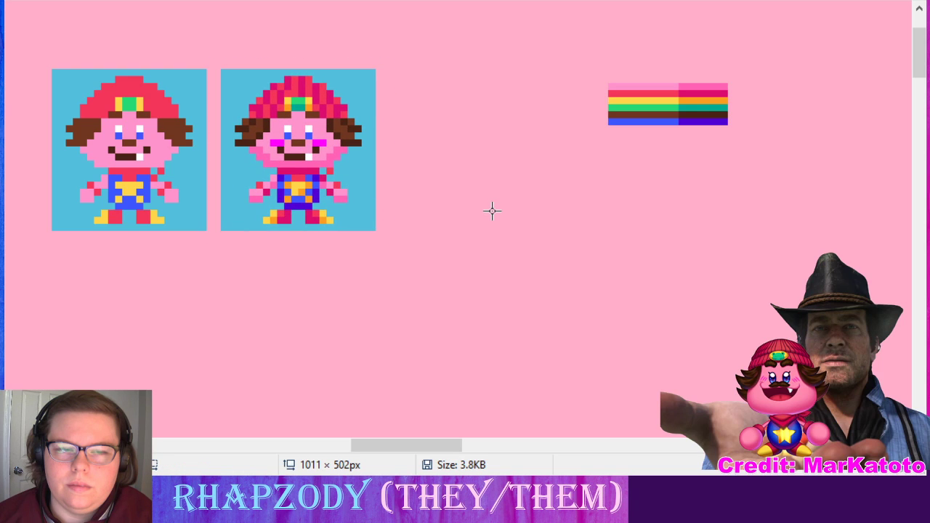
- Move the striped colour palette to the empty area beneath the two sprites, roughly centred under the gap between them
{"action": "left_click_drag", "start_coordinate": [579, 55], "coordinate": [749, 159]}
{"action": "left_click_drag", "start_coordinate": [706, 132], "coordinate": [847, 131]}
{"action": "mouse_move", "coordinate": [429, 446]}
{"action": "left_mouse_down"}
{"action": "mouse_move", "coordinate": [447, 446]}
{"action": "mouse_move", "coordinate": [432, 446]}
{"action": "left_mouse_up"}
{"action": "left_click_drag", "start_coordinate": [741, 97], "coordinate": [762, 97]}
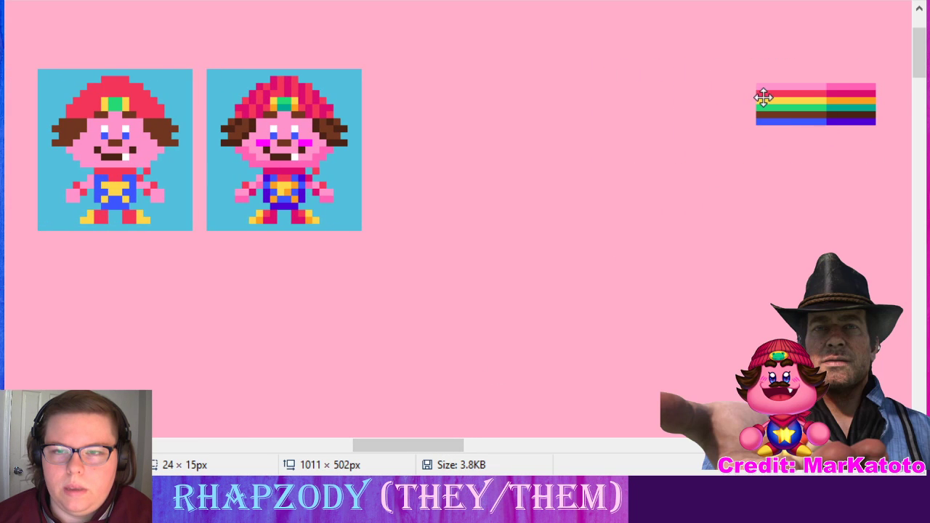
{"action": "key", "text": "ctrl+minus"}
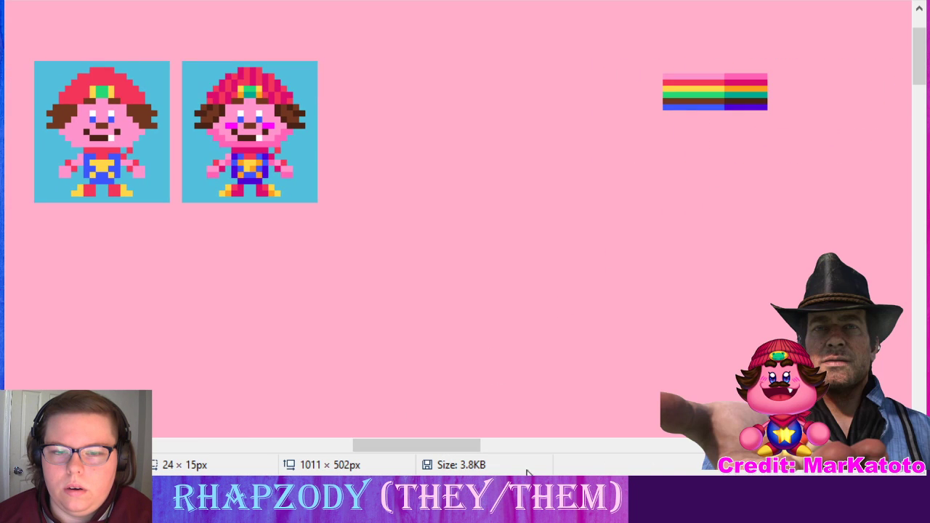
{"action": "left_click_drag", "start_coordinate": [652, 56], "coordinate": [787, 130]}
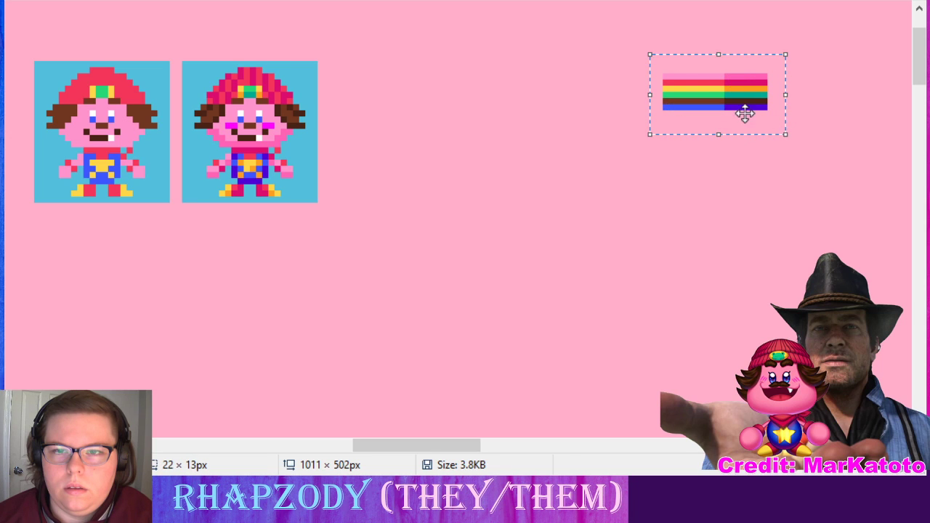
{"action": "left_click_drag", "start_coordinate": [733, 118], "coordinate": [837, 104]}
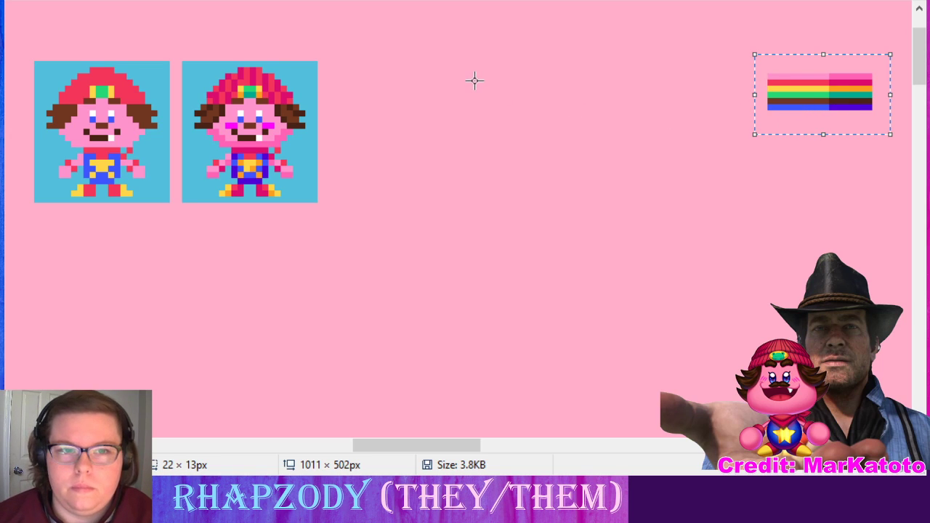
{"action": "left_click_drag", "start_coordinate": [798, 94], "coordinate": [130, 262]}
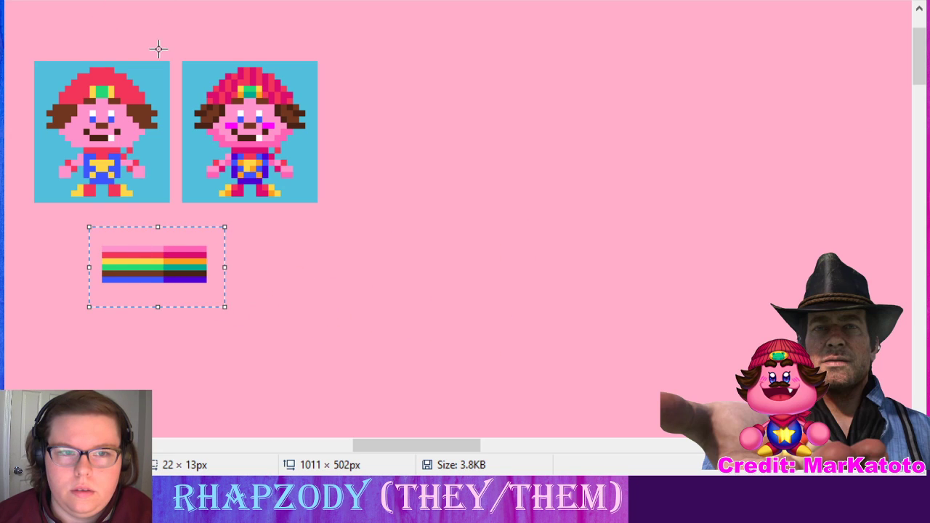
{"action": "key", "text": "Escape"}
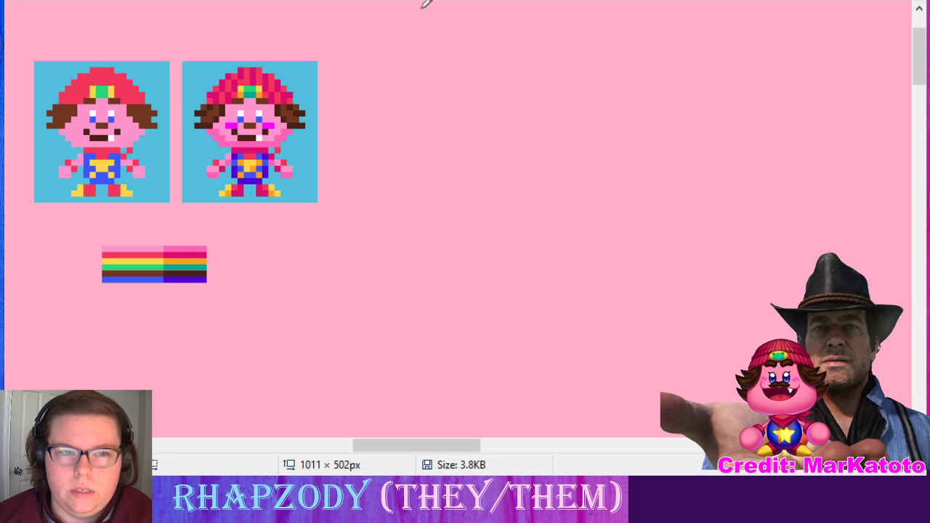
- Draw a light blue rectangle outline of about 37 × 35 px in the empty area beside the sprites
{"action": "left_click", "coordinate": [420, 47]}
{"action": "left_click_drag", "start_coordinate": [421, 47], "coordinate": [642, 257]}
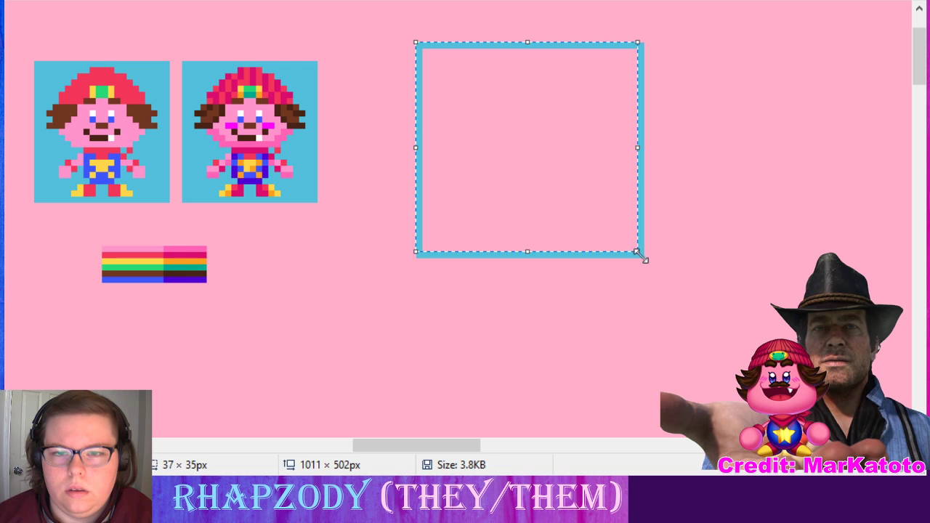
{"action": "left_click", "coordinate": [695, 189]}
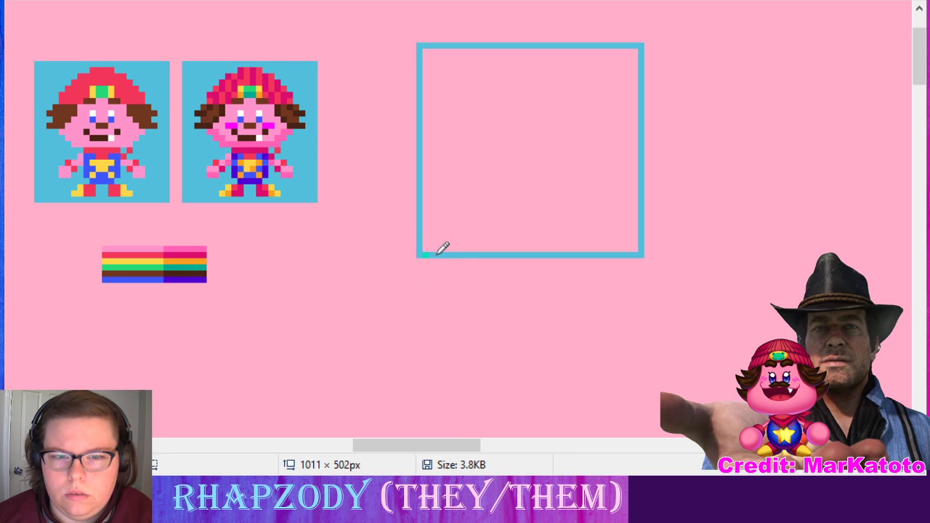
- Mark every other pixel in turquoise along the bottom and left edges of the blue outline to count its size
{"action": "left_click_drag", "start_coordinate": [436, 254], "coordinate": [559, 255]}
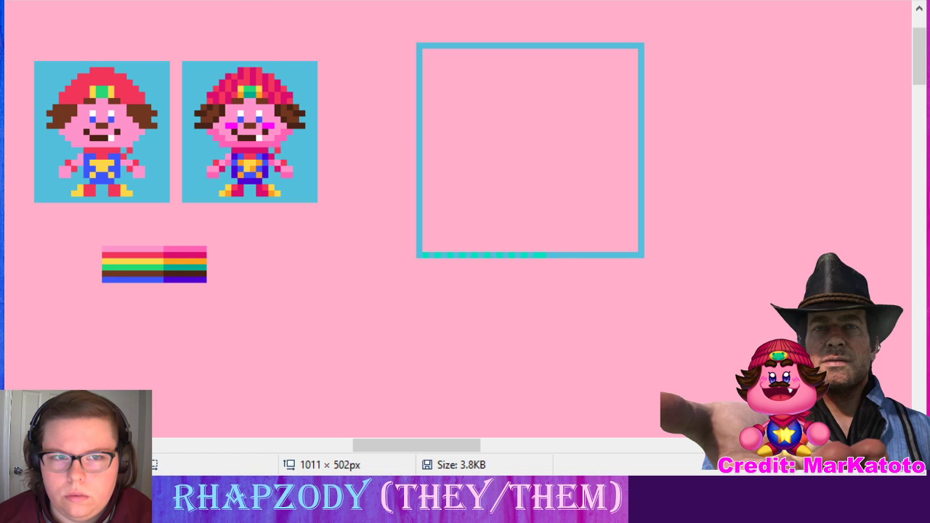
{"action": "key", "text": "k"}
{"action": "left_click", "coordinate": [552, 254]}
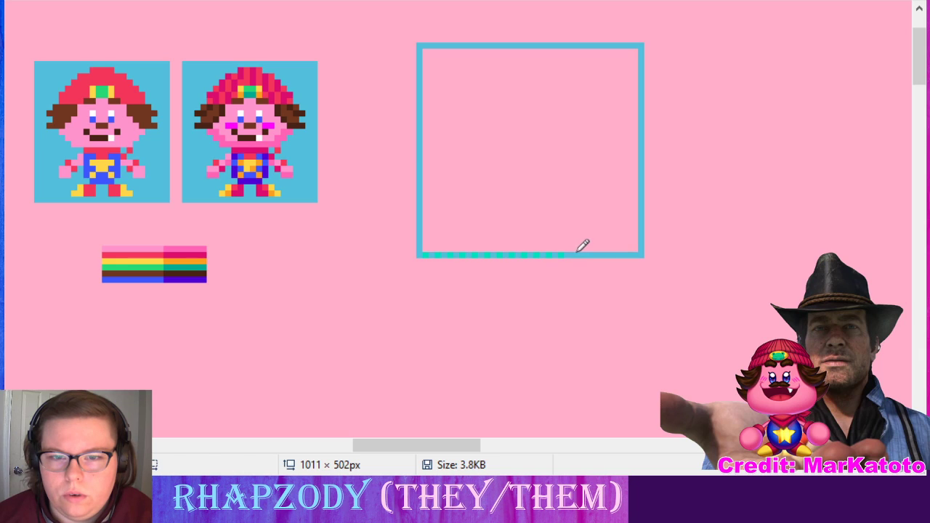
{"action": "left_click_drag", "start_coordinate": [575, 253], "coordinate": [637, 253]}
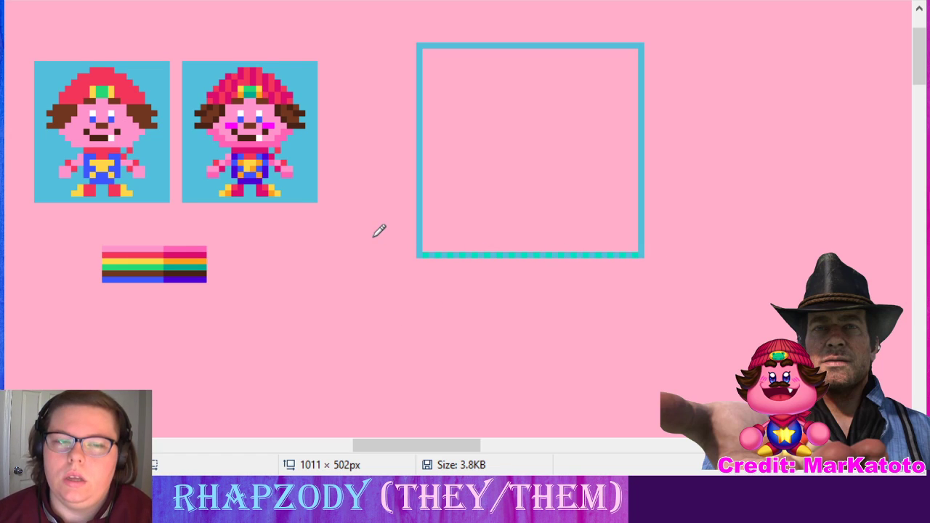
{"action": "left_click_drag", "start_coordinate": [247, 65], "coordinate": [271, 231]}
{"action": "key", "text": "ctrl+z"}
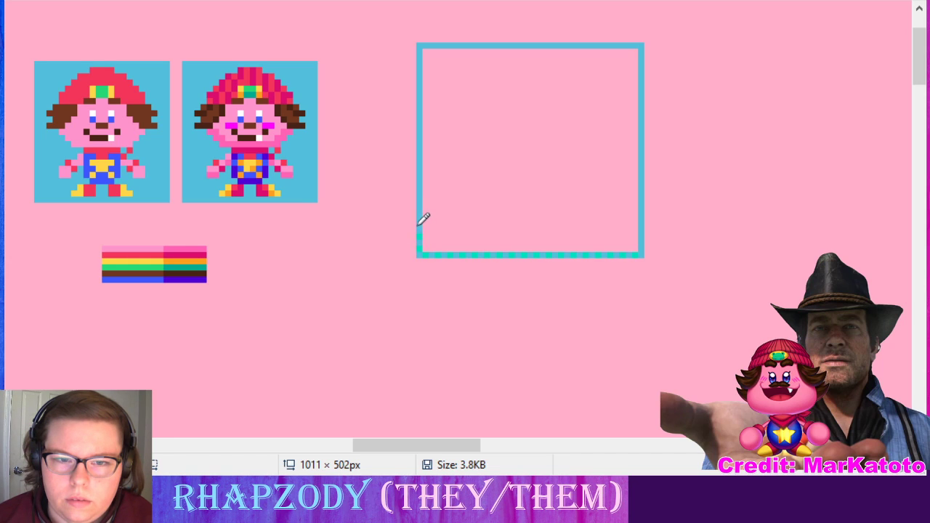
{"action": "left_click_drag", "start_coordinate": [419, 210], "coordinate": [420, 50]}
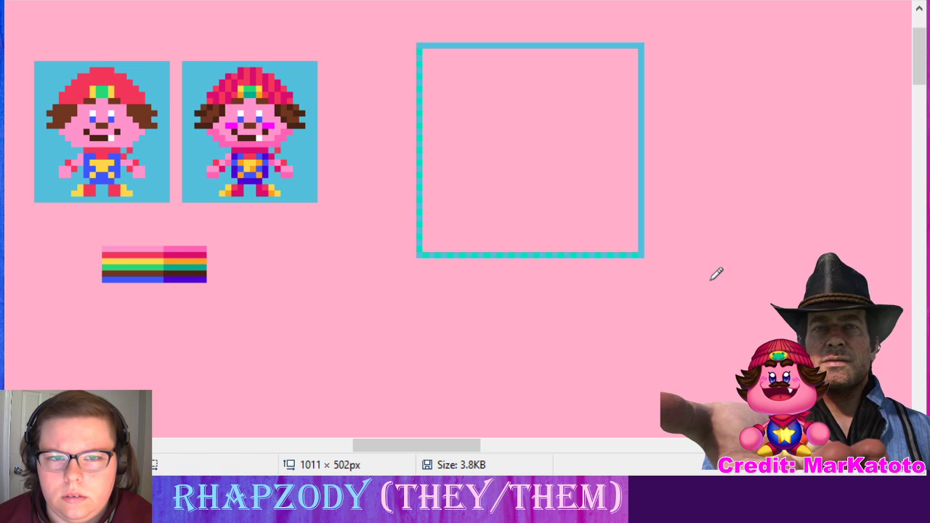
{"action": "key", "text": "s"}
{"action": "mouse_move", "coordinate": [381, 27]}
{"action": "left_mouse_down"}
{"action": "mouse_move", "coordinate": [528, 117]}
{"action": "mouse_move", "coordinate": [655, 162]}
{"action": "mouse_move", "coordinate": [647, 155]}
{"action": "left_mouse_up"}
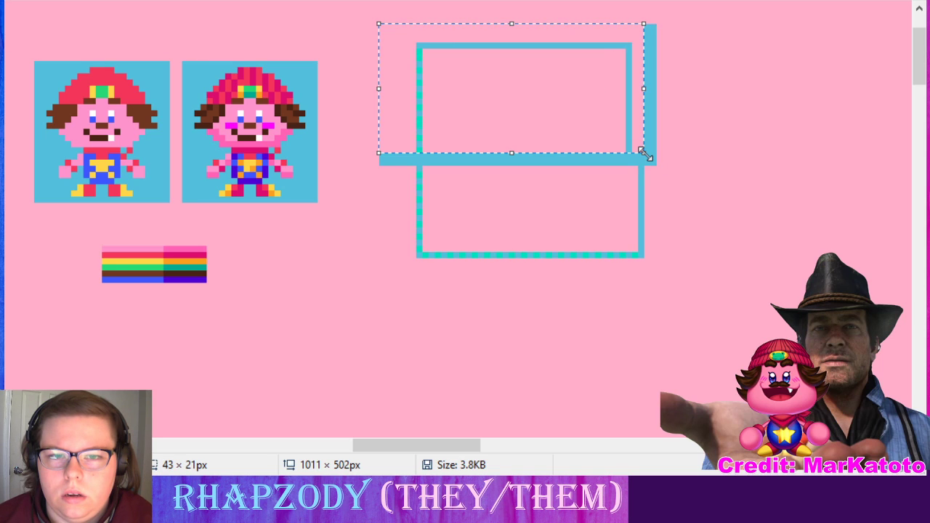
{"action": "key", "text": "ctrl+z"}
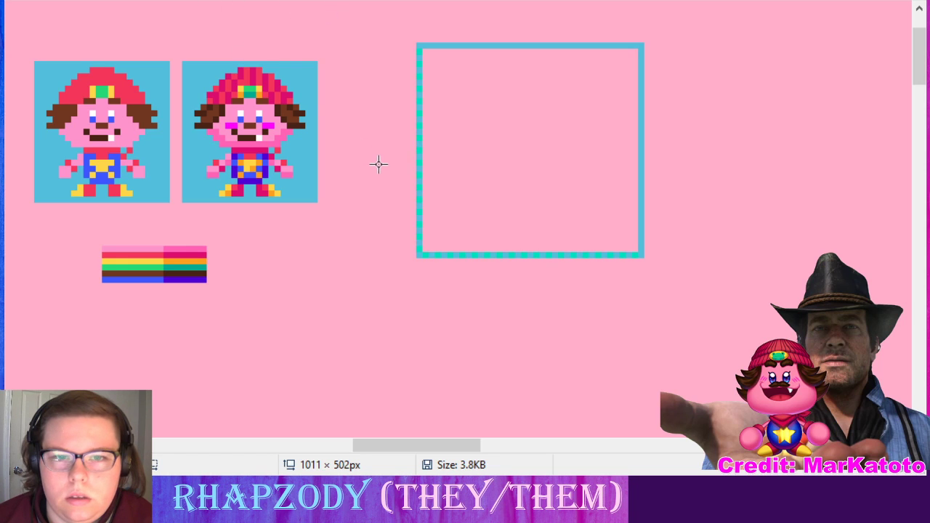
- Shift the lower half of the blue outline down by two pixels to make the frame taller
{"action": "left_click_drag", "start_coordinate": [400, 150], "coordinate": [681, 310]}
{"action": "left_click_drag", "start_coordinate": [678, 311], "coordinate": [654, 296]}
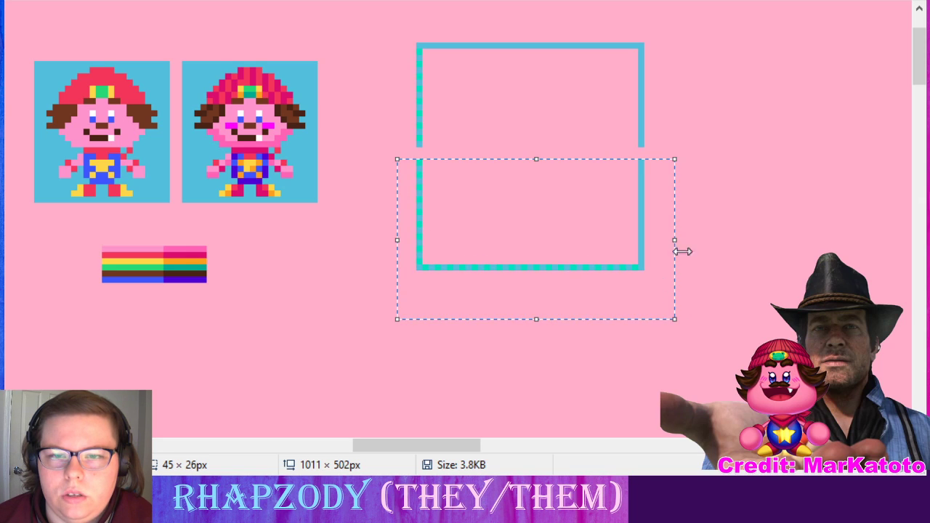
{"action": "left_click", "coordinate": [726, 142]}
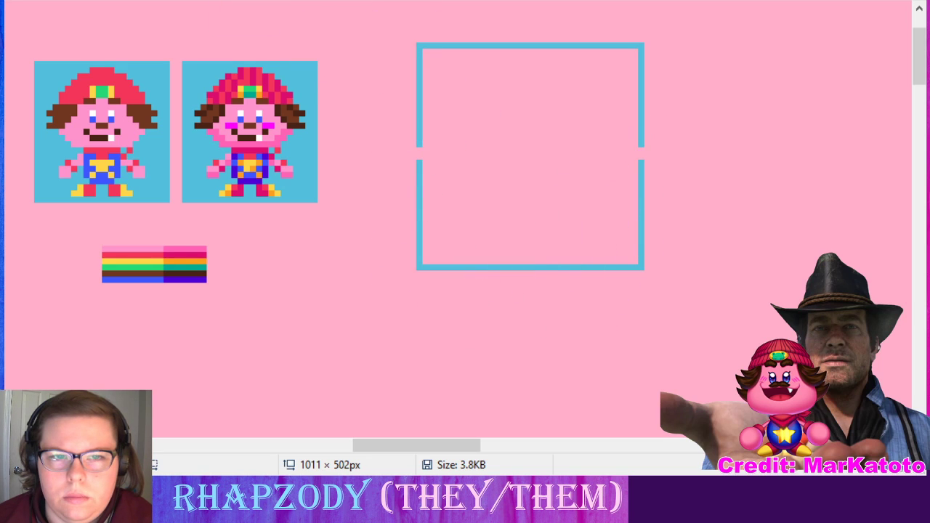
- Close the gaps in both vertical sides of the frame with the light blue sampled from the sprite background
{"action": "left_click_drag", "start_coordinate": [420, 146], "coordinate": [419, 160]}
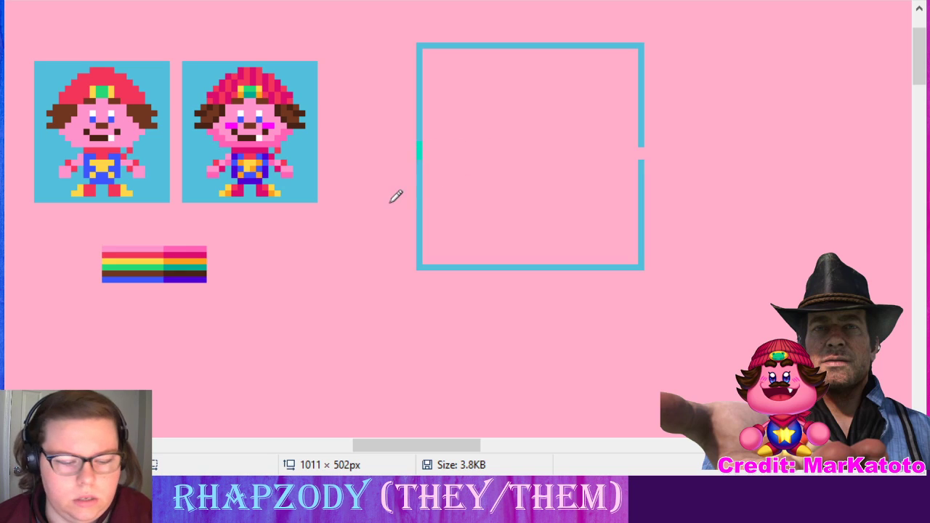
{"action": "key", "text": "ctrl+z"}
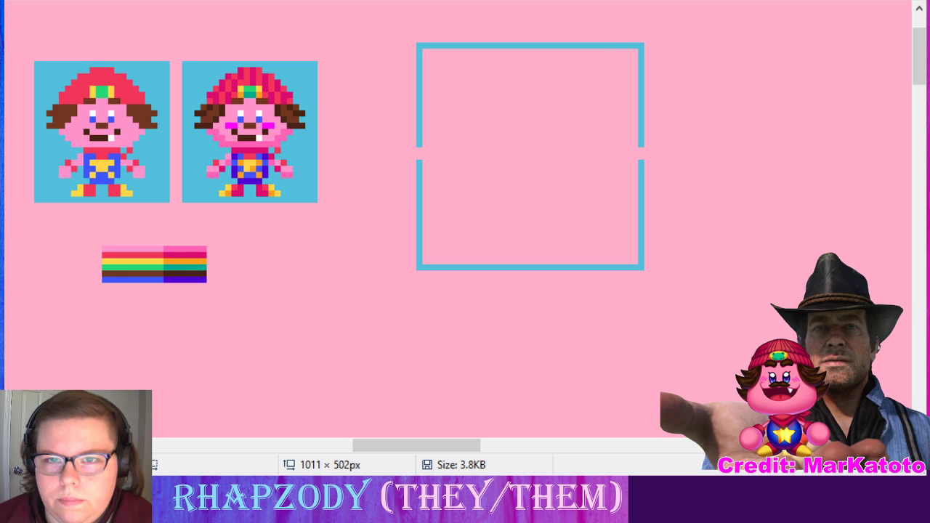
{"action": "left_click", "coordinate": [314, 74]}
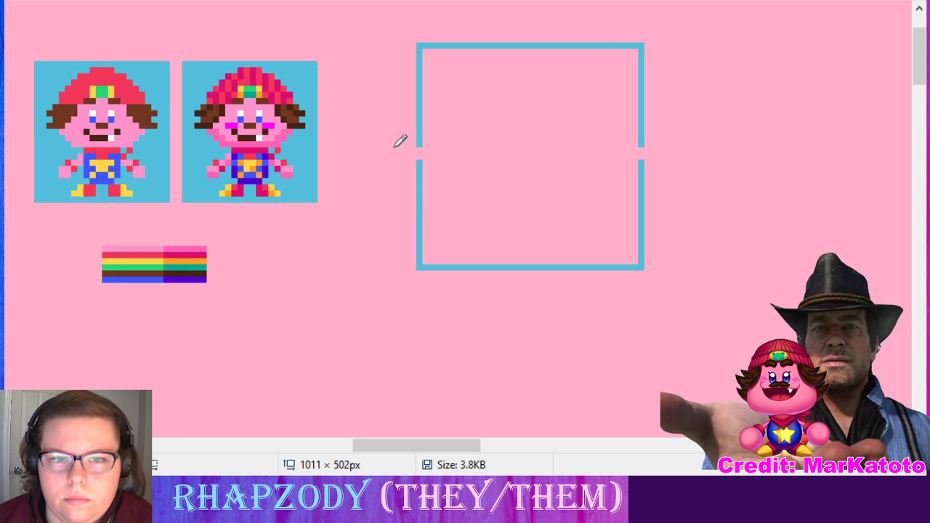
{"action": "left_click_drag", "start_coordinate": [419, 147], "coordinate": [419, 159]}
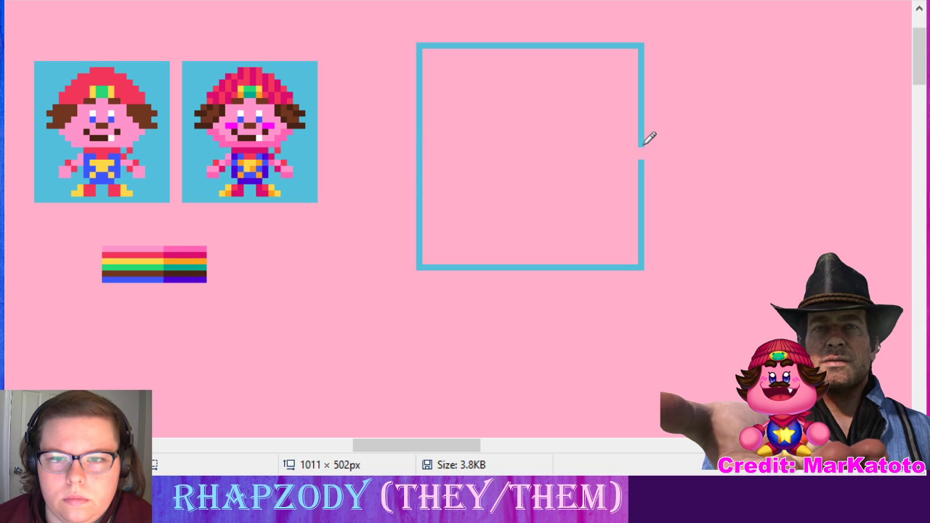
{"action": "left_click_drag", "start_coordinate": [640, 145], "coordinate": [640, 151]}
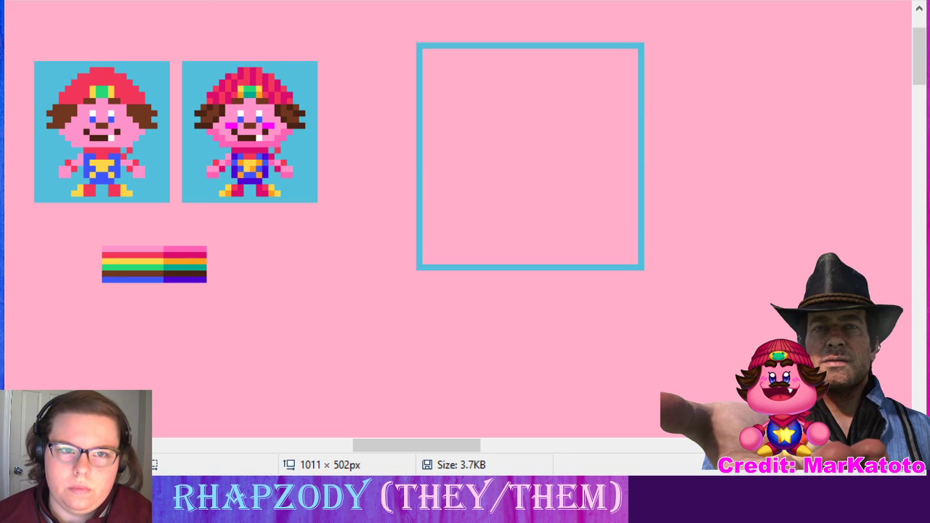
- Try light blue and green fills inside the square frame, undoing each one
{"action": "left_click", "coordinate": [555, 117]}
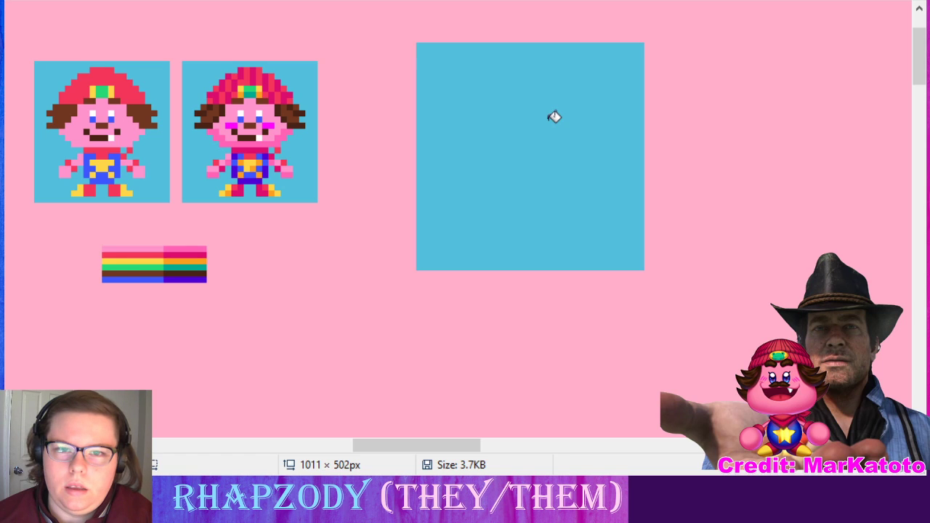
{"action": "key", "text": "ctrl+z"}
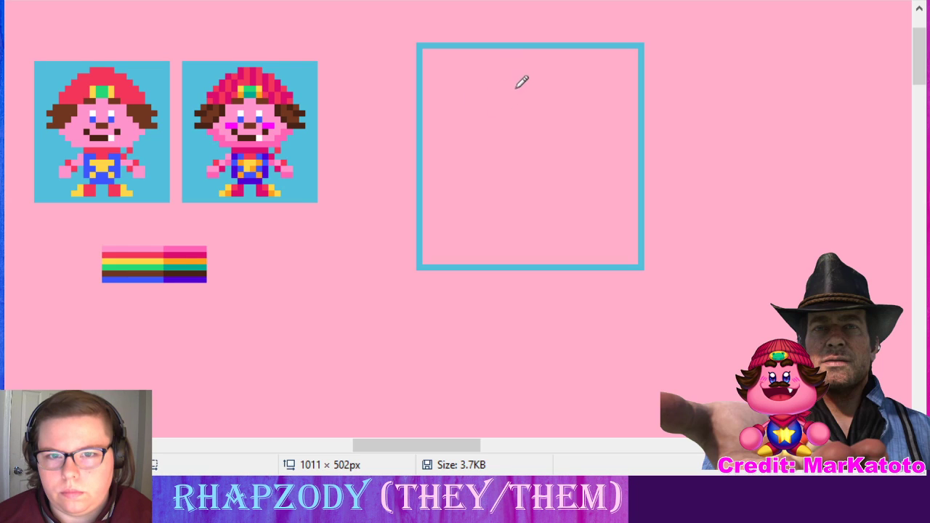
{"action": "mouse_move", "coordinate": [507, 82]}
{"action": "left_mouse_down"}
{"action": "mouse_move", "coordinate": [492, 115]}
{"action": "mouse_move", "coordinate": [504, 148]}
{"action": "mouse_move", "coordinate": [540, 164]}
{"action": "mouse_move", "coordinate": [573, 161]}
{"action": "mouse_move", "coordinate": [580, 142]}
{"action": "mouse_move", "coordinate": [573, 106]}
{"action": "left_mouse_up"}
{"action": "key", "text": "ctrl+z"}
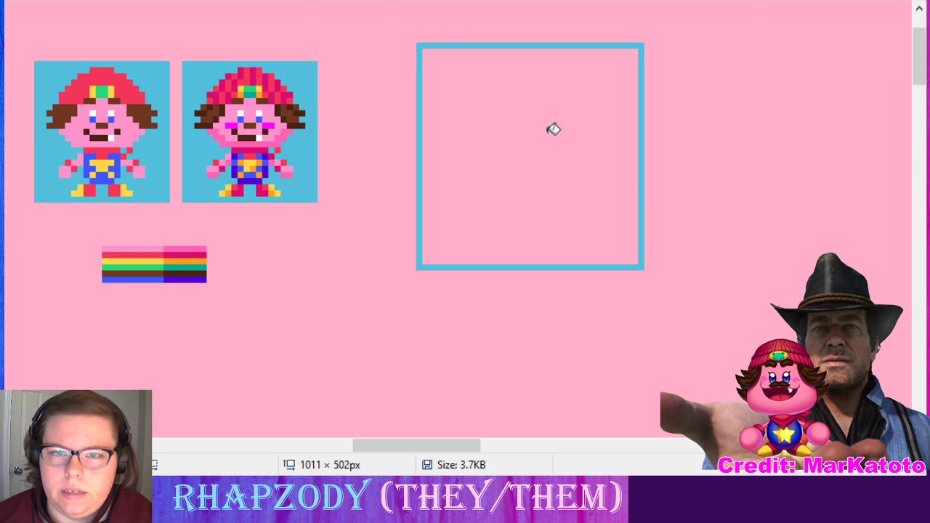
{"action": "left_click", "coordinate": [514, 139]}
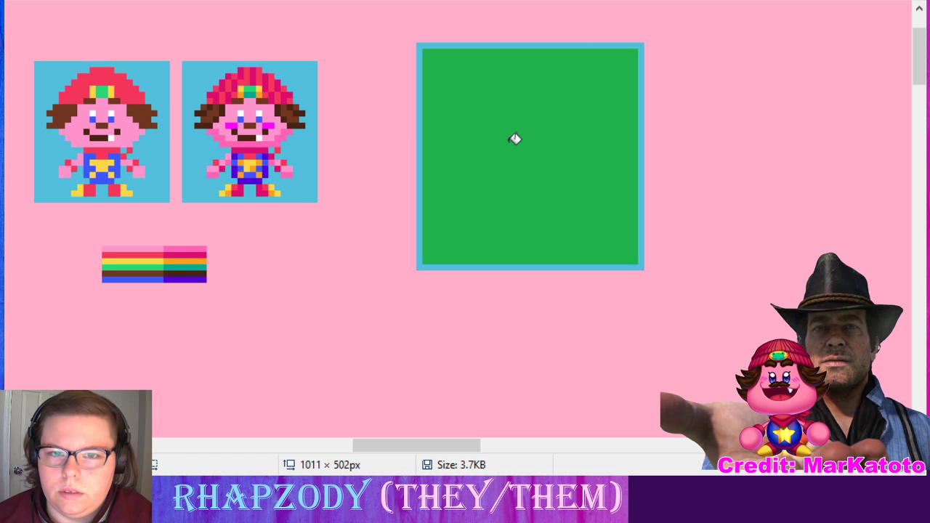
{"action": "key", "text": "ctrl+z"}
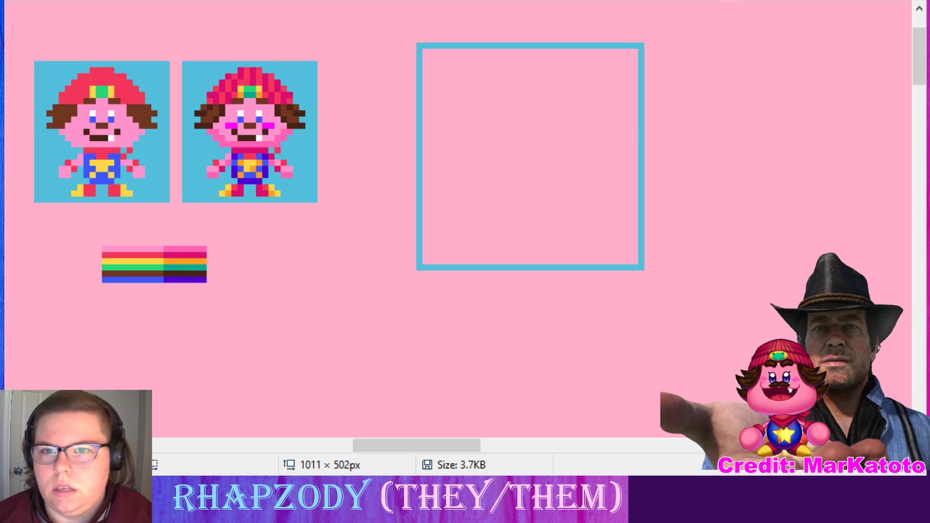
- Fill the inside of the light blue square frame with a muted greyish blue
{"action": "left_click", "coordinate": [538, 126]}
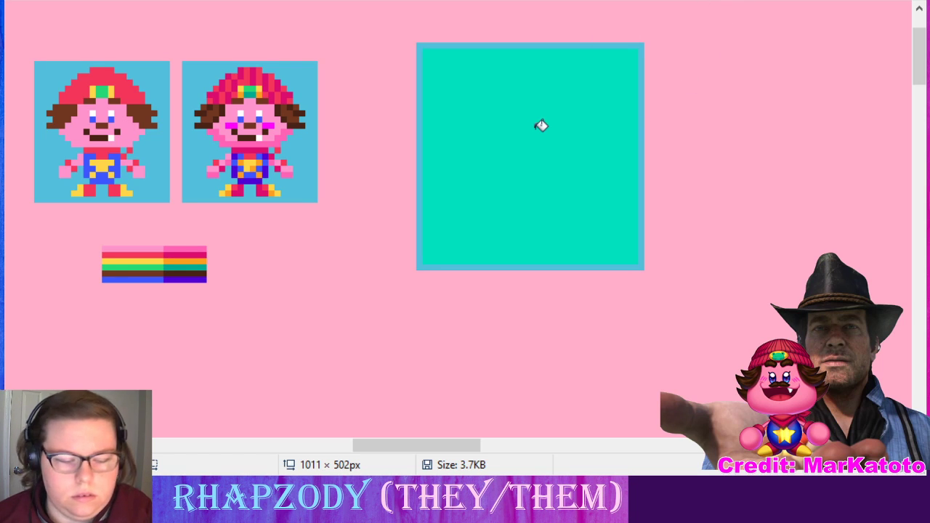
{"action": "key", "text": "ctrl+z"}
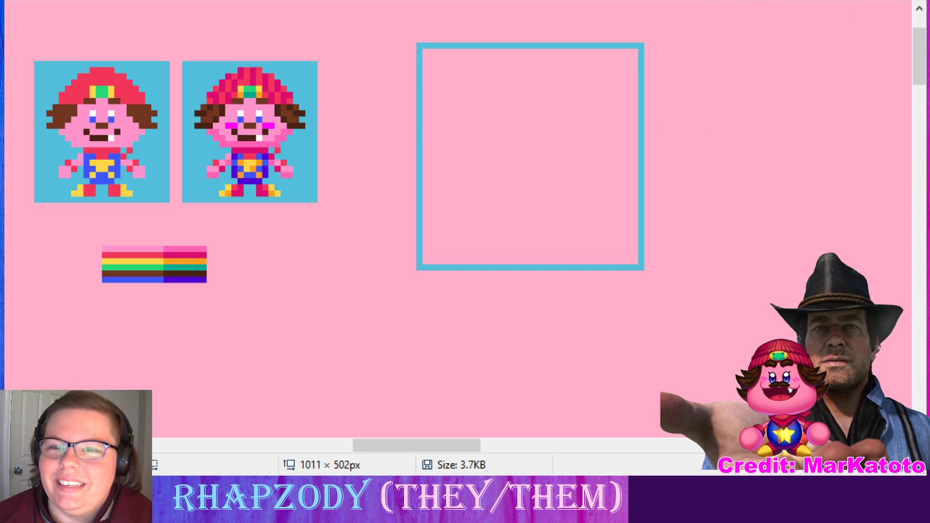
{"action": "left_click", "coordinate": [609, 112]}
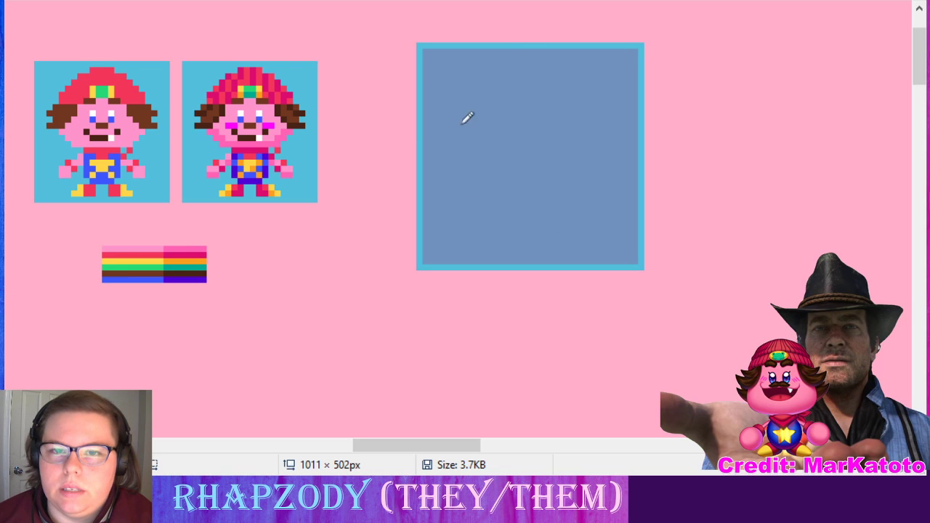
{"action": "left_click_drag", "start_coordinate": [351, 62], "coordinate": [357, 170]}
{"action": "key", "text": "ctrl+z"}
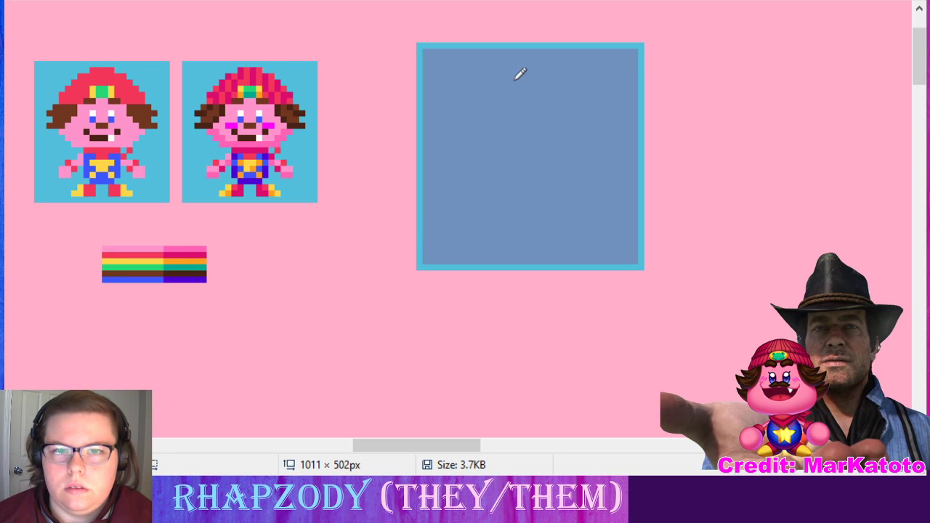
- Draw a wide rounded head in pink in the upper part of the frame, fill it solid and extend its left side
{"action": "mouse_move", "coordinate": [519, 75]}
{"action": "left_mouse_down"}
{"action": "mouse_move", "coordinate": [500, 120]}
{"action": "mouse_move", "coordinate": [524, 134]}
{"action": "mouse_move", "coordinate": [576, 133]}
{"action": "mouse_move", "coordinate": [578, 120]}
{"action": "mouse_move", "coordinate": [567, 95]}
{"action": "mouse_move", "coordinate": [531, 71]}
{"action": "mouse_move", "coordinate": [512, 79]}
{"action": "mouse_move", "coordinate": [493, 131]}
{"action": "mouse_move", "coordinate": [492, 101]}
{"action": "mouse_move", "coordinate": [480, 117]}
{"action": "mouse_move", "coordinate": [500, 145]}
{"action": "mouse_move", "coordinate": [553, 151]}
{"action": "mouse_move", "coordinate": [584, 122]}
{"action": "left_mouse_up"}
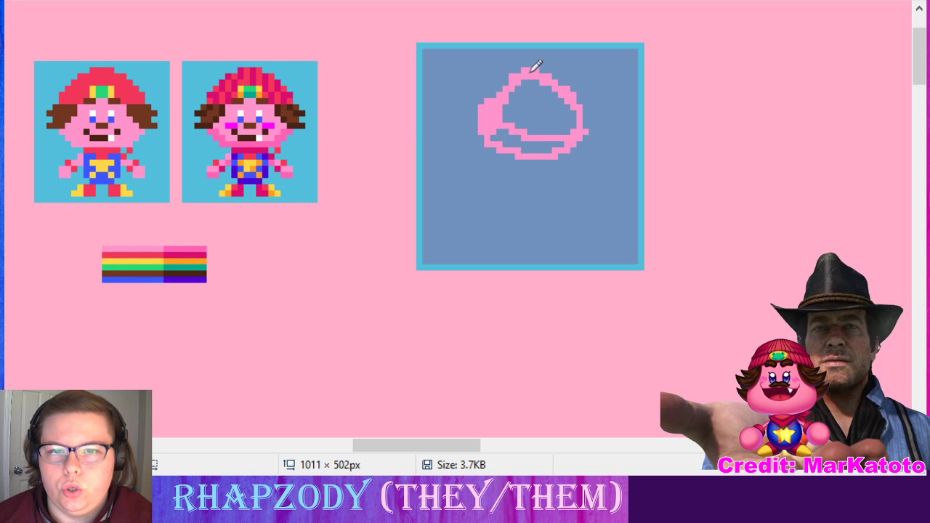
{"action": "mouse_move", "coordinate": [509, 82]}
{"action": "left_mouse_down"}
{"action": "mouse_move", "coordinate": [523, 63]}
{"action": "mouse_move", "coordinate": [569, 75]}
{"action": "mouse_move", "coordinate": [561, 67]}
{"action": "mouse_move", "coordinate": [586, 87]}
{"action": "mouse_move", "coordinate": [591, 115]}
{"action": "mouse_move", "coordinate": [587, 107]}
{"action": "mouse_move", "coordinate": [587, 124]}
{"action": "mouse_move", "coordinate": [562, 148]}
{"action": "mouse_move", "coordinate": [490, 135]}
{"action": "mouse_move", "coordinate": [500, 147]}
{"action": "mouse_move", "coordinate": [577, 147]}
{"action": "mouse_move", "coordinate": [585, 135]}
{"action": "left_mouse_up"}
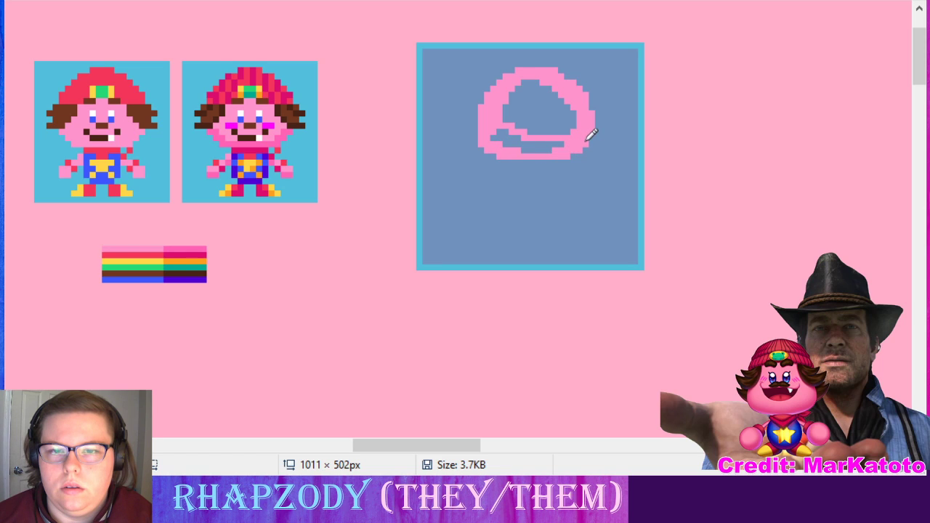
{"action": "left_click", "coordinate": [553, 98]}
{"action": "left_click", "coordinate": [545, 143]}
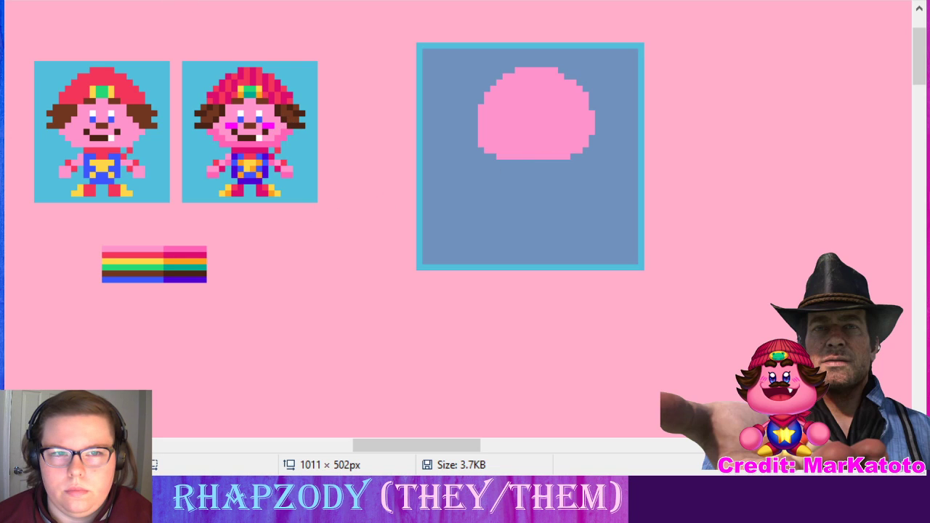
{"action": "left_click_drag", "start_coordinate": [475, 115], "coordinate": [475, 134]}
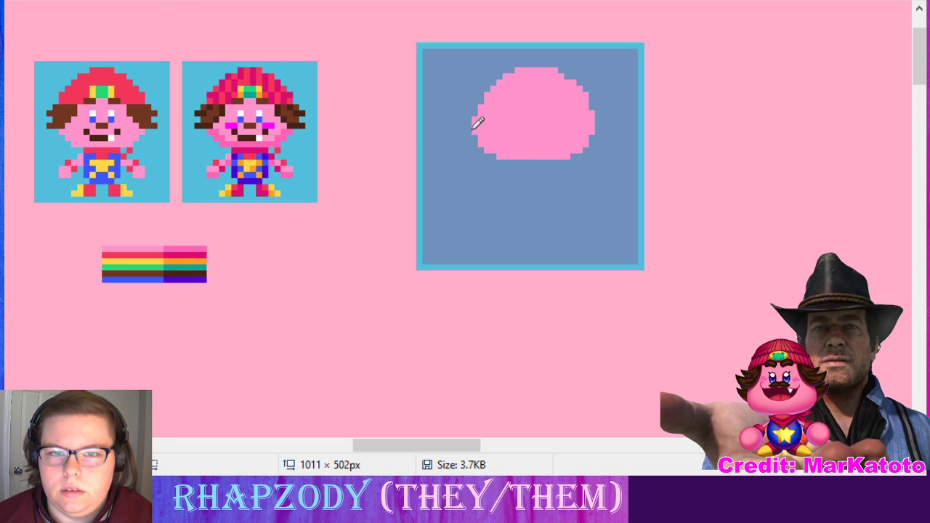
{"action": "mouse_move", "coordinate": [481, 95]}
{"action": "left_mouse_down"}
{"action": "mouse_move", "coordinate": [476, 111]}
{"action": "mouse_move", "coordinate": [513, 71]}
{"action": "left_mouse_up"}
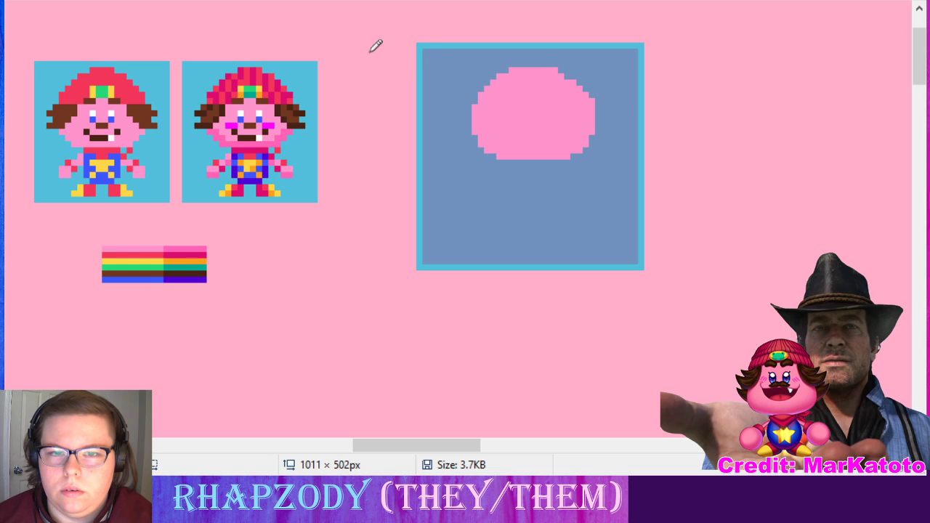
- Mark every other pixel between the head and both frame sides in pink to compare the margins, and erase the marks
{"action": "left_click", "coordinate": [451, 74]}
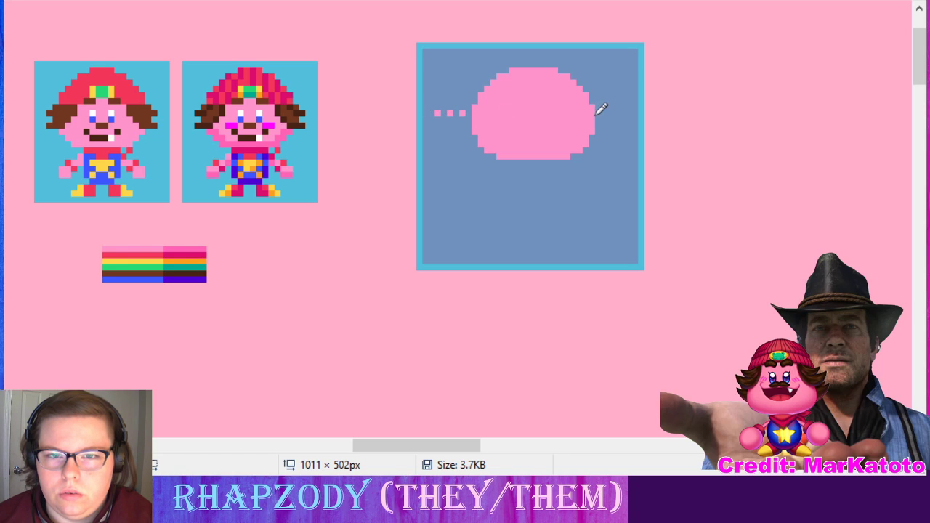
{"action": "left_click_drag", "start_coordinate": [609, 115], "coordinate": [646, 113]}
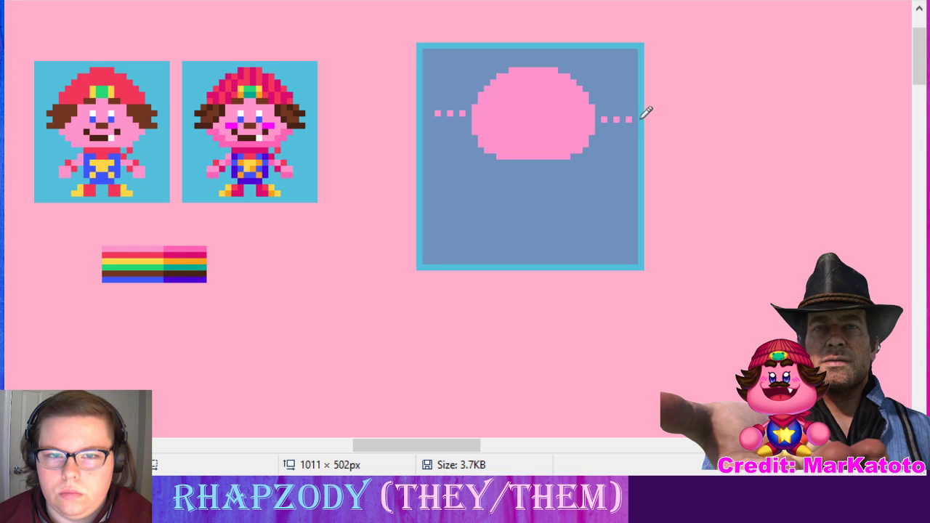
{"action": "left_click", "coordinate": [426, 114]}
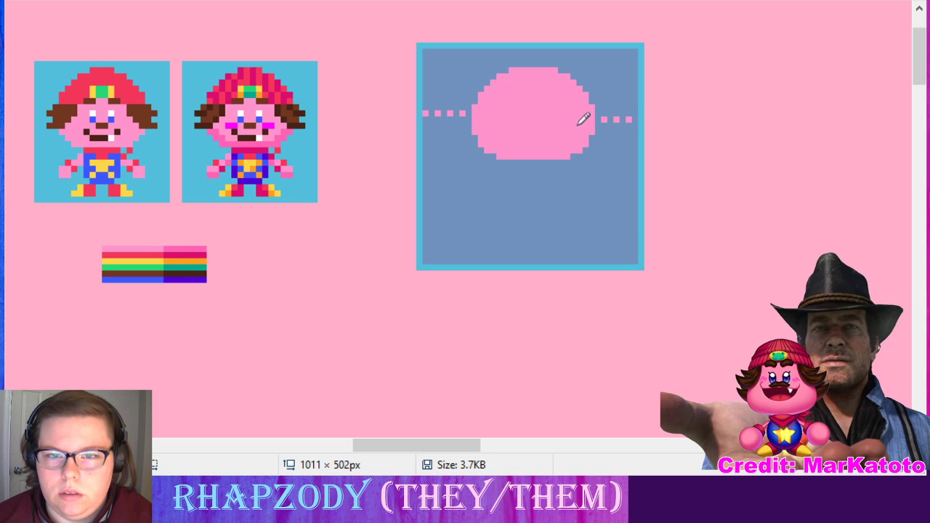
{"action": "left_click_drag", "start_coordinate": [611, 118], "coordinate": [619, 114]}
{"action": "left_click", "coordinate": [630, 116]}
{"action": "left_click_drag", "start_coordinate": [469, 113], "coordinate": [430, 112]}
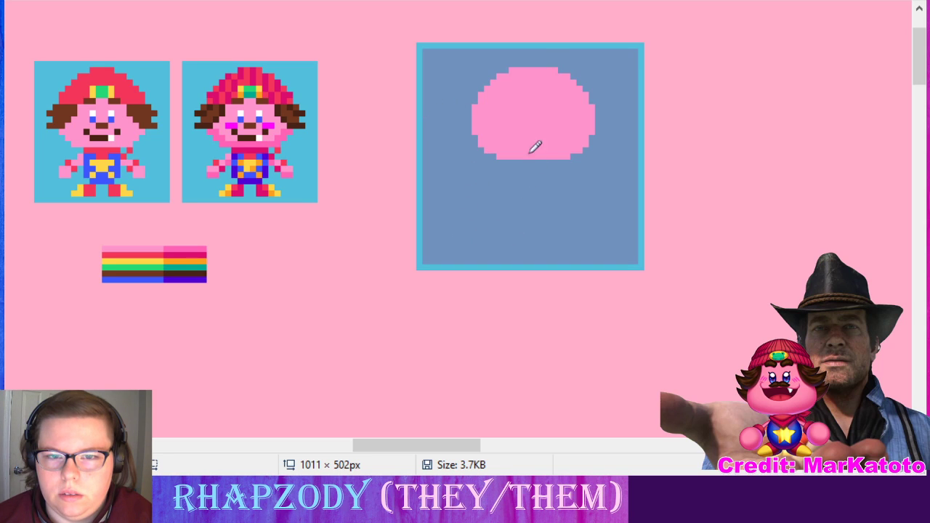
- Mark the three centre pixels of the frame's upper and lower edges in pink
{"action": "left_click", "coordinate": [531, 45]}
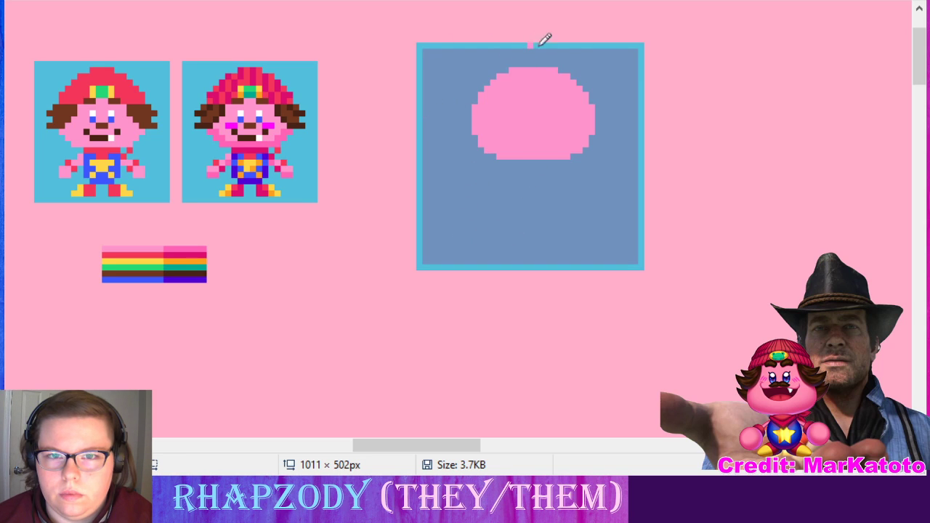
{"action": "left_click", "coordinate": [534, 268]}
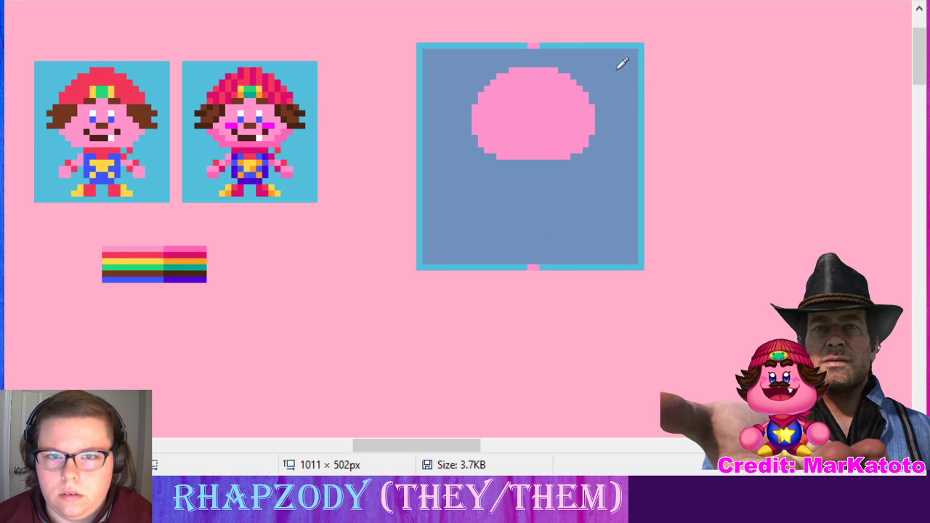
{"action": "left_click", "coordinate": [524, 268]}
{"action": "left_click", "coordinate": [523, 51]}
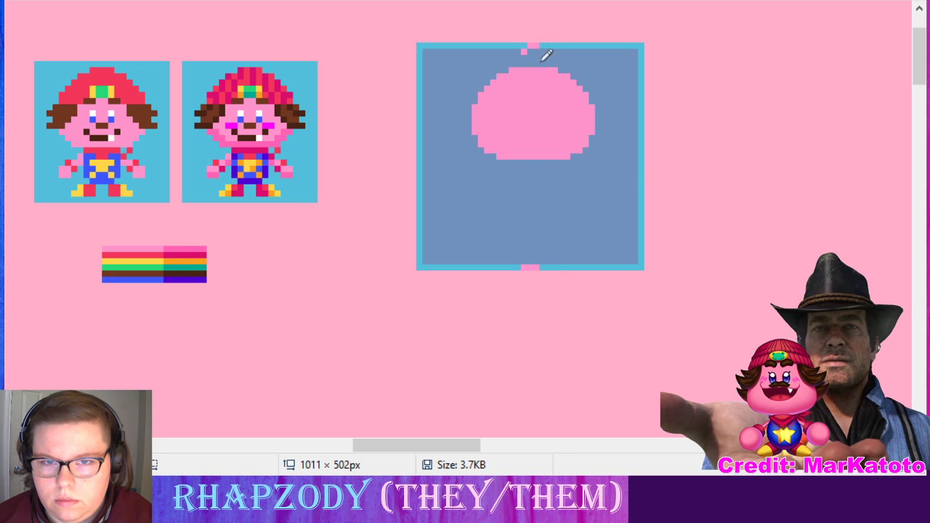
{"action": "key", "text": "ctrl+z"}
{"action": "left_click", "coordinate": [525, 46]}
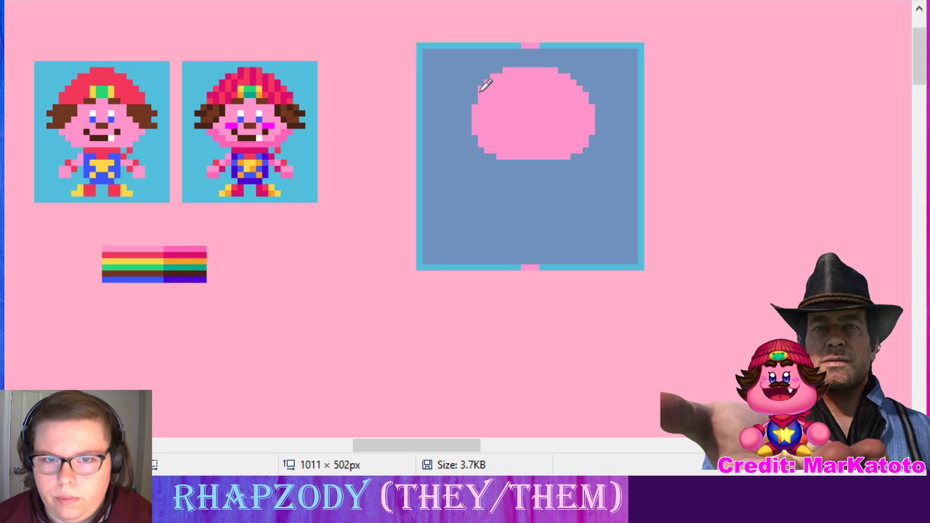
- Widen the head's left side by one pixel and recolour the frame's pink centre marks with its light blue
{"action": "left_click_drag", "start_coordinate": [469, 105], "coordinate": [477, 133]}
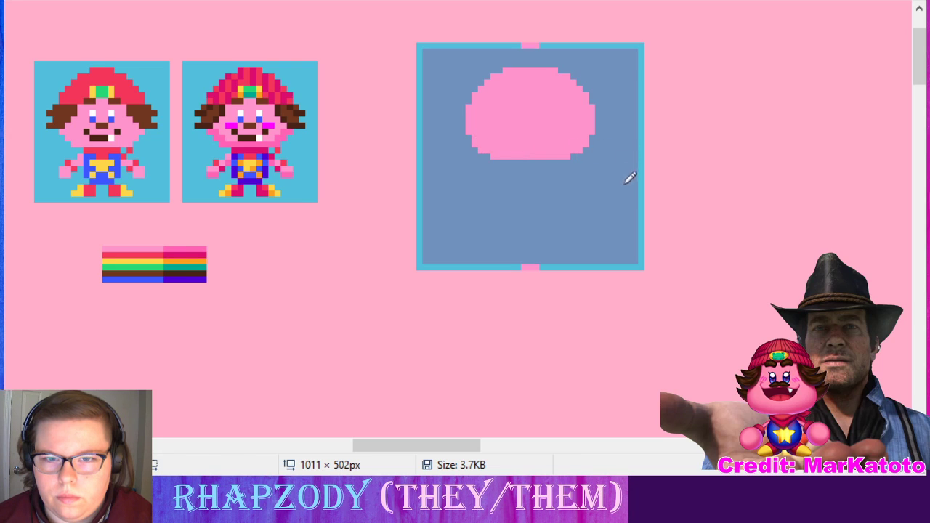
{"action": "left_click", "coordinate": [416, 0]}
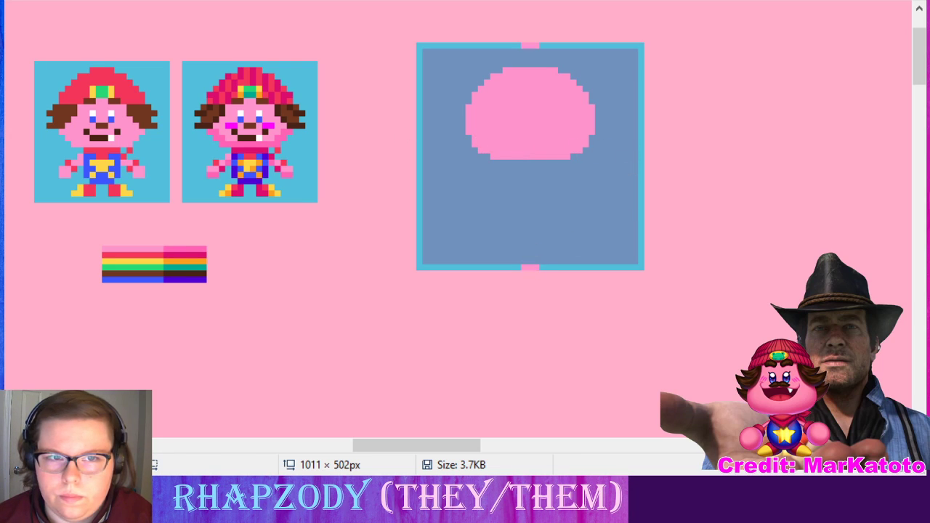
{"action": "left_click", "coordinate": [416, 41]}
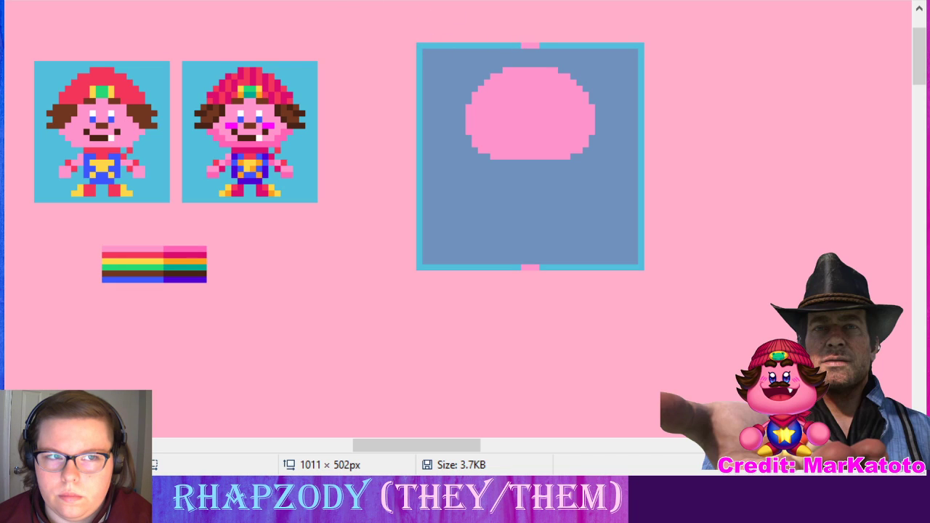
{"action": "left_click", "coordinate": [534, 45]}
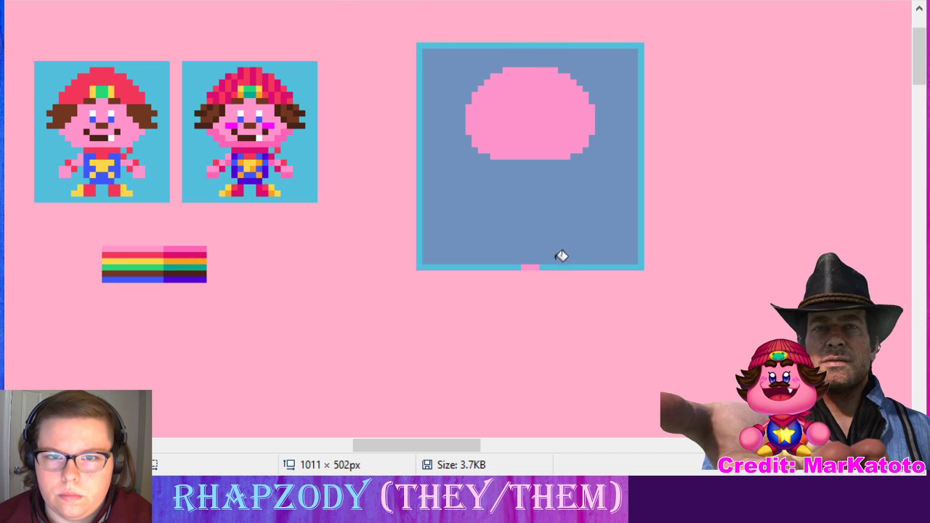
{"action": "left_click", "coordinate": [539, 266]}
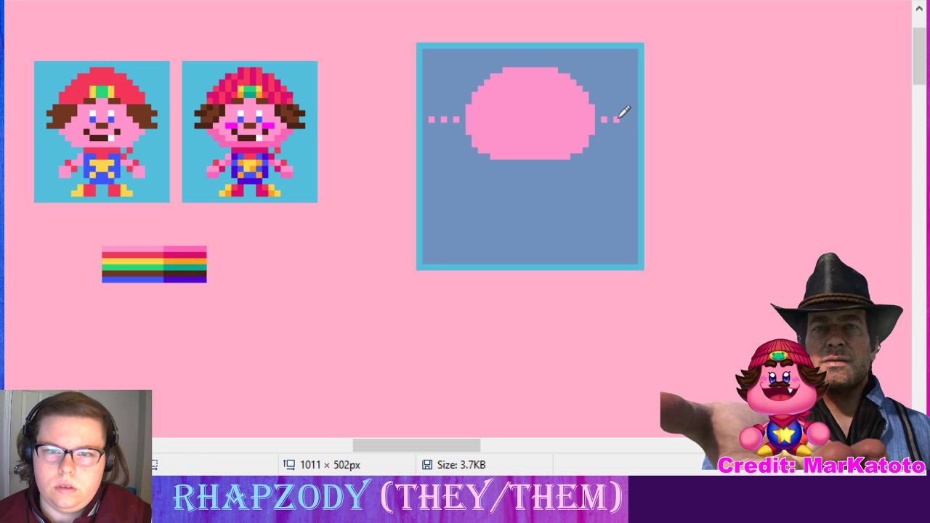
- Recheck the widened head's centring with alternating pink pixels on both sides, and remove them again
{"action": "left_click", "coordinate": [431, 120]}
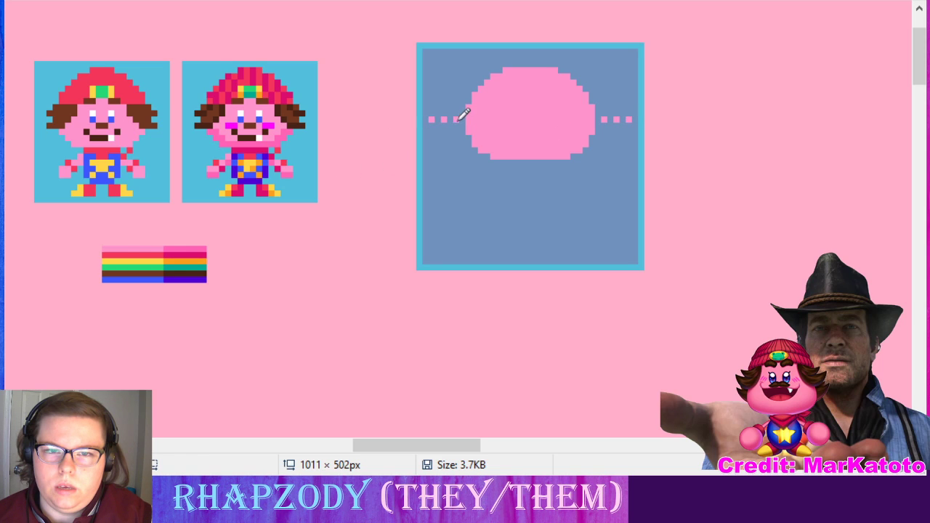
{"action": "right_click", "coordinate": [454, 120]}
{"action": "right_click", "coordinate": [443, 120]}
{"action": "right_click", "coordinate": [431, 120]}
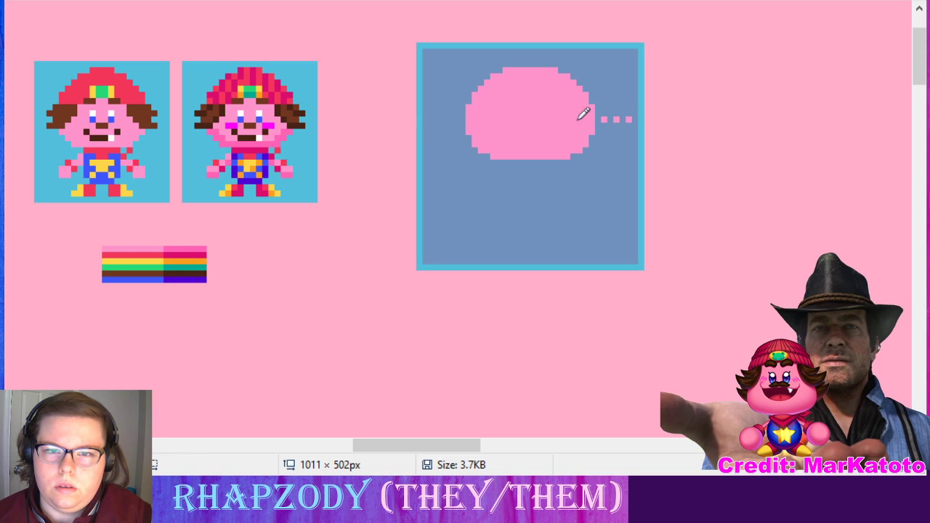
{"action": "right_click", "coordinate": [617, 120]}
{"action": "right_click", "coordinate": [629, 120]}
{"action": "right_click", "coordinate": [605, 120]}
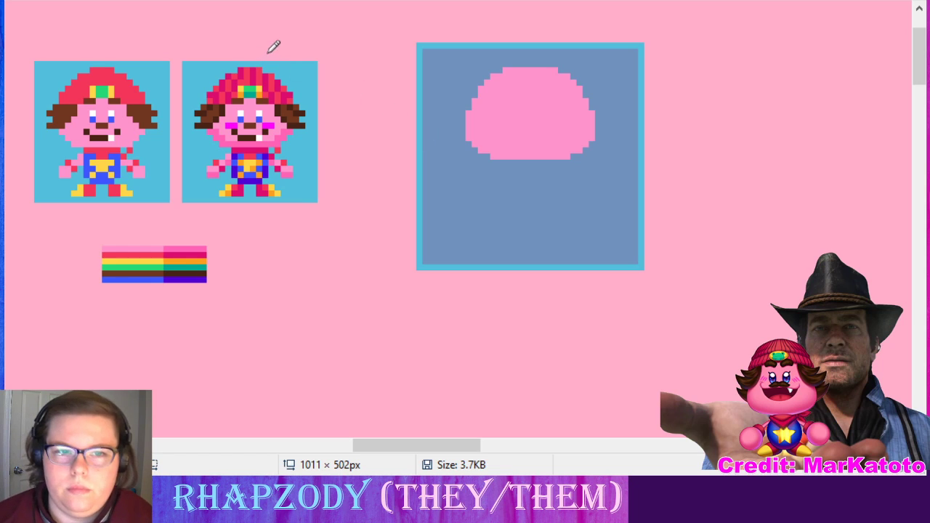
- Move the colour palette block from below the two sprites to the right of the square frame
{"action": "key", "text": "k"}
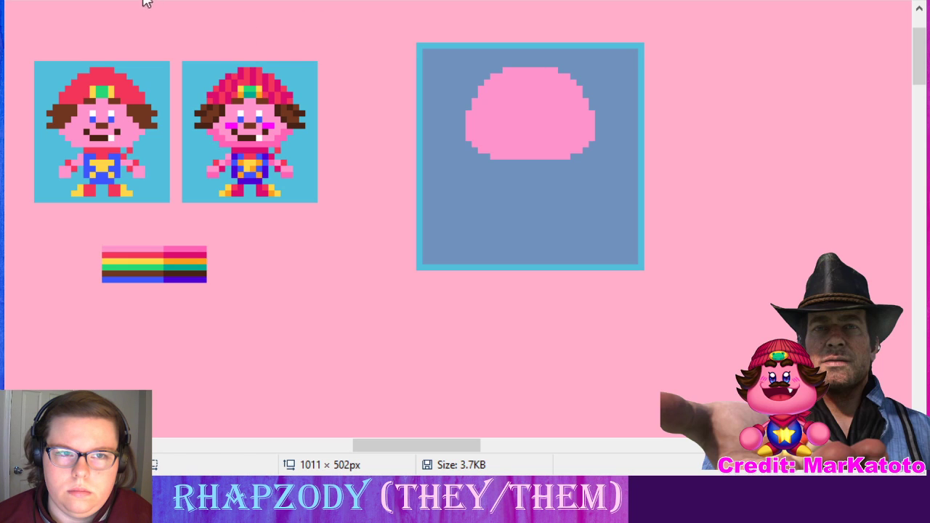
{"action": "left_click_drag", "start_coordinate": [89, 234], "coordinate": [233, 311]}
{"action": "left_click_drag", "start_coordinate": [171, 264], "coordinate": [806, 155]}
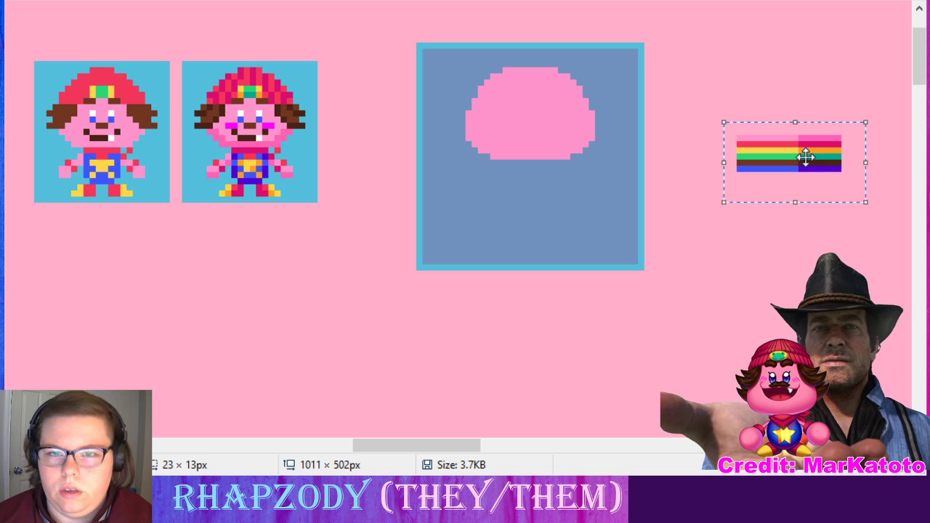
- Move both finished character sprites together to the right, close beside the square frame, and deselect them
{"action": "mouse_move", "coordinate": [475, 445]}
{"action": "left_mouse_down"}
{"action": "mouse_move", "coordinate": [484, 451]}
{"action": "mouse_move", "coordinate": [473, 452]}
{"action": "left_mouse_up"}
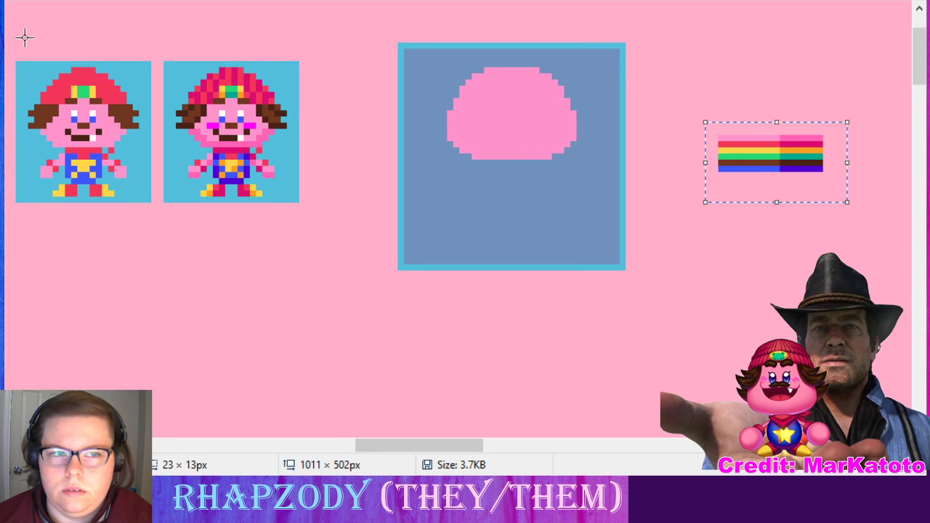
{"action": "left_click_drag", "start_coordinate": [5, 33], "coordinate": [317, 220]}
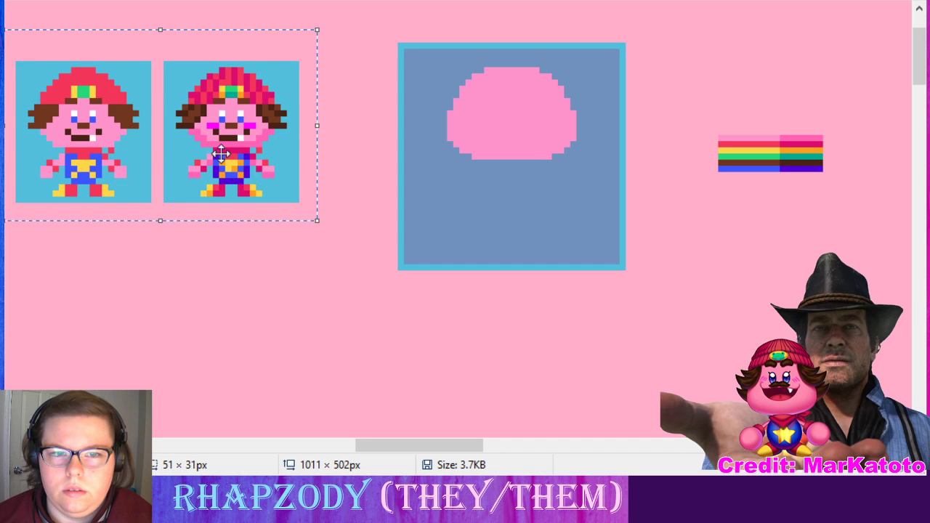
{"action": "left_click_drag", "start_coordinate": [221, 154], "coordinate": [282, 157]}
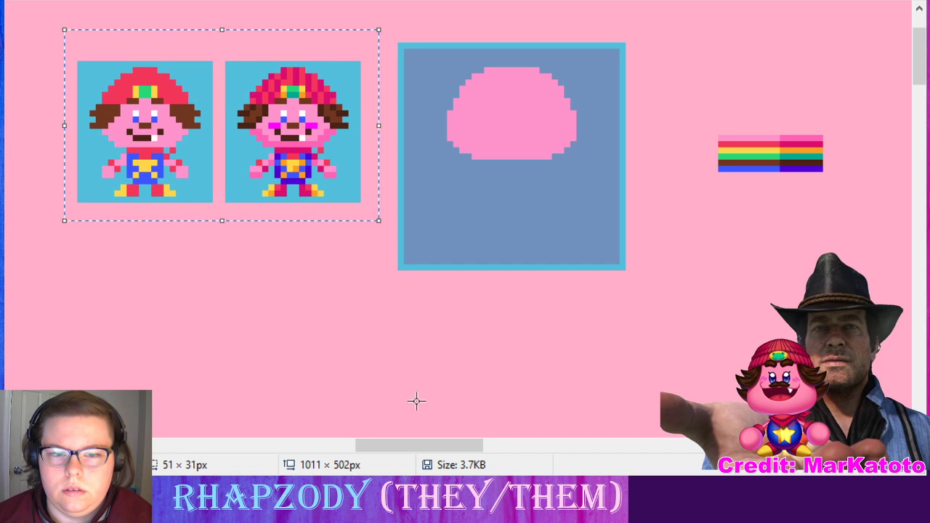
{"action": "left_click_drag", "start_coordinate": [436, 446], "coordinate": [449, 452]}
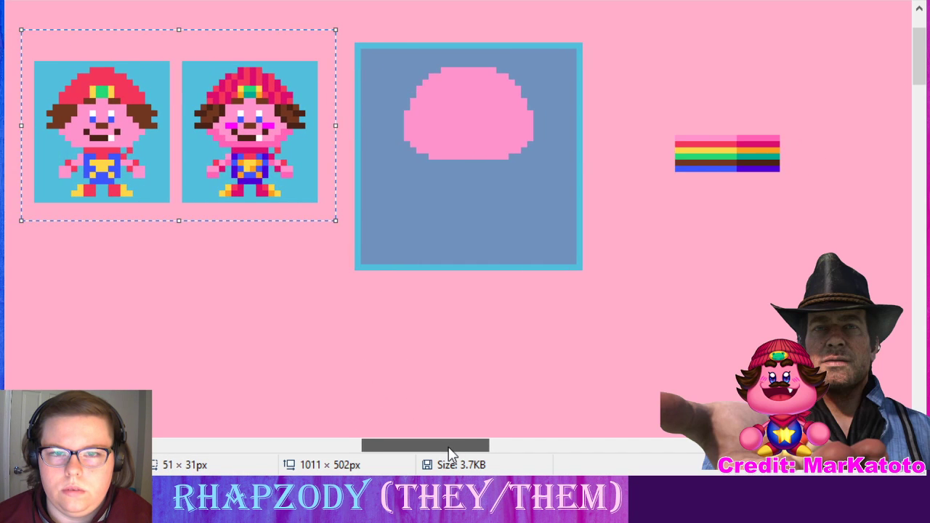
{"action": "left_click", "coordinate": [631, 379]}
{"action": "key", "text": "ctrl+plus"}
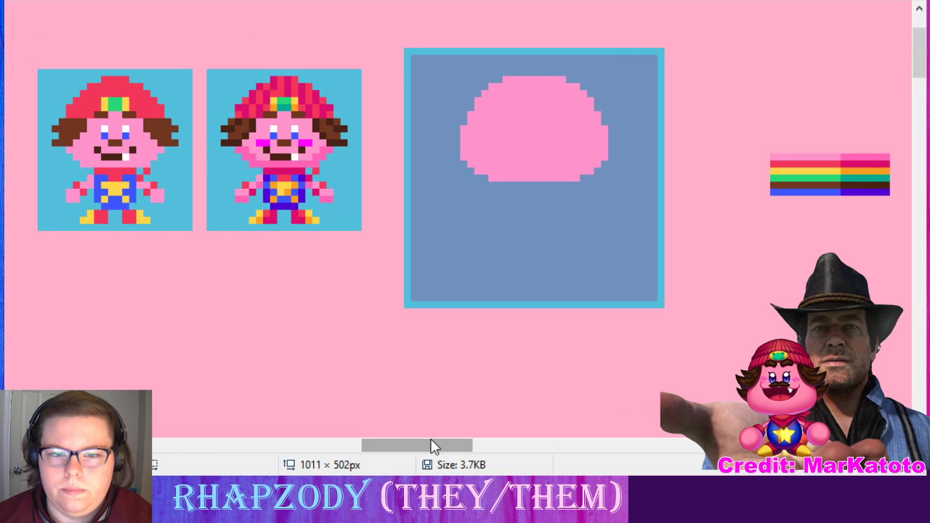
{"action": "left_click_drag", "start_coordinate": [432, 443], "coordinate": [450, 450]}
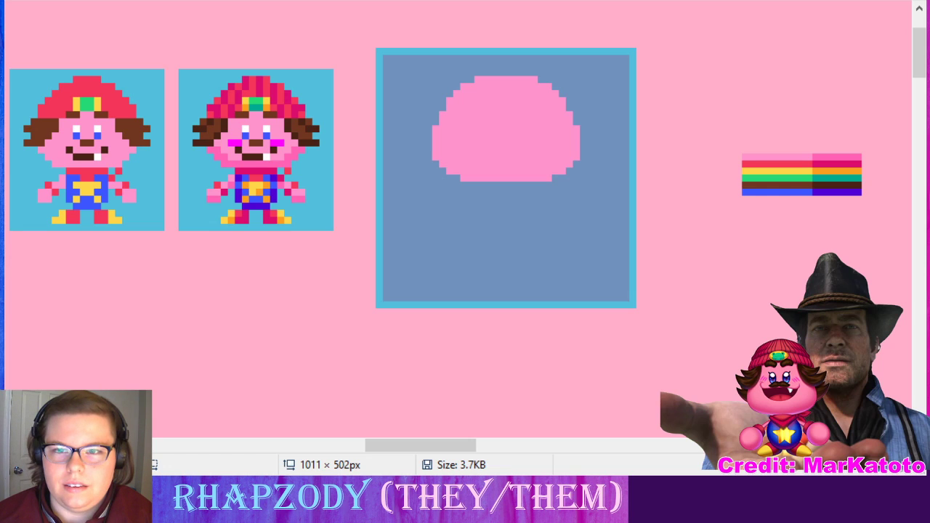
{"action": "scroll", "coordinate": [652, 463], "scroll_direction": "down", "scroll_amount": 5}
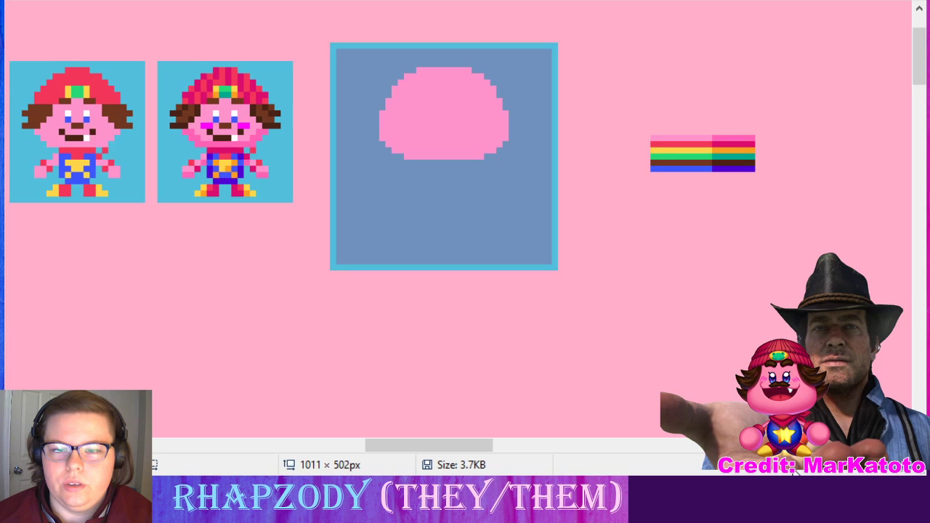
{"action": "left_click_drag", "start_coordinate": [652, 463], "coordinate": [349, 418]}
{"action": "scroll", "coordinate": [795, 473], "scroll_direction": "down", "scroll_amount": 4}
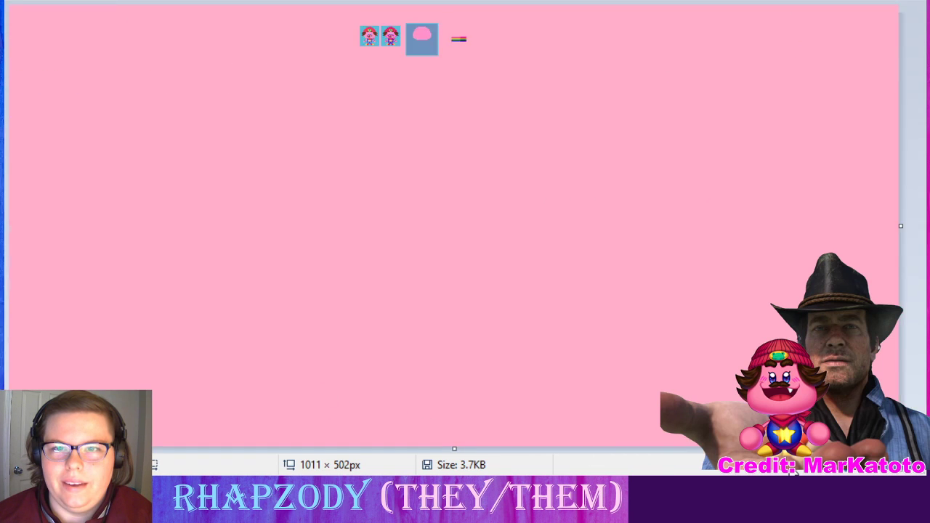
- Trim the stepped pixels at both upper corners of the large pink head with the frame's muted blue to round its top
{"action": "scroll", "coordinate": [902, 473], "scroll_direction": "up", "scroll_amount": 4}
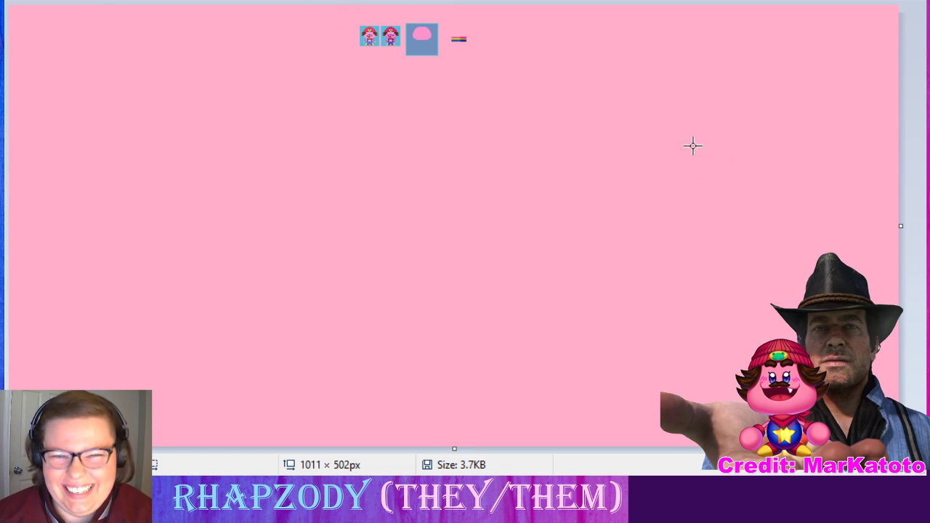
{"action": "scroll", "coordinate": [454, 226], "scroll_direction": "up", "scroll_amount": 1}
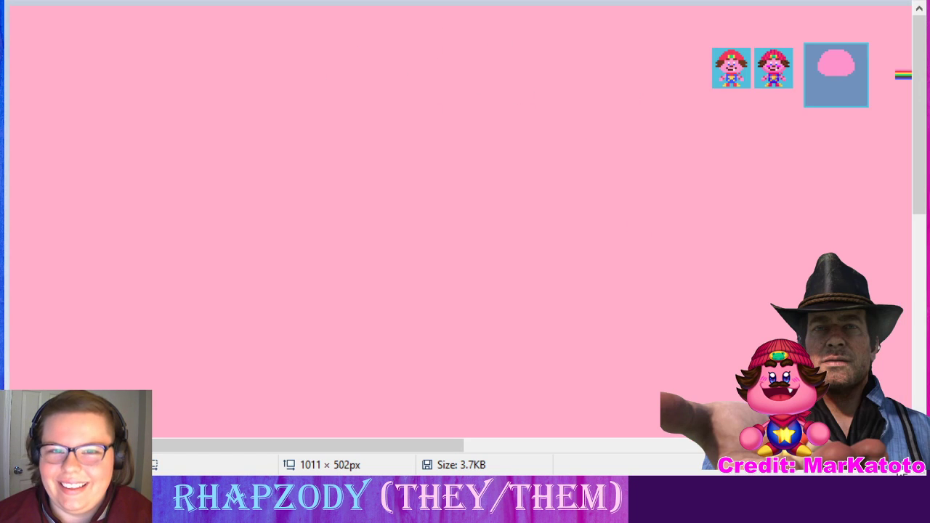
{"action": "left_click_drag", "start_coordinate": [410, 456], "coordinate": [588, 467]}
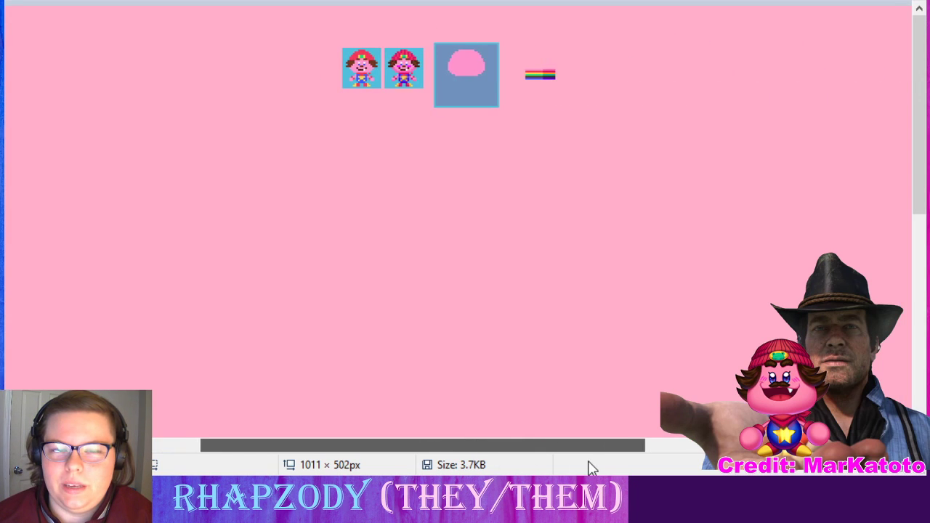
{"action": "key", "text": "ctrl+plus"}
{"action": "key", "text": "ctrl+plus"}
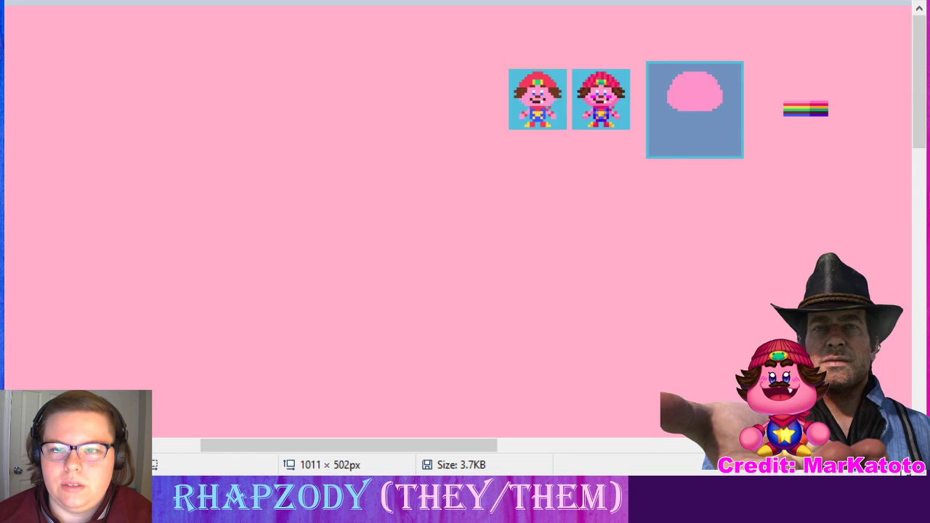
{"action": "left_click_drag", "start_coordinate": [388, 452], "coordinate": [498, 457]}
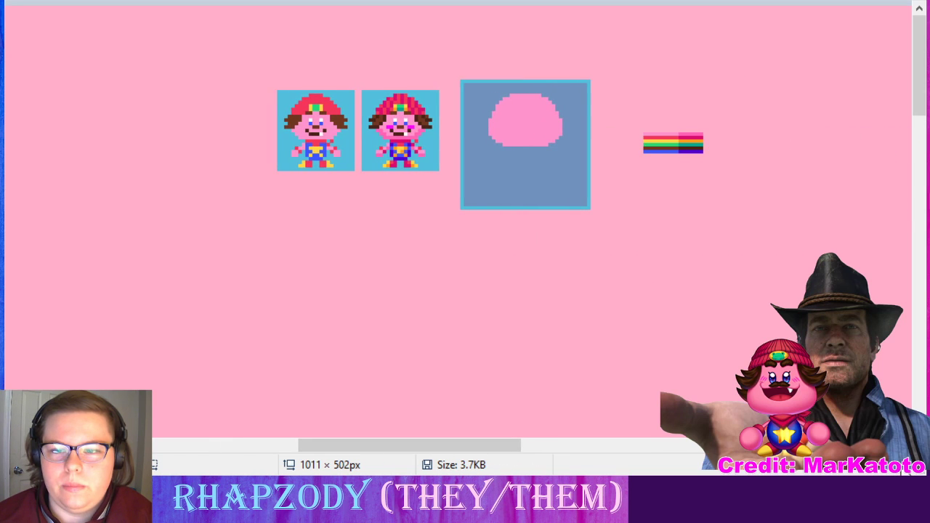
{"action": "left_click", "coordinate": [901, 467]}
{"action": "left_click", "coordinate": [901, 467]}
{"action": "left_click_drag", "start_coordinate": [376, 451], "coordinate": [450, 446]}
{"action": "left_click", "coordinate": [902, 471]}
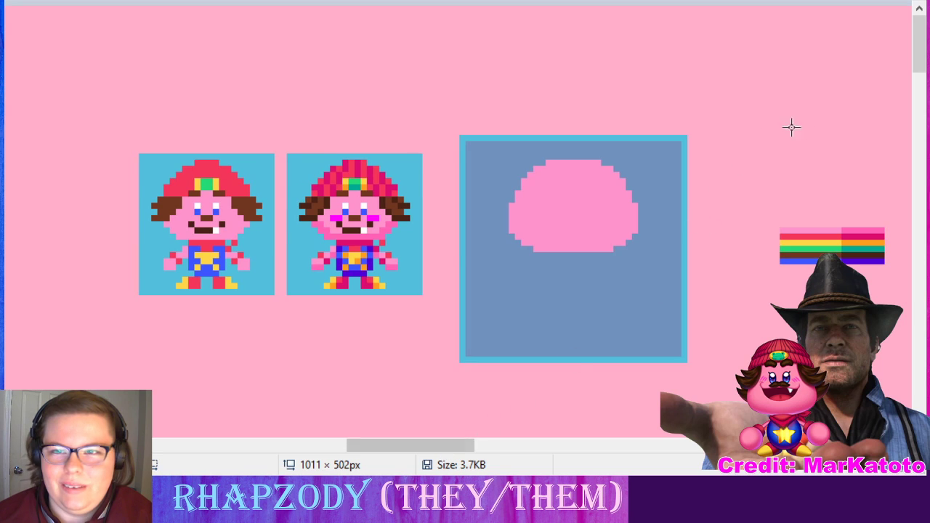
{"action": "left_click_drag", "start_coordinate": [923, 51], "coordinate": [923, 59]}
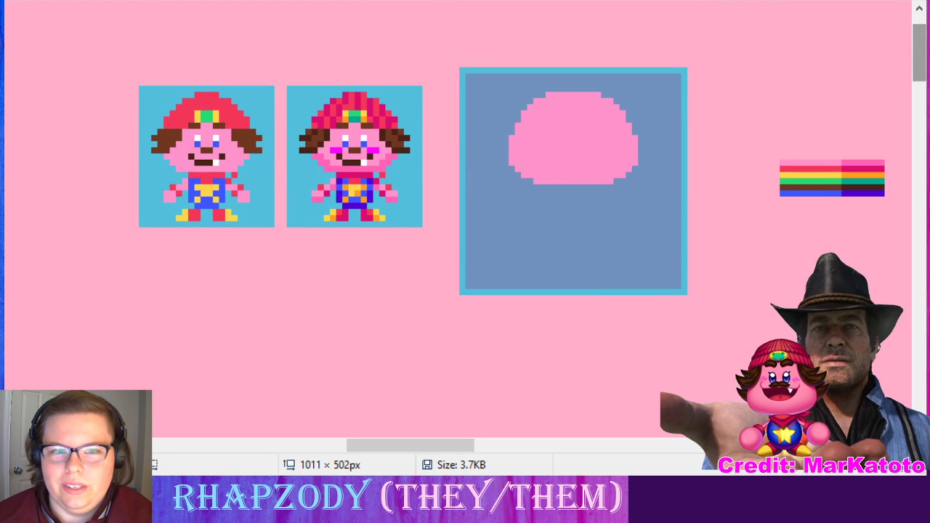
{"action": "left_click", "coordinate": [904, 471]}
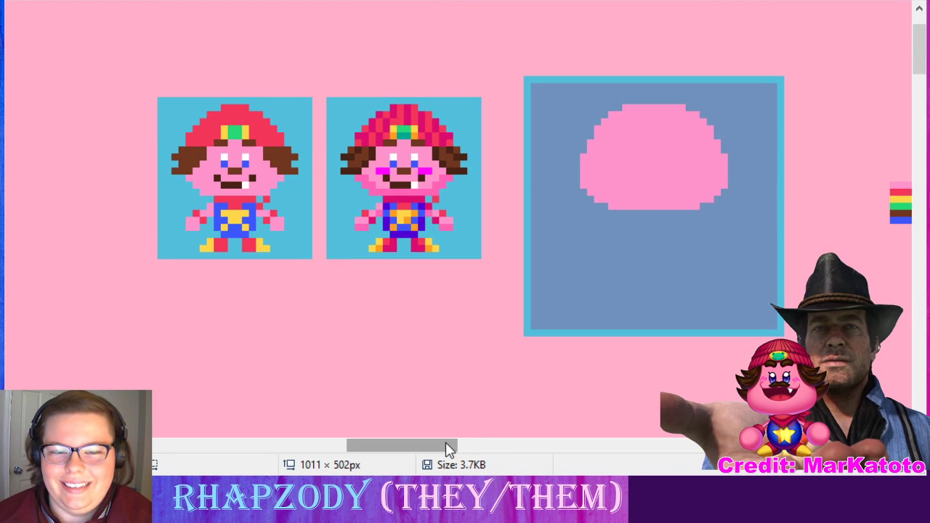
{"action": "left_click_drag", "start_coordinate": [445, 443], "coordinate": [463, 445]}
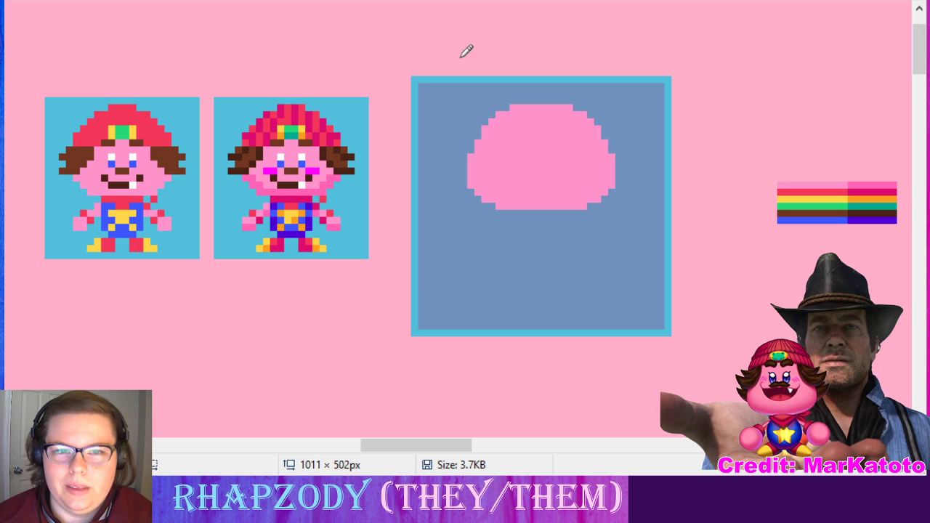
{"action": "left_click_drag", "start_coordinate": [519, 107], "coordinate": [515, 107]}
{"action": "left_click", "coordinate": [498, 114]}
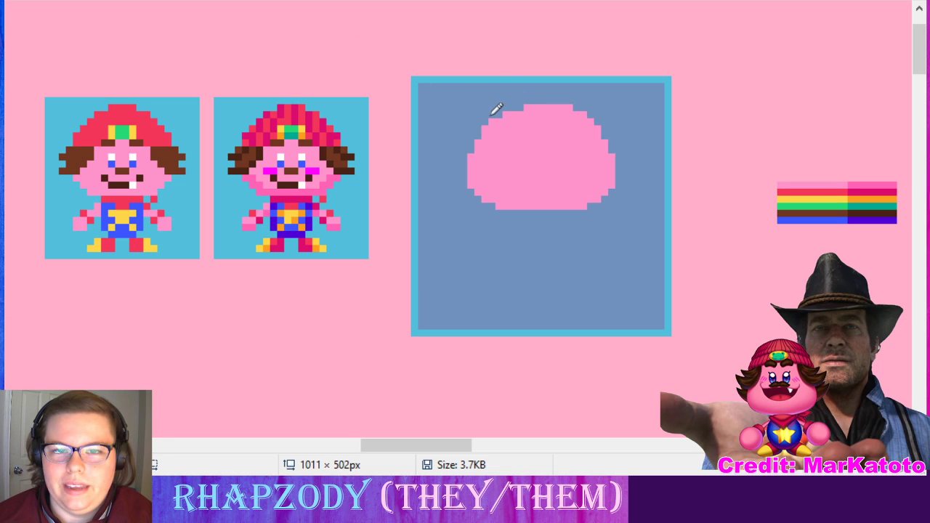
{"action": "left_click", "coordinate": [568, 107]}
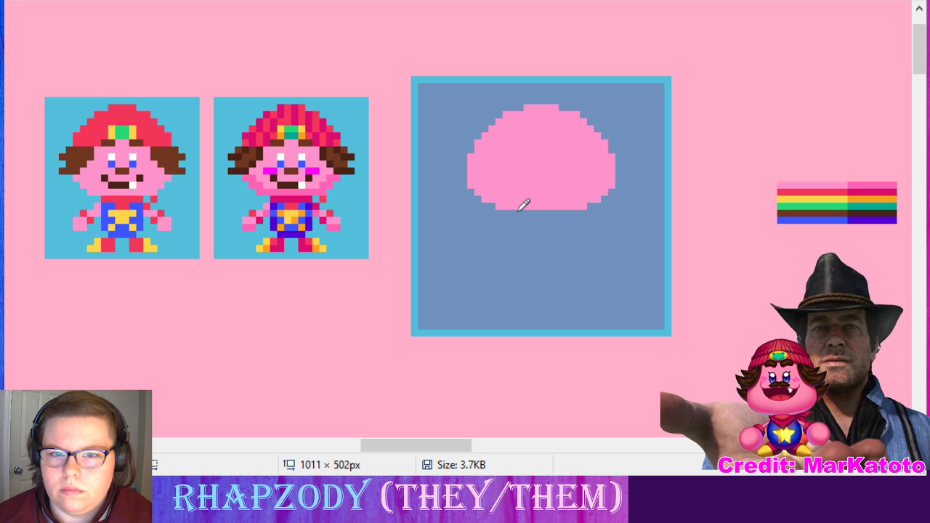
- Draw a red neckerchief centred under the large head, tapering downward, with a small knotted end on its right side
{"action": "left_click_drag", "start_coordinate": [519, 213], "coordinate": [564, 213]}
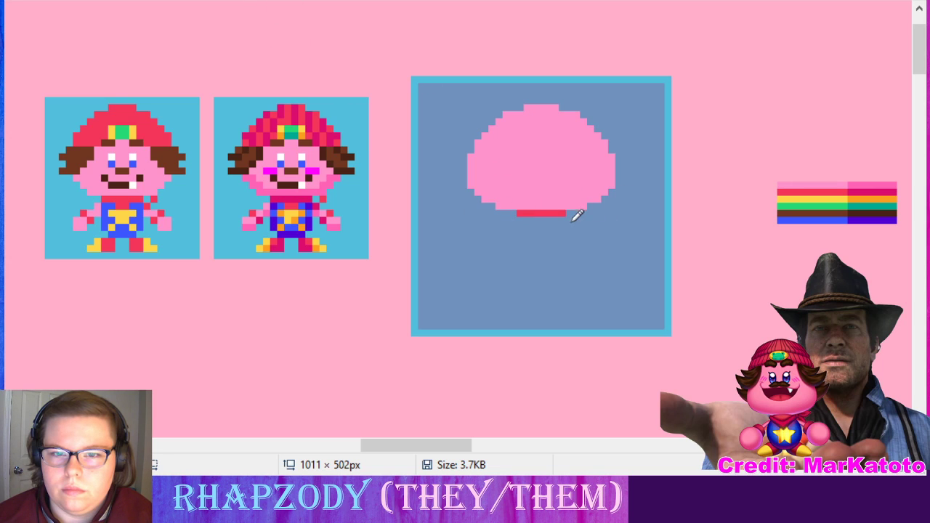
{"action": "mouse_move", "coordinate": [520, 215]}
{"action": "left_mouse_down"}
{"action": "mouse_move", "coordinate": [538, 230]}
{"action": "mouse_move", "coordinate": [562, 215]}
{"action": "mouse_move", "coordinate": [541, 216]}
{"action": "mouse_move", "coordinate": [559, 224]}
{"action": "left_mouse_up"}
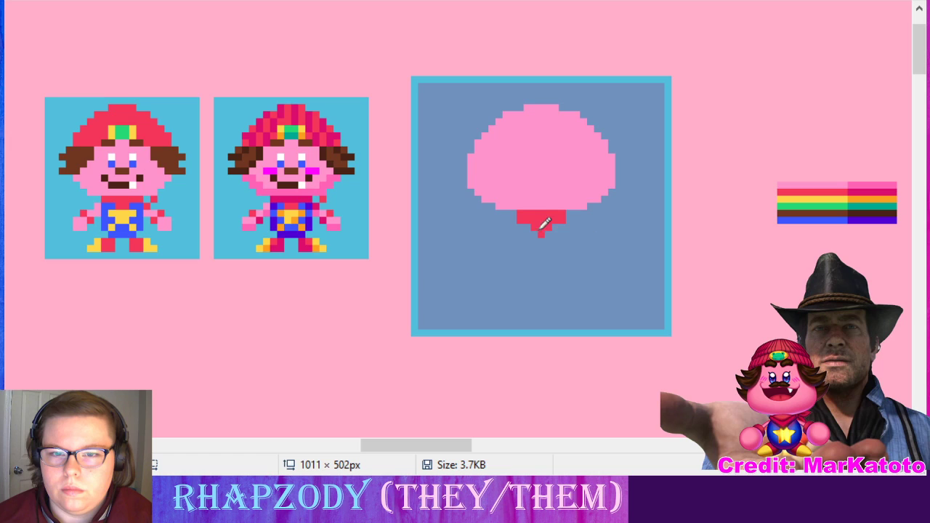
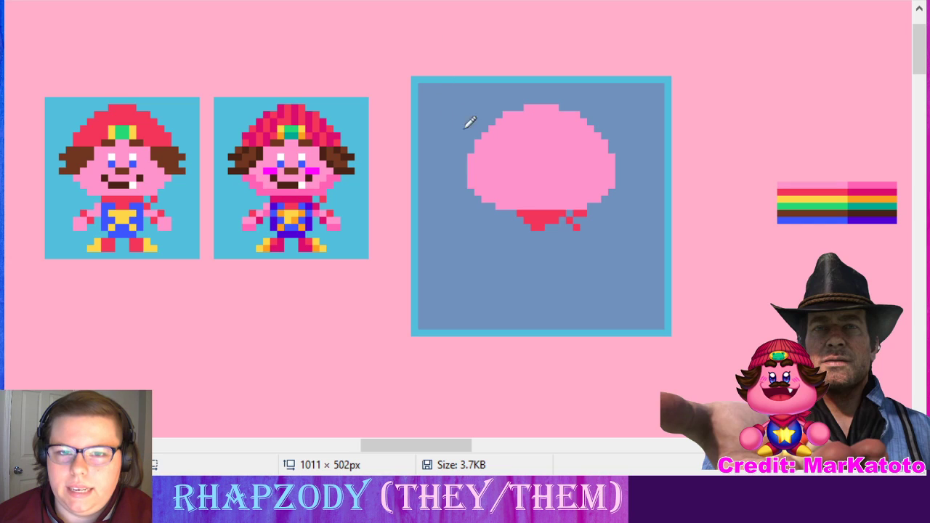
- Draw the large character's red cap with a straight brim line and a stepped dome outline above the head, and fill it solid red
{"action": "left_click_drag", "start_coordinate": [484, 135], "coordinate": [602, 135]}
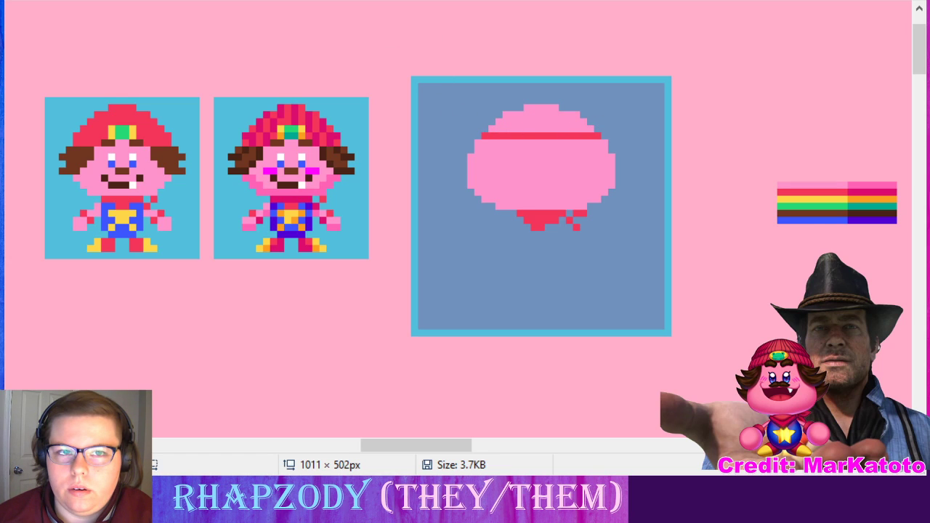
{"action": "left_click", "coordinate": [477, 135]}
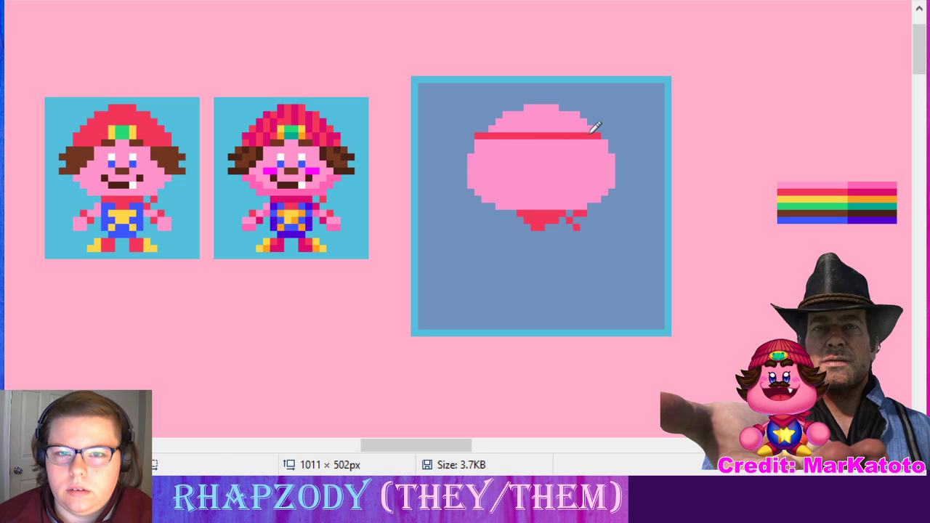
{"action": "left_click", "coordinate": [605, 136]}
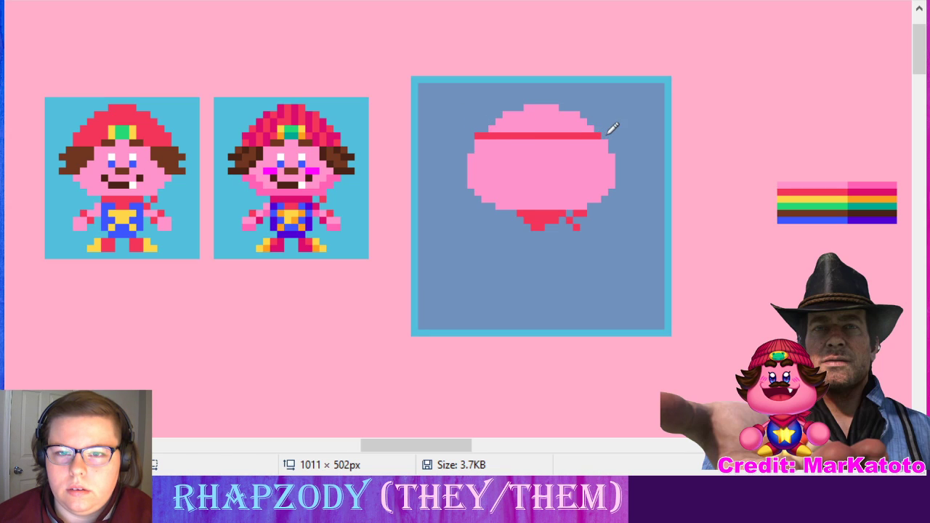
{"action": "left_click", "coordinate": [541, 93]}
{"action": "mouse_move", "coordinate": [541, 93]}
{"action": "left_mouse_down"}
{"action": "mouse_move", "coordinate": [549, 93]}
{"action": "mouse_move", "coordinate": [480, 127]}
{"action": "left_mouse_up"}
{"action": "left_click_drag", "start_coordinate": [557, 89], "coordinate": [599, 121]}
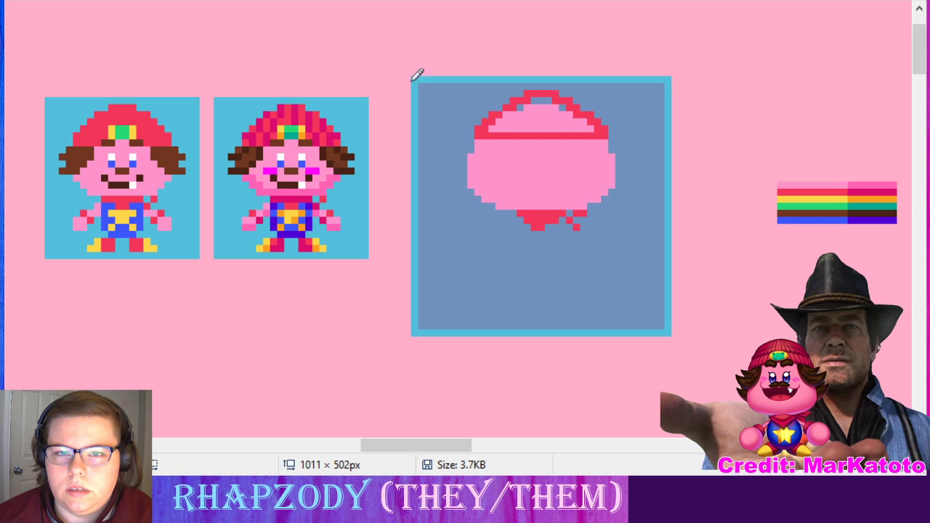
{"action": "left_click", "coordinate": [551, 101]}
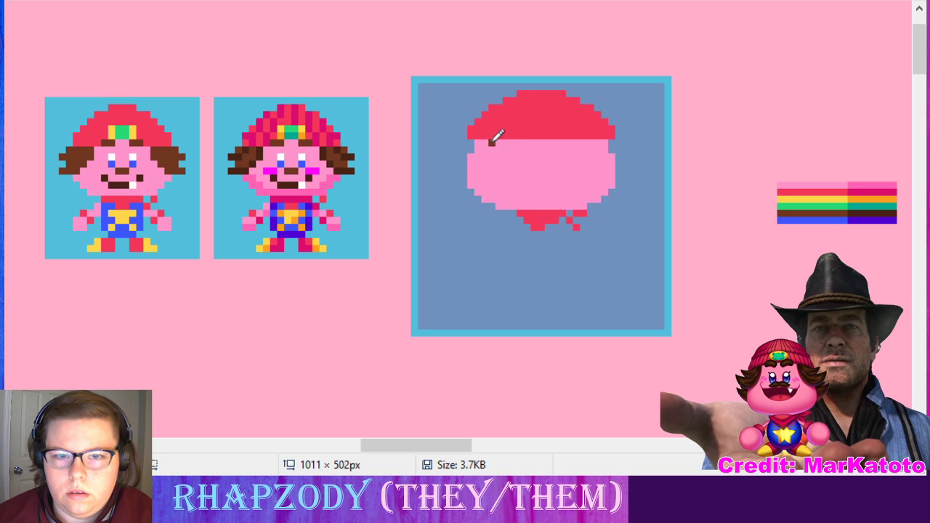
- Draw the brown hair tuft on the head's left side beneath the cap, filled solid with jagged strands pointing outward
{"action": "left_click_drag", "start_coordinate": [491, 143], "coordinate": [492, 148]}
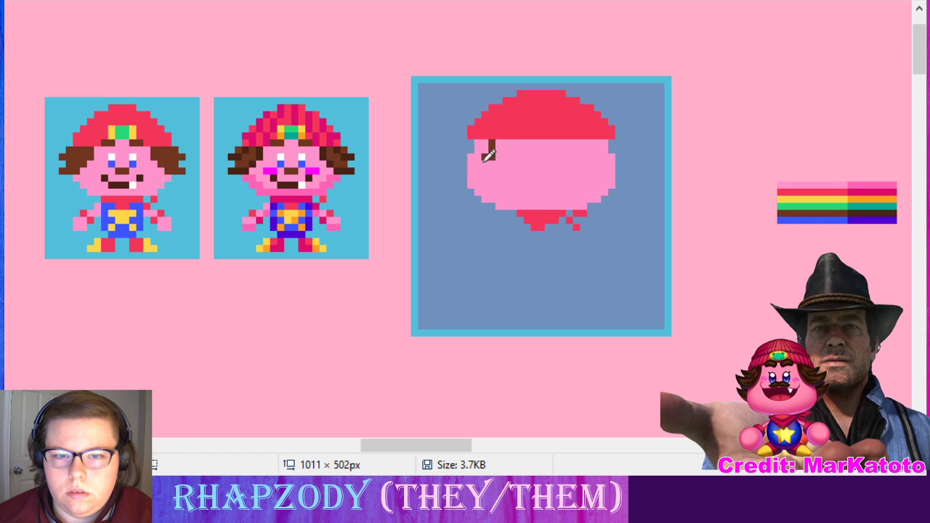
{"action": "left_click_drag", "start_coordinate": [479, 161], "coordinate": [457, 161]}
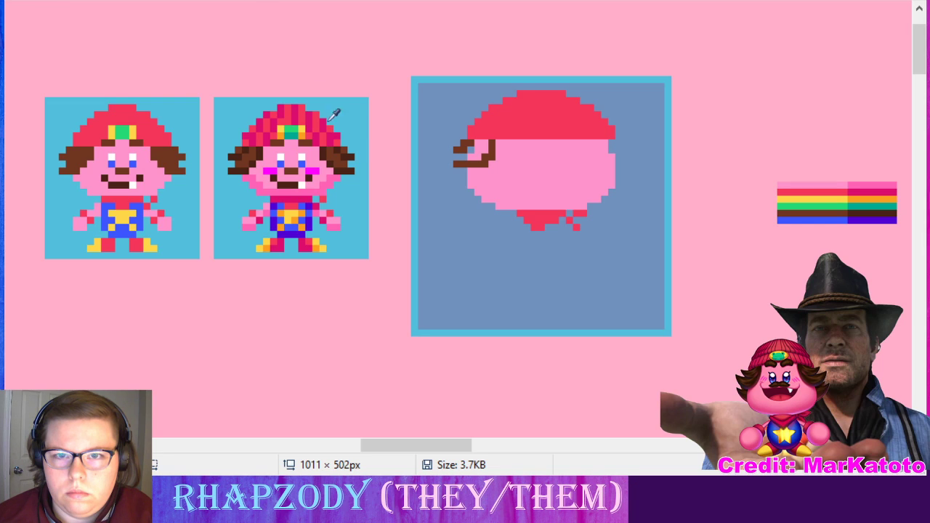
{"action": "left_click", "coordinate": [457, 169]}
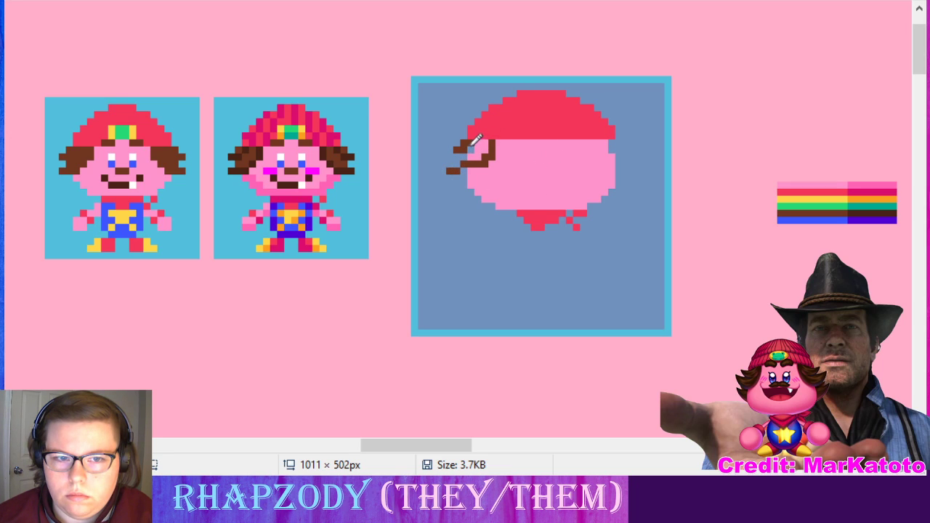
{"action": "mouse_move", "coordinate": [467, 150]}
{"action": "left_mouse_down"}
{"action": "mouse_move", "coordinate": [488, 142]}
{"action": "mouse_move", "coordinate": [477, 152]}
{"action": "left_mouse_up"}
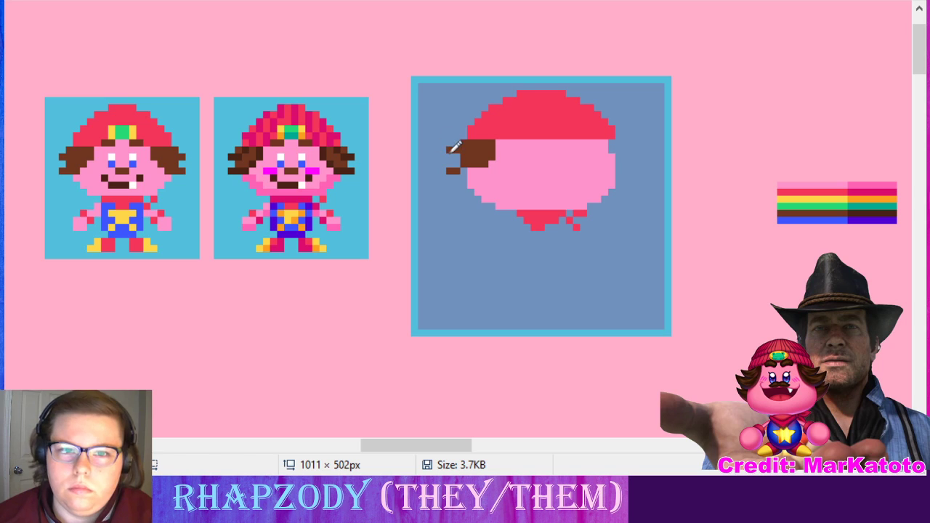
{"action": "left_click", "coordinate": [442, 142]}
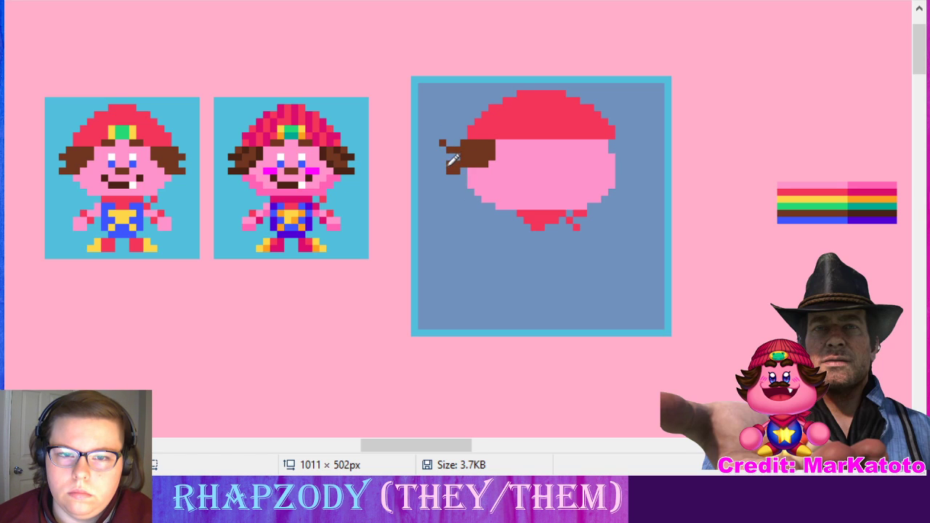
{"action": "left_click", "coordinate": [442, 164]}
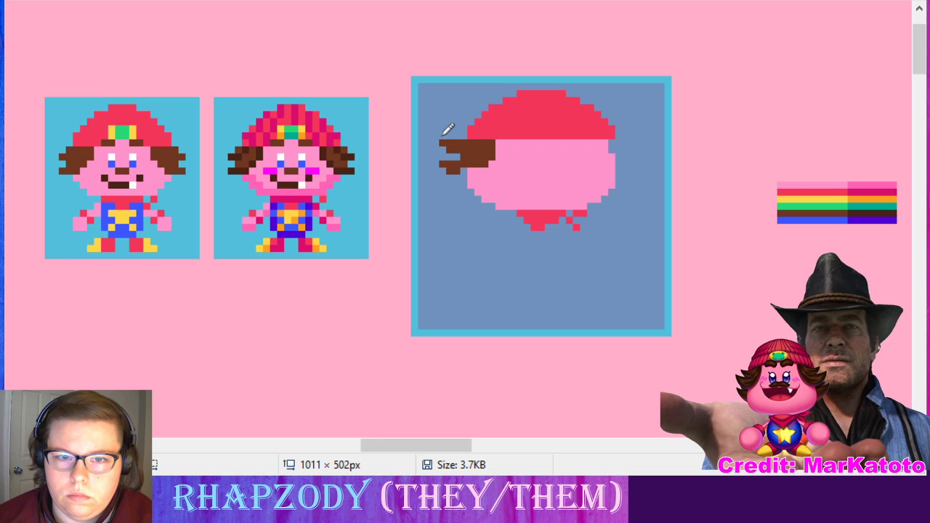
{"action": "left_click", "coordinate": [442, 136]}
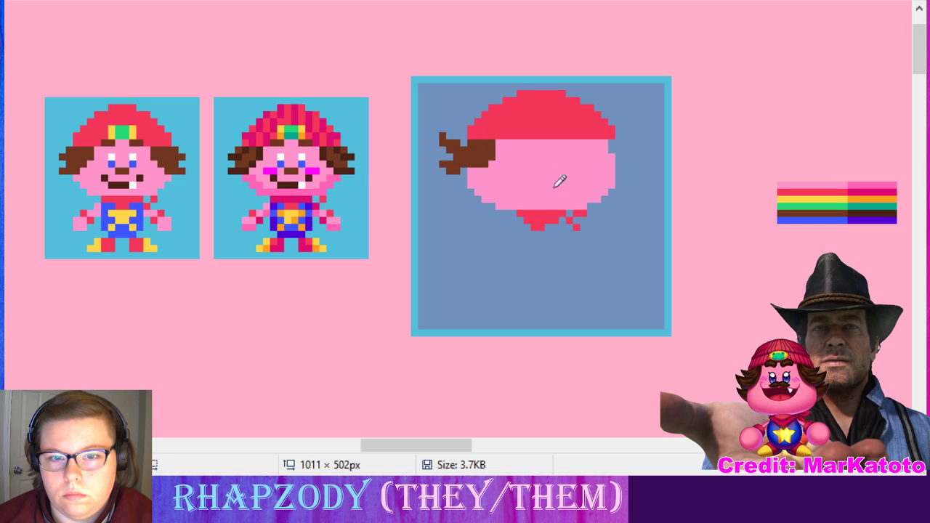
{"action": "left_click", "coordinate": [464, 171]}
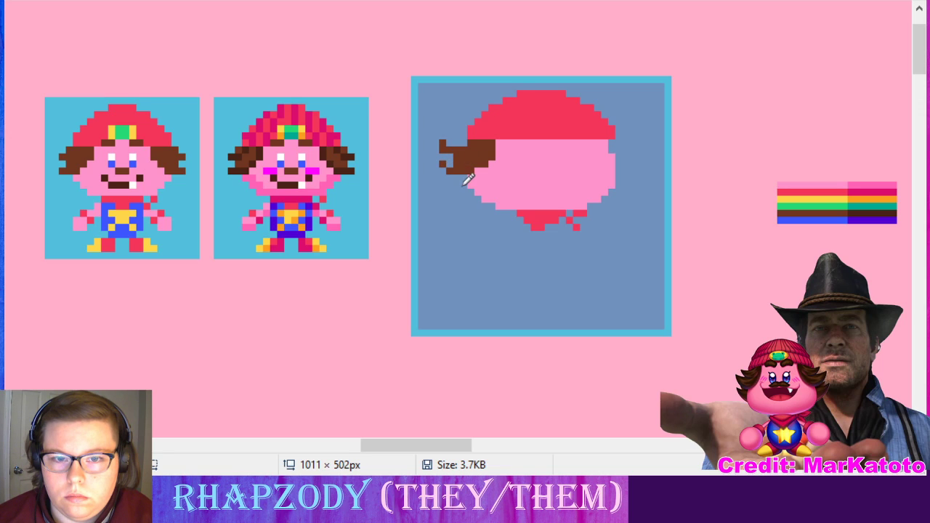
{"action": "left_click", "coordinate": [442, 172]}
{"action": "left_click_drag", "start_coordinate": [450, 176], "coordinate": [474, 175]}
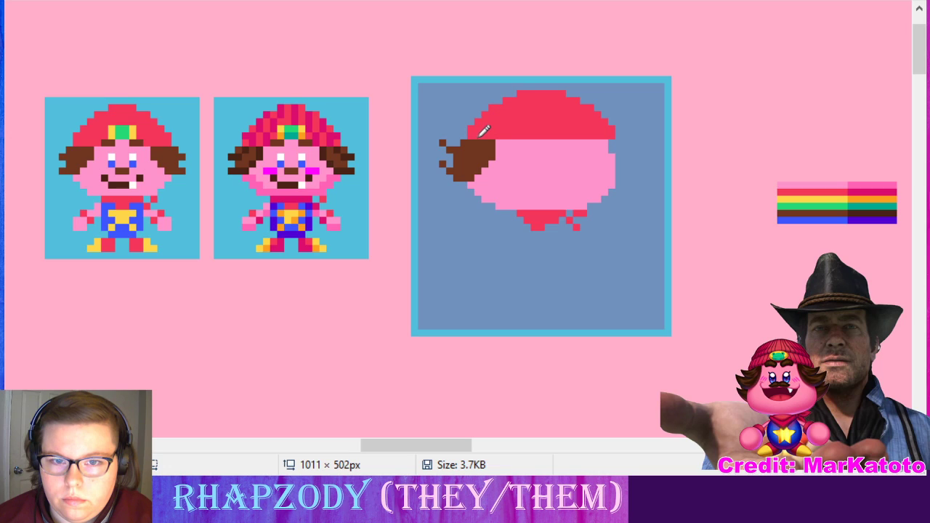
- Draw a mirrored brown hair tuft on the head's right side and reshape both tufts' outer ends into longer, thicker spikes
{"action": "left_click_drag", "start_coordinate": [590, 142], "coordinate": [614, 165]}
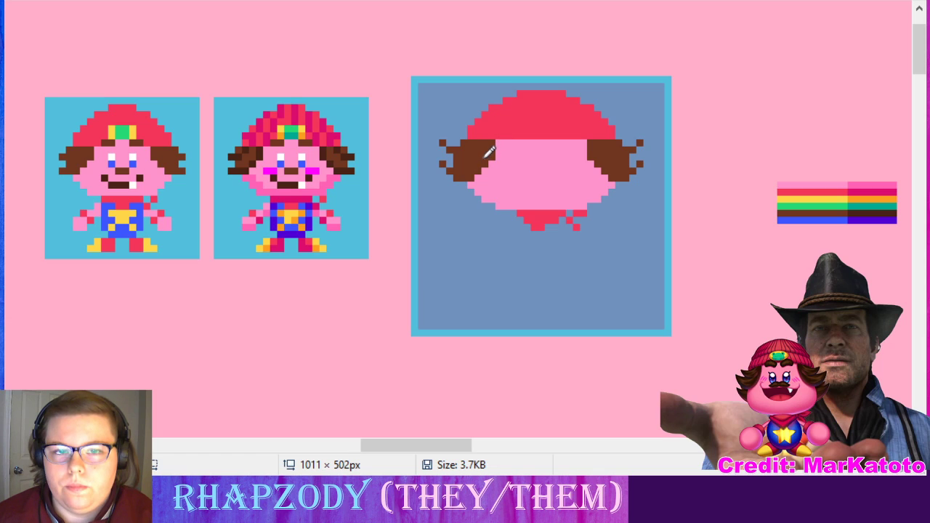
{"action": "left_click", "coordinate": [442, 142]}
{"action": "left_click", "coordinate": [442, 164]}
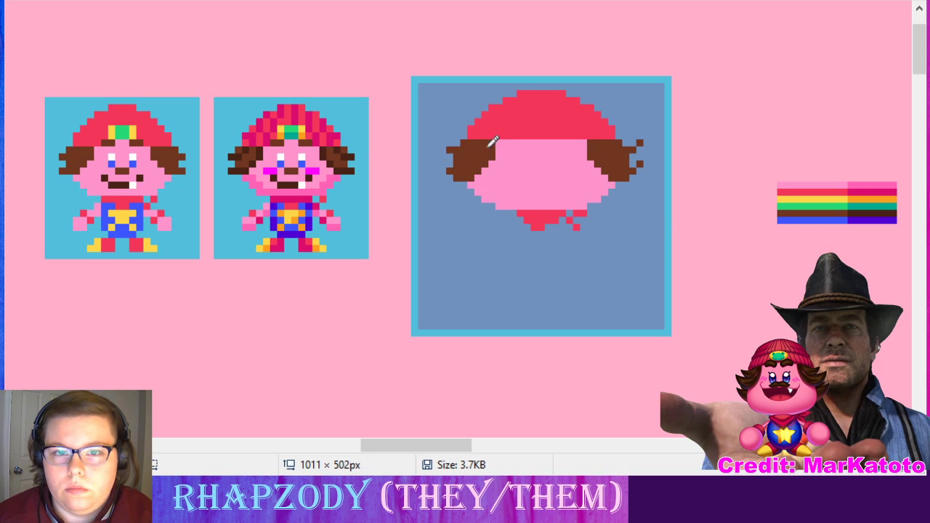
{"action": "left_click_drag", "start_coordinate": [440, 173], "coordinate": [451, 175]}
{"action": "left_click", "coordinate": [442, 148]}
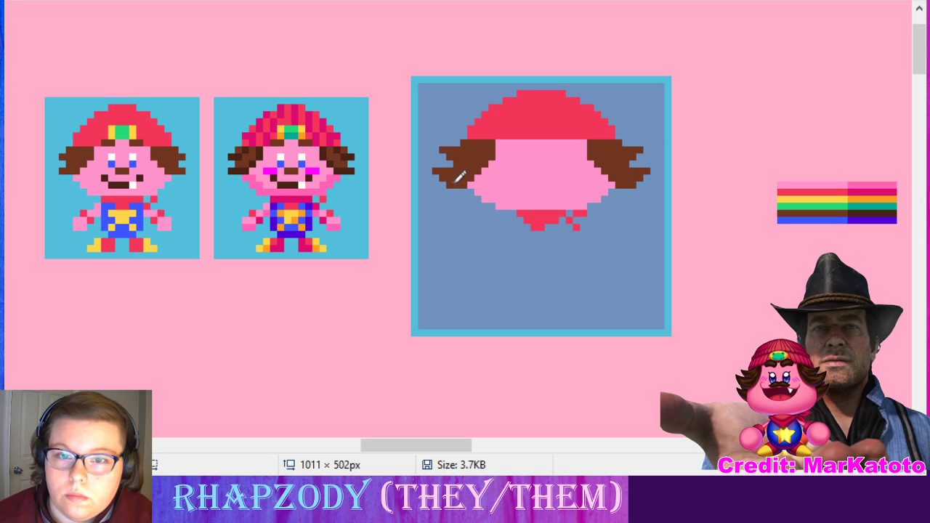
- Add lower brown locks to both hair tufts beside the cheeks and extend the red cap's lower side edges over the hair
{"action": "left_click", "coordinate": [613, 192]}
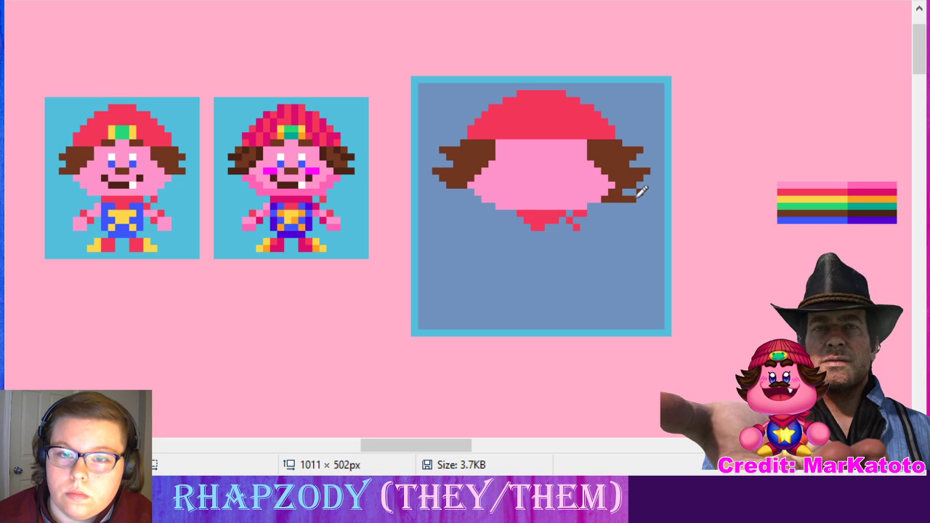
{"action": "left_click_drag", "start_coordinate": [629, 206], "coordinate": [619, 205]}
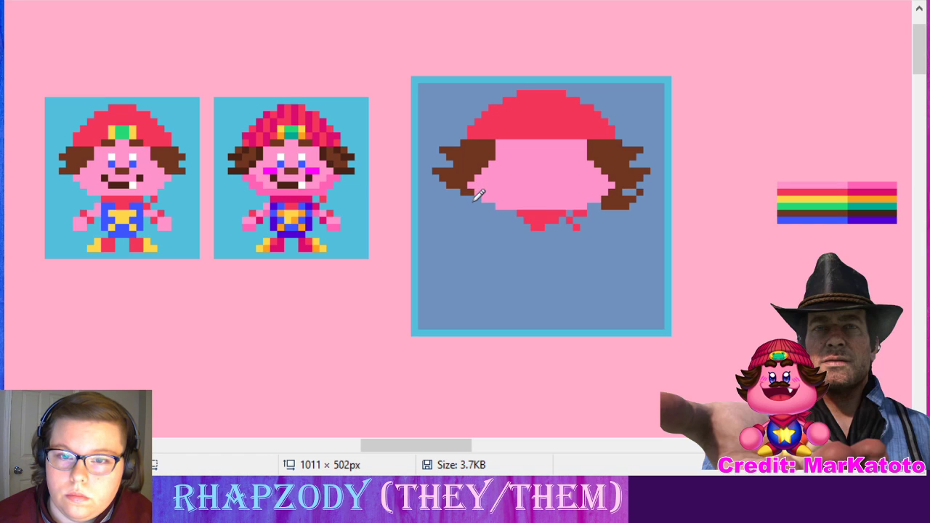
{"action": "mouse_move", "coordinate": [481, 194]}
{"action": "left_mouse_down"}
{"action": "mouse_move", "coordinate": [439, 194]}
{"action": "mouse_move", "coordinate": [495, 200]}
{"action": "left_mouse_up"}
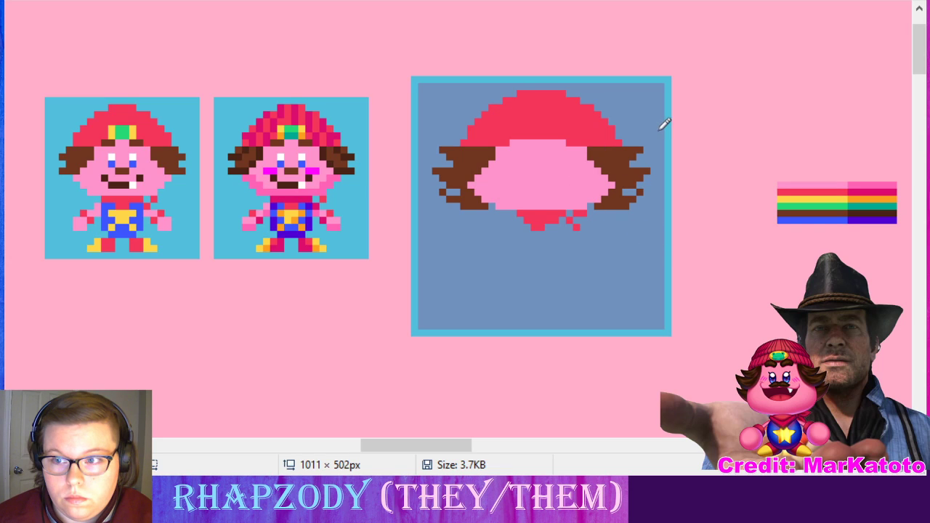
{"action": "left_click", "coordinate": [468, 134]}
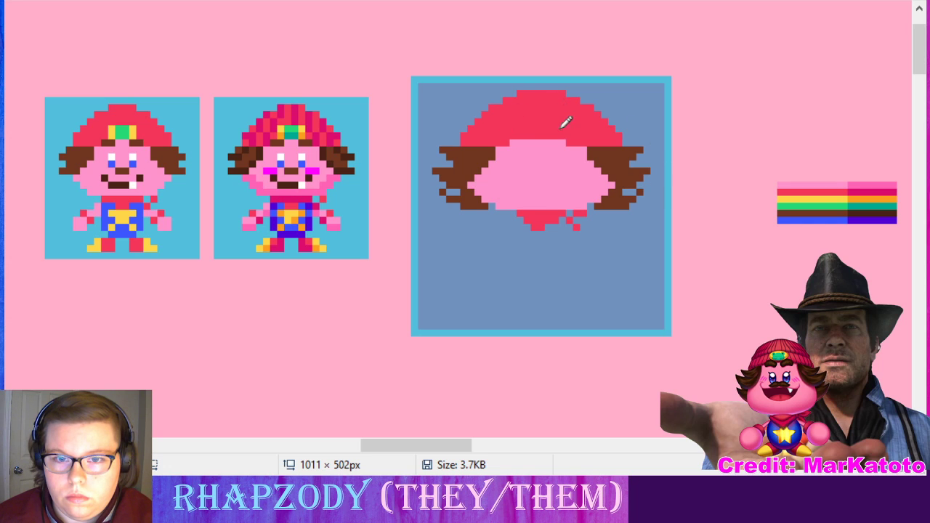
{"action": "left_click", "coordinate": [550, 175]}
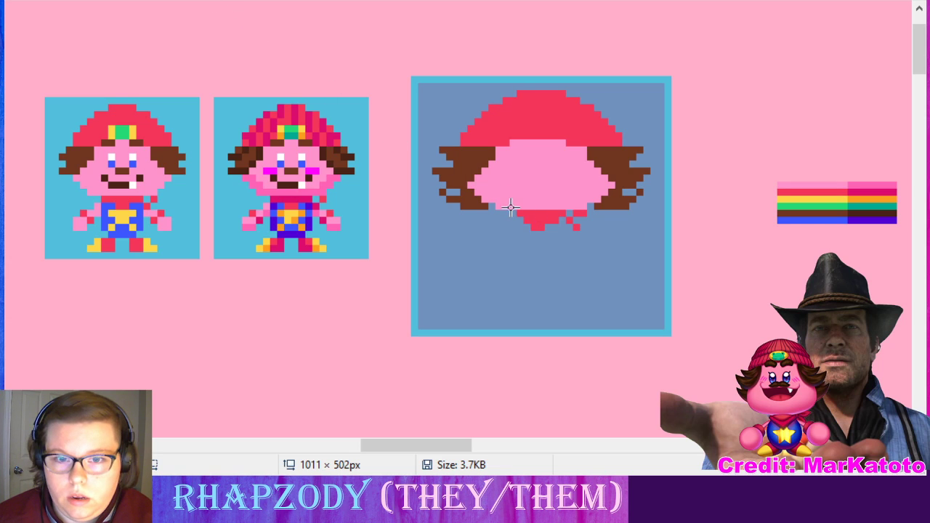
{"action": "left_click_drag", "start_coordinate": [509, 209], "coordinate": [548, 269]}
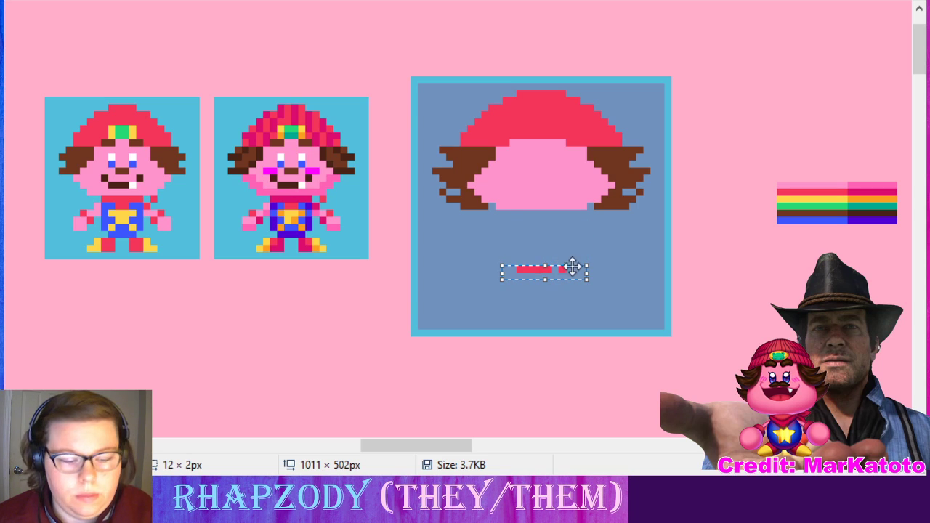
{"action": "key", "text": "ctrl+z"}
{"action": "left_click", "coordinate": [553, 219]}
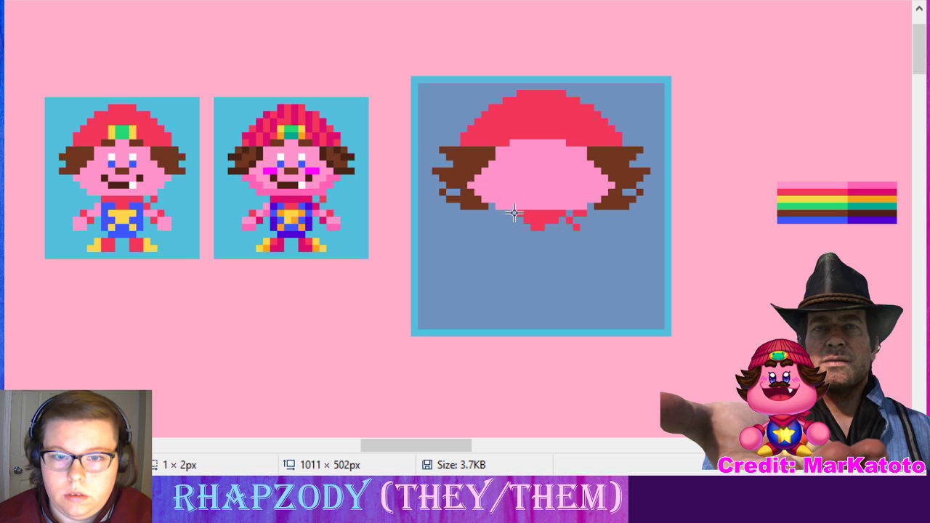
- Move the whole red bandana, including its knot, down into the empty space below the large character's head
{"action": "left_click_drag", "start_coordinate": [509, 202], "coordinate": [594, 244]}
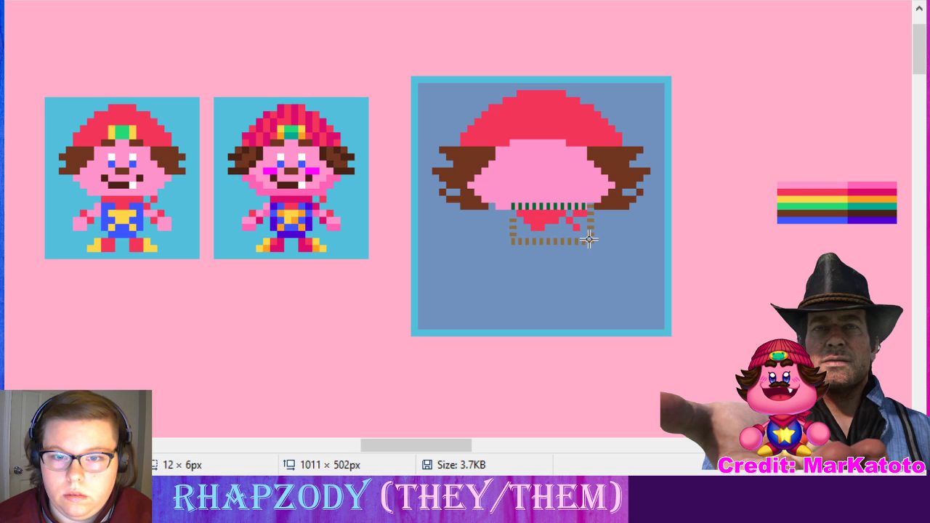
{"action": "left_click", "coordinate": [559, 276]}
{"action": "left_click_drag", "start_coordinate": [512, 211], "coordinate": [551, 269]}
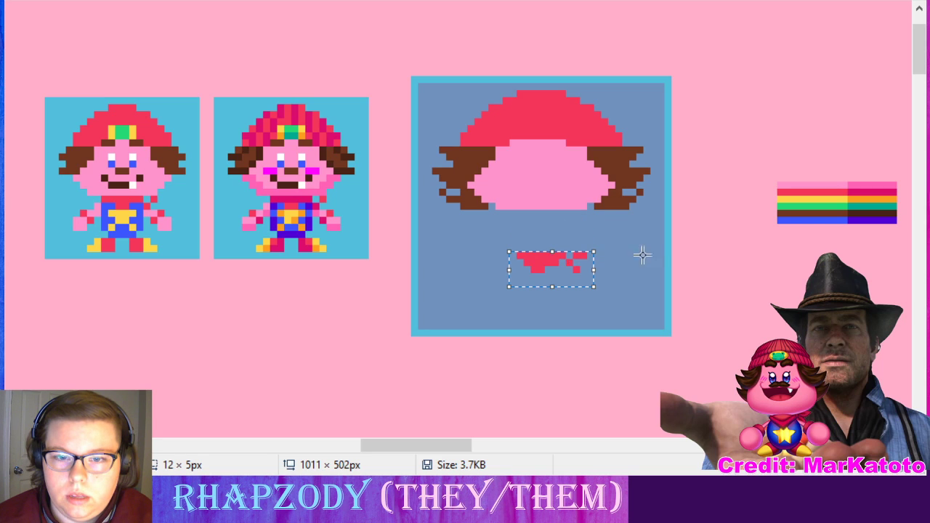
{"action": "left_click", "coordinate": [656, 249]}
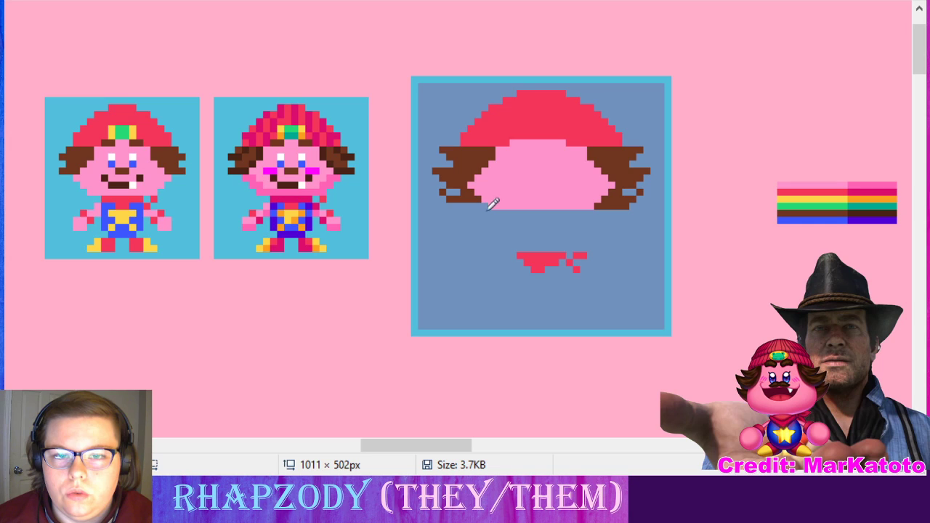
- Extend the large face downward in pink to a wide, stepped round chin, covering the lower inner edges of the hair
{"action": "mouse_move", "coordinate": [600, 207]}
{"action": "left_mouse_down"}
{"action": "mouse_move", "coordinate": [633, 204]}
{"action": "mouse_move", "coordinate": [510, 212]}
{"action": "mouse_move", "coordinate": [567, 213]}
{"action": "mouse_move", "coordinate": [534, 217]}
{"action": "mouse_move", "coordinate": [498, 210]}
{"action": "mouse_move", "coordinate": [572, 218]}
{"action": "left_mouse_up"}
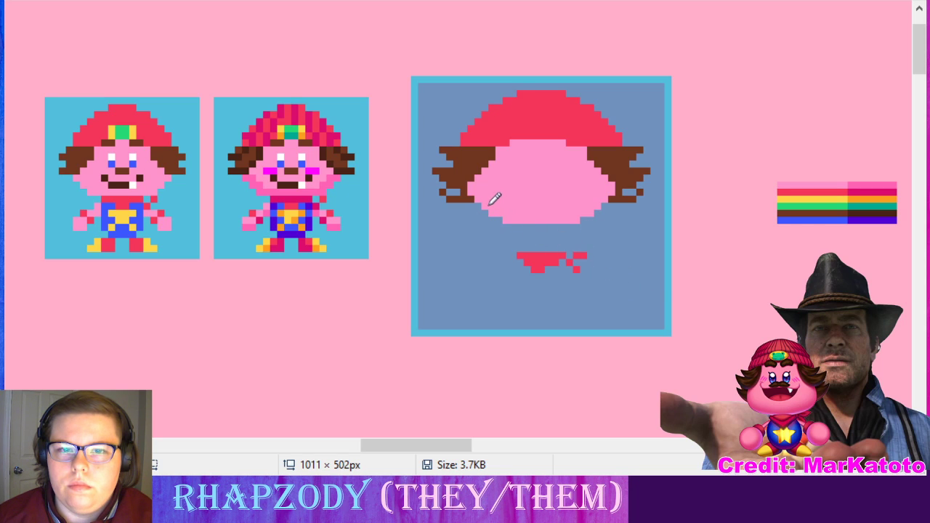
{"action": "mouse_move", "coordinate": [483, 199]}
{"action": "left_mouse_down"}
{"action": "mouse_move", "coordinate": [476, 189]}
{"action": "mouse_move", "coordinate": [507, 209]}
{"action": "left_mouse_up"}
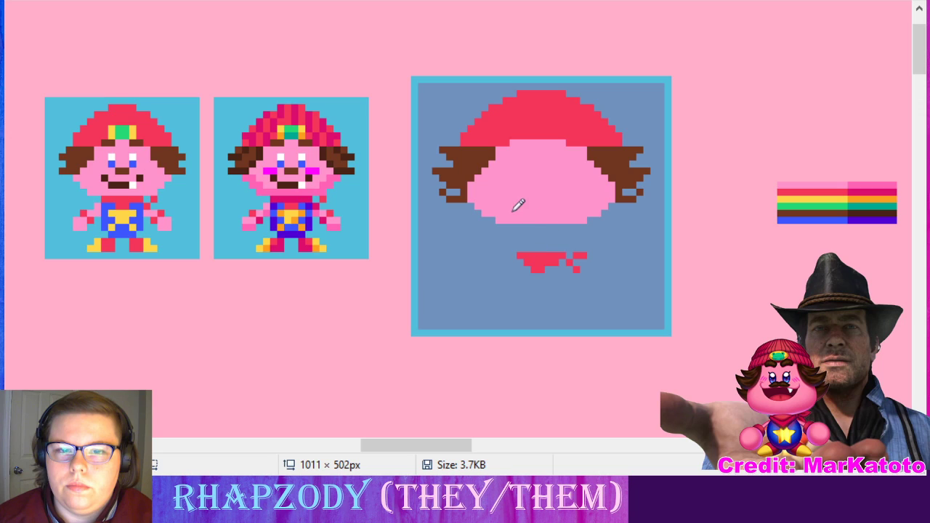
{"action": "left_click_drag", "start_coordinate": [498, 227], "coordinate": [581, 226]}
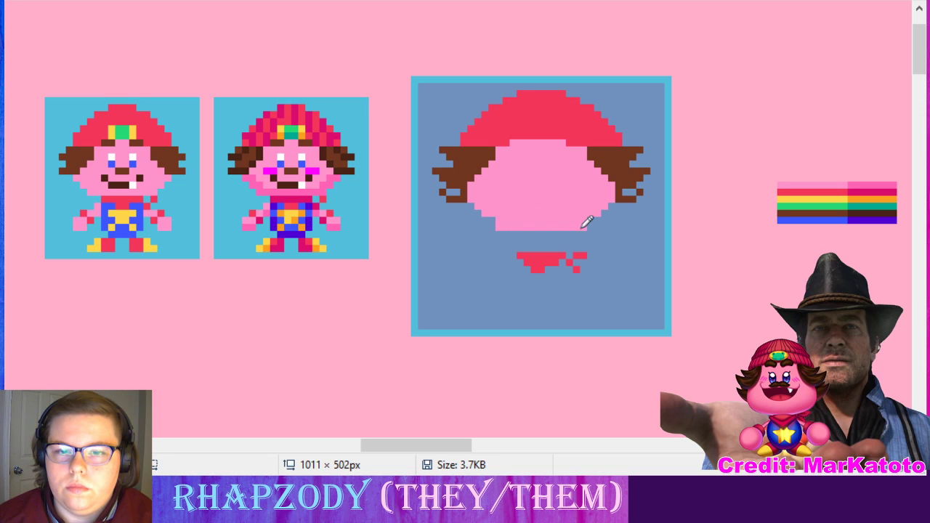
{"action": "left_click", "coordinate": [604, 213]}
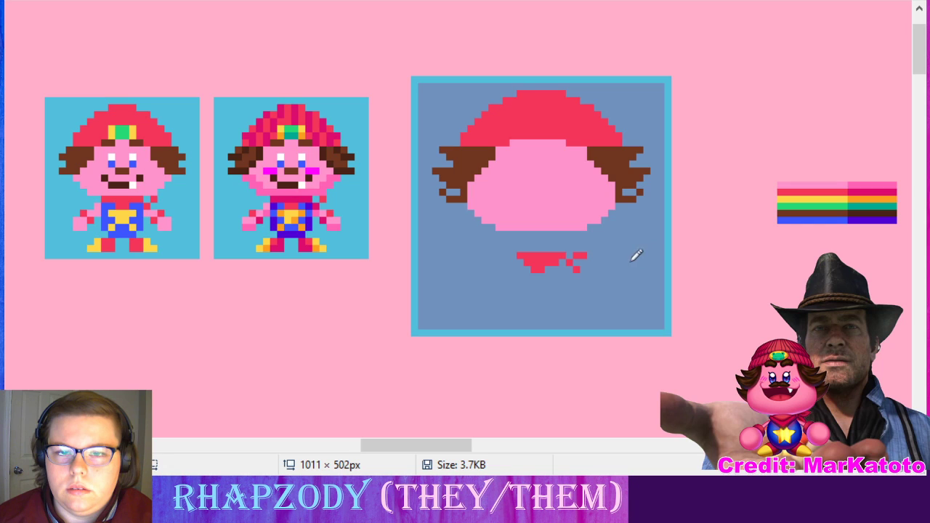
- Move the lower part of the large frame, with the bandana, down four pixels to make room for the body
{"action": "scroll", "coordinate": [632, 246], "scroll_direction": "down", "scroll_amount": 1}
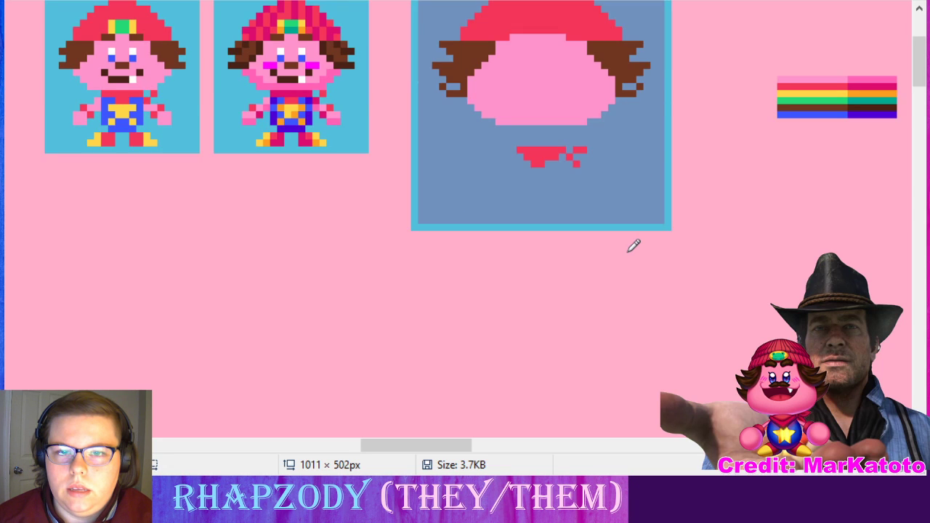
{"action": "scroll", "coordinate": [623, 243], "scroll_direction": "up", "scroll_amount": 2}
{"action": "scroll", "coordinate": [607, 225], "scroll_direction": "down", "scroll_amount": 1}
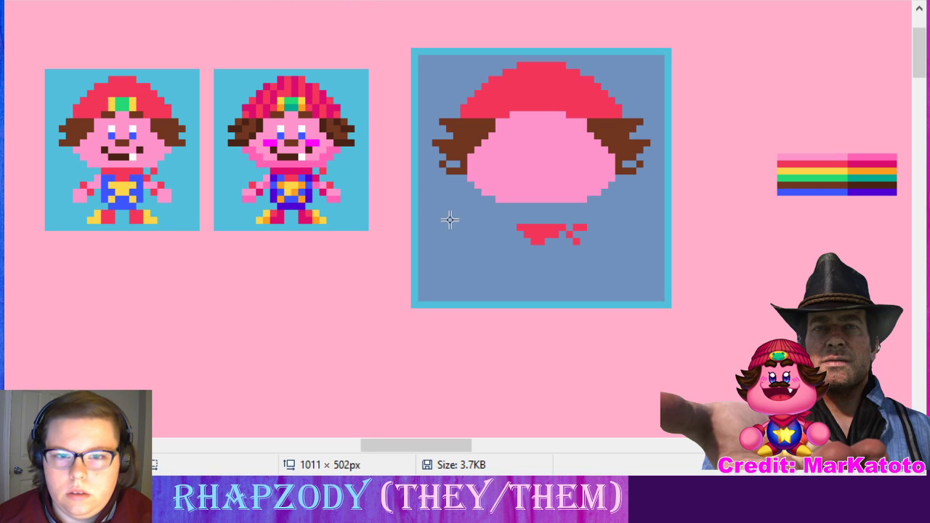
{"action": "left_click_drag", "start_coordinate": [463, 225], "coordinate": [692, 336]}
{"action": "left_click_drag", "start_coordinate": [617, 255], "coordinate": [616, 282]}
{"action": "left_click", "coordinate": [698, 209]}
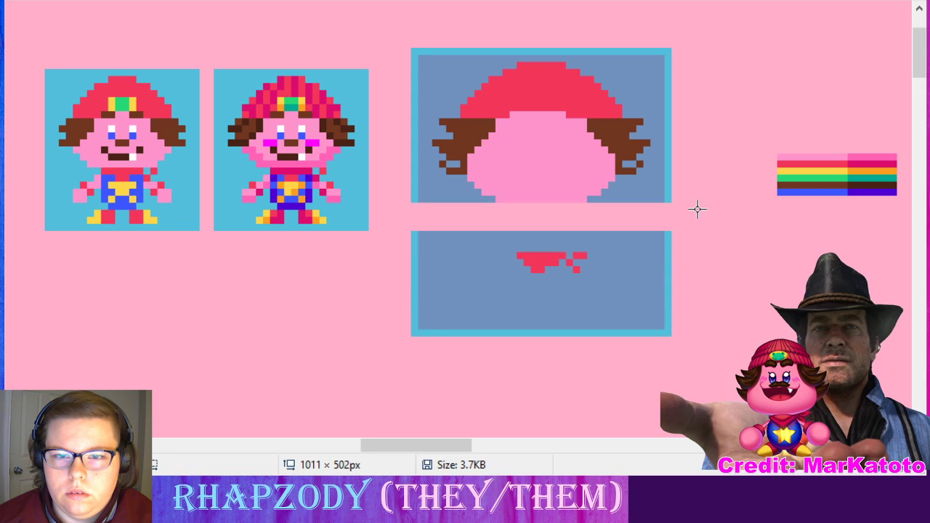
- Bridge the gap in both side borders of the large frame in light blue and fill the gap with the background's grey-blue
{"action": "left_click", "coordinate": [417, 238]}
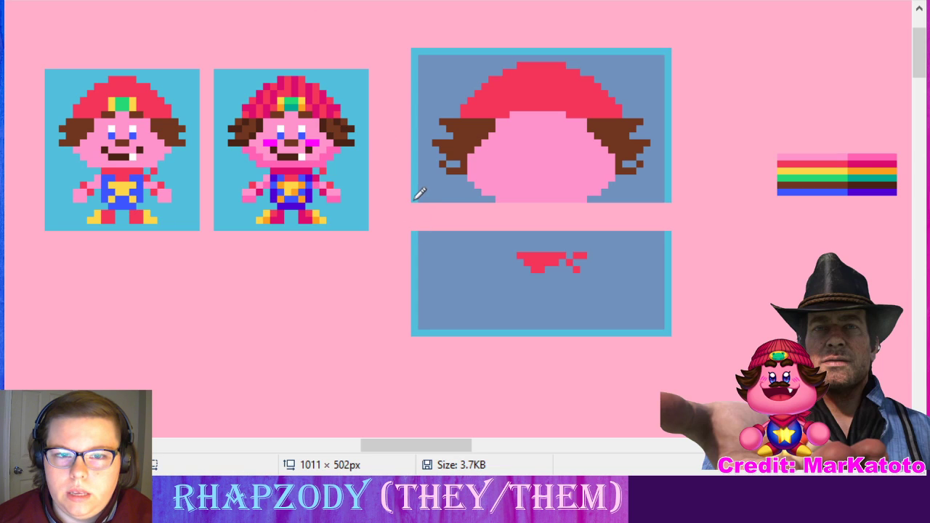
{"action": "left_click_drag", "start_coordinate": [414, 203], "coordinate": [414, 230]}
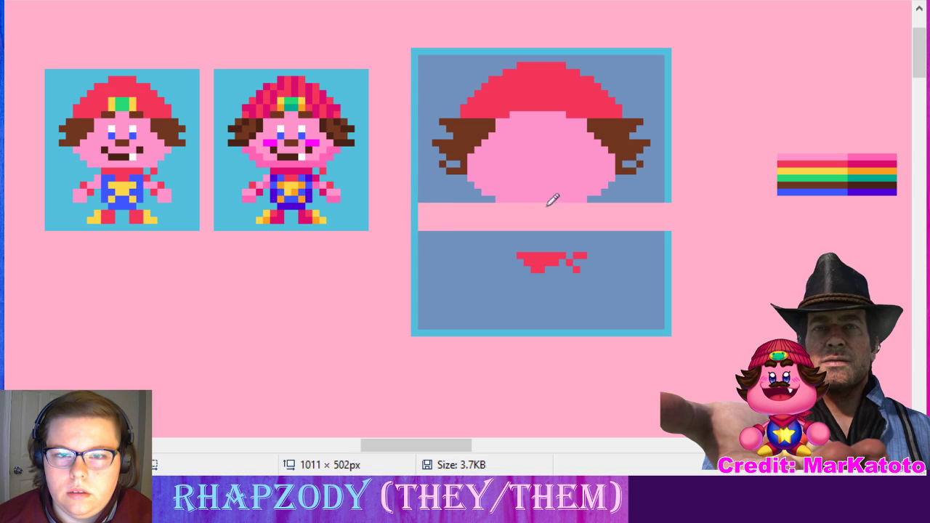
{"action": "left_click", "coordinate": [664, 209]}
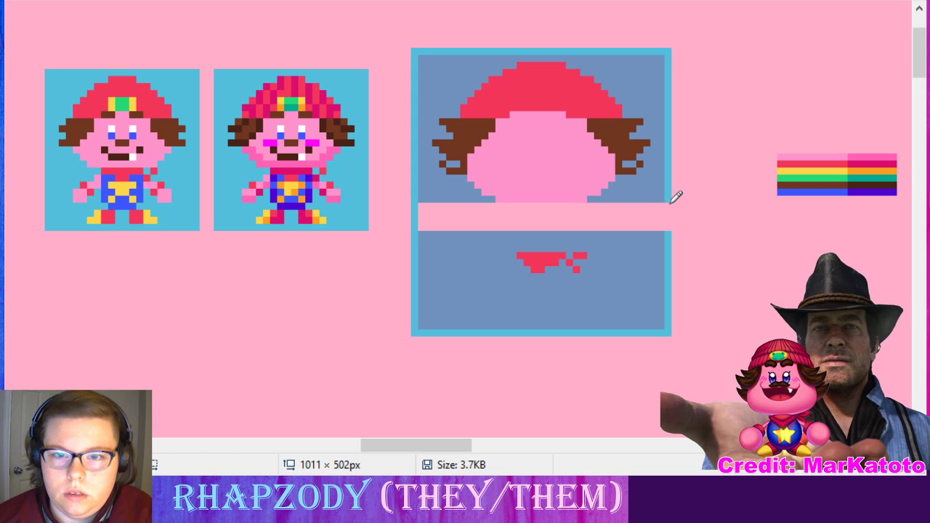
{"action": "left_click_drag", "start_coordinate": [667, 205], "coordinate": [668, 229]}
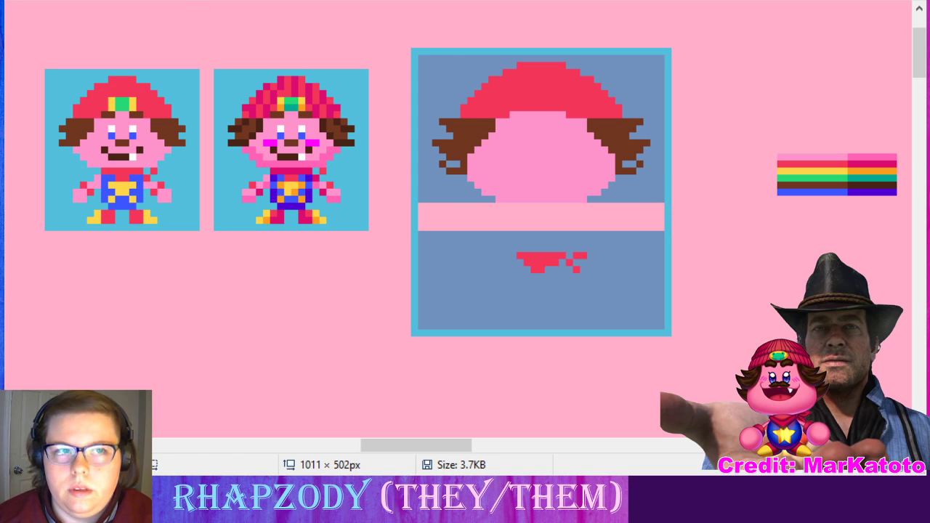
{"action": "left_click", "coordinate": [452, 208]}
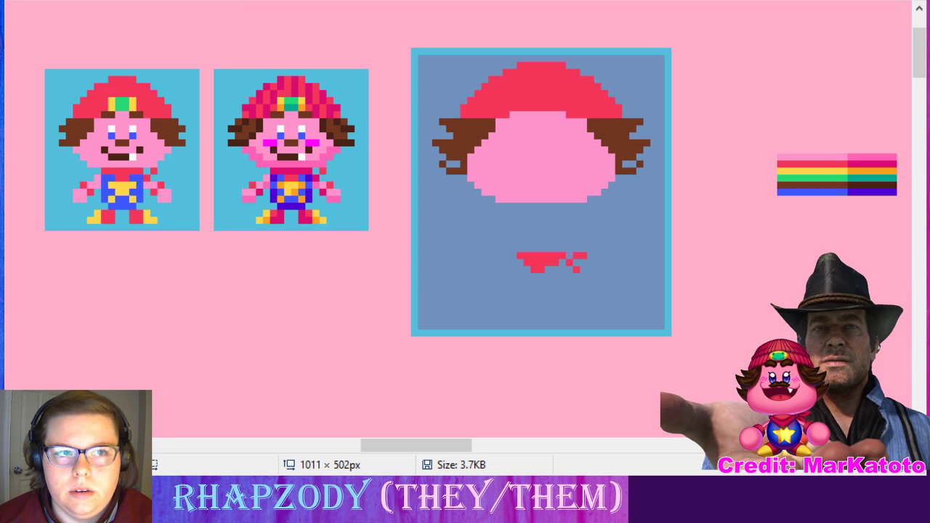
- Move the red bandana back up so it sits directly beneath the large character's chin
{"action": "mouse_move", "coordinate": [508, 237]}
{"action": "left_mouse_down"}
{"action": "mouse_move", "coordinate": [594, 280]}
{"action": "mouse_move", "coordinate": [561, 220]}
{"action": "left_mouse_up"}
{"action": "left_click", "coordinate": [488, 251]}
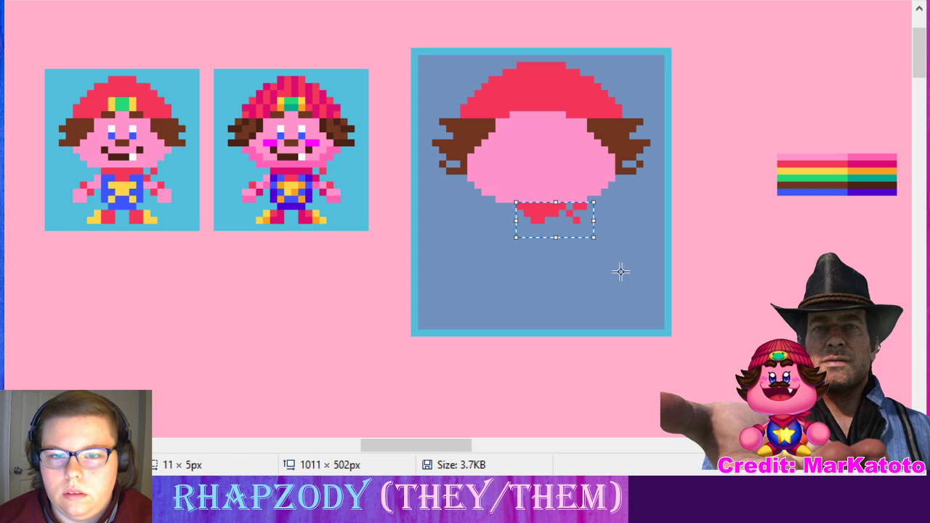
{"action": "left_click", "coordinate": [621, 271]}
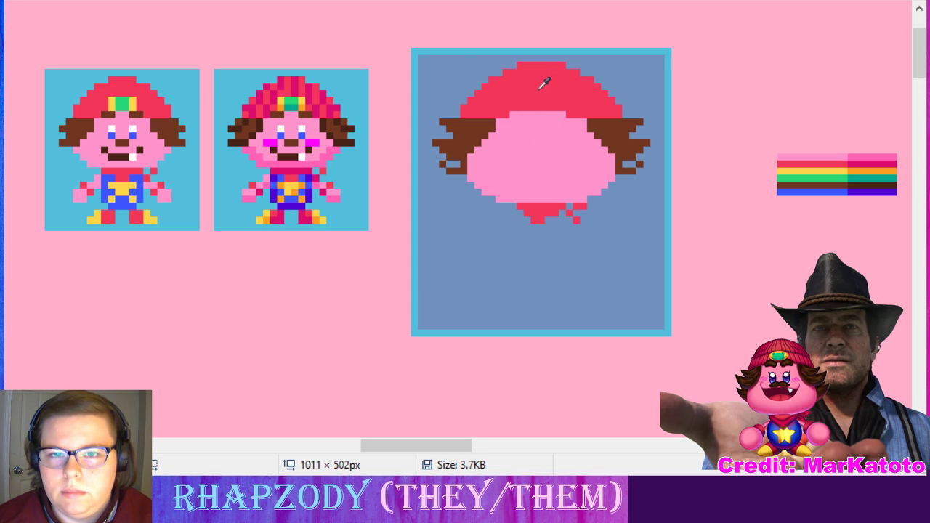
- Widen the bandana's left end in red, then outline a rounded body beneath it in blue and fill it solid
{"action": "left_click", "coordinate": [260, 1]}
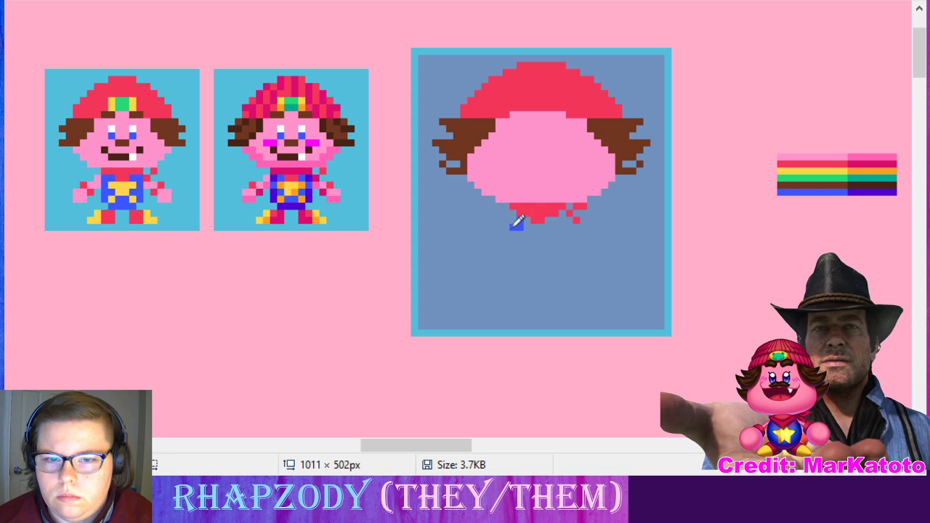
{"action": "mouse_move", "coordinate": [514, 227]}
{"action": "left_mouse_down"}
{"action": "mouse_move", "coordinate": [508, 247]}
{"action": "mouse_move", "coordinate": [522, 266]}
{"action": "mouse_move", "coordinate": [554, 274]}
{"action": "mouse_move", "coordinate": [579, 235]}
{"action": "mouse_move", "coordinate": [568, 213]}
{"action": "left_mouse_up"}
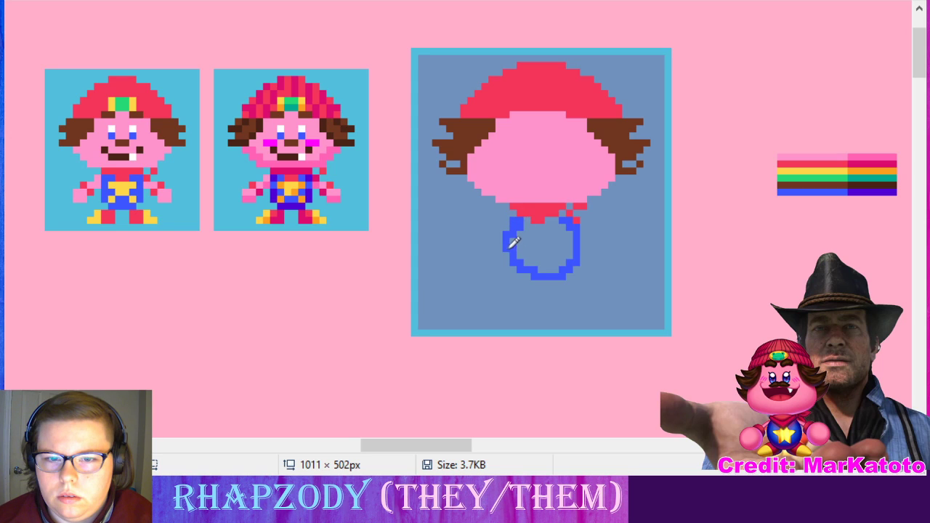
{"action": "mouse_move", "coordinate": [510, 245]}
{"action": "left_mouse_down"}
{"action": "mouse_move", "coordinate": [549, 280]}
{"action": "mouse_move", "coordinate": [571, 265]}
{"action": "mouse_move", "coordinate": [549, 282]}
{"action": "mouse_move", "coordinate": [531, 269]}
{"action": "left_mouse_up"}
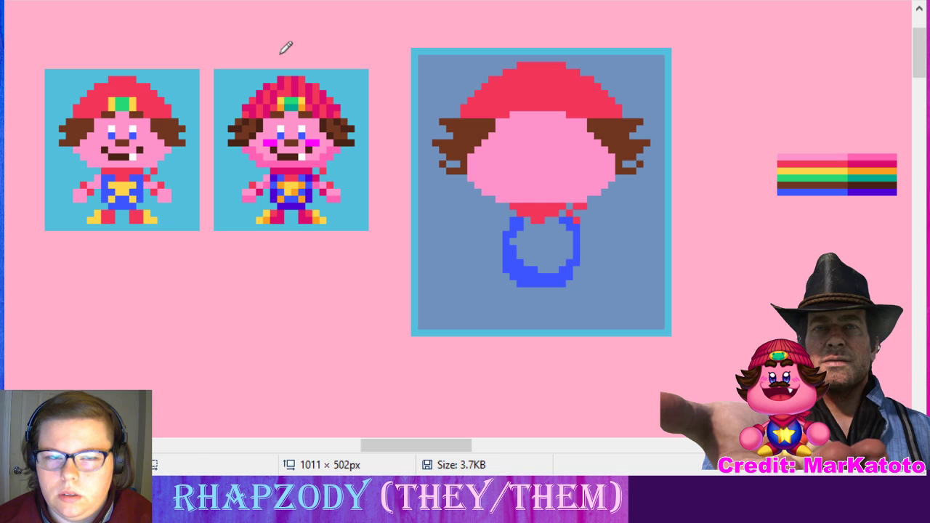
{"action": "left_click", "coordinate": [544, 247]}
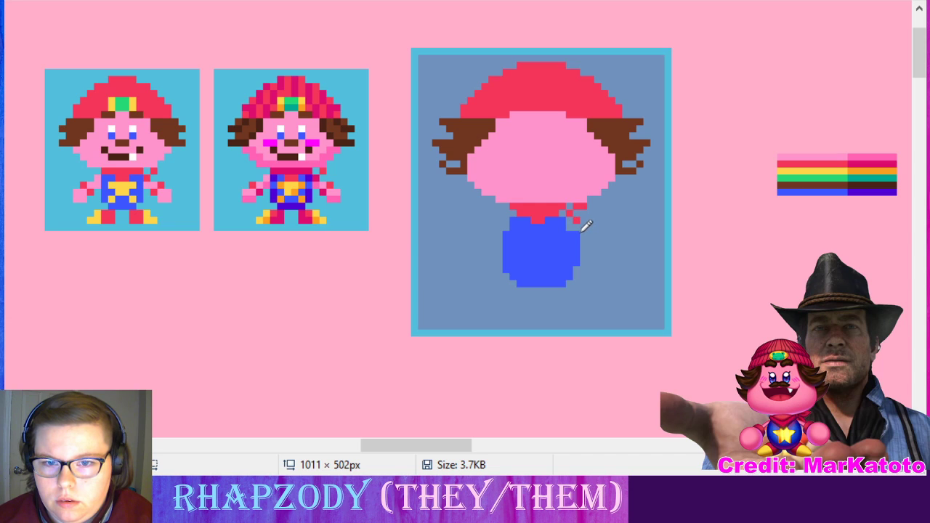
- Trim the blue body's right edge by one pixel column and taper its lower edge to a small centred point
{"action": "left_click_drag", "start_coordinate": [579, 236], "coordinate": [578, 259]}
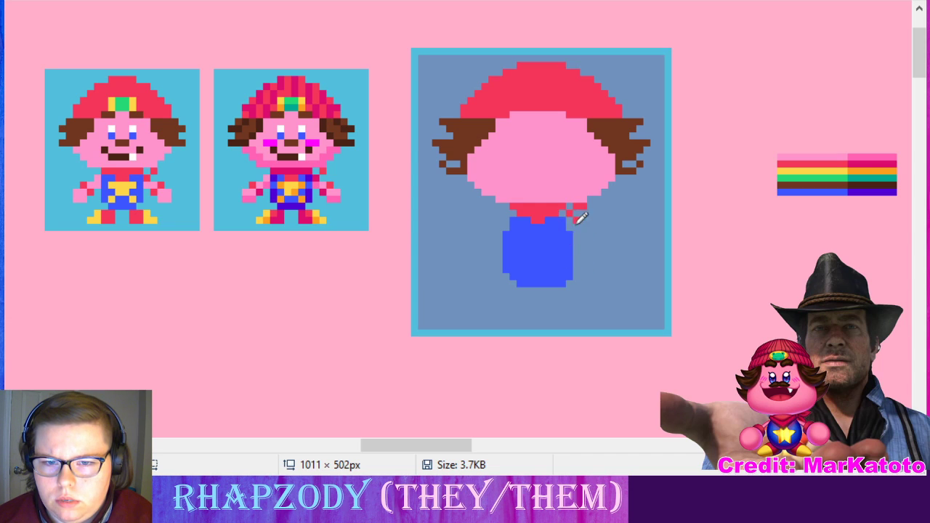
{"action": "left_click_drag", "start_coordinate": [585, 268], "coordinate": [572, 275]}
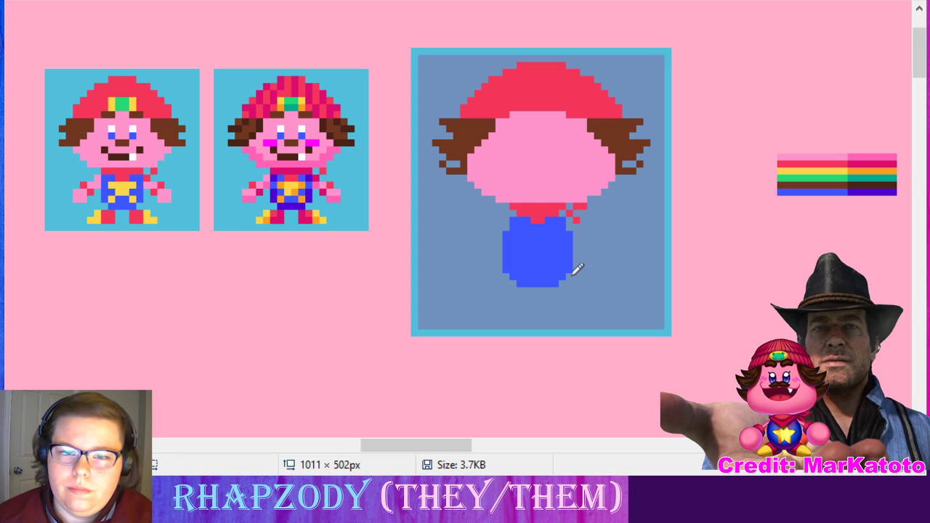
{"action": "left_click_drag", "start_coordinate": [557, 282], "coordinate": [526, 287]}
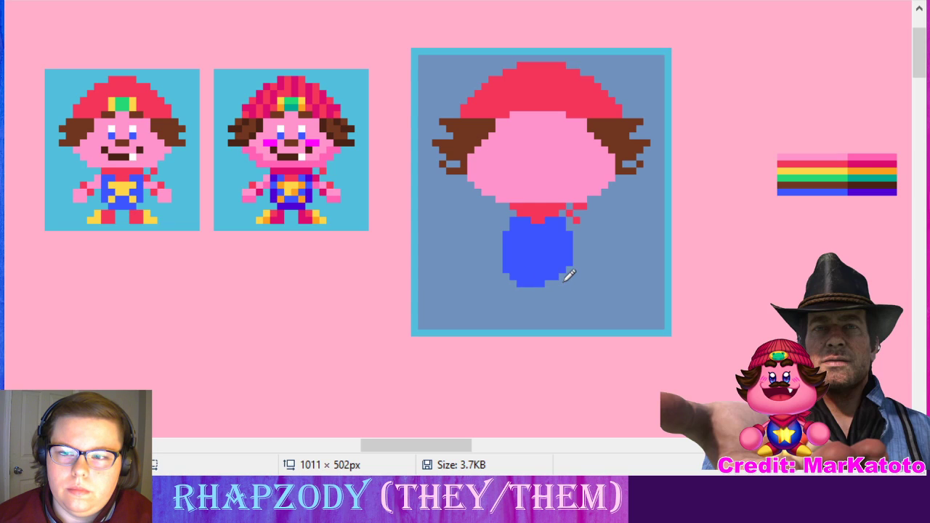
{"action": "mouse_move", "coordinate": [533, 284]}
{"action": "left_mouse_down"}
{"action": "mouse_move", "coordinate": [508, 281]}
{"action": "mouse_move", "coordinate": [536, 274]}
{"action": "left_mouse_up"}
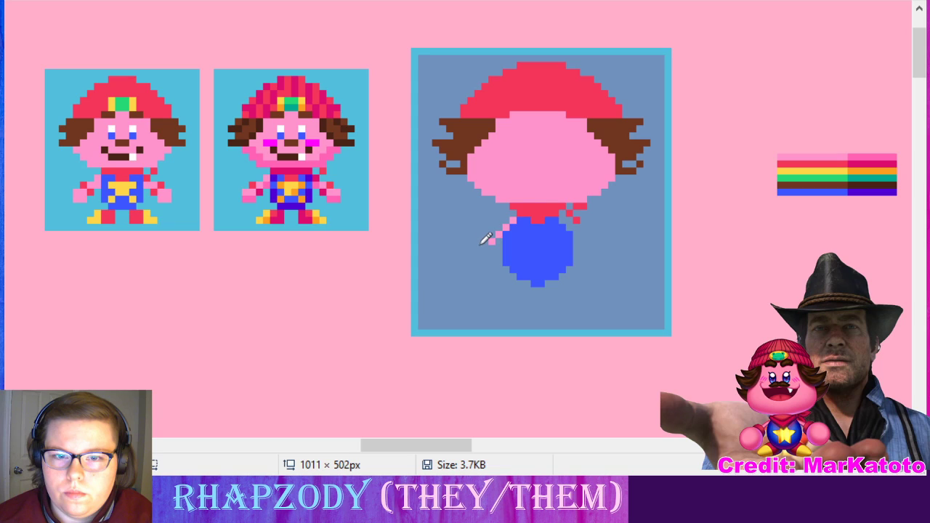
- Draw pink arms sloping down from both sides of the blue body, each ending in a filled diamond-shaped hand
{"action": "mouse_move", "coordinate": [477, 248]}
{"action": "left_mouse_down"}
{"action": "mouse_move", "coordinate": [520, 233]}
{"action": "mouse_move", "coordinate": [492, 233]}
{"action": "mouse_move", "coordinate": [515, 216]}
{"action": "left_mouse_up"}
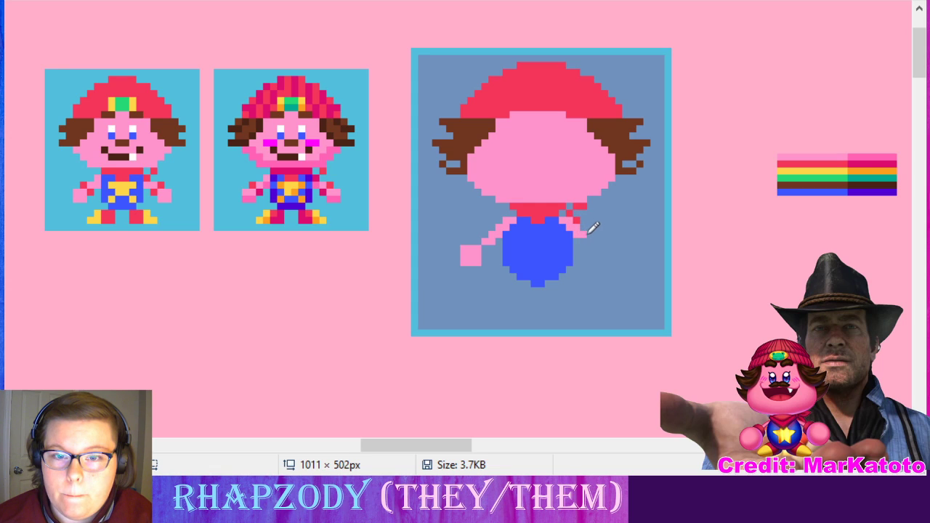
{"action": "left_click", "coordinate": [589, 237]}
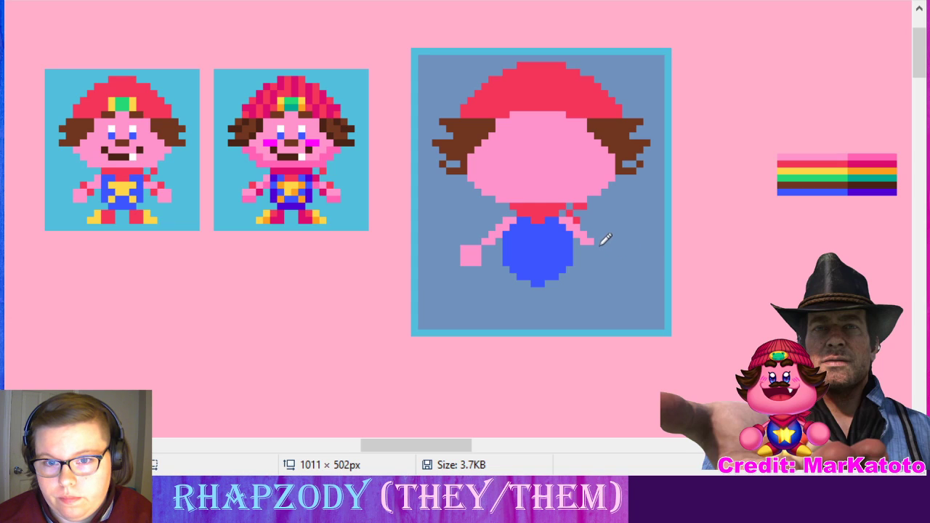
{"action": "left_click", "coordinate": [597, 250]}
{"action": "left_click", "coordinate": [608, 255]}
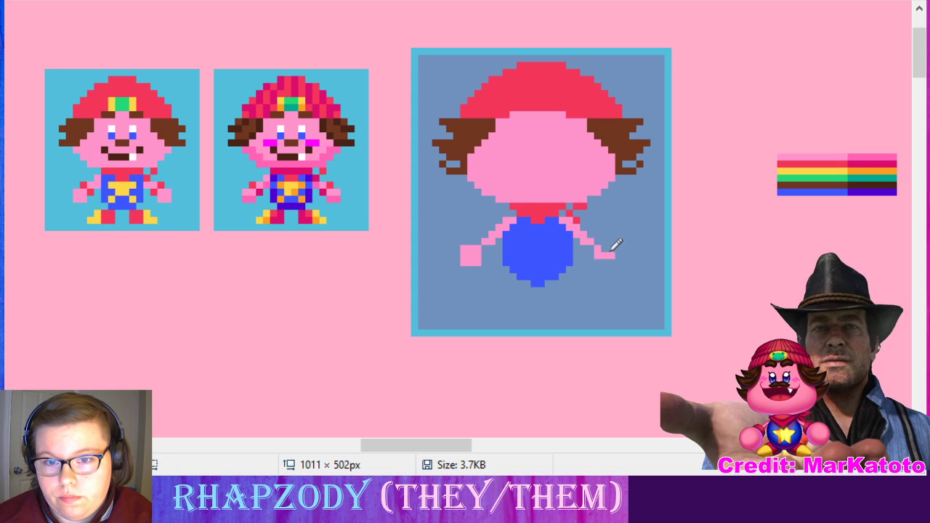
{"action": "left_click", "coordinate": [603, 262]}
{"action": "left_click", "coordinate": [611, 247]}
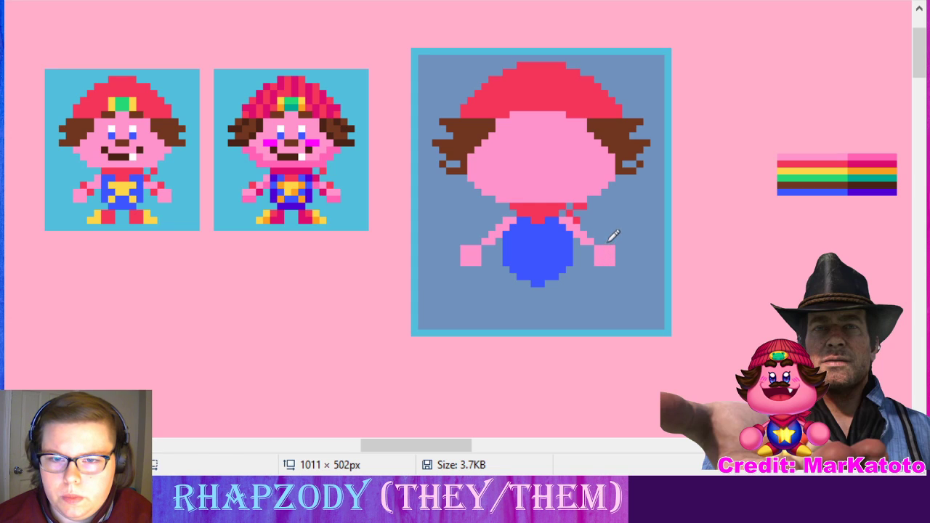
{"action": "left_click", "coordinate": [606, 267]}
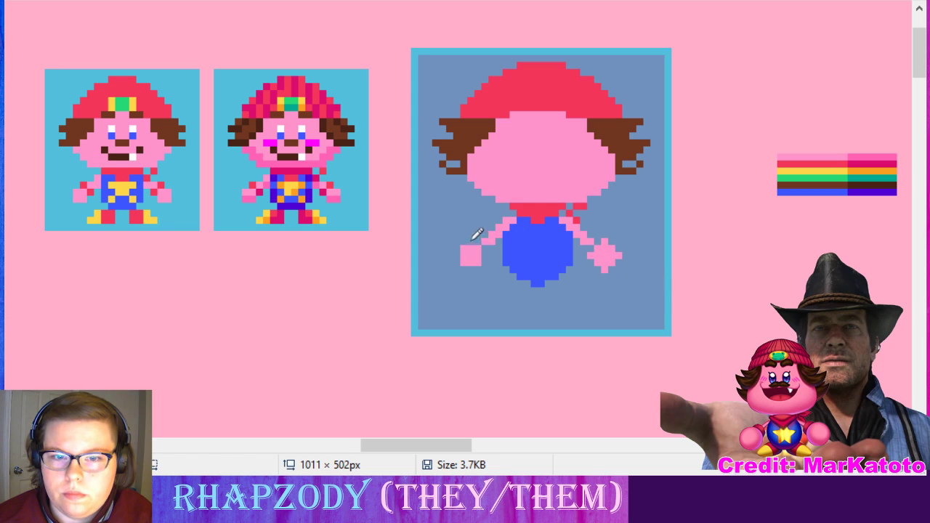
{"action": "left_click", "coordinate": [456, 254]}
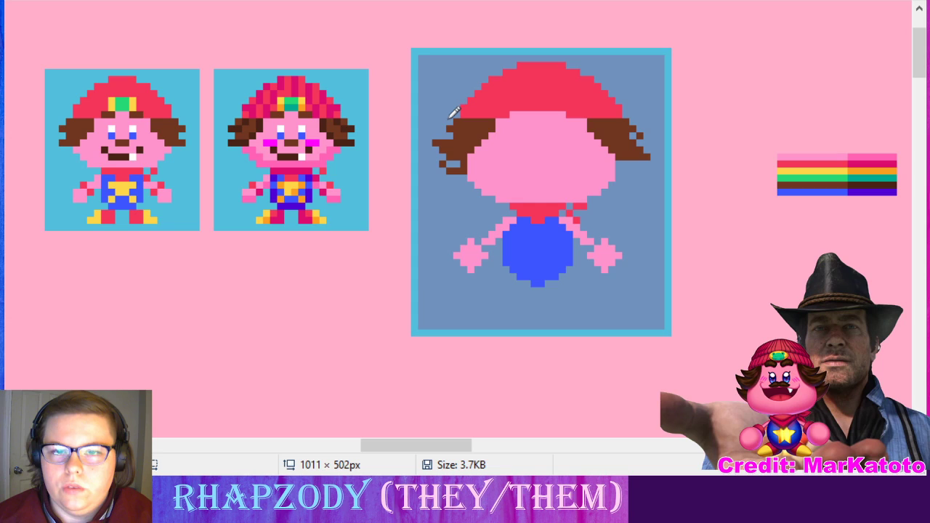
- Reshape the brown hair on both sides of the large character's head so the jagged outer tips mirror each other
{"action": "mouse_move", "coordinate": [438, 134]}
{"action": "left_mouse_down"}
{"action": "mouse_move", "coordinate": [447, 163]}
{"action": "mouse_move", "coordinate": [462, 161]}
{"action": "mouse_move", "coordinate": [438, 145]}
{"action": "mouse_move", "coordinate": [448, 150]}
{"action": "left_mouse_up"}
{"action": "left_click", "coordinate": [442, 156]}
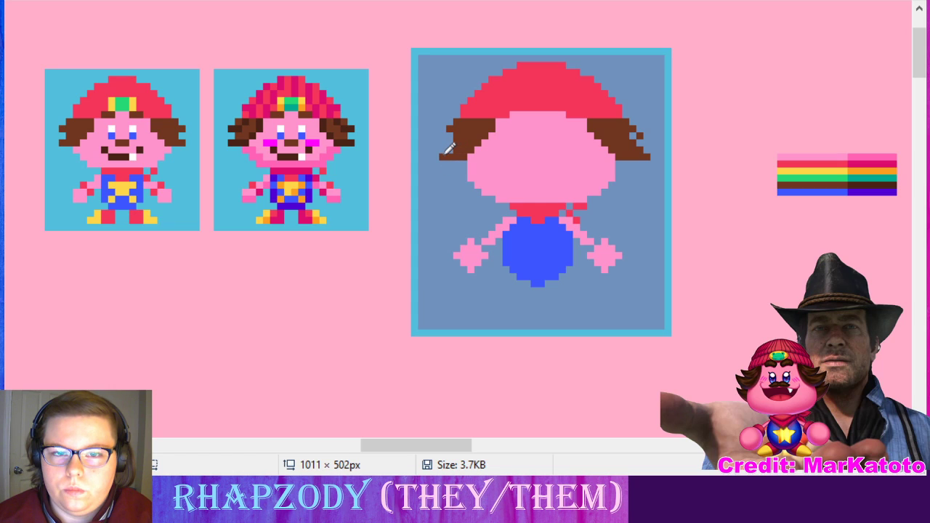
{"action": "left_click", "coordinate": [438, 155]}
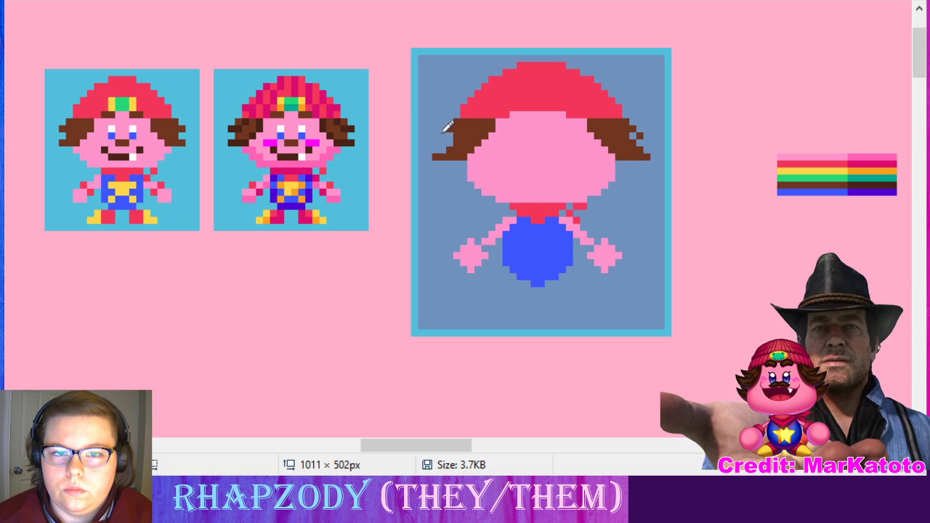
{"action": "left_click", "coordinate": [442, 135]}
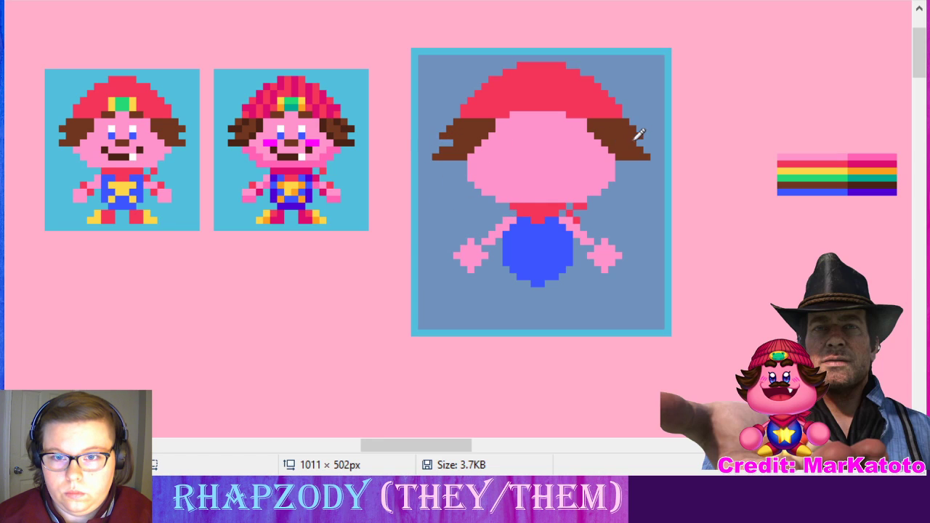
{"action": "left_click_drag", "start_coordinate": [627, 149], "coordinate": [658, 158]}
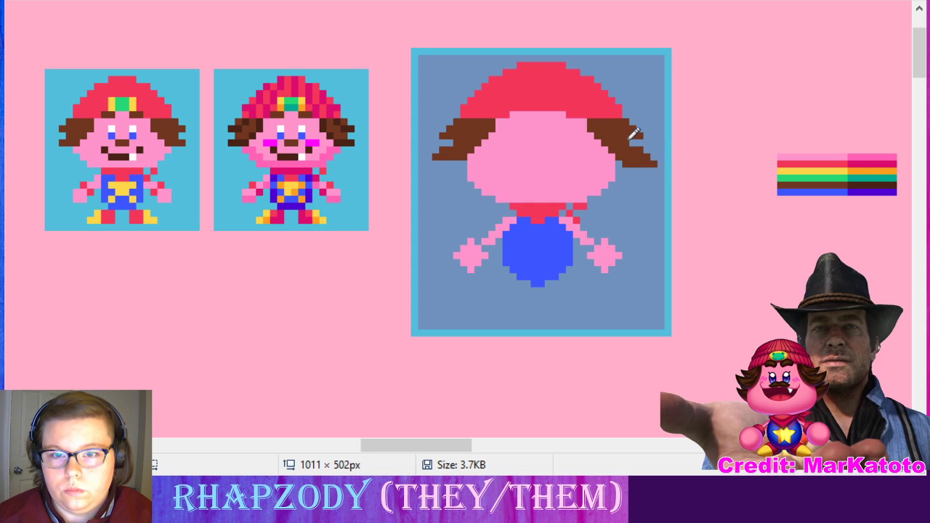
{"action": "left_click_drag", "start_coordinate": [636, 133], "coordinate": [652, 145]}
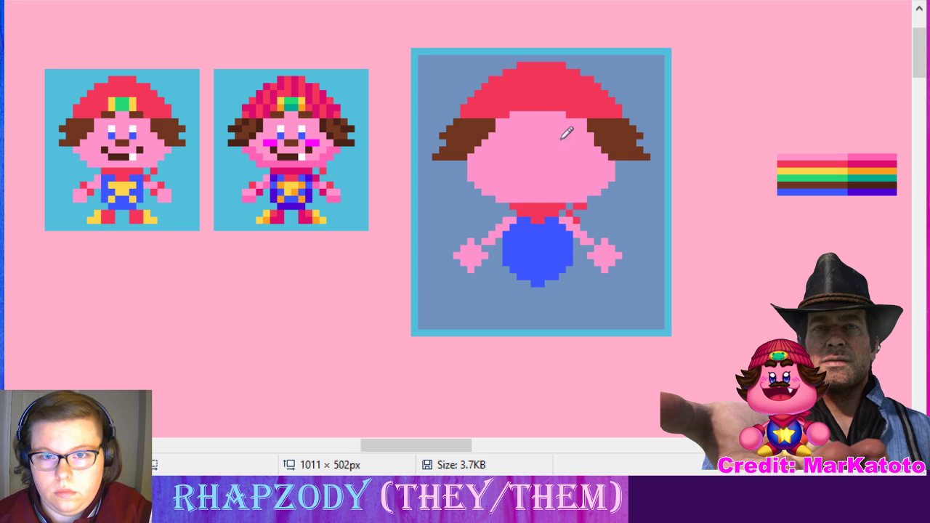
{"action": "mouse_move", "coordinate": [554, 121]}
{"action": "left_mouse_down"}
{"action": "mouse_move", "coordinate": [571, 121]}
{"action": "mouse_move", "coordinate": [508, 122]}
{"action": "mouse_move", "coordinate": [574, 122]}
{"action": "left_mouse_up"}
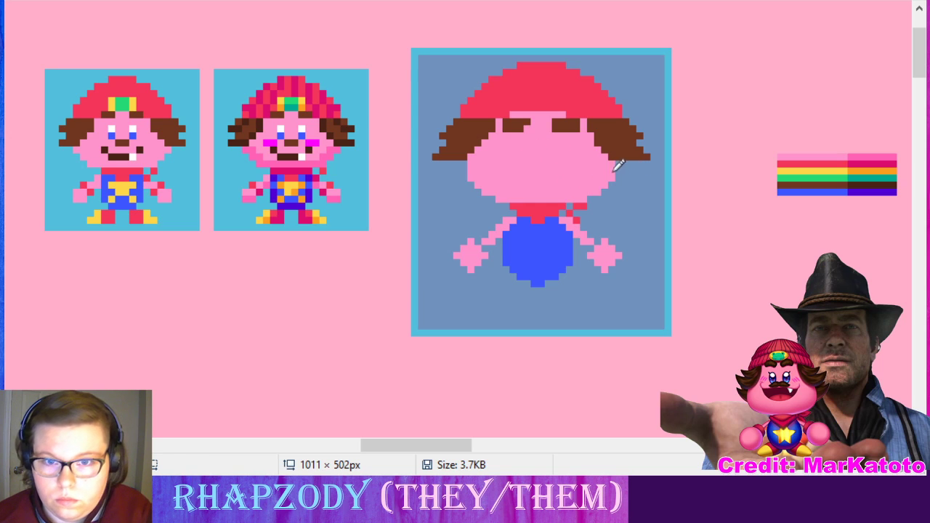
{"action": "key", "text": "ctrl+z"}
{"action": "key", "text": "ctrl+z"}
{"action": "key", "text": "ctrl+z"}
{"action": "key", "text": "ctrl+z"}
{"action": "key", "text": "ctrl+z"}
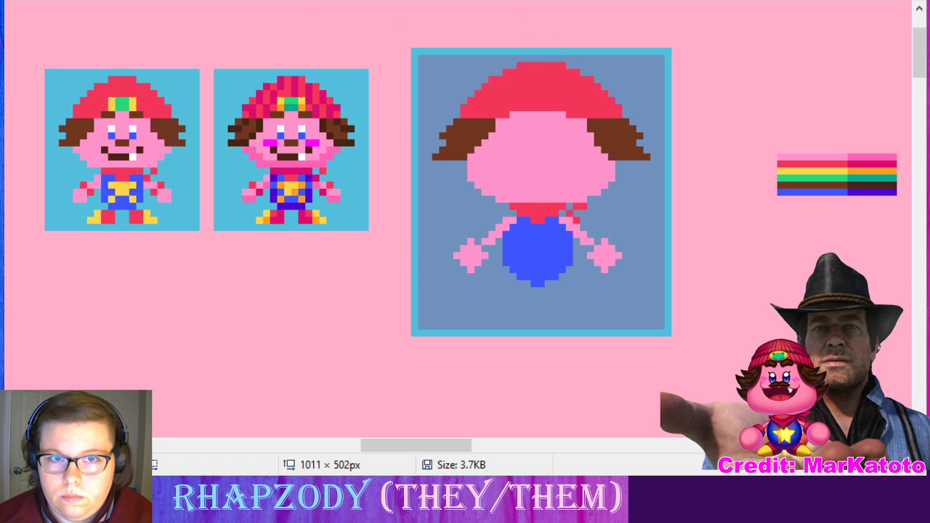
- Draw a one-pixel light-blue vertical guide through the large frame's centre and mark every second pixel along the bottom on both sides of it
{"action": "left_click_drag", "start_coordinate": [543, 53], "coordinate": [542, 326]}
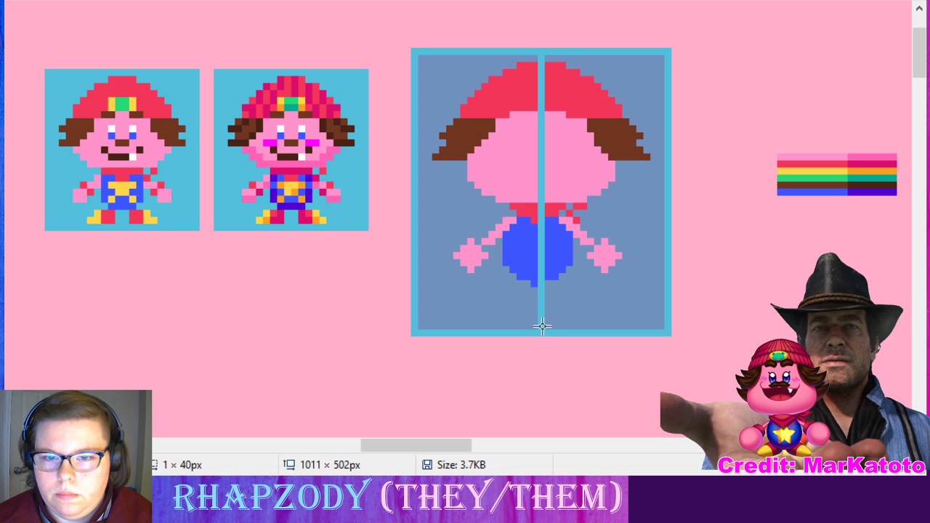
{"action": "left_click", "coordinate": [732, 325]}
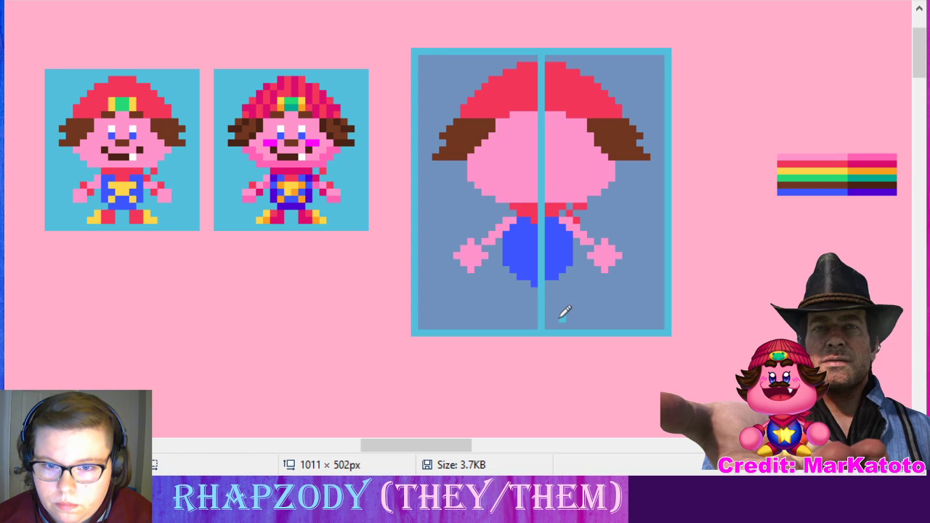
{"action": "left_click_drag", "start_coordinate": [555, 318], "coordinate": [568, 316]}
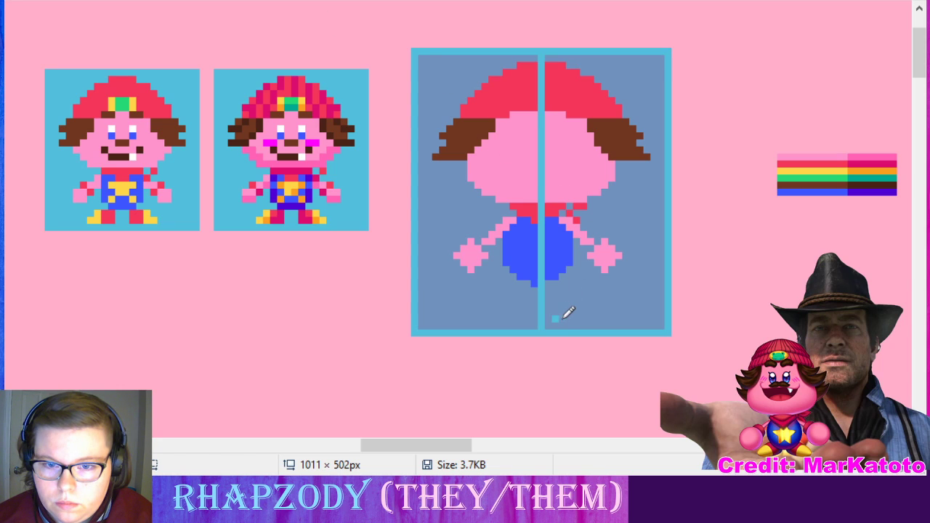
{"action": "left_click", "coordinate": [570, 319]}
{"action": "left_click", "coordinate": [583, 318]}
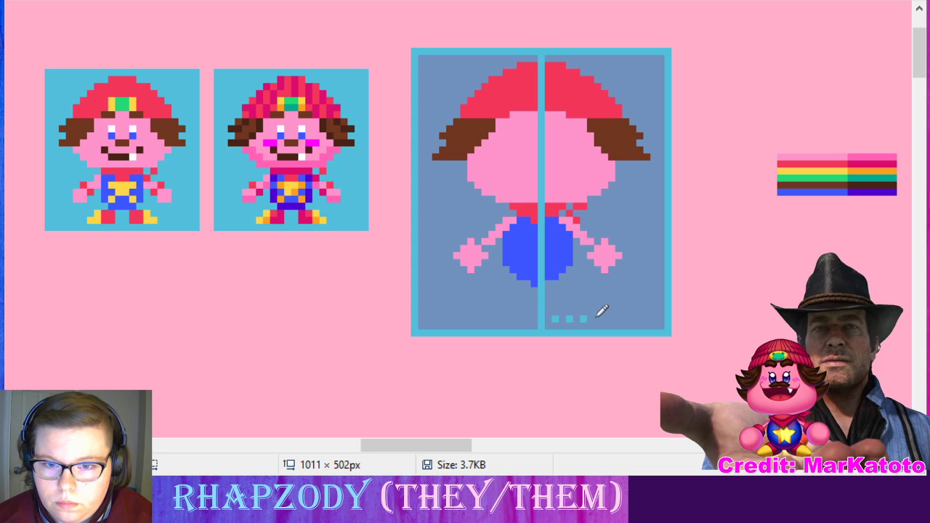
{"action": "left_click", "coordinate": [597, 318]}
{"action": "left_click", "coordinate": [626, 318]}
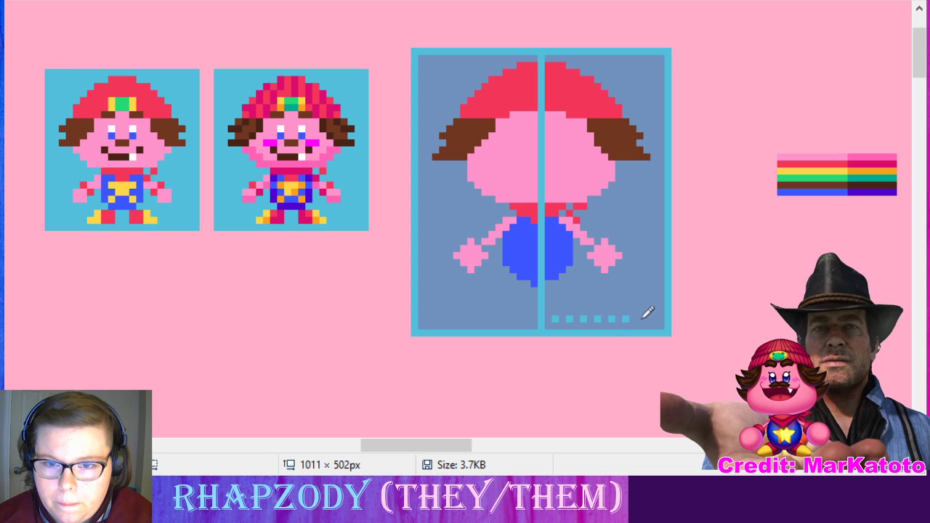
{"action": "left_click", "coordinate": [640, 318]}
{"action": "left_click", "coordinate": [653, 319]}
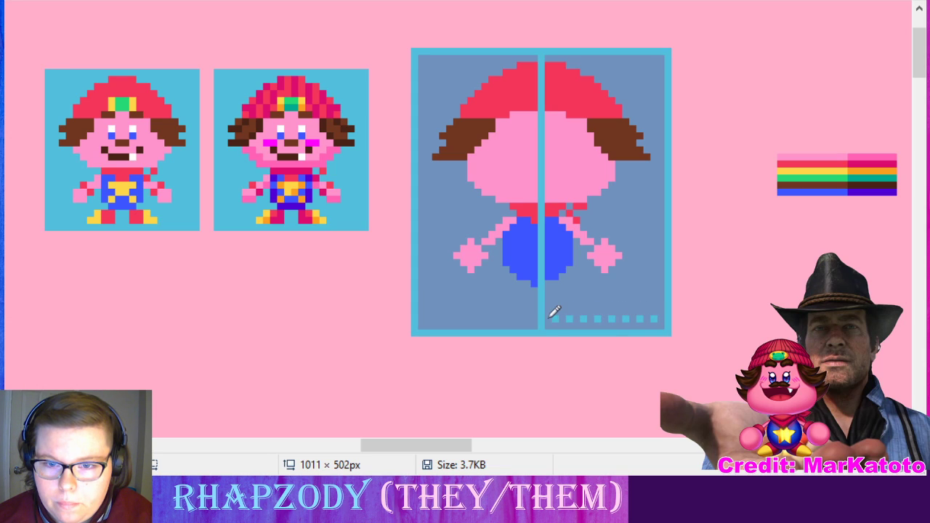
{"action": "left_click", "coordinate": [527, 319]}
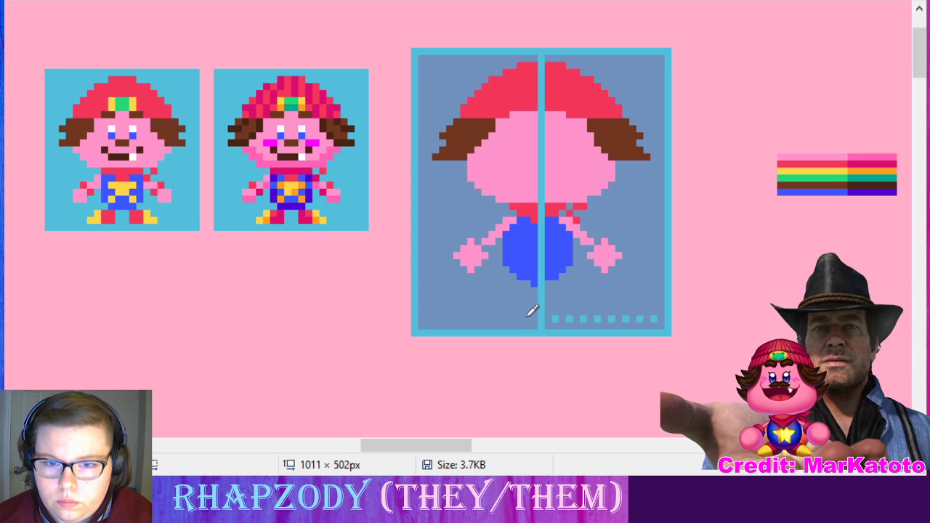
{"action": "left_click", "coordinate": [513, 319]}
{"action": "left_click", "coordinate": [499, 318]}
{"action": "left_click", "coordinate": [485, 318]}
{"action": "left_click", "coordinate": [456, 318]}
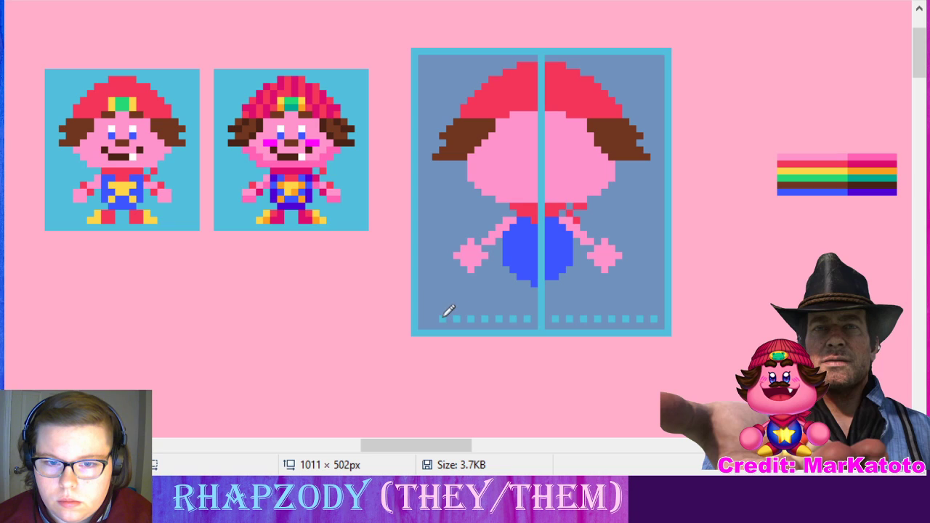
{"action": "left_click", "coordinate": [442, 318]}
{"action": "left_click", "coordinate": [428, 319]}
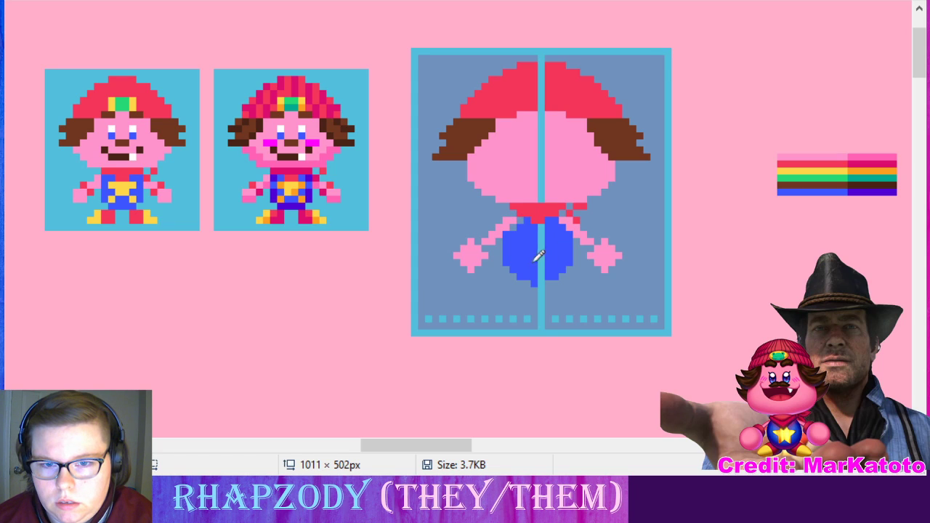
- Trim the blue body's left column and bottom point, and shift the left hand one pixel inward to match the other side
{"action": "left_click_drag", "start_coordinate": [512, 228], "coordinate": [509, 266]}
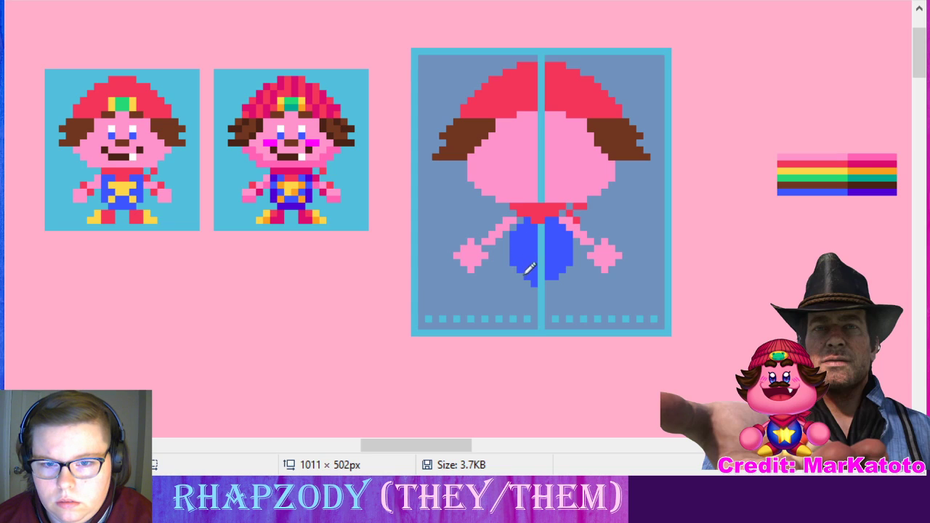
{"action": "left_click_drag", "start_coordinate": [536, 284], "coordinate": [547, 278]}
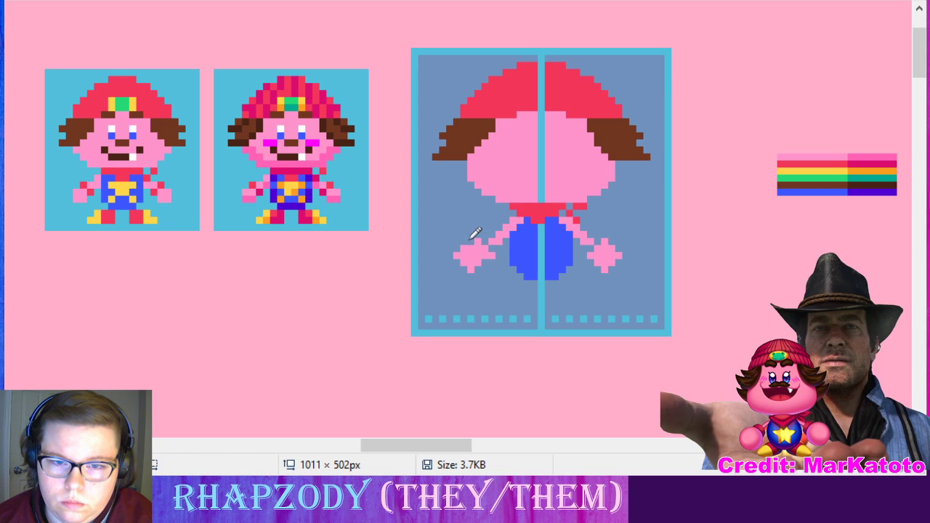
{"action": "left_click", "coordinate": [458, 253]}
{"action": "left_click", "coordinate": [465, 263]}
{"action": "left_click", "coordinate": [471, 268]}
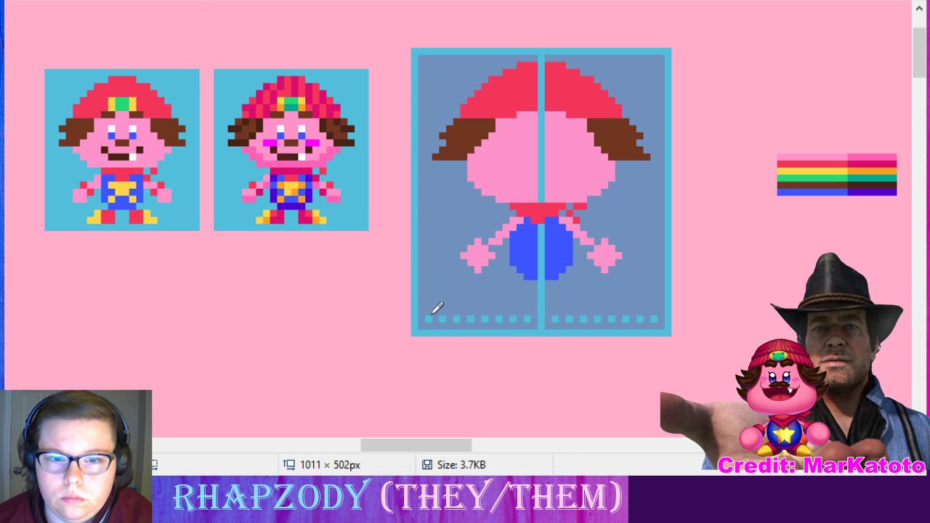
- Erase the row of guide dots along the frame's bottom and the part of the centre line just below the body
{"action": "left_click_drag", "start_coordinate": [432, 317], "coordinate": [528, 316]}
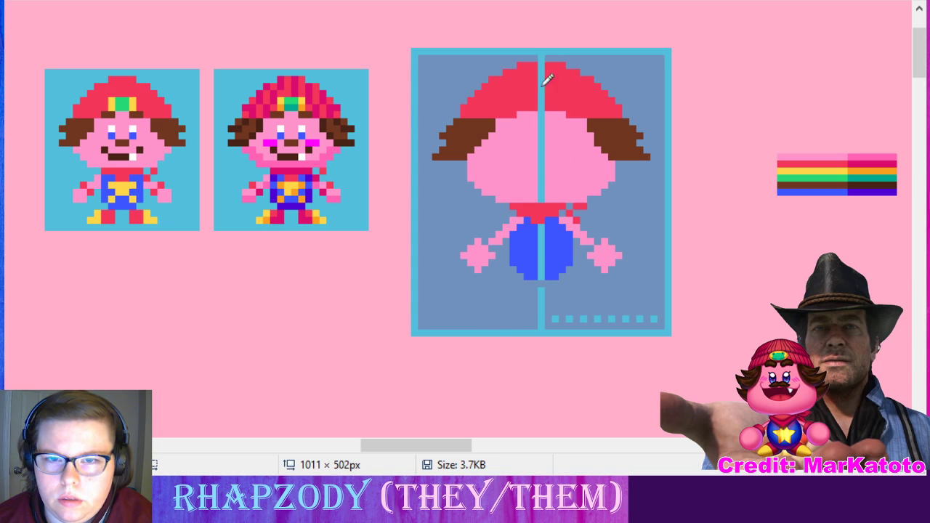
{"action": "mouse_move", "coordinate": [542, 291]}
{"action": "left_mouse_down"}
{"action": "mouse_move", "coordinate": [554, 315]}
{"action": "mouse_move", "coordinate": [651, 318]}
{"action": "mouse_move", "coordinate": [638, 324]}
{"action": "left_mouse_up"}
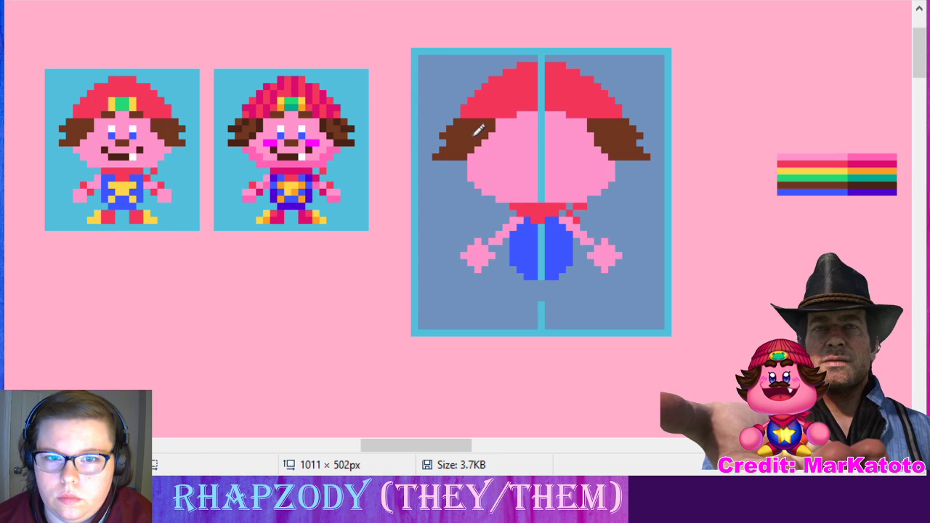
- Draw matching brown eyebrows with stepped outer ends beside the centre line, and add stray brown pixels beside the right hair
{"action": "mouse_move", "coordinate": [528, 121]}
{"action": "left_mouse_down"}
{"action": "mouse_move", "coordinate": [516, 125]}
{"action": "mouse_move", "coordinate": [570, 124]}
{"action": "left_mouse_up"}
{"action": "left_click", "coordinate": [555, 125]}
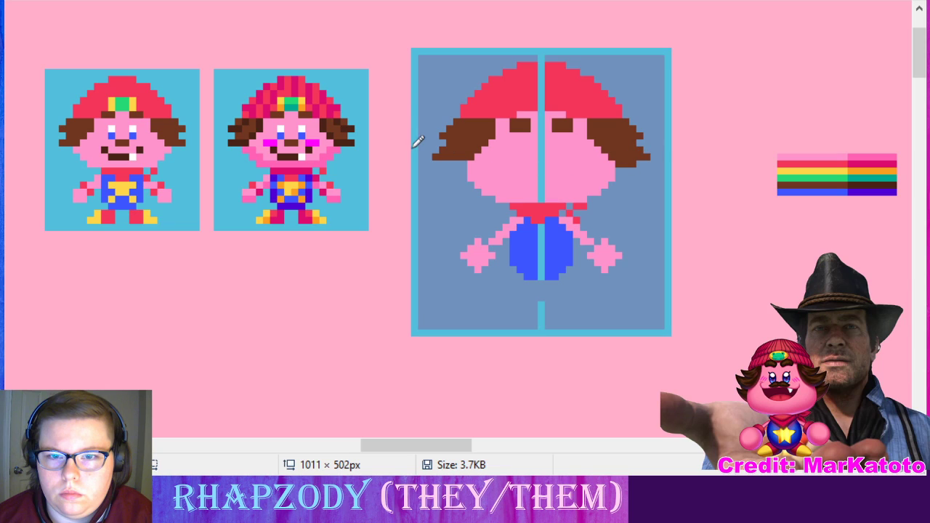
{"action": "left_click", "coordinate": [653, 149]}
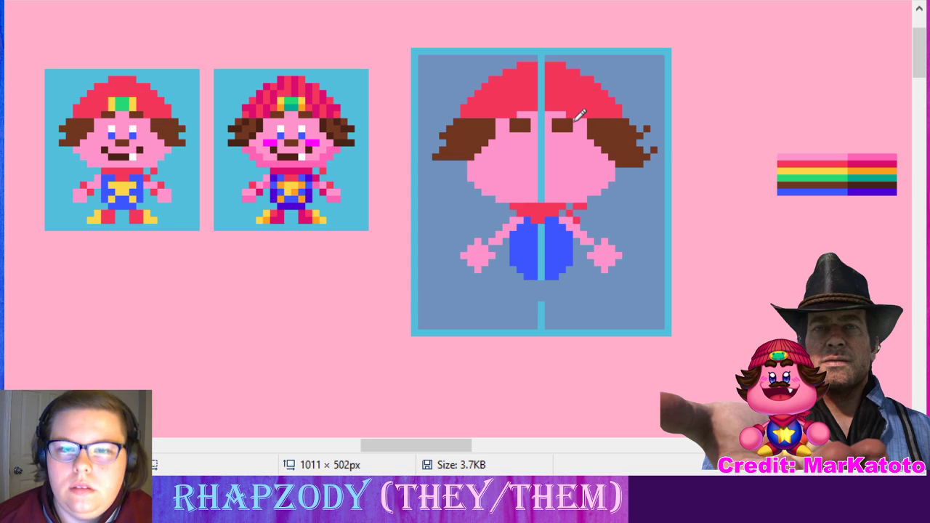
{"action": "left_click", "coordinate": [575, 128]}
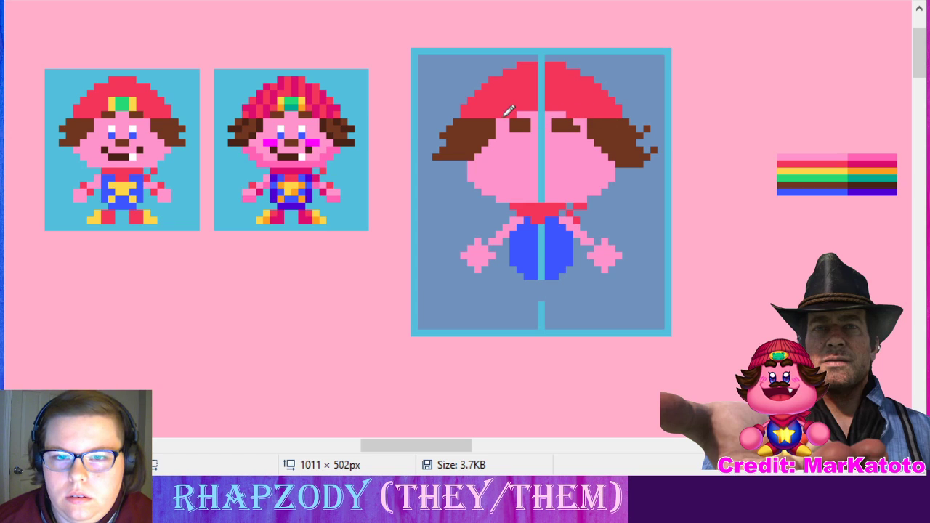
{"action": "left_click", "coordinate": [505, 129]}
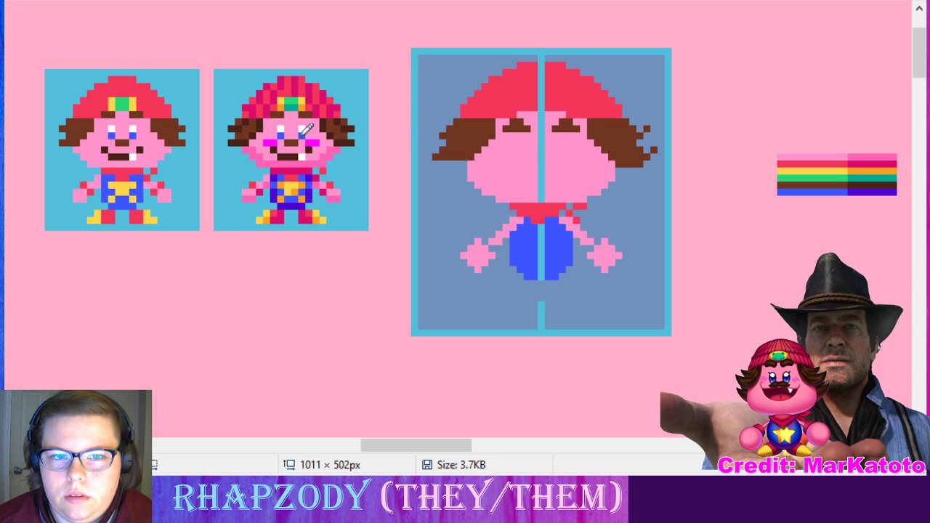
- Draw two blue eyes beneath the eyebrows, each two pixels wide and three pixels tall, evenly spaced about the centre line
{"action": "left_click", "coordinate": [563, 148]}
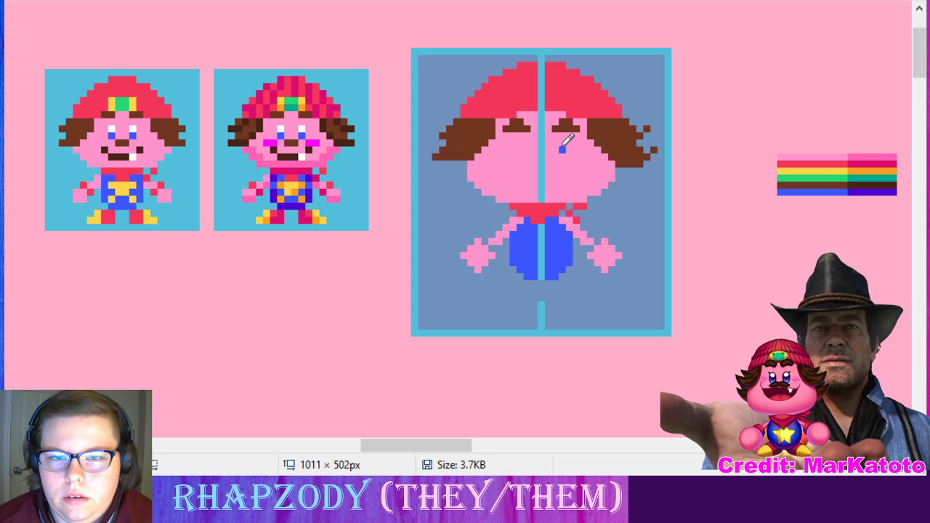
{"action": "left_click_drag", "start_coordinate": [565, 142], "coordinate": [571, 156]}
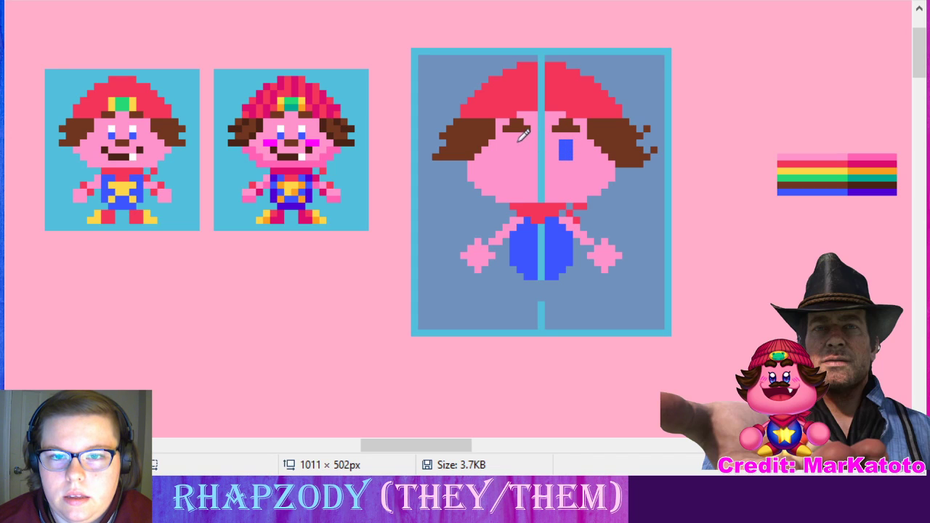
{"action": "left_click_drag", "start_coordinate": [517, 135], "coordinate": [523, 151]}
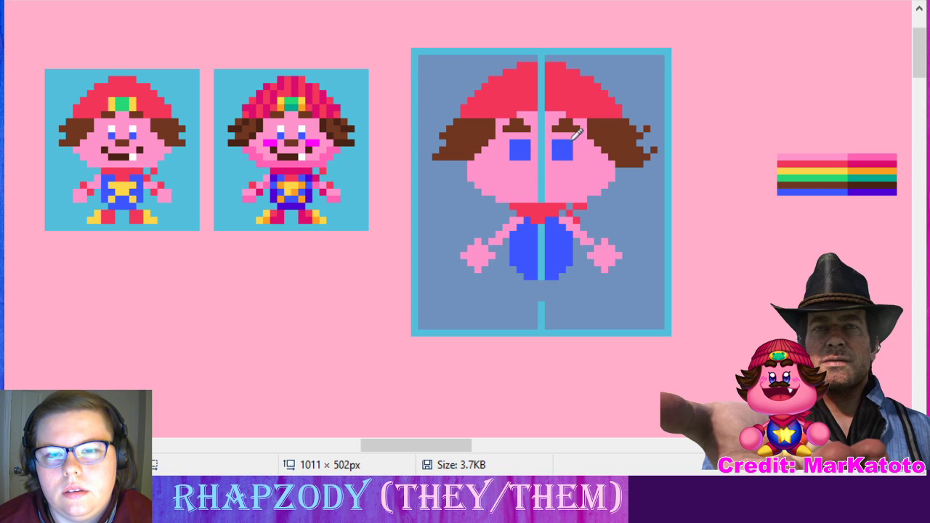
{"action": "left_click_drag", "start_coordinate": [513, 141], "coordinate": [514, 160]}
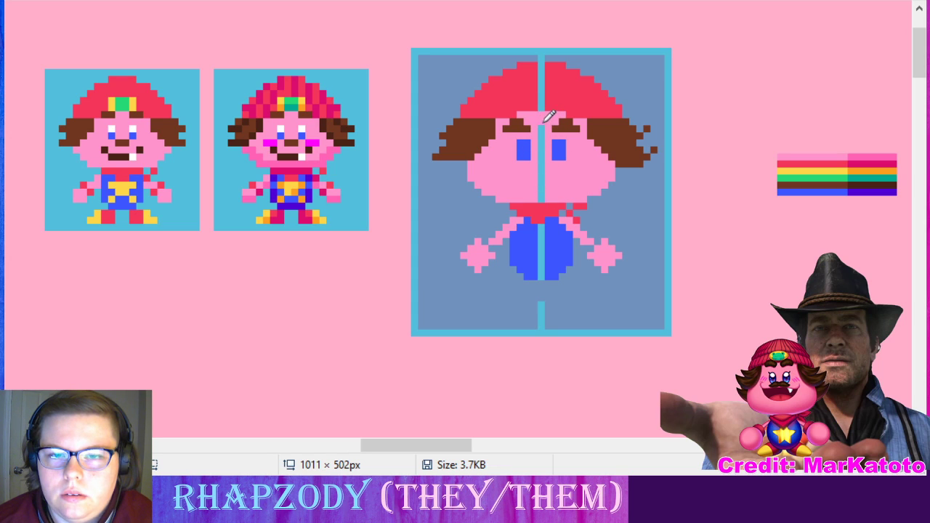
- Cover the guide line across the face in pink and add a white highlight pixel at each eye's upper inner corner
{"action": "left_click_drag", "start_coordinate": [549, 116], "coordinate": [545, 188]}
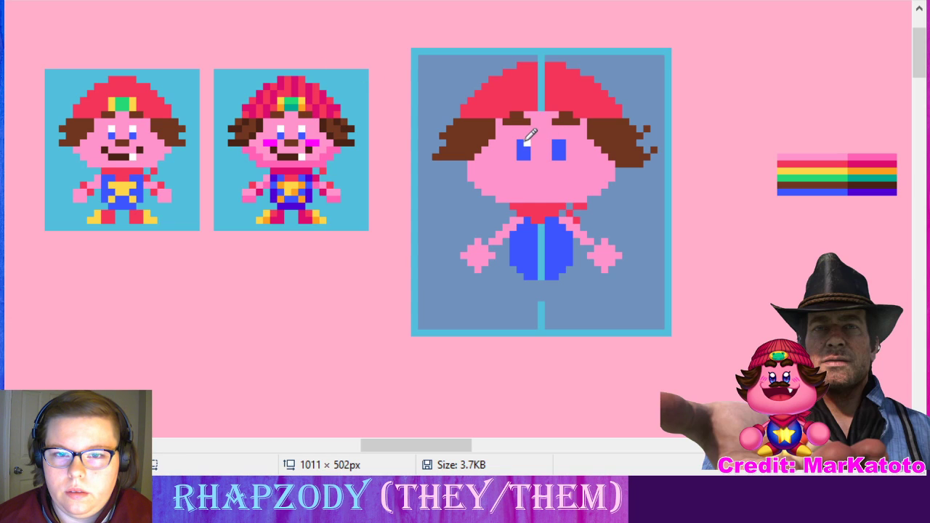
{"action": "left_click", "coordinate": [549, 143]}
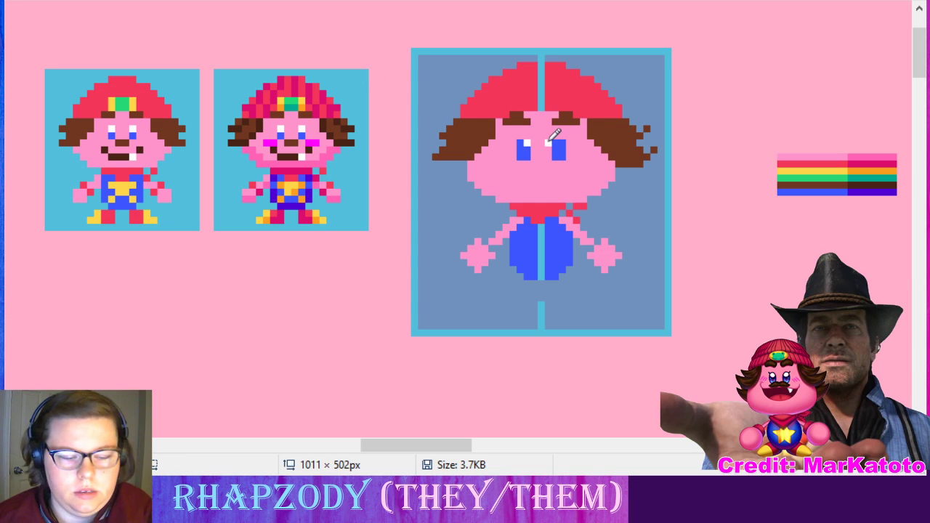
{"action": "key", "text": "ctrl+z"}
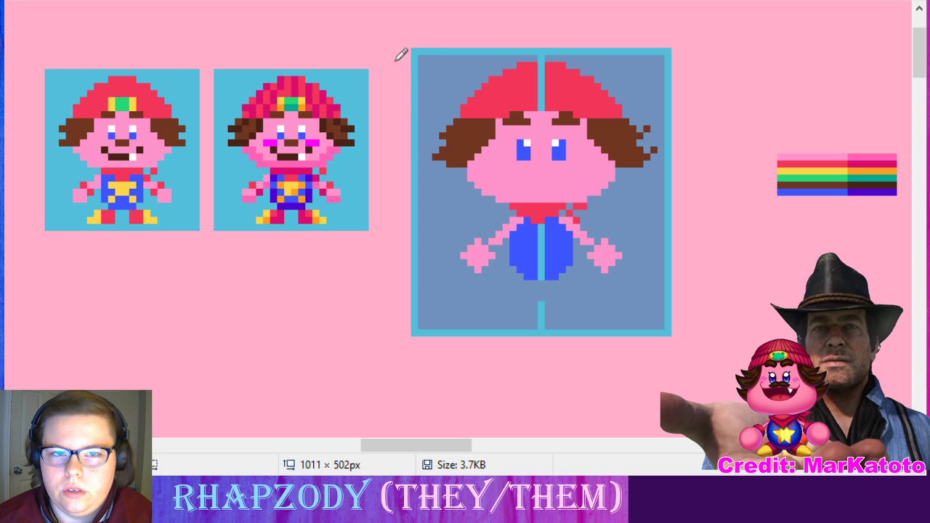
- Extend the brown hair with matching stray pixels and lower locks on both sides, and reshape the red cap with a narrower, lower brim
{"action": "left_click", "coordinate": [428, 149]}
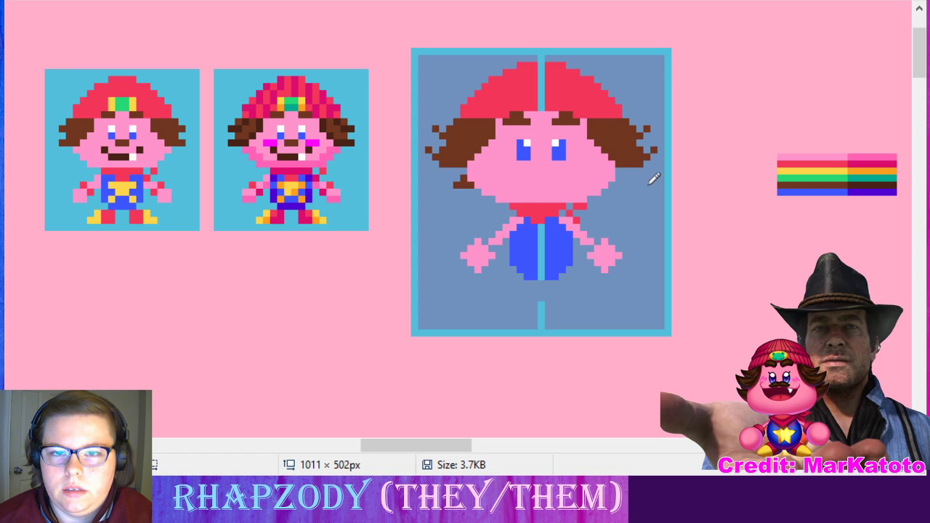
{"action": "left_click", "coordinate": [450, 185]}
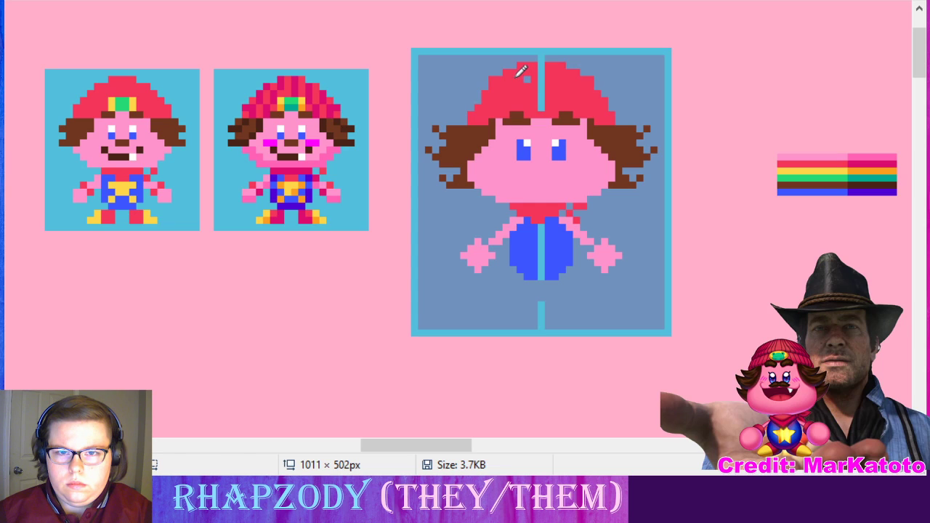
- Cover the guide line through the red cap in red and clear the dotted marks along its upper part
{"action": "left_click", "coordinate": [556, 79]}
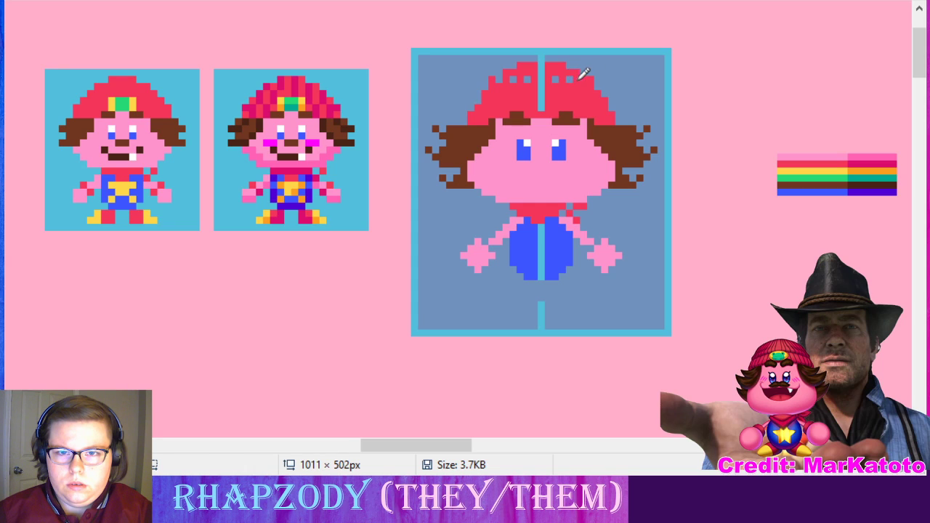
{"action": "left_click_drag", "start_coordinate": [590, 73], "coordinate": [500, 80]}
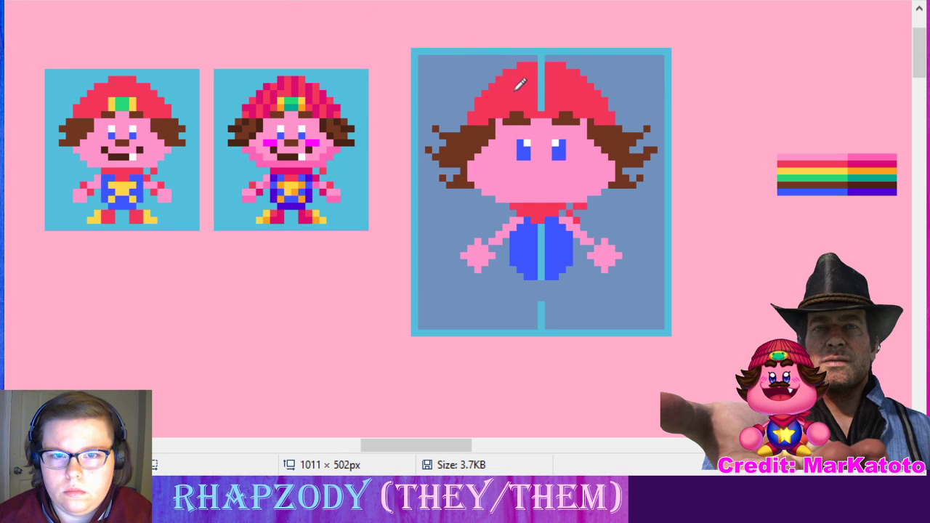
{"action": "left_click_drag", "start_coordinate": [546, 59], "coordinate": [546, 113]}
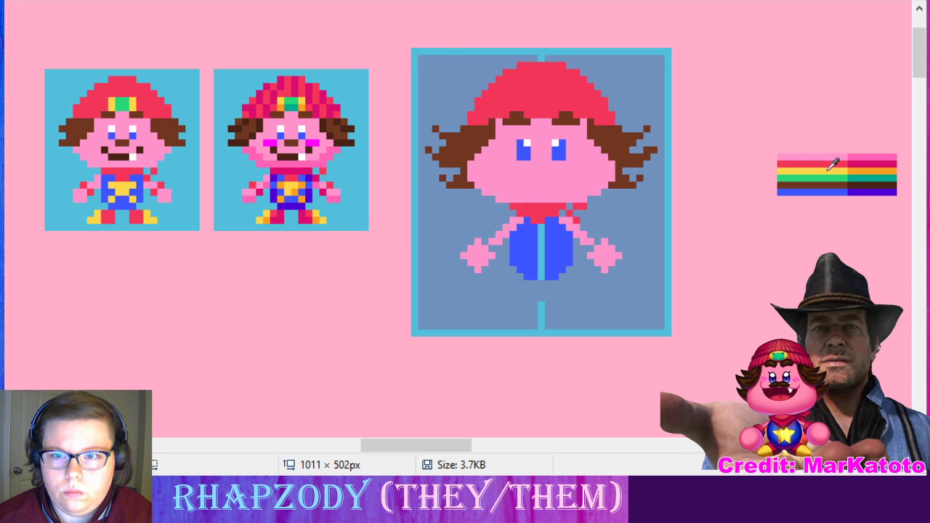
- Draw a rounded yellow badge at the cap's lower centre, seven pixels wide and four pixels tall
{"action": "left_click", "coordinate": [534, 107]}
{"action": "left_click", "coordinate": [542, 106]}
{"action": "left_click", "coordinate": [548, 107]}
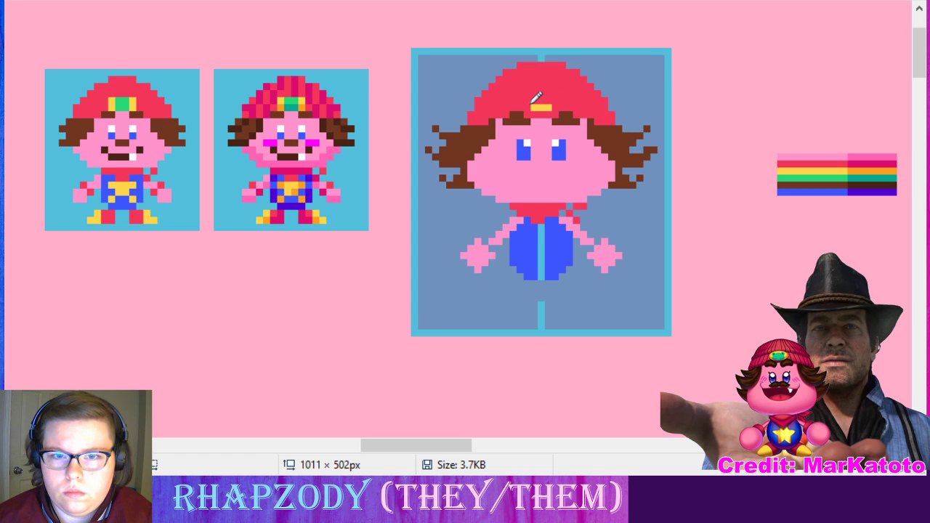
{"action": "left_click_drag", "start_coordinate": [531, 96], "coordinate": [555, 97]}
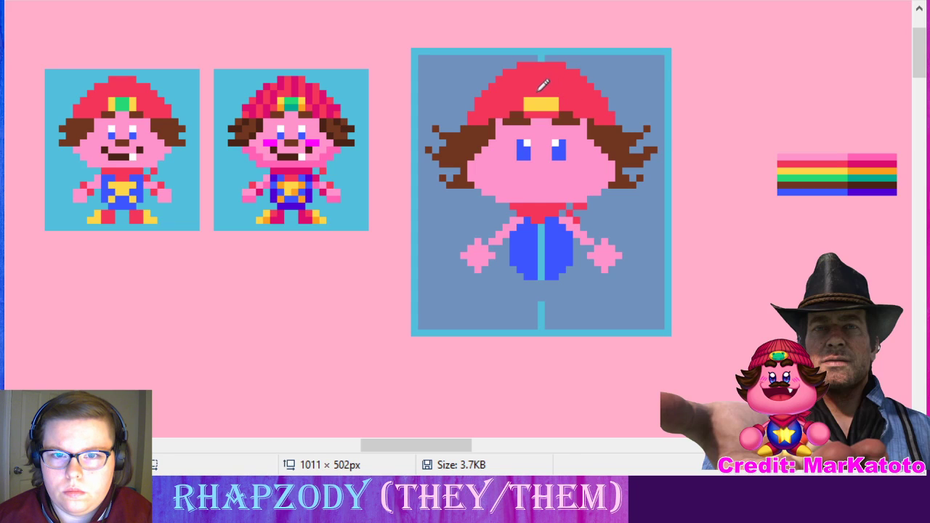
{"action": "left_click", "coordinate": [541, 93]}
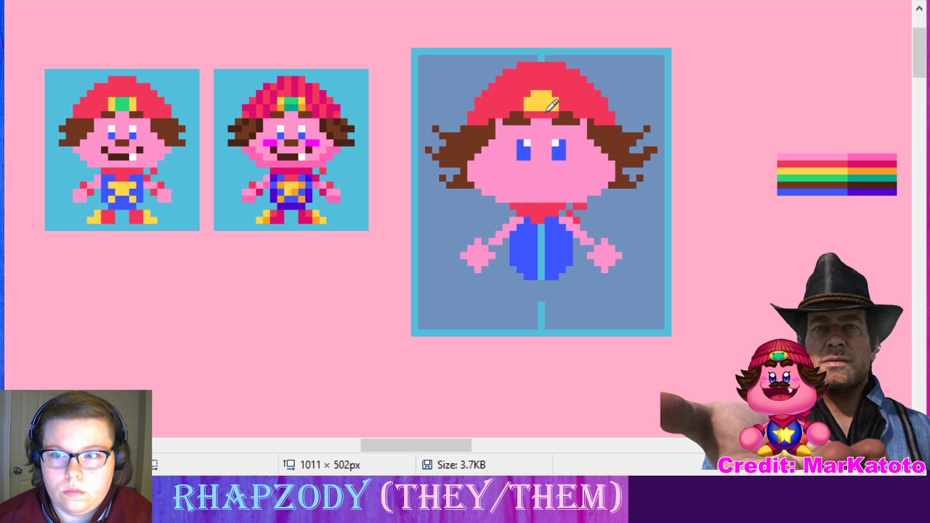
{"action": "left_click_drag", "start_coordinate": [547, 112], "coordinate": [534, 112]}
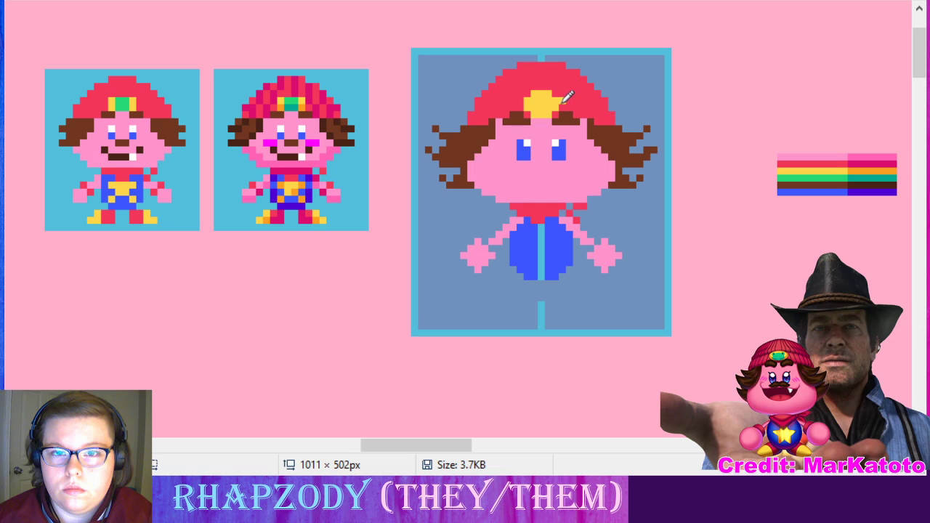
{"action": "left_click_drag", "start_coordinate": [521, 104], "coordinate": [521, 107]}
{"action": "left_click", "coordinate": [529, 94]}
{"action": "left_click", "coordinate": [554, 94]}
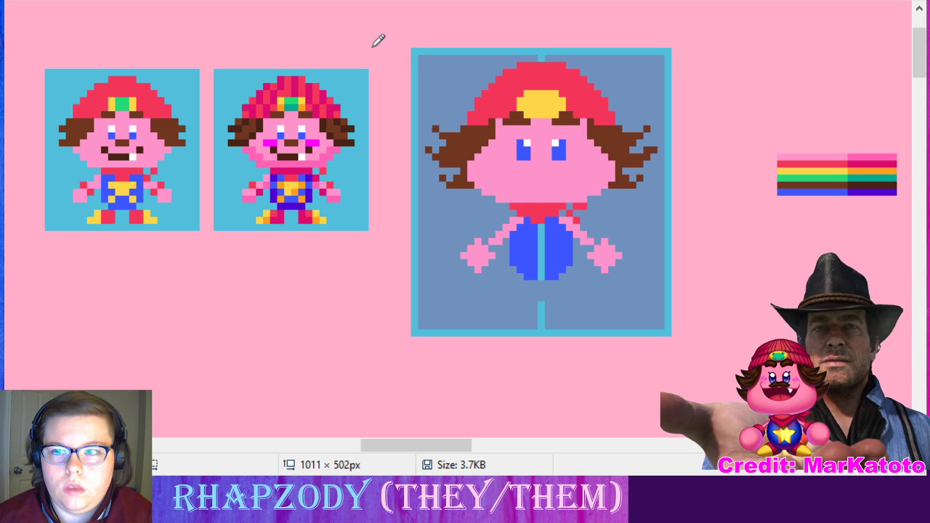
- Paint a green emblem inside the cap's yellow badge, with a notched upper edge and a yellow rim
{"action": "left_click", "coordinate": [312, 0]}
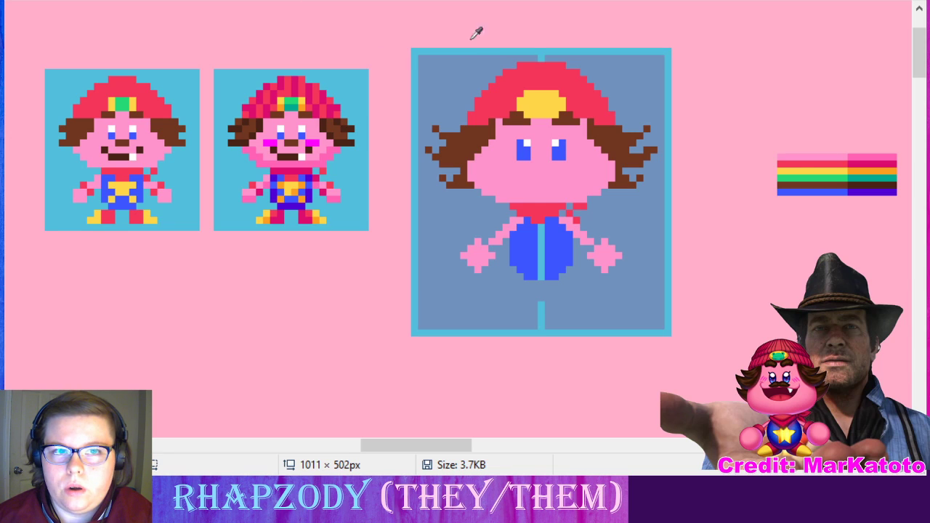
{"action": "left_click", "coordinate": [798, 174]}
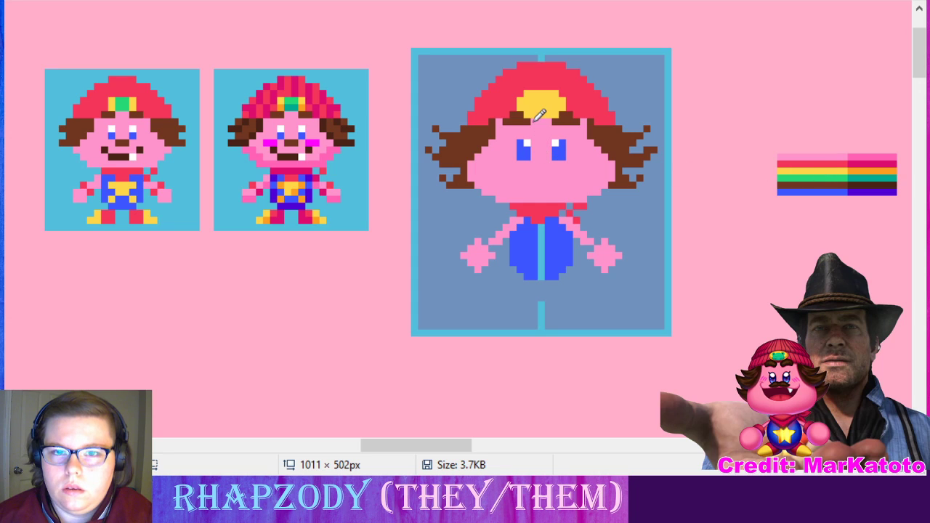
{"action": "mouse_move", "coordinate": [538, 95]}
{"action": "left_mouse_down"}
{"action": "mouse_move", "coordinate": [553, 93]}
{"action": "mouse_move", "coordinate": [545, 97]}
{"action": "mouse_move", "coordinate": [554, 104]}
{"action": "mouse_move", "coordinate": [534, 112]}
{"action": "left_mouse_up"}
{"action": "left_click", "coordinate": [554, 105]}
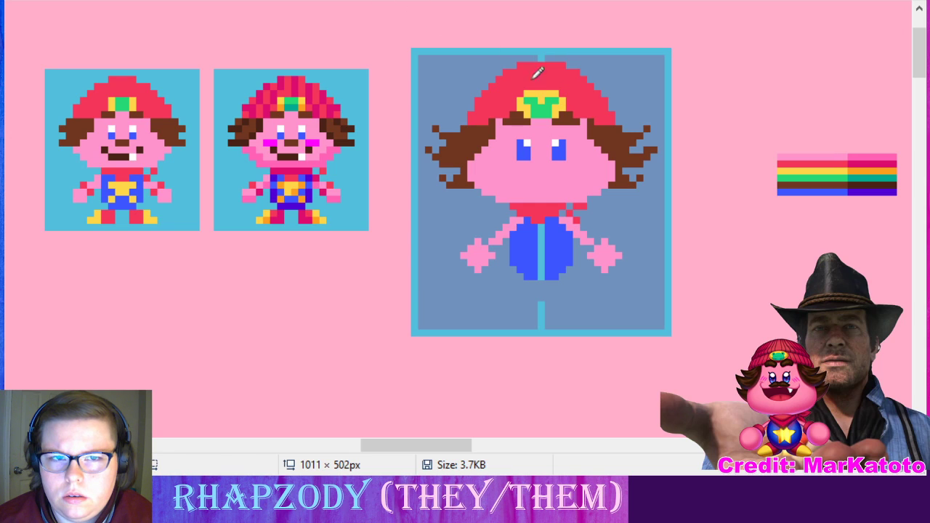
{"action": "left_click", "coordinate": [560, 92]}
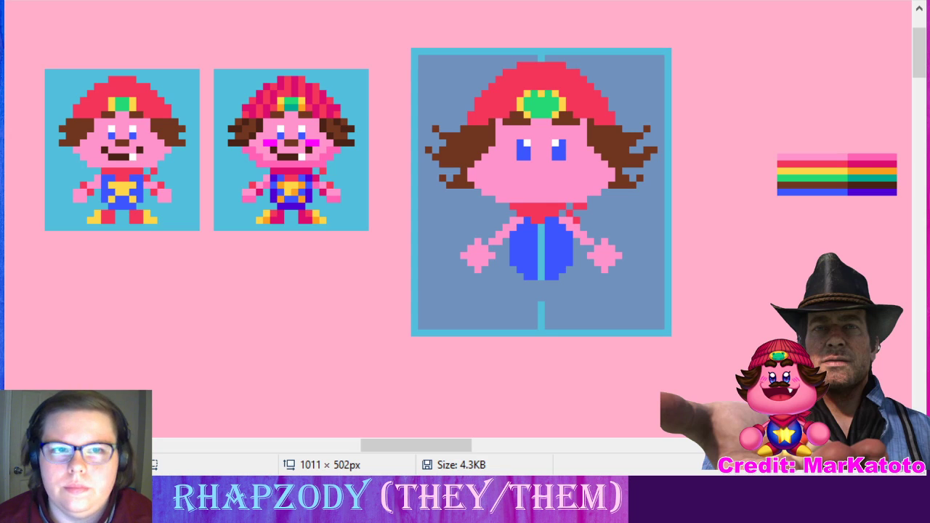
- Cover the guide line running down the body in the overalls' blue
{"action": "key", "text": "k"}
{"action": "left_click", "coordinate": [559, 244]}
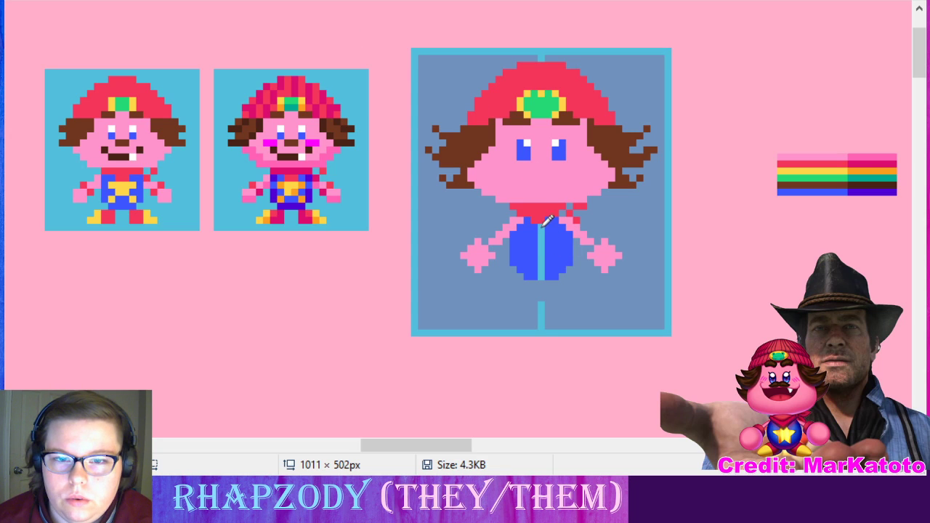
{"action": "left_click_drag", "start_coordinate": [543, 219], "coordinate": [545, 279]}
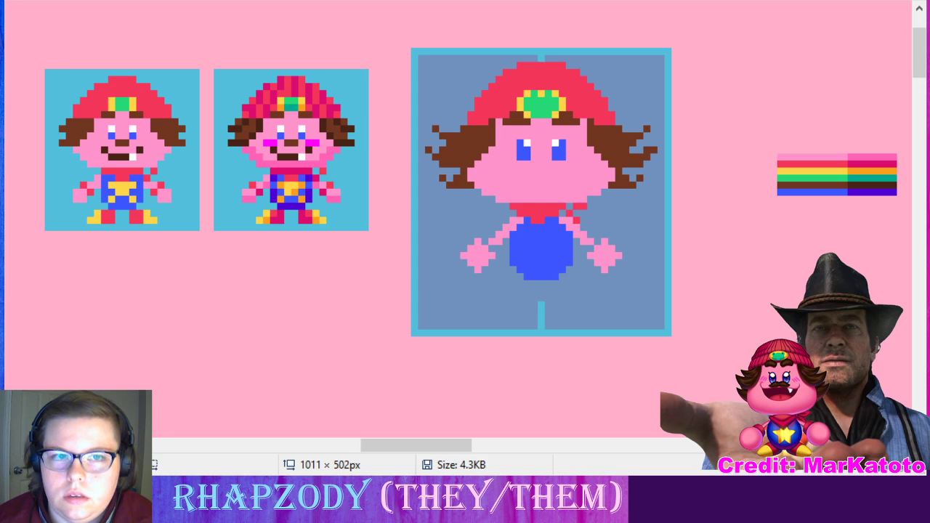
- Draw two red feet, each three by three pixels, at the lower corners of the blue body
{"action": "left_click", "coordinate": [568, 277]}
{"action": "left_click", "coordinate": [566, 283]}
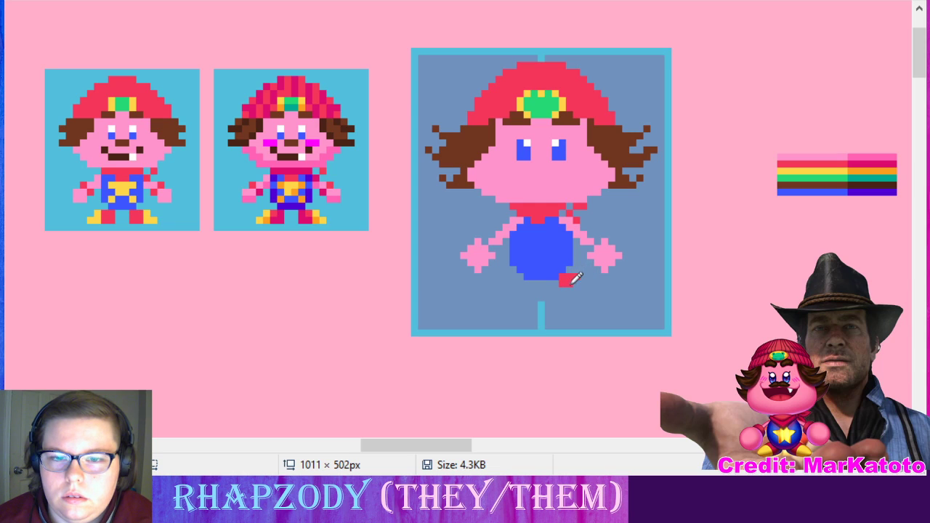
{"action": "left_click", "coordinate": [577, 284]}
{"action": "left_click", "coordinate": [571, 291]}
{"action": "left_click", "coordinate": [564, 291]}
{"action": "left_click", "coordinate": [580, 292]}
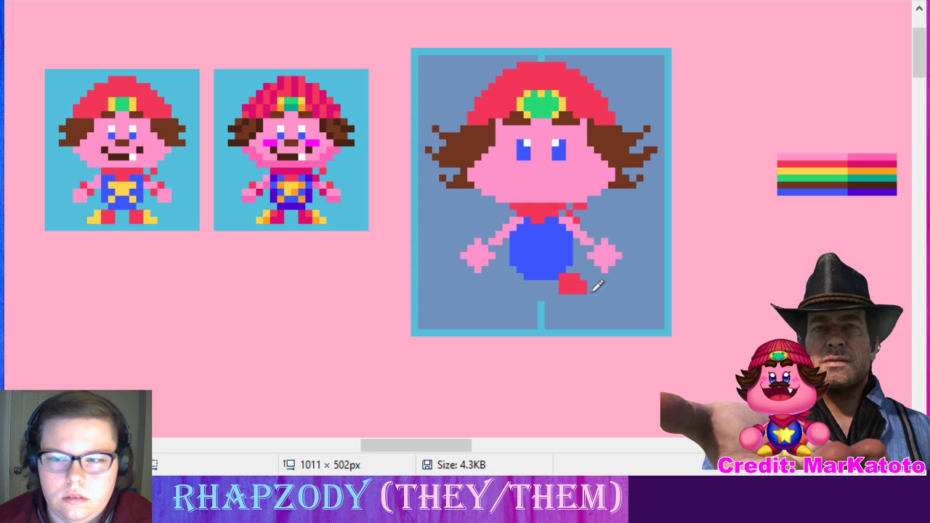
{"action": "key", "text": "ctrl+z"}
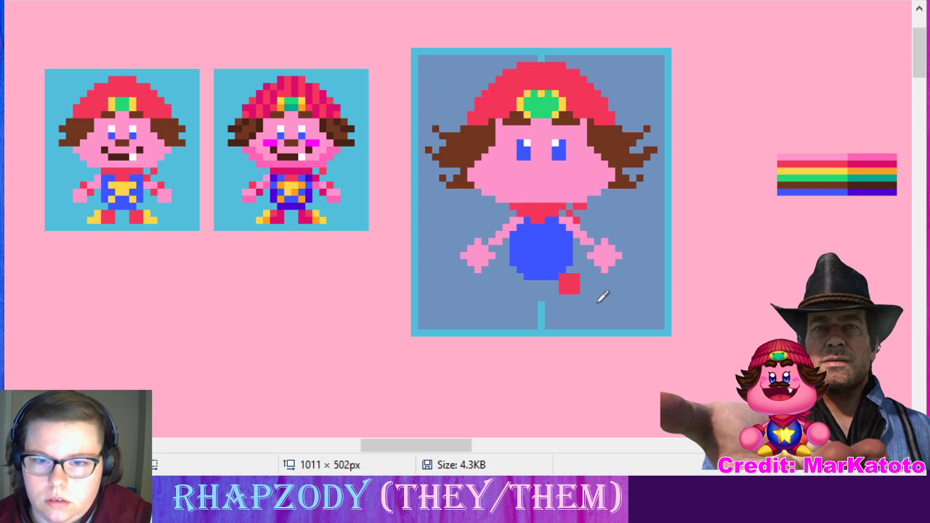
{"action": "left_click", "coordinate": [517, 280]}
{"action": "mouse_move", "coordinate": [521, 284]}
{"action": "left_mouse_down"}
{"action": "mouse_move", "coordinate": [506, 289]}
{"action": "mouse_move", "coordinate": [507, 277]}
{"action": "left_mouse_up"}
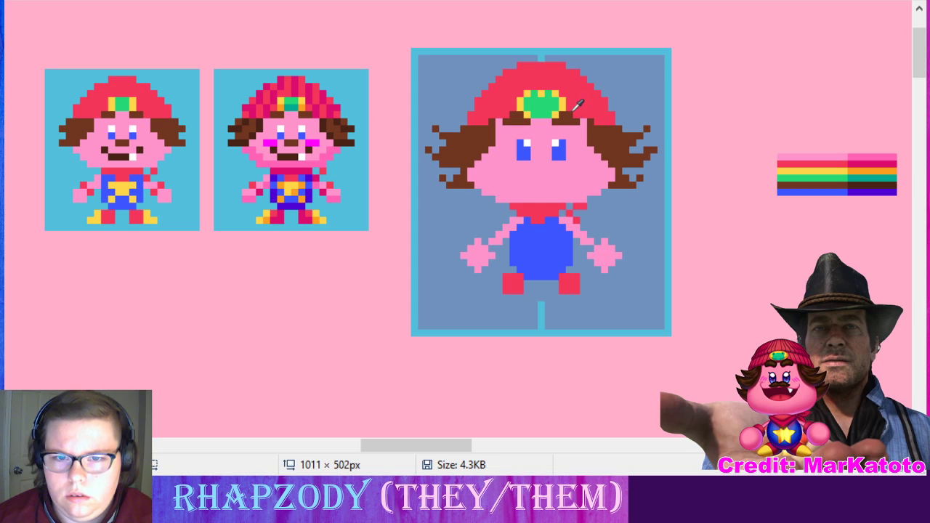
- Add stepped yellow toes to the outer side of each red foot and widen the feet inward in red
{"action": "left_click", "coordinate": [591, 292]}
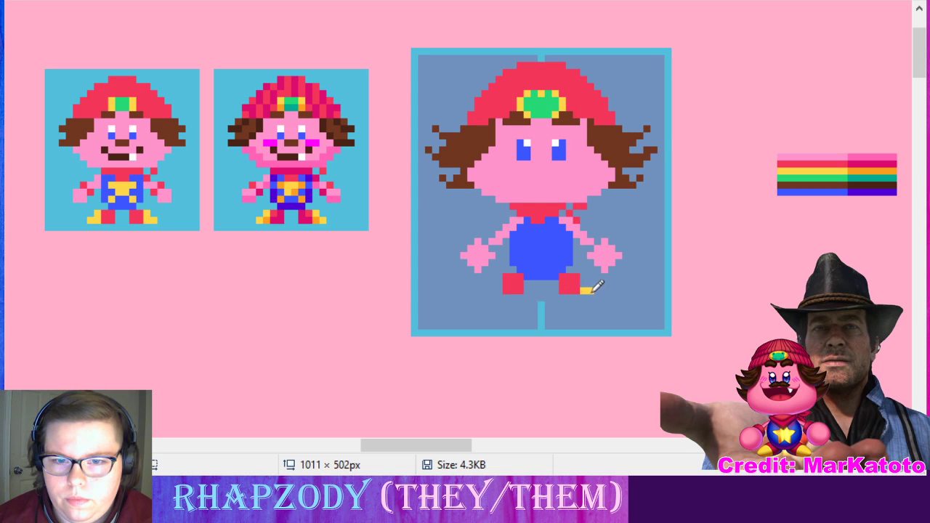
{"action": "left_click", "coordinate": [584, 284]}
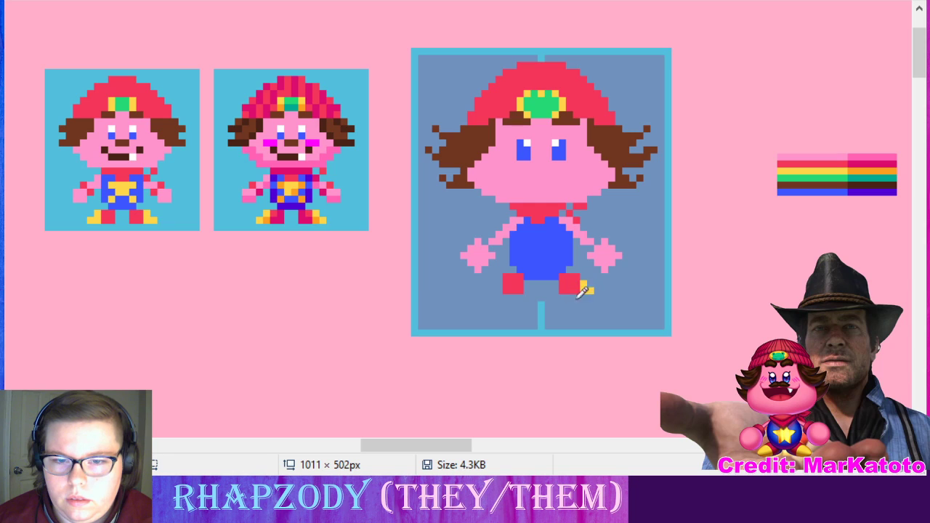
{"action": "left_click", "coordinate": [495, 287]}
{"action": "left_click", "coordinate": [485, 288]}
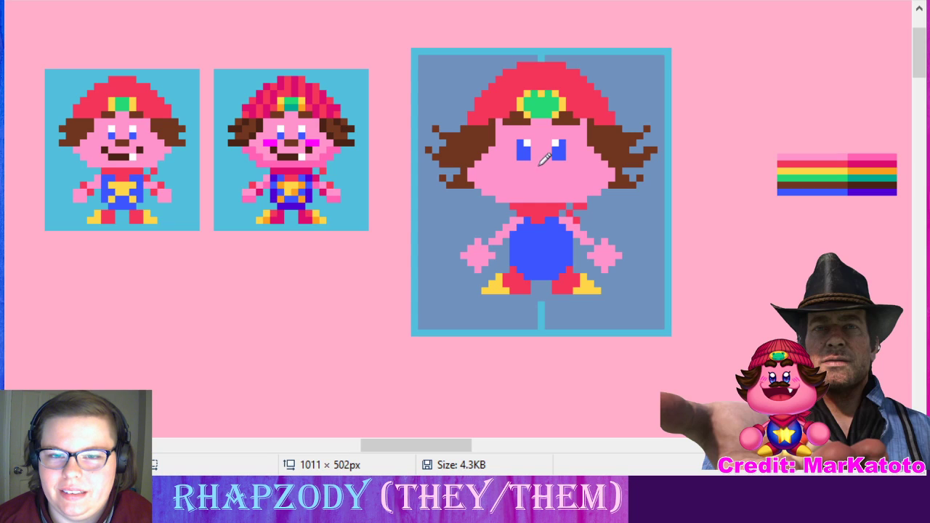
- Draw a brown moustache centred beneath the eyes, with a three-pixel upper row and a five-pixel lower row
{"action": "left_click_drag", "start_coordinate": [529, 169], "coordinate": [554, 165]}
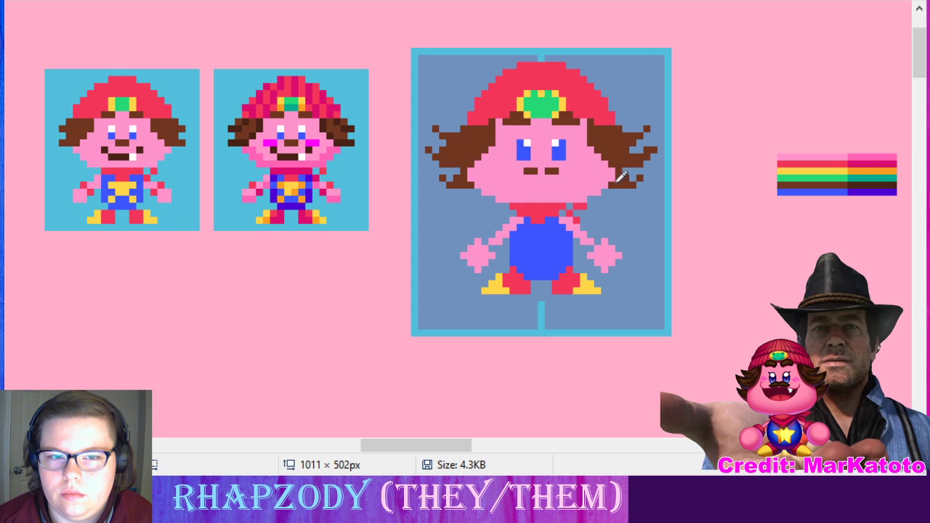
{"action": "left_click", "coordinate": [529, 163]}
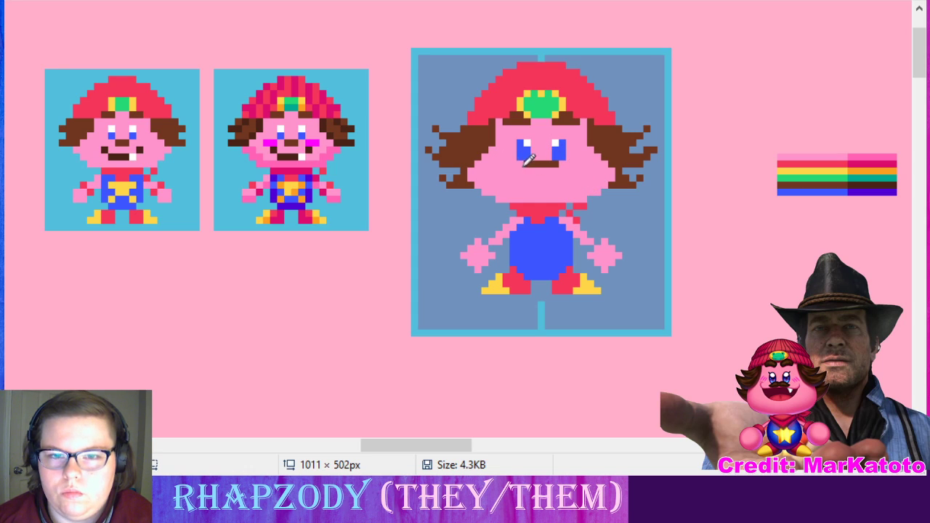
{"action": "left_click", "coordinate": [563, 172]}
{"action": "left_click", "coordinate": [519, 171]}
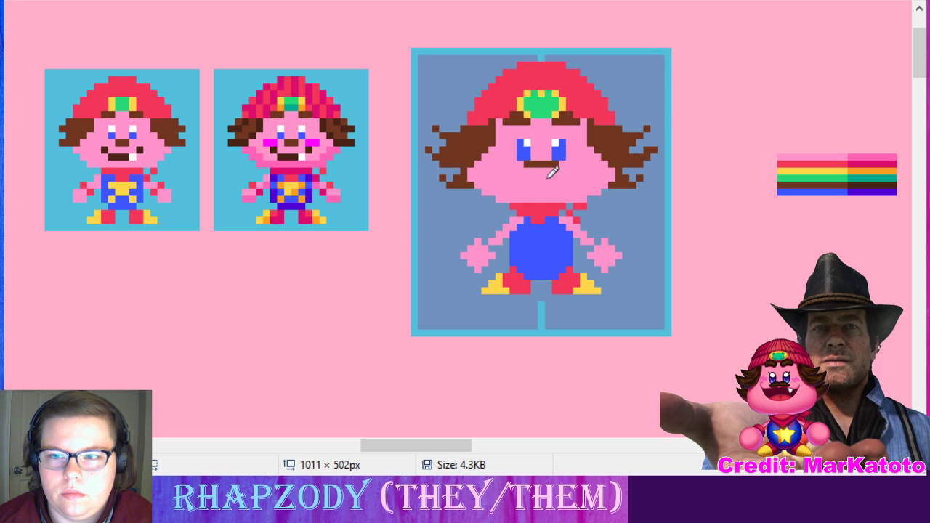
{"action": "left_click", "coordinate": [538, 167]}
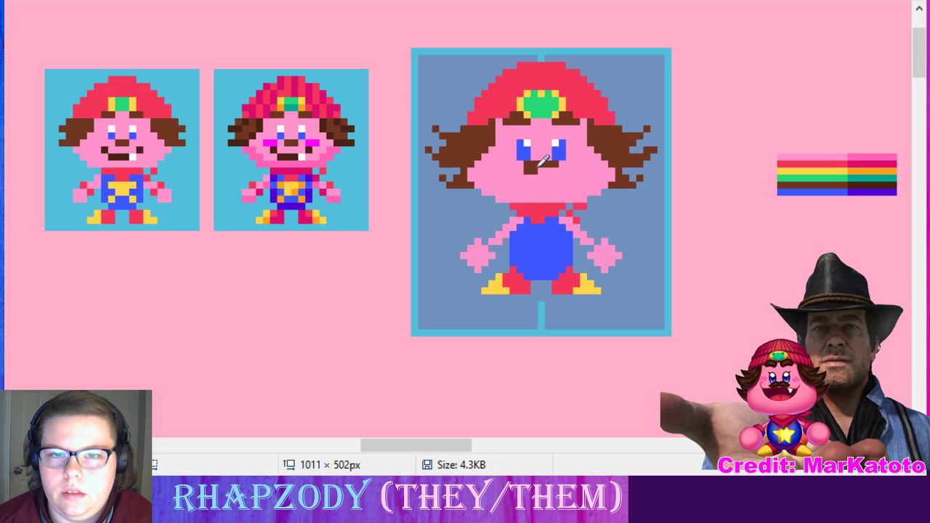
{"action": "left_click", "coordinate": [551, 168]}
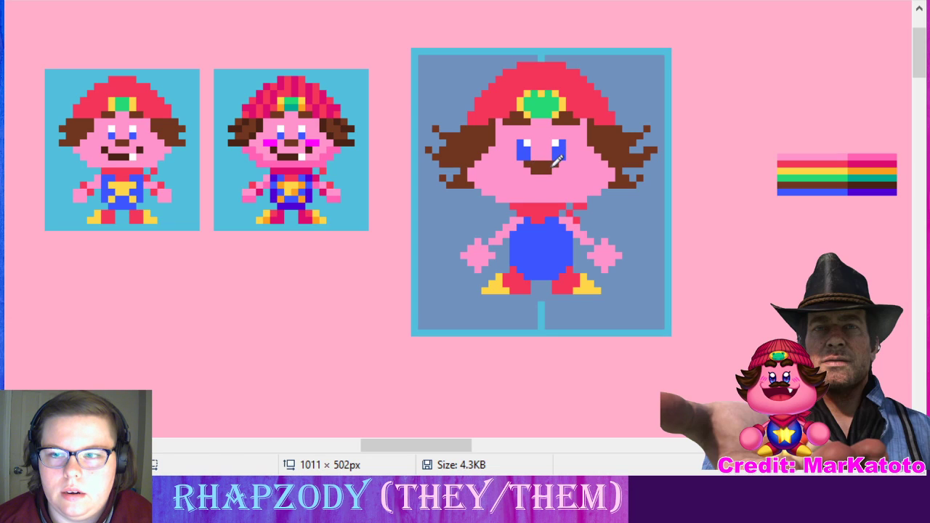
{"action": "left_click", "coordinate": [530, 169]}
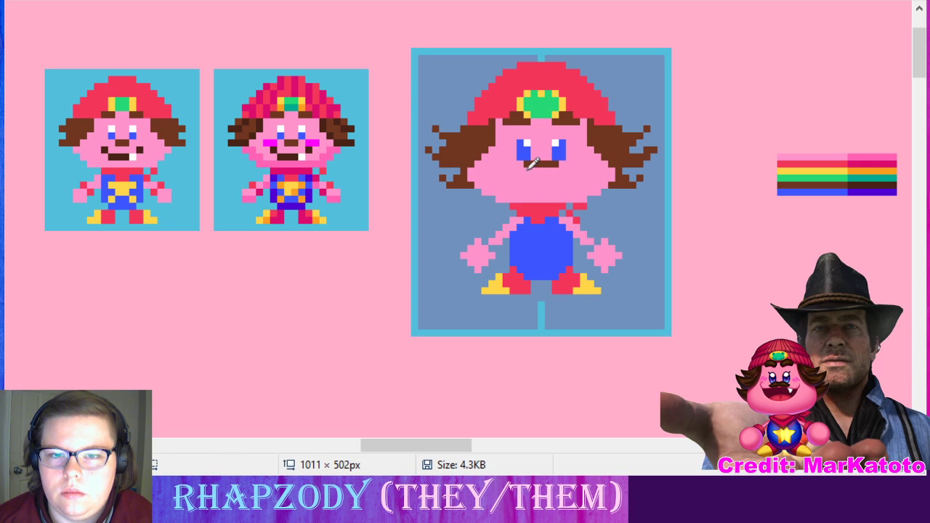
{"action": "left_click_drag", "start_coordinate": [531, 167], "coordinate": [552, 166]}
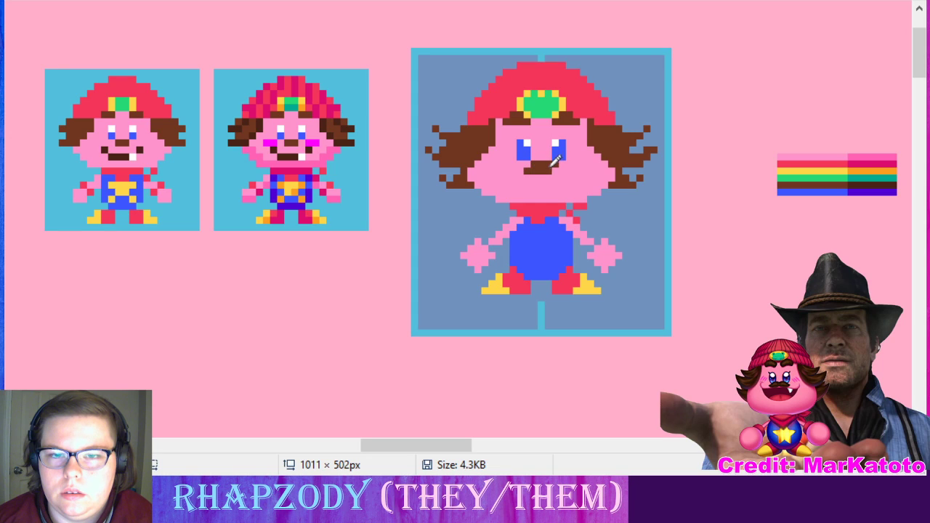
{"action": "left_click", "coordinate": [556, 171]}
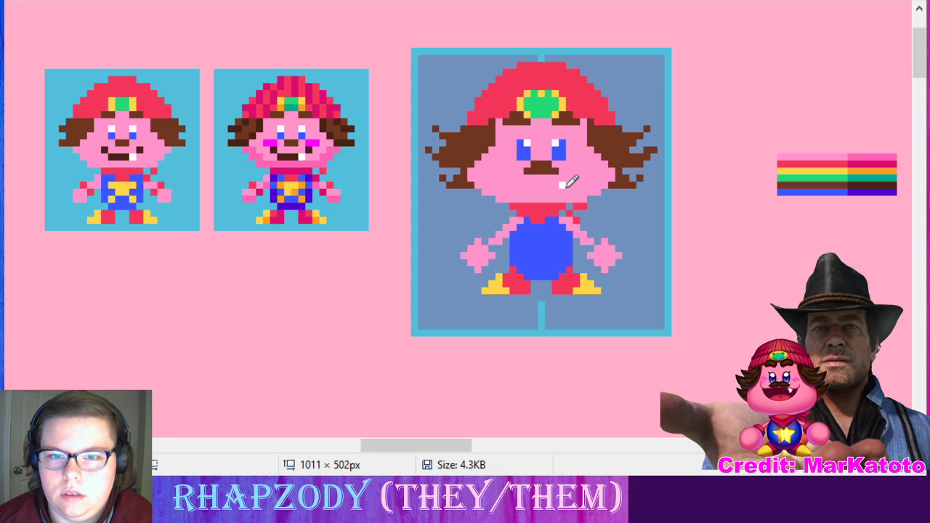
- Draw a three-pixel white tooth on the lower right of the face, undoing the extra pixel beside it
{"action": "left_click_drag", "start_coordinate": [562, 185], "coordinate": [568, 190]}
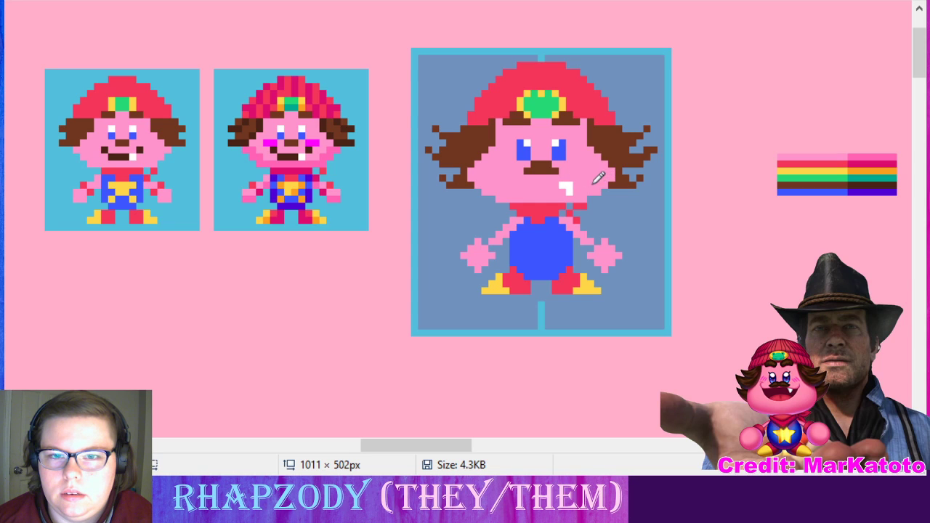
{"action": "left_click", "coordinate": [573, 185]}
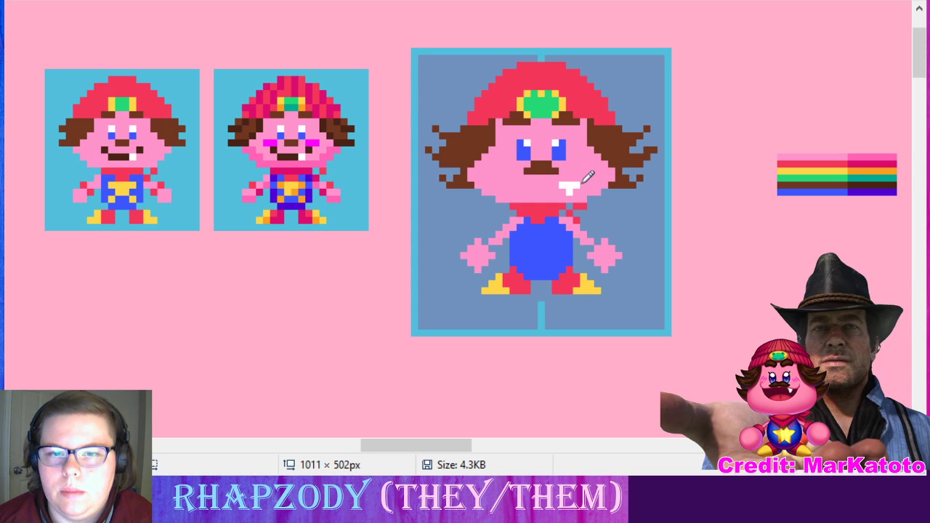
{"action": "key", "text": "ctrl+z"}
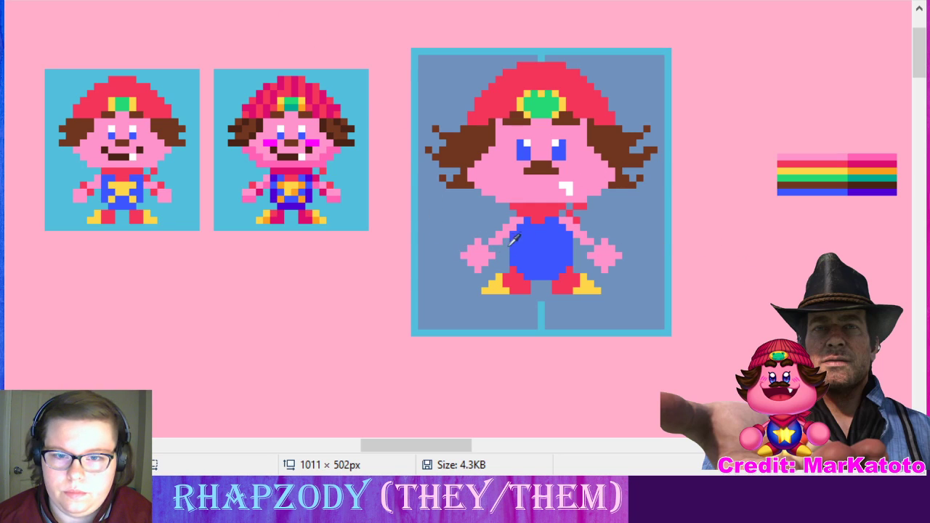
- Add red wristbands to both arms and fill the large frame's interior with the light blue of its border
{"action": "left_click", "coordinate": [485, 242]}
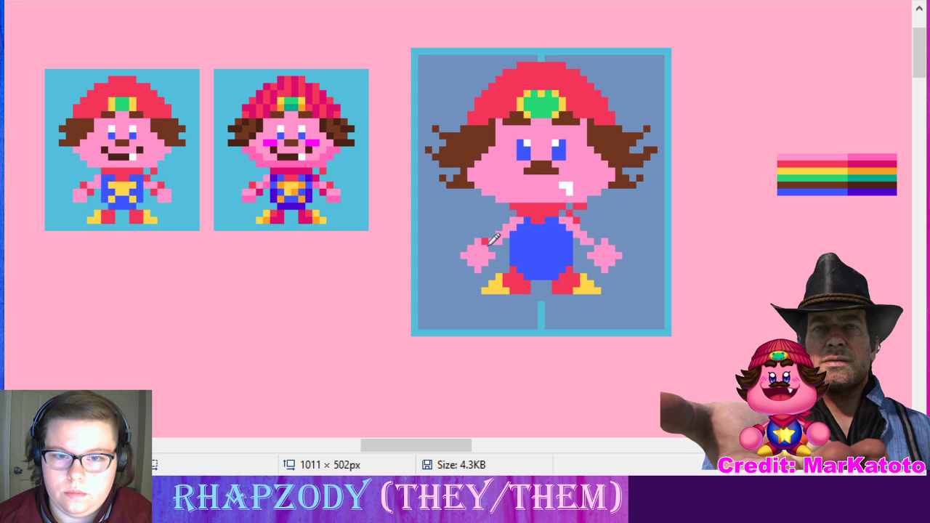
{"action": "left_click", "coordinate": [598, 242]}
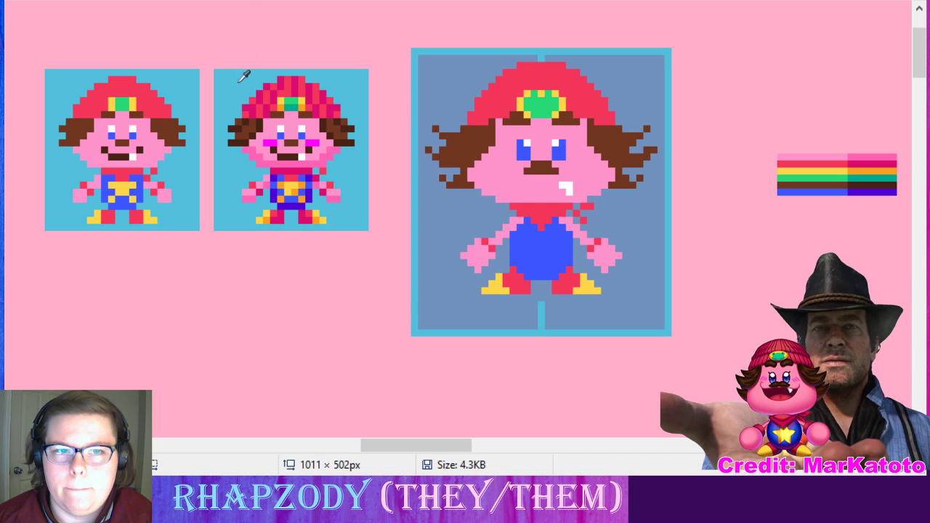
{"action": "left_click", "coordinate": [442, 79]}
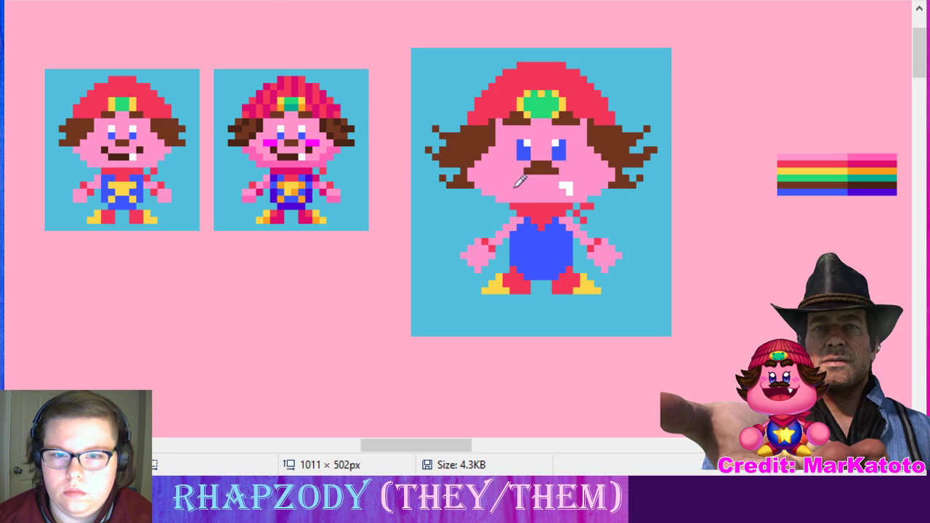
- Try a small yellow star, about five pixels wide, on the front of the large character's blue overalls, and undo it
{"action": "left_click", "coordinate": [547, 257]}
{"action": "left_click", "coordinate": [537, 262]}
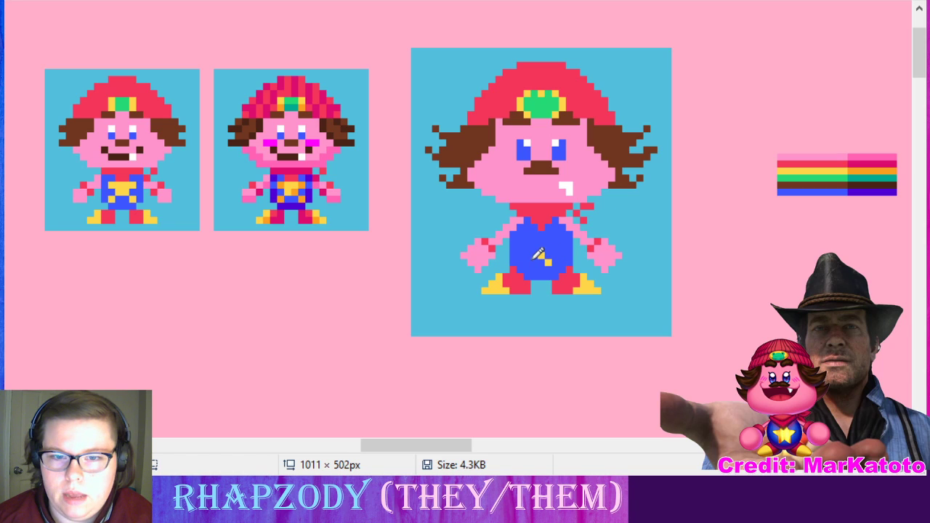
{"action": "left_click", "coordinate": [543, 250]}
{"action": "left_click", "coordinate": [542, 249]}
{"action": "left_click", "coordinate": [549, 249]}
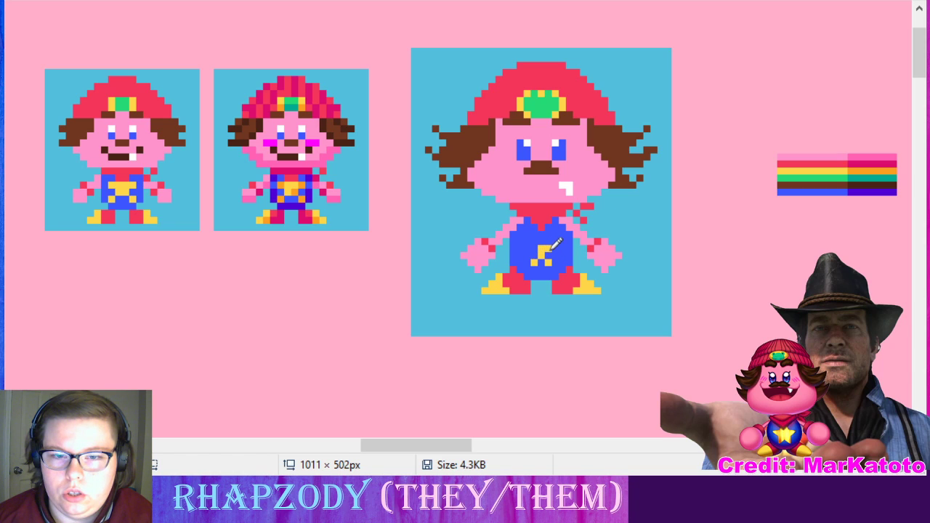
{"action": "left_click", "coordinate": [554, 250]}
{"action": "left_click", "coordinate": [534, 249]}
{"action": "left_click", "coordinate": [527, 249]}
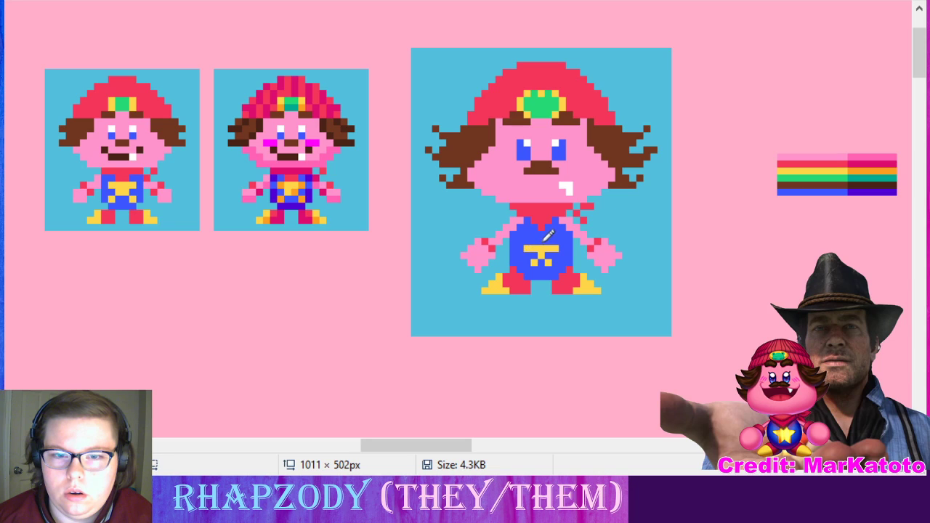
{"action": "left_click", "coordinate": [541, 242]}
{"action": "left_click", "coordinate": [535, 256]}
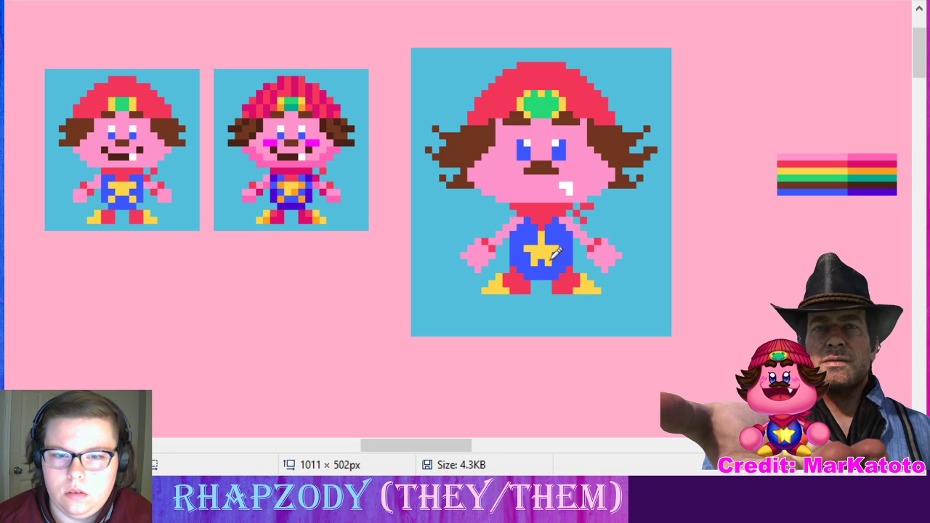
{"action": "left_click", "coordinate": [549, 256]}
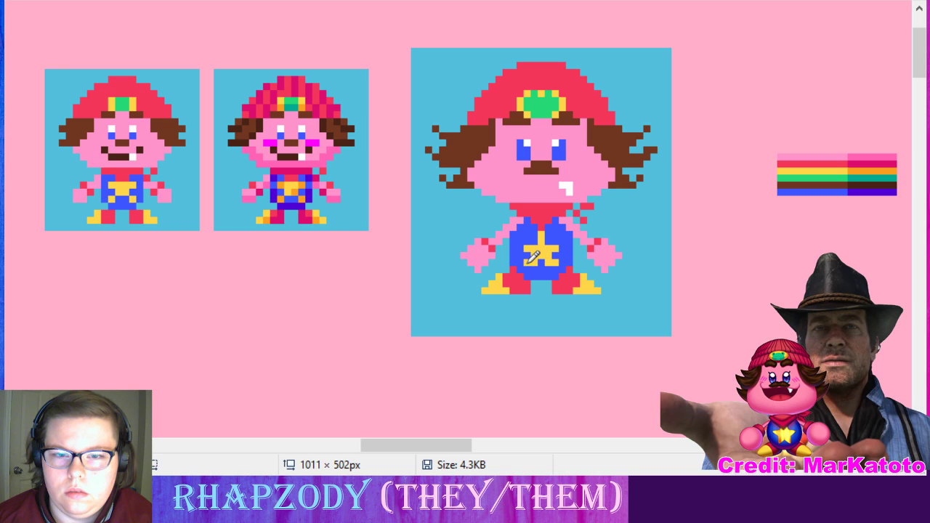
{"action": "left_click", "coordinate": [534, 241]}
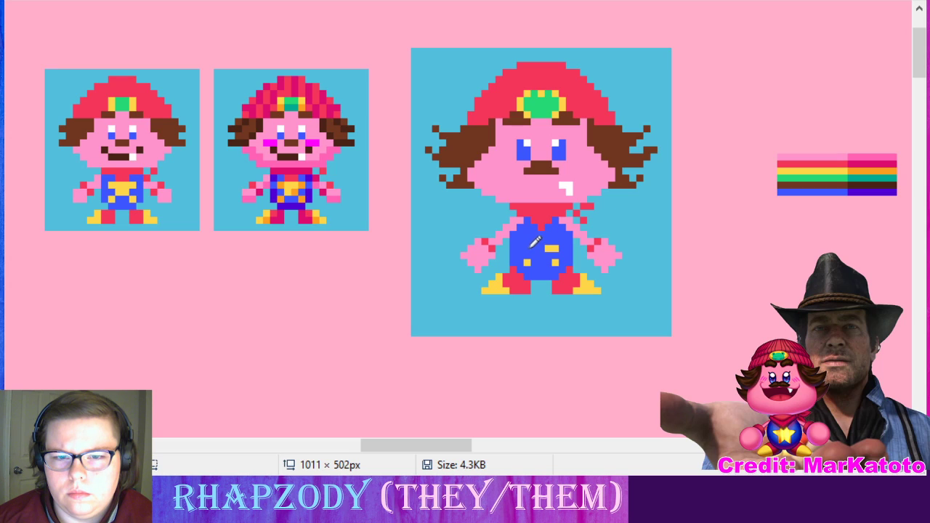
{"action": "key", "text": "ctrl+z"}
- Draw a seven-pixel-wide yellow star centred on the large character's blue overalls, with two separate lower points
{"action": "left_click", "coordinate": [562, 249]}
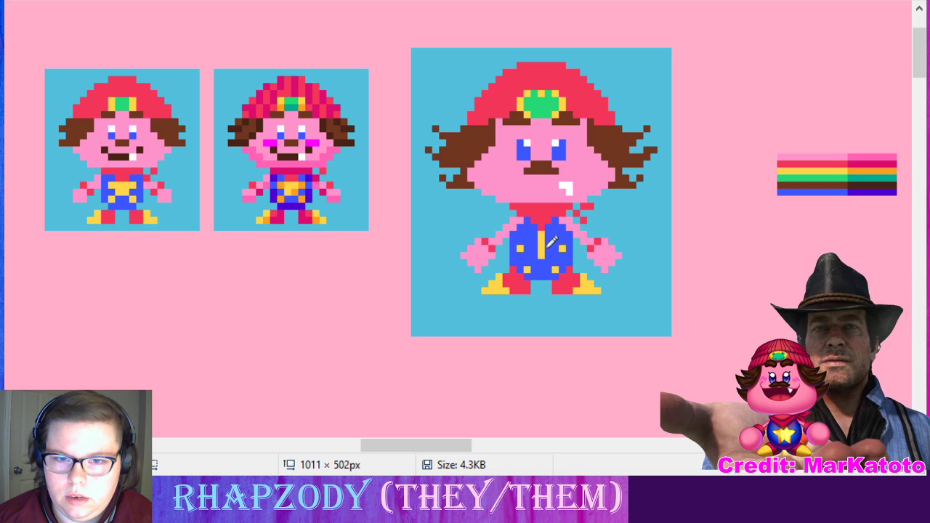
{"action": "mouse_move", "coordinate": [546, 248]}
{"action": "left_mouse_down"}
{"action": "mouse_move", "coordinate": [555, 250]}
{"action": "mouse_move", "coordinate": [533, 265]}
{"action": "left_mouse_up"}
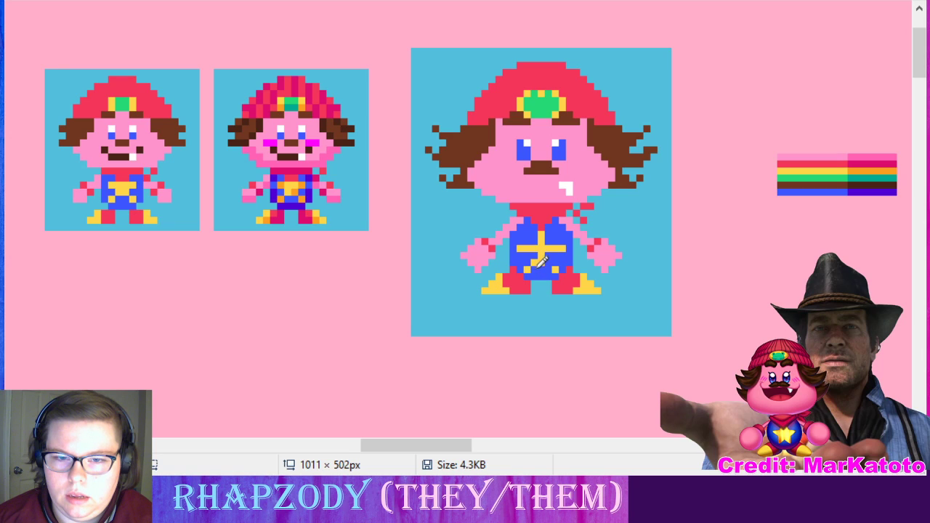
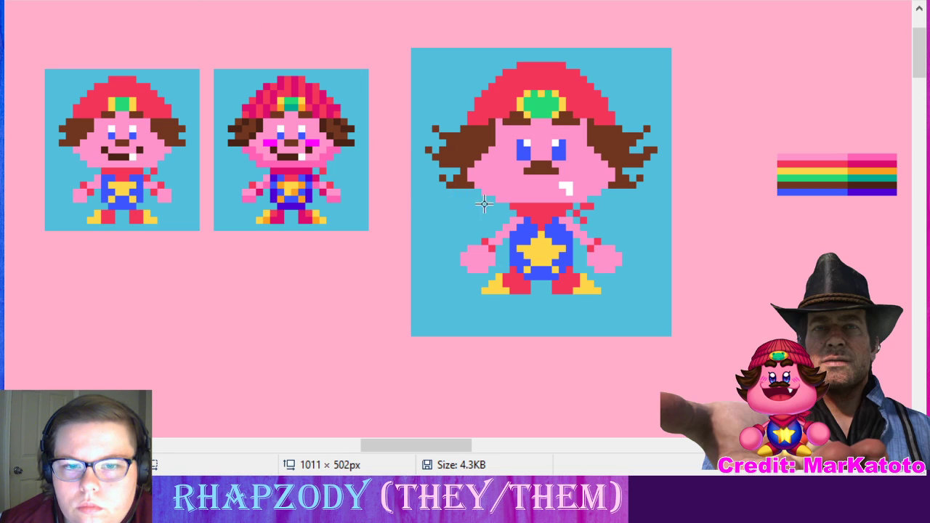
- Select the large character's body from the scarf down, including the frame's full width, and shift it down one pixel
{"action": "left_click_drag", "start_coordinate": [439, 204], "coordinate": [650, 315]}
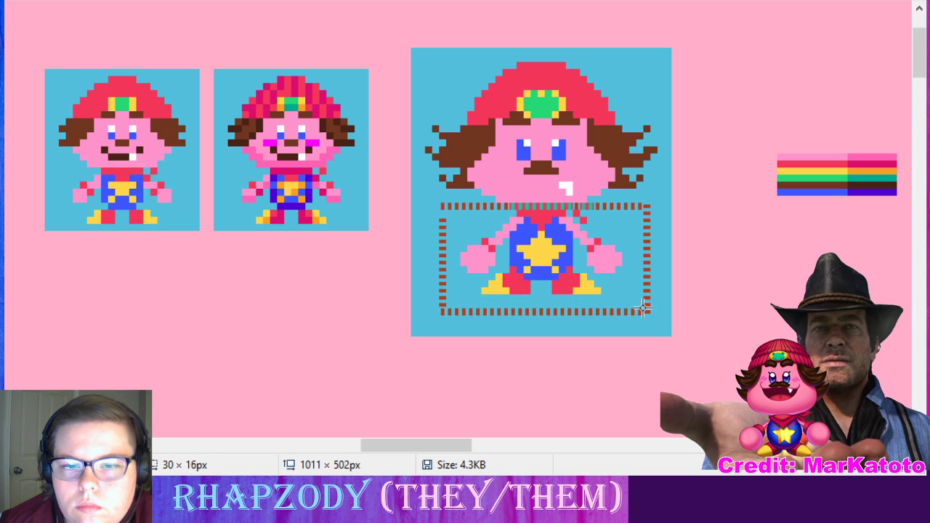
{"action": "left_click", "coordinate": [385, 192]}
{"action": "left_click_drag", "start_coordinate": [404, 204], "coordinate": [685, 353]}
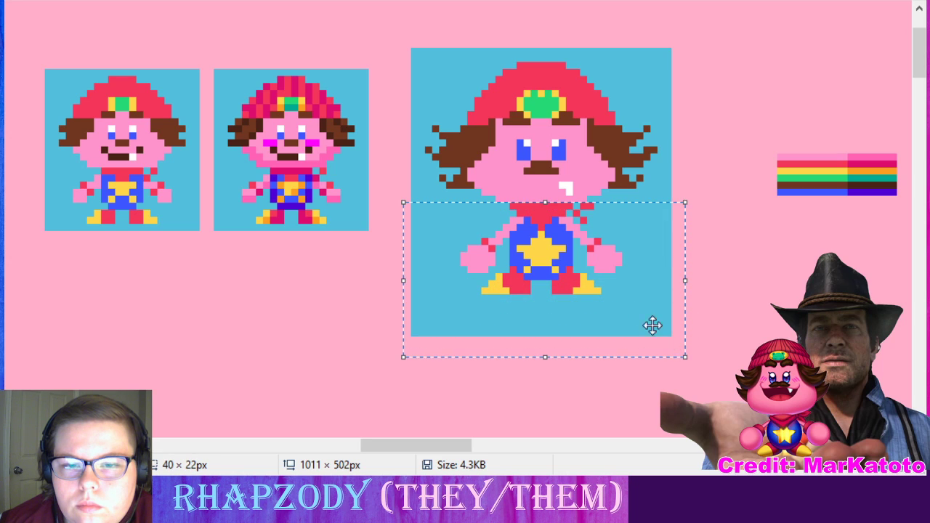
{"action": "key", "text": "Down"}
{"action": "key", "text": "Down"}
{"action": "key", "text": "Up"}
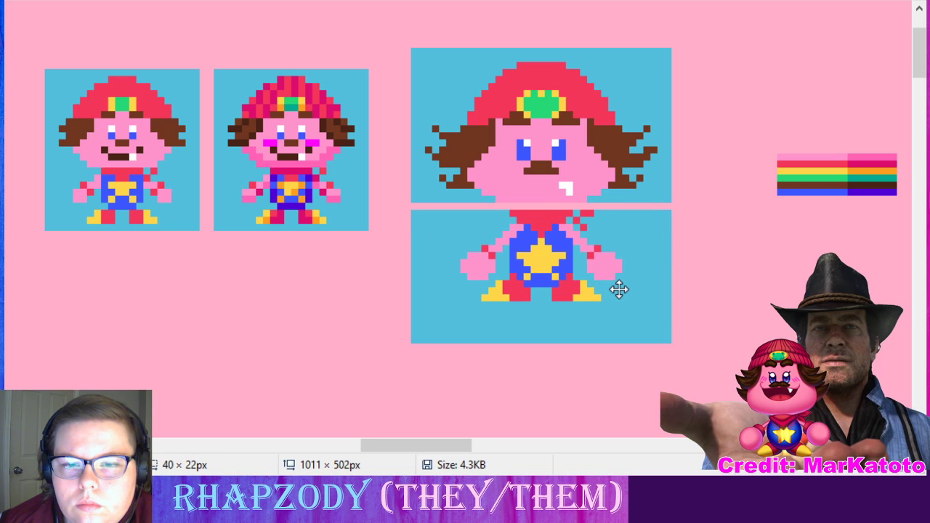
{"action": "left_click", "coordinate": [646, 190]}
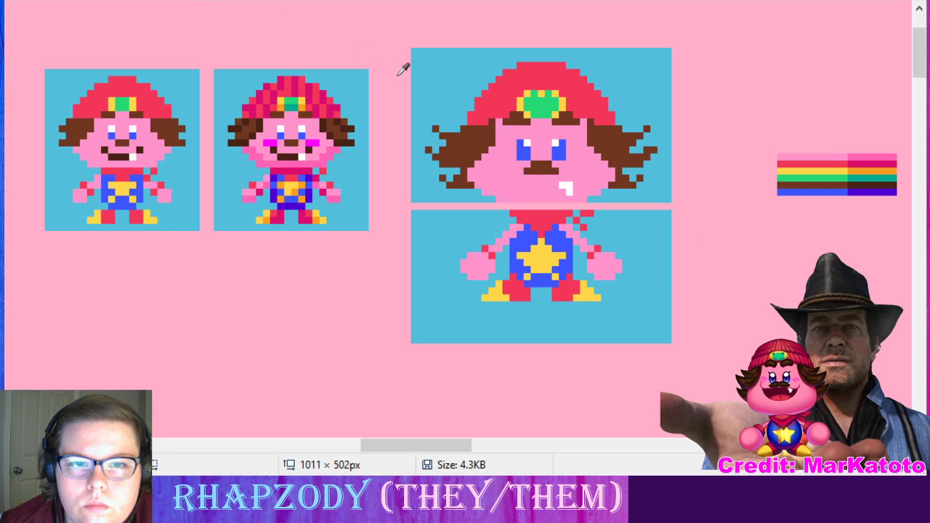
- Close the gap between head and body with the frame's light blue, capping both ends and filling the row
{"action": "left_click", "coordinate": [422, 68]}
{"action": "left_click", "coordinate": [416, 206]}
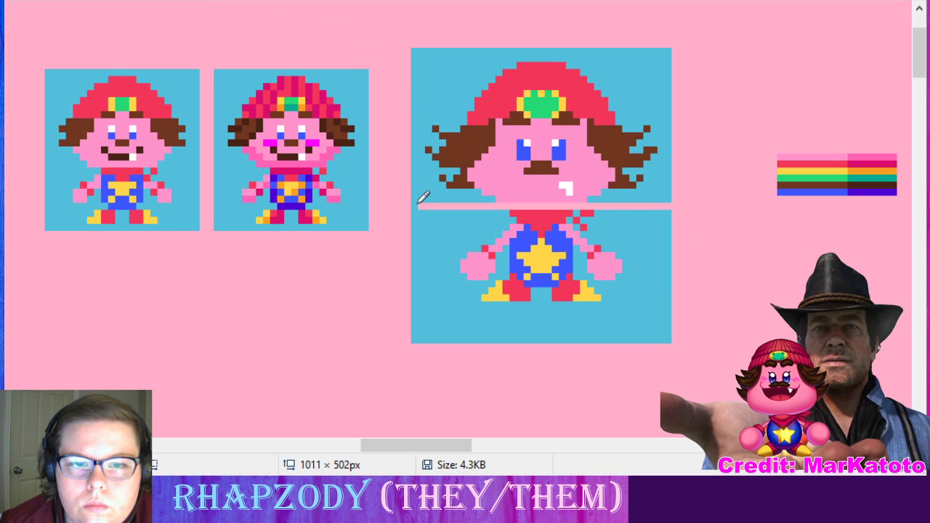
{"action": "left_click", "coordinate": [667, 206]}
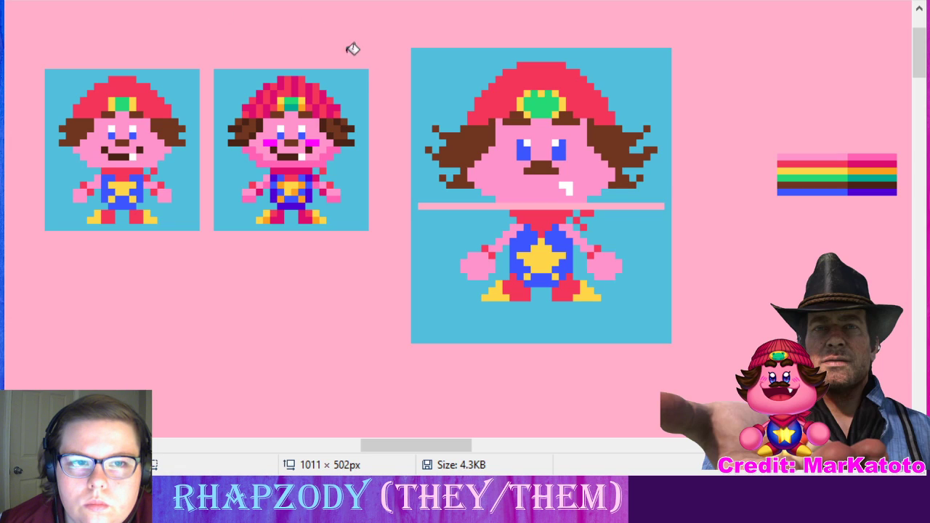
{"action": "left_click", "coordinate": [441, 205]}
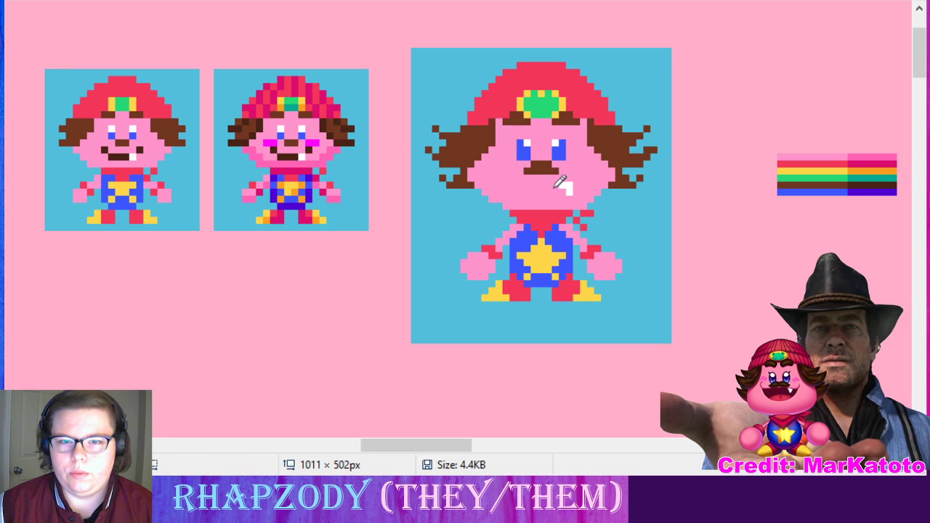
- Try a brown mouth line extending from the white tooth across the face beneath the moustache, and undo it
{"action": "left_click_drag", "start_coordinate": [555, 185], "coordinate": [512, 184]}
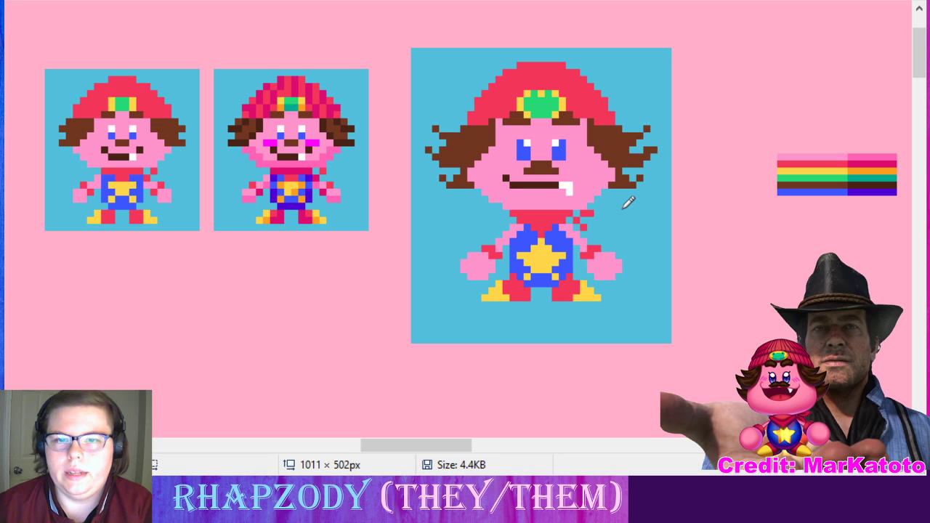
{"action": "key", "text": "ctrl+z"}
{"action": "key", "text": "ctrl+z"}
{"action": "key", "text": "ctrl+z"}
{"action": "key", "text": "ctrl+z"}
{"action": "key", "text": "ctrl+z"}
{"action": "key", "text": "ctrl+z"}
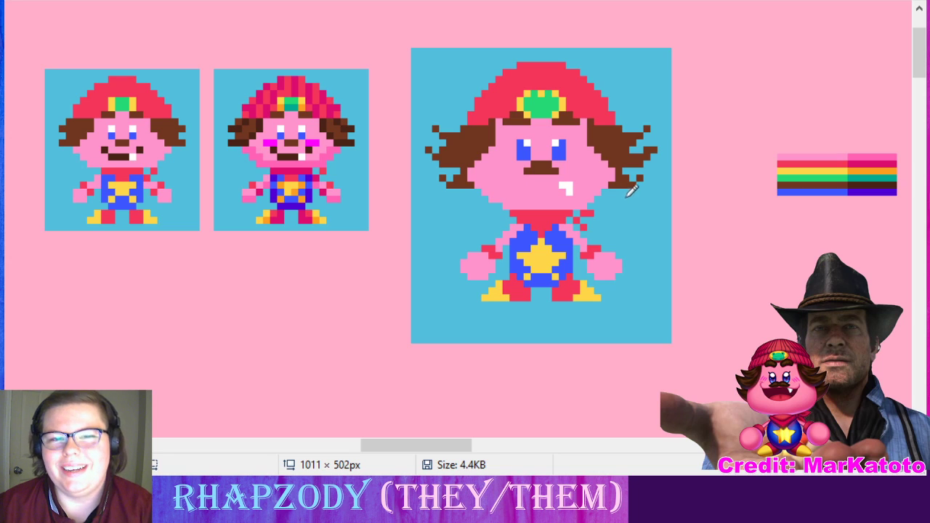